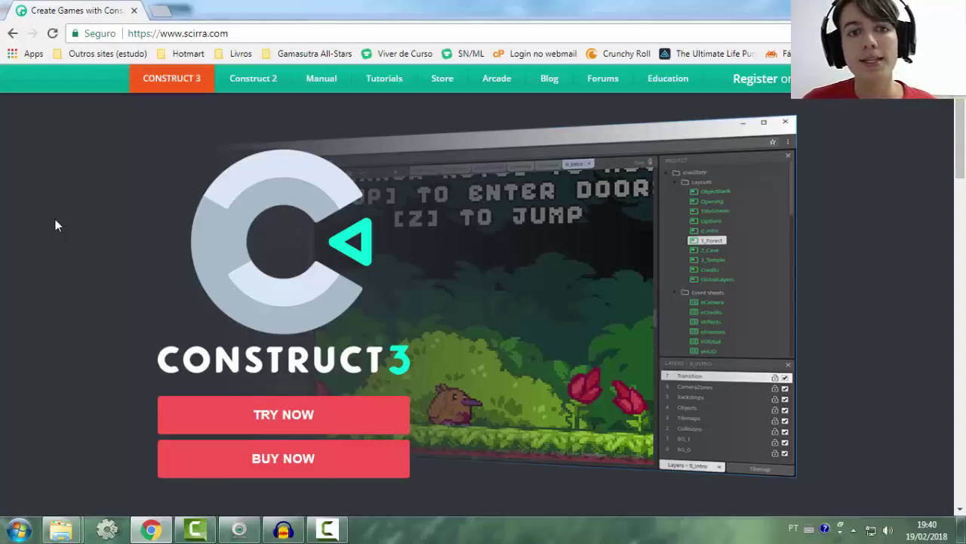
Open the Construct 2 page on the Scirra website, briefly view the Construct 3 page, and start the Construct 2 download
{"action": "left_click_drag", "start_coordinate": [252, 35], "coordinate": [189, 47]}
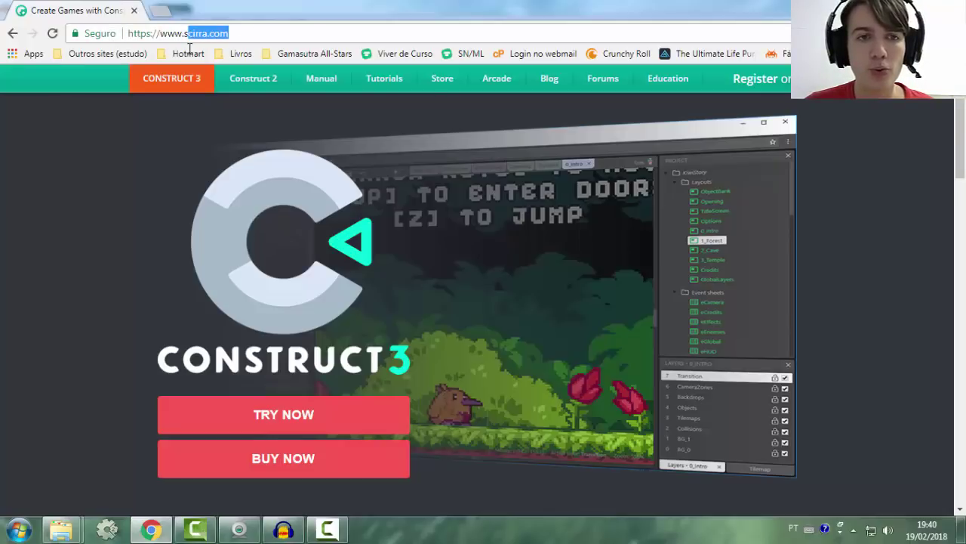
{"action": "left_click", "coordinate": [188, 33]}
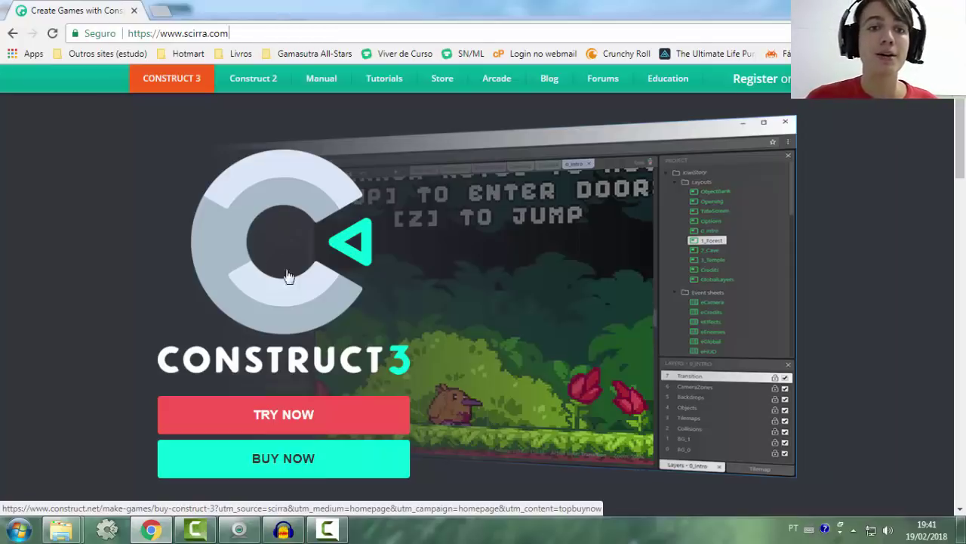
{"action": "left_click", "coordinate": [259, 85]}
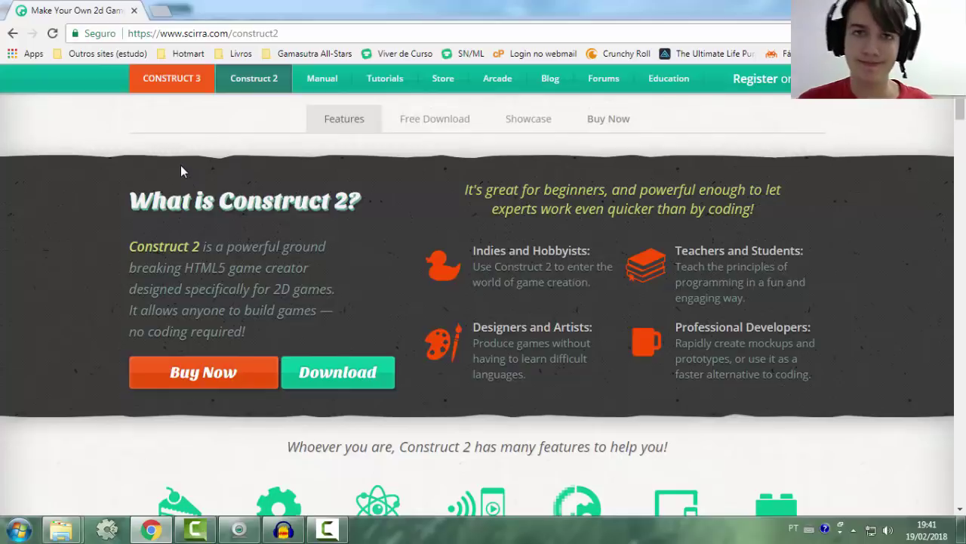
{"action": "left_click", "coordinate": [172, 78]}
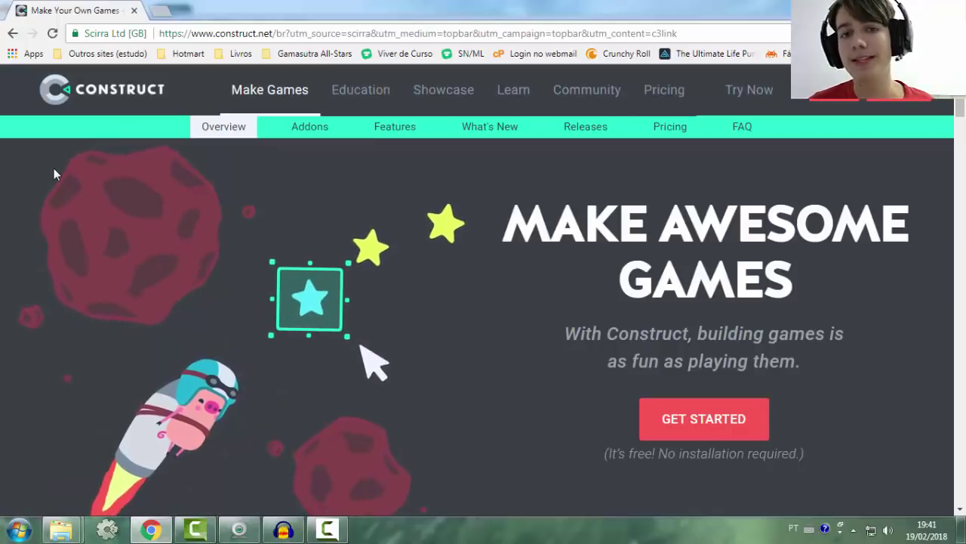
{"action": "left_click", "coordinate": [9, 35]}
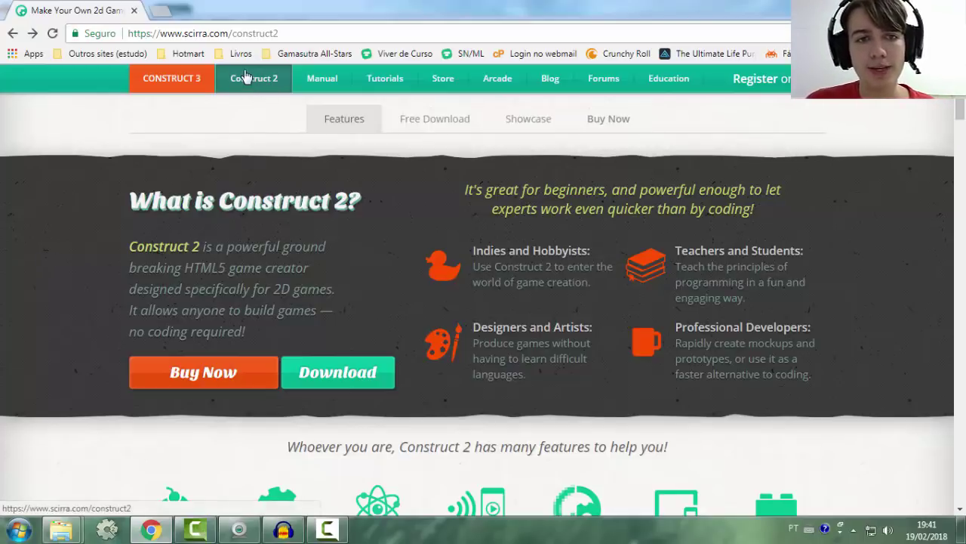
{"action": "left_click", "coordinate": [367, 371]}
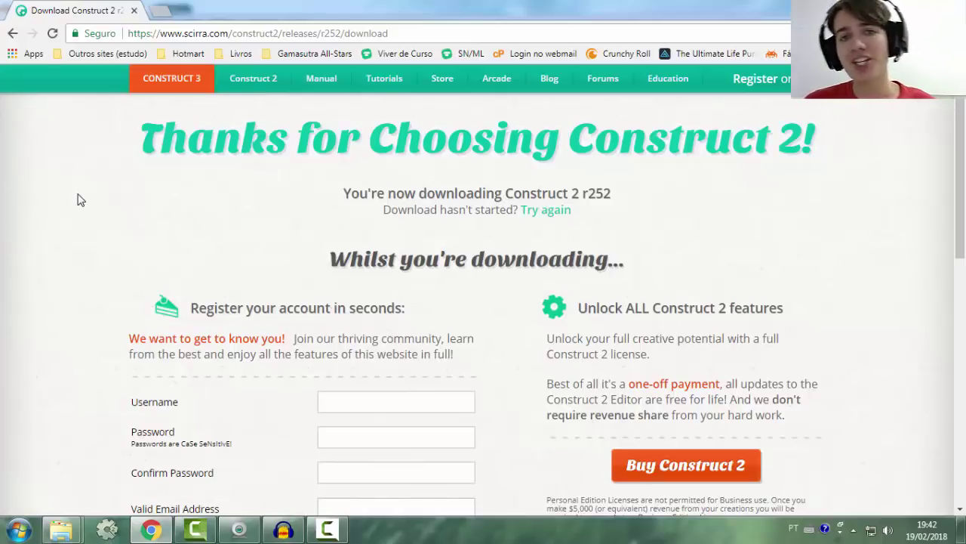
Switch to Construct 2 and open its start page
{"action": "key", "text": "alt+Tab"}
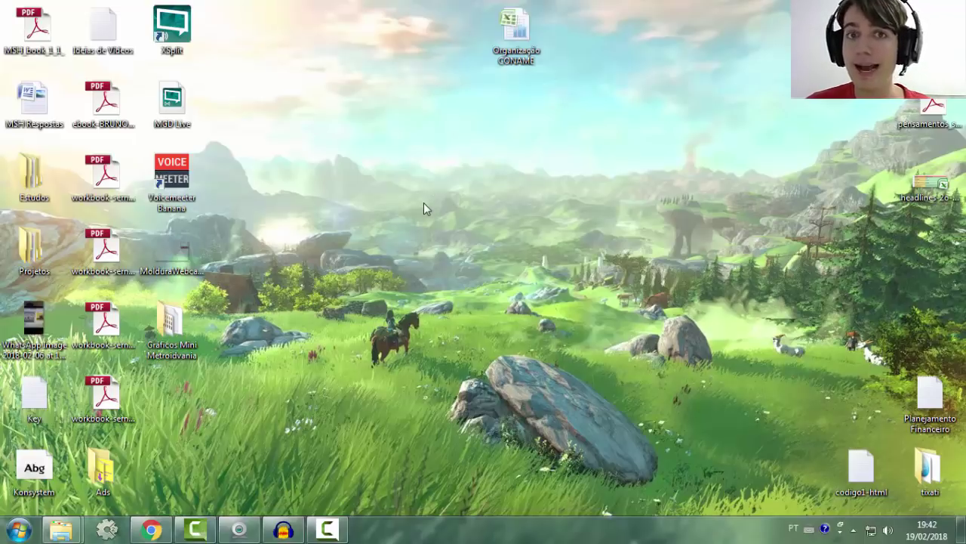
{"action": "left_click", "coordinate": [107, 528]}
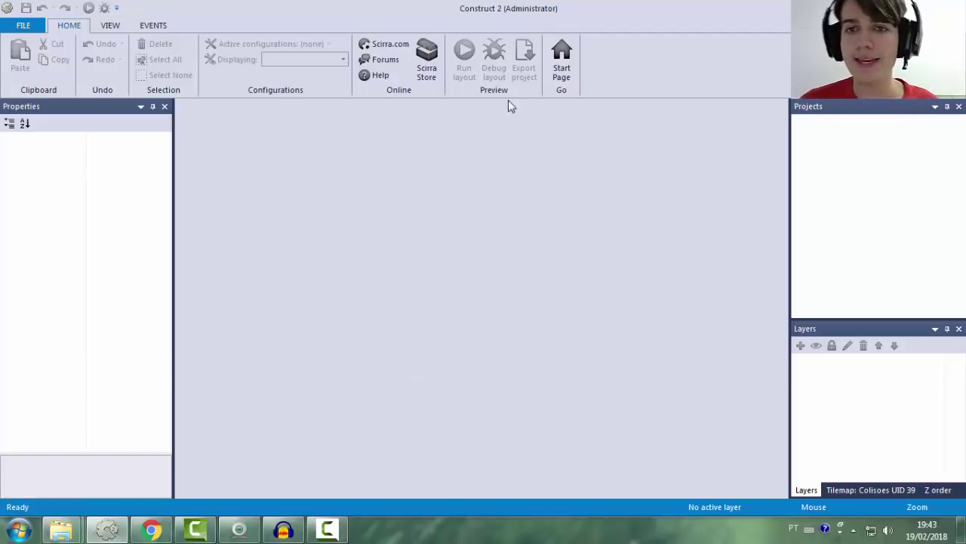
{"action": "left_click", "coordinate": [561, 60]}
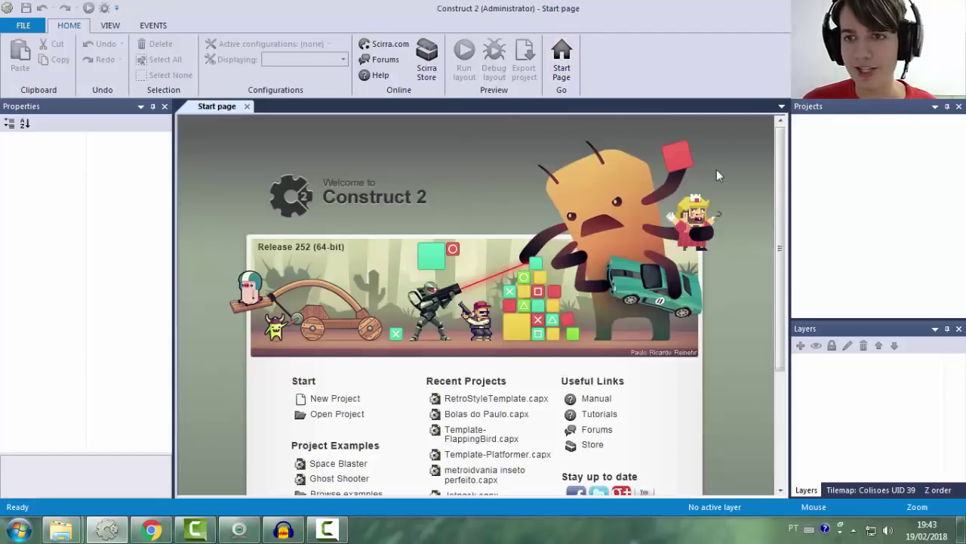
Look through the start page's project, example and link sections and open the online manual from Useful Links
{"action": "left_click_drag", "start_coordinate": [783, 193], "coordinate": [769, 271]}
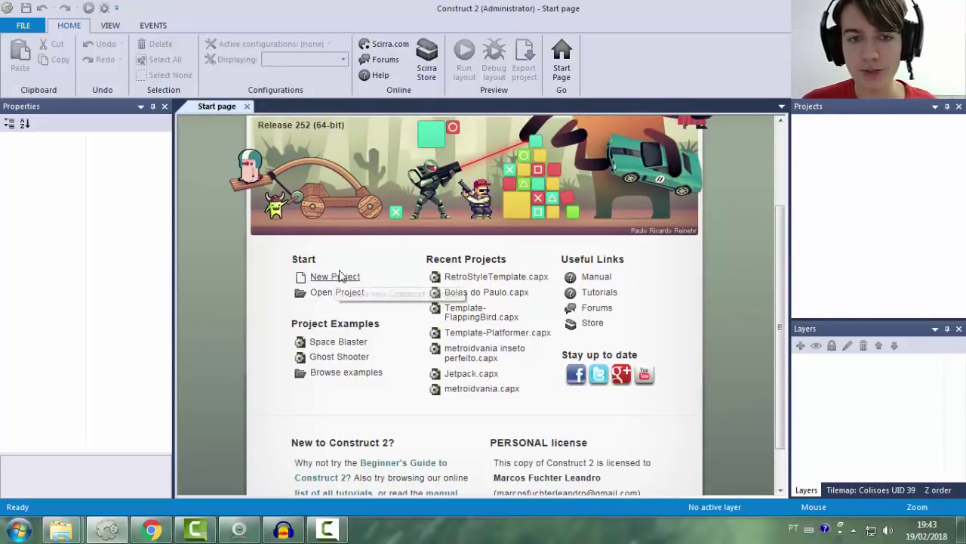
{"action": "left_click_drag", "start_coordinate": [785, 265], "coordinate": [784, 300]}
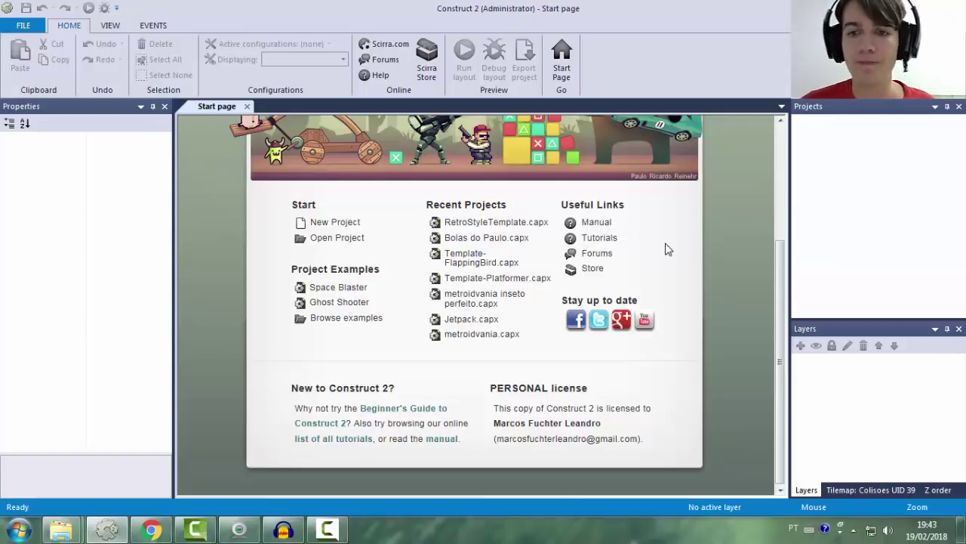
{"action": "scroll", "coordinate": [668, 264], "scroll_direction": "up", "scroll_amount": 3}
{"action": "scroll", "coordinate": [668, 266], "scroll_direction": "down", "scroll_amount": 2}
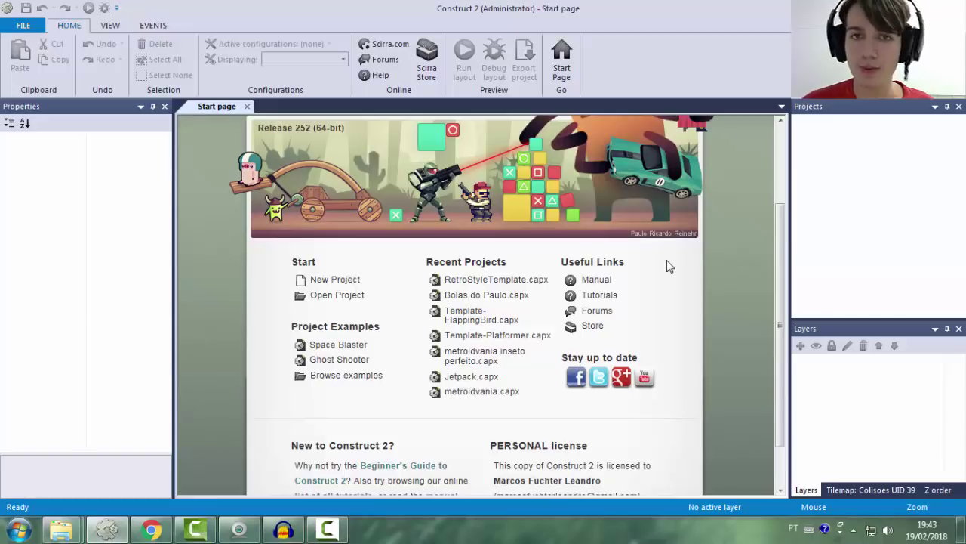
{"action": "scroll", "coordinate": [667, 266], "scroll_direction": "up", "scroll_amount": 2}
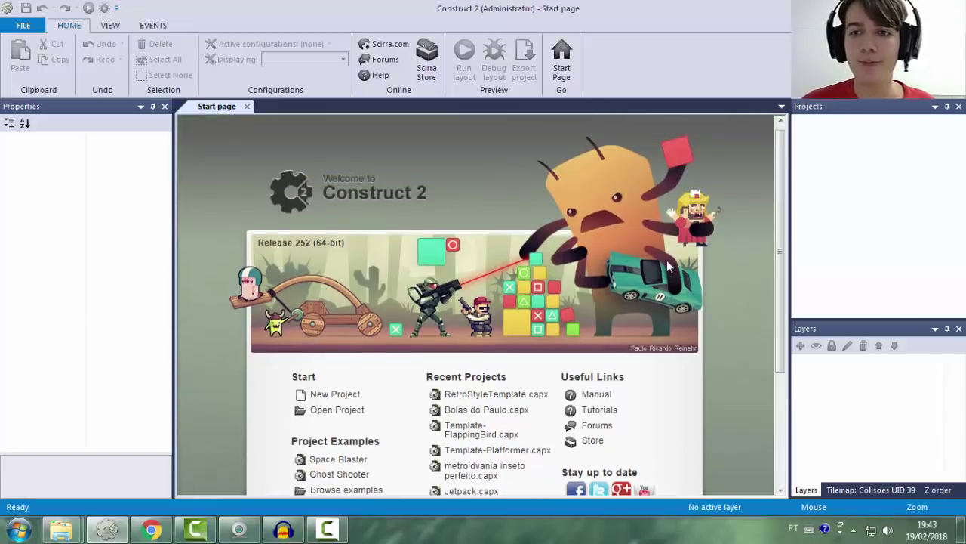
{"action": "scroll", "coordinate": [668, 266], "scroll_direction": "down", "scroll_amount": 1}
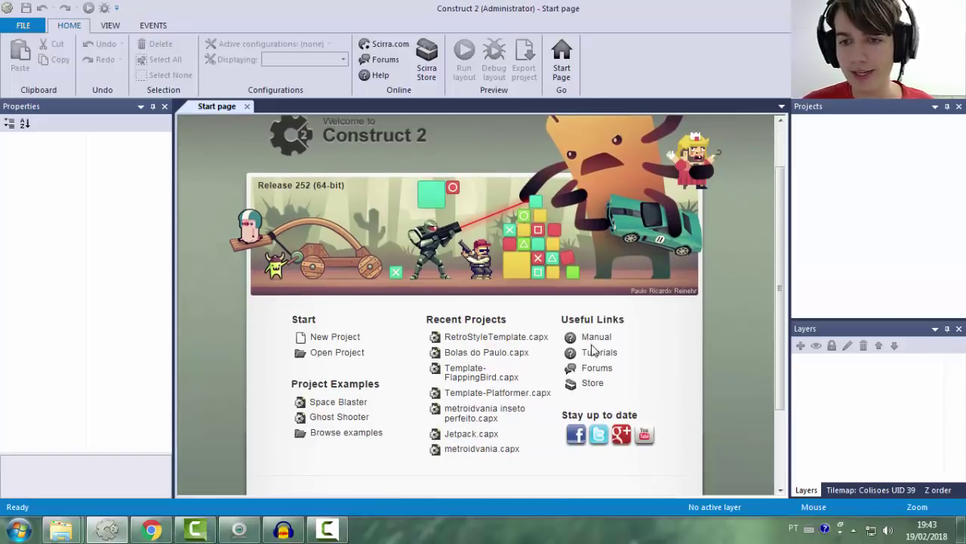
{"action": "left_click", "coordinate": [596, 340]}
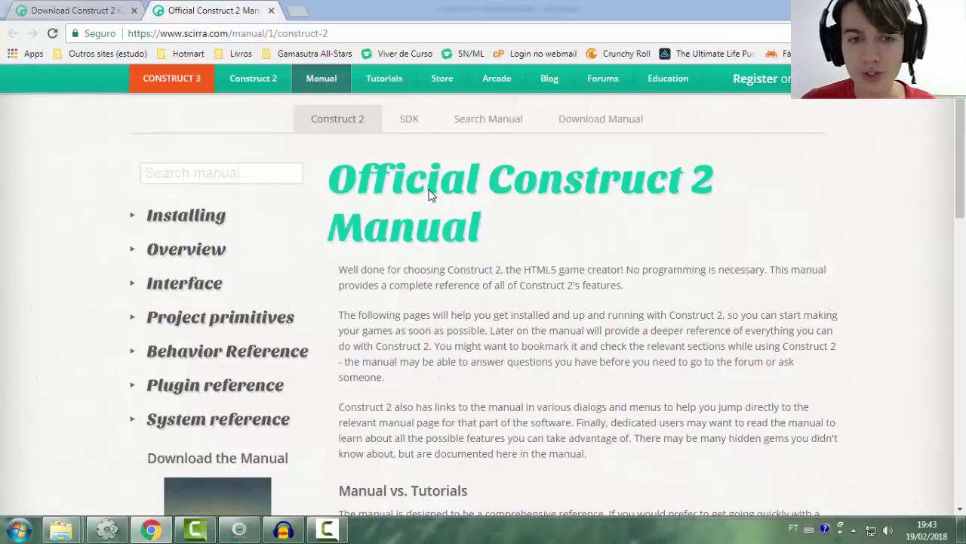
Search the official Construct 2 manual in the browser for "properties"
{"action": "left_click", "coordinate": [108, 529]}
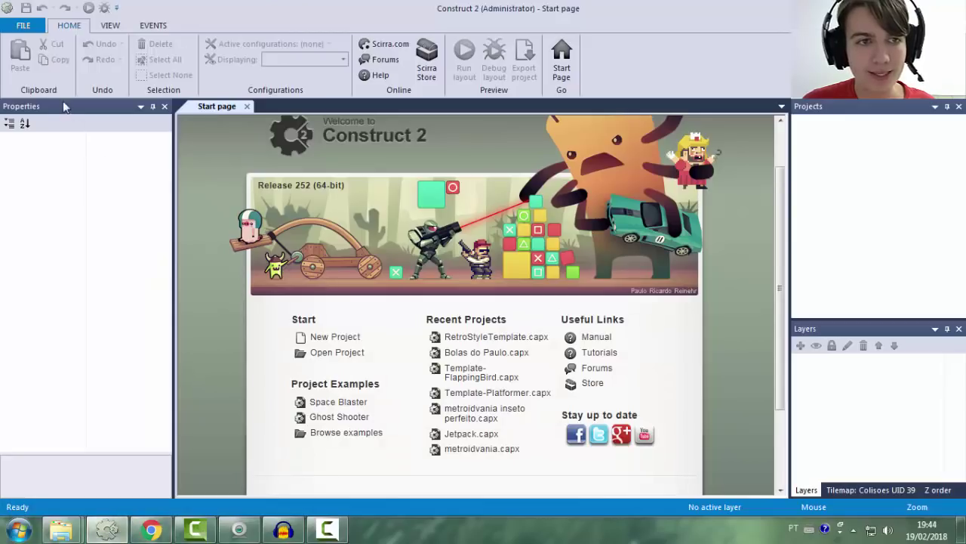
{"action": "left_click", "coordinate": [151, 528]}
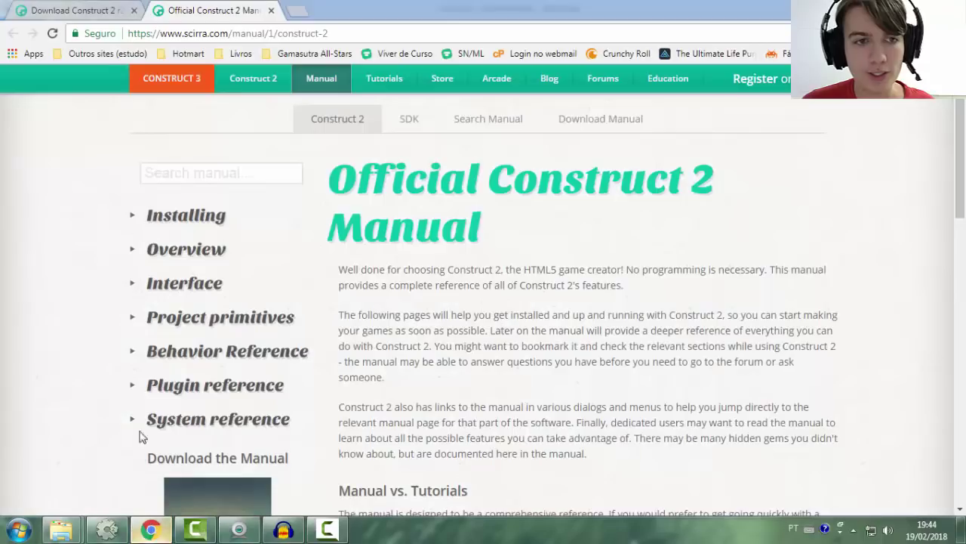
{"action": "left_click", "coordinate": [243, 168]}
{"action": "type", "text": "porp"}
{"action": "key", "text": "BackSpace"}
{"action": "type", "text": "o"}
{"action": "key", "text": "BackSpace"}
{"action": "key", "text": "BackSpace"}
{"action": "key", "text": "BackSpace"}
{"action": "type", "text": "roert"}
{"action": "key", "text": "BackSpace"}
{"action": "key", "text": "BackSpace"}
{"action": "key", "text": "BackSpace"}
{"action": "type", "text": "perties"}
{"action": "key", "text": "Return"}
{"action": "scroll", "coordinate": [108, 257], "scroll_direction": "down", "scroll_amount": 5}
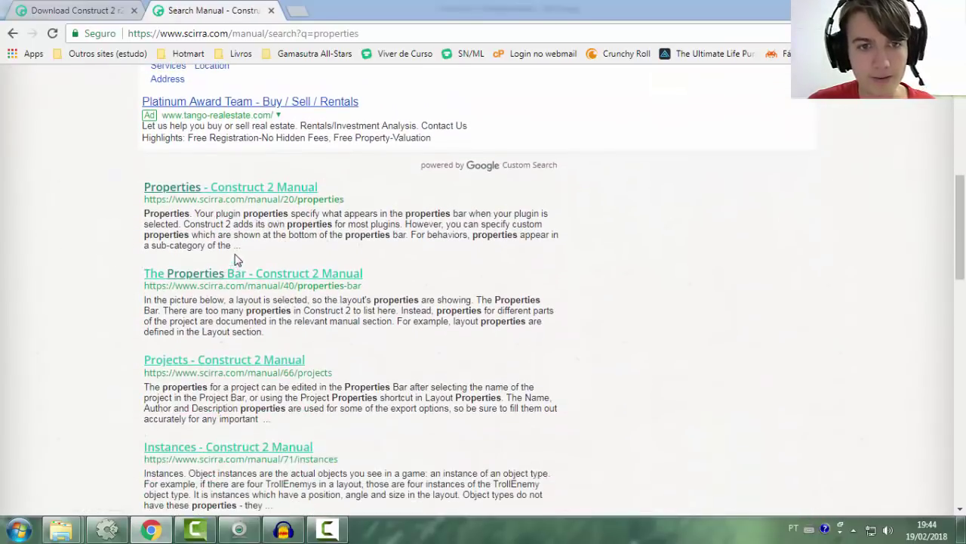
Open the Properties manual page from the search results and close the results page
{"action": "left_click", "coordinate": [265, 188]}
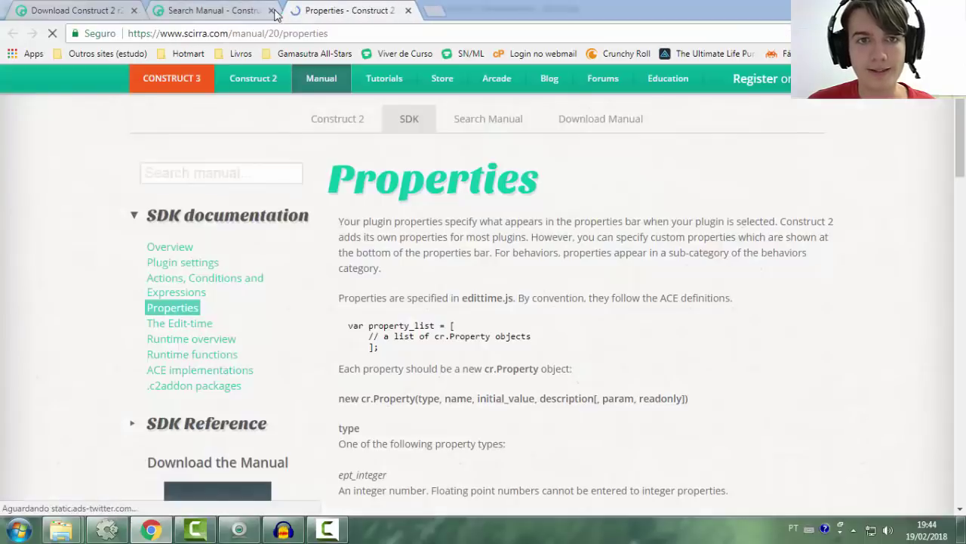
{"action": "left_click", "coordinate": [271, 10]}
{"action": "left_click_drag", "start_coordinate": [376, 181], "coordinate": [537, 188]}
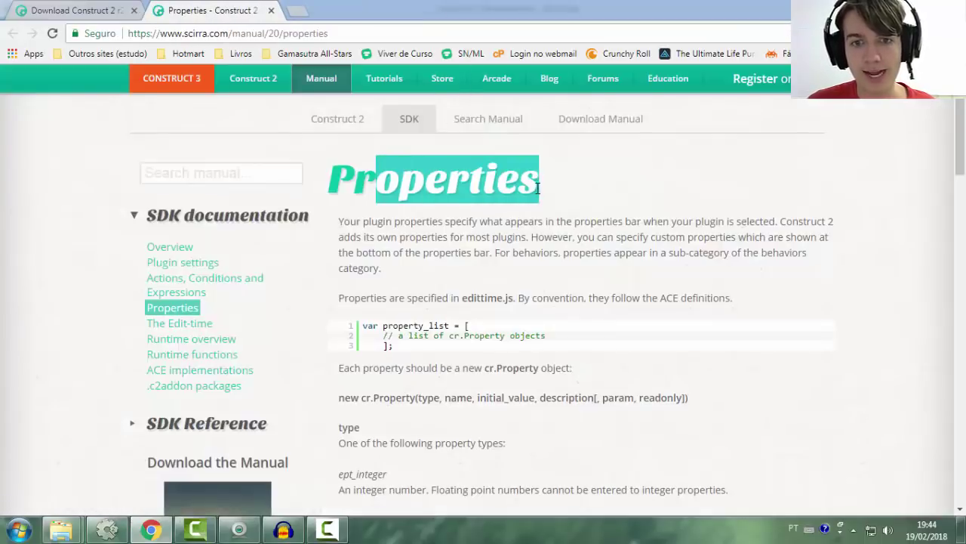
{"action": "left_click", "coordinate": [535, 188]}
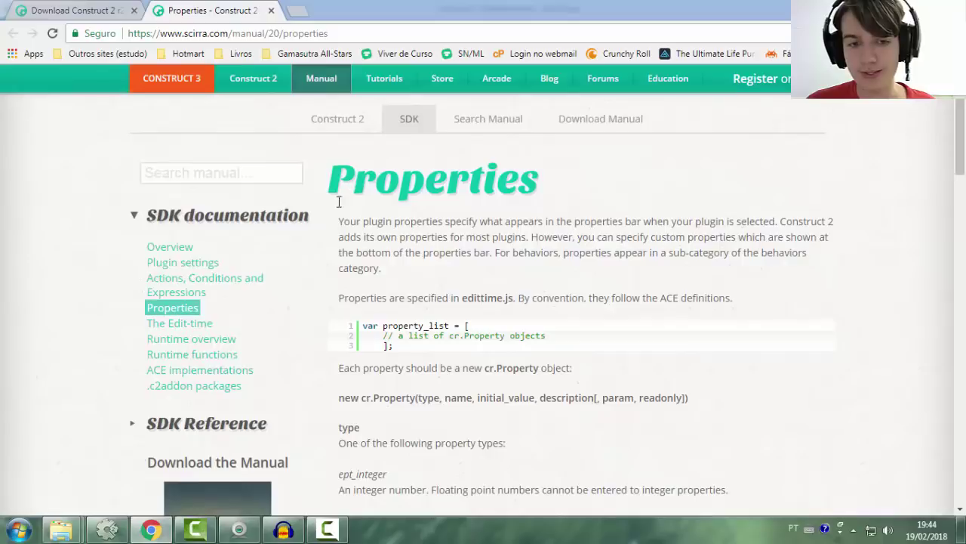
Switch to Construct 2 and examine the Projects and Layers panels
{"action": "left_click", "coordinate": [107, 529]}
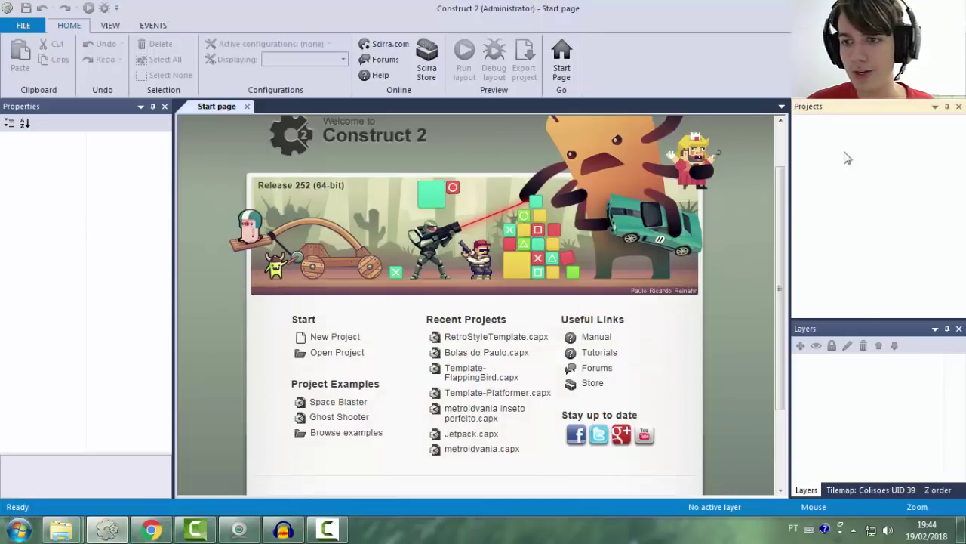
{"action": "left_click_drag", "start_coordinate": [857, 320], "coordinate": [856, 319]}
{"action": "left_click", "coordinate": [856, 328]}
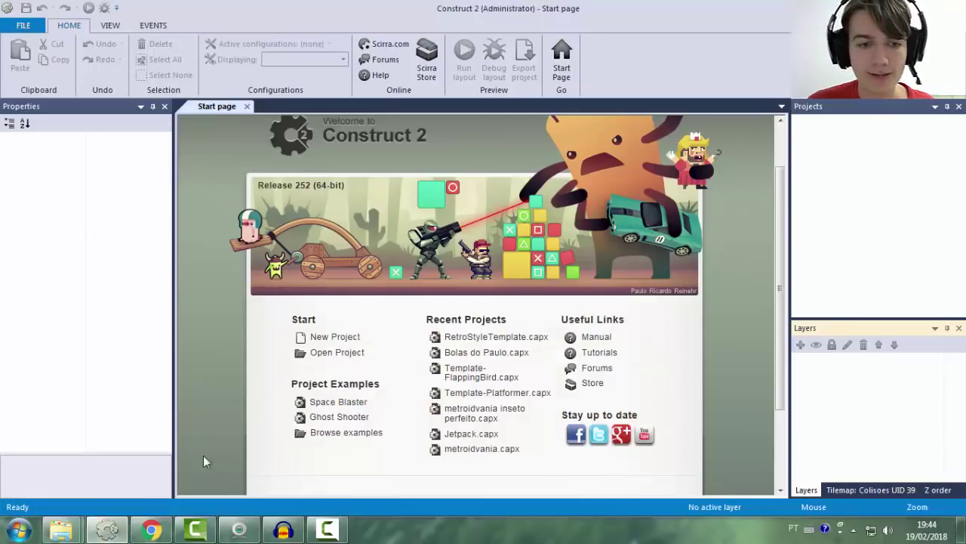
Return to the browser and read the Properties manual page, including its introduction and the list of property types
{"action": "left_click", "coordinate": [151, 529]}
{"action": "left_click", "coordinate": [204, 171]}
{"action": "left_click", "coordinate": [407, 169]}
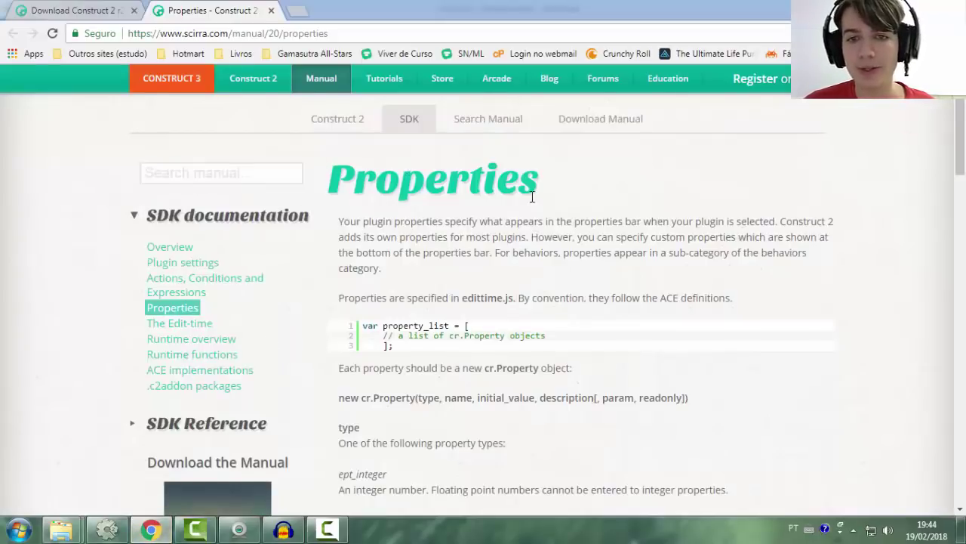
{"action": "scroll", "coordinate": [532, 181], "scroll_direction": "down", "scroll_amount": 3}
{"action": "scroll", "coordinate": [541, 210], "scroll_direction": "down", "scroll_amount": 2}
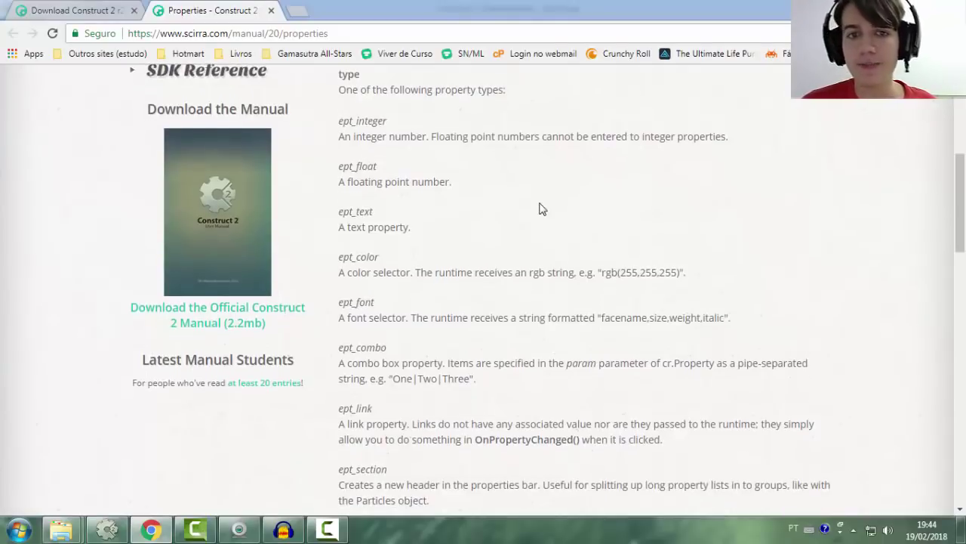
{"action": "scroll", "coordinate": [539, 208], "scroll_direction": "up", "scroll_amount": 5}
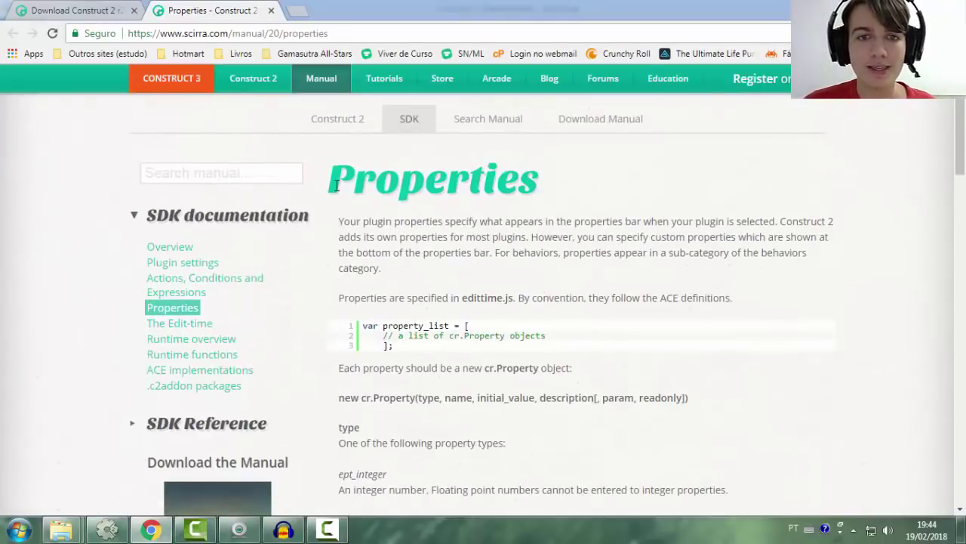
{"action": "left_click_drag", "start_coordinate": [341, 221], "coordinate": [384, 269]}
{"action": "left_click", "coordinate": [384, 269]}
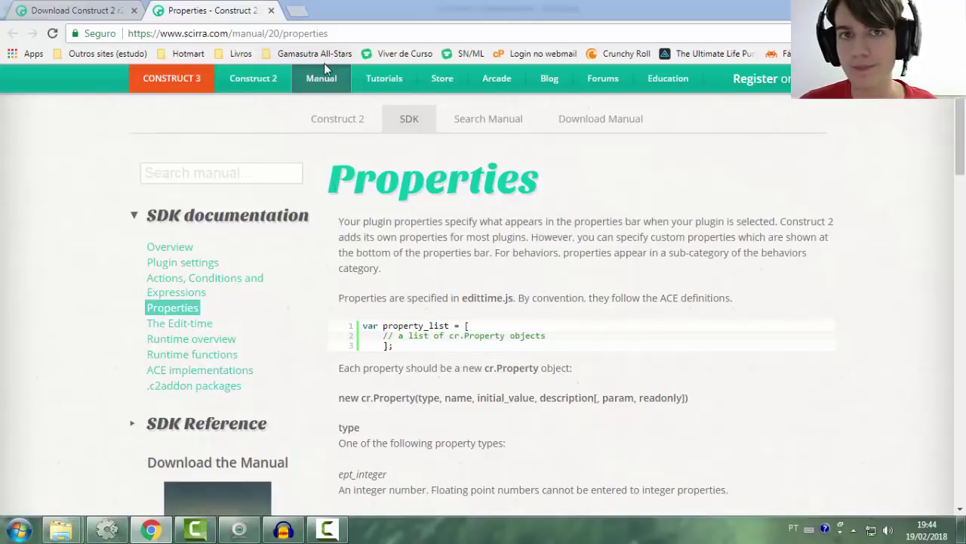
Close the Properties manual page and switch back to the Construct 2 start page
{"action": "left_click", "coordinate": [271, 10]}
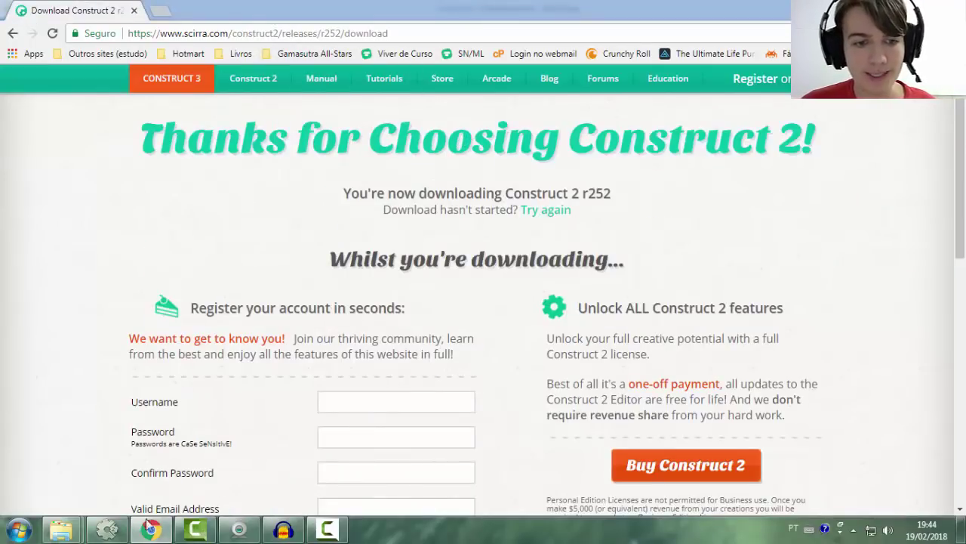
{"action": "left_click", "coordinate": [119, 531]}
{"action": "scroll", "coordinate": [427, 261], "scroll_direction": "up", "scroll_amount": 1}
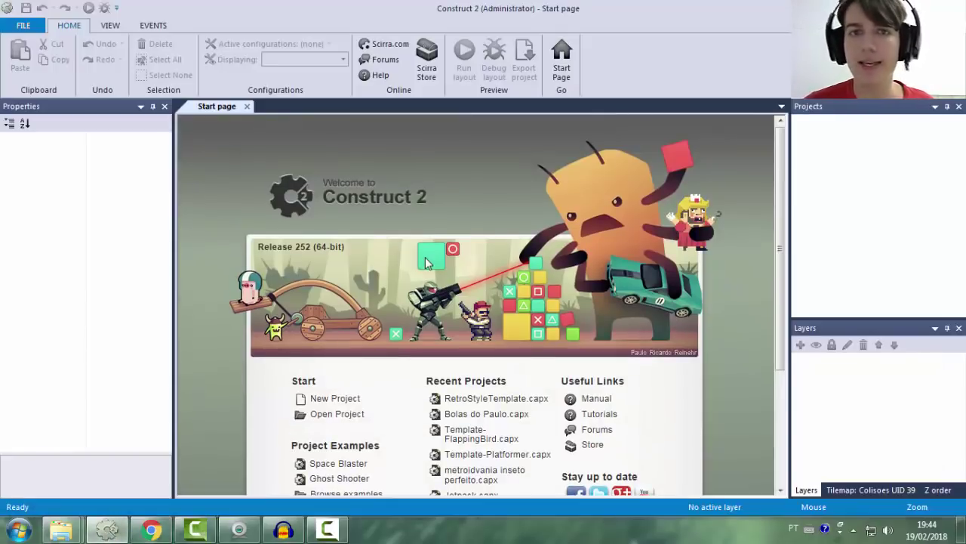
{"action": "scroll", "coordinate": [427, 261], "scroll_direction": "down", "scroll_amount": 3}
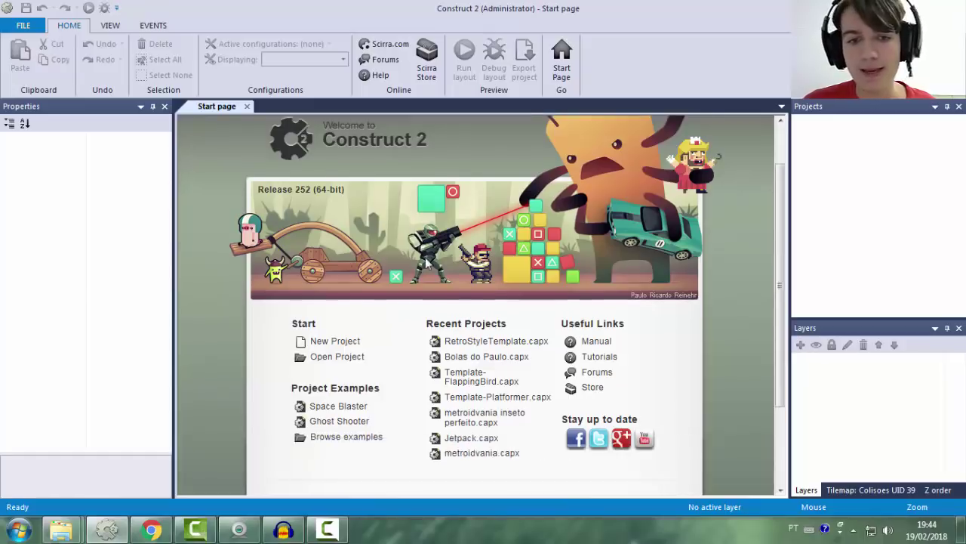
{"action": "scroll", "coordinate": [476, 208], "scroll_direction": "up", "scroll_amount": 2}
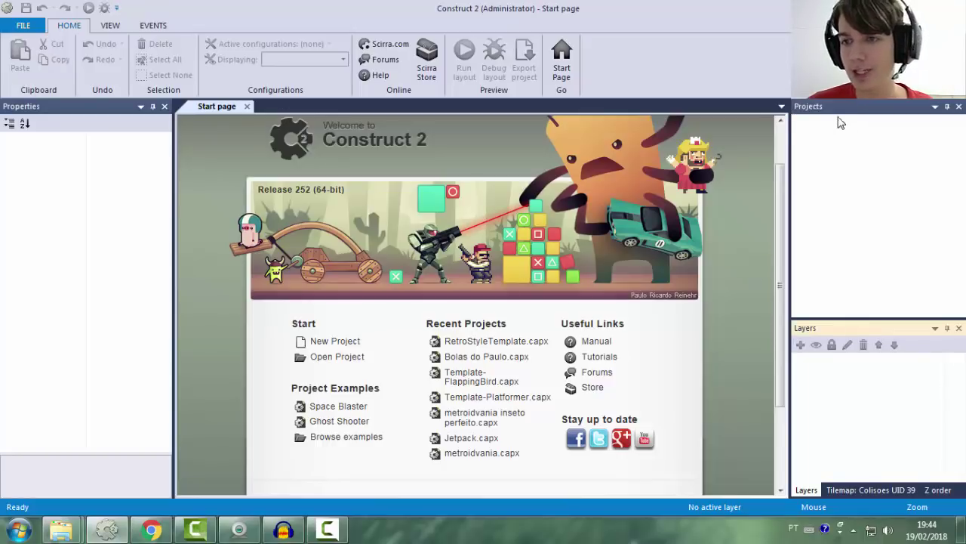
View the Tilemap and Z order panels, and return to the Layers panel
{"action": "left_click", "coordinate": [857, 489]}
{"action": "left_click", "coordinate": [879, 491]}
{"action": "left_click", "coordinate": [811, 491]}
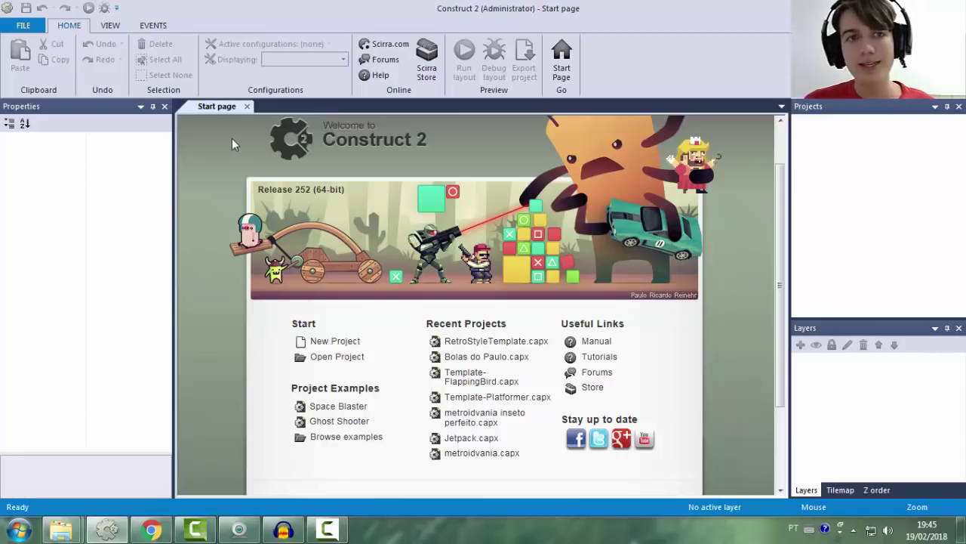
Close the start page, reopen it, and close it again to leave the workspace empty
{"action": "left_click", "coordinate": [246, 106]}
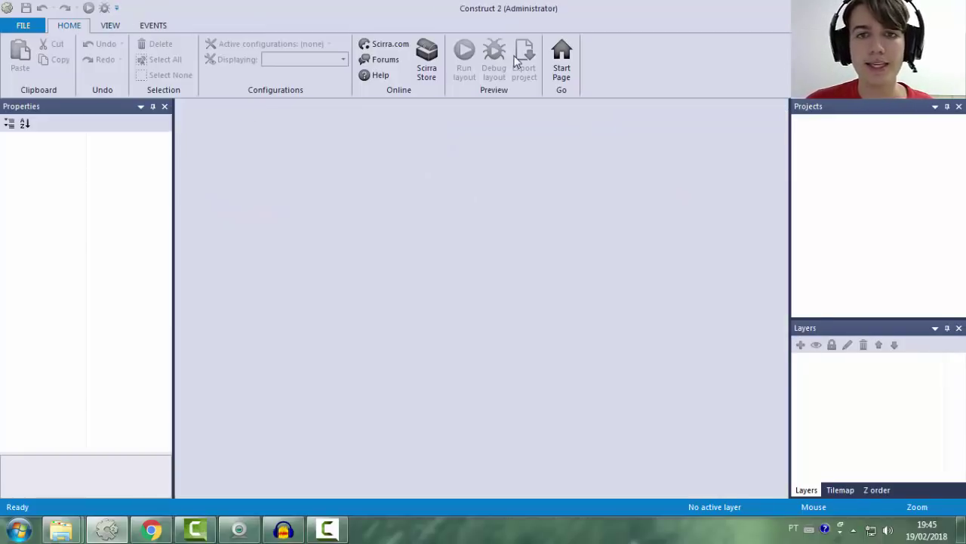
{"action": "left_click", "coordinate": [559, 67]}
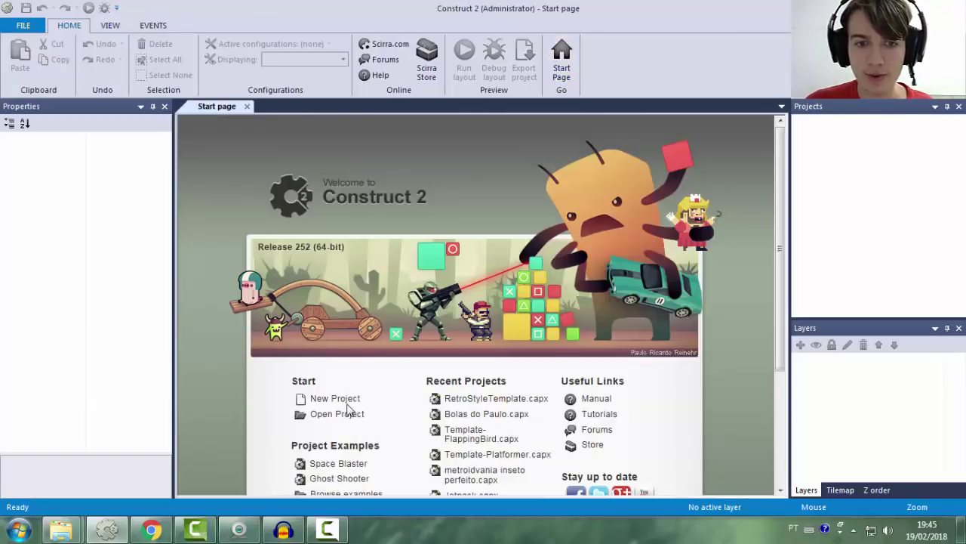
{"action": "left_click", "coordinate": [245, 107]}
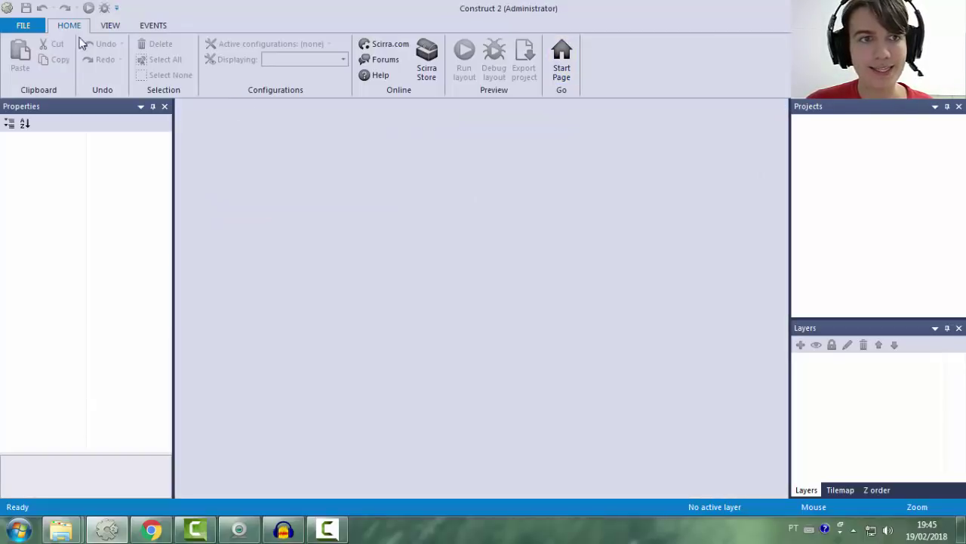
Start a new project and compare the New empty project and New retro style project entries in the template list
{"action": "left_click", "coordinate": [23, 25]}
{"action": "left_click", "coordinate": [39, 49]}
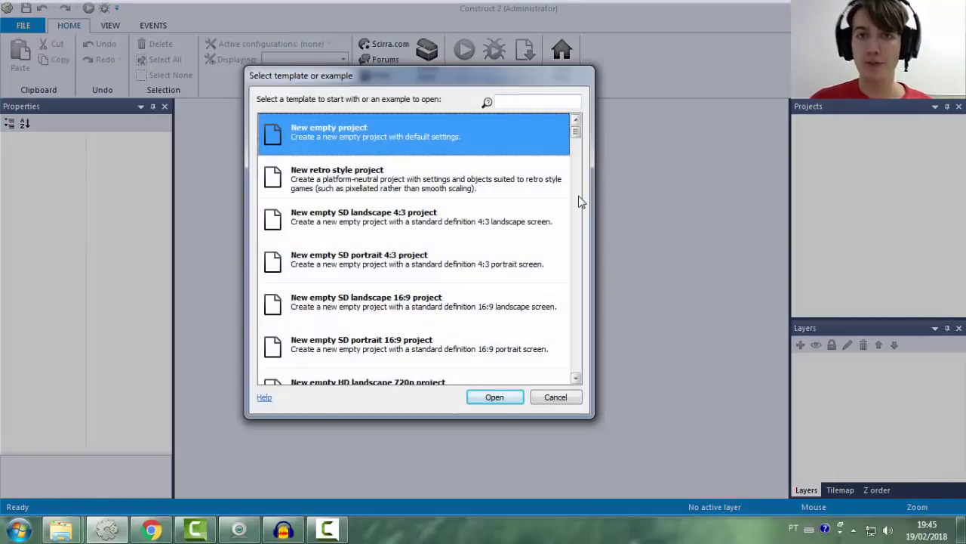
{"action": "left_click", "coordinate": [454, 164]}
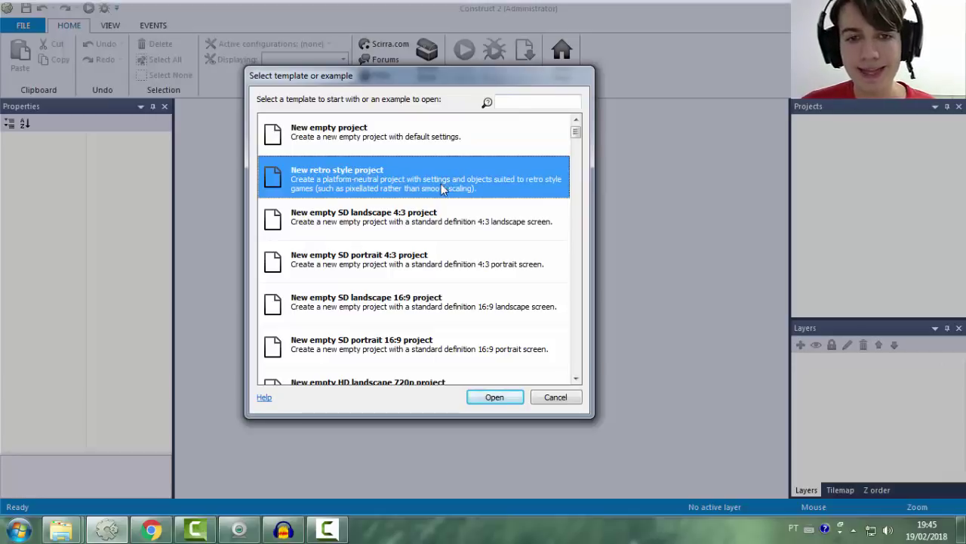
{"action": "scroll", "coordinate": [441, 188], "scroll_direction": "down", "scroll_amount": 3}
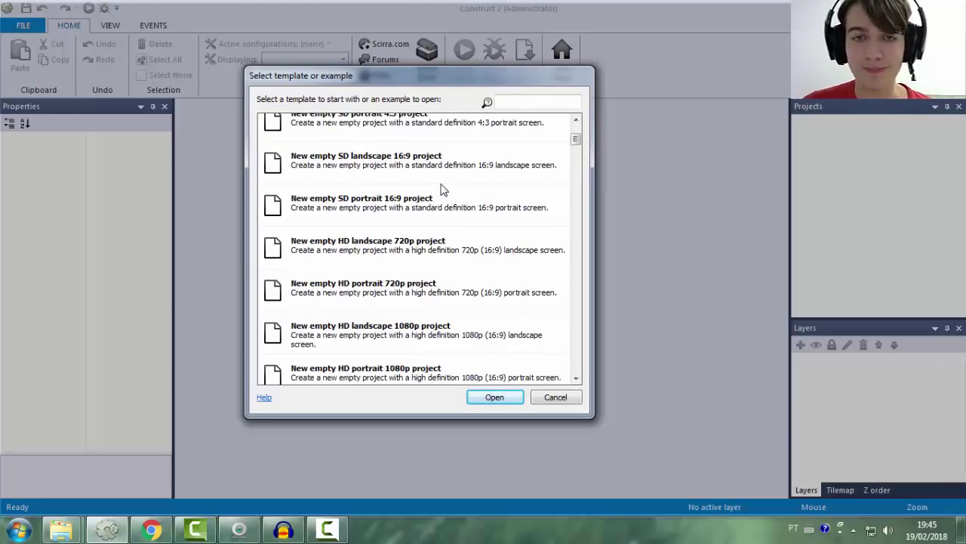
{"action": "scroll", "coordinate": [442, 189], "scroll_direction": "up", "scroll_amount": 3}
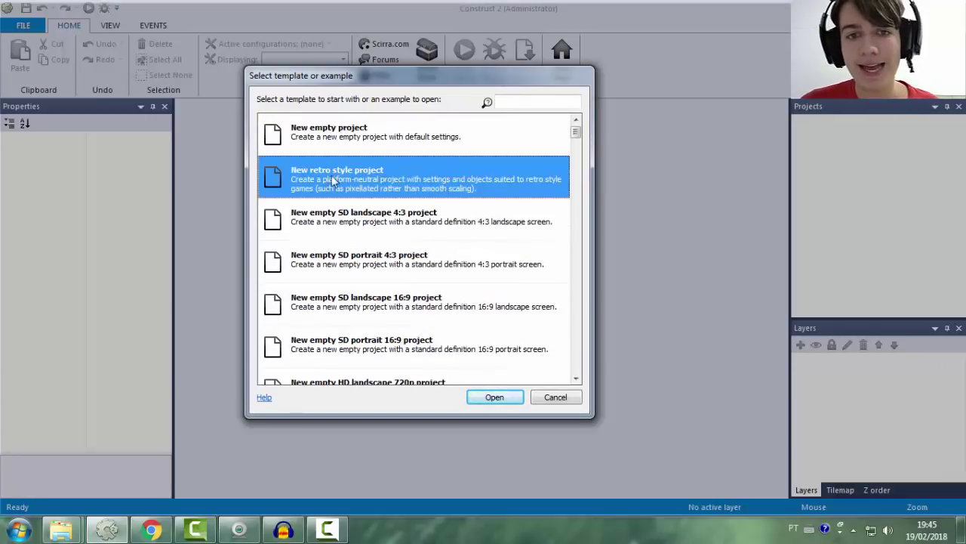
{"action": "left_click", "coordinate": [378, 133]}
{"action": "left_click", "coordinate": [393, 168]}
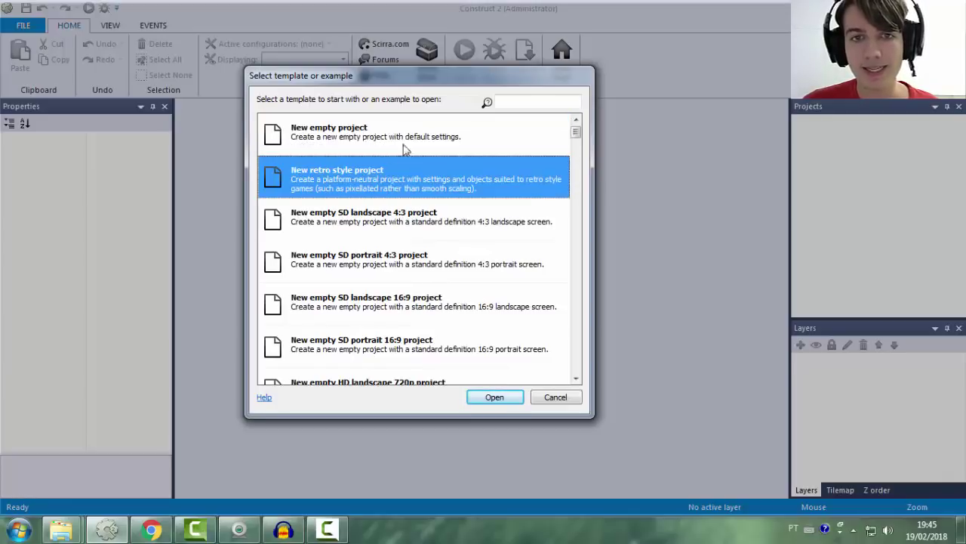
{"action": "left_click", "coordinate": [401, 151]}
{"action": "left_click", "coordinate": [415, 178]}
{"action": "left_click", "coordinate": [415, 135]}
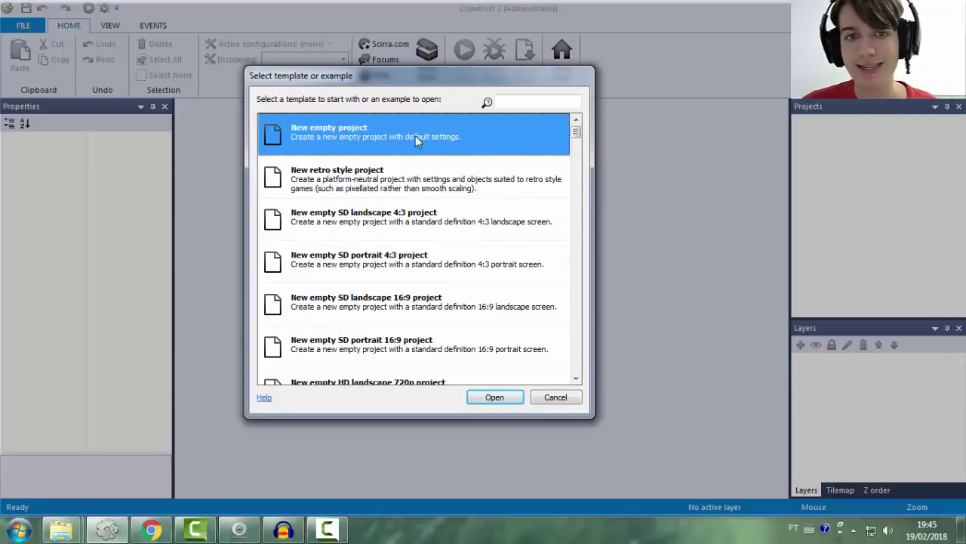
Browse the template list from the New retro style and empty SD projects down to the last example
{"action": "left_click", "coordinate": [379, 176]}
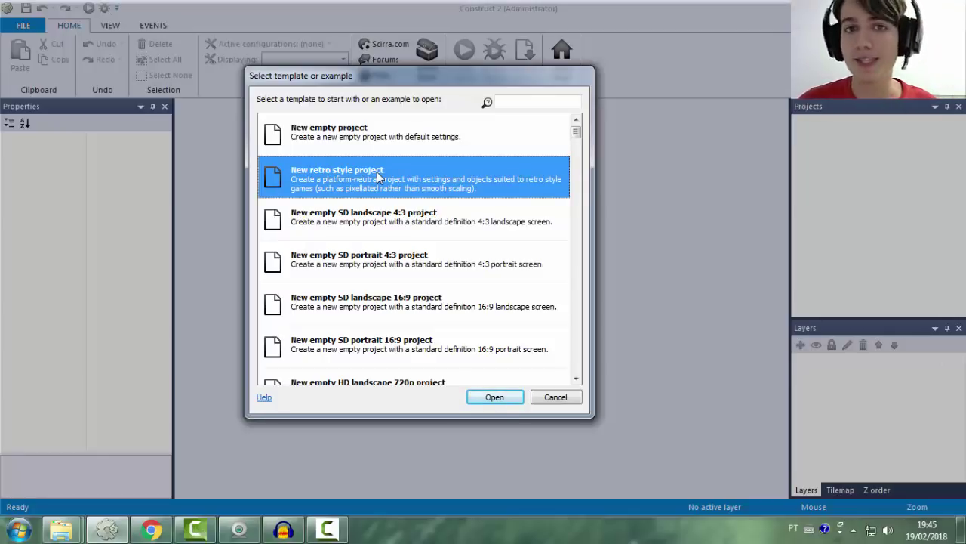
{"action": "left_click", "coordinate": [459, 217]}
{"action": "left_click", "coordinate": [406, 264]}
{"action": "scroll", "coordinate": [430, 203], "scroll_direction": "down", "scroll_amount": 10}
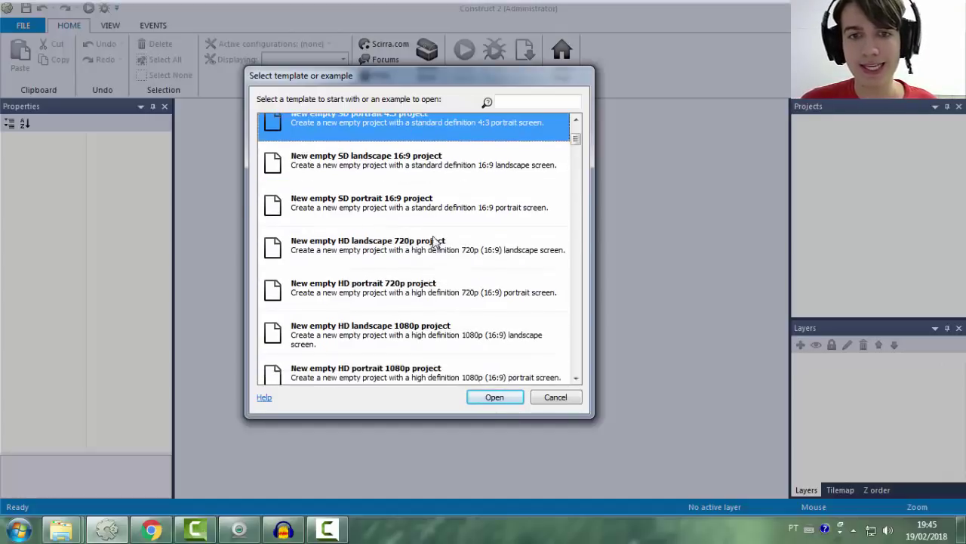
{"action": "scroll", "coordinate": [435, 198], "scroll_direction": "down", "scroll_amount": 20}
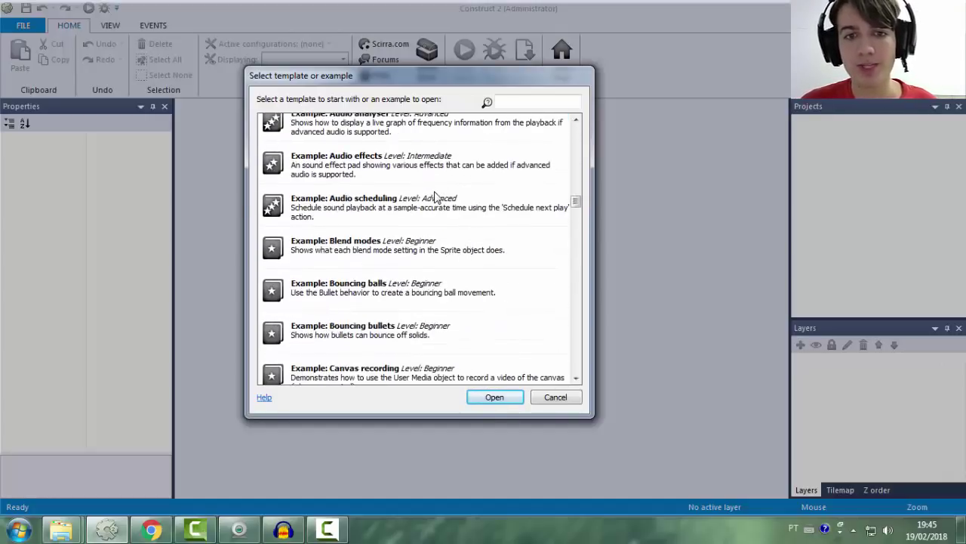
{"action": "scroll", "coordinate": [434, 198], "scroll_direction": "down", "scroll_amount": 20}
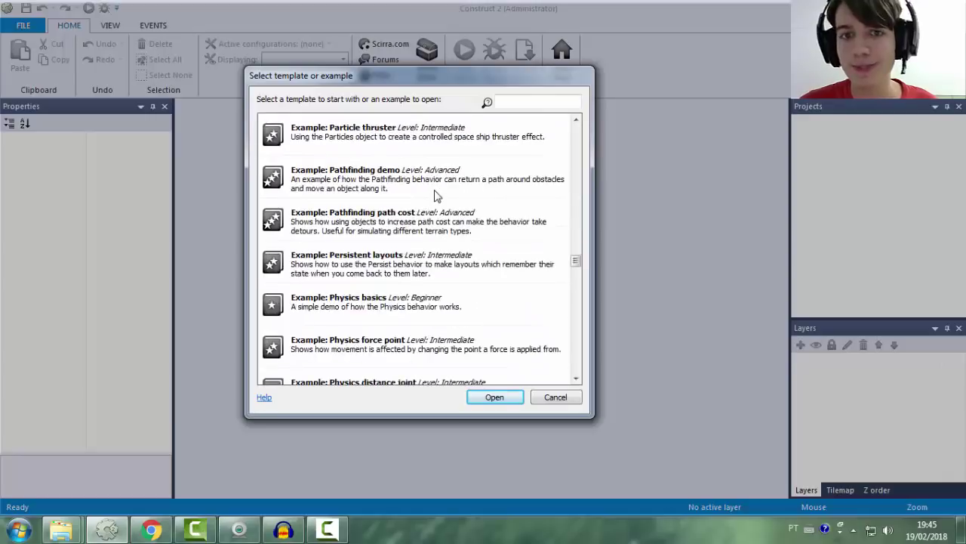
{"action": "scroll", "coordinate": [436, 193], "scroll_direction": "down", "scroll_amount": 20}
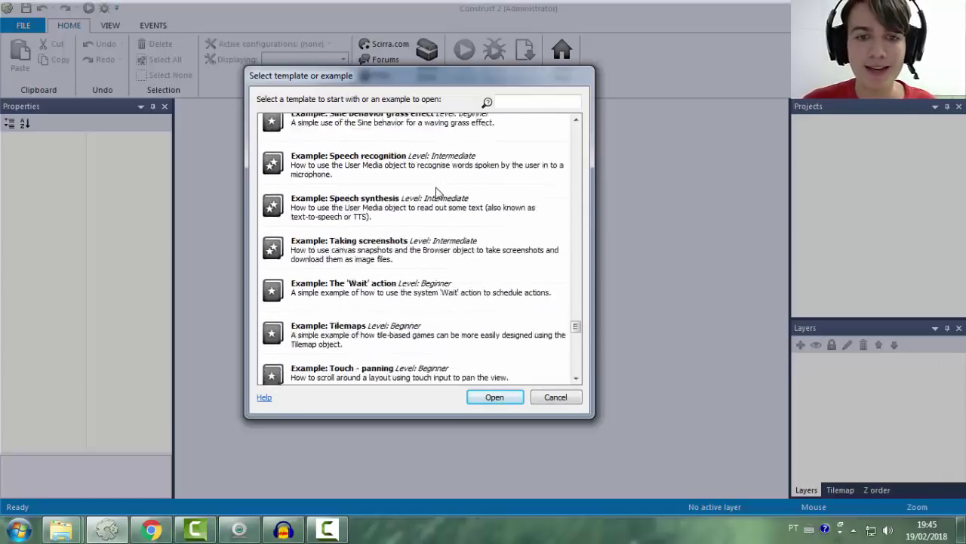
{"action": "scroll", "coordinate": [436, 195], "scroll_direction": "down", "scroll_amount": 5}
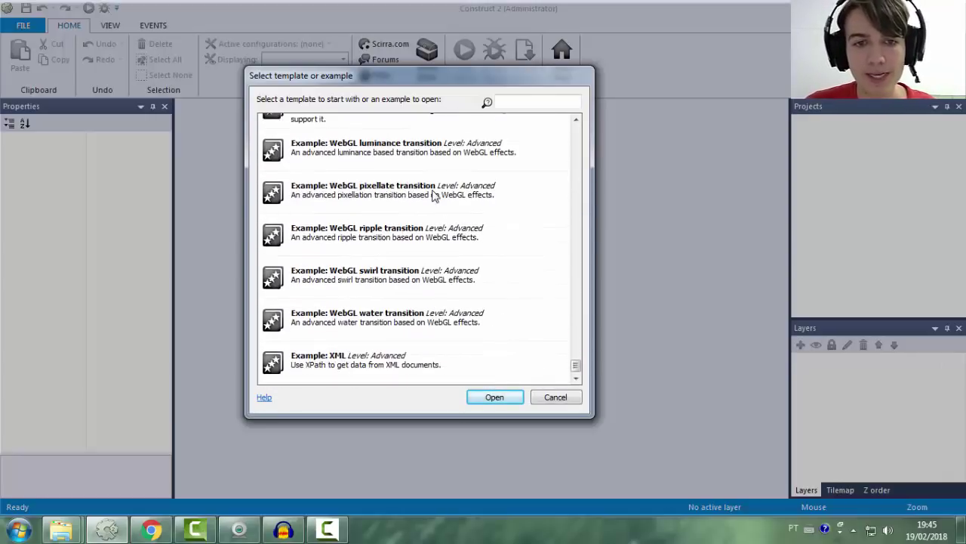
Look through the WebGL examples near the end of the list, including the ripple, pixellate and luminance transitions
{"action": "left_click", "coordinate": [390, 265]}
{"action": "left_click", "coordinate": [388, 249]}
{"action": "scroll", "coordinate": [385, 263], "scroll_direction": "up", "scroll_amount": 3}
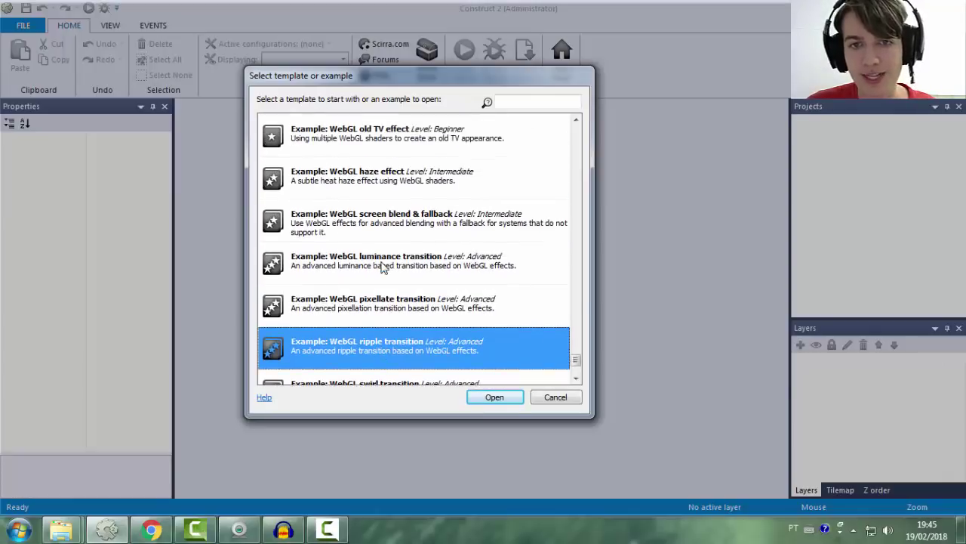
{"action": "left_click", "coordinate": [403, 312]}
{"action": "left_click", "coordinate": [426, 266]}
{"action": "left_click", "coordinate": [407, 217]}
{"action": "scroll", "coordinate": [397, 249], "scroll_direction": "up", "scroll_amount": 3}
{"action": "left_click", "coordinate": [391, 263]}
{"action": "scroll", "coordinate": [400, 272], "scroll_direction": "up", "scroll_amount": 15}
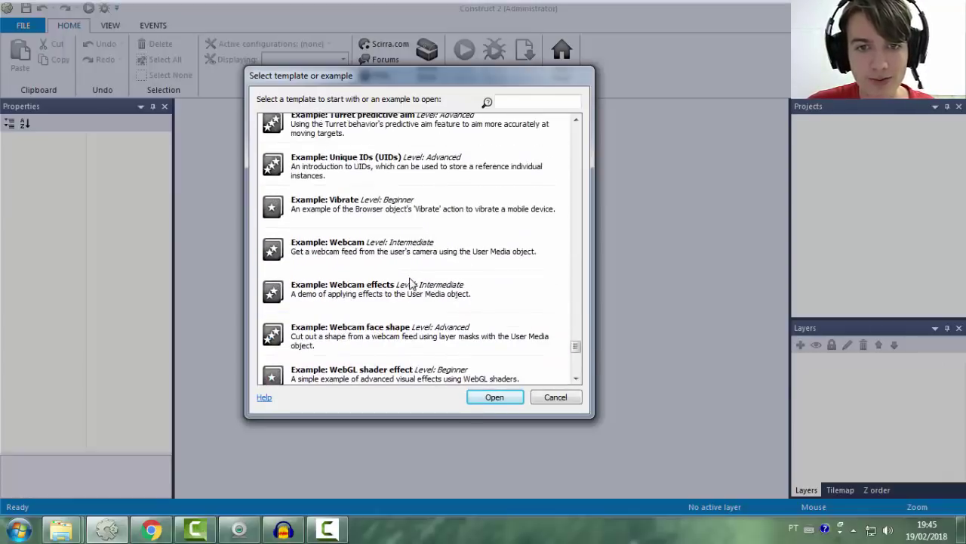
Examine the Tilemaps example and its neighbours, such as the 'Wait' action and Touch - panning examples
{"action": "left_click", "coordinate": [398, 260]}
{"action": "left_click", "coordinate": [379, 308]}
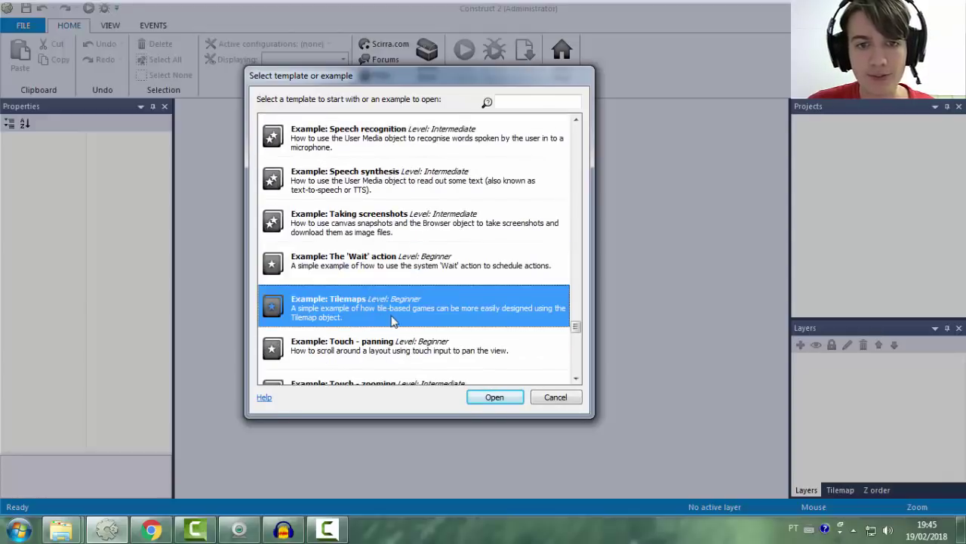
{"action": "left_click", "coordinate": [416, 277]}
{"action": "left_click", "coordinate": [416, 304]}
{"action": "left_click", "coordinate": [393, 268]}
{"action": "left_click", "coordinate": [378, 308]}
{"action": "scroll", "coordinate": [394, 297], "scroll_direction": "down", "scroll_amount": 3}
{"action": "left_click", "coordinate": [412, 287]}
{"action": "left_click", "coordinate": [399, 331]}
{"action": "scroll", "coordinate": [400, 304], "scroll_direction": "up", "scroll_amount": 3}
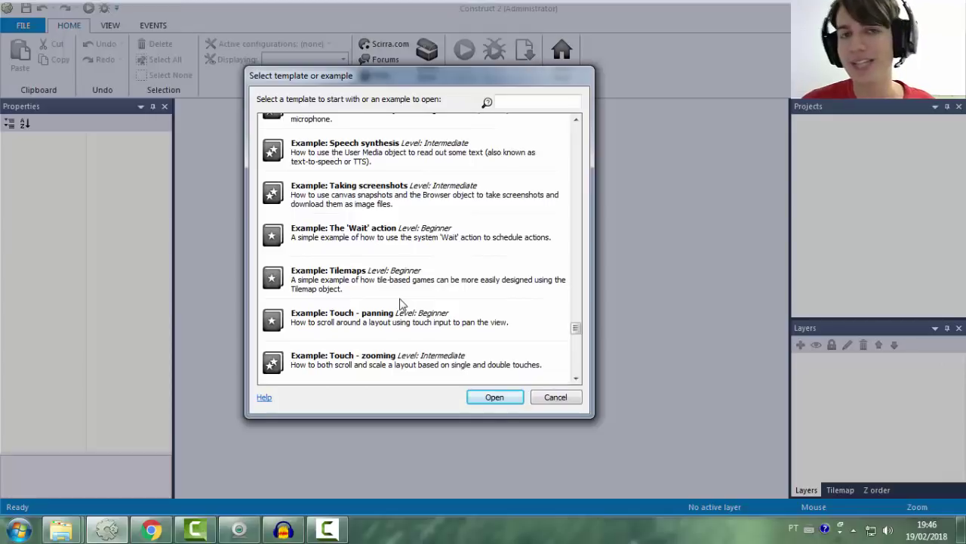
Look over the speech, shadow and pin examples, and return to the beginning of the template list
{"action": "scroll", "coordinate": [401, 303], "scroll_direction": "up", "scroll_amount": 7}
{"action": "scroll", "coordinate": [398, 301], "scroll_direction": "down", "scroll_amount": 4}
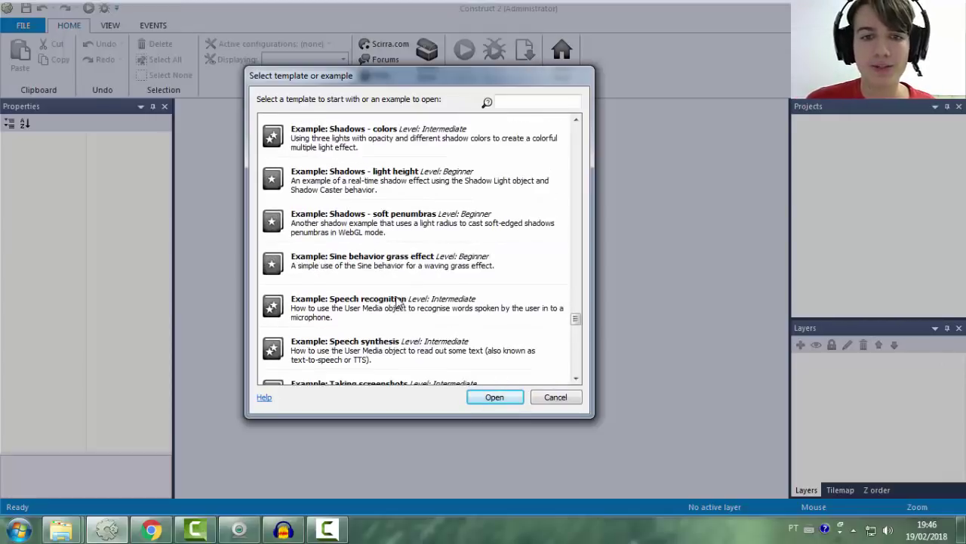
{"action": "left_click", "coordinate": [398, 302]}
{"action": "left_click", "coordinate": [399, 343]}
{"action": "scroll", "coordinate": [414, 309], "scroll_direction": "up", "scroll_amount": 8}
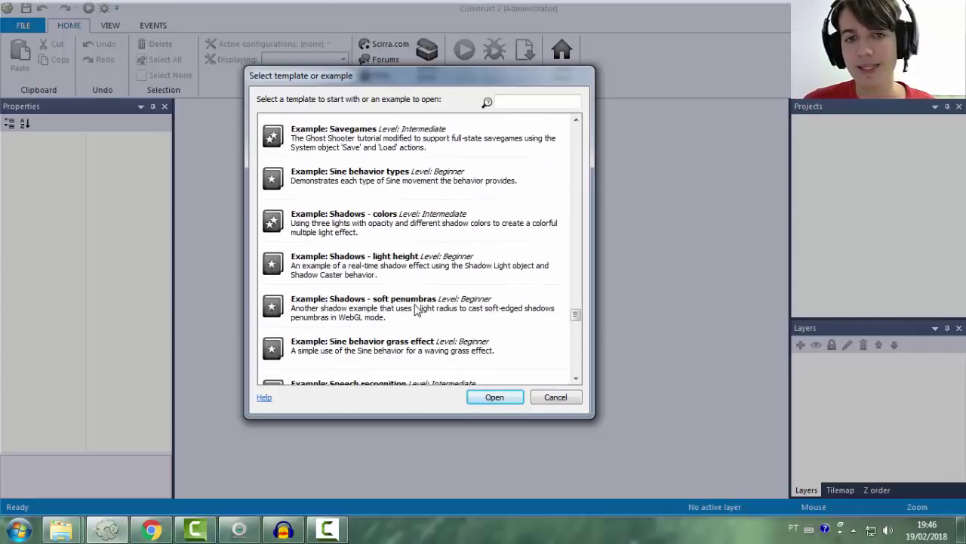
{"action": "scroll", "coordinate": [414, 310], "scroll_direction": "up", "scroll_amount": 12}
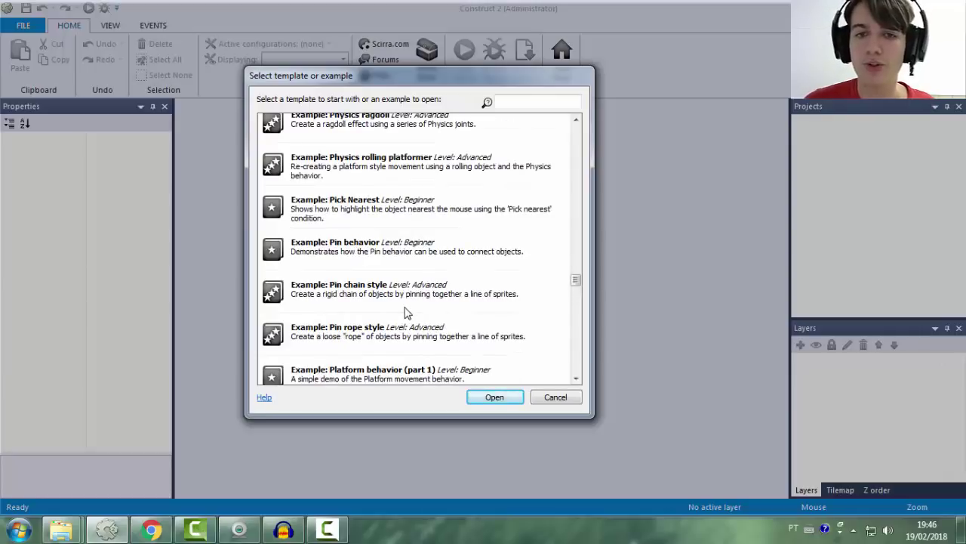
{"action": "left_click_drag", "start_coordinate": [579, 280], "coordinate": [578, 108]}
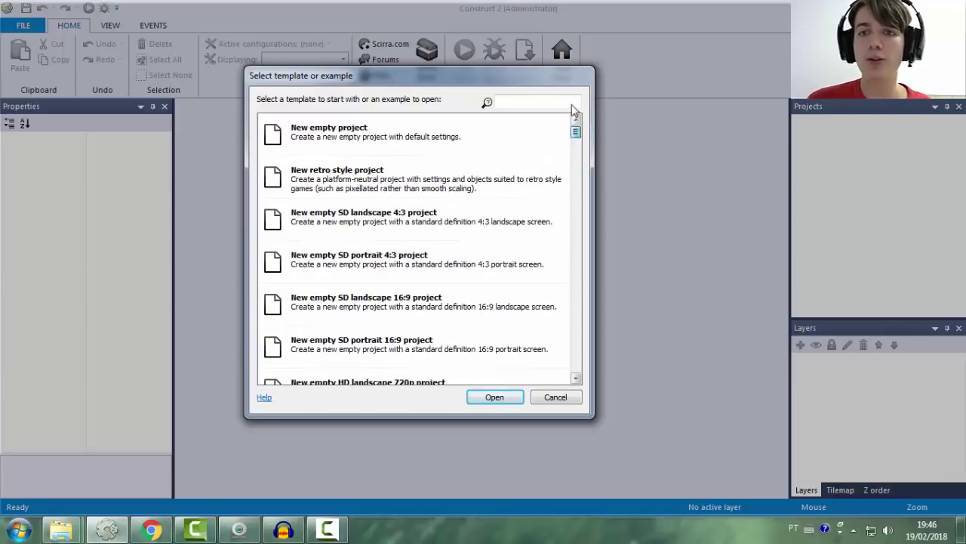
View the New empty project entry and the Families and Fullscreen scaling examples, and return to the first templates
{"action": "left_click", "coordinate": [516, 142]}
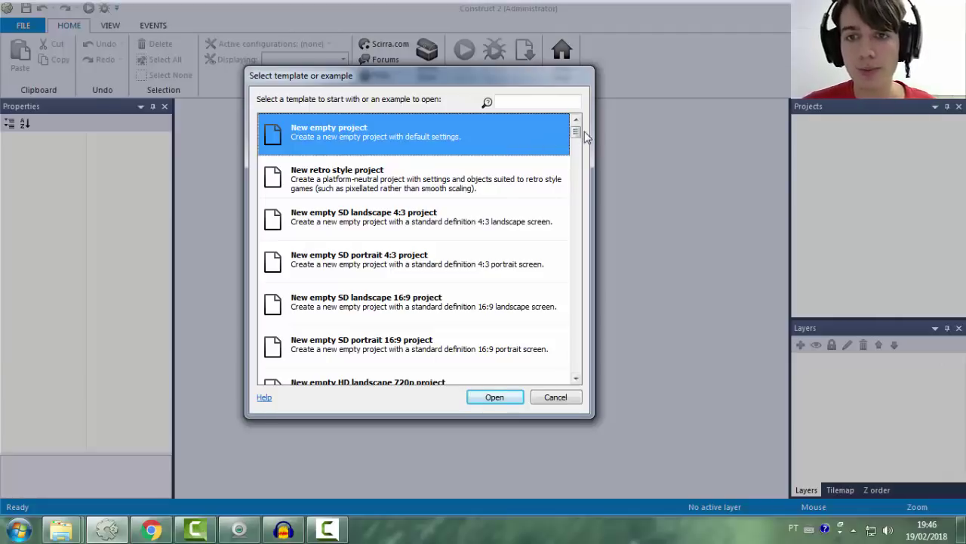
{"action": "left_click_drag", "start_coordinate": [578, 130], "coordinate": [557, 228]}
{"action": "left_click", "coordinate": [444, 226]}
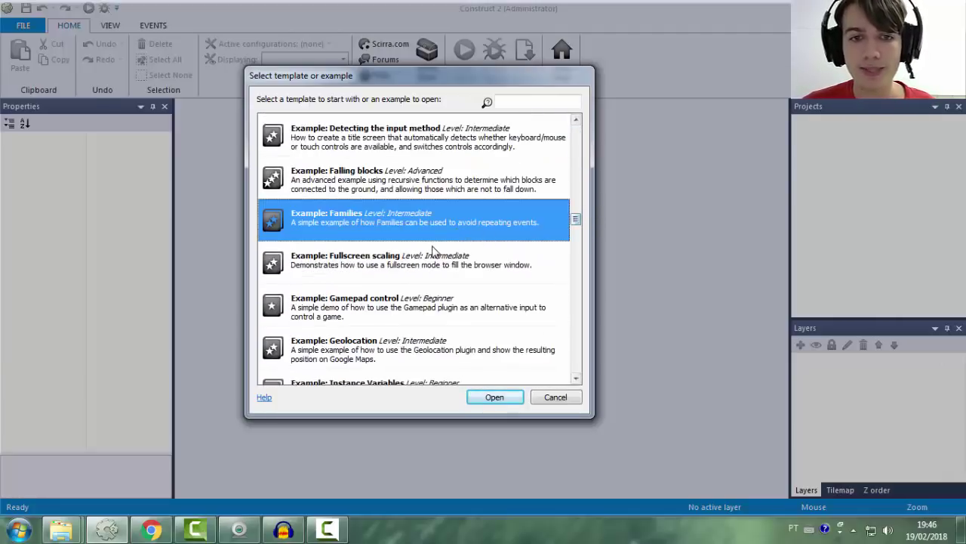
{"action": "key", "text": "Down"}
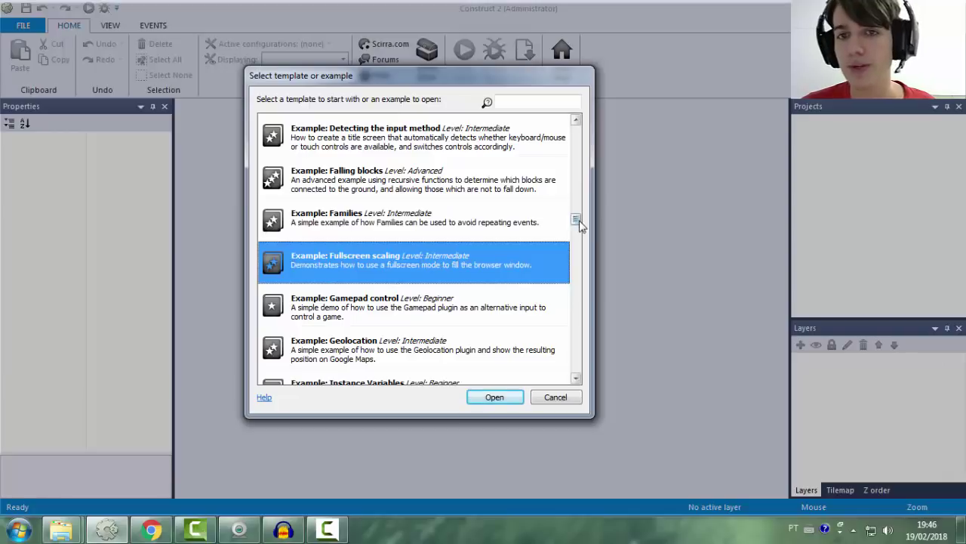
{"action": "left_click_drag", "start_coordinate": [582, 227], "coordinate": [575, 134]}
Examine the game templates, including Platformer, Top-down shooter, Auto-runner and Turret Defense
{"action": "scroll", "coordinate": [409, 175], "scroll_direction": "down", "scroll_amount": 5}
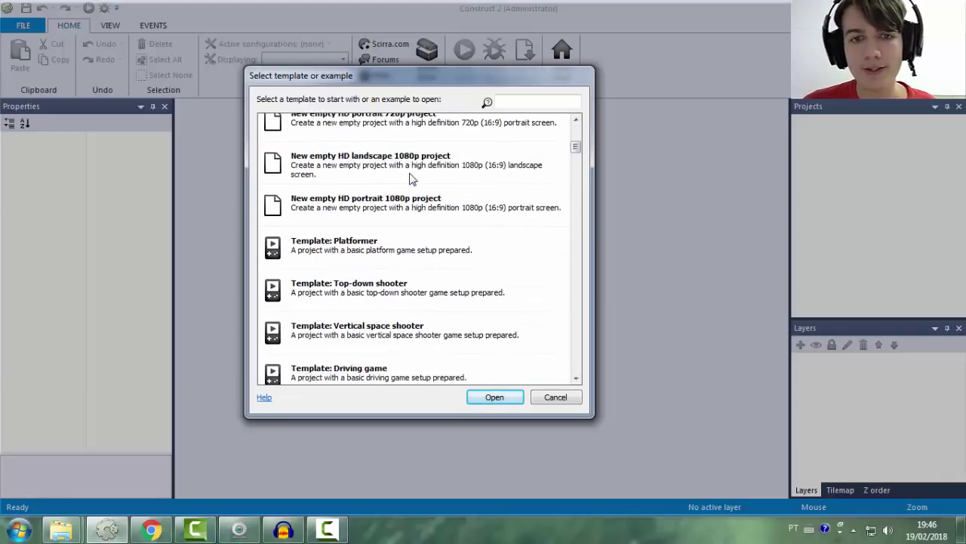
{"action": "left_click", "coordinate": [393, 181]}
{"action": "scroll", "coordinate": [389, 165], "scroll_direction": "down", "scroll_amount": 2}
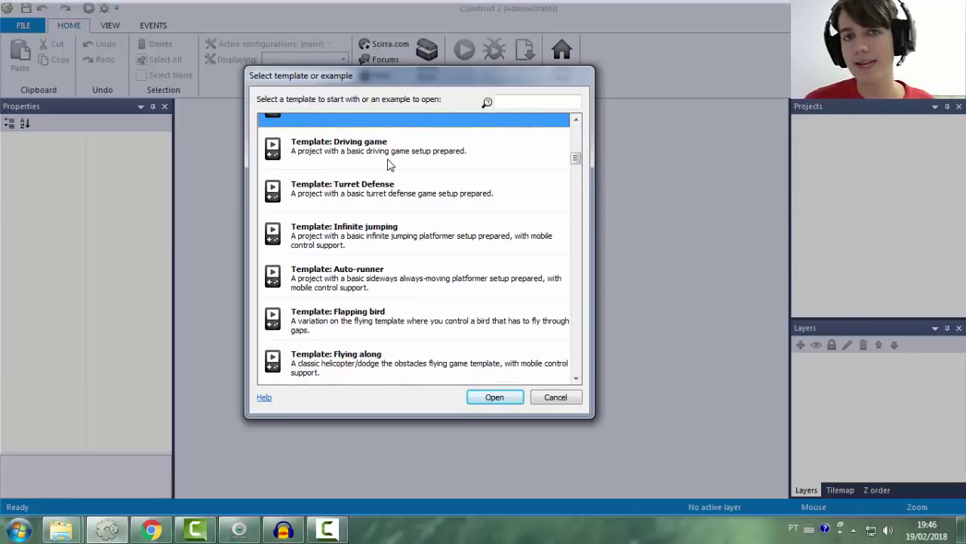
{"action": "scroll", "coordinate": [390, 170], "scroll_direction": "up", "scroll_amount": 3}
{"action": "left_click", "coordinate": [411, 190]}
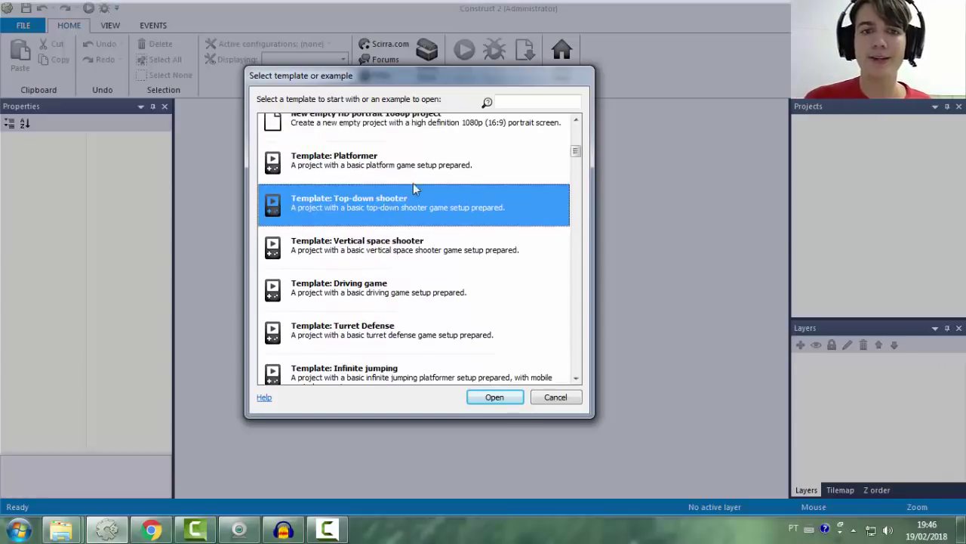
{"action": "left_click", "coordinate": [419, 180]}
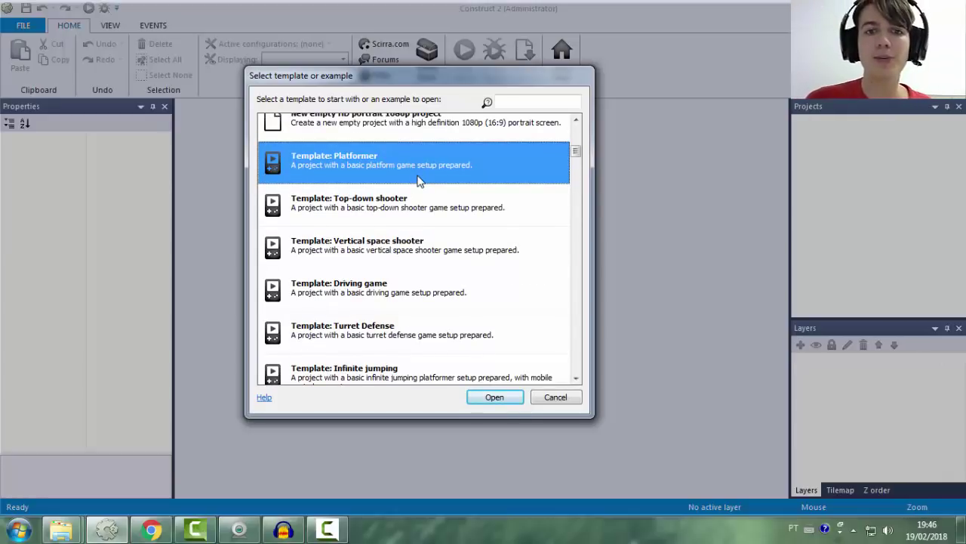
{"action": "scroll", "coordinate": [354, 164], "scroll_direction": "down", "scroll_amount": 1}
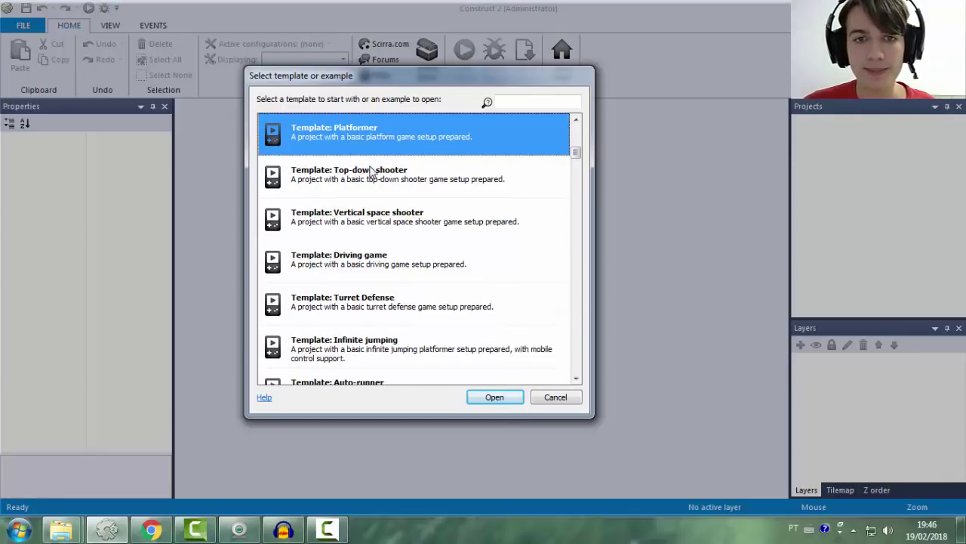
{"action": "left_click", "coordinate": [404, 172]}
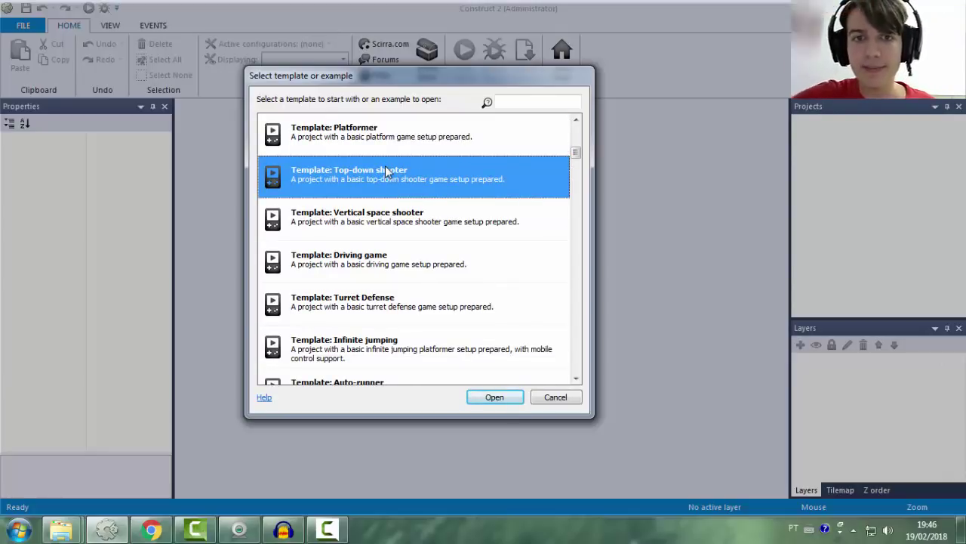
{"action": "scroll", "coordinate": [385, 171], "scroll_direction": "down", "scroll_amount": 4}
{"action": "scroll", "coordinate": [360, 230], "scroll_direction": "down", "scroll_amount": 1}
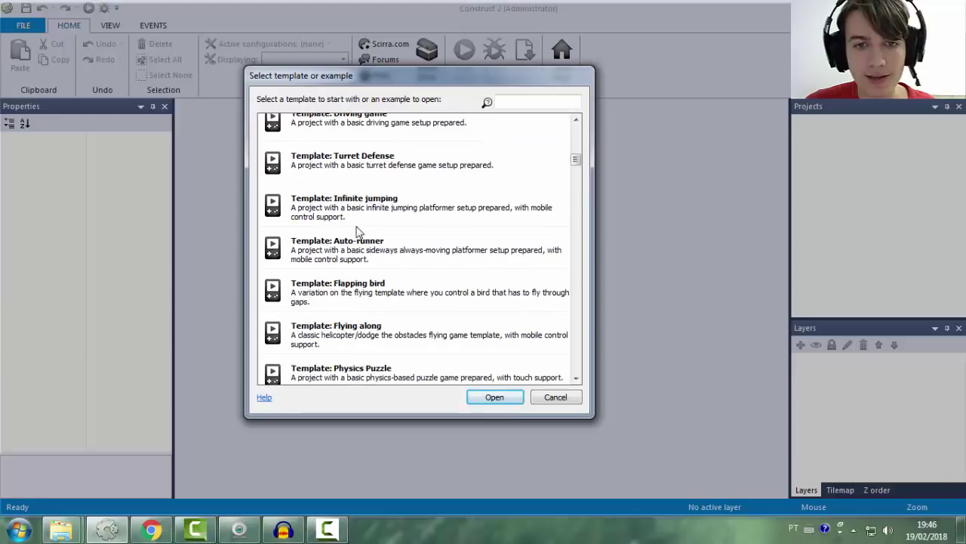
{"action": "left_click", "coordinate": [360, 242]}
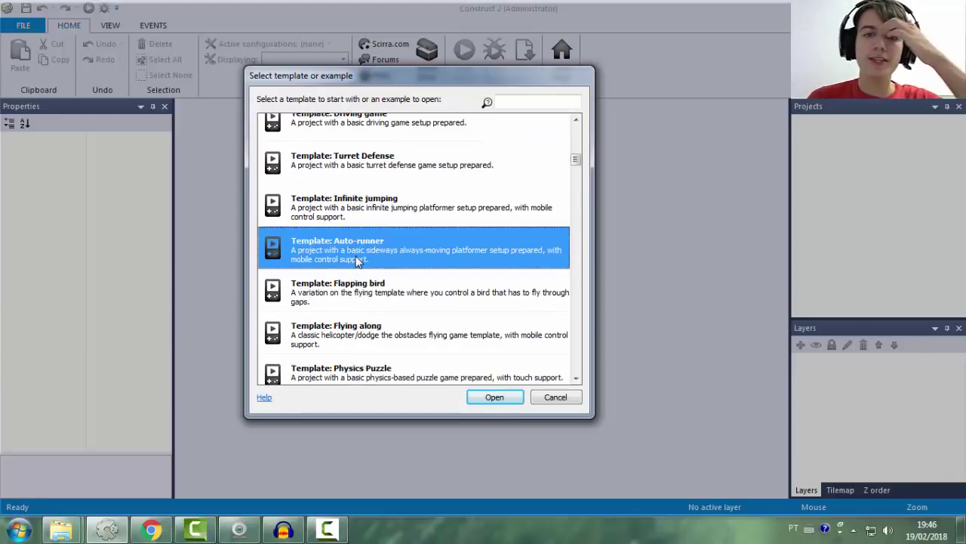
{"action": "left_click", "coordinate": [361, 164]}
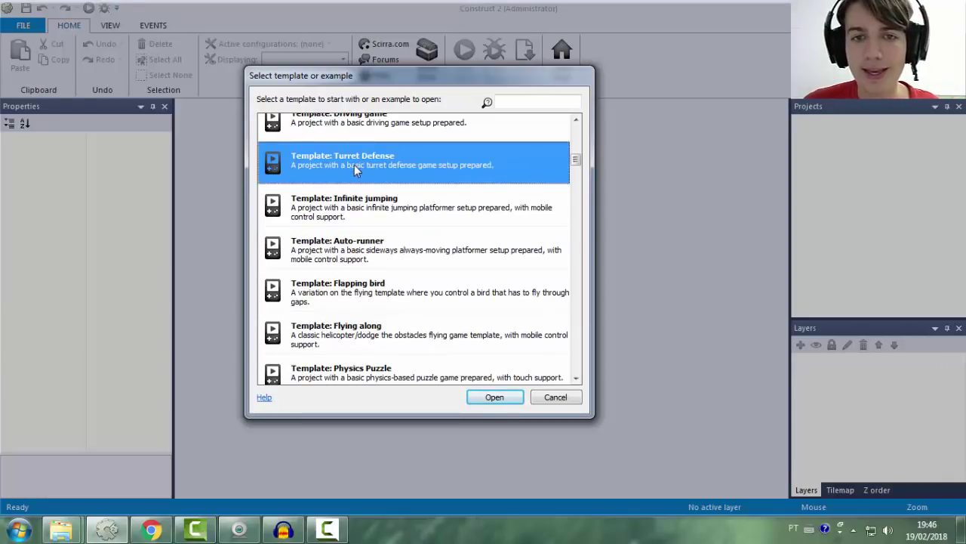
Create the new project from the Platformer template
{"action": "scroll", "coordinate": [354, 174], "scroll_direction": "up", "scroll_amount": 3}
{"action": "left_click", "coordinate": [375, 249]}
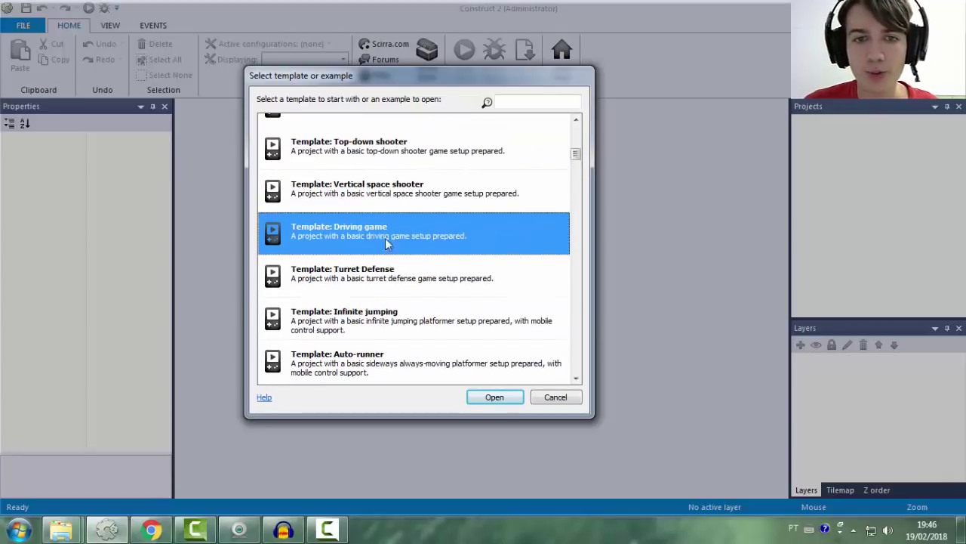
{"action": "scroll", "coordinate": [370, 234], "scroll_direction": "up", "scroll_amount": 3}
{"action": "left_click", "coordinate": [413, 230]}
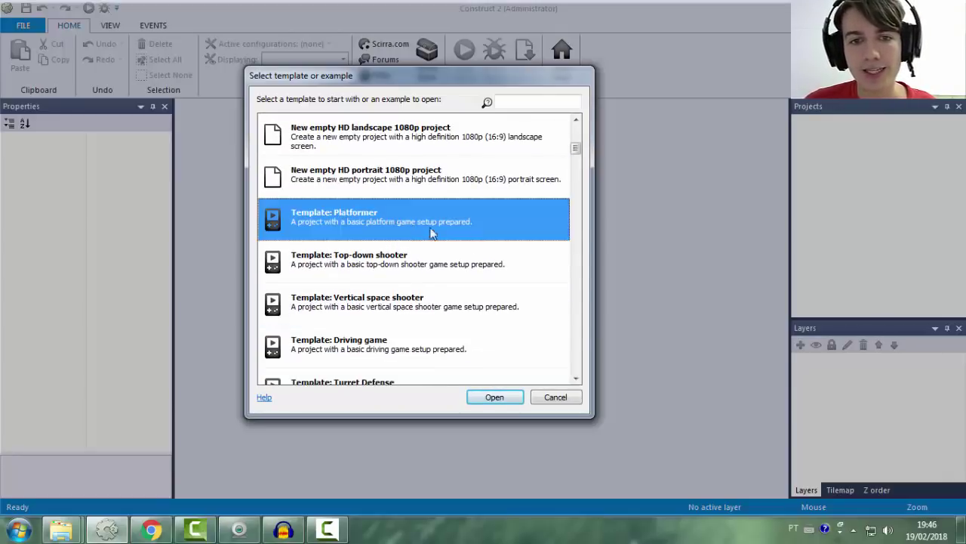
{"action": "double_click", "coordinate": [357, 222]}
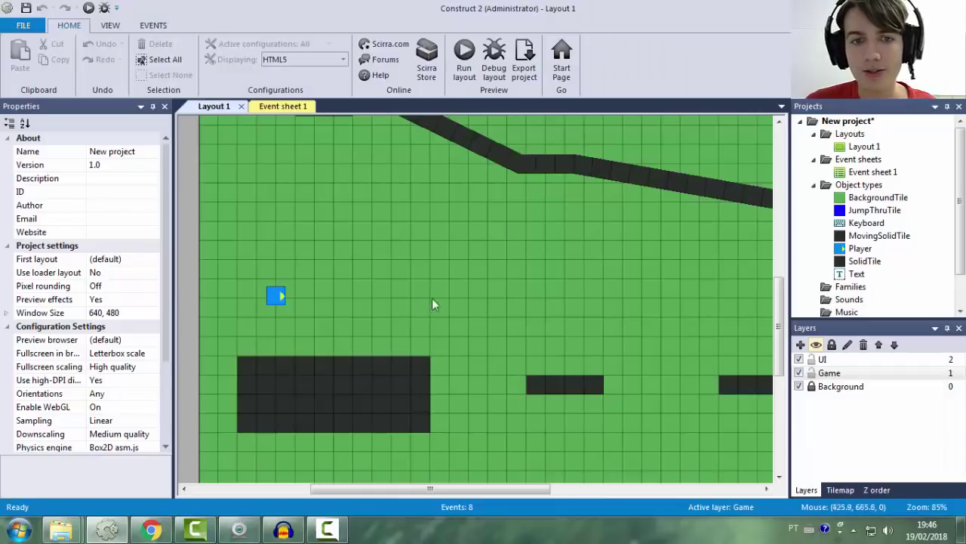
Look through the Platformer template's event sheet down to its last event and return to the layout
{"action": "left_click", "coordinate": [432, 304]}
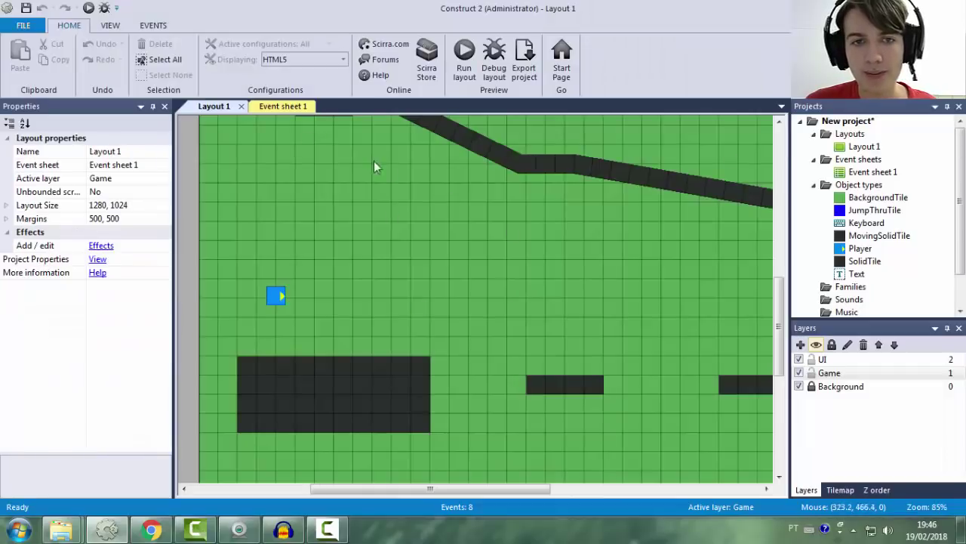
{"action": "left_click", "coordinate": [281, 106]}
{"action": "left_click", "coordinate": [437, 208]}
{"action": "scroll", "coordinate": [439, 207], "scroll_direction": "down", "scroll_amount": 1}
{"action": "scroll", "coordinate": [439, 208], "scroll_direction": "down", "scroll_amount": 5}
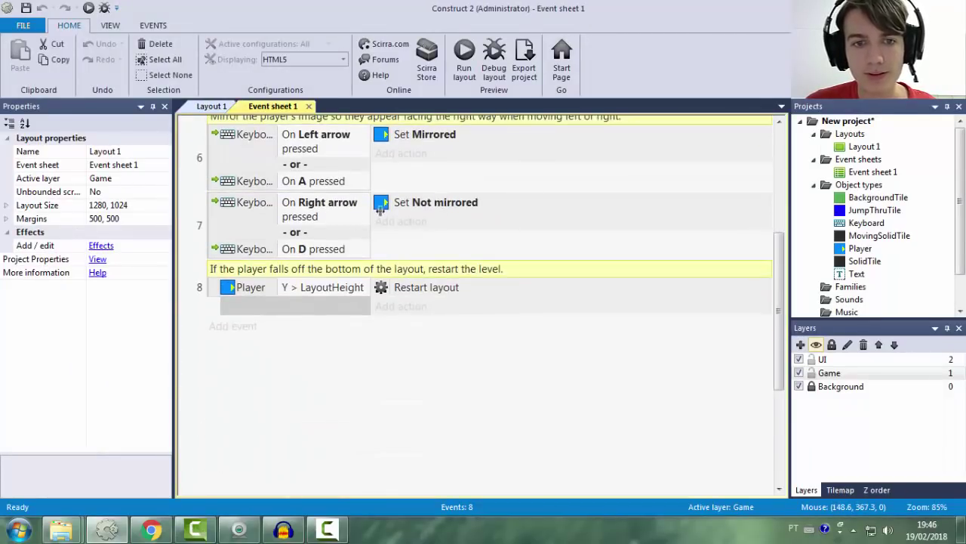
{"action": "scroll", "coordinate": [439, 208], "scroll_direction": "up", "scroll_amount": 5}
{"action": "left_click", "coordinate": [211, 105]}
Run the layout in the browser, test the player's walking and jumping, close the preview and return to Construct 2
{"action": "left_click", "coordinate": [474, 62]}
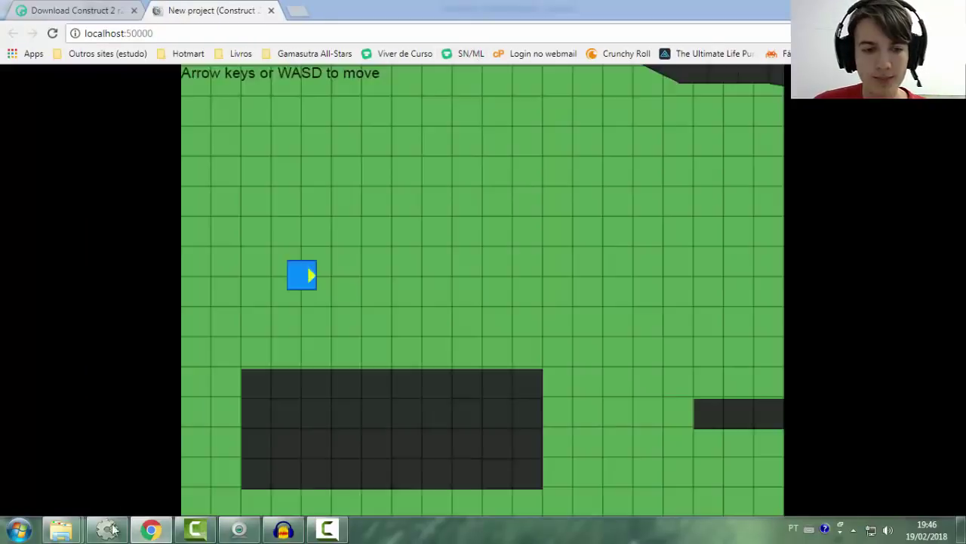
{"action": "left_click", "coordinate": [112, 528]}
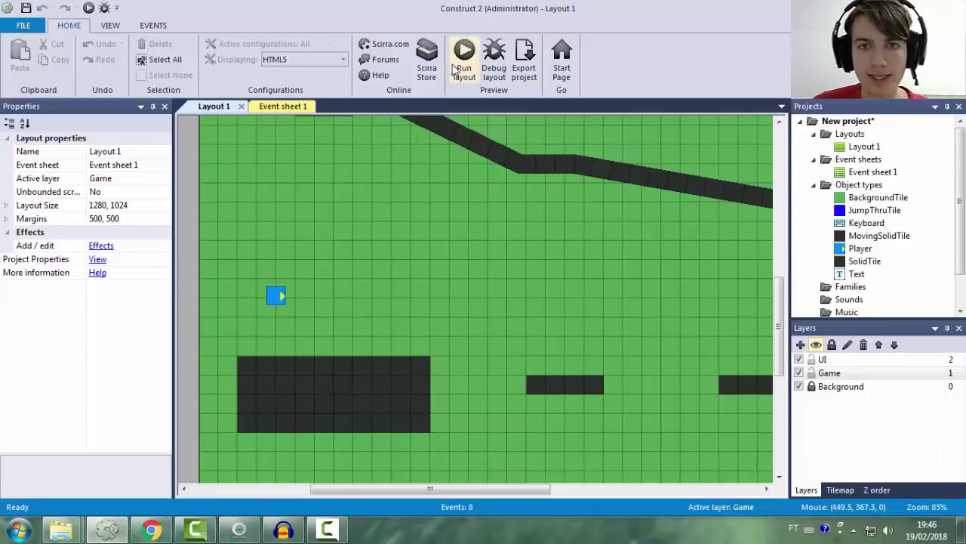
{"action": "left_click", "coordinate": [155, 533]}
{"action": "key", "text": "Right"}
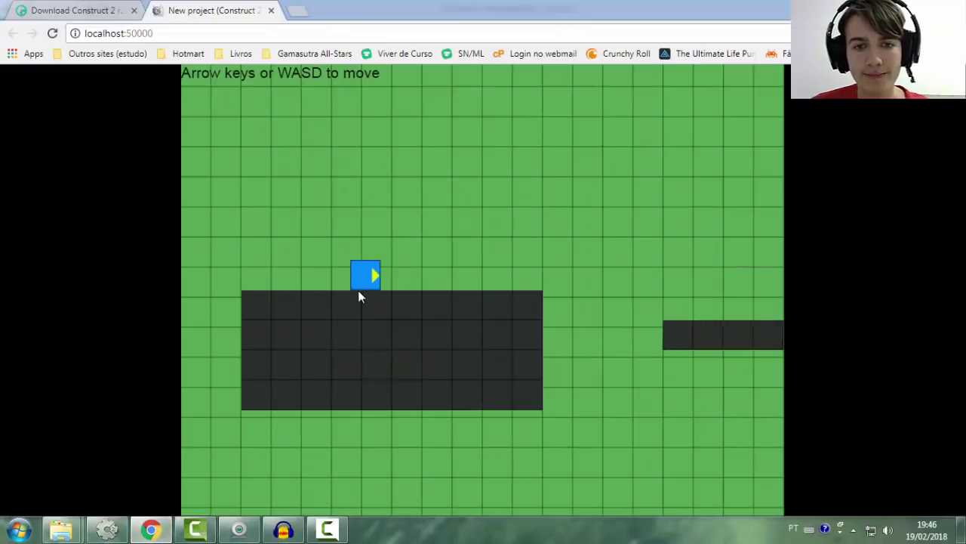
{"action": "key", "text": "Left"}
{"action": "key", "text": "Right"}
{"action": "key", "text": "Up"}
{"action": "key", "text": "Right"}
{"action": "key", "text": "Up"}
{"action": "left_click", "coordinate": [270, 10]}
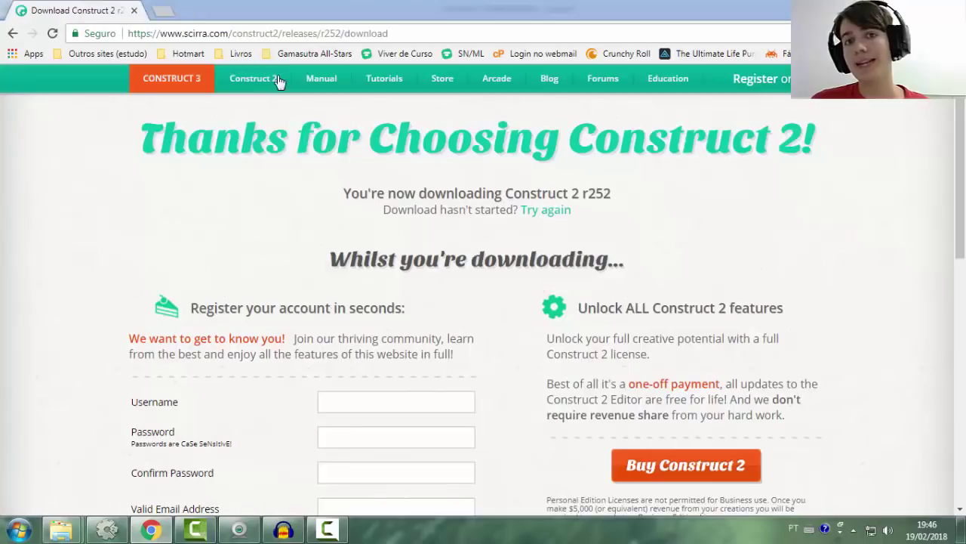
{"action": "left_click", "coordinate": [119, 533]}
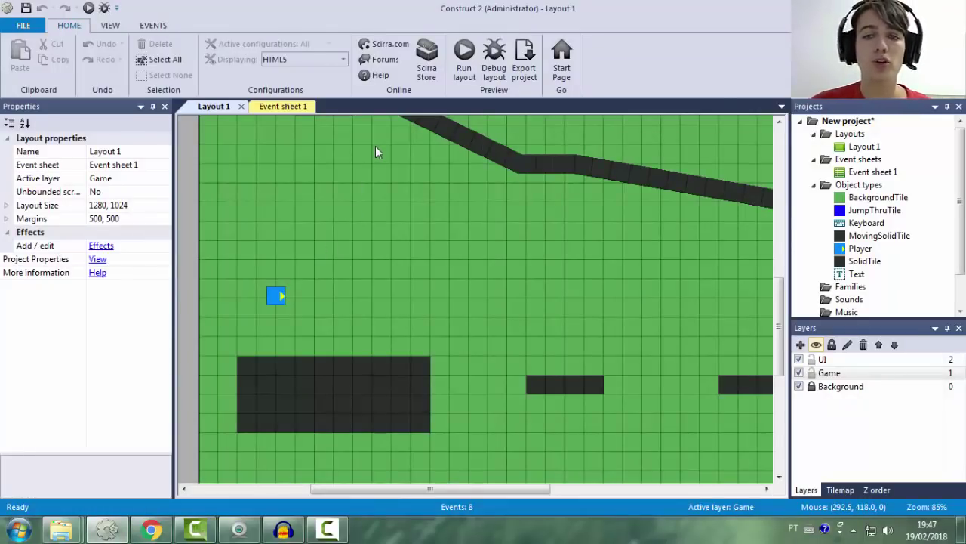
Close the Platformer template project without saving its changes
{"action": "left_click", "coordinate": [847, 122]}
{"action": "right_click", "coordinate": [848, 124]}
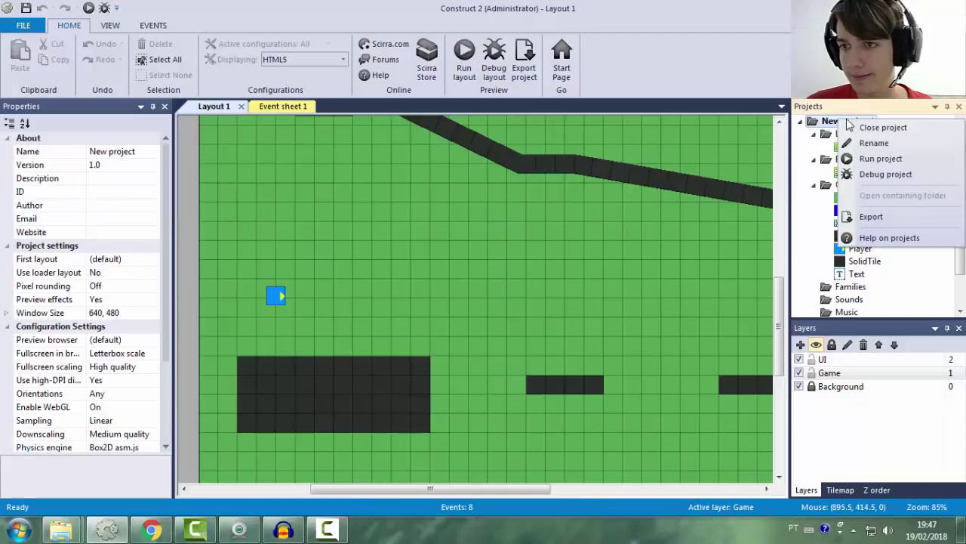
{"action": "left_click", "coordinate": [882, 128]}
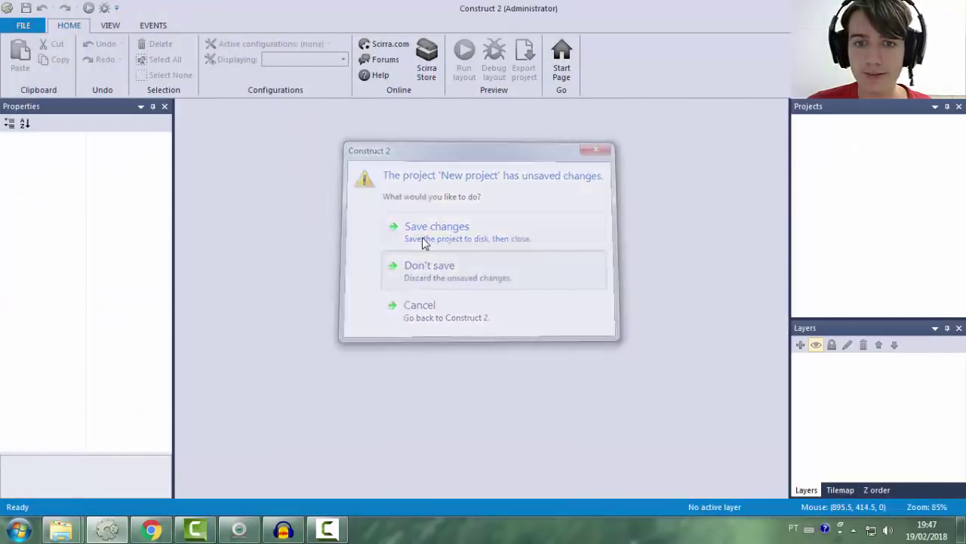
Create a new project from the New empty project template
{"action": "left_click", "coordinate": [22, 30]}
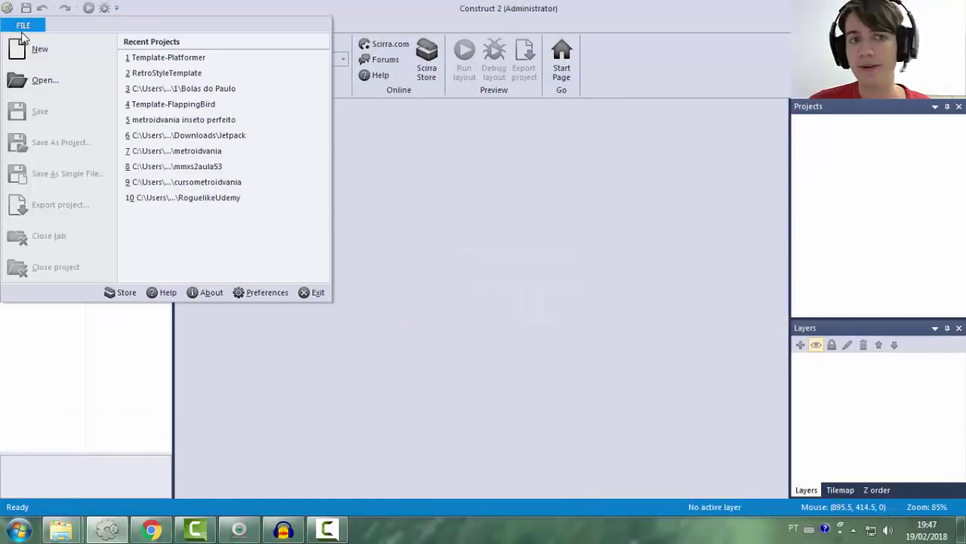
{"action": "left_click", "coordinate": [37, 48]}
{"action": "left_click", "coordinate": [368, 175]}
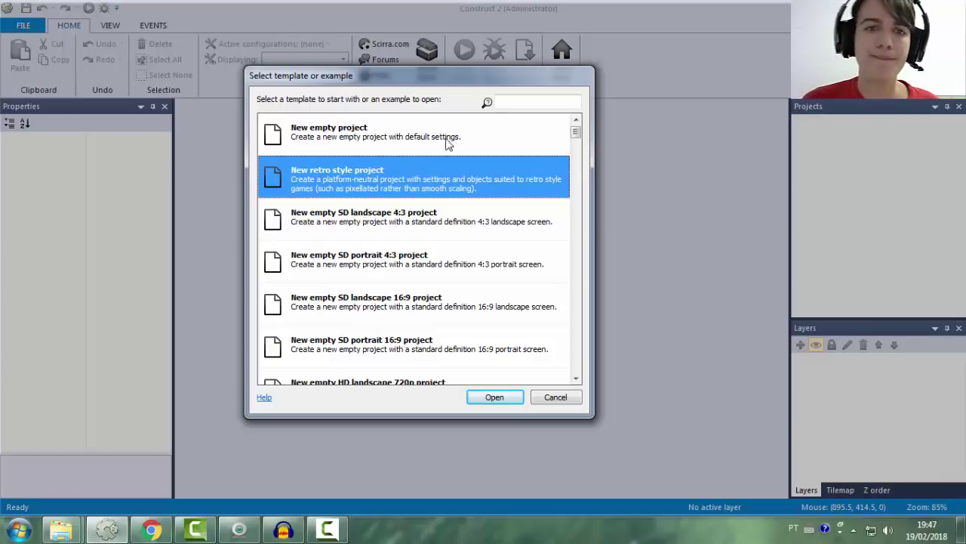
{"action": "double_click", "coordinate": [343, 137]}
{"action": "left_click", "coordinate": [503, 194]}
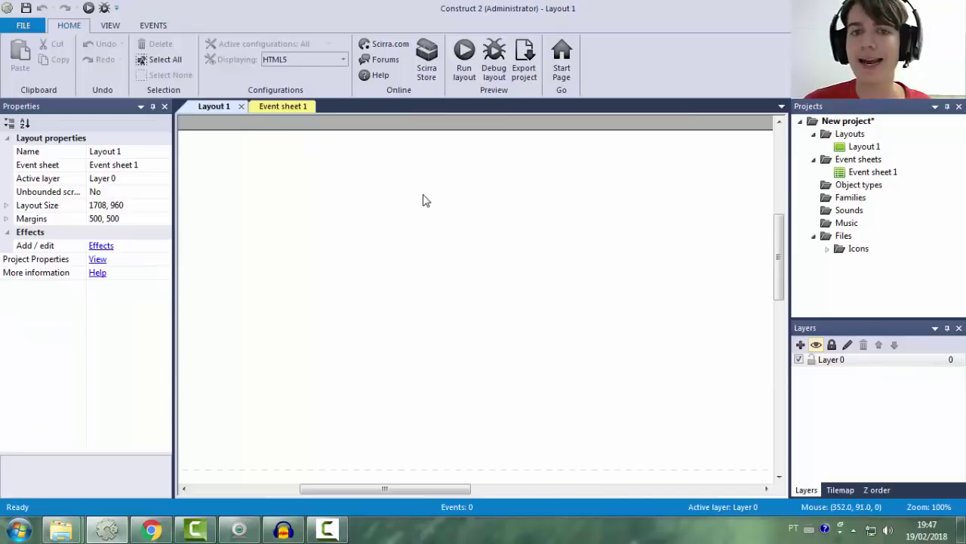
View the entire empty layout, check its event sheet and return to the layout
{"action": "scroll", "coordinate": [423, 198], "scroll_direction": "down", "scroll_amount": 5, "text": "ctrl"}
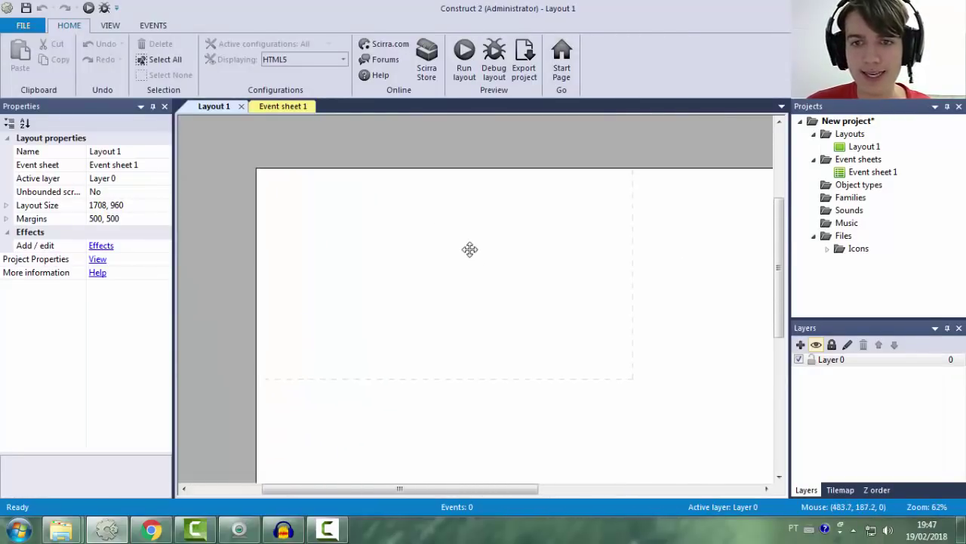
{"action": "scroll", "coordinate": [493, 278], "scroll_direction": "down", "scroll_amount": 3, "text": "ctrl"}
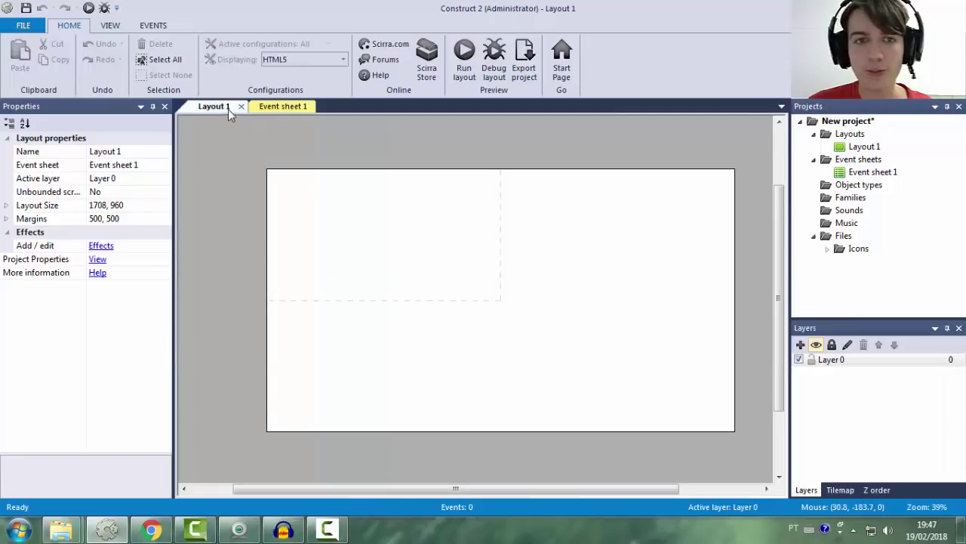
{"action": "left_click", "coordinate": [291, 107]}
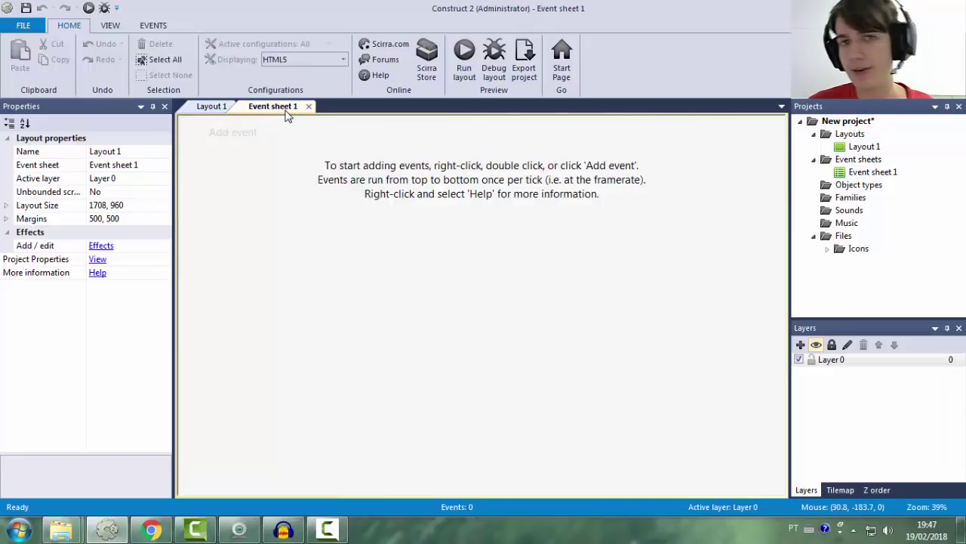
{"action": "left_click", "coordinate": [211, 106]}
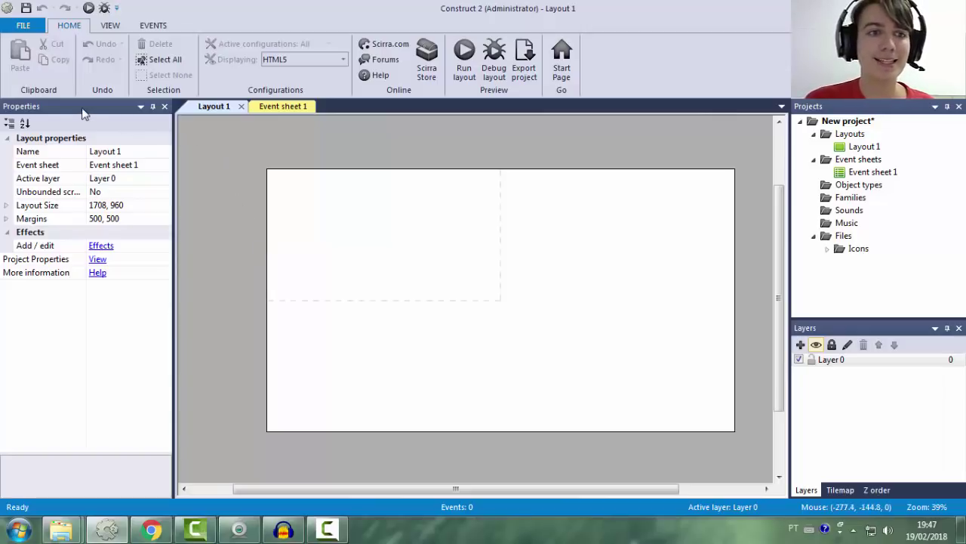
View the project's and the layout's properties, and look at the Tilemap, Z order and Layers panels
{"action": "left_click", "coordinate": [880, 123]}
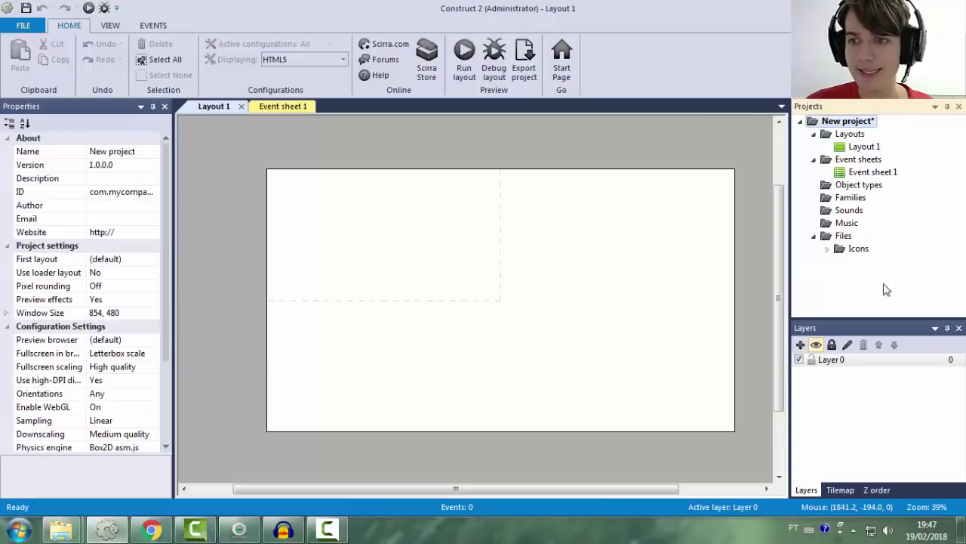
{"action": "left_click", "coordinate": [702, 230]}
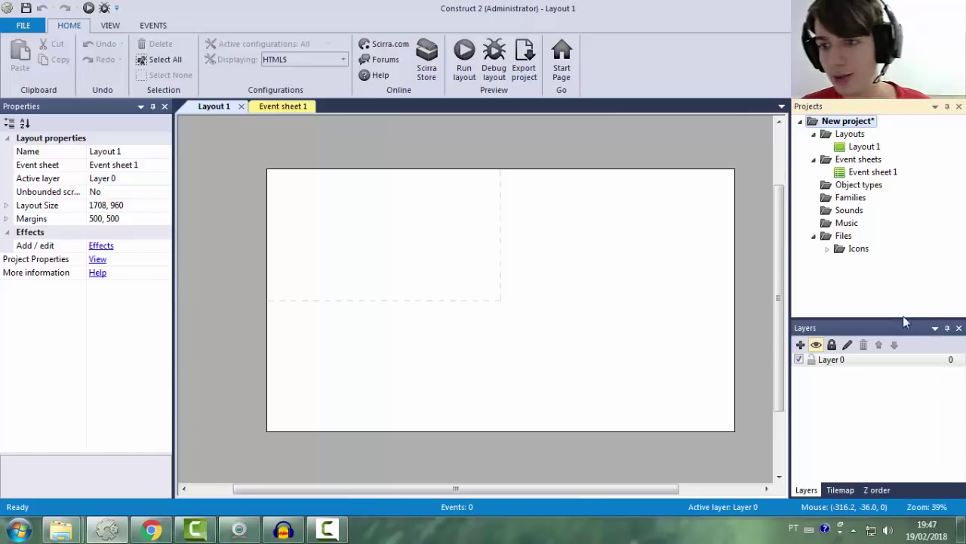
{"action": "left_click", "coordinate": [840, 490]}
{"action": "left_click", "coordinate": [876, 490]}
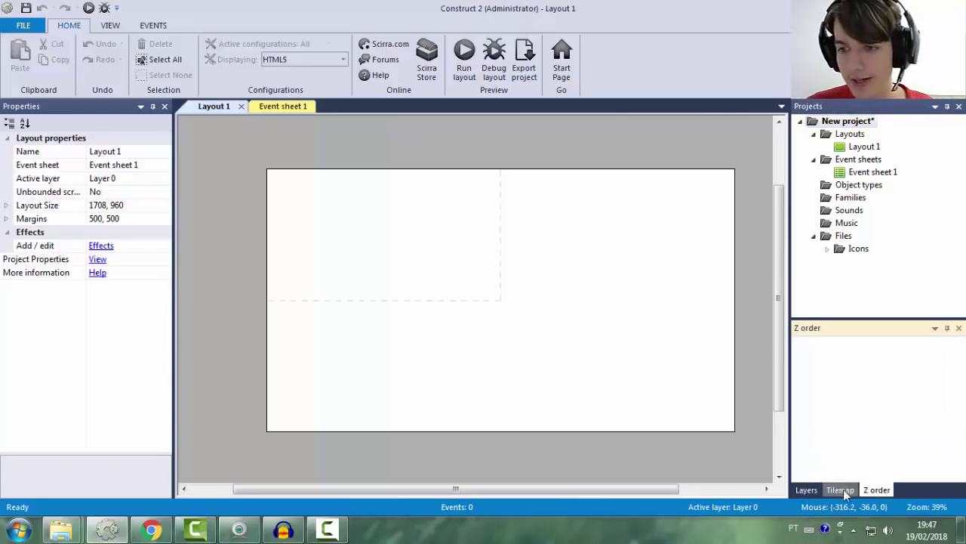
{"action": "left_click", "coordinate": [805, 490]}
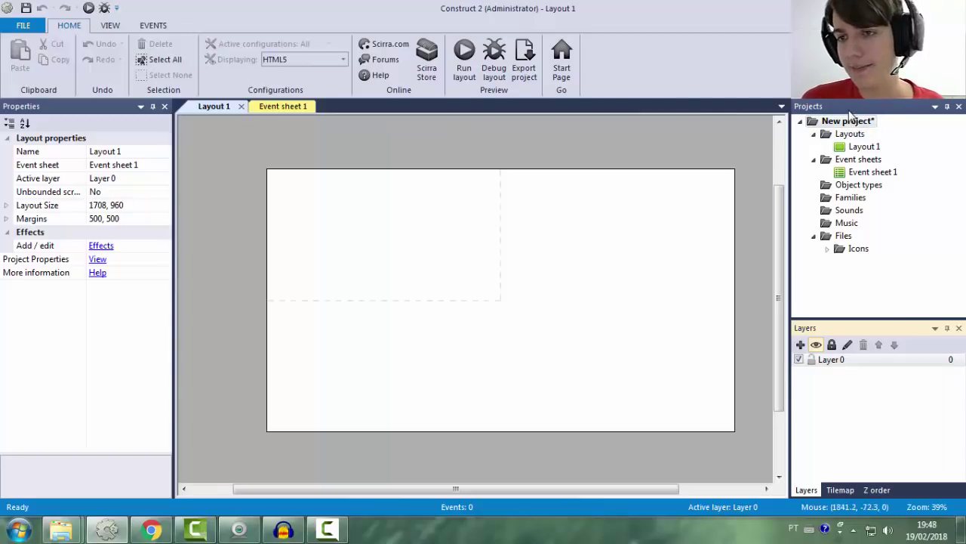
Toggle the Tilemap Bar, and hide it along with the Z Order, Layer, Status, Properties and Project bars
{"action": "left_click", "coordinate": [112, 26]}
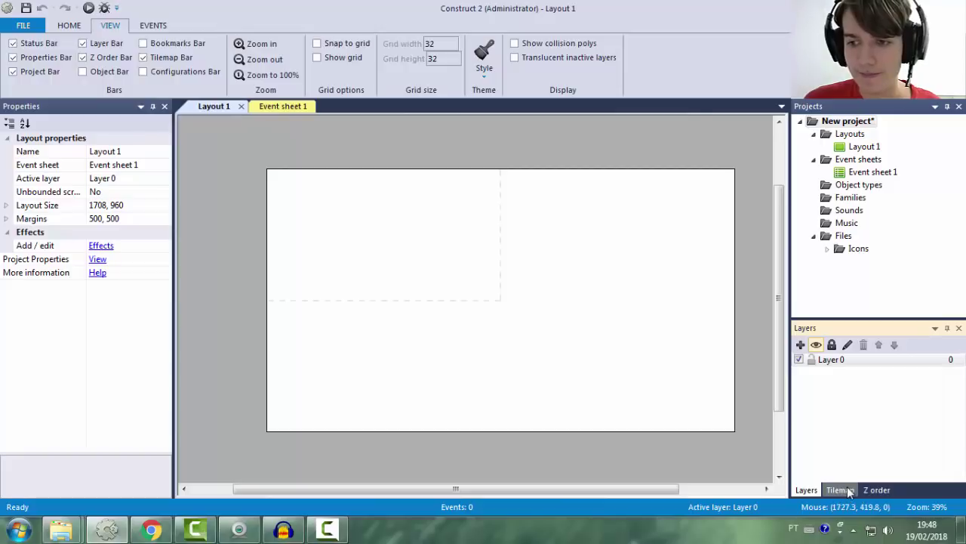
{"action": "left_click", "coordinate": [144, 57]}
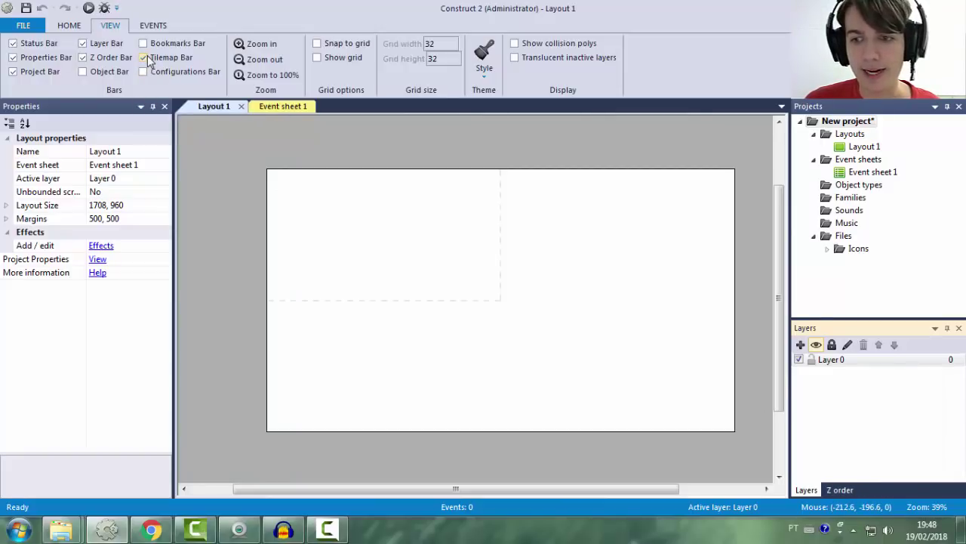
{"action": "left_click", "coordinate": [145, 57]}
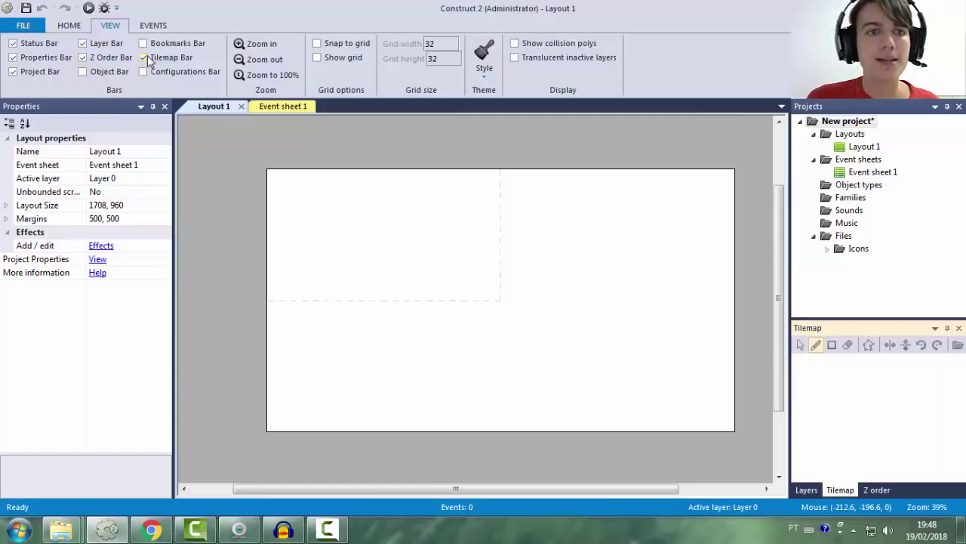
{"action": "left_click", "coordinate": [144, 58]}
{"action": "left_click", "coordinate": [82, 57]}
{"action": "left_click", "coordinate": [83, 43]}
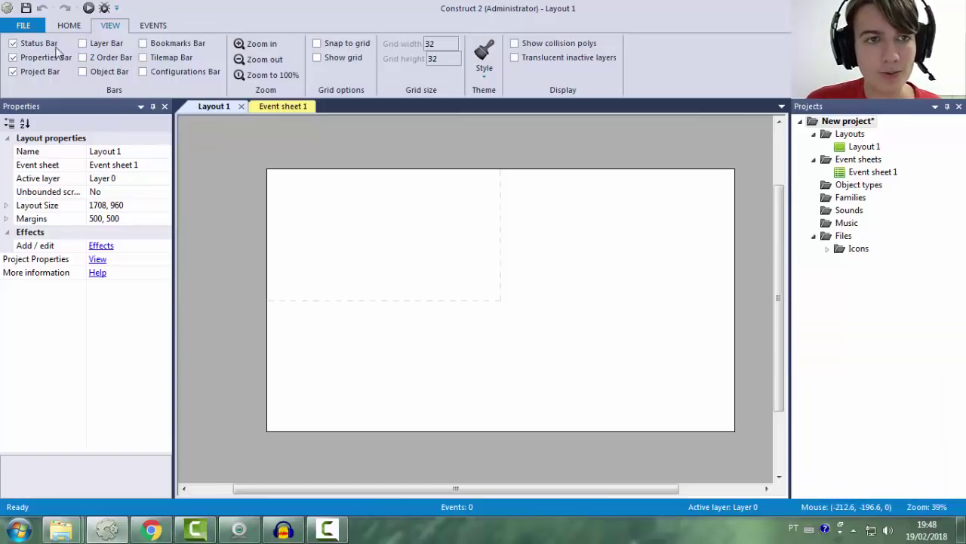
{"action": "left_click", "coordinate": [13, 43]}
{"action": "left_click", "coordinate": [12, 57]}
{"action": "left_click", "coordinate": [13, 71]}
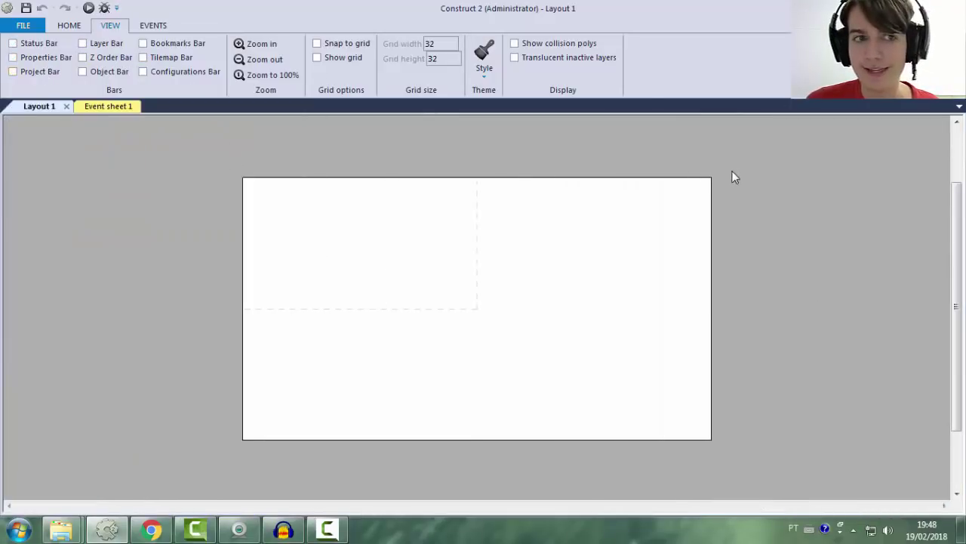
Show the Properties, Status, Z Order, Tilemap and Project bars again
{"action": "left_click", "coordinate": [16, 57]}
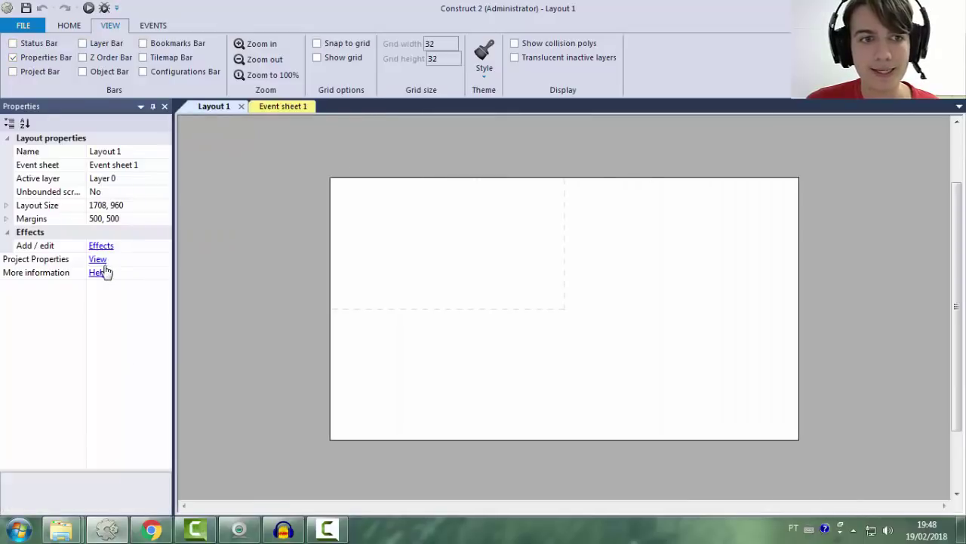
{"action": "left_click", "coordinate": [30, 43]}
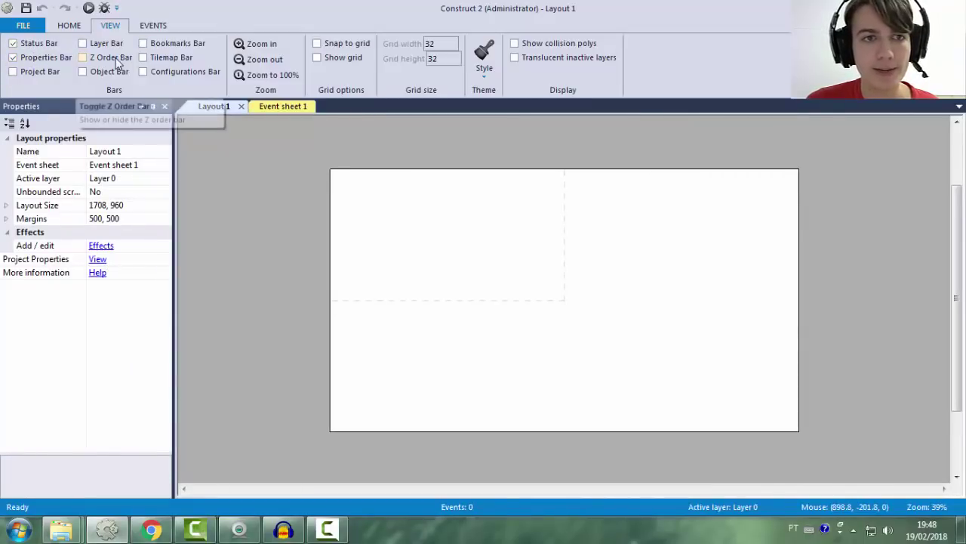
{"action": "left_click", "coordinate": [110, 57]}
{"action": "left_click", "coordinate": [157, 59]}
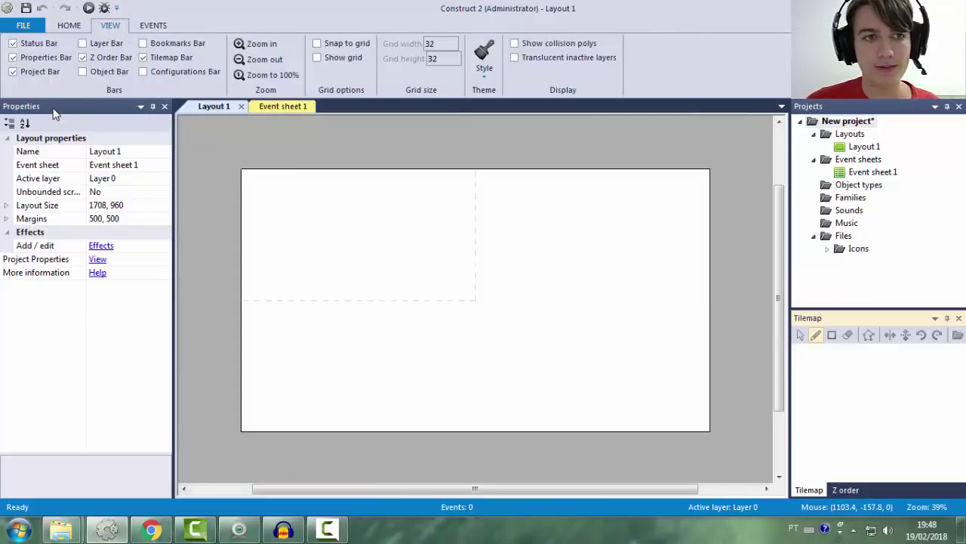
Try docking the Properties panel below the layout view and moving the Projects panel, and restore both to their original places
{"action": "left_click_drag", "start_coordinate": [51, 109], "coordinate": [485, 475]}
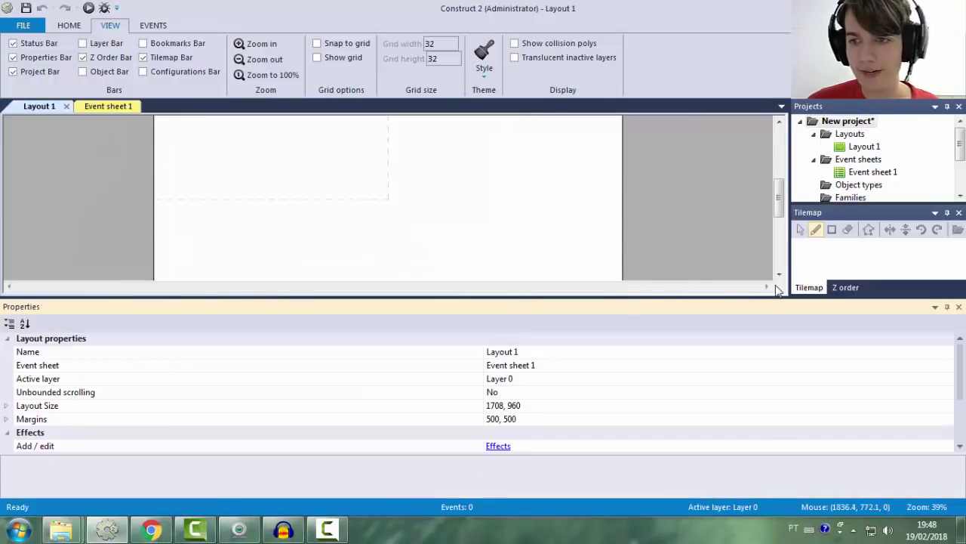
{"action": "left_click_drag", "start_coordinate": [77, 311], "coordinate": [20, 293]}
{"action": "left_click_drag", "start_coordinate": [858, 103], "coordinate": [879, 274]}
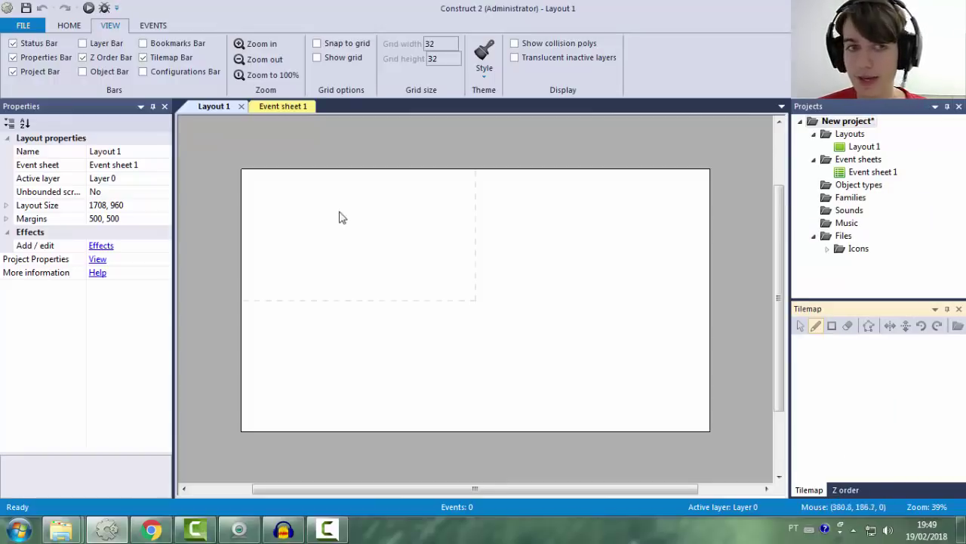
Show the Object Bar briefly and hide it again, and bring back the Layer Bar
{"action": "left_click", "coordinate": [105, 73]}
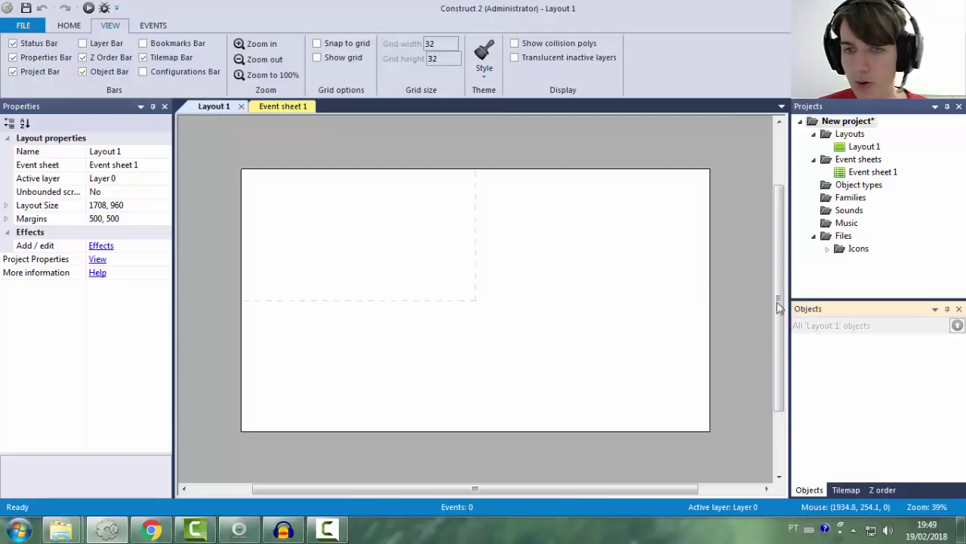
{"action": "left_click", "coordinate": [83, 72]}
{"action": "left_click", "coordinate": [83, 43]}
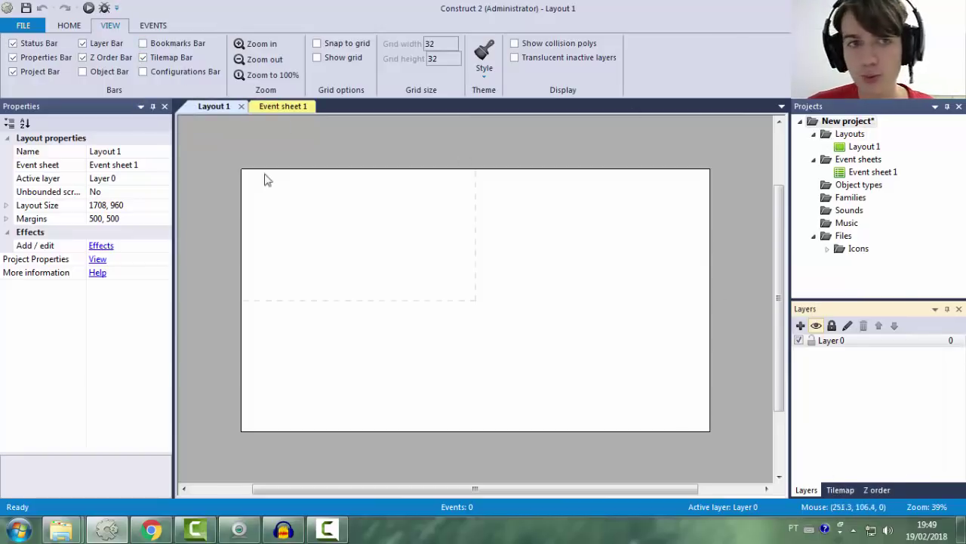
Show the Configurations Bar and dock it in the same tab group as the Layers, Tilemap and Z order panels
{"action": "left_click", "coordinate": [172, 72]}
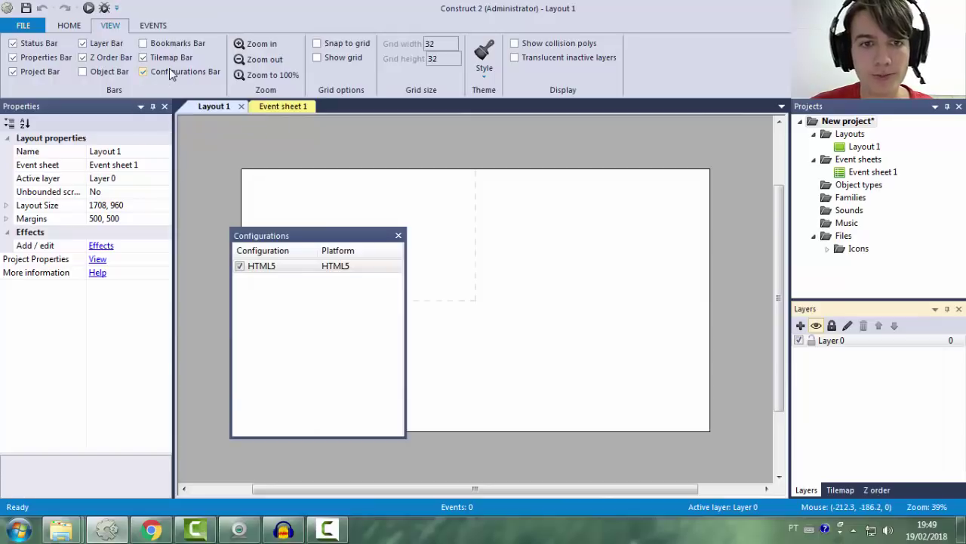
{"action": "left_click_drag", "start_coordinate": [292, 238], "coordinate": [888, 434]}
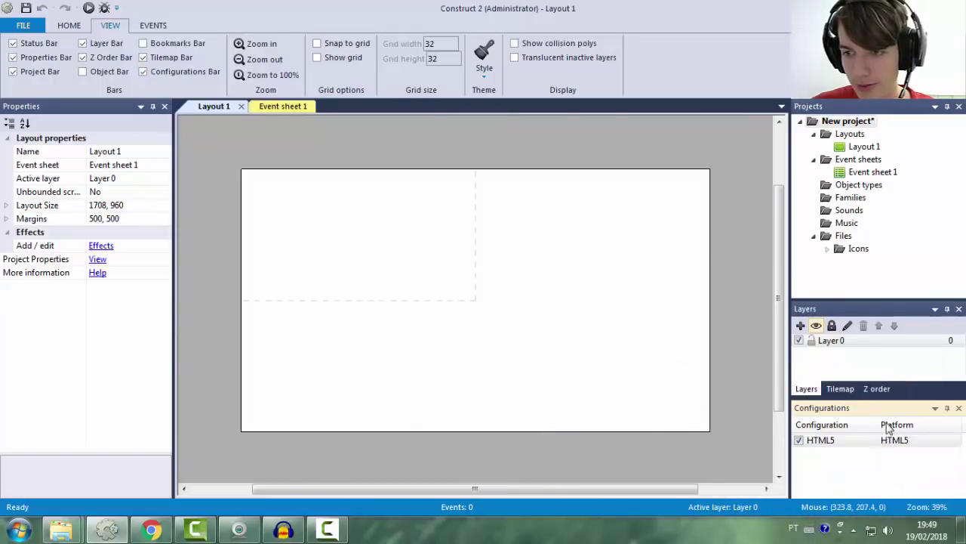
{"action": "left_click_drag", "start_coordinate": [912, 398], "coordinate": [875, 405]}
{"action": "left_click", "coordinate": [833, 489]}
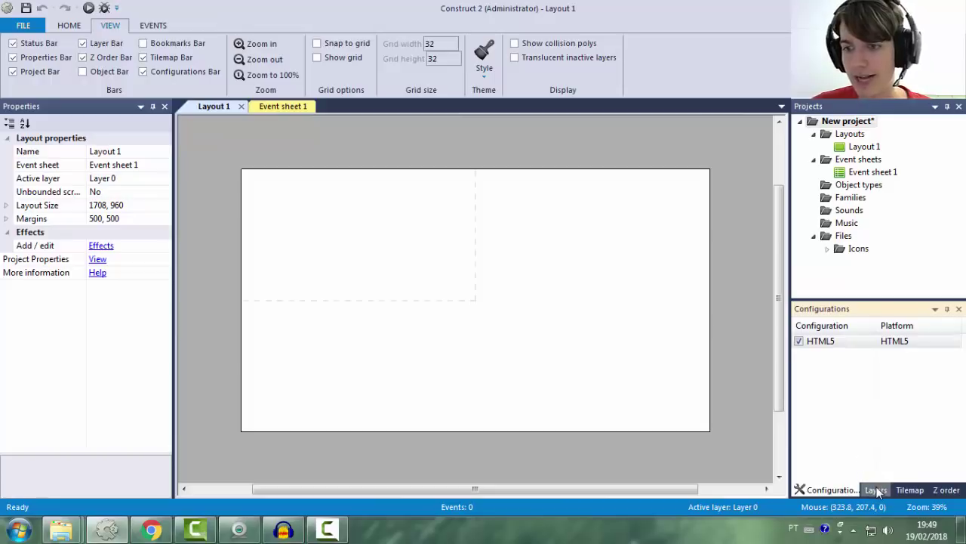
View the Layers, Tilemap and Z order panels, and move the Configurations tab to the end of their tab group
{"action": "left_click", "coordinate": [877, 490]}
{"action": "left_click", "coordinate": [910, 490]}
{"action": "left_click", "coordinate": [946, 490]}
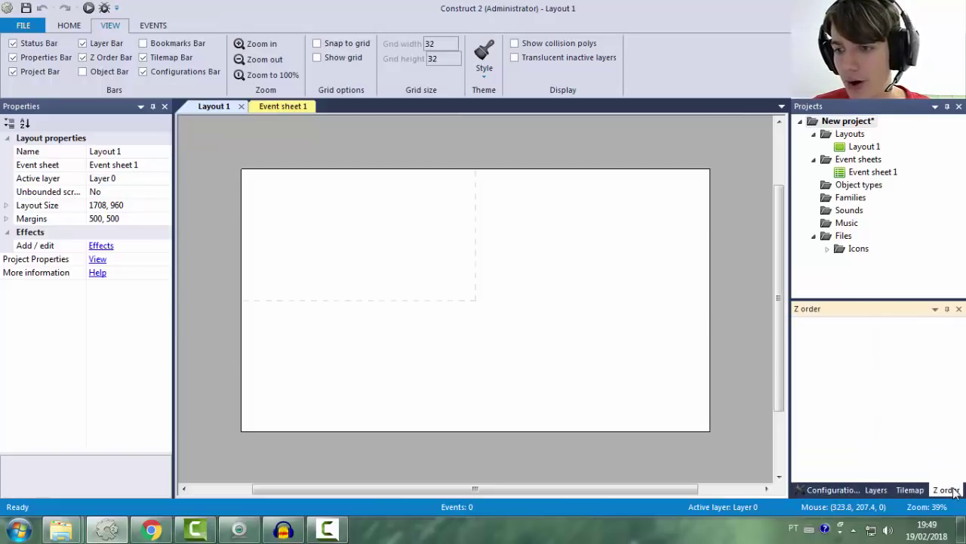
{"action": "left_click", "coordinate": [830, 490]}
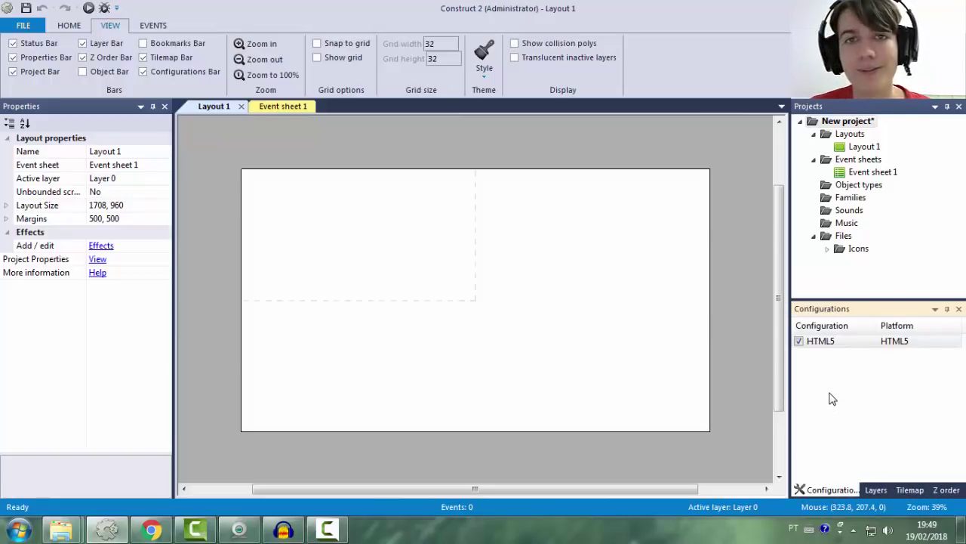
{"action": "left_click_drag", "start_coordinate": [857, 316], "coordinate": [880, 326]}
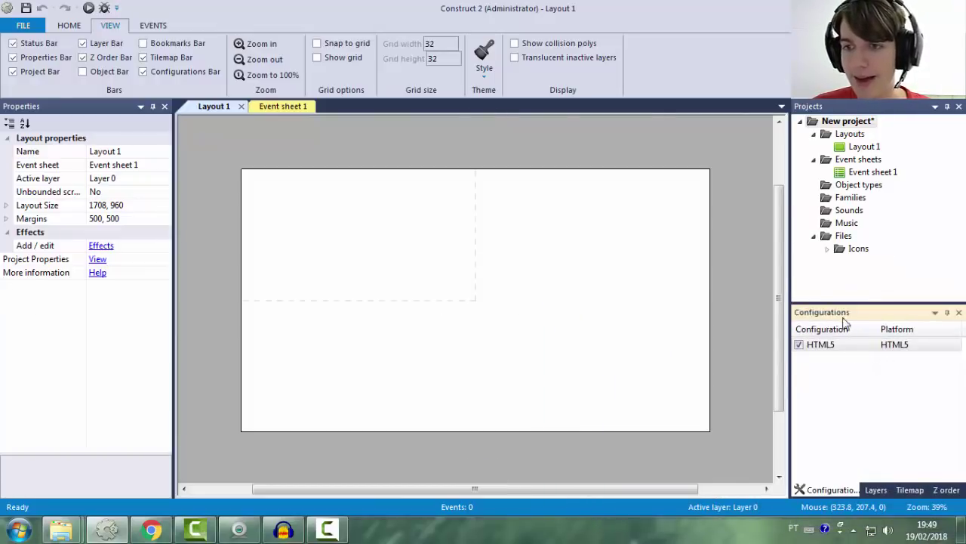
{"action": "left_click", "coordinate": [888, 488]}
{"action": "left_click", "coordinate": [835, 490]}
{"action": "mouse_move", "coordinate": [833, 488]}
{"action": "left_mouse_down"}
{"action": "mouse_move", "coordinate": [695, 438]}
{"action": "mouse_move", "coordinate": [808, 348]}
{"action": "mouse_move", "coordinate": [891, 347]}
{"action": "mouse_move", "coordinate": [880, 370]}
{"action": "mouse_move", "coordinate": [881, 438]}
{"action": "mouse_move", "coordinate": [862, 415]}
{"action": "mouse_move", "coordinate": [907, 403]}
{"action": "mouse_move", "coordinate": [880, 408]}
{"action": "left_mouse_up"}
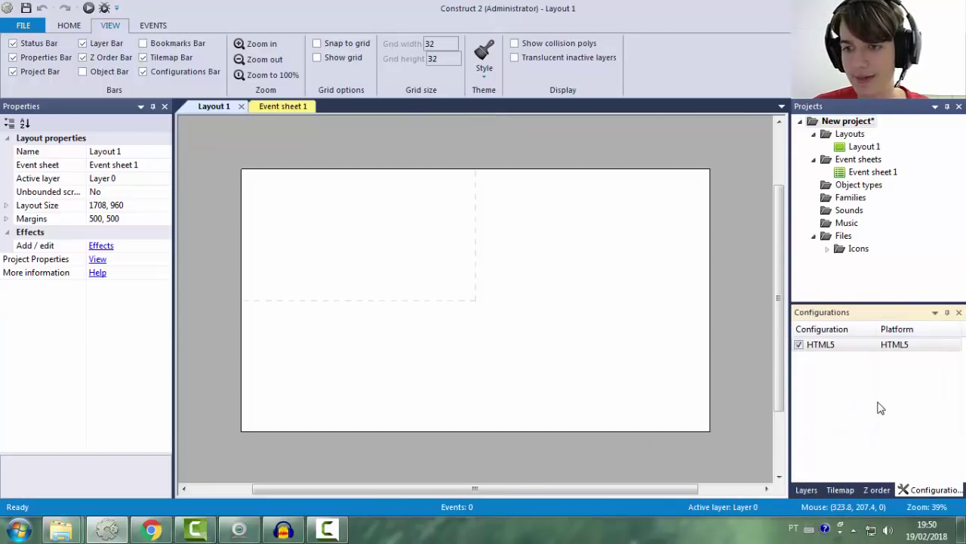
Pull the Configurations panel out of its tab group so it floats over the layout, and hide the Configurations Bar
{"action": "left_click", "coordinate": [819, 490]}
{"action": "left_click", "coordinate": [839, 489]}
{"action": "left_click", "coordinate": [876, 489]}
{"action": "left_click", "coordinate": [919, 490]}
{"action": "left_click_drag", "start_coordinate": [927, 491], "coordinate": [279, 164]}
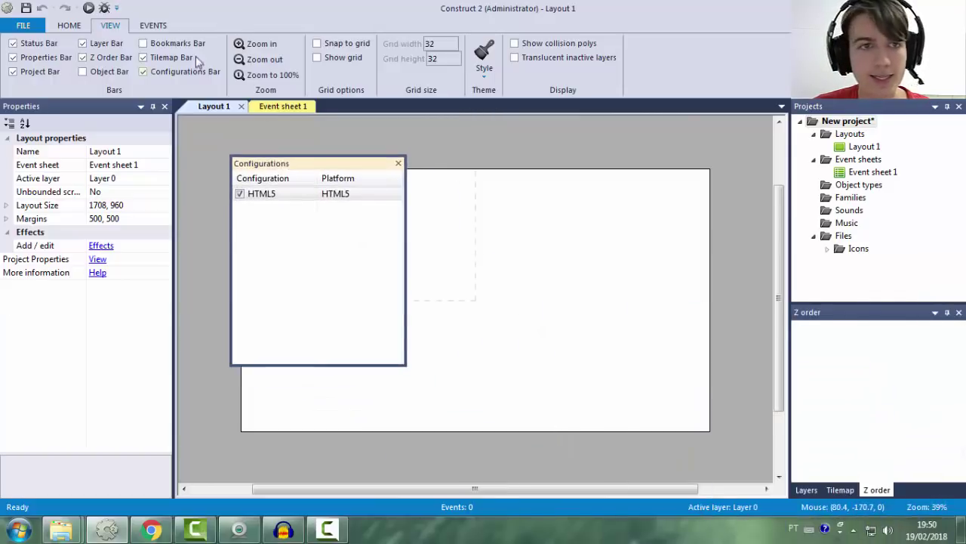
{"action": "left_click", "coordinate": [153, 73]}
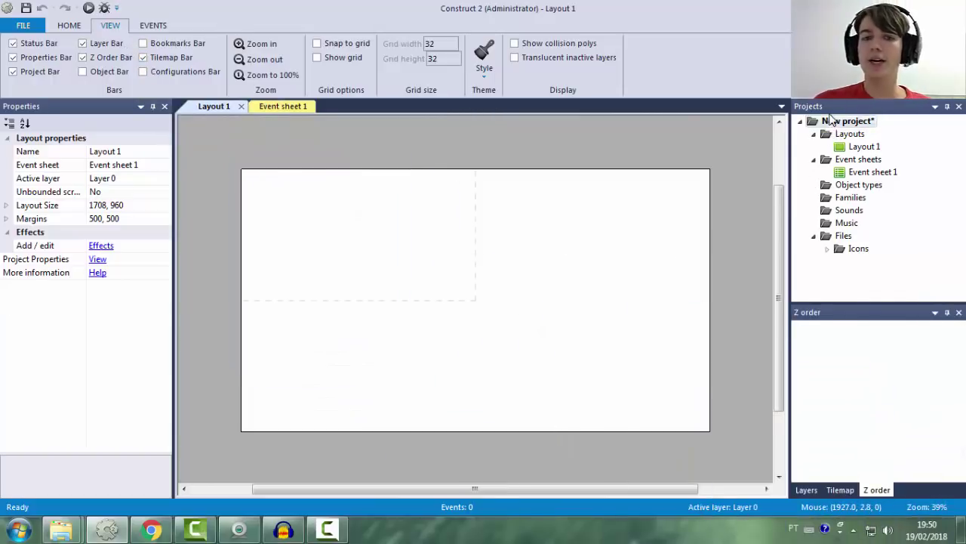
Show the Configurations Bar again and dock it as a tab alongside the Projects panel
{"action": "left_click", "coordinate": [144, 72]}
{"action": "left_click_drag", "start_coordinate": [283, 163], "coordinate": [879, 198]}
{"action": "left_click", "coordinate": [820, 294]}
{"action": "left_click", "coordinate": [878, 295]}
{"action": "left_click", "coordinate": [817, 296]}
{"action": "left_click", "coordinate": [879, 296]}
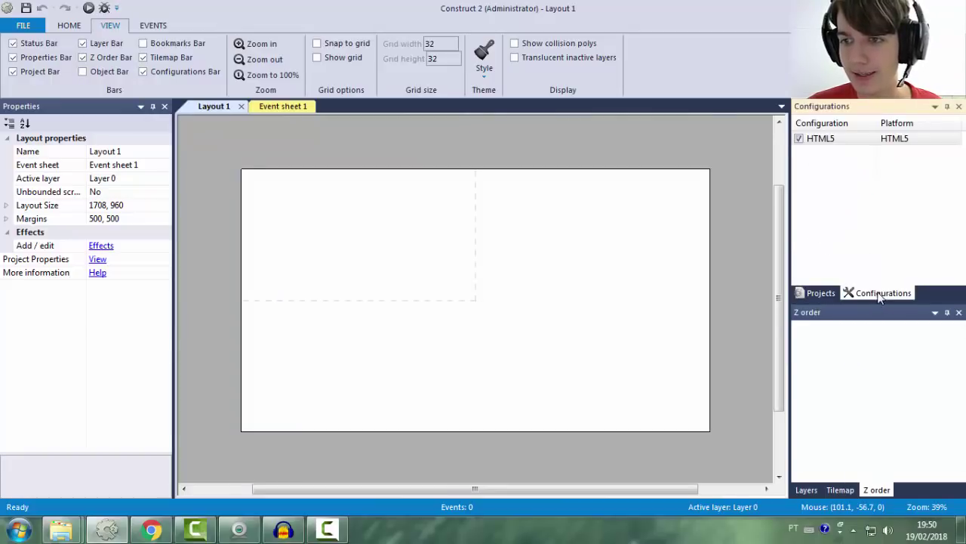
Try the Configurations panel as a tab alongside Properties, pull it out again and hide the Configurations Bar
{"action": "left_click_drag", "start_coordinate": [893, 300], "coordinate": [85, 301]}
{"action": "left_click", "coordinate": [37, 492]}
{"action": "left_click", "coordinate": [65, 490]}
{"action": "left_click", "coordinate": [43, 490]}
{"action": "left_click", "coordinate": [63, 491]}
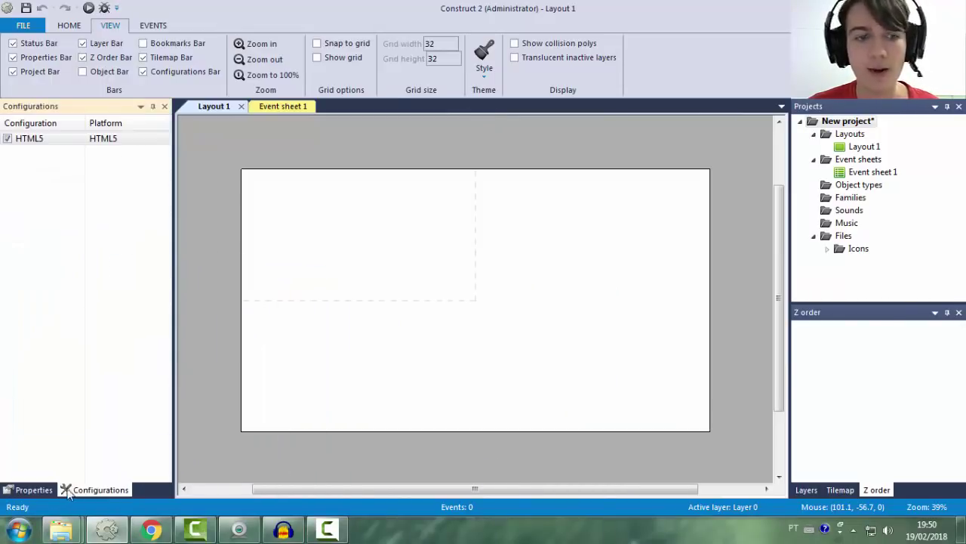
{"action": "left_click_drag", "start_coordinate": [80, 490], "coordinate": [244, 238]}
{"action": "left_click", "coordinate": [177, 73]}
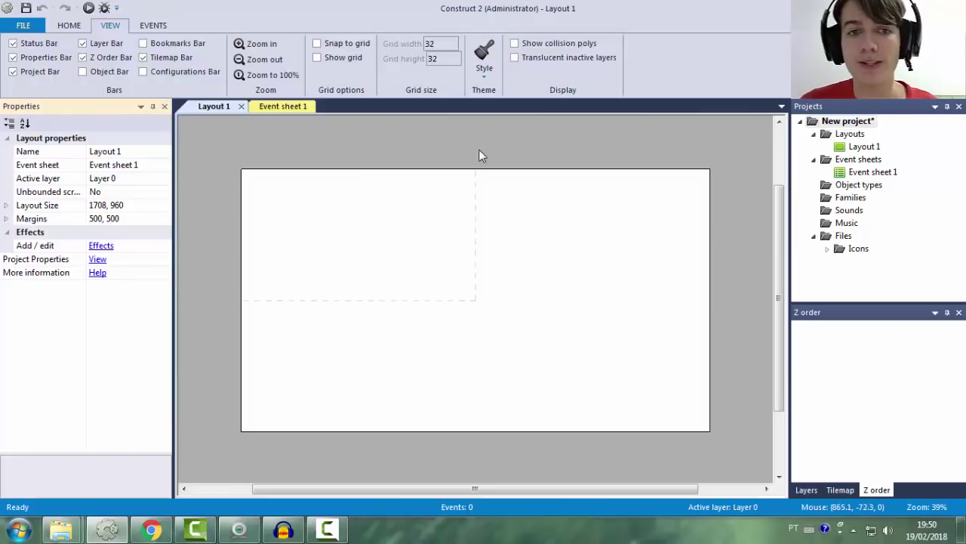
Look through the layout, event sheet and folder entries in the project tree, and examine the project's own properties
{"action": "left_click", "coordinate": [869, 174]}
{"action": "left_click", "coordinate": [863, 146]}
{"action": "left_click", "coordinate": [829, 250]}
{"action": "left_click", "coordinate": [883, 235]}
{"action": "left_click", "coordinate": [829, 212]}
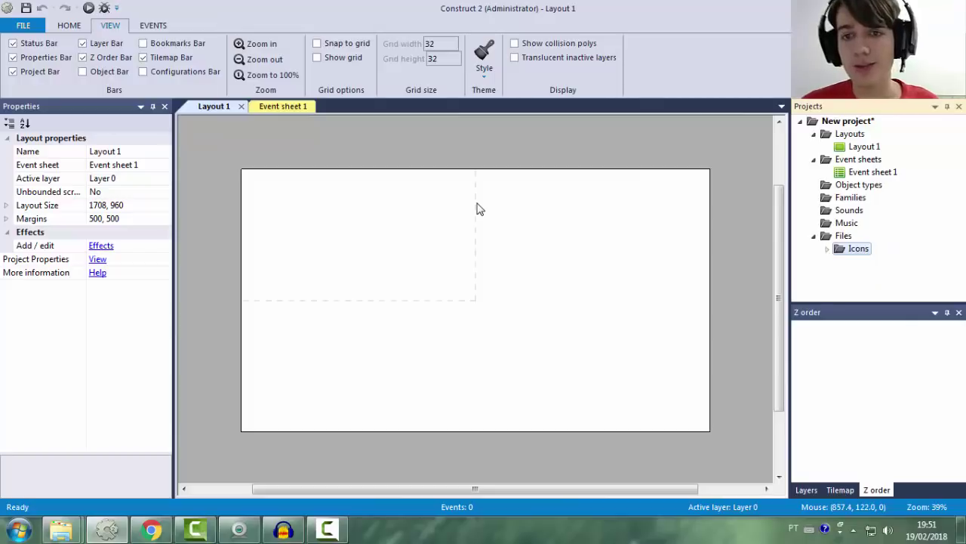
{"action": "left_click", "coordinate": [859, 160]}
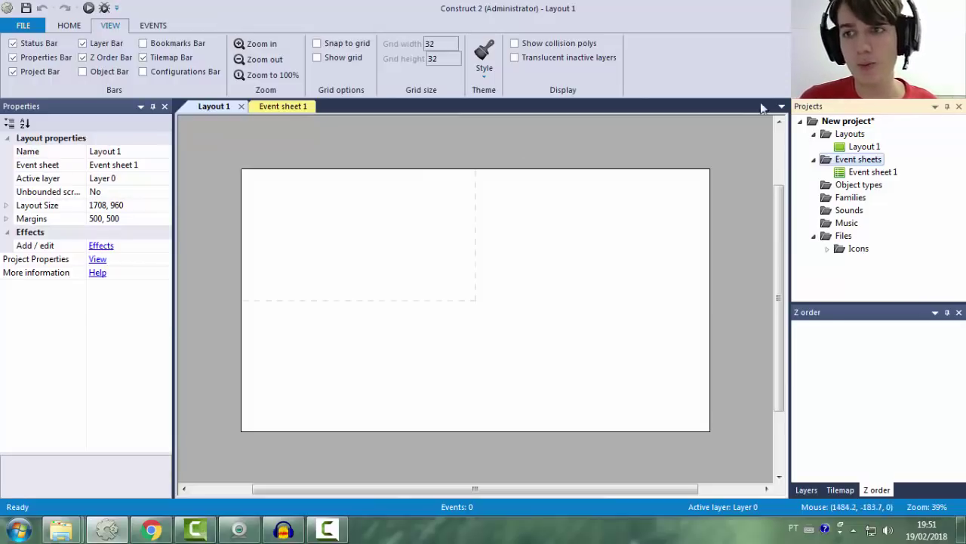
{"action": "left_click", "coordinate": [836, 122]}
{"action": "left_click_drag", "start_coordinate": [166, 244], "coordinate": [162, 327]}
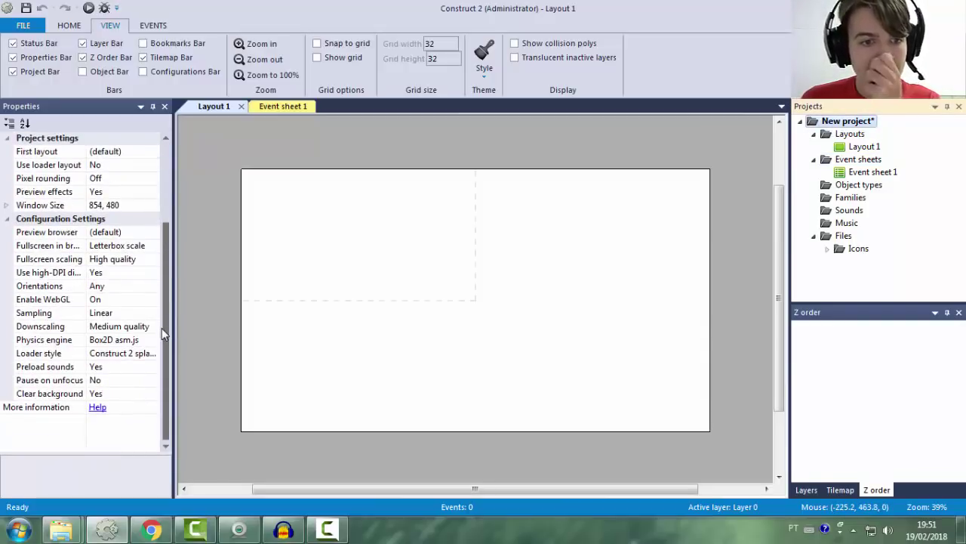
Show the Configurations Bar, try docking it below the Properties panel, and close it again
{"action": "left_click", "coordinate": [157, 72]}
{"action": "left_click_drag", "start_coordinate": [196, 228], "coordinate": [85, 326]}
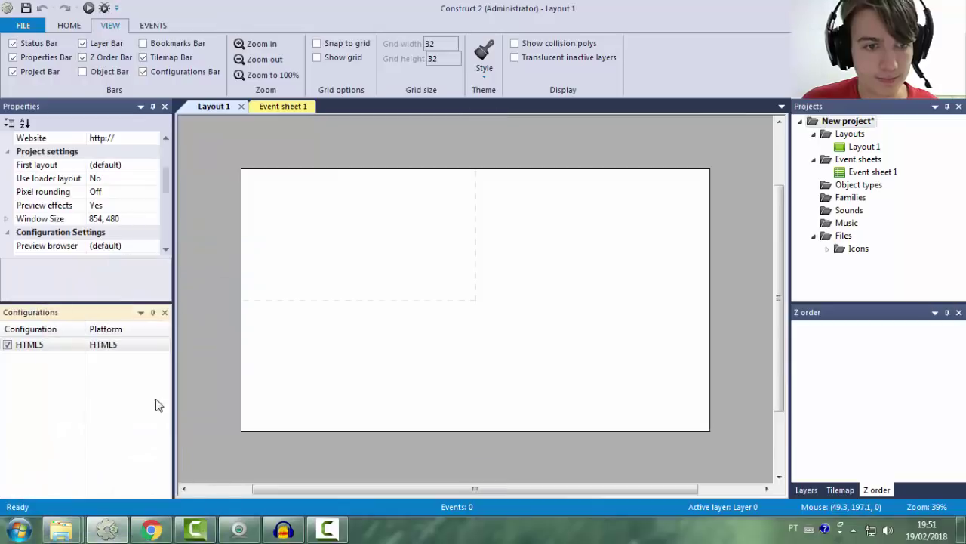
{"action": "left_click_drag", "start_coordinate": [161, 186], "coordinate": [166, 159]}
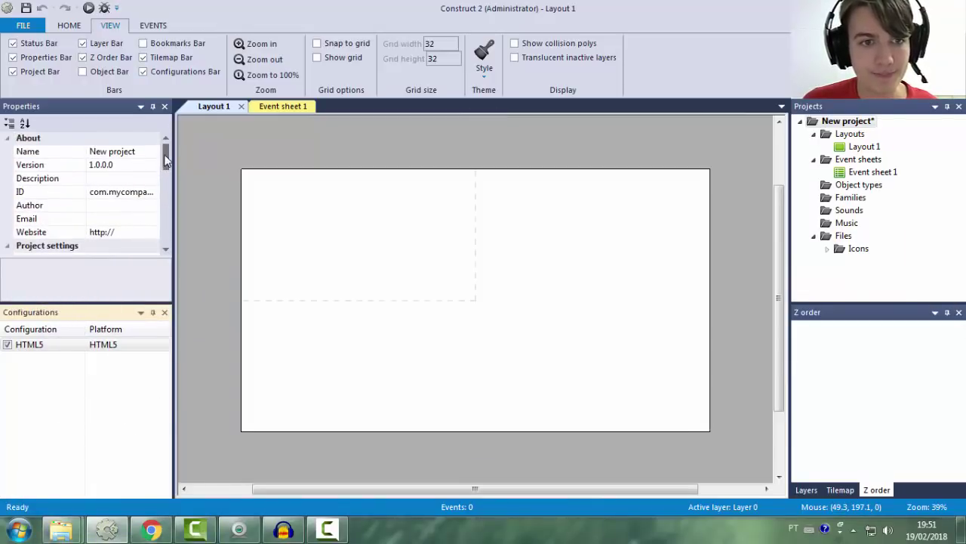
{"action": "left_click", "coordinate": [163, 315]}
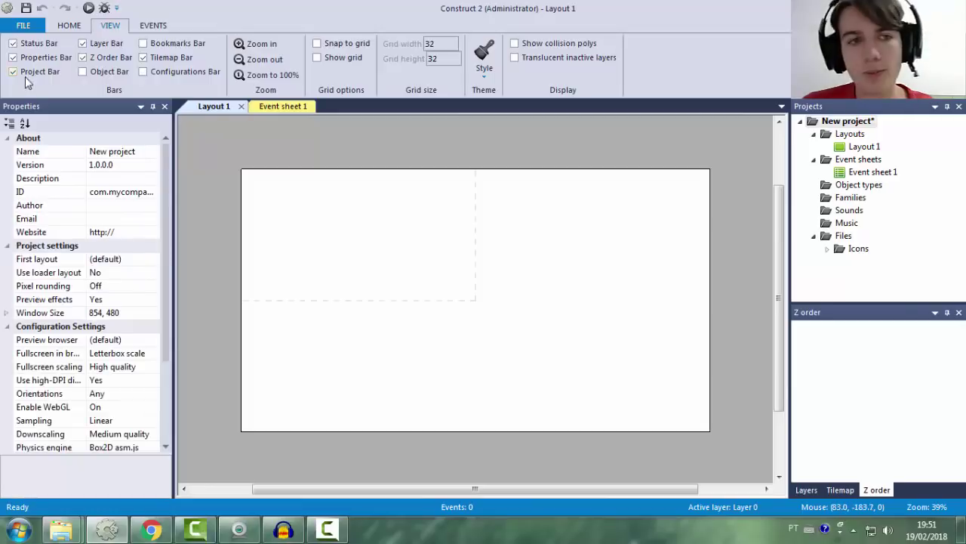
Select the project root in the project tree and view the Layers, Tilemap and Z order panels
{"action": "left_click", "coordinate": [834, 121]}
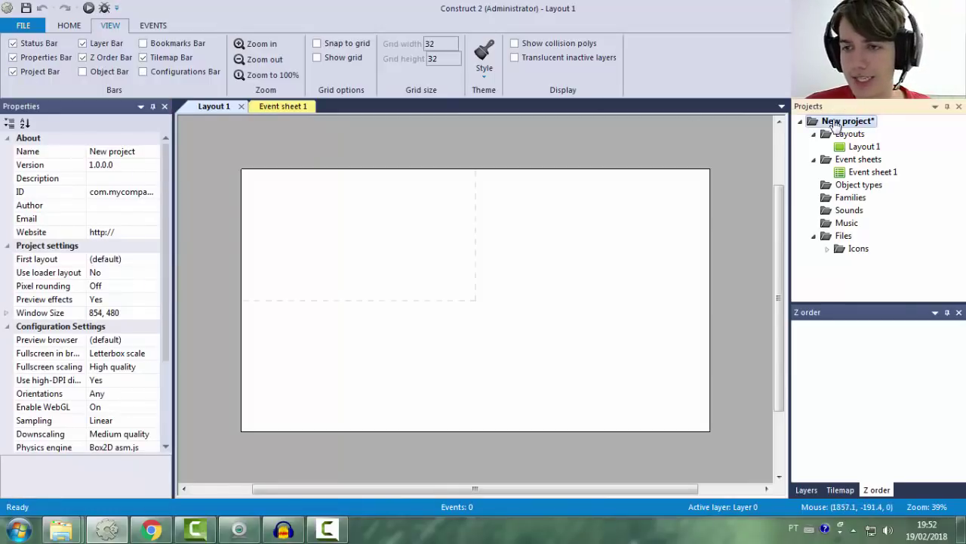
{"action": "left_click", "coordinate": [808, 489]}
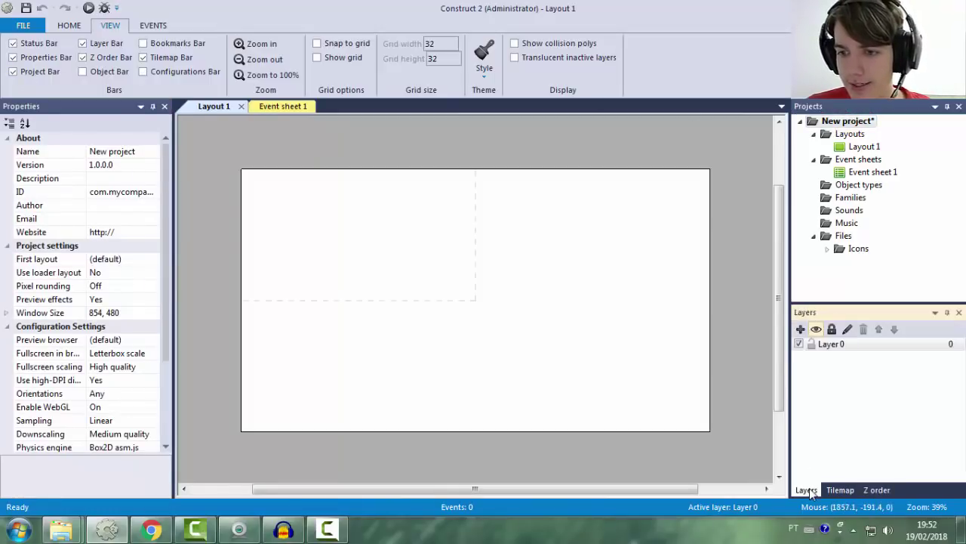
{"action": "left_click", "coordinate": [840, 490]}
{"action": "left_click", "coordinate": [866, 488]}
{"action": "left_click", "coordinate": [816, 490]}
Float the Tilemap and Z order panels over the layout, and dock both back into the Layers tab group
{"action": "left_click_drag", "start_coordinate": [837, 490], "coordinate": [370, 233]}
{"action": "left_click_drag", "start_coordinate": [849, 490], "coordinate": [579, 200]}
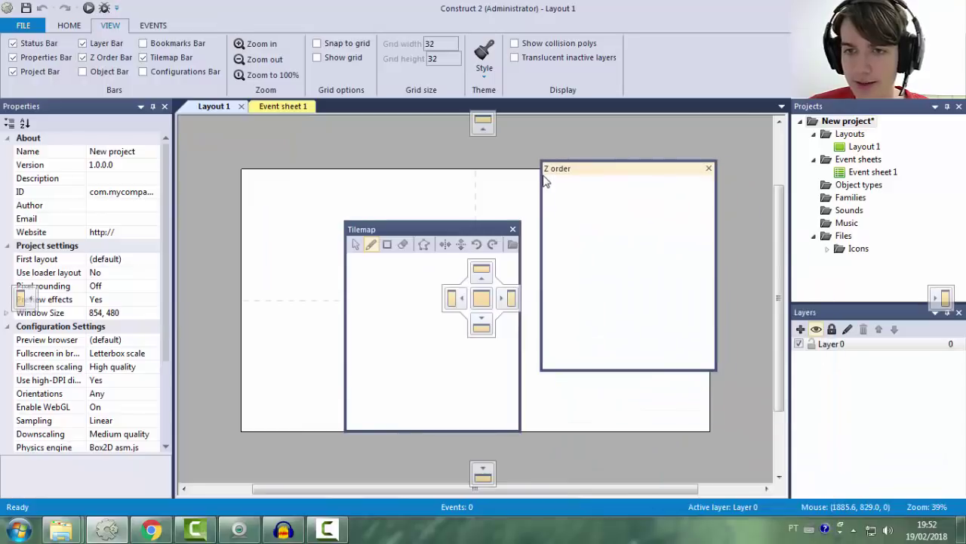
{"action": "left_click", "coordinate": [858, 317]}
{"action": "left_click_drag", "start_coordinate": [858, 317], "coordinate": [878, 330]}
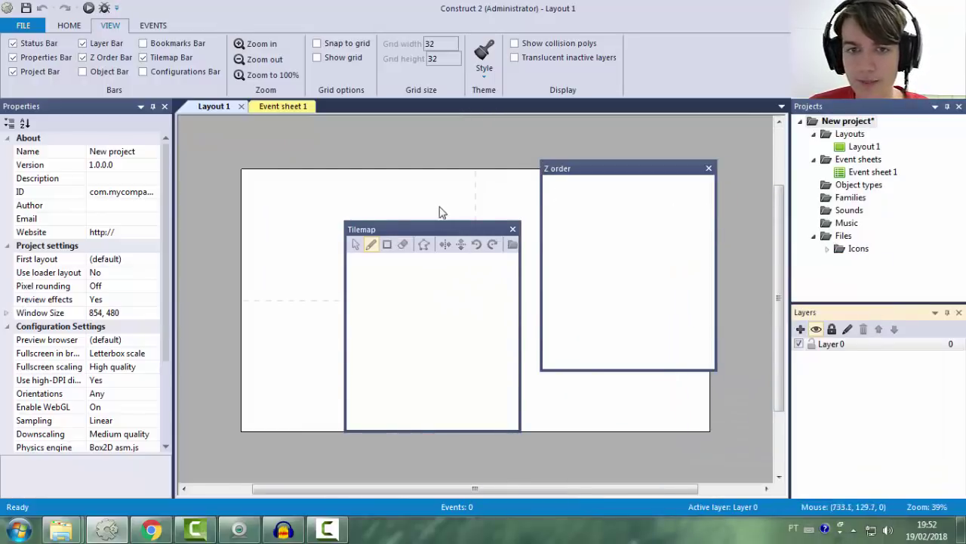
{"action": "left_click_drag", "start_coordinate": [385, 231], "coordinate": [880, 405]}
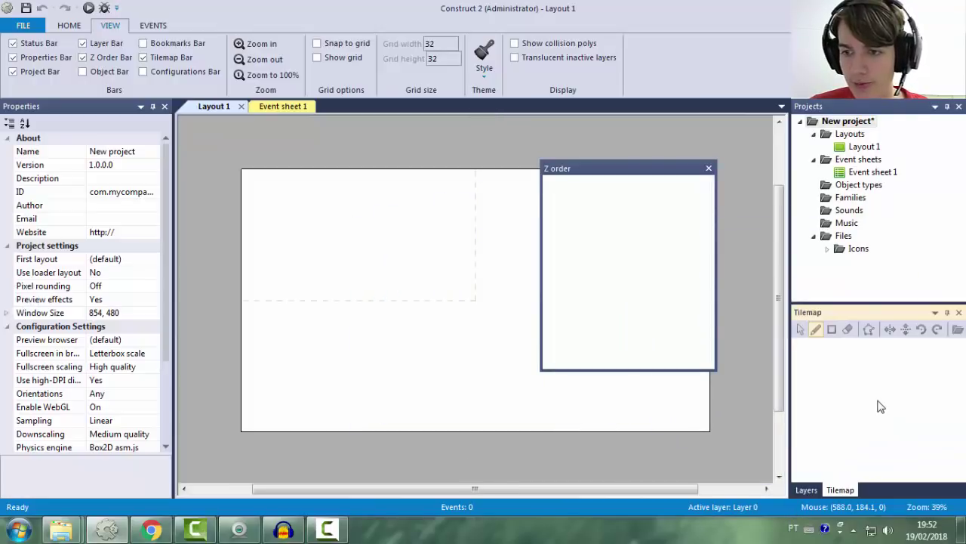
{"action": "left_click", "coordinate": [819, 491]}
{"action": "left_click_drag", "start_coordinate": [591, 173], "coordinate": [874, 398]}
Check the regrouped Tilemap, Z order and Layers panels, and leave the Layers panel in front
{"action": "left_click", "coordinate": [852, 491]}
{"action": "left_click", "coordinate": [868, 491]}
{"action": "left_click", "coordinate": [846, 492]}
{"action": "left_click", "coordinate": [812, 490]}
{"action": "left_click", "coordinate": [844, 491]}
{"action": "left_click", "coordinate": [875, 491]}
{"action": "left_click", "coordinate": [845, 491]}
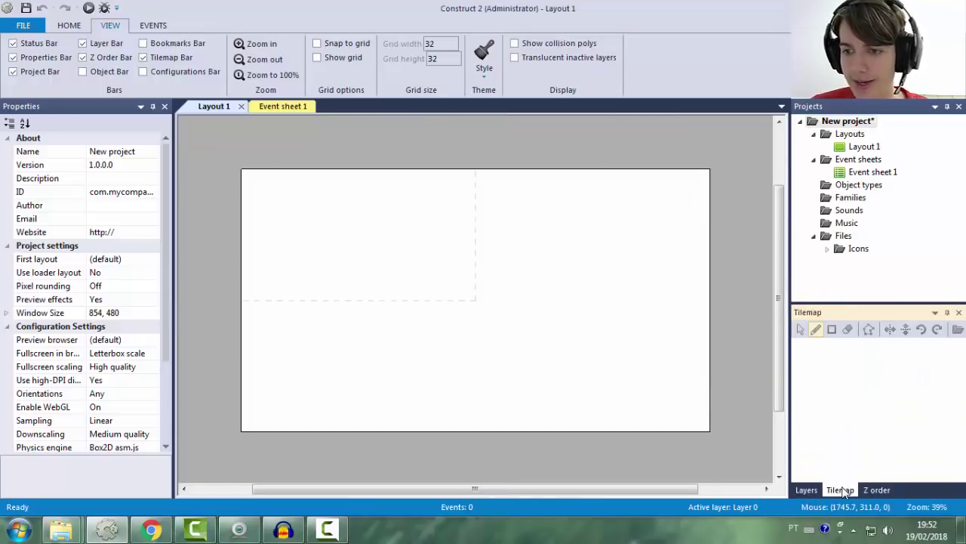
{"action": "left_click", "coordinate": [807, 491]}
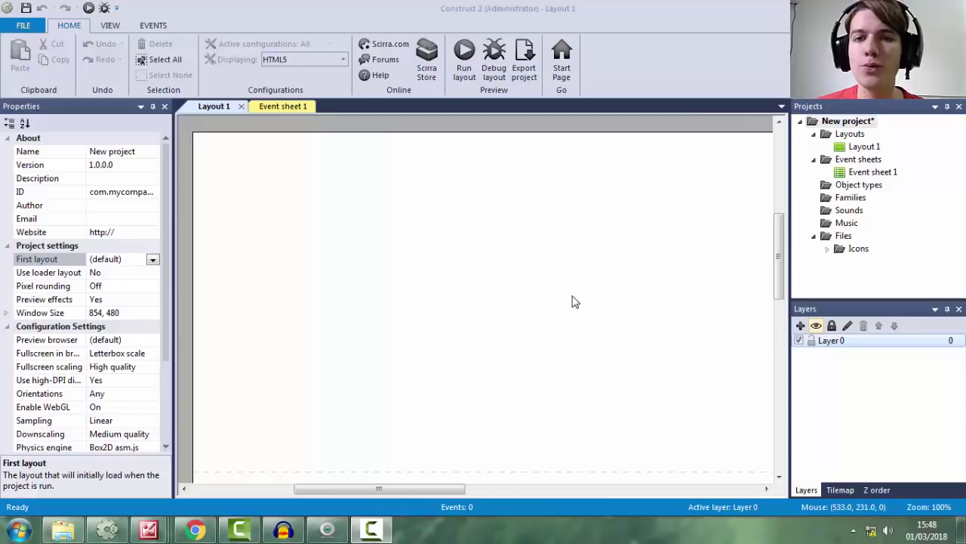
Make the Layers panel slightly shorter in favour of the Projects panel, and select Layout 1 in the project tree
{"action": "left_click_drag", "start_coordinate": [838, 309], "coordinate": [878, 326]}
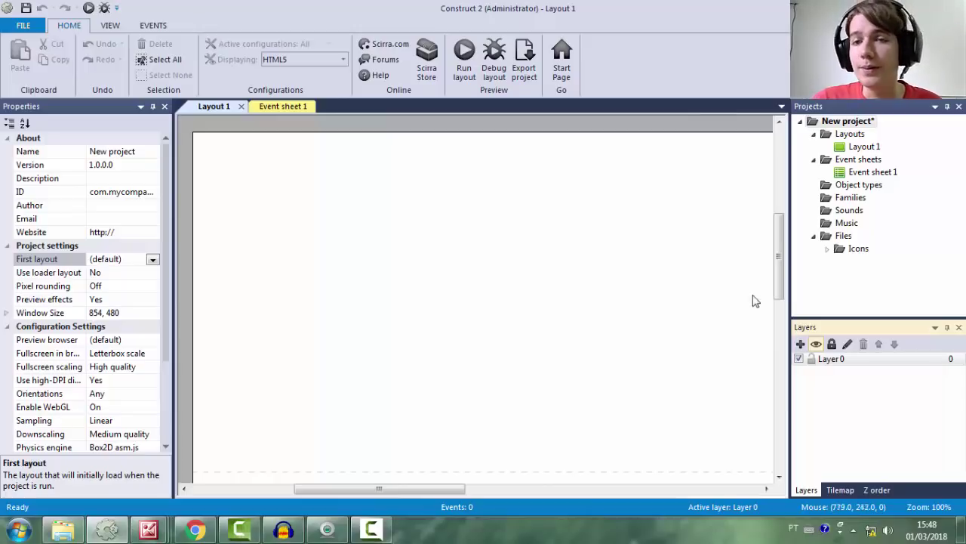
{"action": "left_click", "coordinate": [841, 148]}
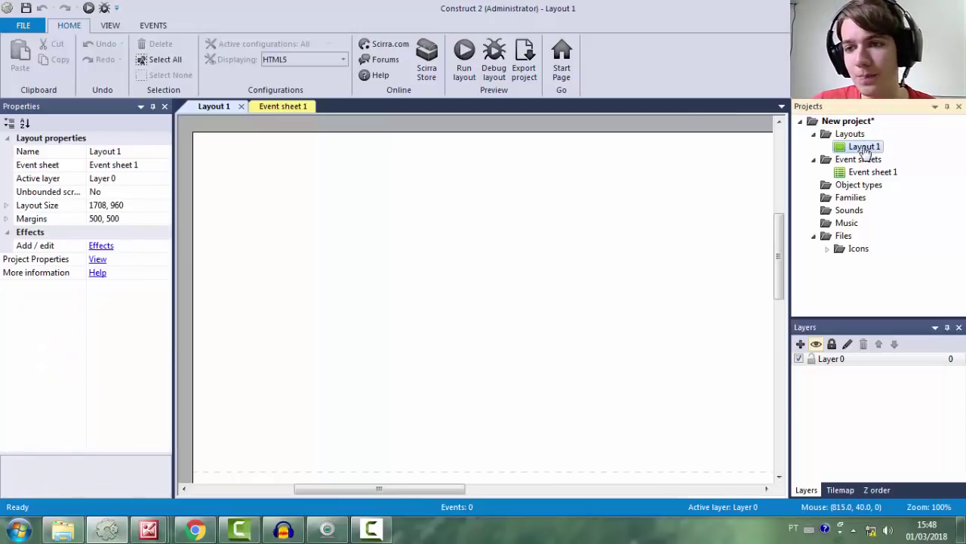
{"action": "left_click", "coordinate": [847, 136]}
{"action": "left_click", "coordinate": [854, 147]}
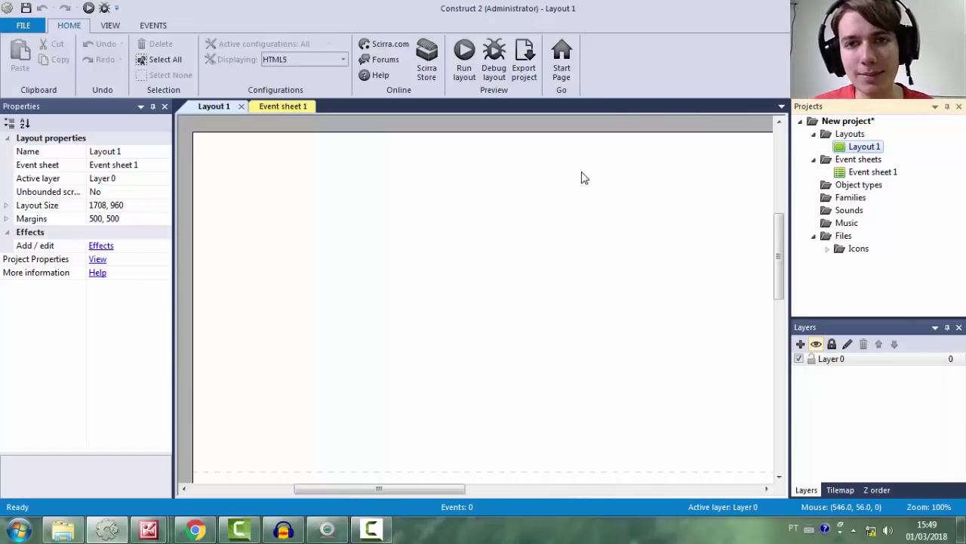
Rename Layout 1 to "Menu Principal"
{"action": "right_click", "coordinate": [865, 146]}
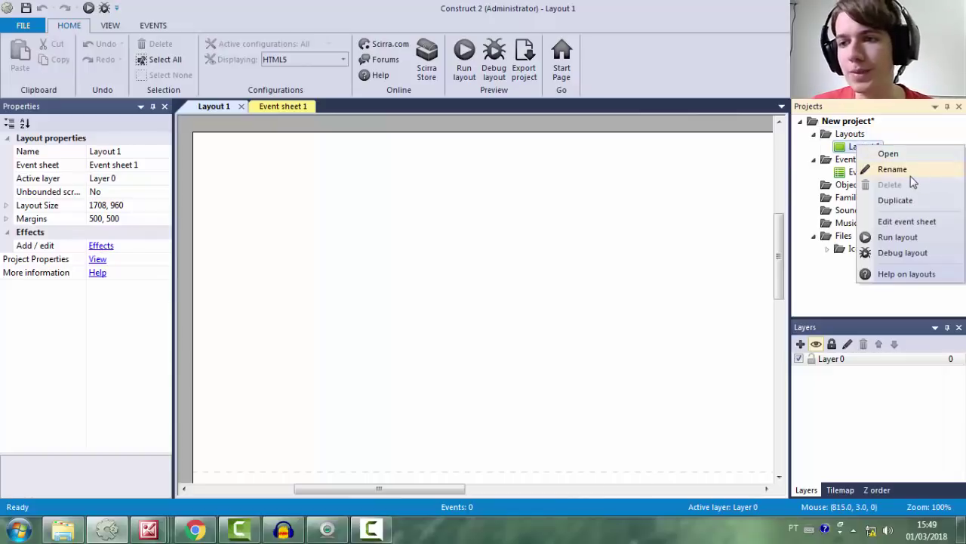
{"action": "left_click", "coordinate": [910, 173]}
{"action": "type", "text": "Menu Principal"}
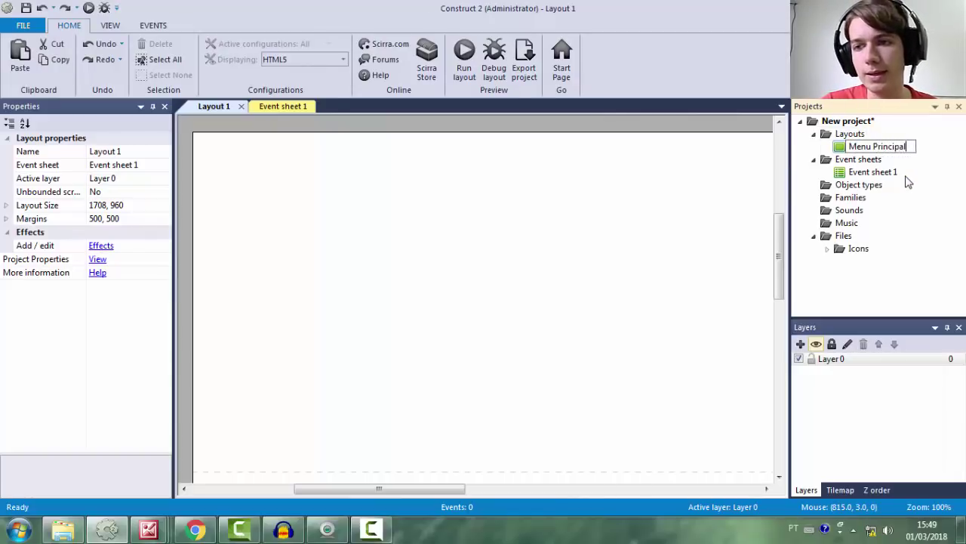
{"action": "key", "text": "Return"}
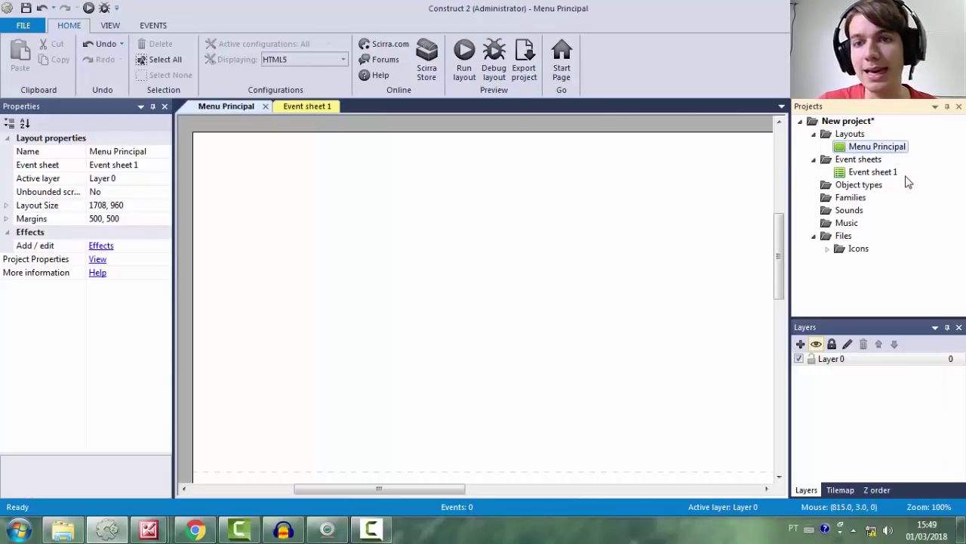
Add a new layout without an event sheet and name it "Fase"
{"action": "left_click", "coordinate": [847, 134]}
{"action": "right_click", "coordinate": [844, 137]}
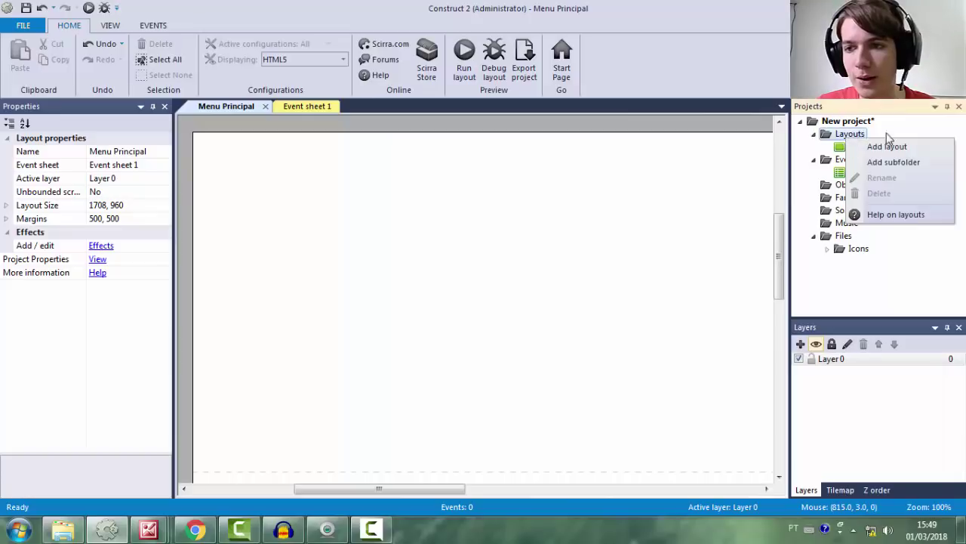
{"action": "left_click", "coordinate": [863, 144]}
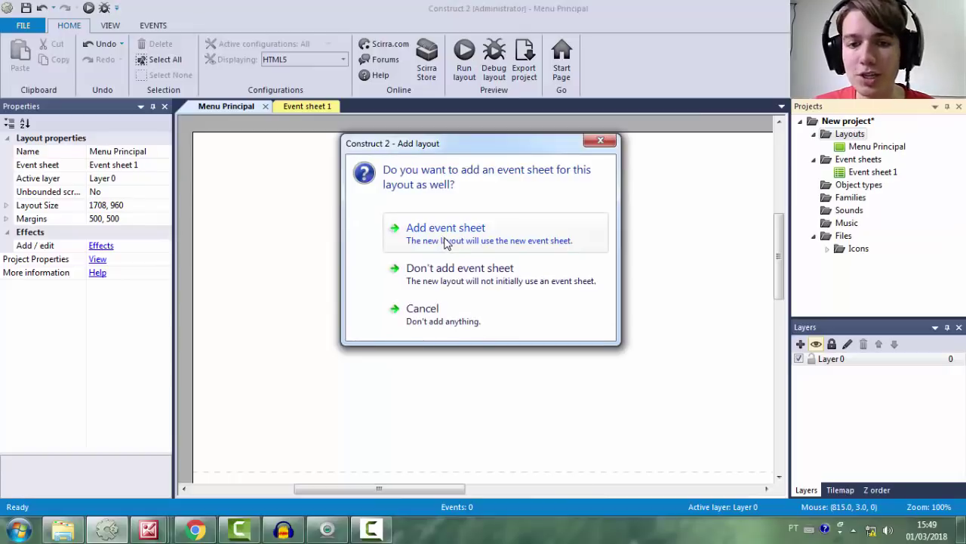
{"action": "left_click", "coordinate": [502, 266]}
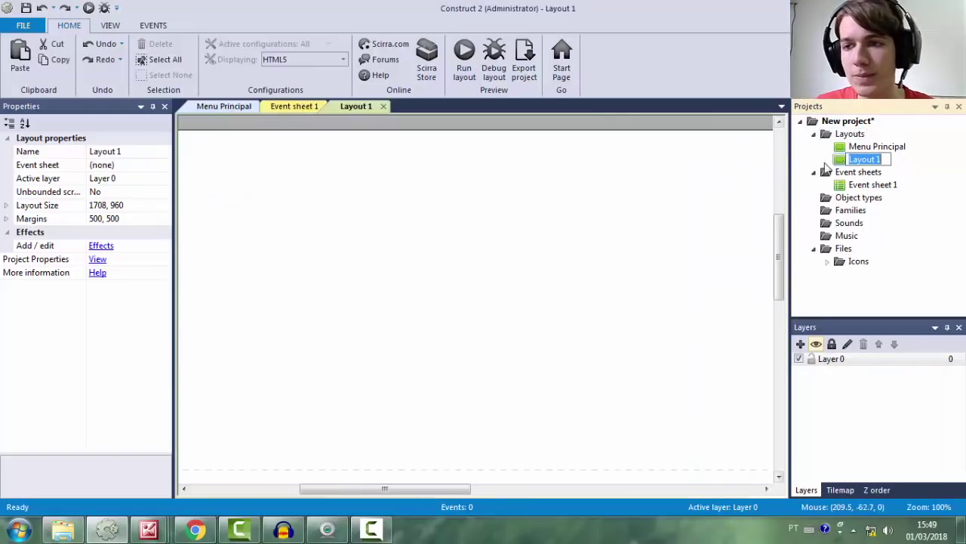
{"action": "type", "text": "Fase"}
{"action": "key", "text": "Return"}
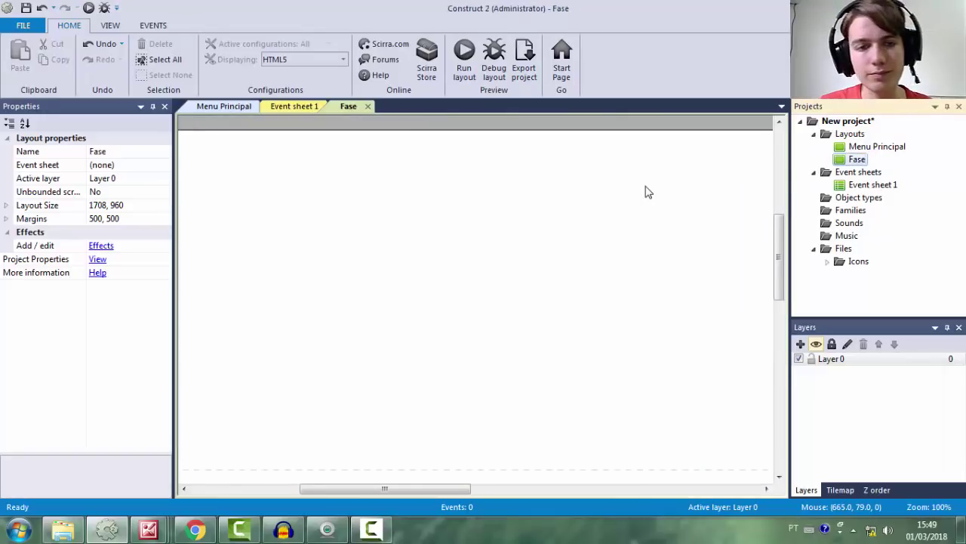
Add another layout without an event sheet and name it "Creditos"
{"action": "left_click", "coordinate": [852, 136]}
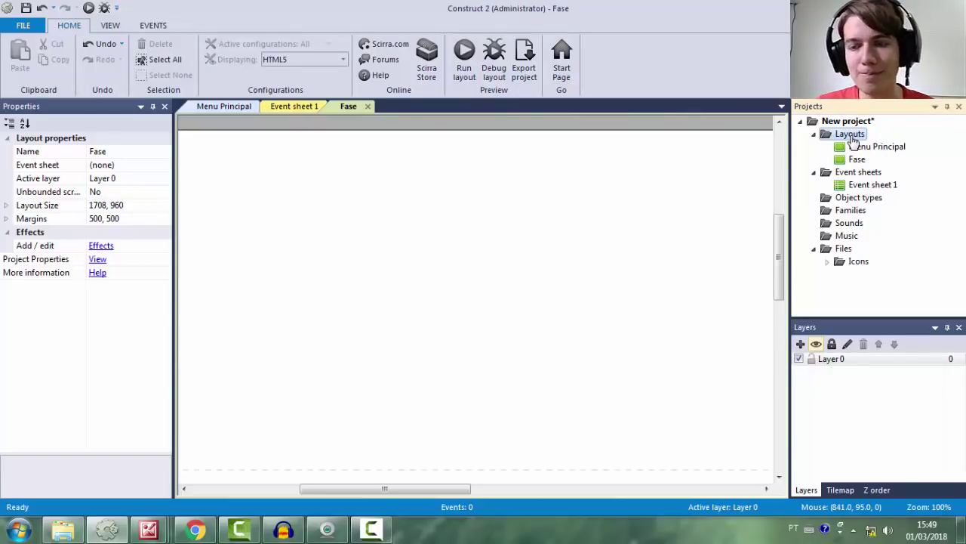
{"action": "right_click", "coordinate": [853, 142]}
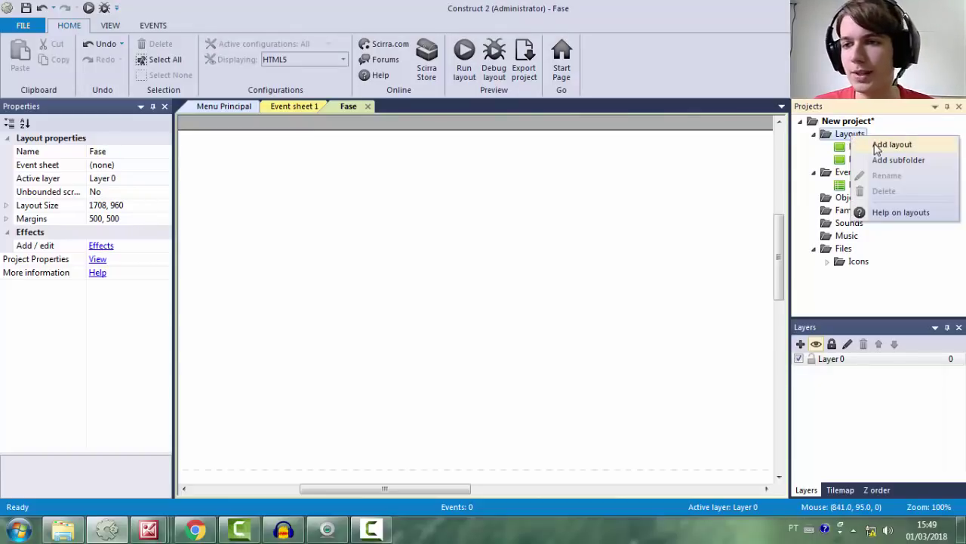
{"action": "left_click", "coordinate": [890, 145]}
{"action": "left_click", "coordinate": [407, 268]}
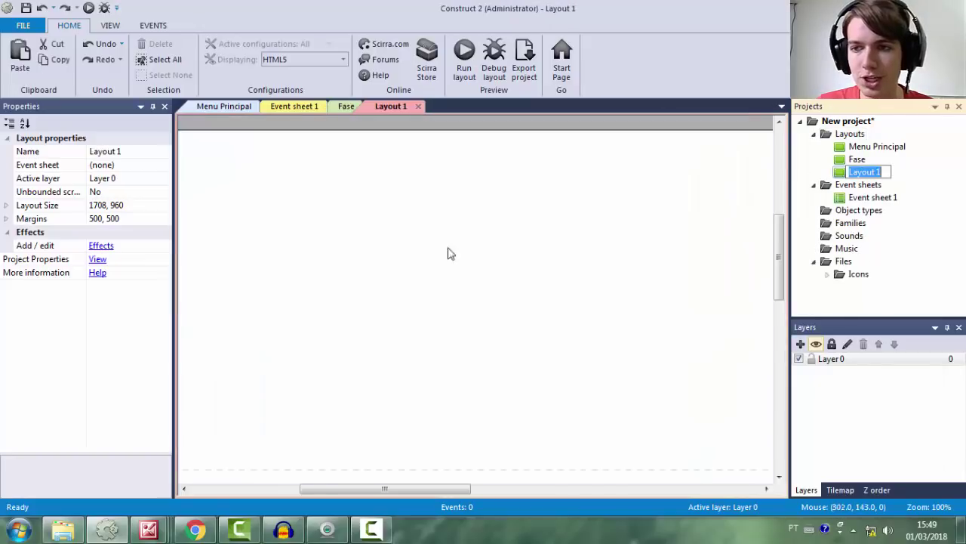
{"action": "type", "text": "Creditos"}
{"action": "key", "text": "Return"}
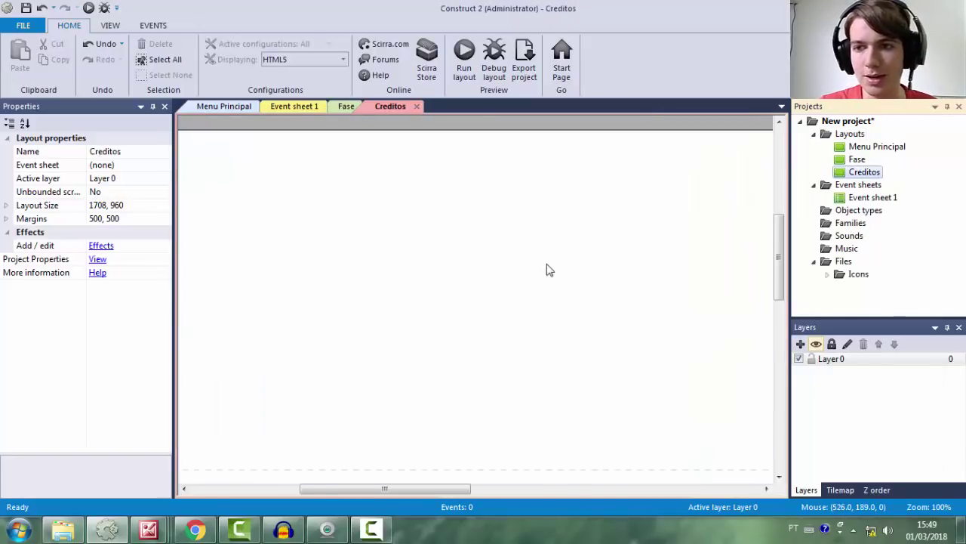
Add a further layout without an event sheet and name it "SelecaoDePersonagem"
{"action": "left_click", "coordinate": [814, 134]}
{"action": "right_click", "coordinate": [838, 132]}
{"action": "left_click", "coordinate": [862, 140]}
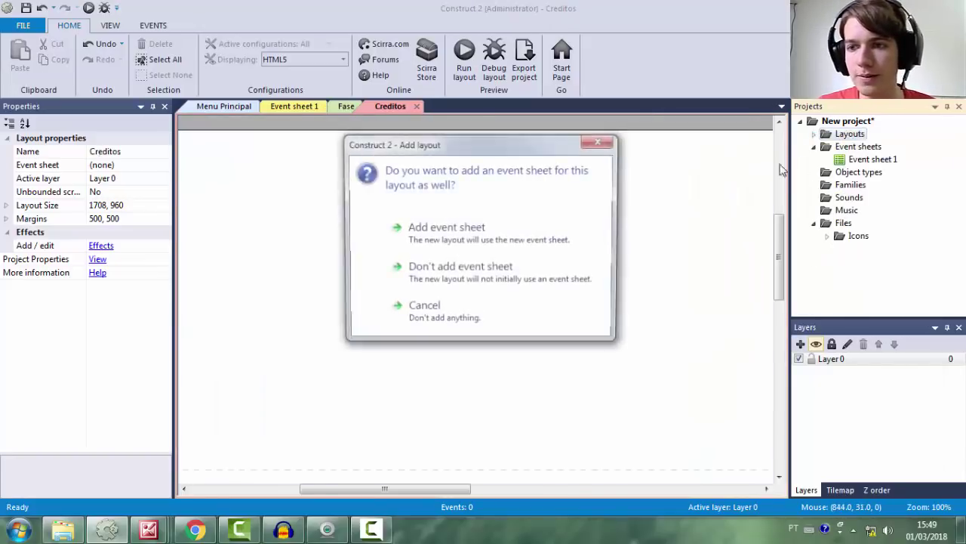
{"action": "left_click", "coordinate": [462, 266]}
{"action": "type", "text": "S"}
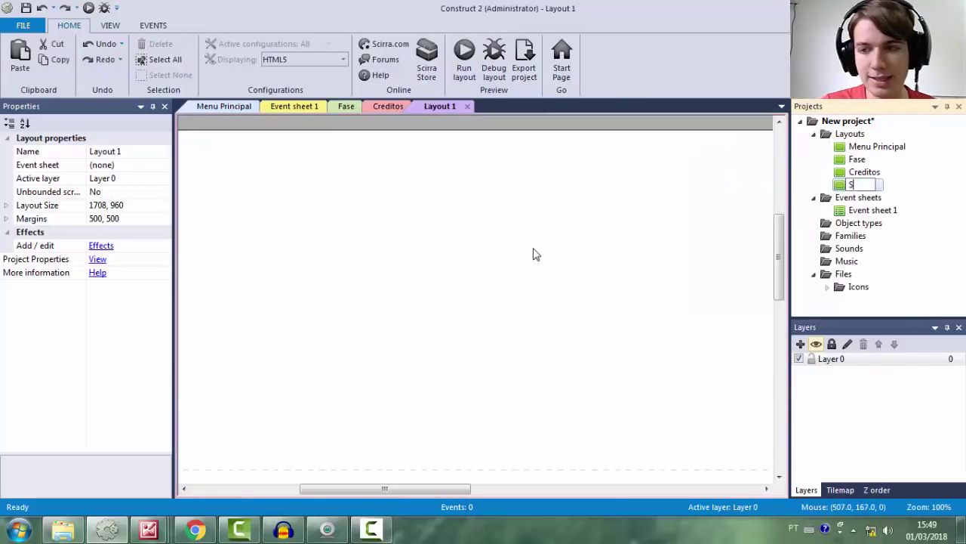
{"action": "type", "text": "elecaoDePersonagem"}
{"action": "key", "text": "Return"}
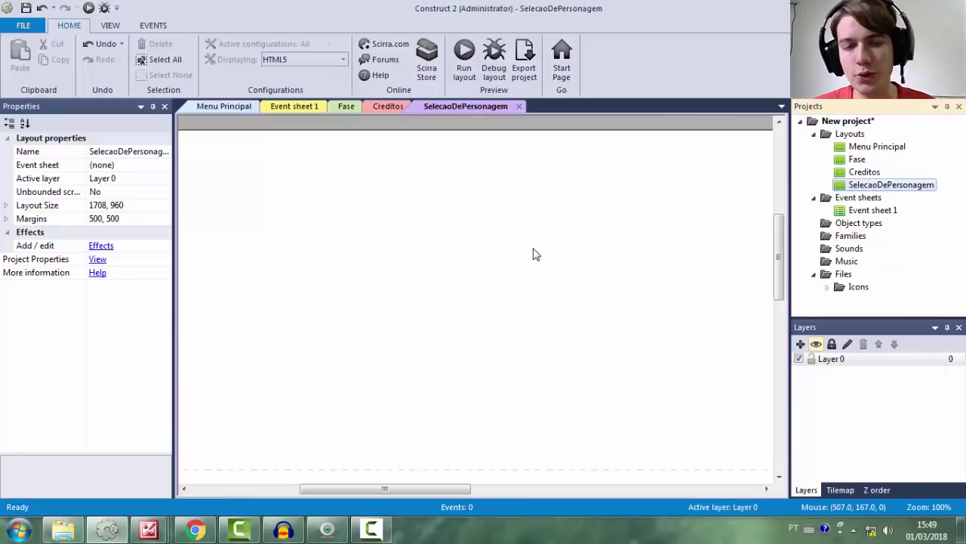
Look through the open Menu Principal, Fase and SelecaoDePersonagem layouts and Event sheet 1, ending on Menu Principal
{"action": "left_click", "coordinate": [857, 160]}
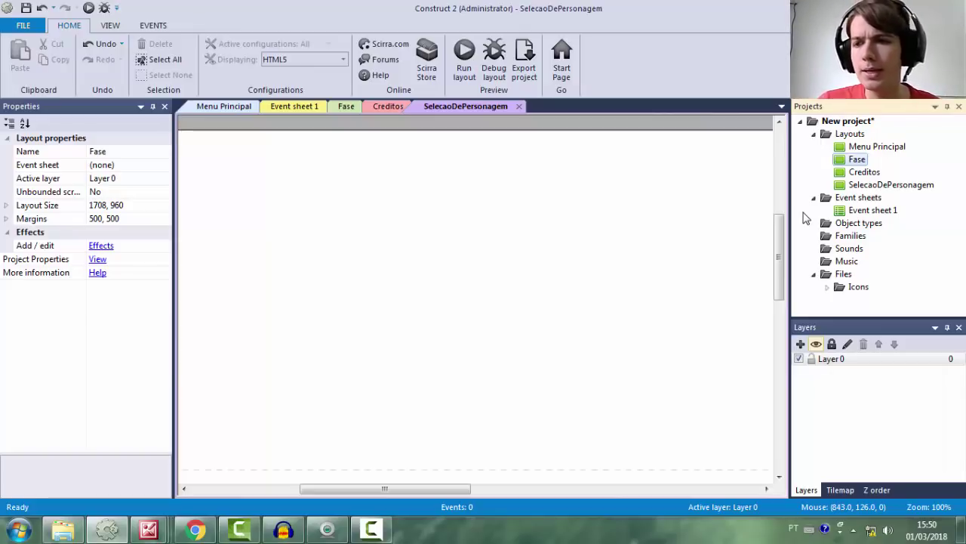
{"action": "left_click", "coordinate": [224, 106]}
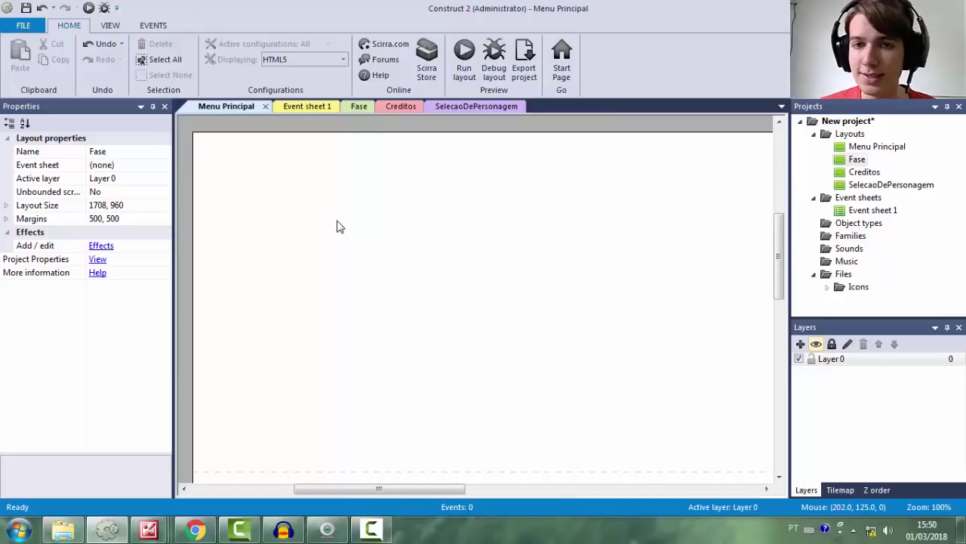
{"action": "left_click", "coordinate": [857, 160]}
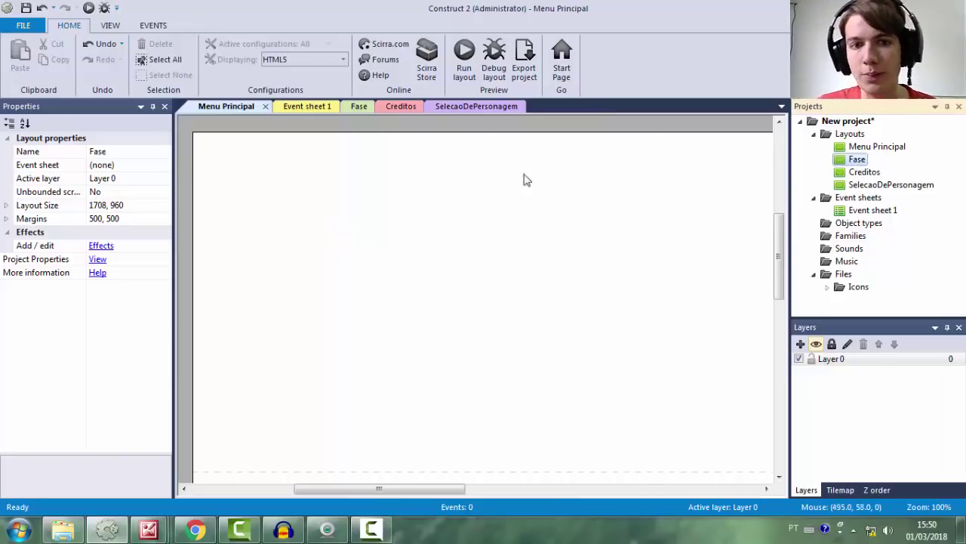
{"action": "left_click", "coordinate": [358, 106]}
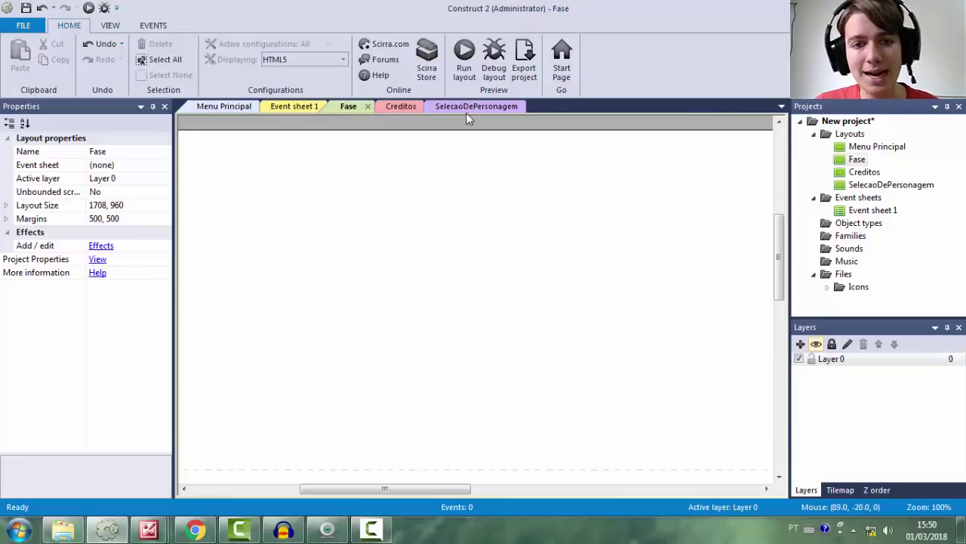
{"action": "left_click", "coordinate": [445, 106]}
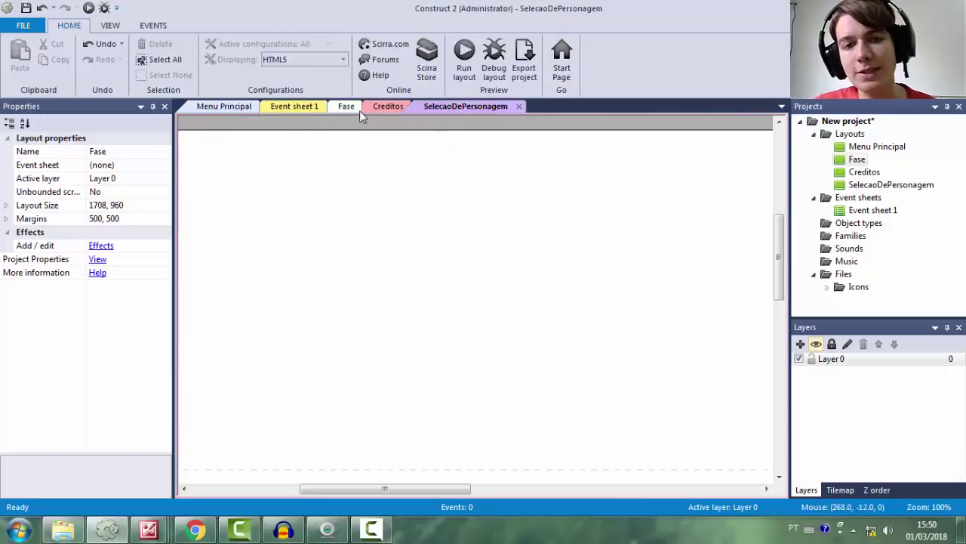
{"action": "left_click", "coordinate": [280, 110]}
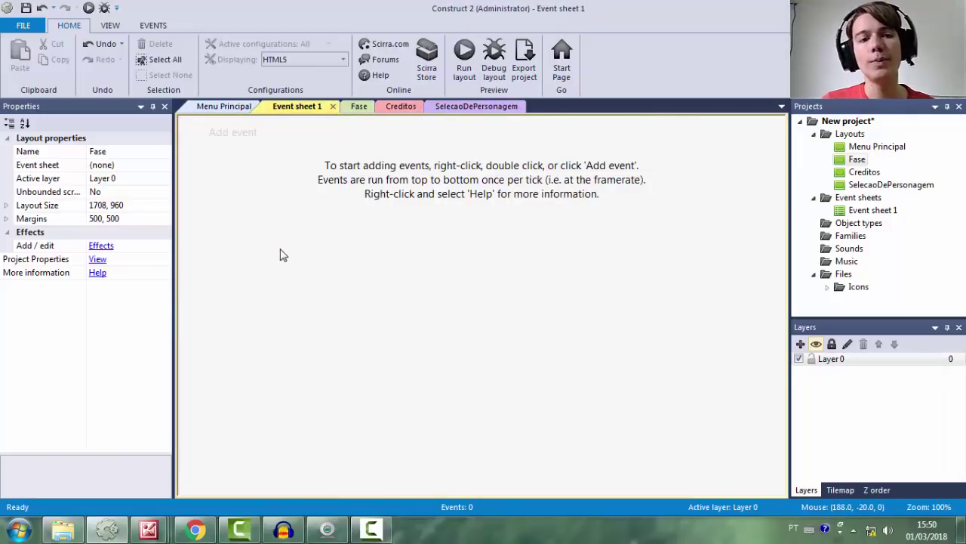
{"action": "left_click", "coordinate": [223, 106]}
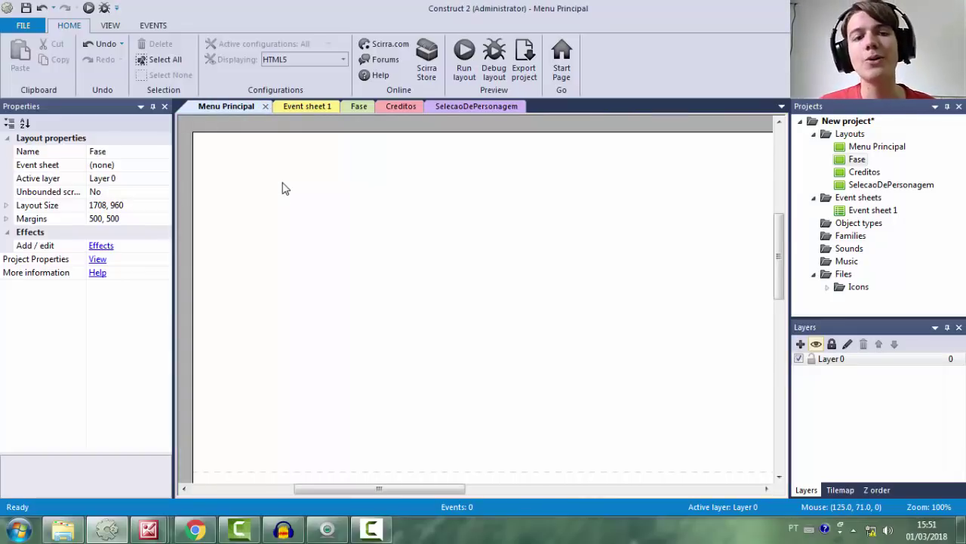
Compare the event sheet property of the Menu Principal, Fase and Creditos layouts, and return to the Menu Principal layout
{"action": "left_click", "coordinate": [285, 188]}
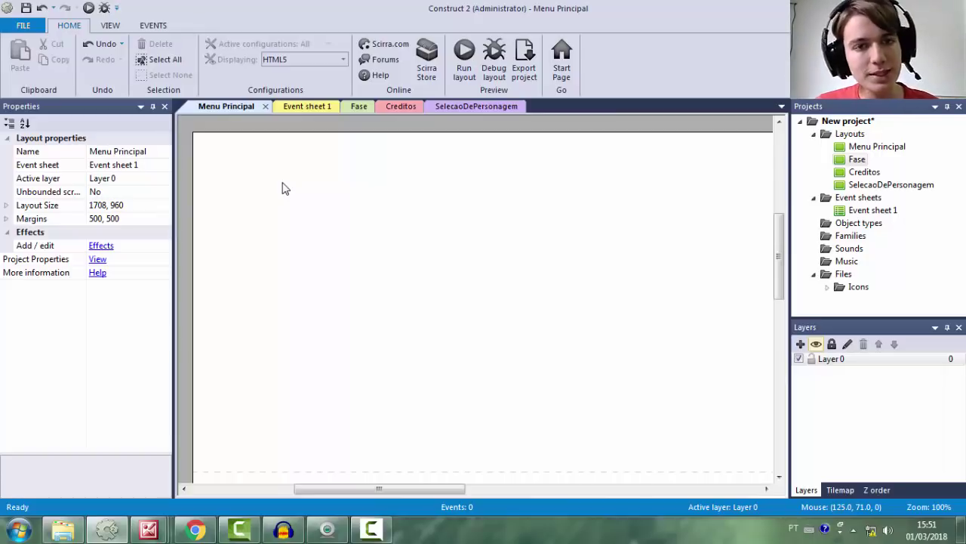
{"action": "left_click", "coordinate": [47, 165]}
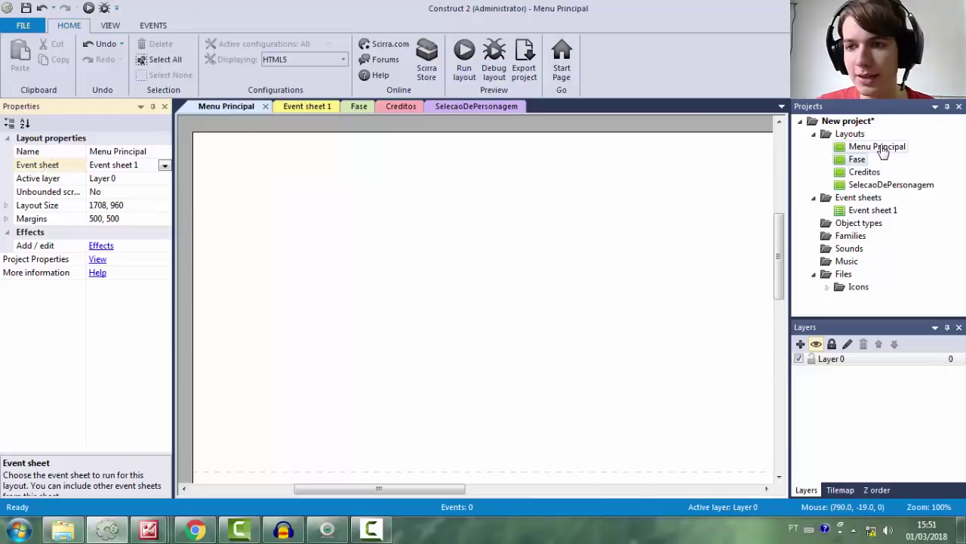
{"action": "left_click", "coordinate": [858, 159]}
{"action": "left_click", "coordinate": [864, 172]}
{"action": "left_click", "coordinate": [859, 160]}
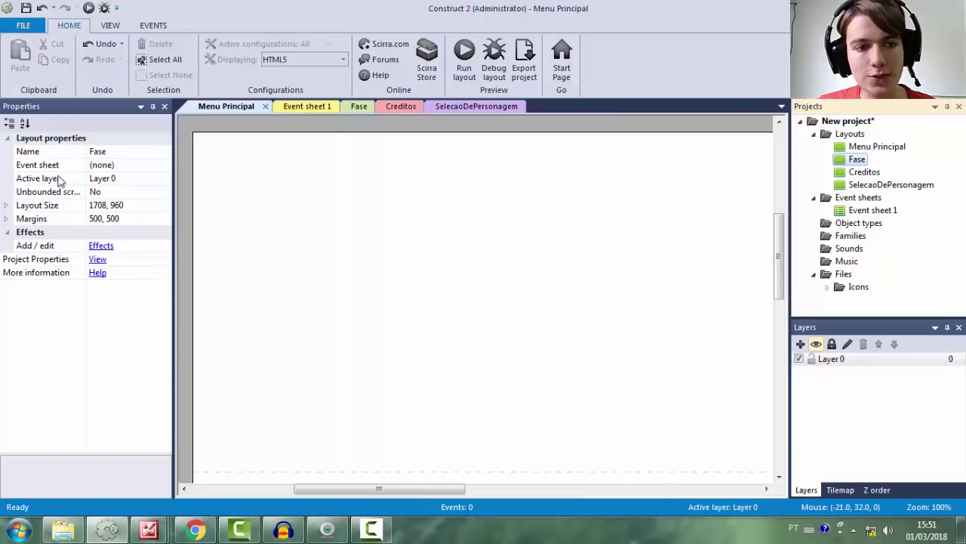
{"action": "left_click", "coordinate": [870, 146]}
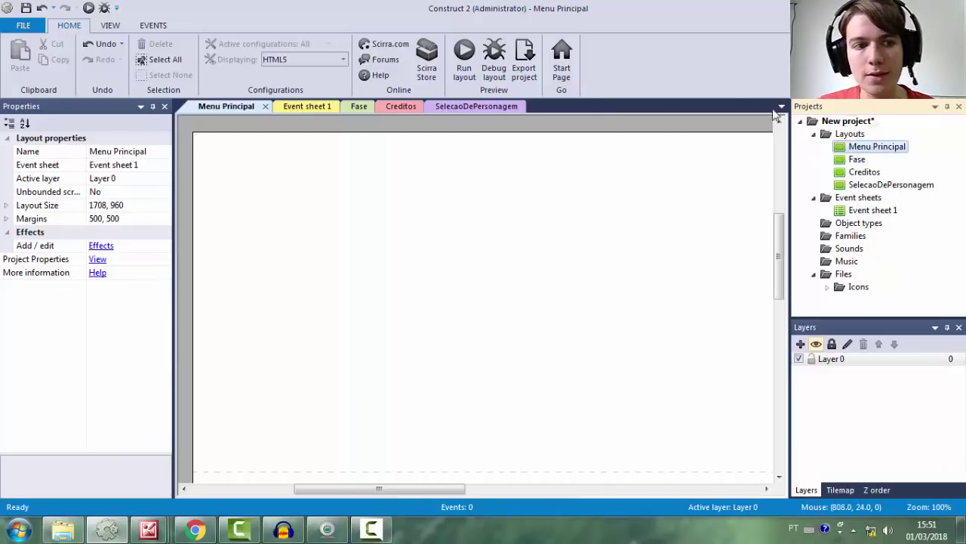
{"action": "left_click", "coordinate": [69, 165]}
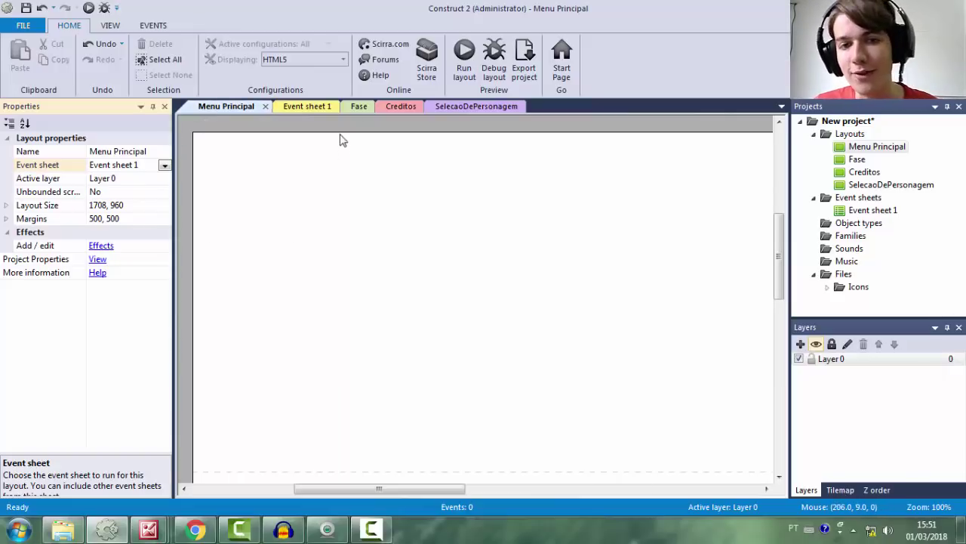
{"action": "left_click", "coordinate": [352, 108]}
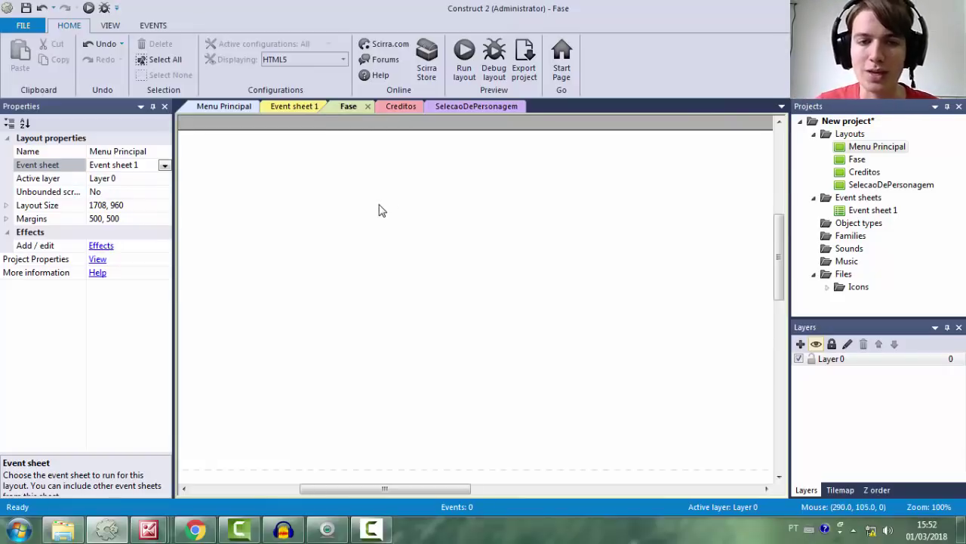
{"action": "left_click", "coordinate": [231, 106]}
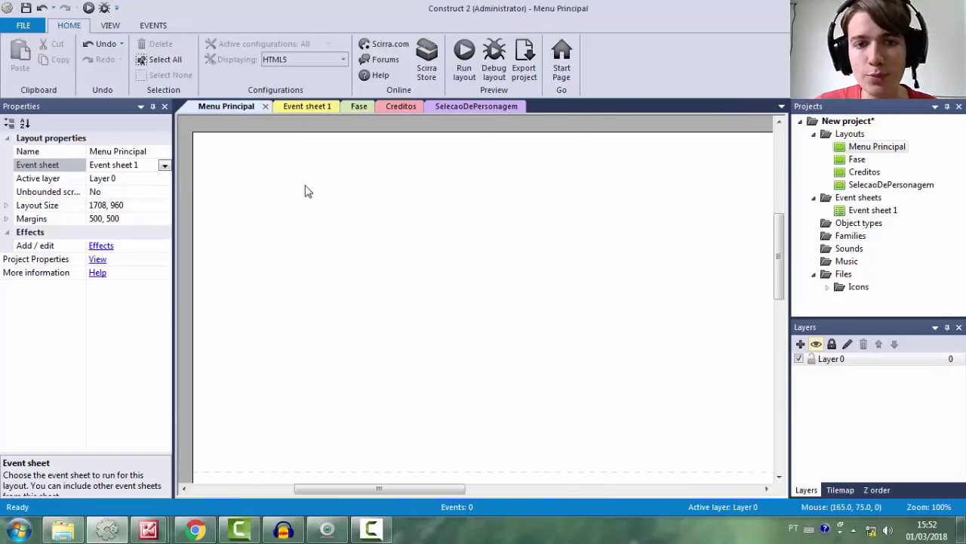
{"action": "middle_click_drag", "start_coordinate": [309, 185], "coordinate": [346, 215]}
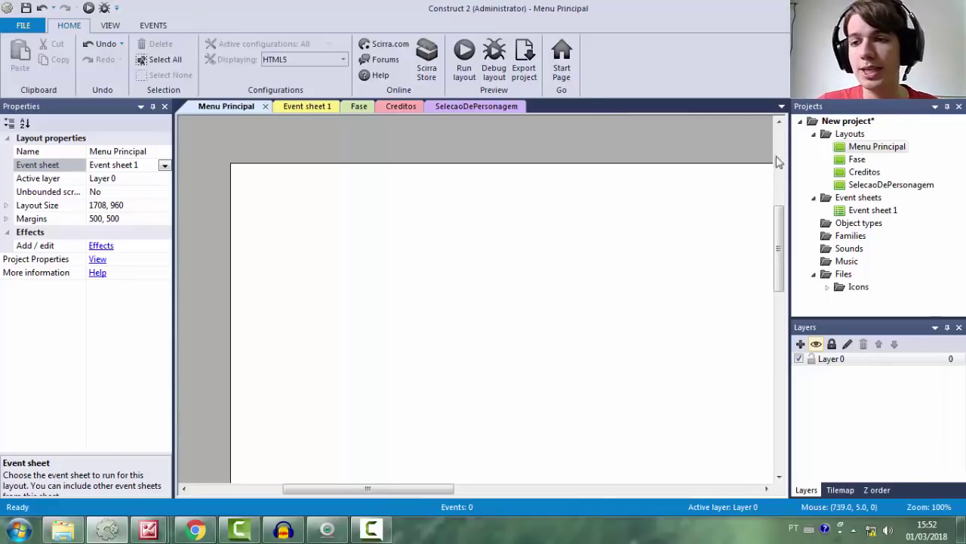
Rename Event sheet 1 to "eventosMenuPrincipal"
{"action": "left_click", "coordinate": [896, 149]}
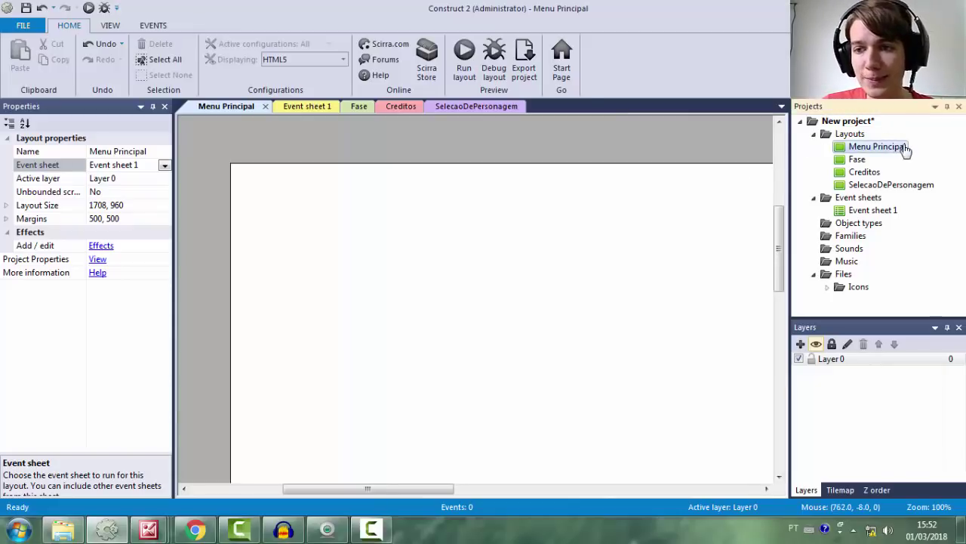
{"action": "left_click", "coordinate": [890, 213]}
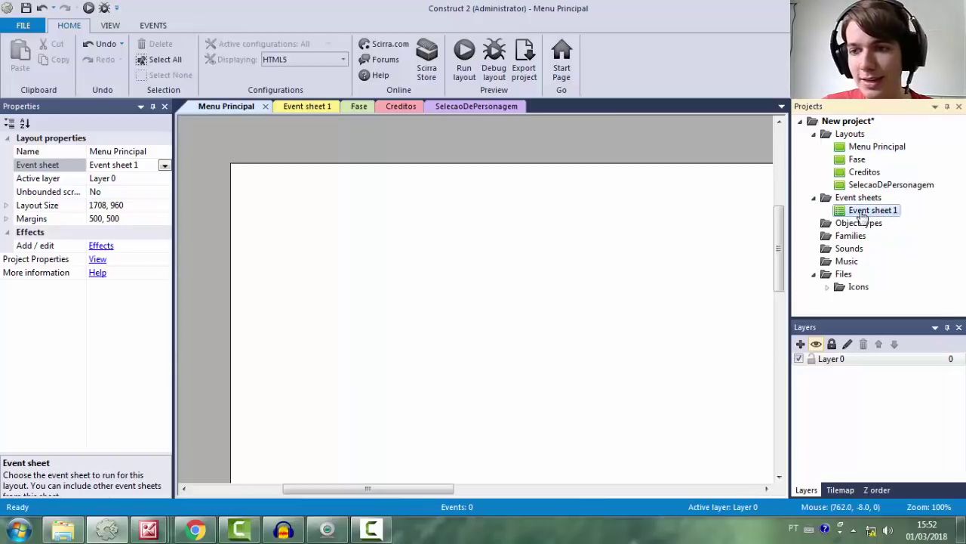
{"action": "right_click", "coordinate": [867, 205]}
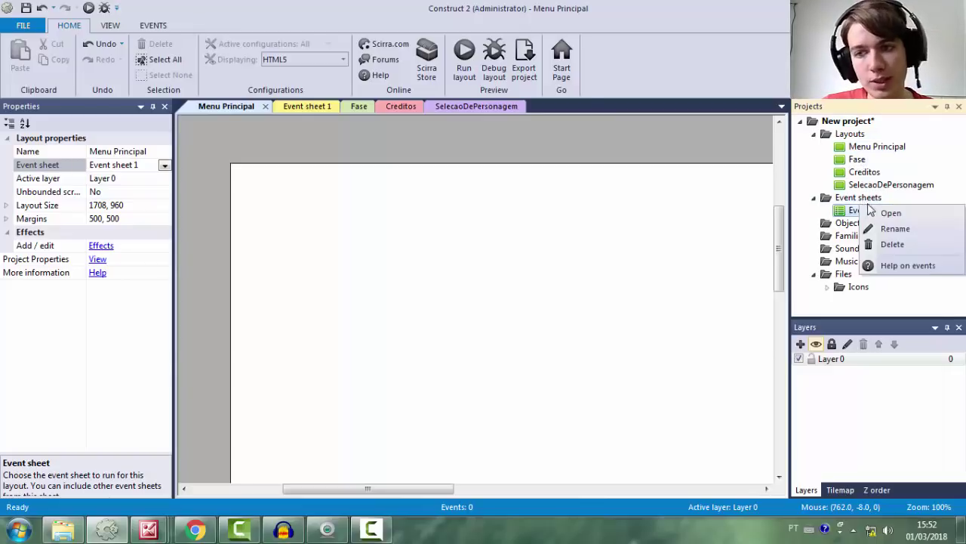
{"action": "left_click", "coordinate": [905, 228]}
{"action": "type", "text": "eventosMenuPrincipal"}
{"action": "key", "text": "Return"}
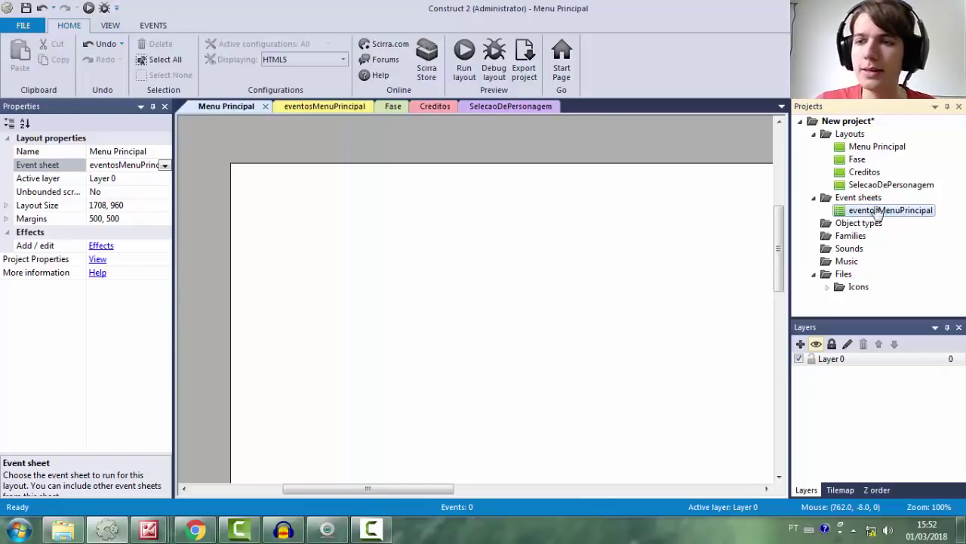
Add a new event sheet to the project and name it "eventosFase"
{"action": "left_click", "coordinate": [847, 198]}
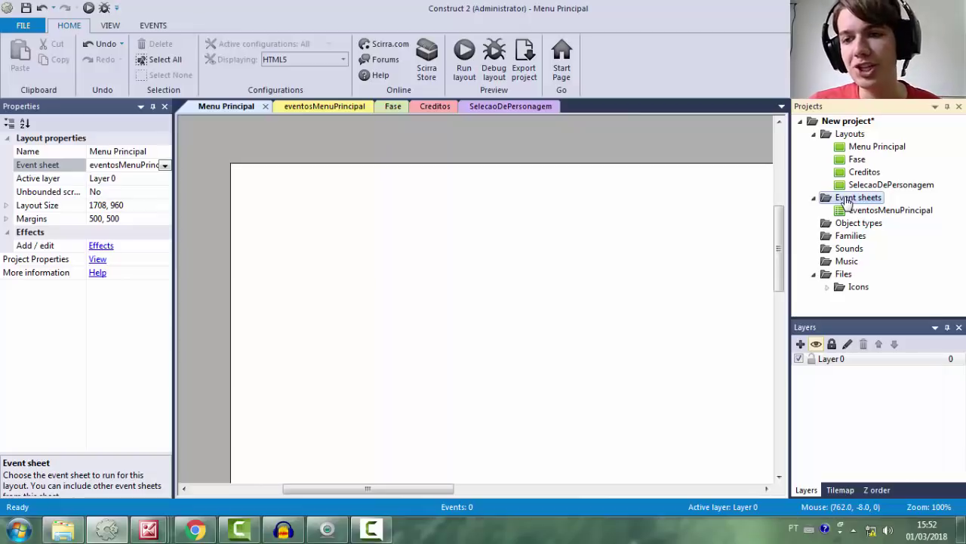
{"action": "right_click", "coordinate": [847, 199]}
{"action": "left_click", "coordinate": [875, 205]}
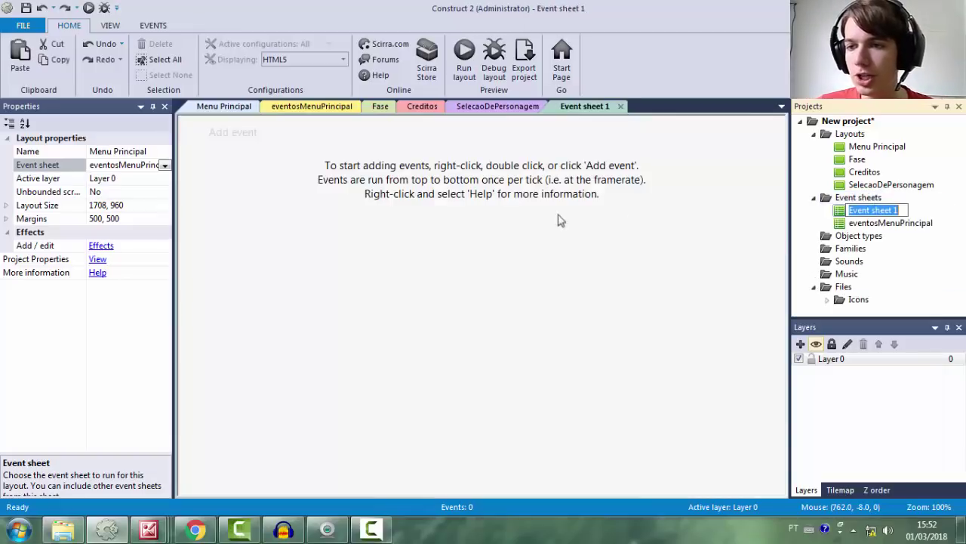
{"action": "type", "text": "eventosFase"}
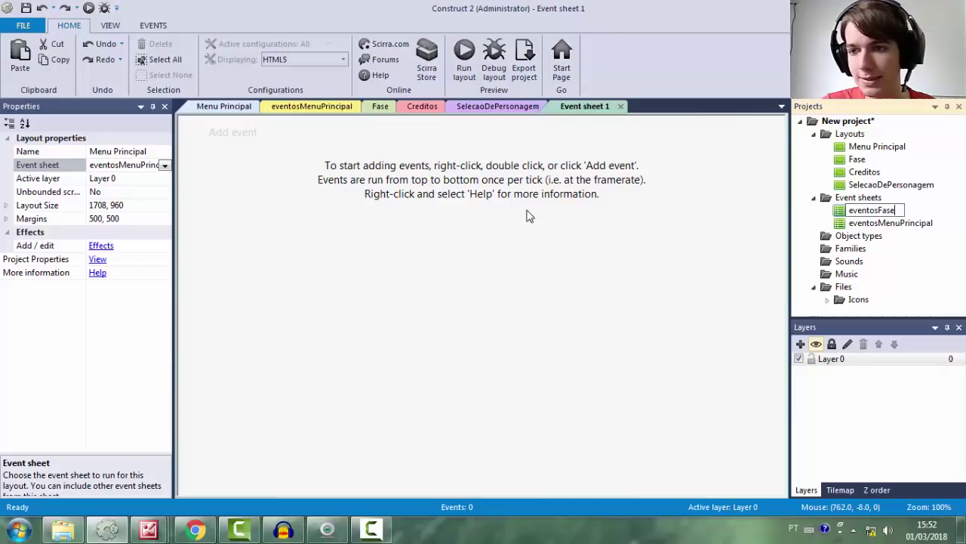
{"action": "key", "text": "Return"}
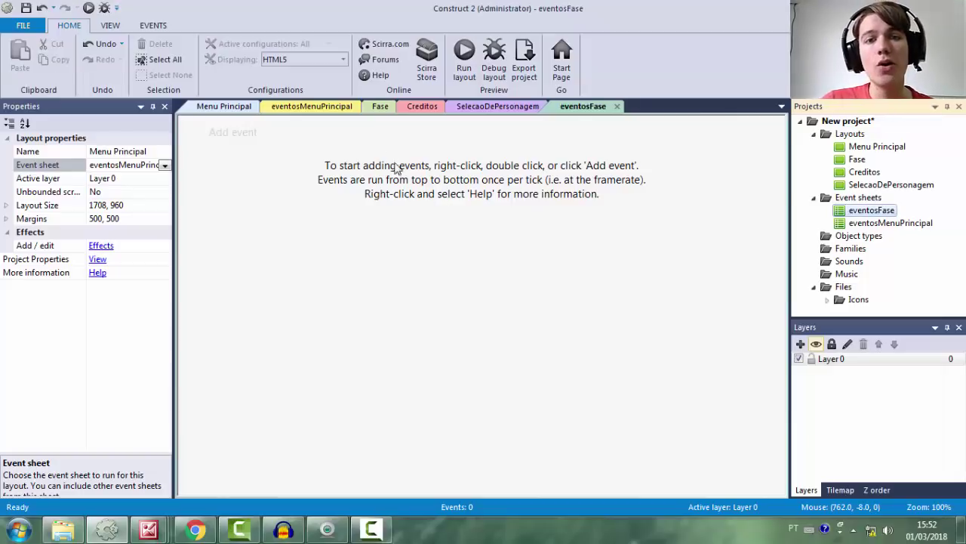
Open the Fase layout and assign the eventosFase event sheet to it
{"action": "left_click", "coordinate": [379, 107]}
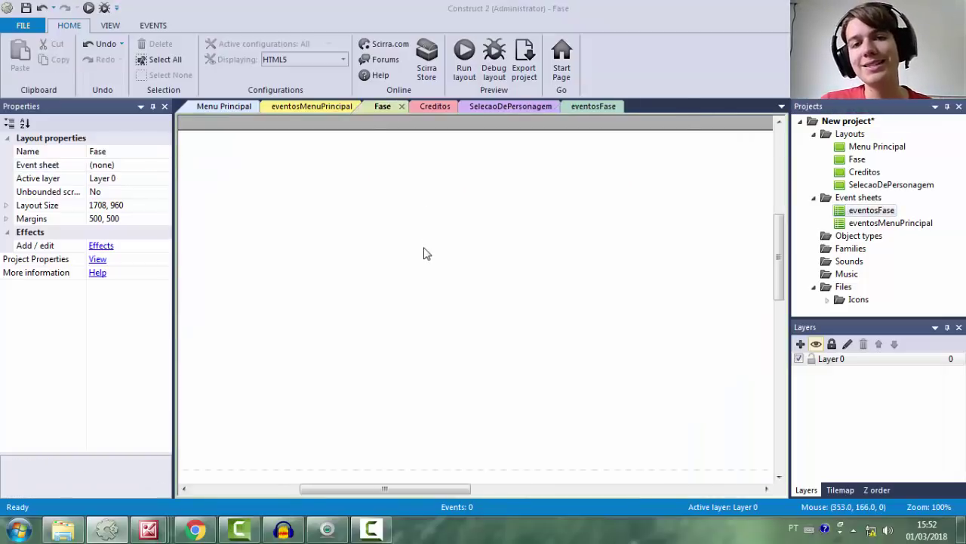
{"action": "double_click", "coordinate": [426, 253]}
{"action": "key", "text": "Escape"}
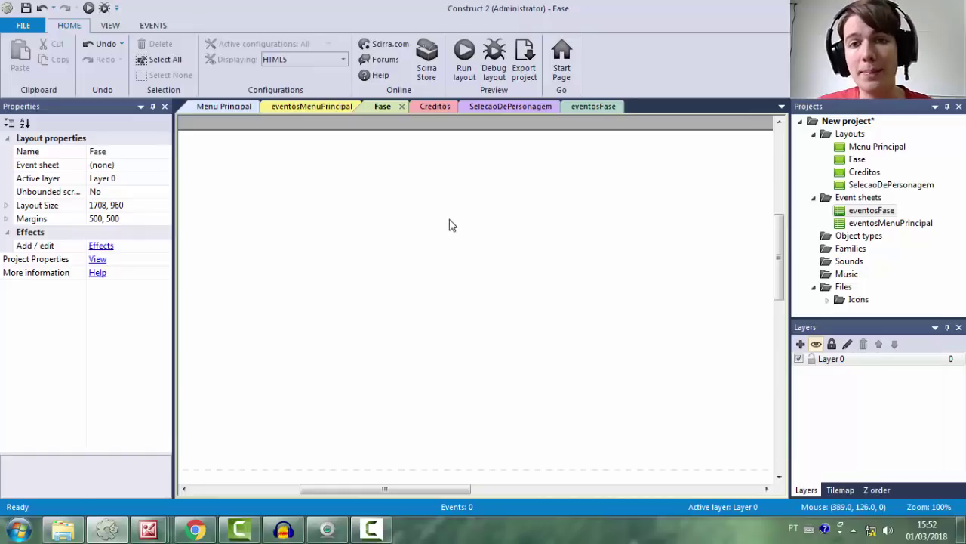
{"action": "left_click", "coordinate": [48, 153]}
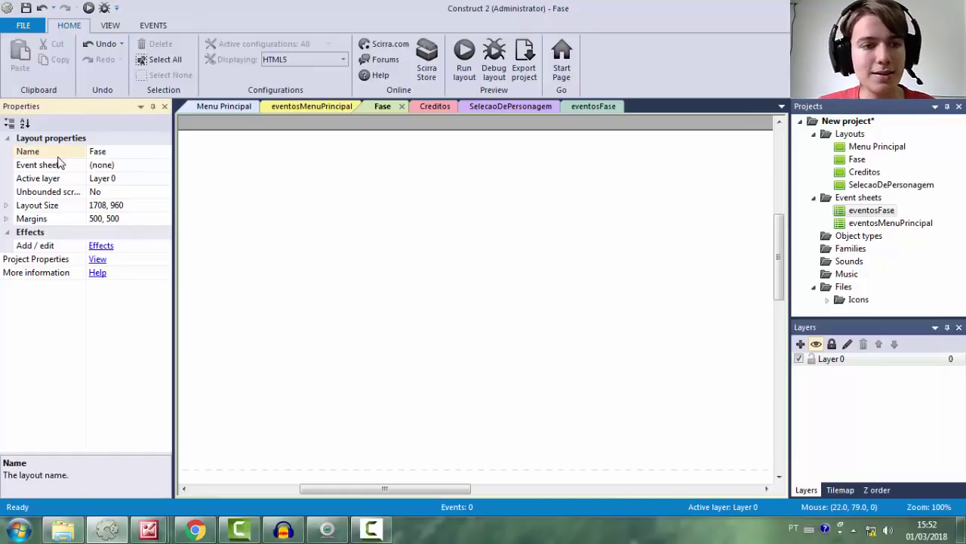
{"action": "left_click", "coordinate": [133, 167]}
{"action": "left_click", "coordinate": [164, 165]}
{"action": "left_click", "coordinate": [140, 189]}
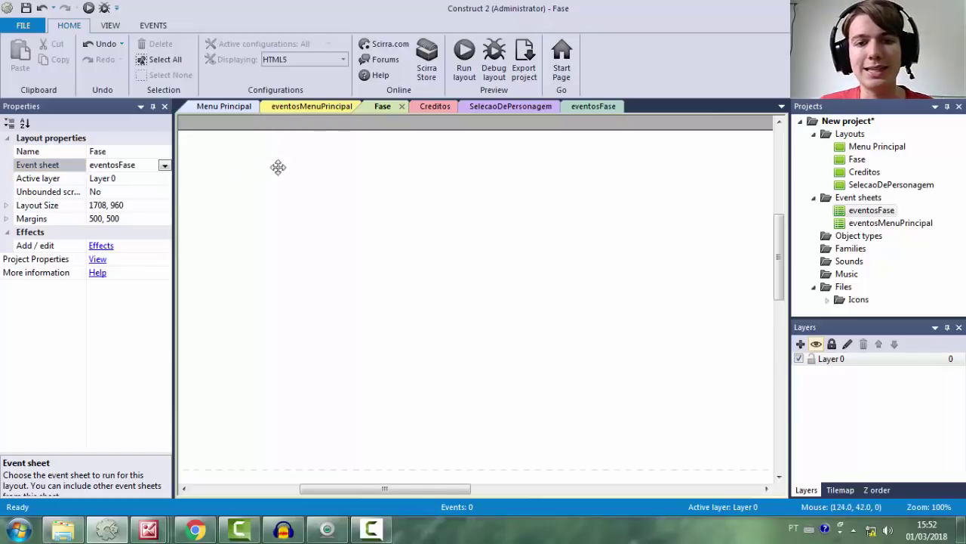
{"action": "middle_click_drag", "start_coordinate": [265, 159], "coordinate": [316, 182]}
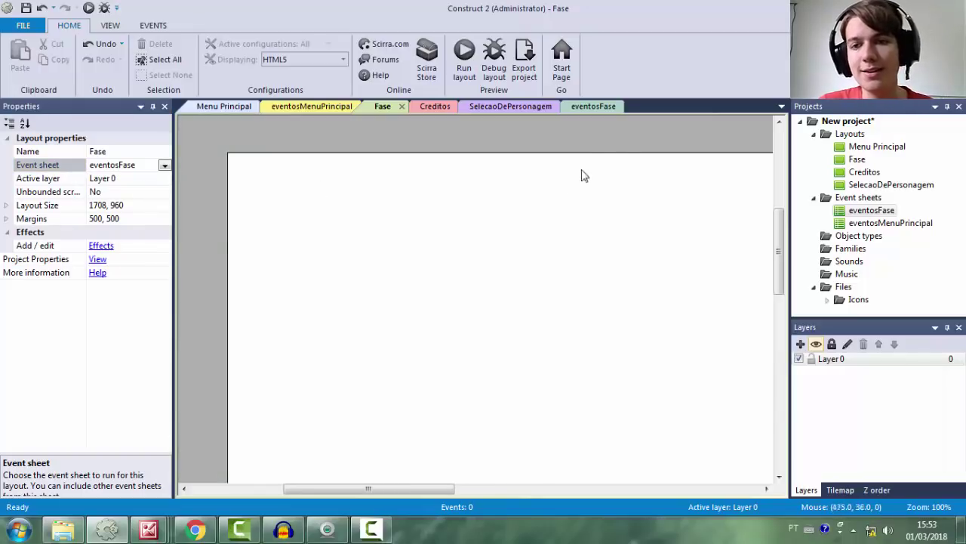
Review the Fase and Menu Principal layouts alongside their event sheets, and place the eventosFase tab directly after Fase
{"action": "left_click", "coordinate": [594, 106]}
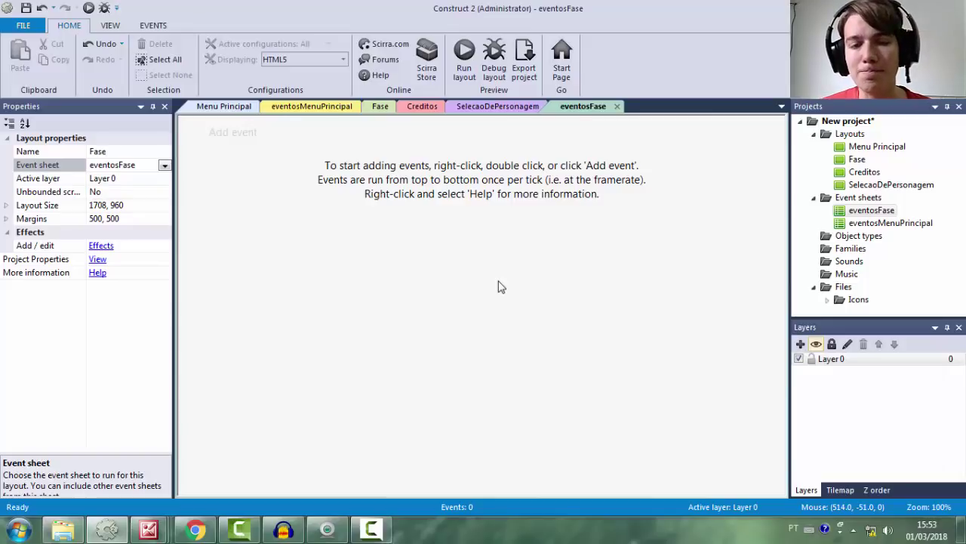
{"action": "left_click", "coordinate": [380, 108]}
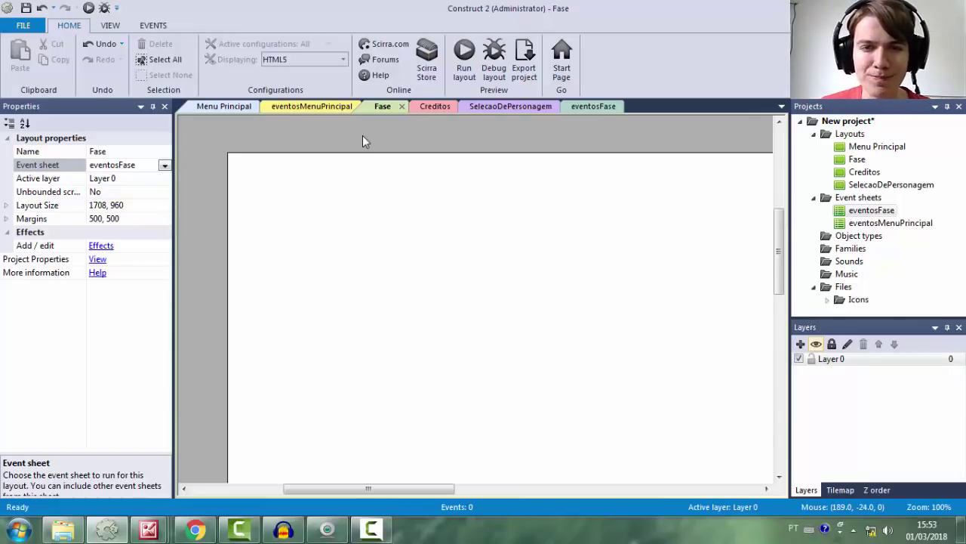
{"action": "left_click", "coordinate": [234, 106]}
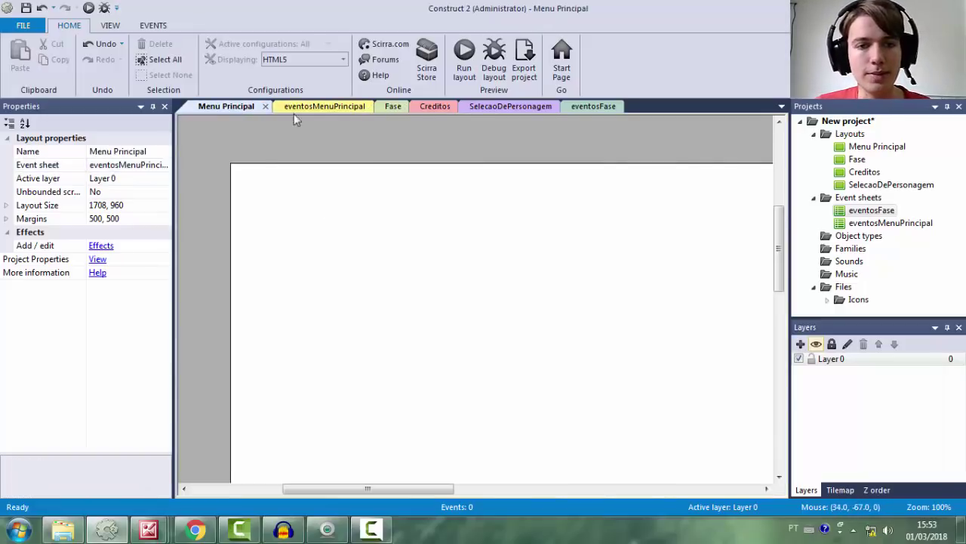
{"action": "left_click", "coordinate": [328, 107]}
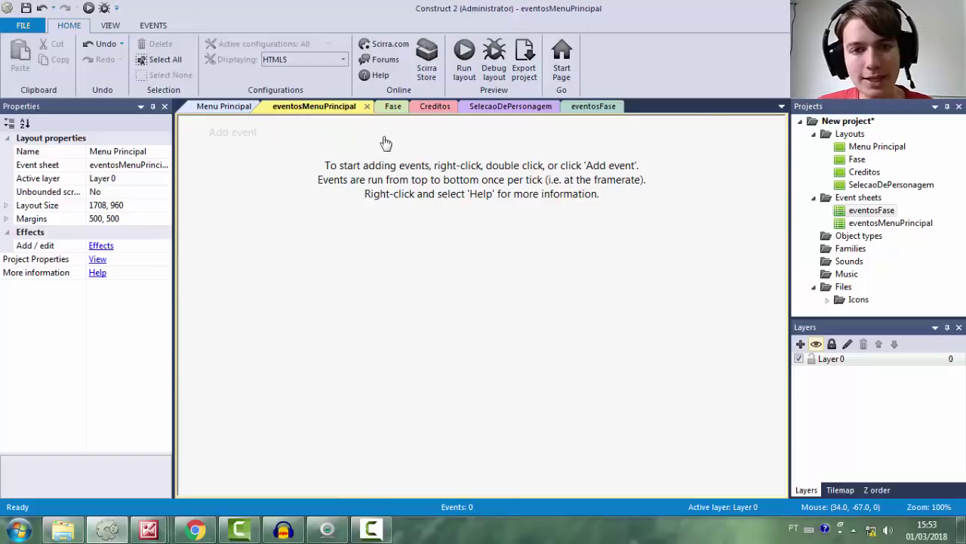
{"action": "left_click", "coordinate": [393, 106]}
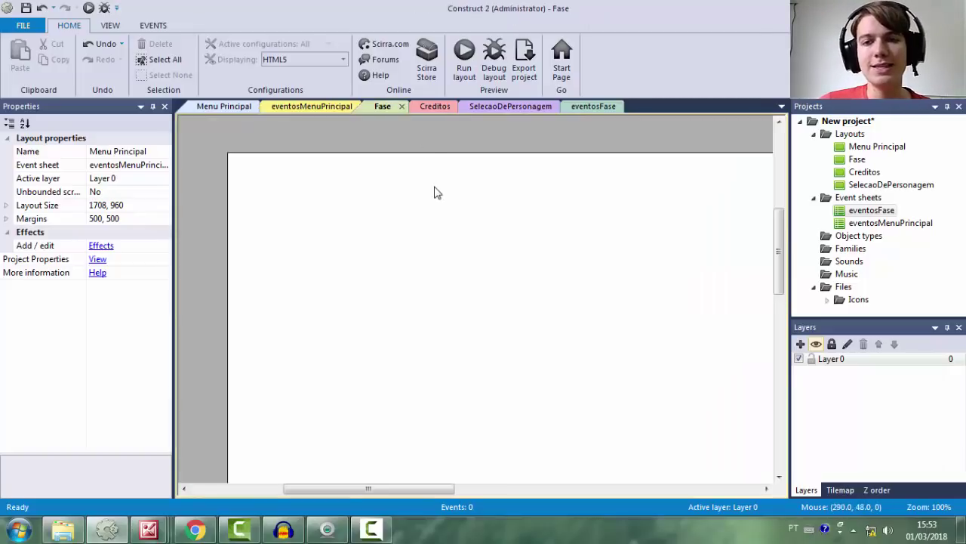
{"action": "left_click_drag", "start_coordinate": [588, 106], "coordinate": [429, 109]}
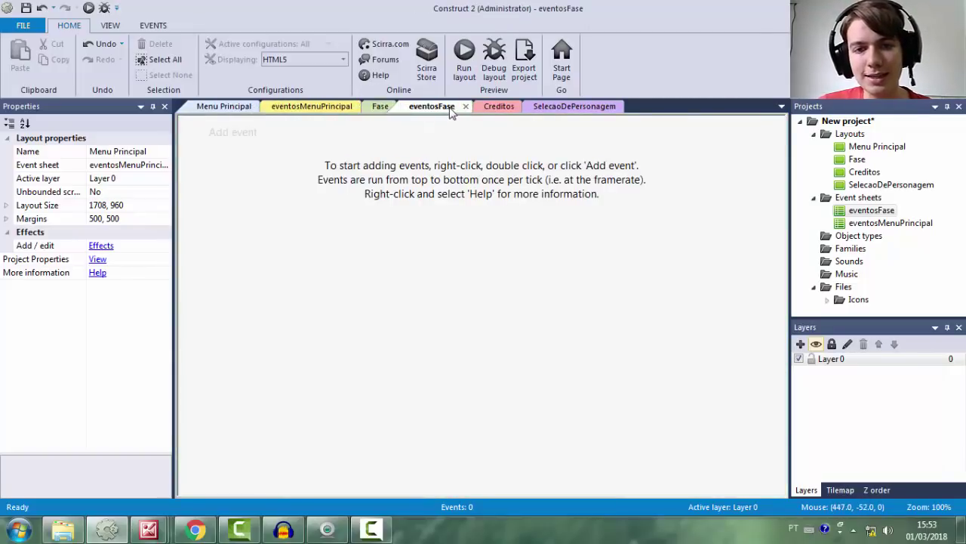
Switch the Fase layout's event sheet to eventosMenuPrincipal, and set it back to eventosFase
{"action": "left_click", "coordinate": [379, 109]}
{"action": "left_click", "coordinate": [57, 164]}
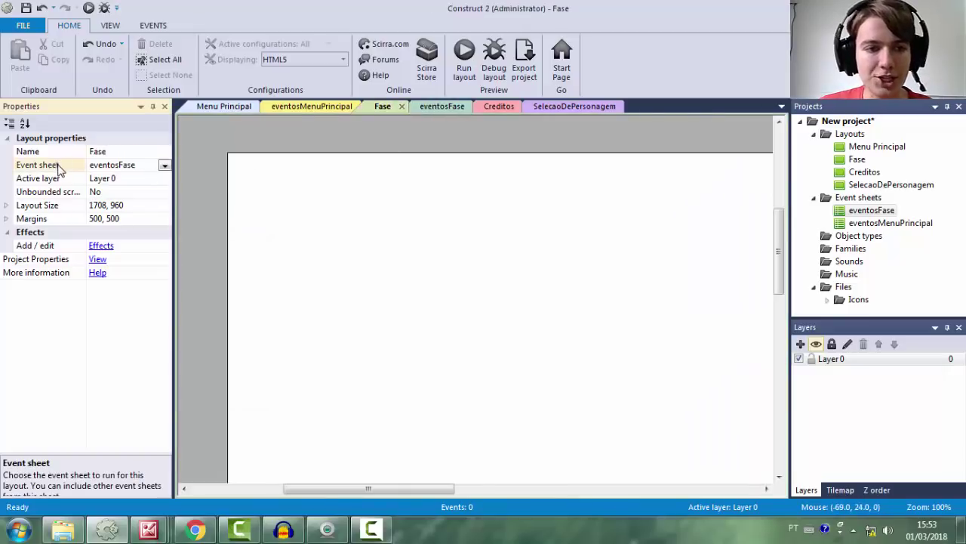
{"action": "left_click", "coordinate": [164, 165]}
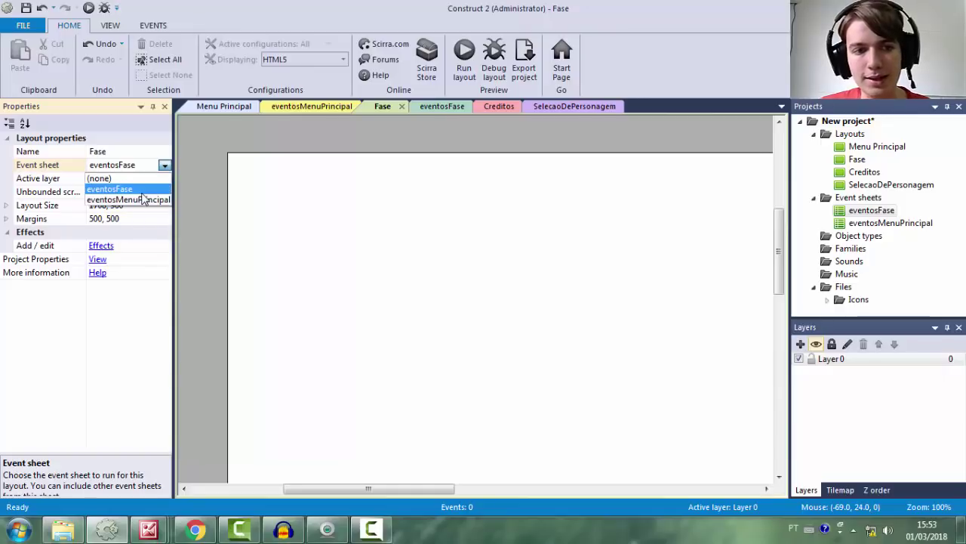
{"action": "left_click", "coordinate": [143, 201]}
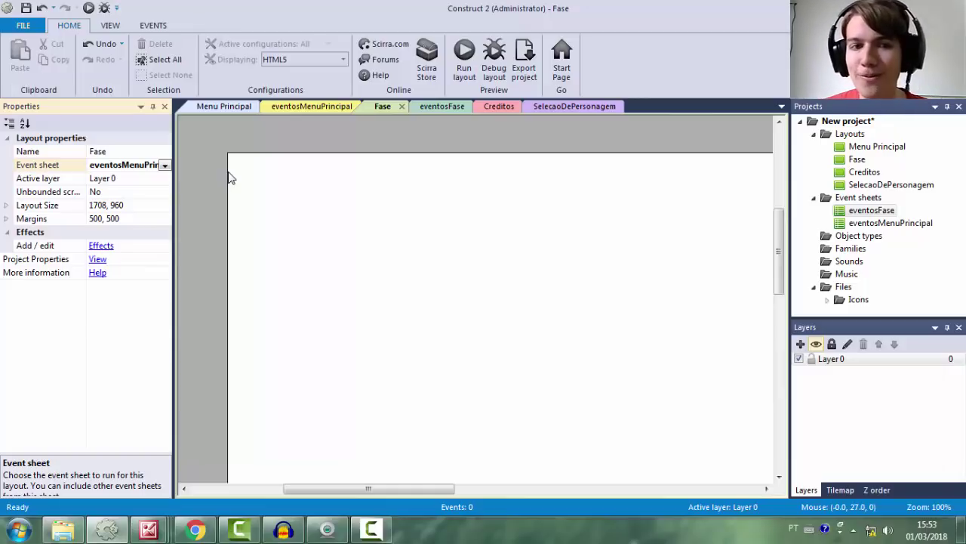
{"action": "left_click", "coordinate": [164, 166]}
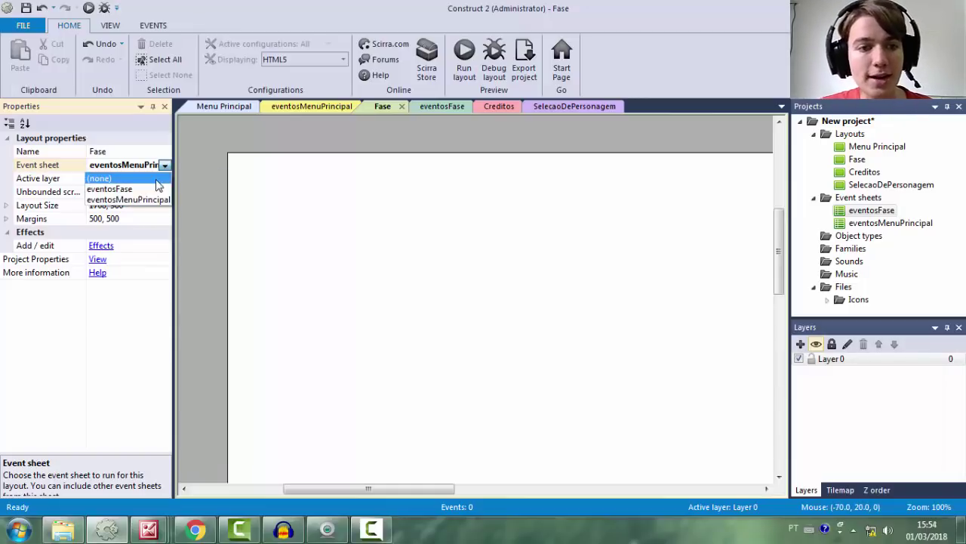
{"action": "left_click", "coordinate": [151, 189]}
View the eventosFase sheet and check the event sheet property of the Menu Principal layout
{"action": "left_click", "coordinate": [415, 107]}
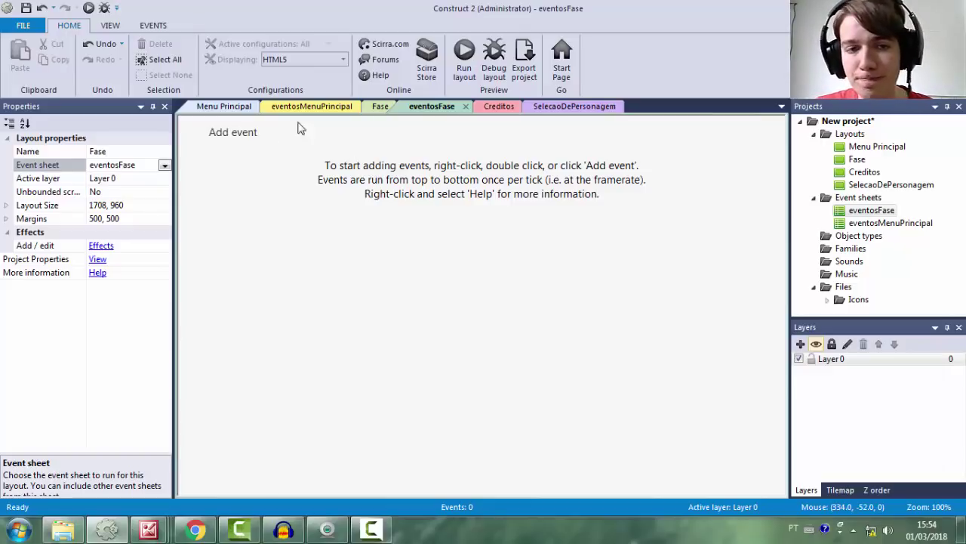
{"action": "left_click", "coordinate": [224, 107]}
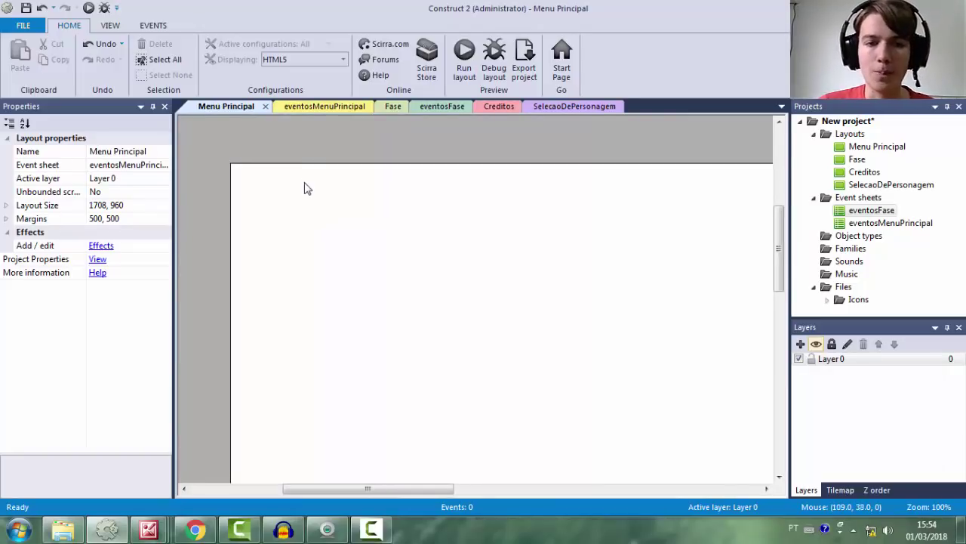
{"action": "left_click", "coordinate": [50, 166]}
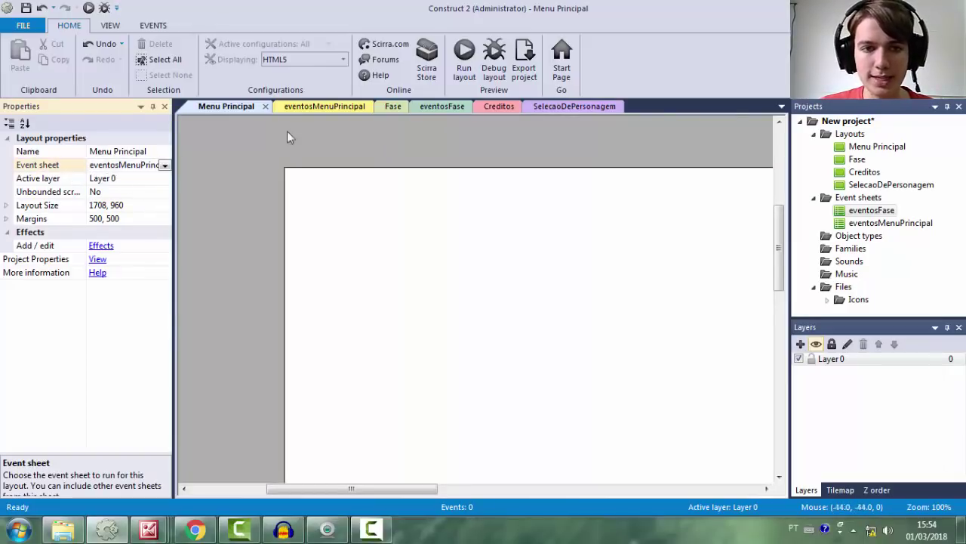
Add an event with the System condition "On start of layout" to the eventosMenuPrincipal sheet
{"action": "left_click", "coordinate": [323, 106]}
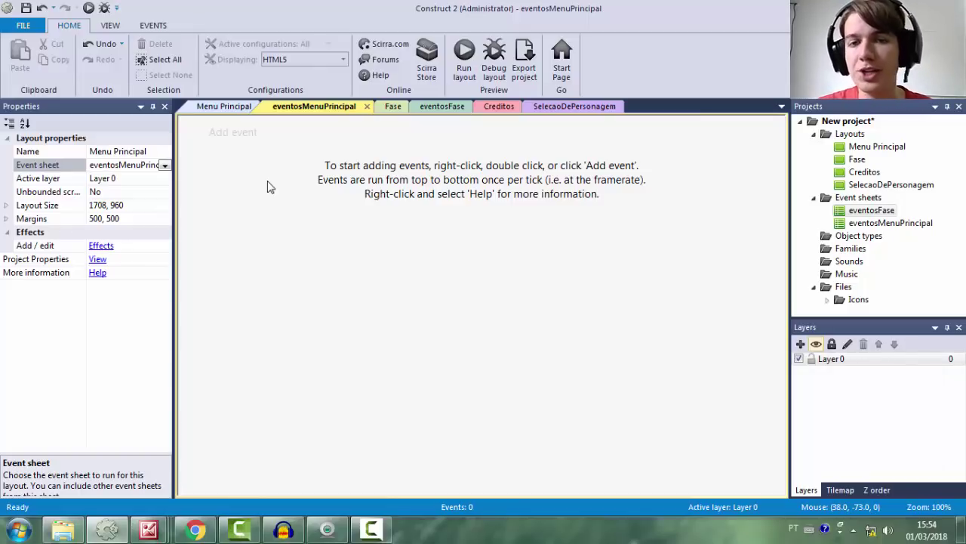
{"action": "left_click", "coordinate": [241, 136]}
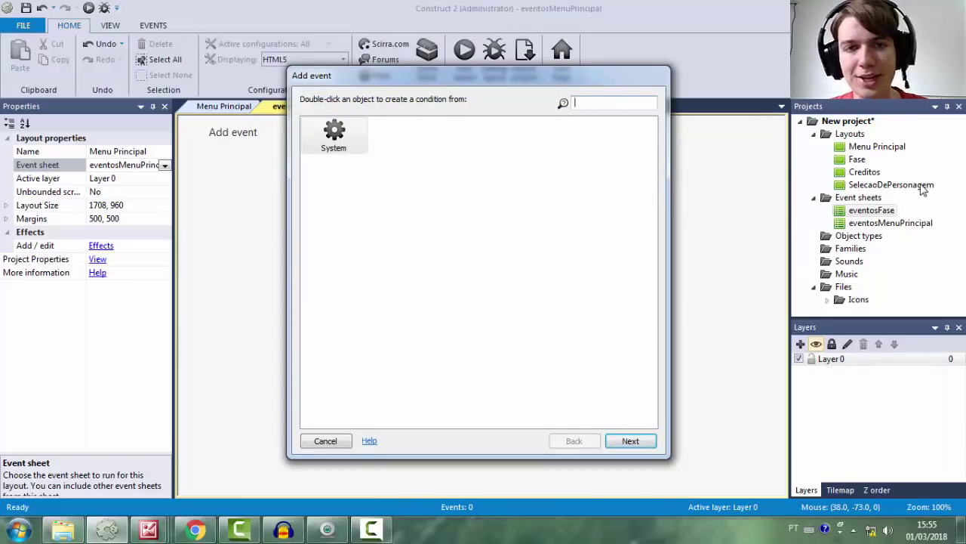
{"action": "left_click", "coordinate": [473, 153]}
{"action": "left_click", "coordinate": [340, 136]}
{"action": "double_click", "coordinate": [340, 136]}
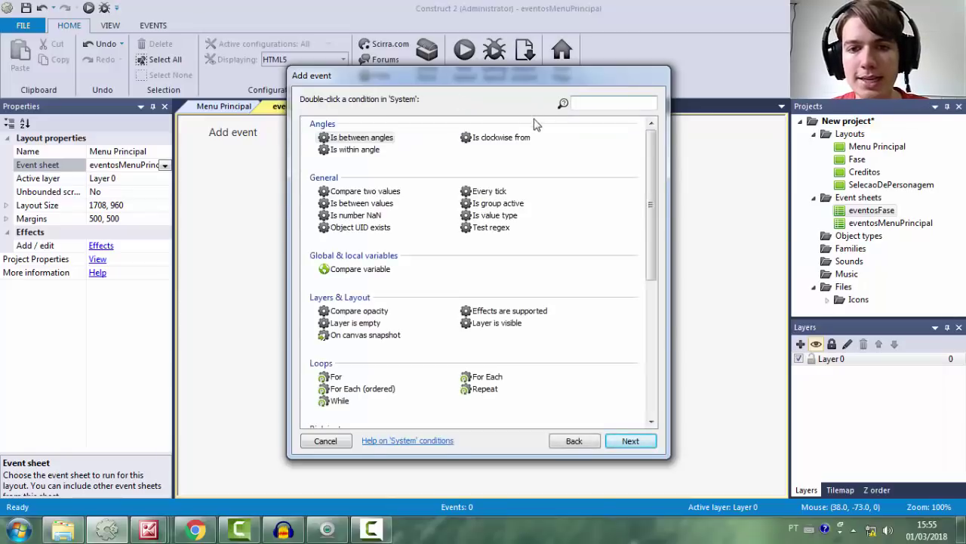
{"action": "left_click", "coordinate": [423, 172]}
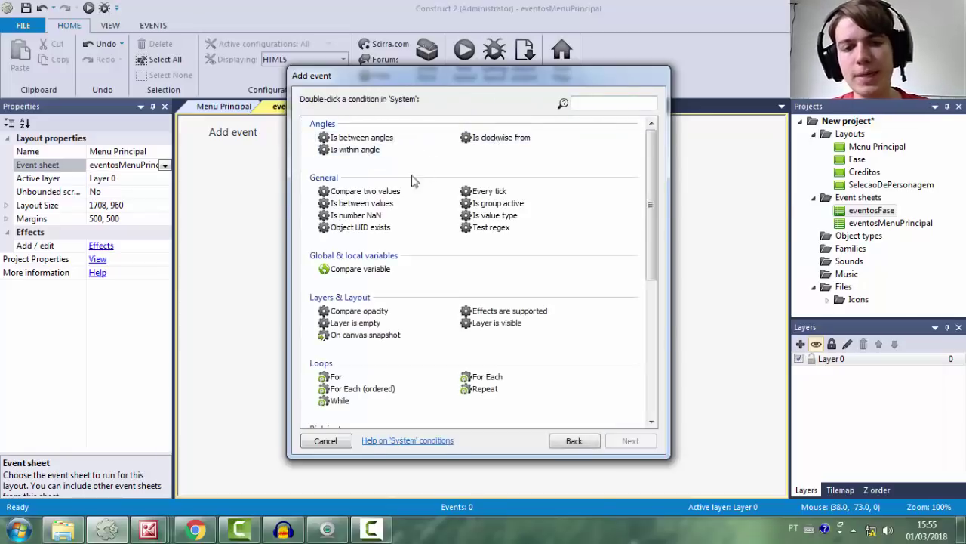
{"action": "left_click", "coordinate": [396, 191]}
{"action": "scroll", "coordinate": [453, 220], "scroll_direction": "down", "scroll_amount": 3}
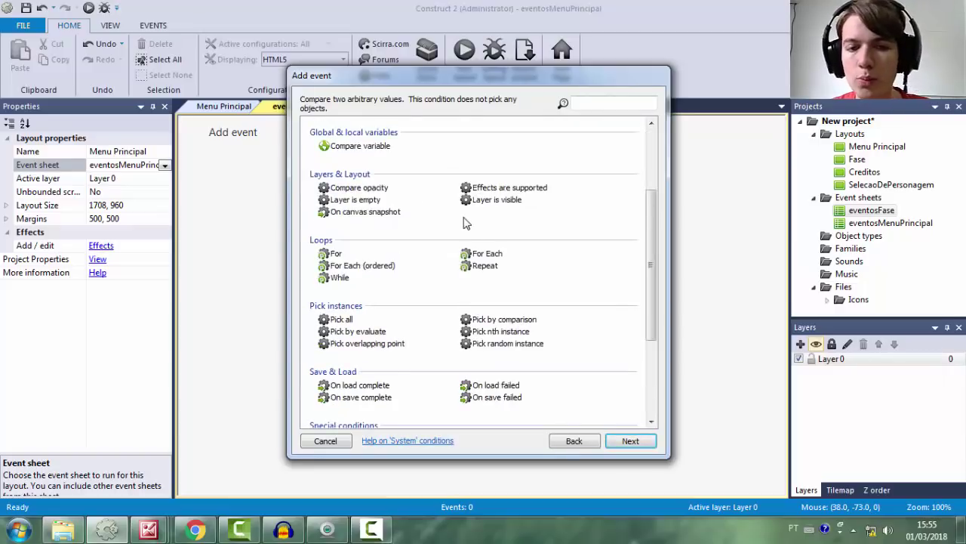
{"action": "scroll", "coordinate": [453, 219], "scroll_direction": "down", "scroll_amount": 4}
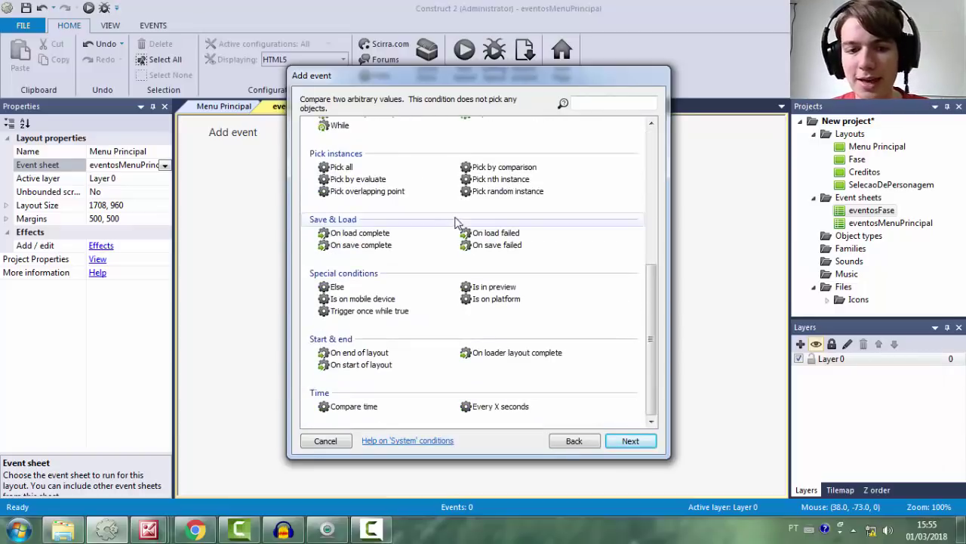
{"action": "left_click", "coordinate": [379, 365]}
{"action": "double_click", "coordinate": [371, 370]}
{"action": "left_click", "coordinate": [401, 207]}
{"action": "left_click", "coordinate": [287, 136]}
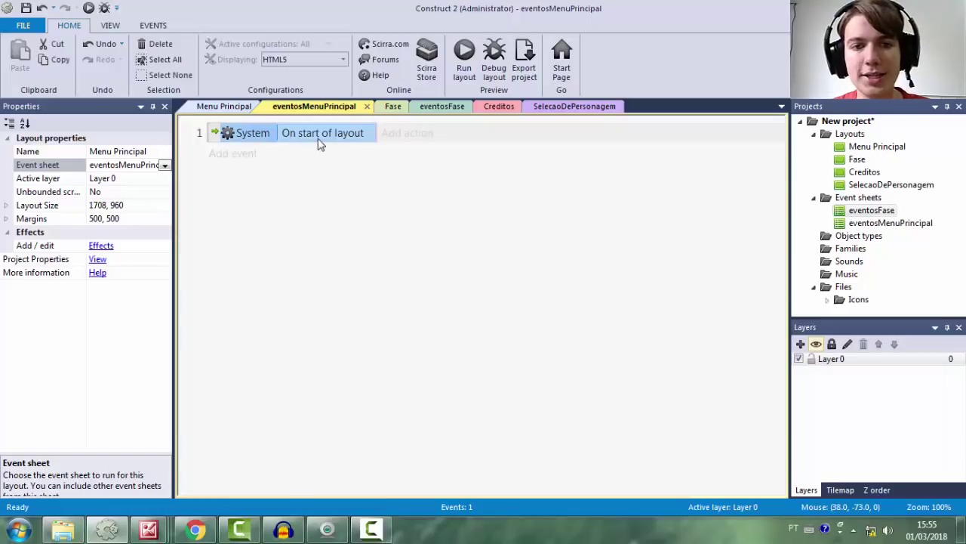
{"action": "left_click", "coordinate": [364, 228]}
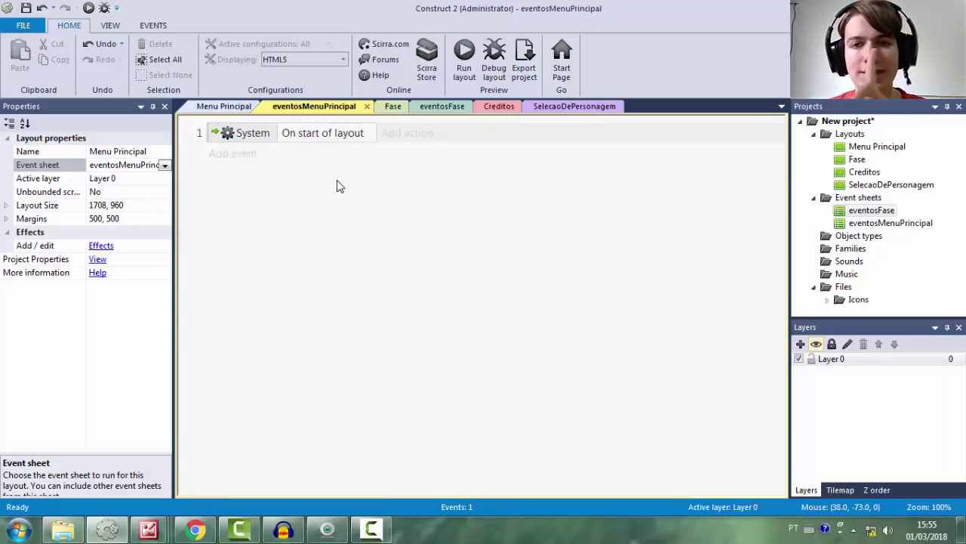
Compare the Menu Principal layout with the On start of layout event in its event sheet
{"action": "left_click", "coordinate": [223, 106]}
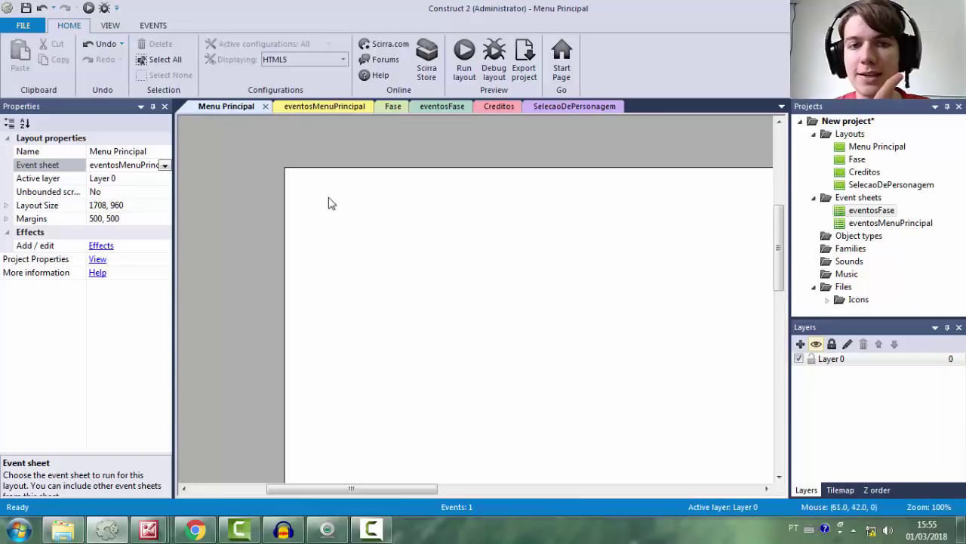
{"action": "left_click", "coordinate": [315, 106]}
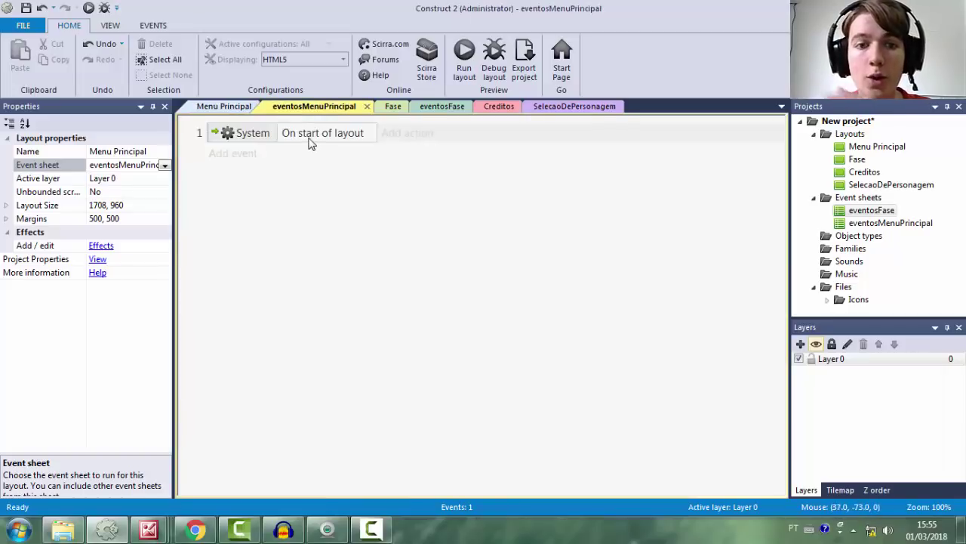
{"action": "left_click", "coordinate": [309, 143]}
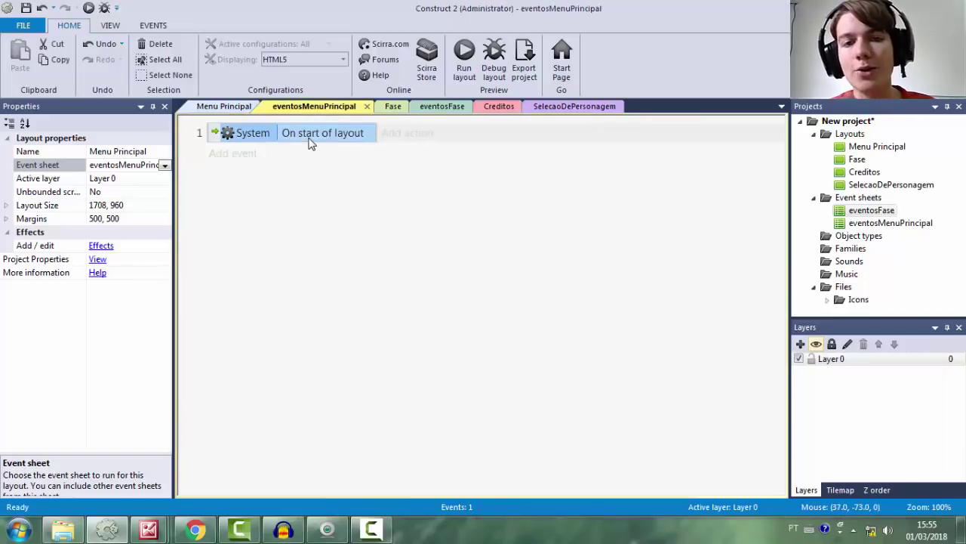
{"action": "left_click", "coordinate": [235, 108]}
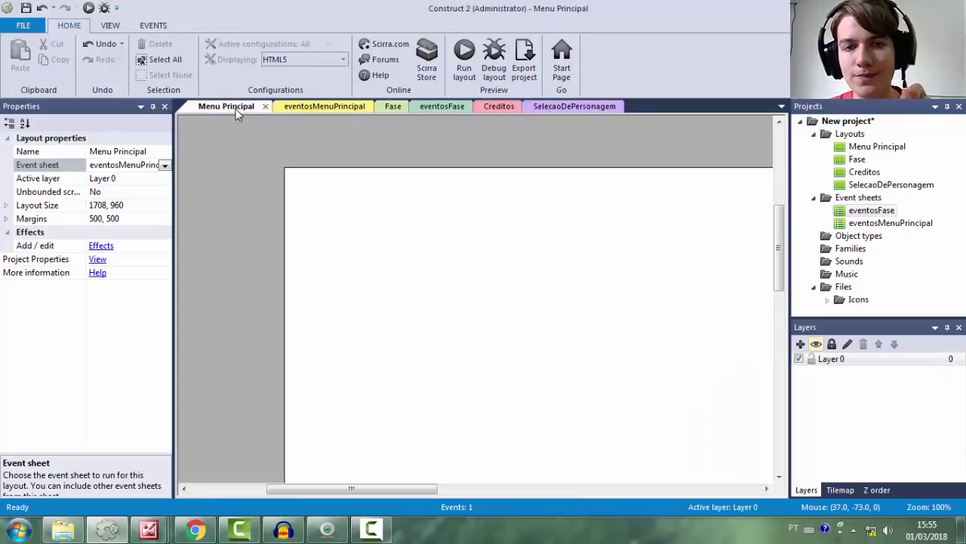
Add a System "Go to layout" action to the On start of layout event, with Fase as the target layout
{"action": "left_click", "coordinate": [324, 107]}
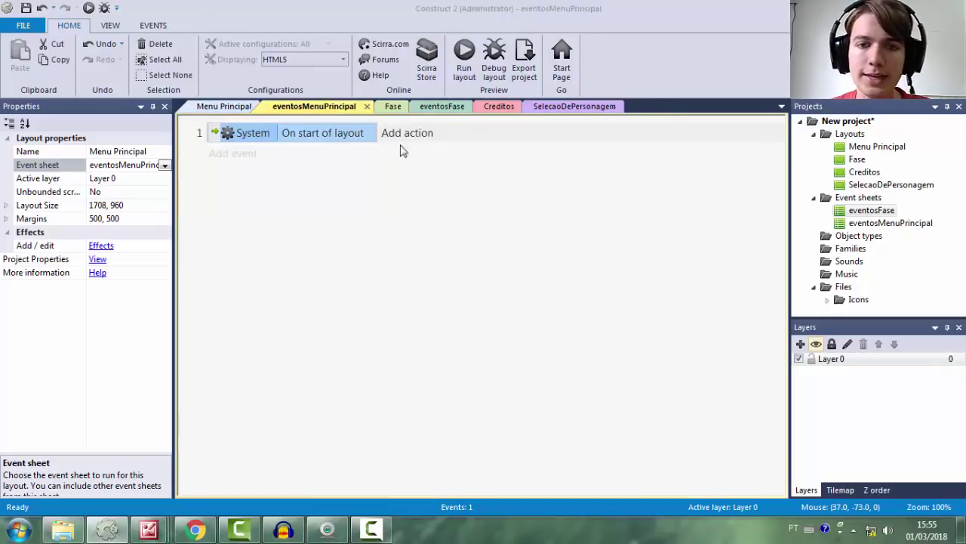
{"action": "left_click", "coordinate": [392, 136]}
{"action": "double_click", "coordinate": [334, 134]}
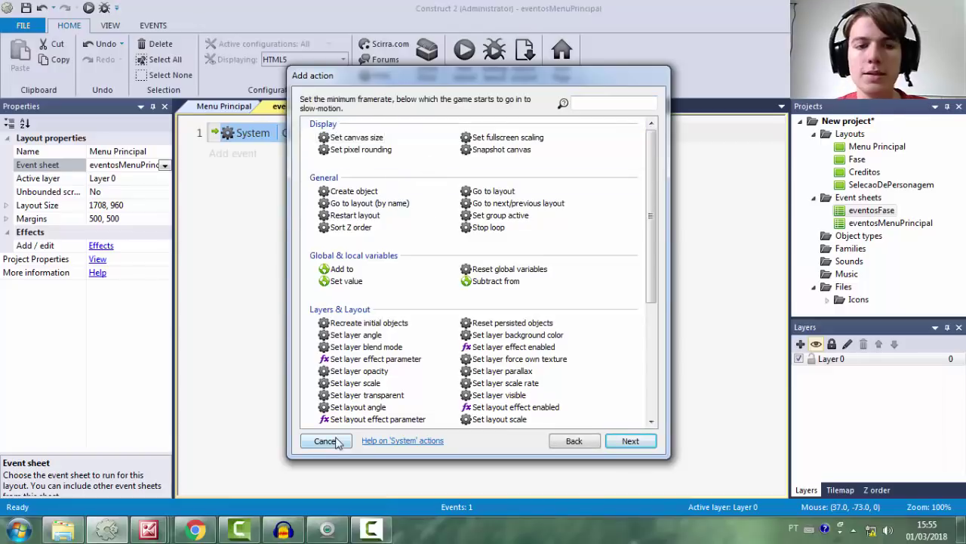
{"action": "double_click", "coordinate": [493, 191]}
{"action": "left_click", "coordinate": [468, 270]}
{"action": "left_click", "coordinate": [438, 295]}
{"action": "left_click", "coordinate": [693, 315]}
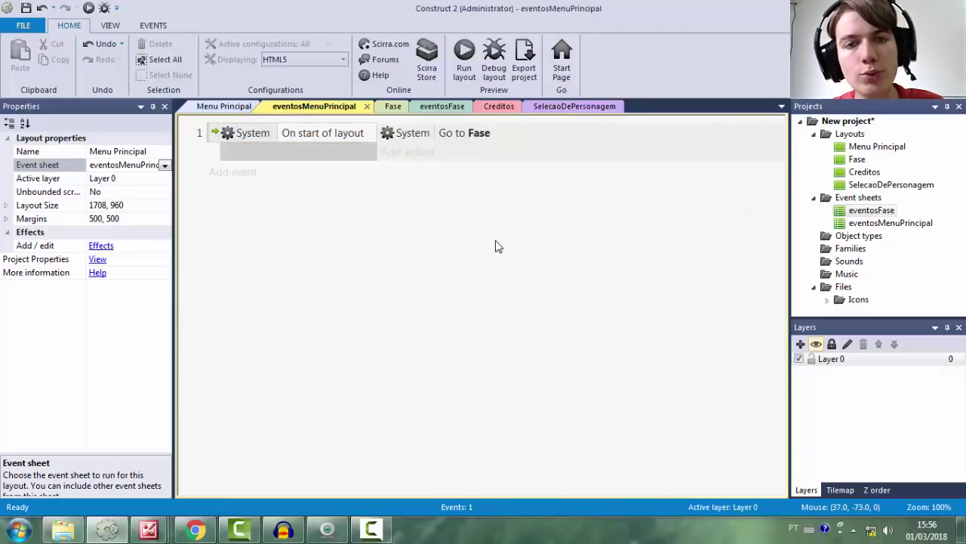
Set the background color of Layer 0 in the Fase layout to blue (0, 0, 255)
{"action": "left_click", "coordinate": [225, 107]}
{"action": "left_click", "coordinate": [386, 108]}
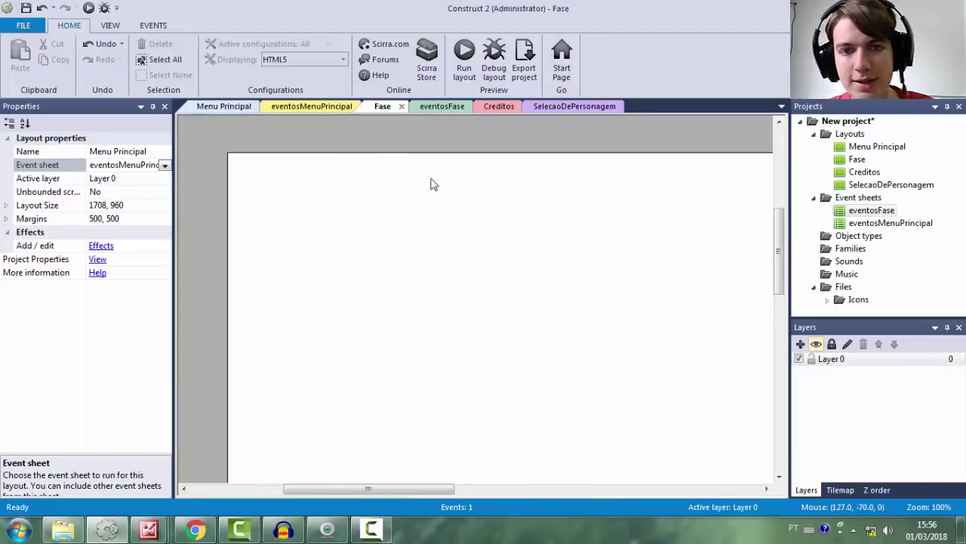
{"action": "left_click", "coordinate": [837, 361]}
{"action": "left_click", "coordinate": [148, 184]}
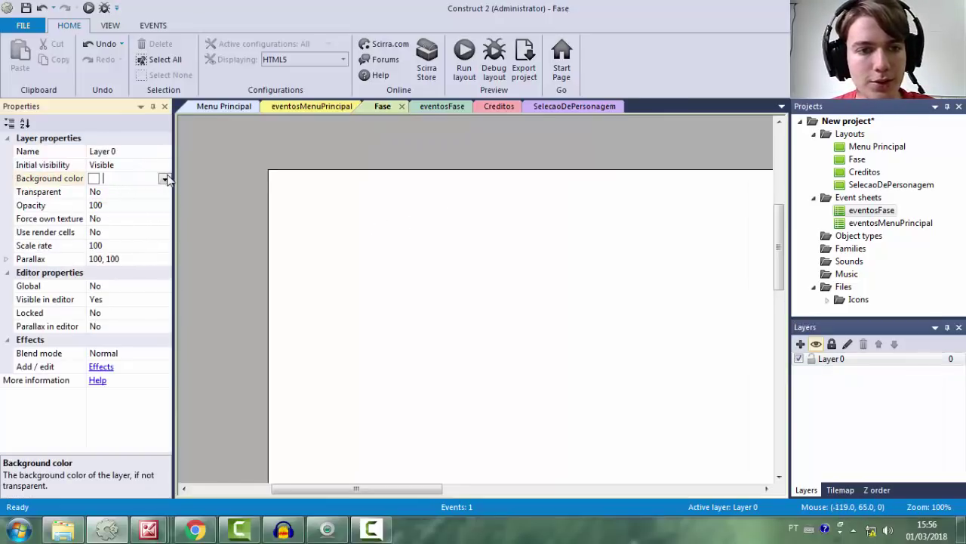
{"action": "left_click", "coordinate": [164, 179]}
{"action": "left_click", "coordinate": [213, 209]}
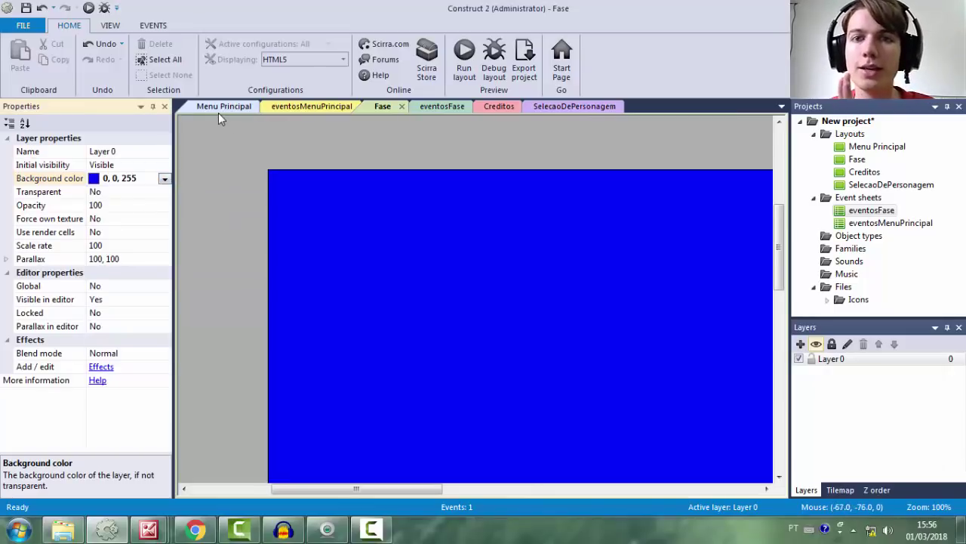
Check the Menu Principal layout's event sheet property and examine the event in eventosMenuPrincipal
{"action": "left_click", "coordinate": [321, 107]}
{"action": "left_click", "coordinate": [240, 107]}
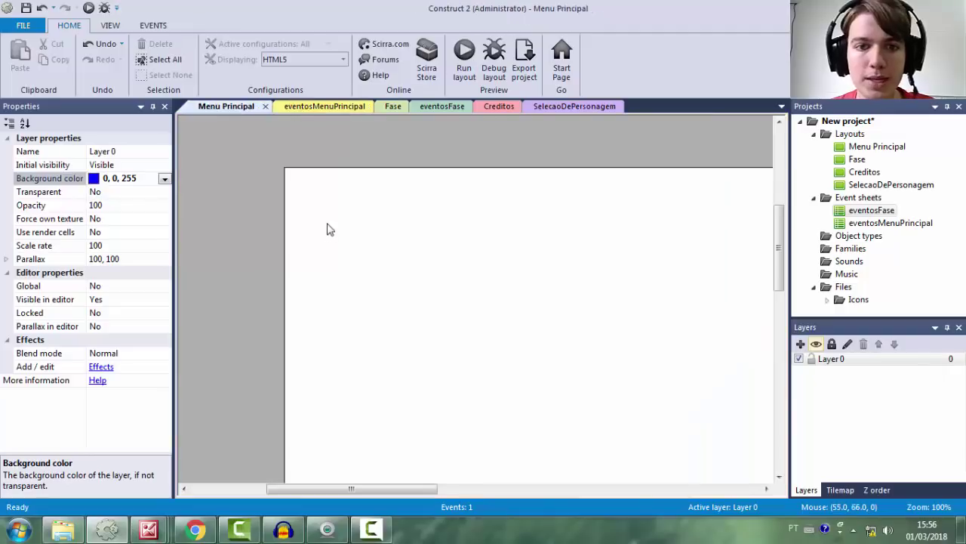
{"action": "left_click", "coordinate": [326, 219]}
{"action": "left_click", "coordinate": [85, 166]}
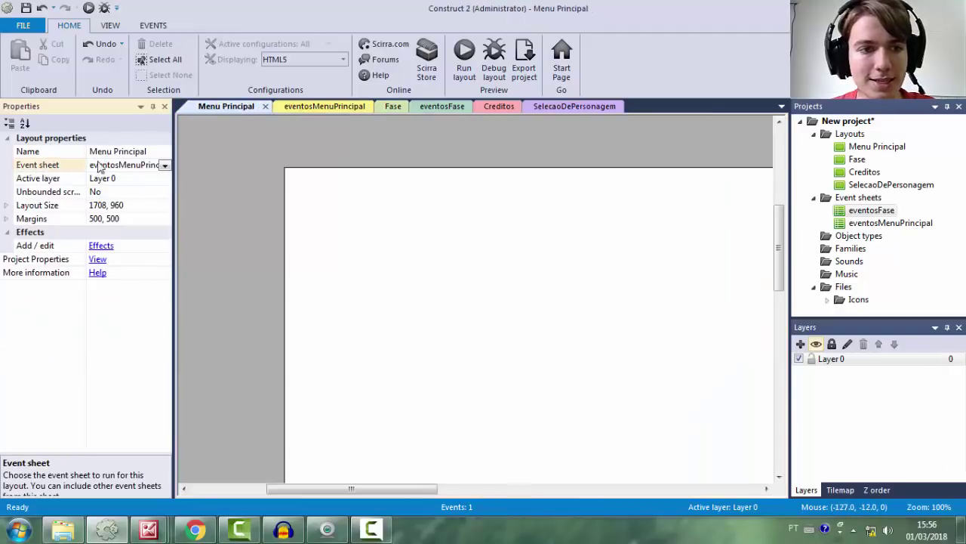
{"action": "left_click", "coordinate": [340, 107]}
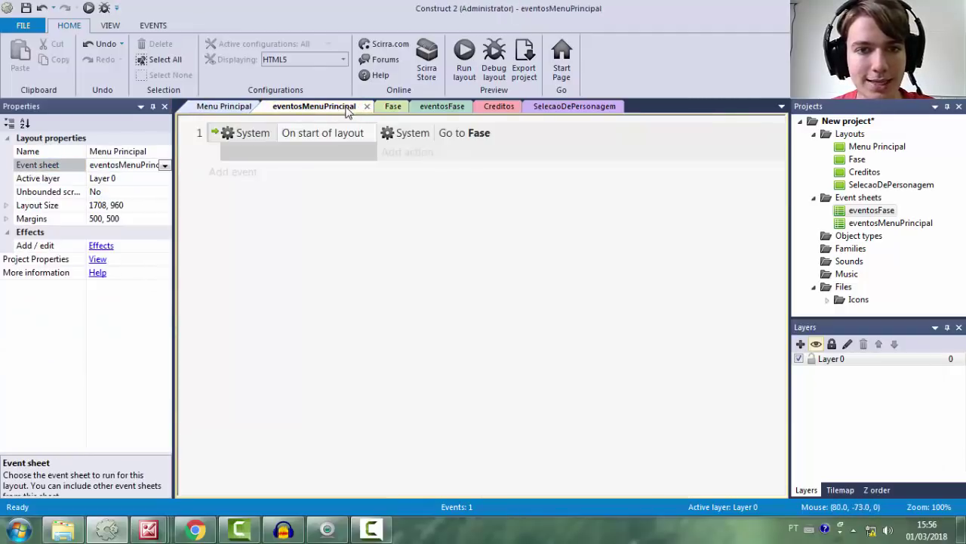
{"action": "left_click", "coordinate": [324, 142]}
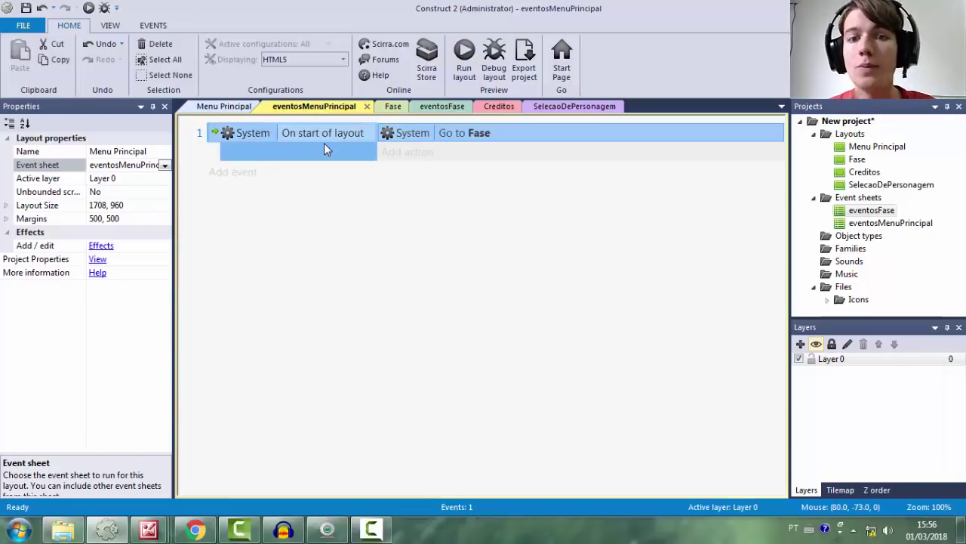
Run the Menu Principal layout in the browser to test the start event, and close the preview
{"action": "left_click", "coordinate": [223, 106]}
{"action": "left_click", "coordinate": [466, 72]}
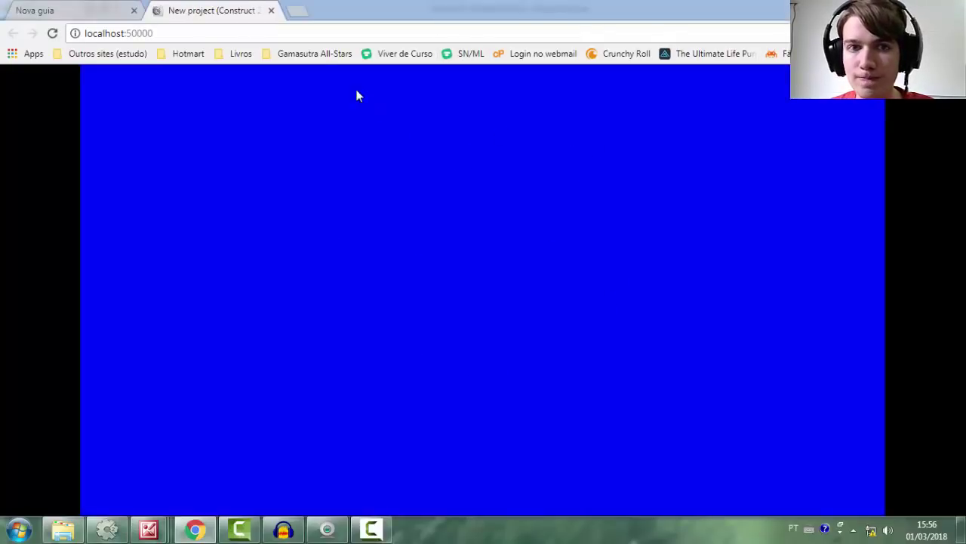
{"action": "left_click", "coordinate": [272, 10]}
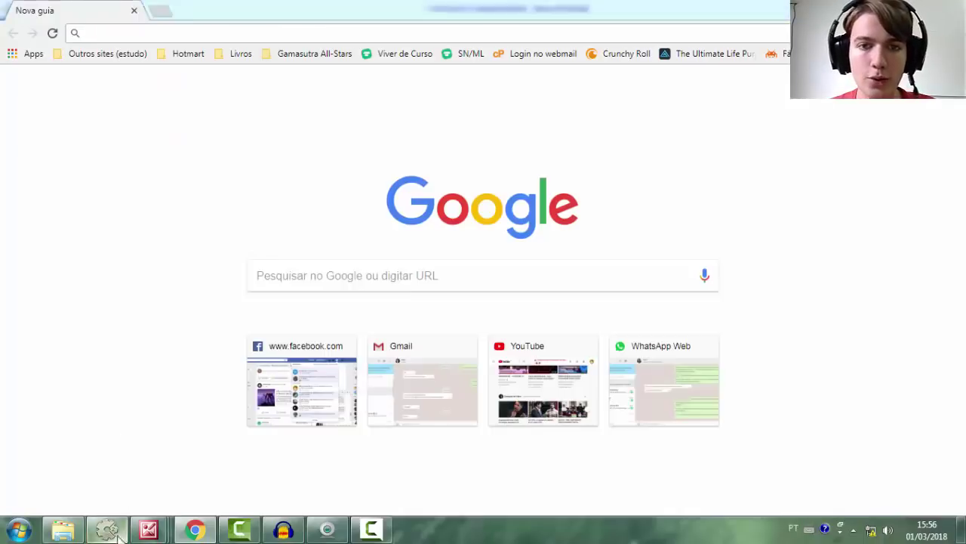
{"action": "key", "text": "alt+Tab"}
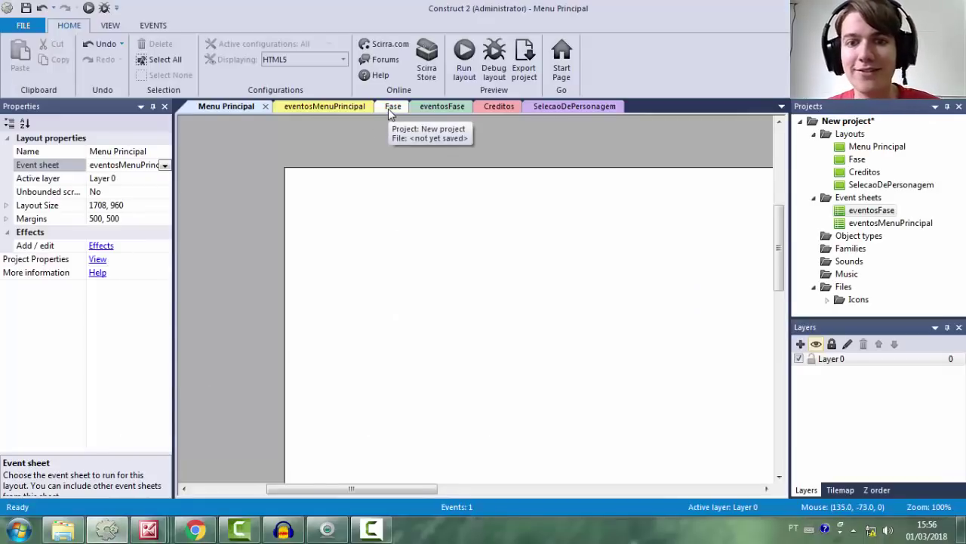
Compare the Fase and Menu Principal layouts with the "Go to Fase" action in the eventosMenuPrincipal sheet
{"action": "left_click", "coordinate": [388, 109]}
{"action": "left_click", "coordinate": [231, 109]}
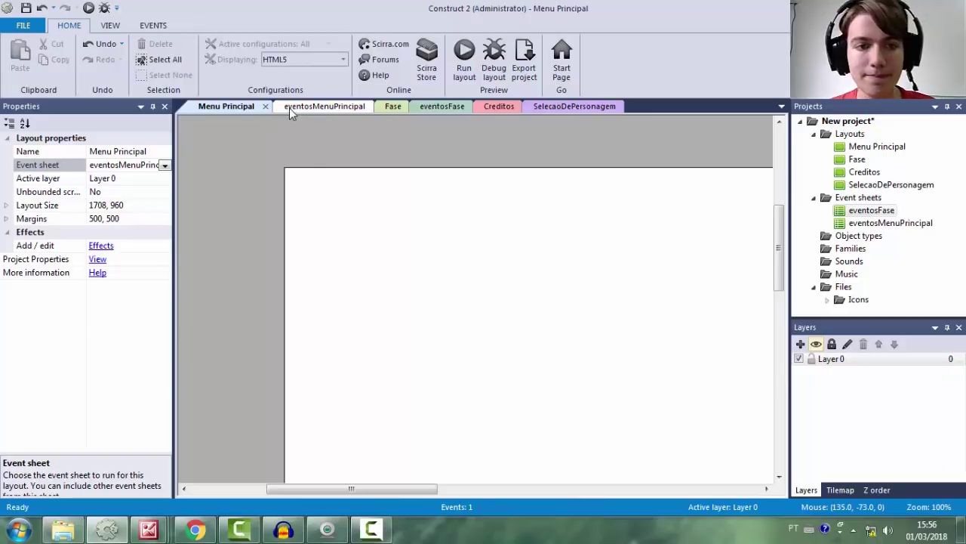
{"action": "left_click", "coordinate": [330, 107]}
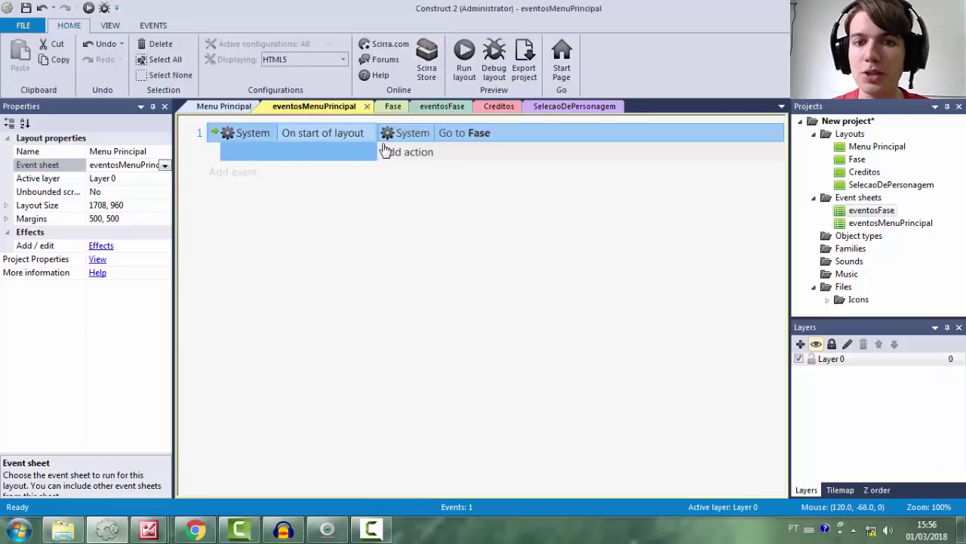
{"action": "left_click", "coordinate": [422, 233]}
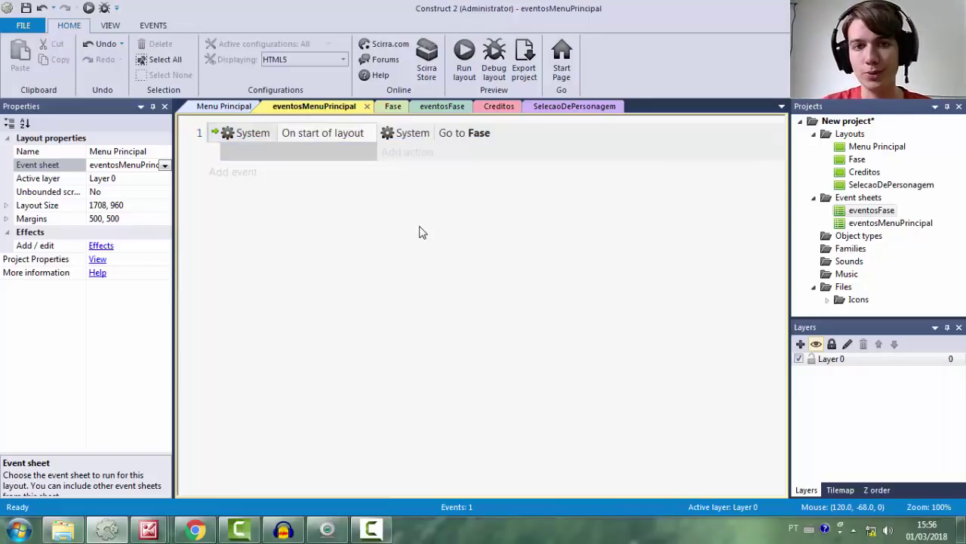
{"action": "left_click", "coordinate": [392, 106]}
{"action": "left_click", "coordinate": [326, 106]}
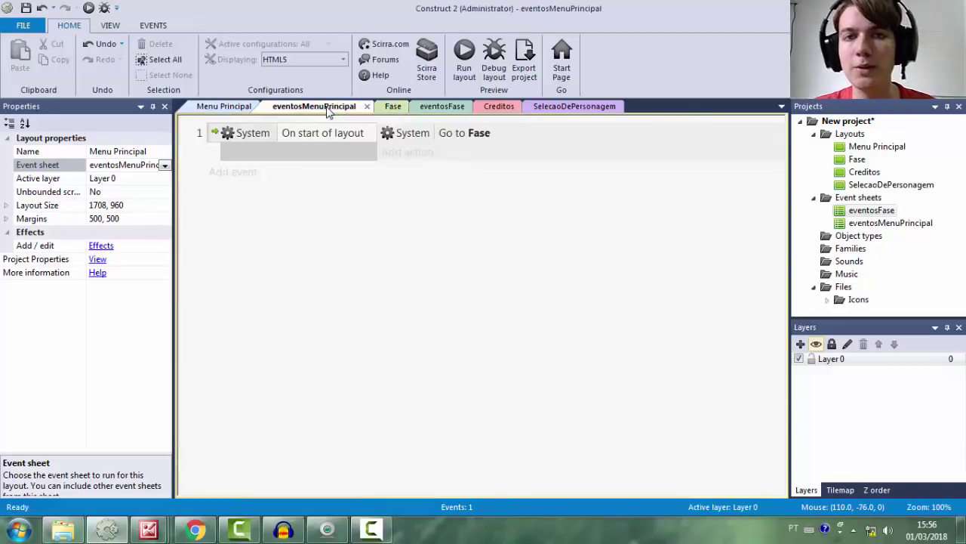
Set the Menu Principal layout's event sheet to eventosFase and test the layout in a browser preview
{"action": "left_click", "coordinate": [224, 107]}
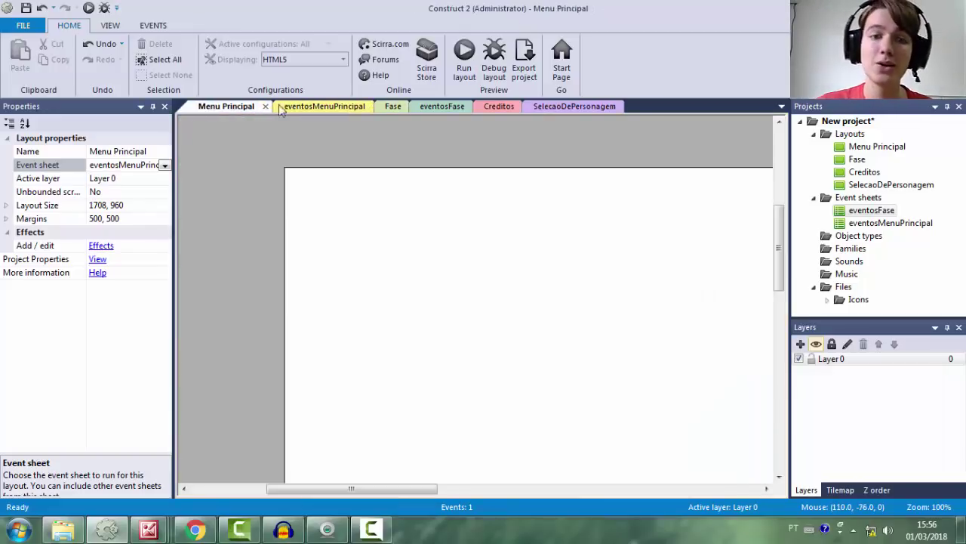
{"action": "left_click", "coordinate": [164, 165]}
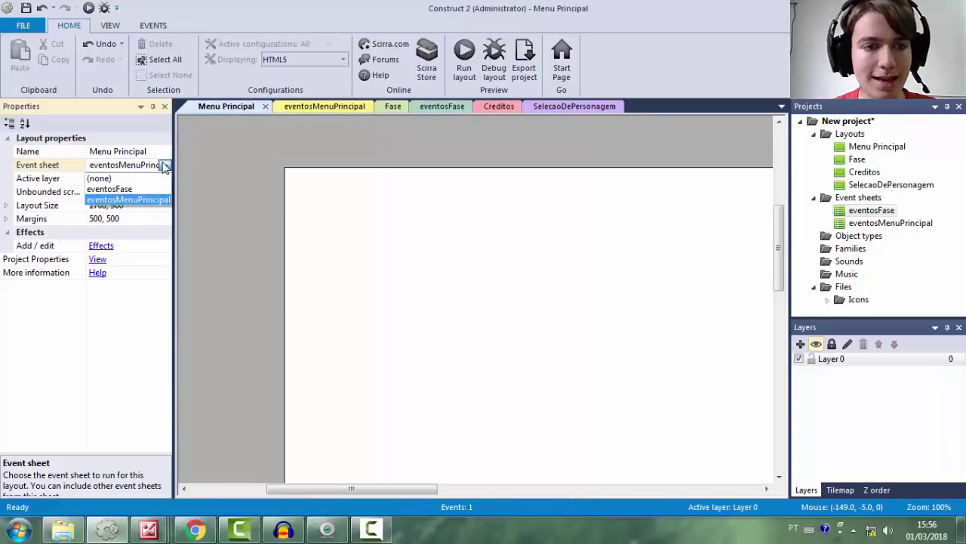
{"action": "left_click", "coordinate": [137, 188]}
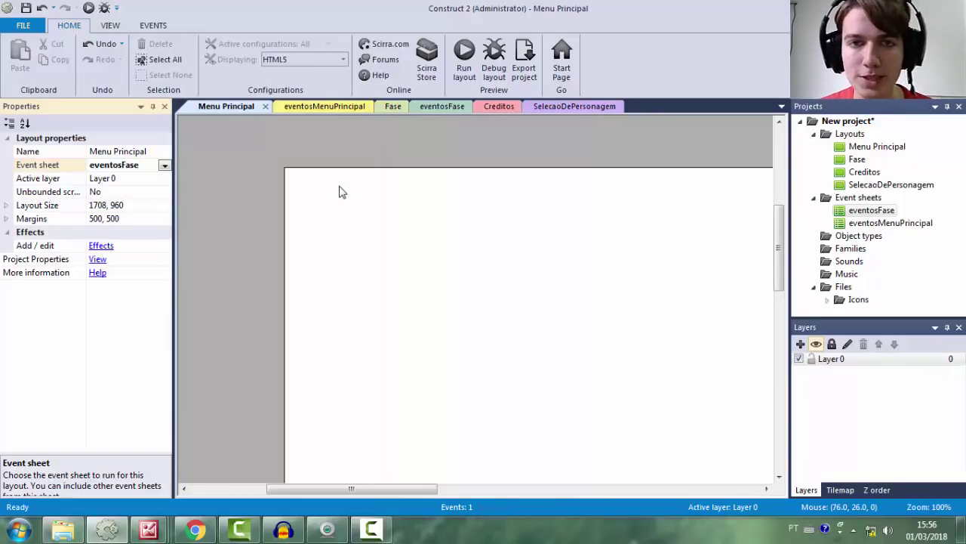
{"action": "left_click", "coordinate": [465, 57]}
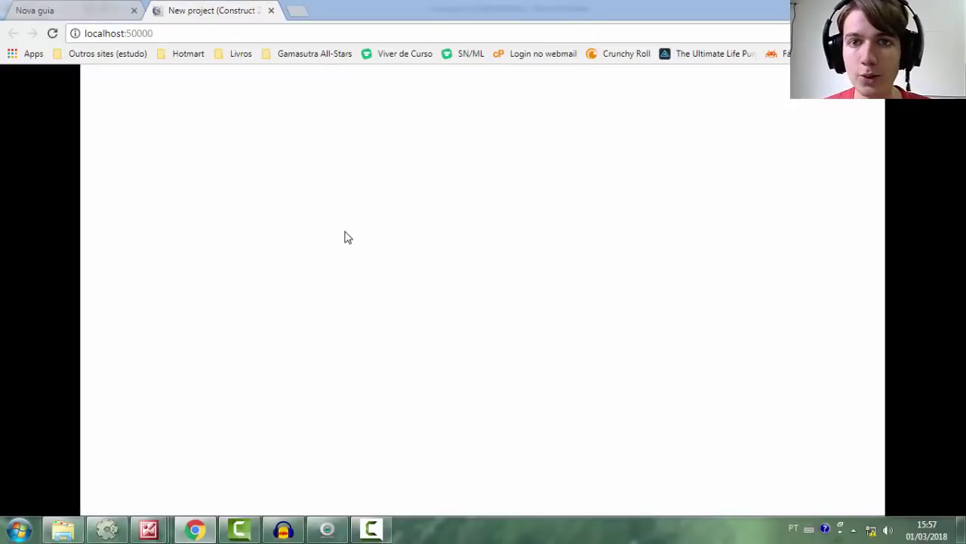
{"action": "left_click", "coordinate": [271, 11]}
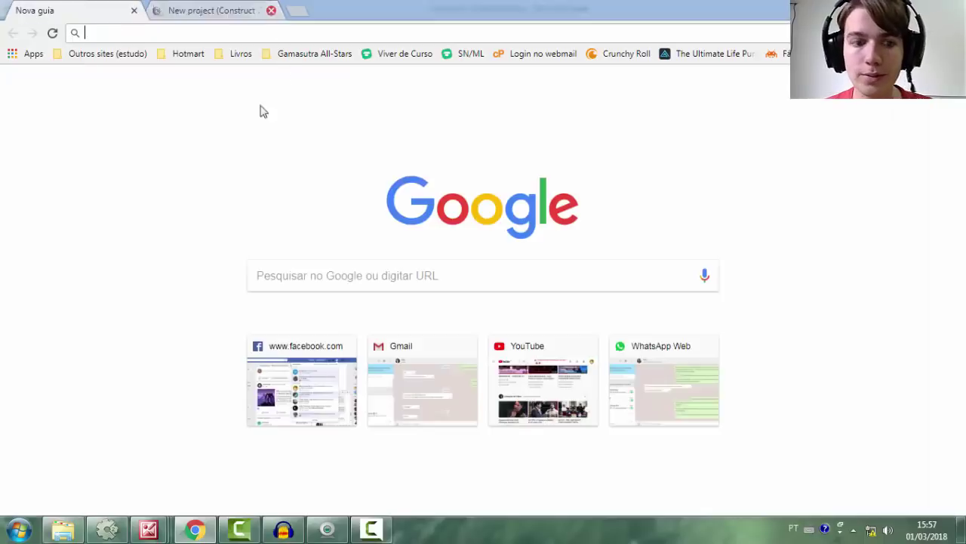
{"action": "left_click", "coordinate": [195, 528]}
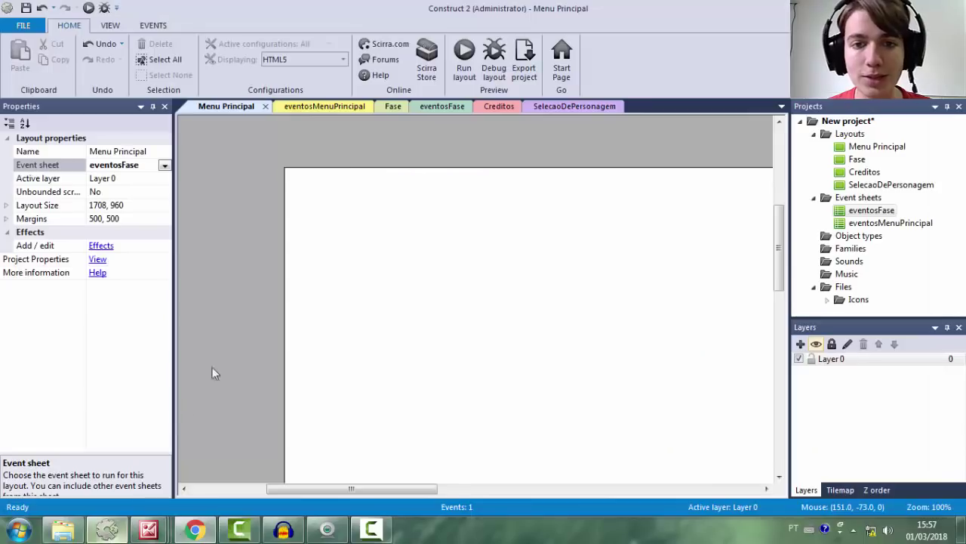
Compare the contents of the eventosMenuPrincipal and eventosFase sheets, and return to the Menu Principal layout
{"action": "left_click", "coordinate": [339, 107]}
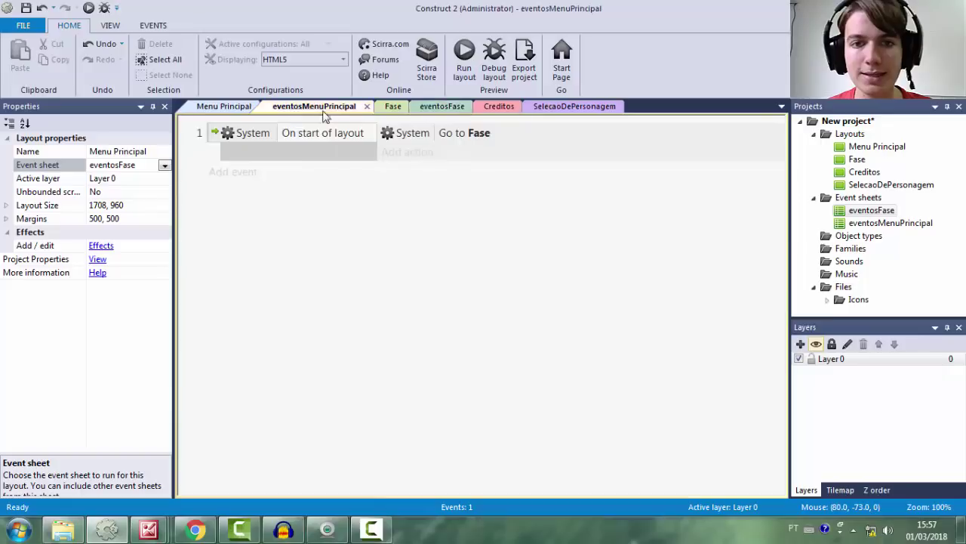
{"action": "left_click", "coordinate": [433, 112]}
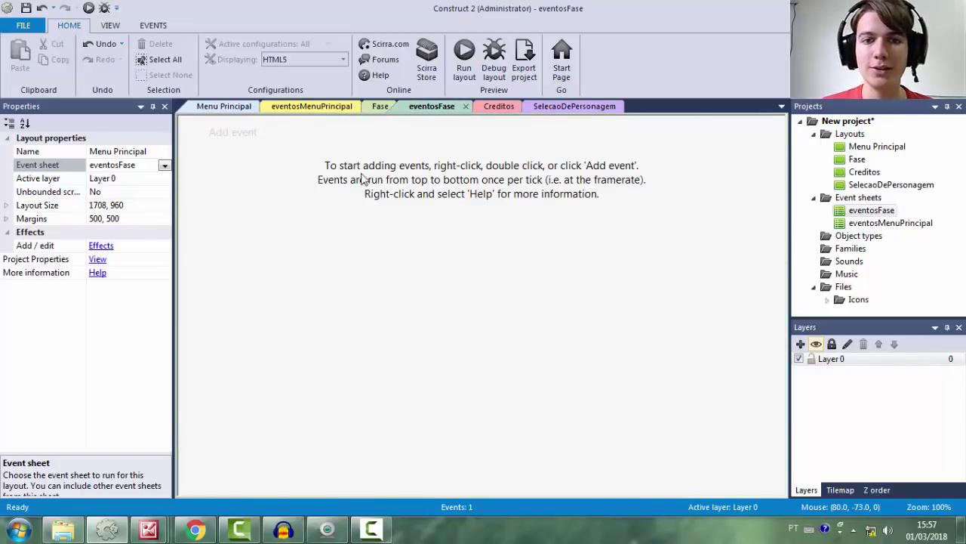
{"action": "key", "text": "ctrl+Tab"}
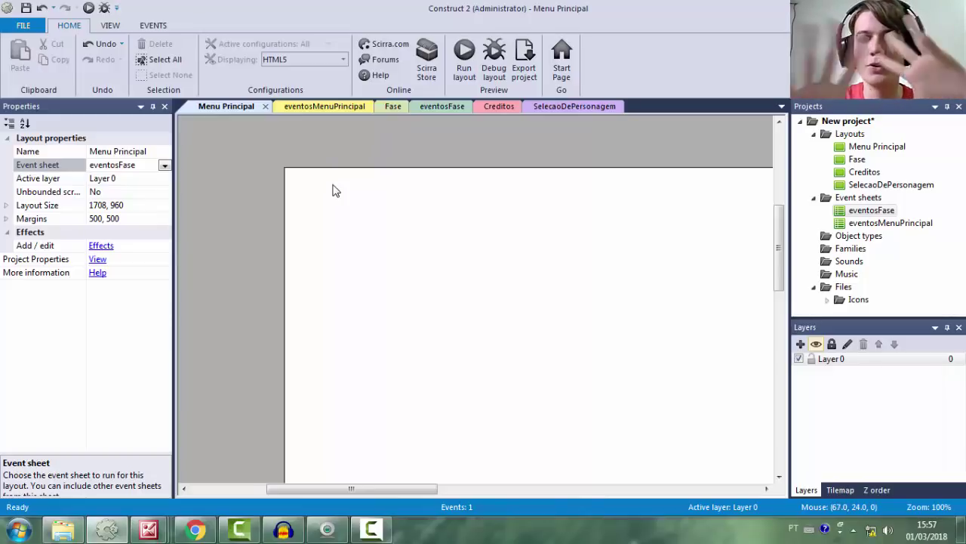
{"action": "left_click_drag", "start_coordinate": [275, 147], "coordinate": [585, 386]}
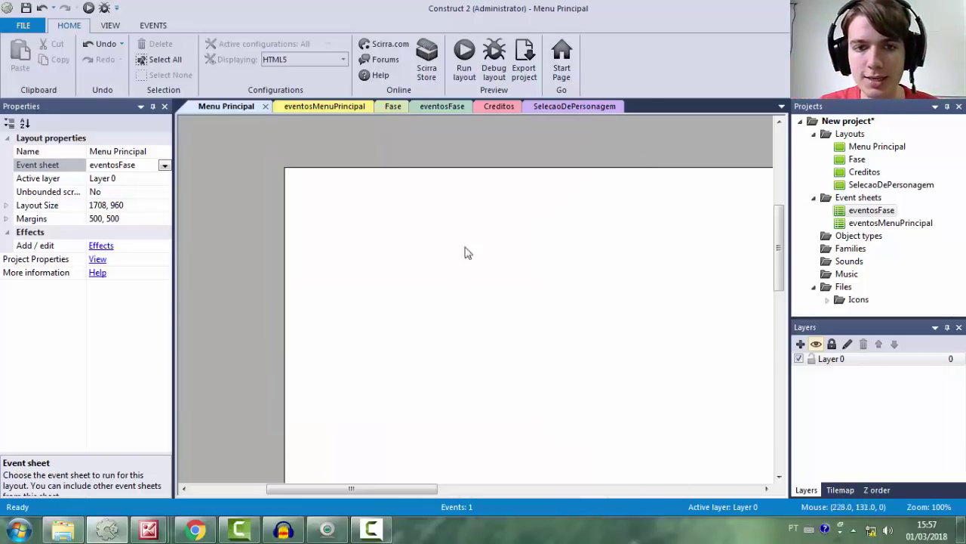
Set the Menu Principal layout's event sheet back to eventosMenuPrincipal and review the layout alongside that sheet
{"action": "left_click", "coordinate": [327, 107]}
{"action": "left_click", "coordinate": [165, 168]}
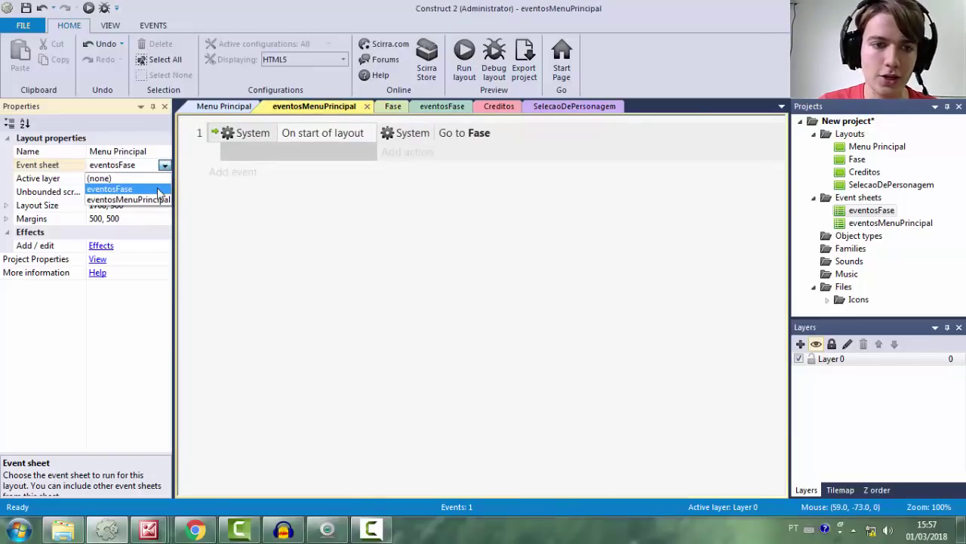
{"action": "left_click", "coordinate": [158, 201]}
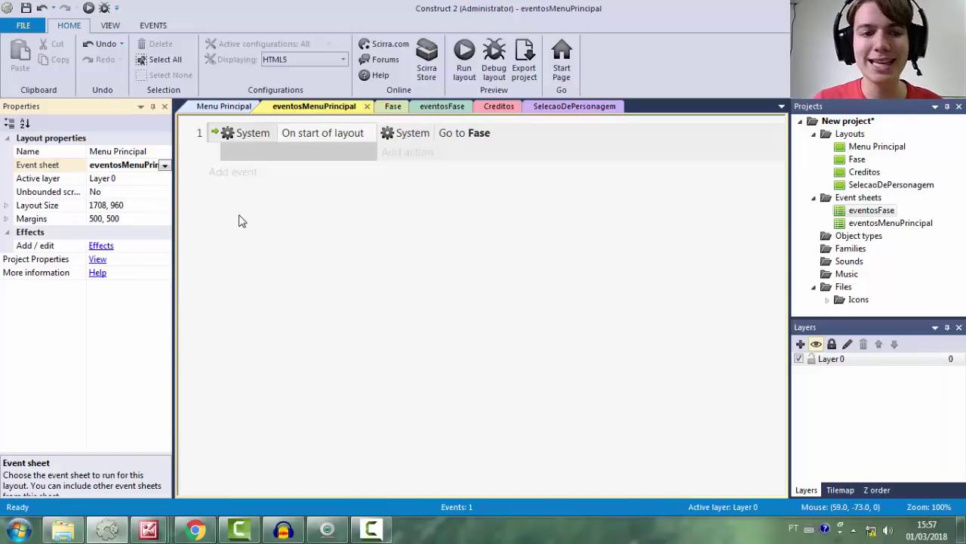
{"action": "left_click", "coordinate": [221, 108]}
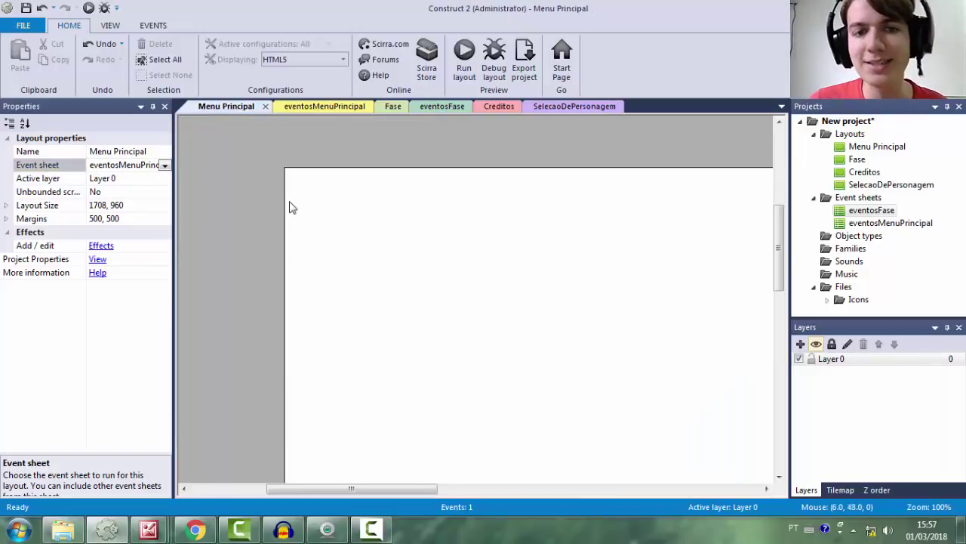
{"action": "left_click", "coordinate": [349, 110]}
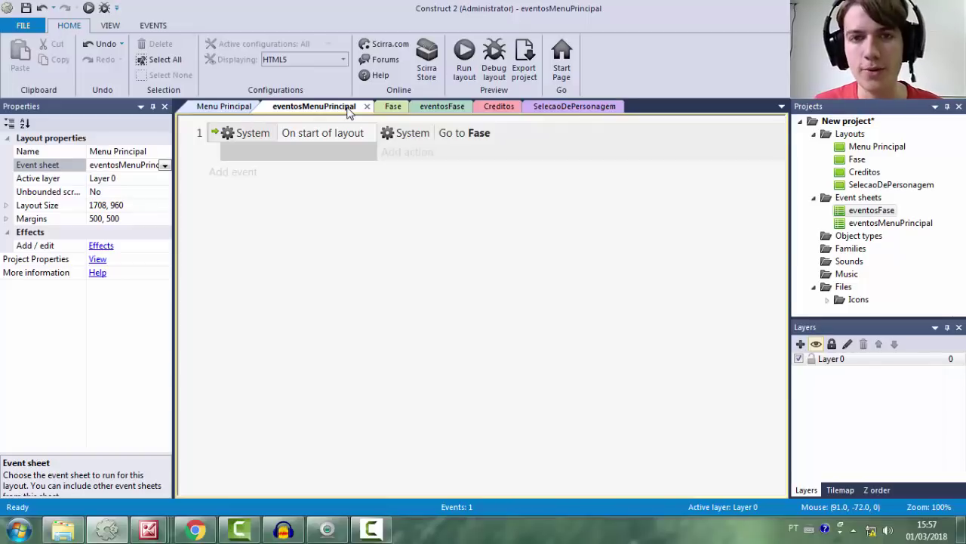
{"action": "left_click", "coordinate": [225, 107]}
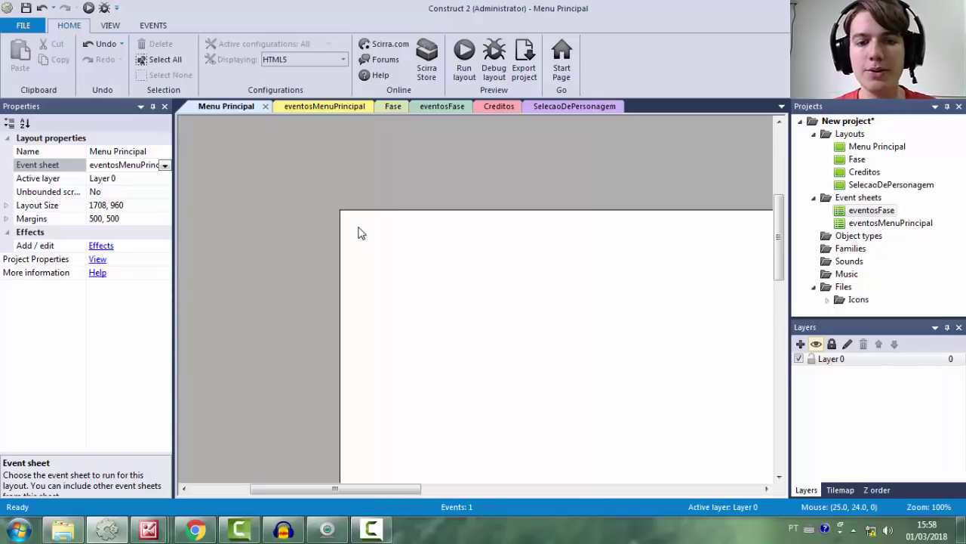
Compare the Menu Principal layout with the Mega Man X title screen and stage images in Microsoft Office Picture Manager
{"action": "mouse_move", "coordinate": [148, 531]}
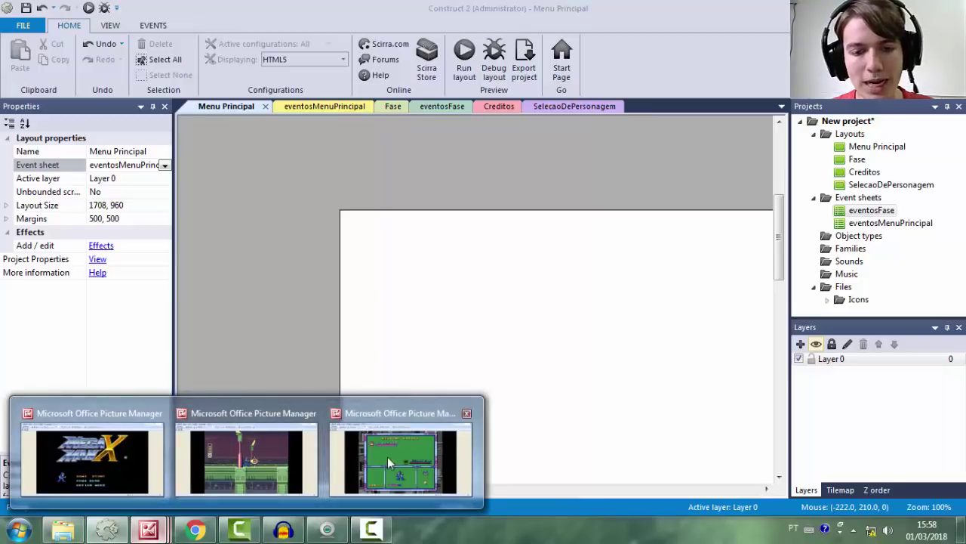
{"action": "left_click", "coordinate": [111, 460]}
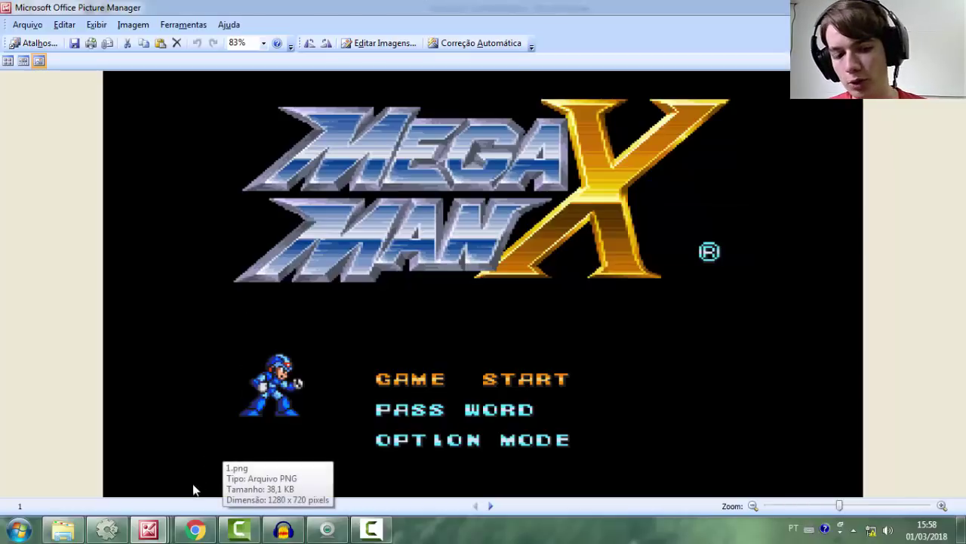
{"action": "left_click", "coordinate": [106, 528]}
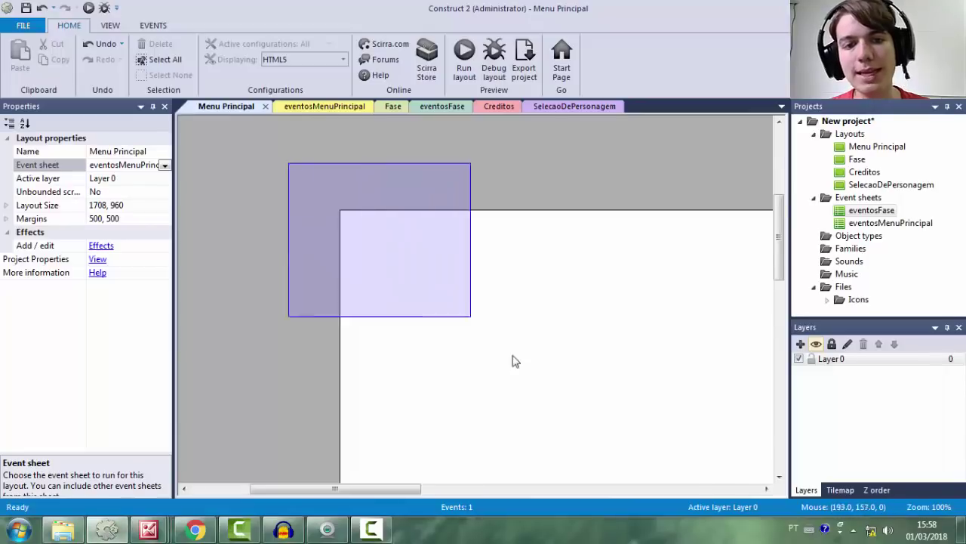
{"action": "left_click", "coordinate": [877, 151]}
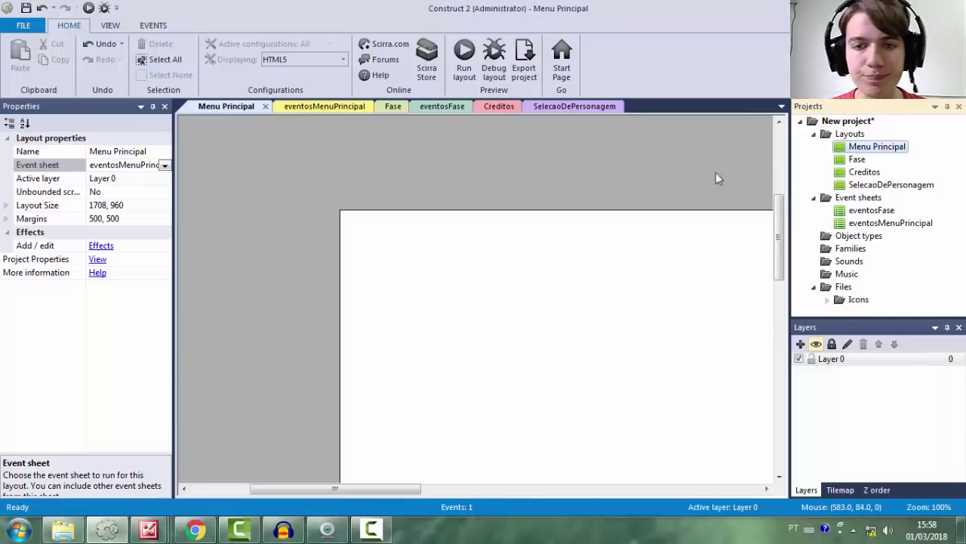
{"action": "mouse_move", "coordinate": [148, 529]}
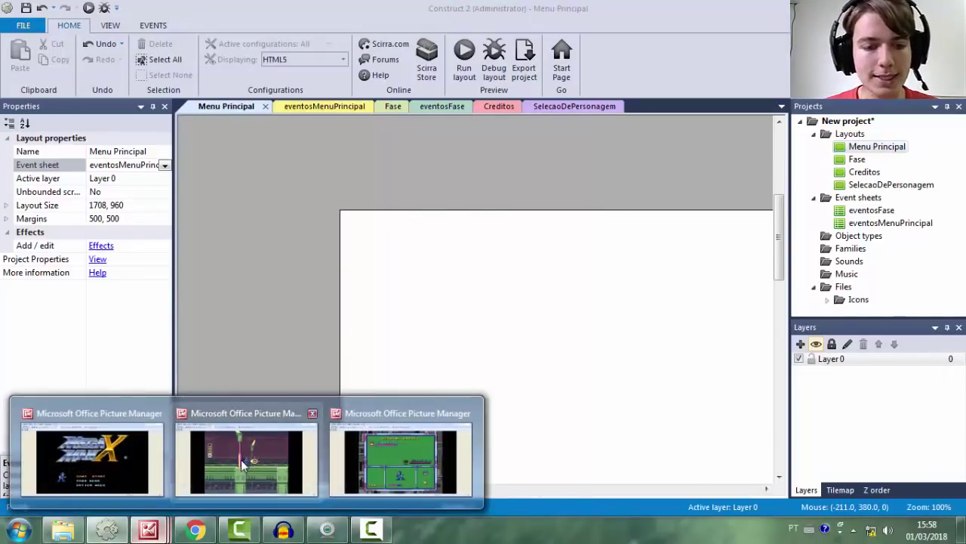
{"action": "left_click", "coordinate": [240, 459]}
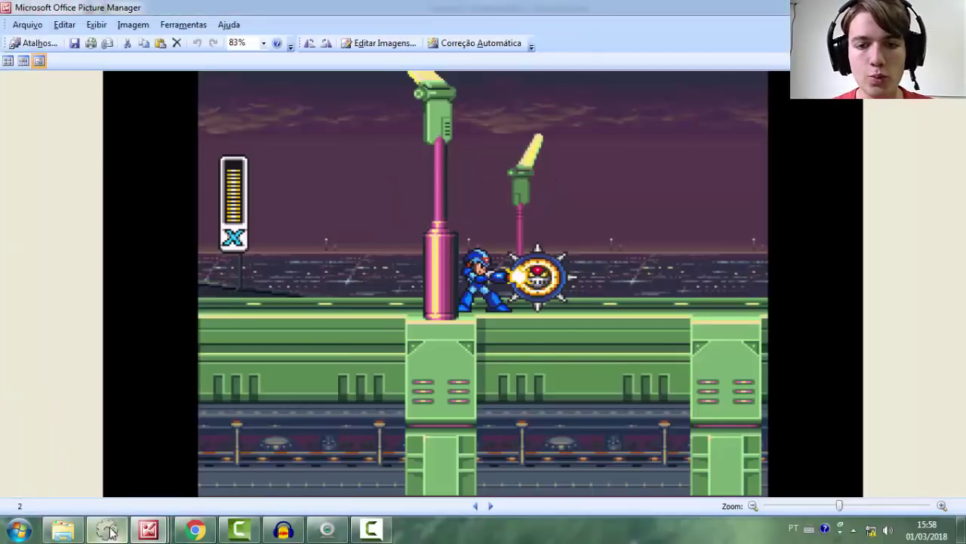
{"action": "mouse_move", "coordinate": [109, 531]}
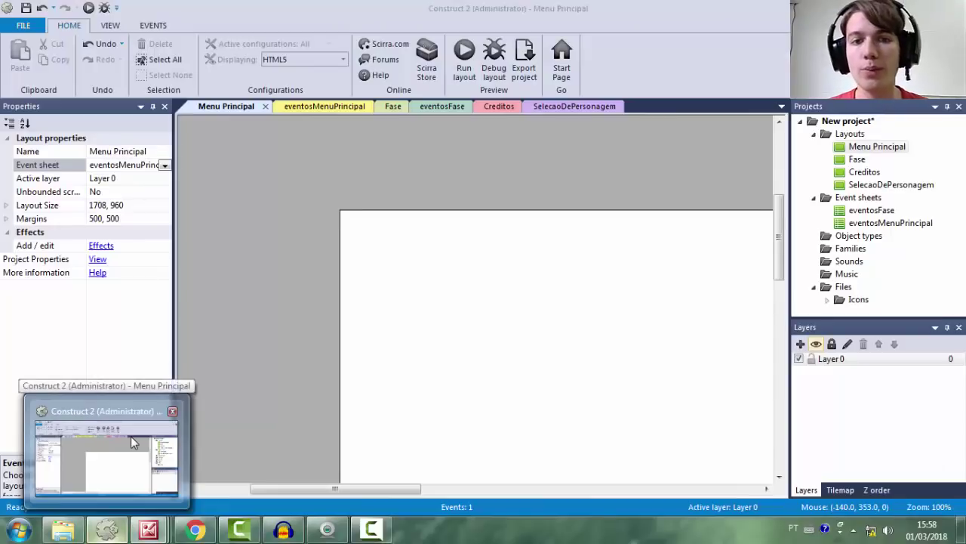
{"action": "left_click", "coordinate": [130, 435]}
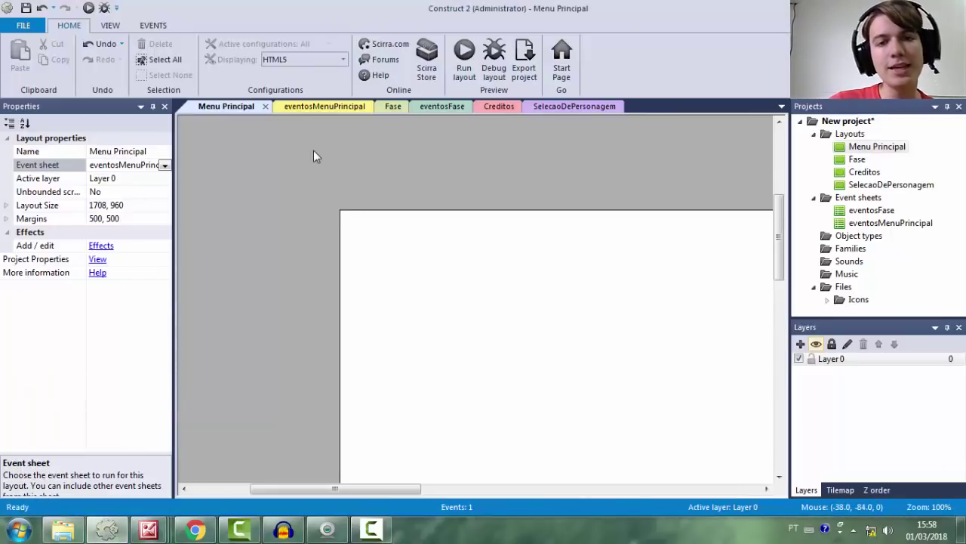
Review the Fase layout, the event in eventosMenuPrincipal and the Menu Principal layout it starts from
{"action": "left_click", "coordinate": [396, 108]}
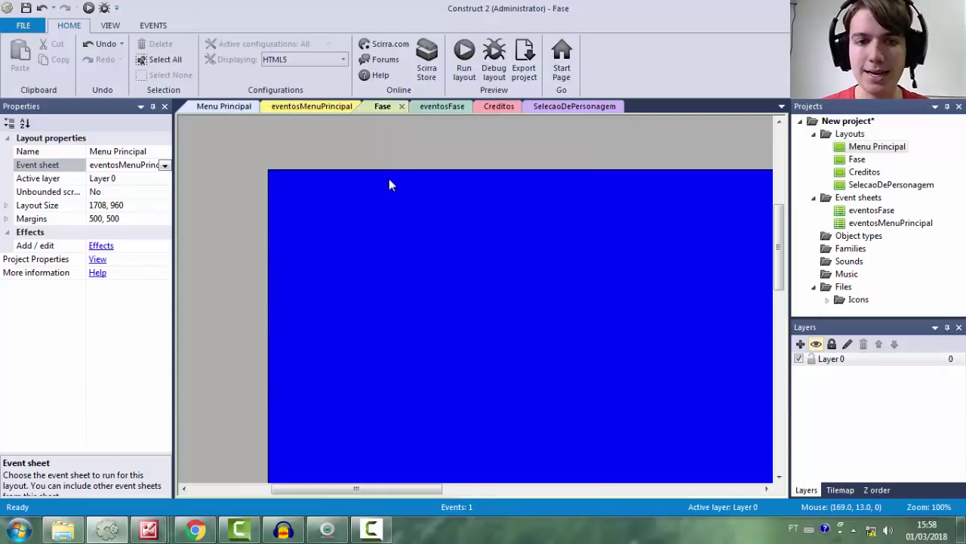
{"action": "left_click", "coordinate": [312, 108]}
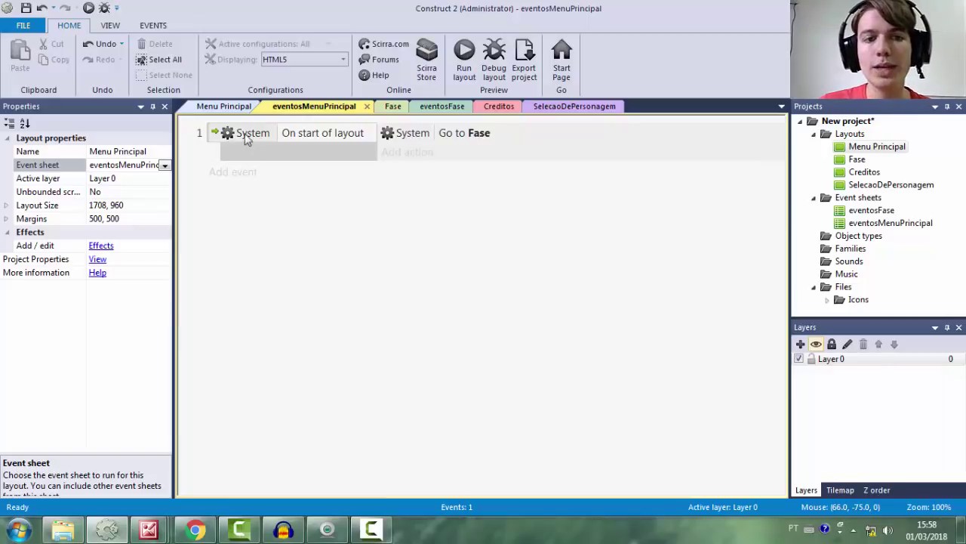
{"action": "left_click", "coordinate": [221, 106]}
{"action": "left_click_drag", "start_coordinate": [316, 172], "coordinate": [526, 429]}
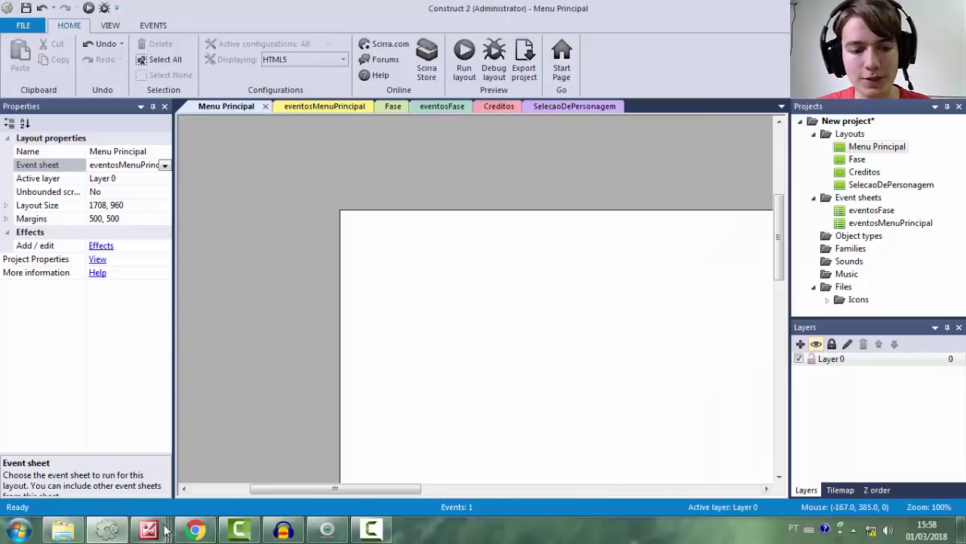
View the Mega Man X title screen image in Picture Manager again, and return to Construct 2's Fase layout
{"action": "mouse_move", "coordinate": [148, 530]}
{"action": "left_click", "coordinate": [76, 457]}
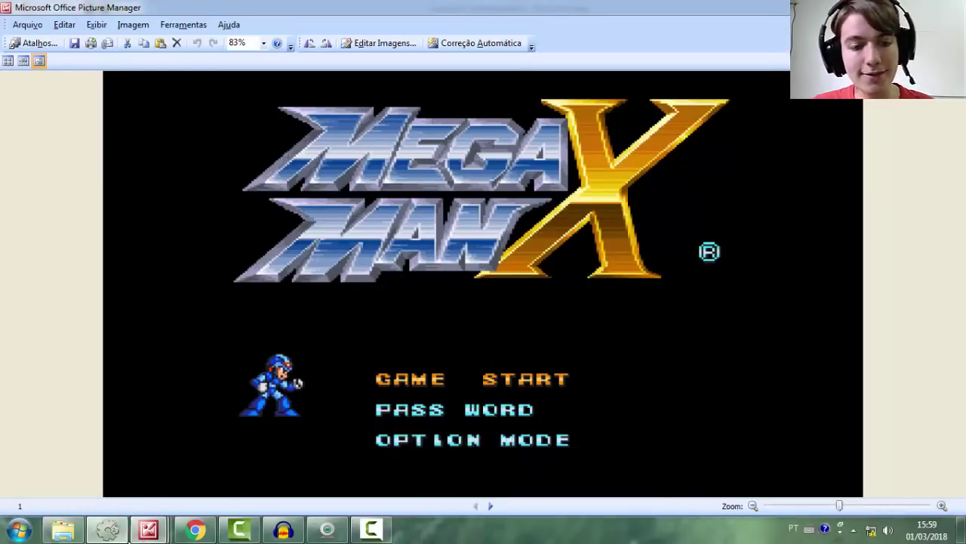
{"action": "left_click", "coordinate": [109, 530]}
{"action": "left_click", "coordinate": [384, 108]}
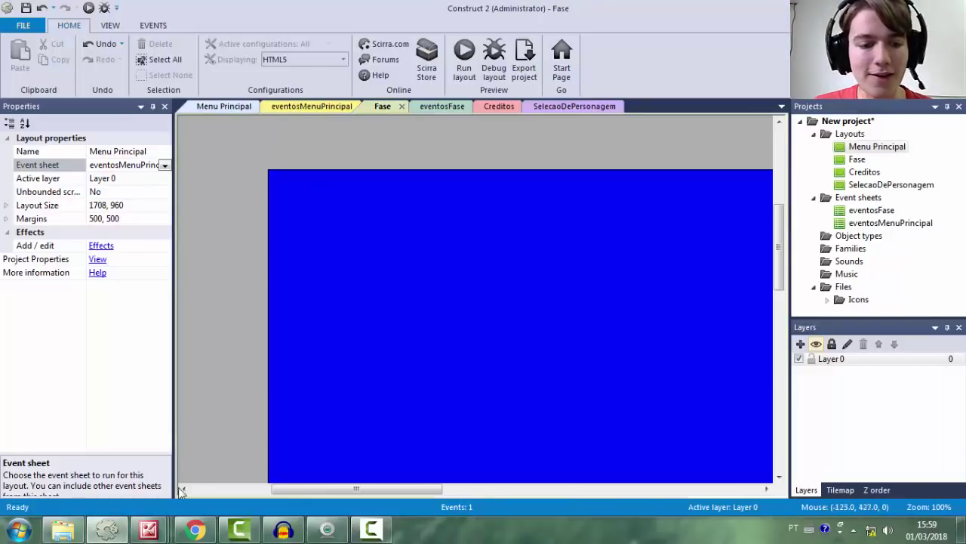
View the Mega Man X stage image in Picture Manager, and review Construct 2's eventosFase sheet and Fase layout against it
{"action": "mouse_move", "coordinate": [148, 530]}
{"action": "left_click", "coordinate": [257, 468]}
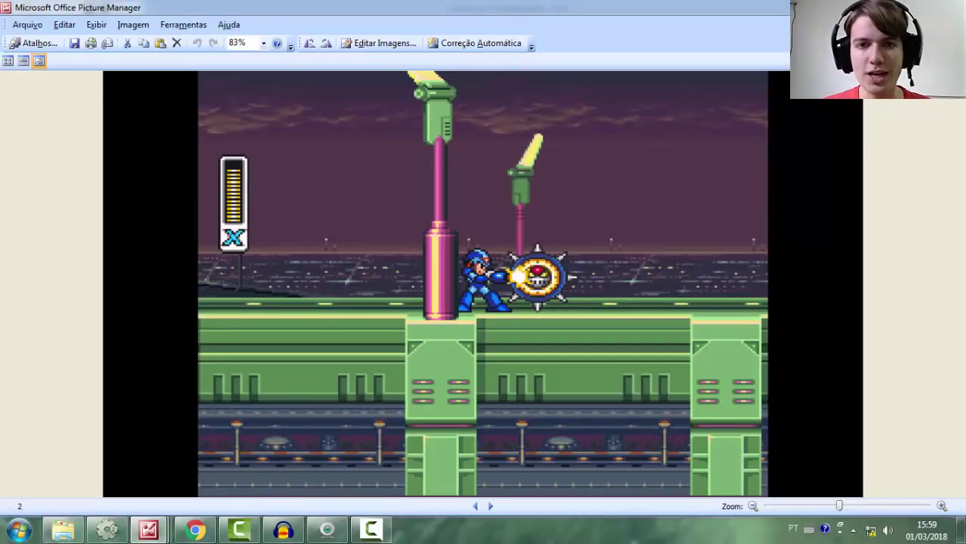
{"action": "left_click", "coordinate": [106, 530]}
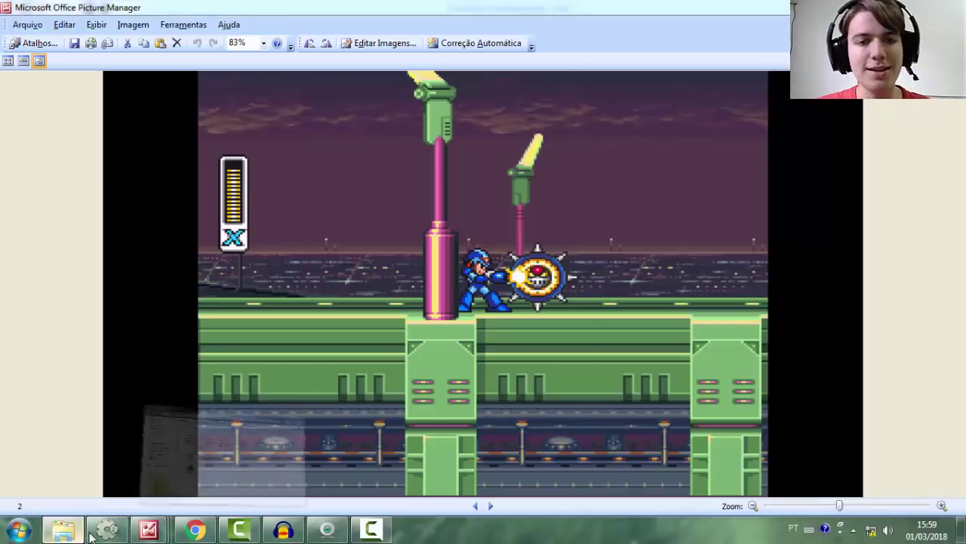
{"action": "left_click", "coordinate": [442, 107]}
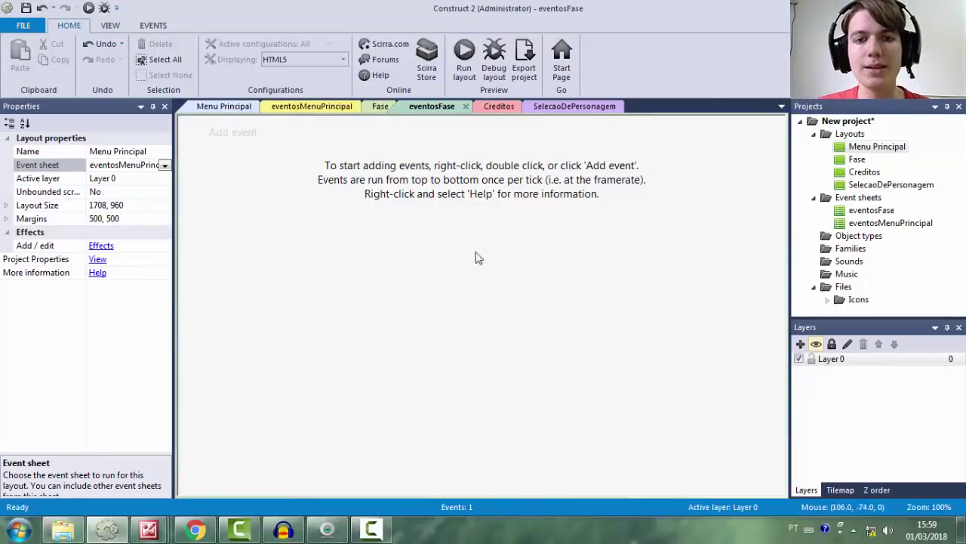
{"action": "left_click", "coordinate": [382, 107]}
{"action": "left_click", "coordinate": [446, 107]}
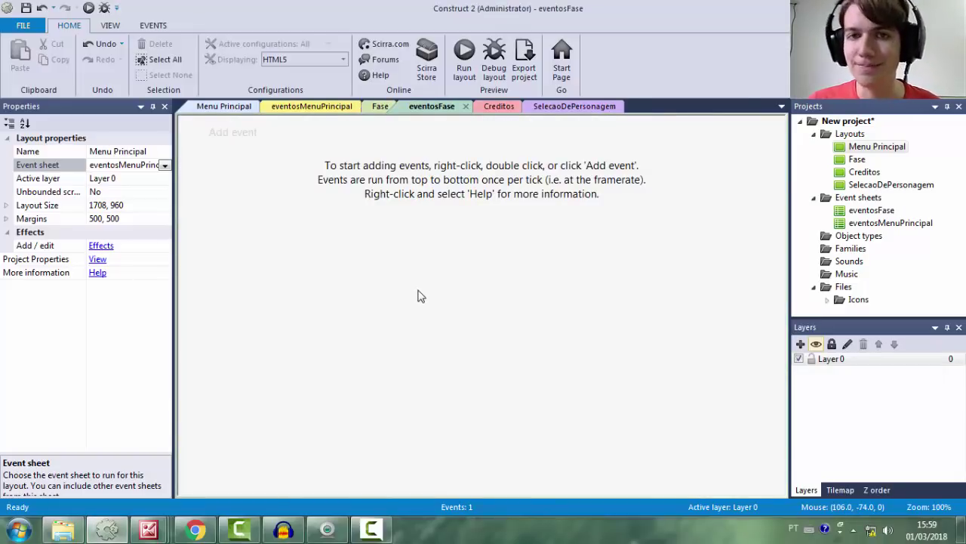
Open the Menu Principal layout and compare it with the Mega Man X title screen and stage images in Picture Manager
{"action": "left_click", "coordinate": [243, 110]}
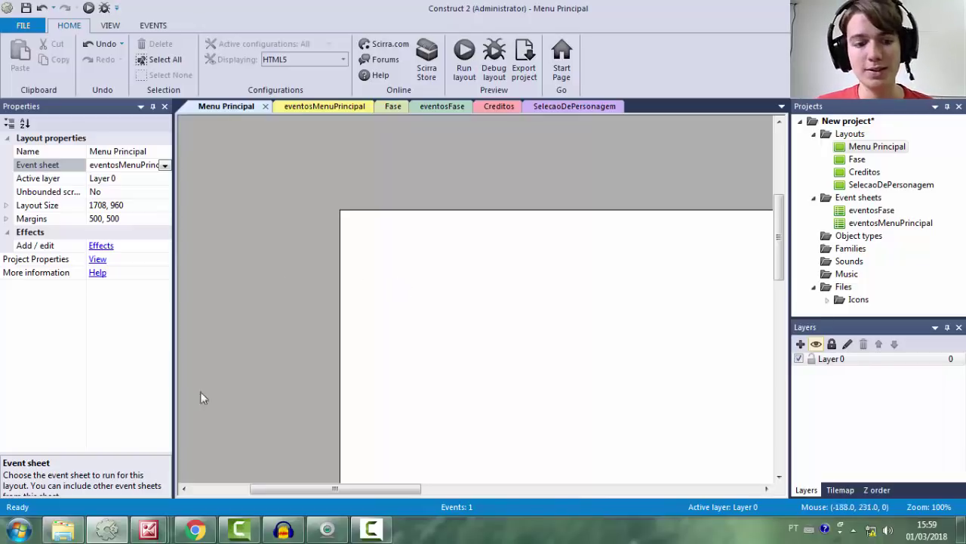
{"action": "left_click", "coordinate": [148, 530]}
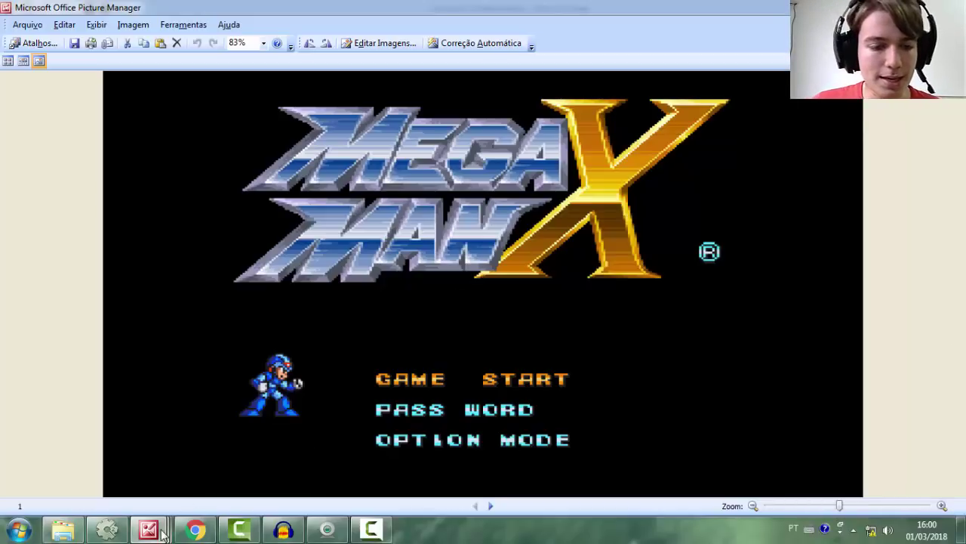
{"action": "mouse_move", "coordinate": [151, 529]}
{"action": "left_click", "coordinate": [221, 475]}
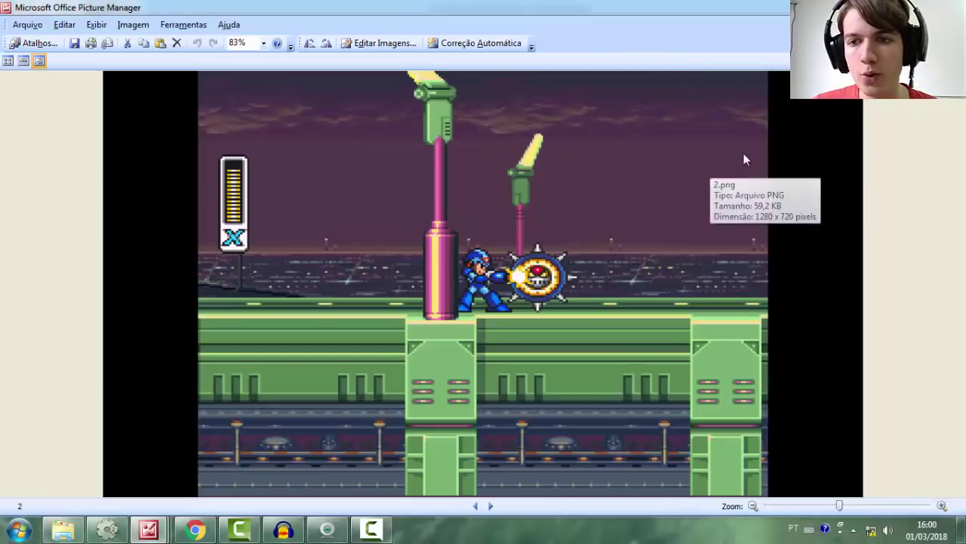
{"action": "mouse_move", "coordinate": [166, 528]}
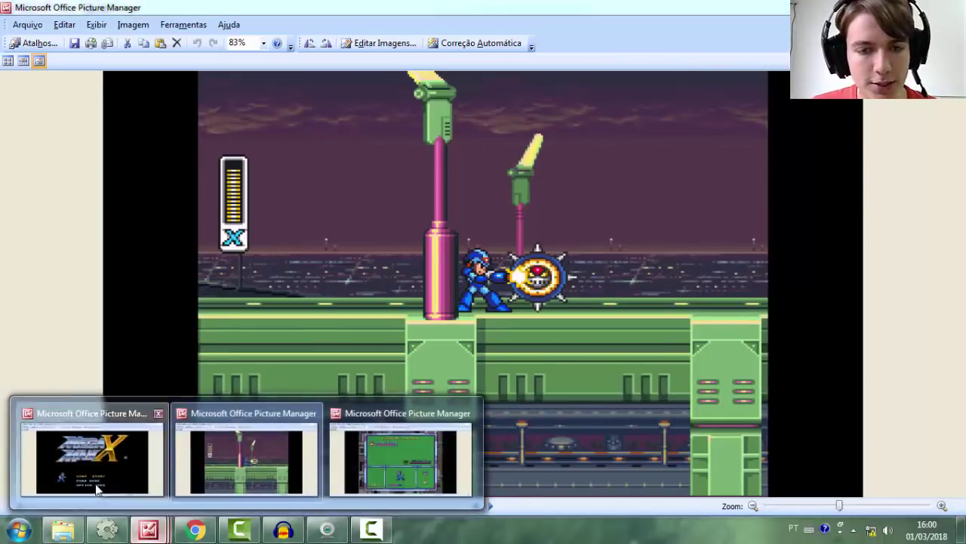
{"action": "left_click", "coordinate": [91, 456]}
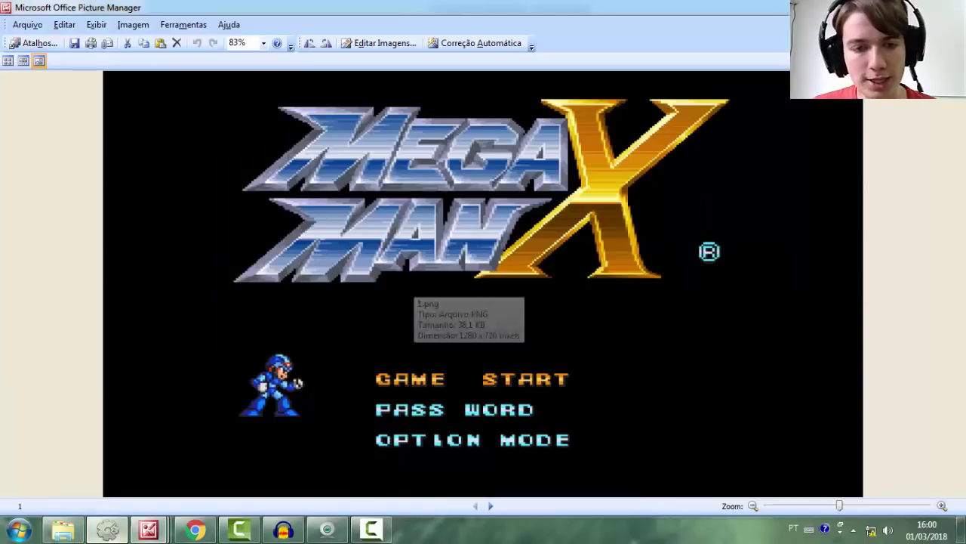
Switch to Construct 2, try a black (0, 0, 0) background color on Menu Principal's Layer 0, and undo the change
{"action": "left_click", "coordinate": [106, 529]}
{"action": "left_click", "coordinate": [867, 362]}
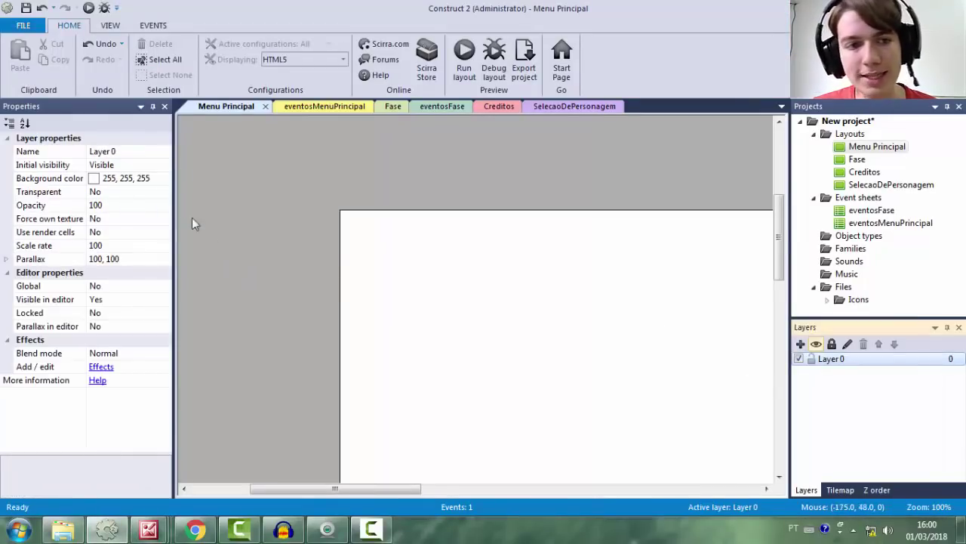
{"action": "left_click", "coordinate": [151, 178]}
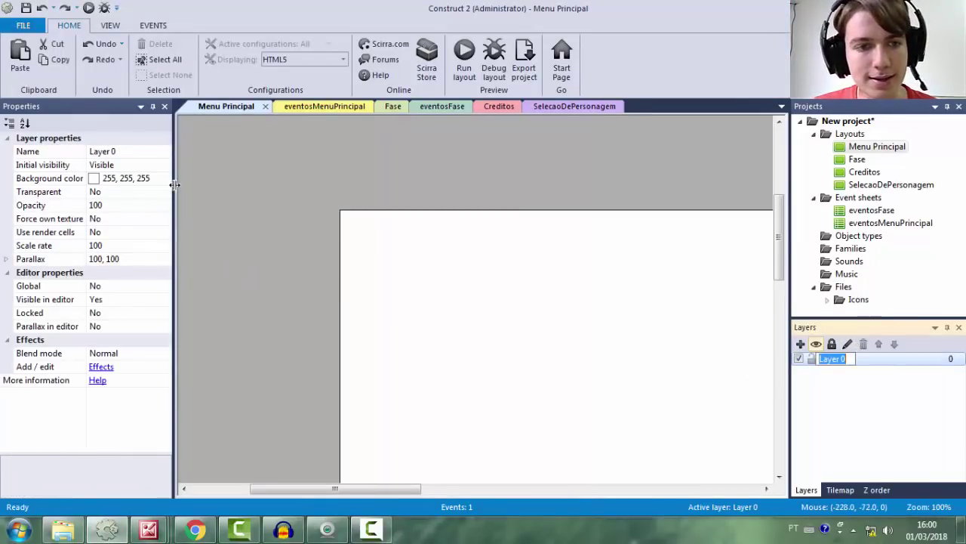
{"action": "left_click", "coordinate": [165, 179]}
{"action": "left_click", "coordinate": [96, 193]}
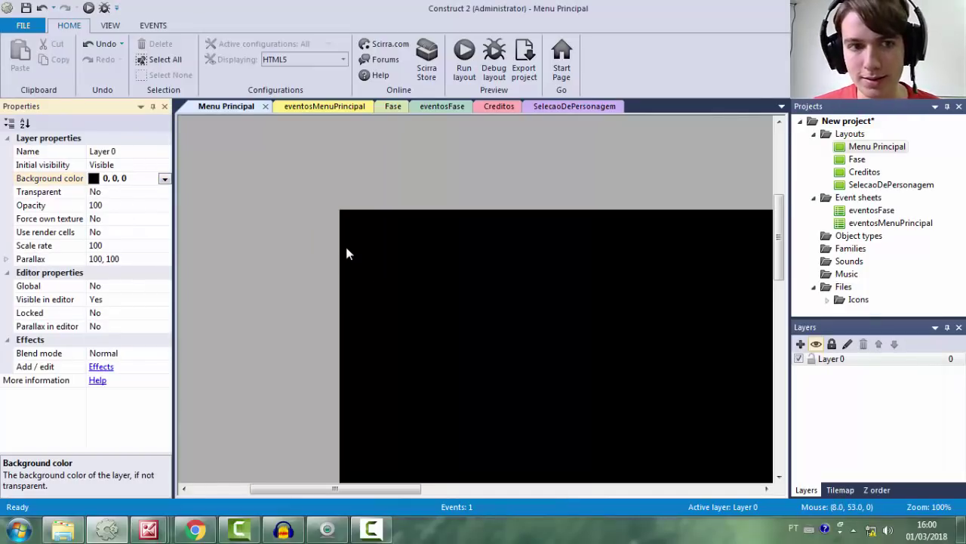
{"action": "key", "text": "ctrl+z"}
{"action": "left_click", "coordinate": [265, 304]}
Switch to Picture Manager and view the Mega Man X title screen image followed by the stage image
{"action": "mouse_move", "coordinate": [149, 530]}
{"action": "left_click", "coordinate": [91, 457]}
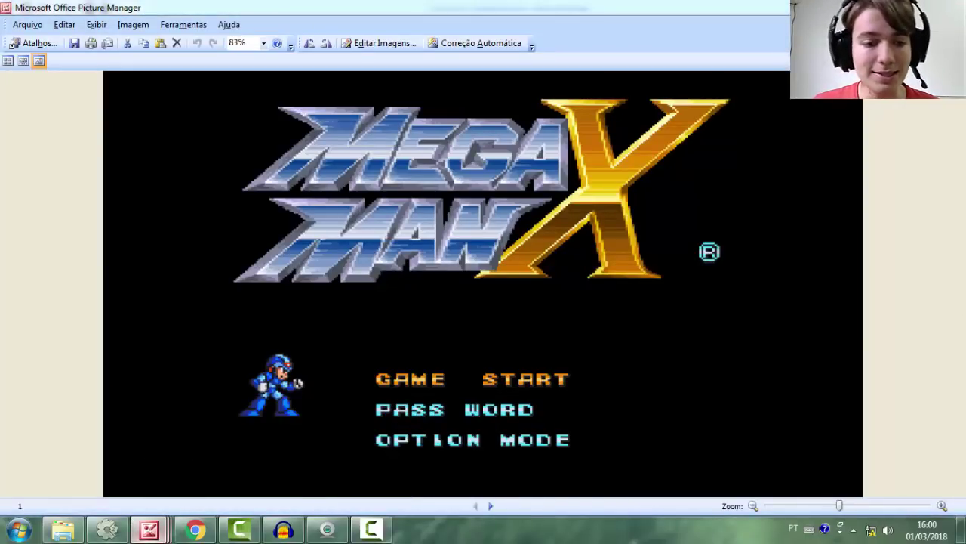
{"action": "key", "text": "Right"}
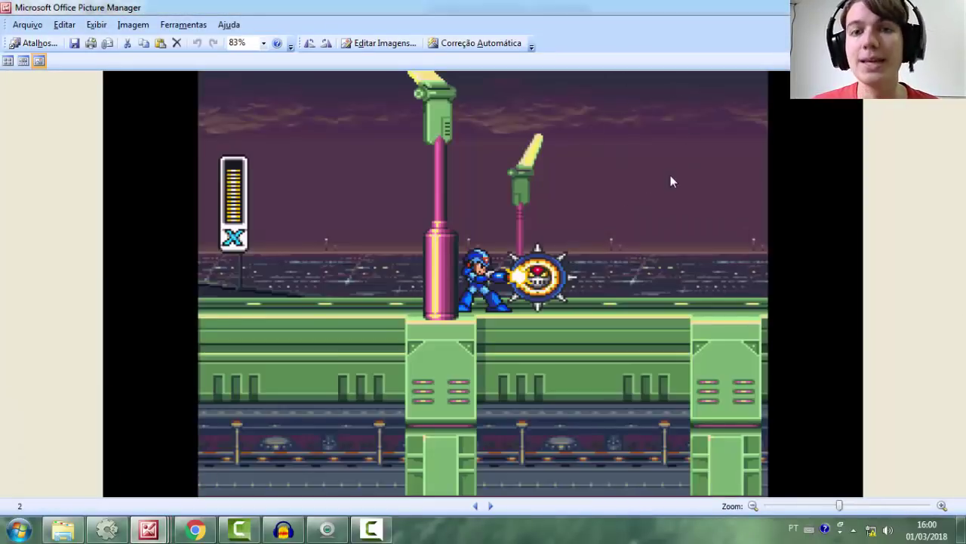
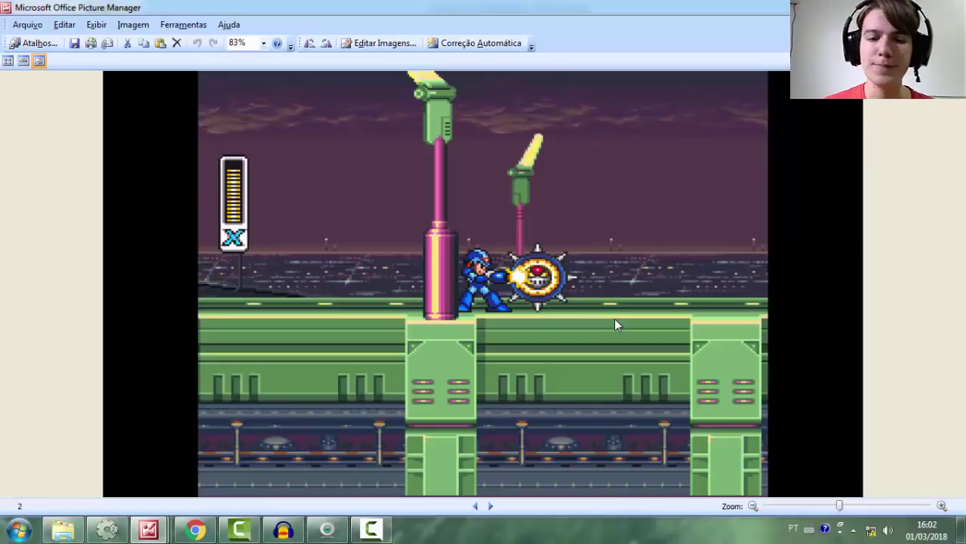
Return to Construct 2's Menu Principal layout and compare it with the Mega Man X title screen image
{"action": "left_click", "coordinate": [106, 530]}
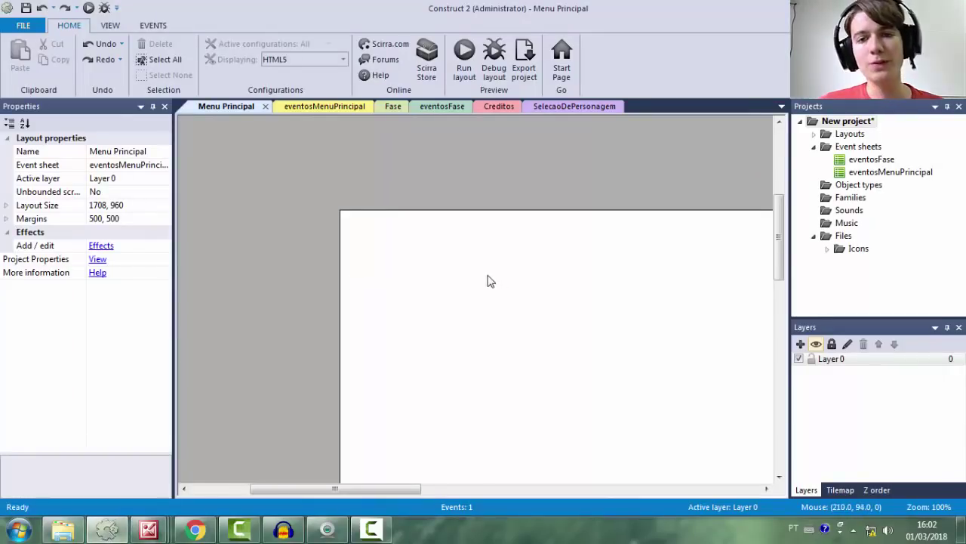
{"action": "middle_click_drag", "start_coordinate": [475, 304], "coordinate": [406, 235]}
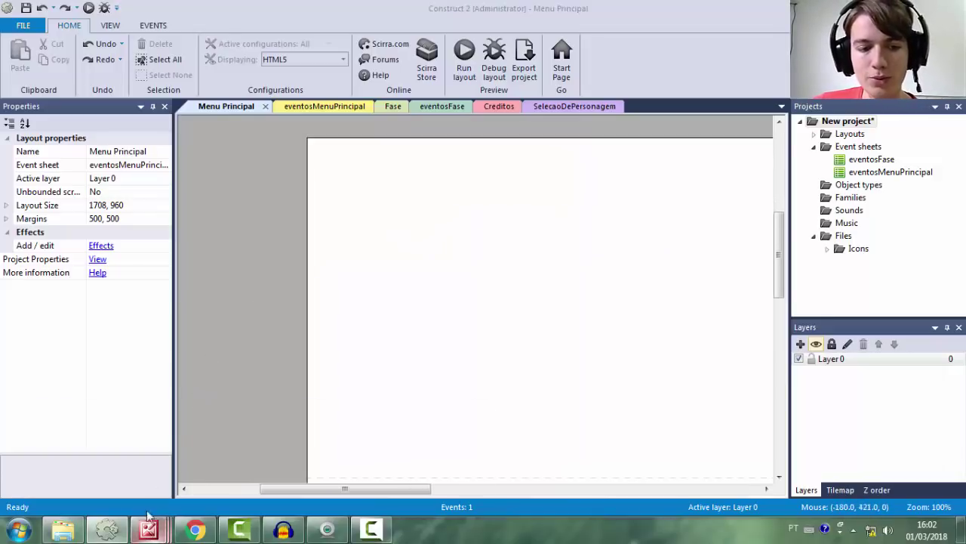
{"action": "left_click", "coordinate": [148, 530]}
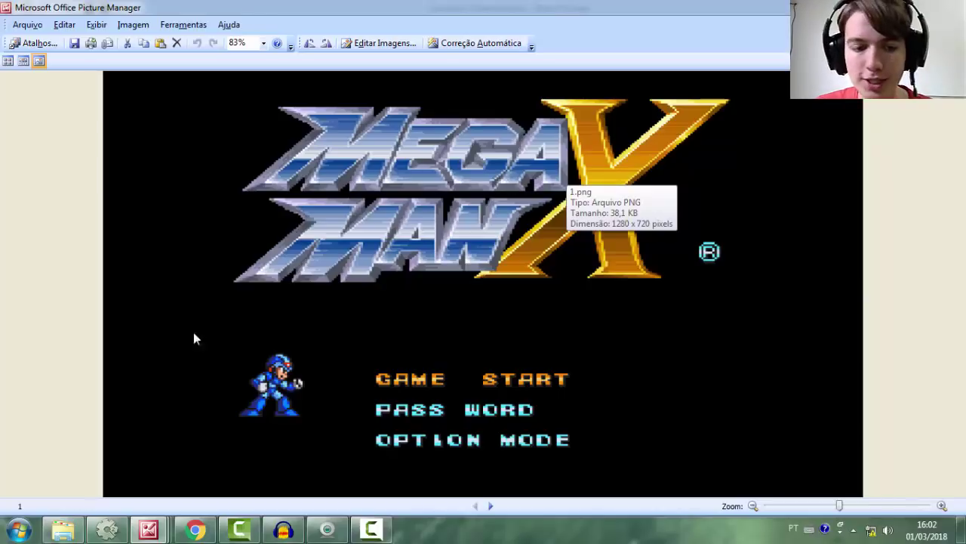
{"action": "left_click", "coordinate": [116, 530]}
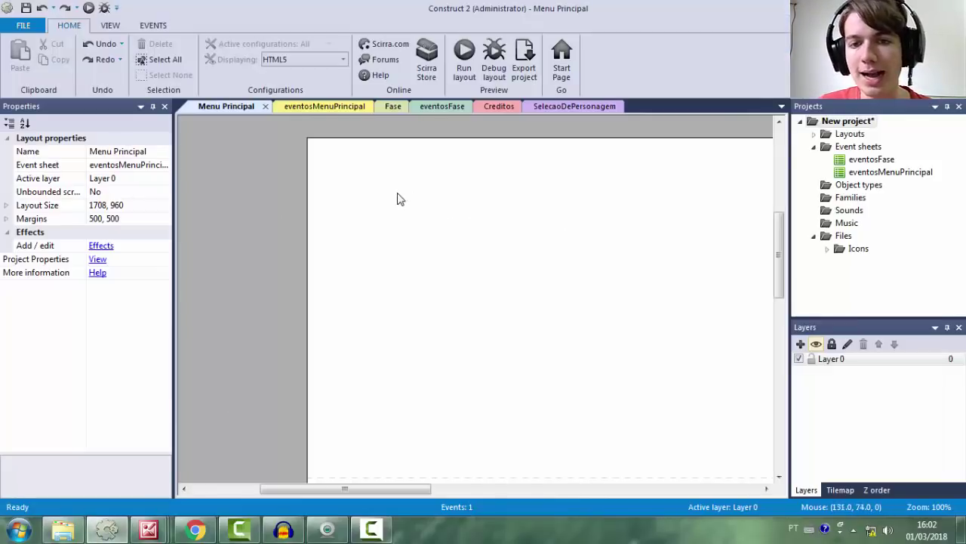
{"action": "left_click", "coordinate": [148, 530]}
{"action": "left_click", "coordinate": [151, 457]}
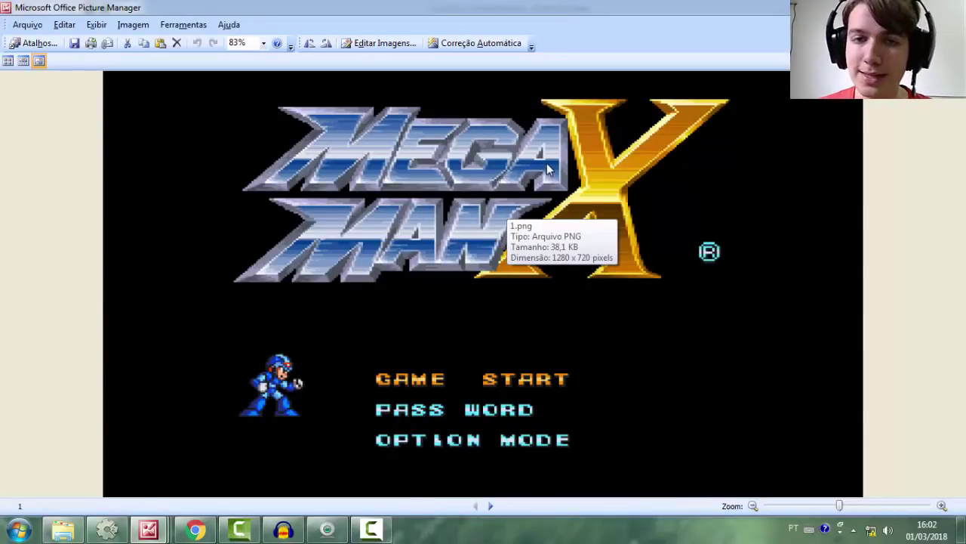
Switch to Construct 2 and review the event in eventosMenuPrincipal and the Menu Principal layout's Event sheet property
{"action": "key", "text": "alt+Tab"}
{"action": "left_click", "coordinate": [314, 107]}
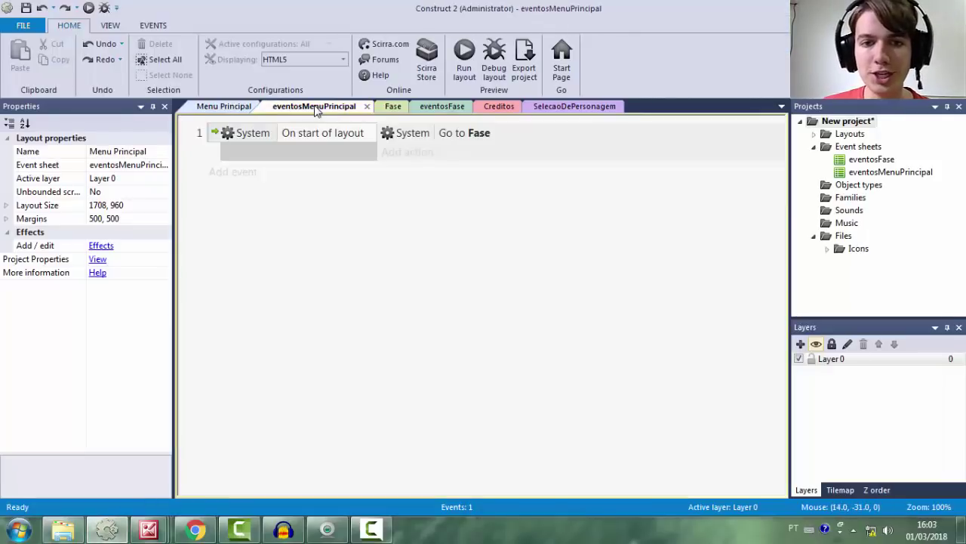
{"action": "left_click", "coordinate": [212, 108]}
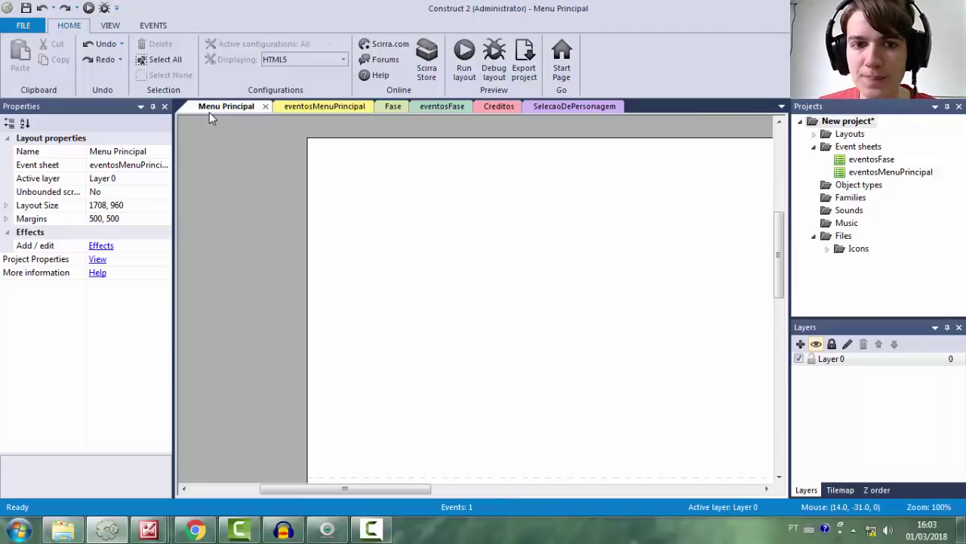
{"action": "left_click", "coordinate": [317, 107]}
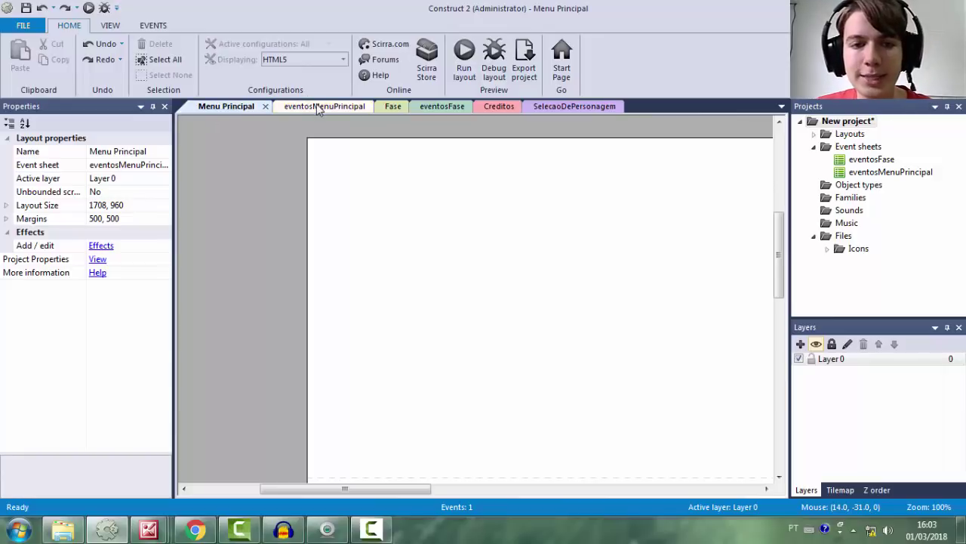
{"action": "left_click", "coordinate": [260, 107]}
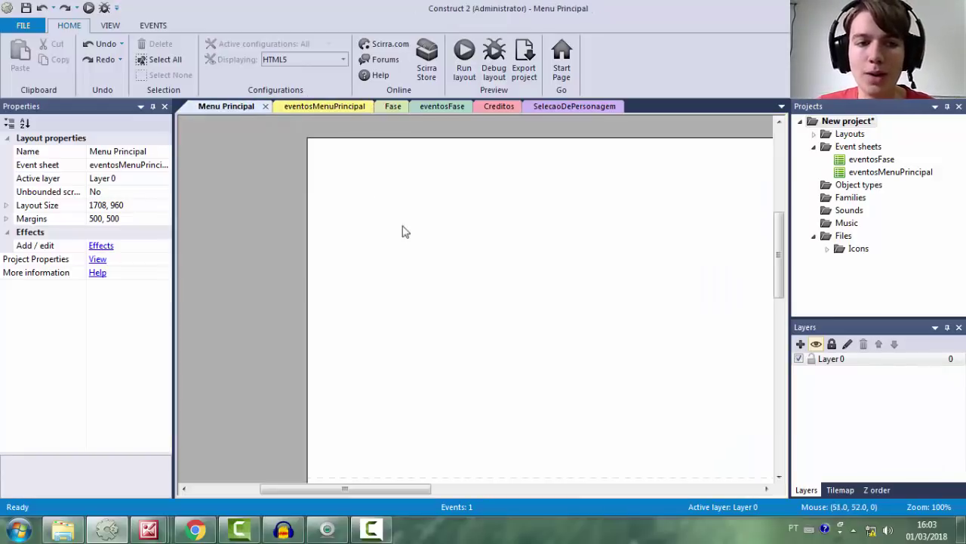
{"action": "left_click", "coordinate": [74, 166]}
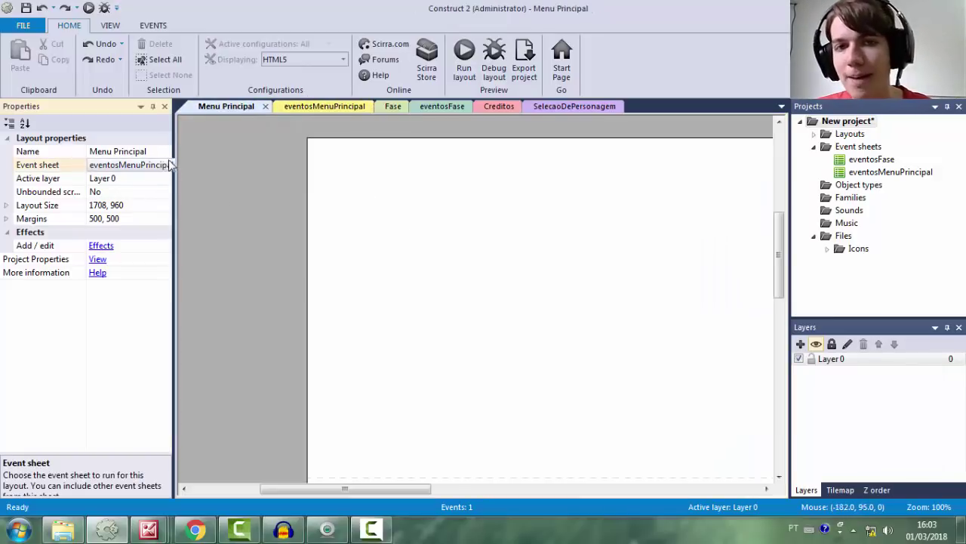
{"action": "left_click", "coordinate": [336, 160]}
{"action": "middle_click_drag", "start_coordinate": [435, 182], "coordinate": [436, 189]}
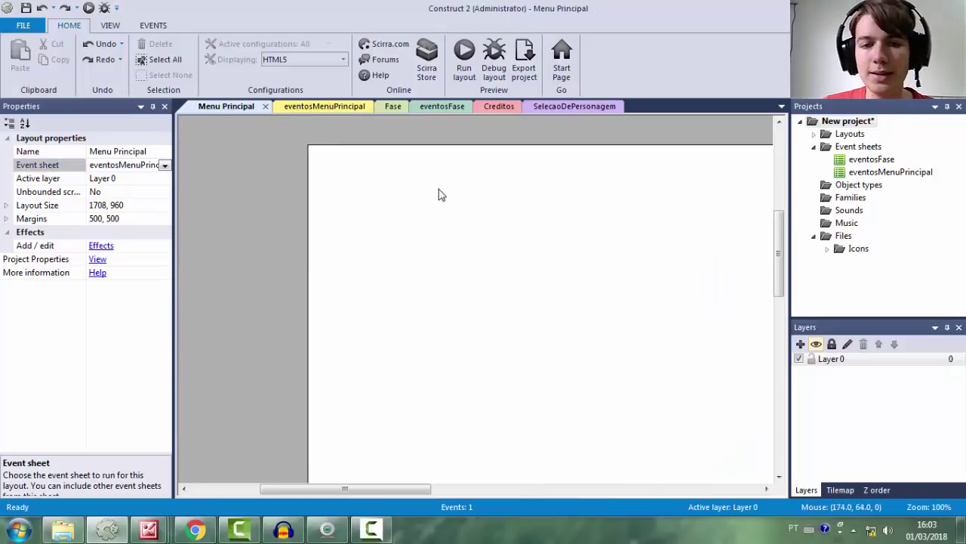
{"action": "double_click", "coordinate": [409, 197]}
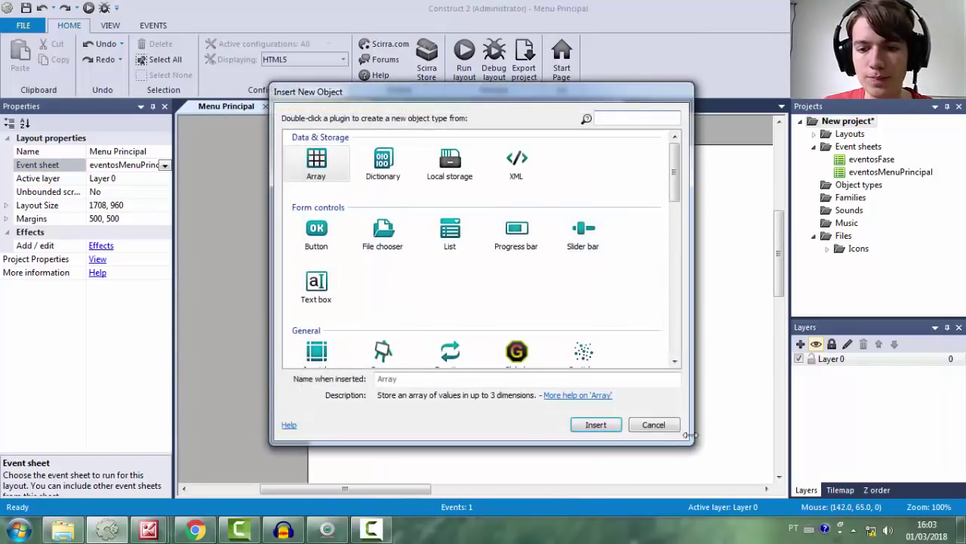
{"action": "key", "text": "Escape"}
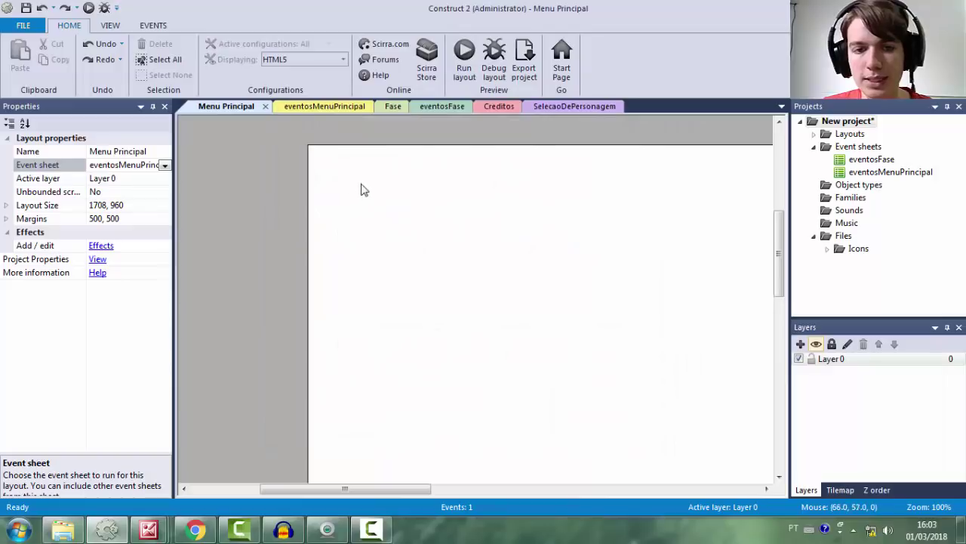
{"action": "double_click", "coordinate": [375, 199]}
{"action": "left_click", "coordinate": [650, 419]}
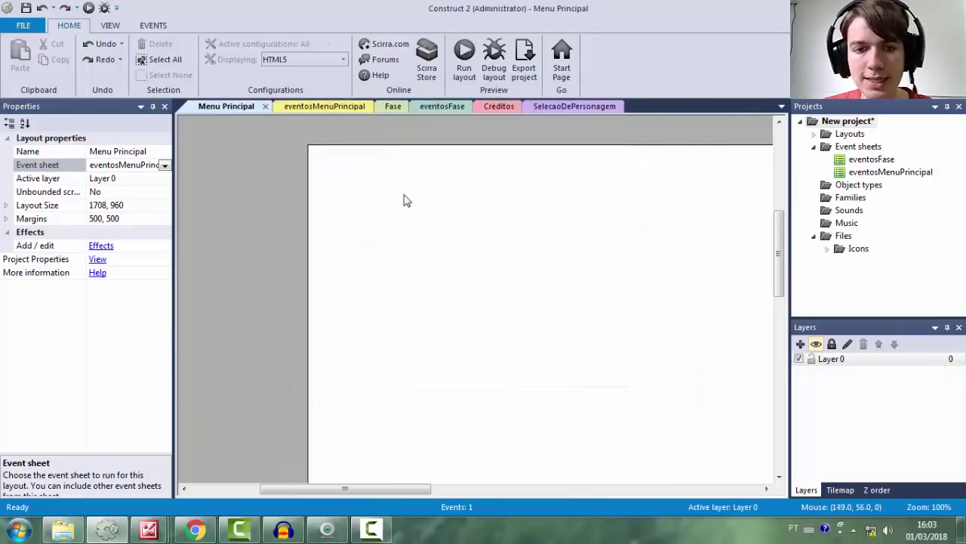
Start inserting a new object in the Menu Principal layout and select the Sprite object type
{"action": "right_click", "coordinate": [397, 204]}
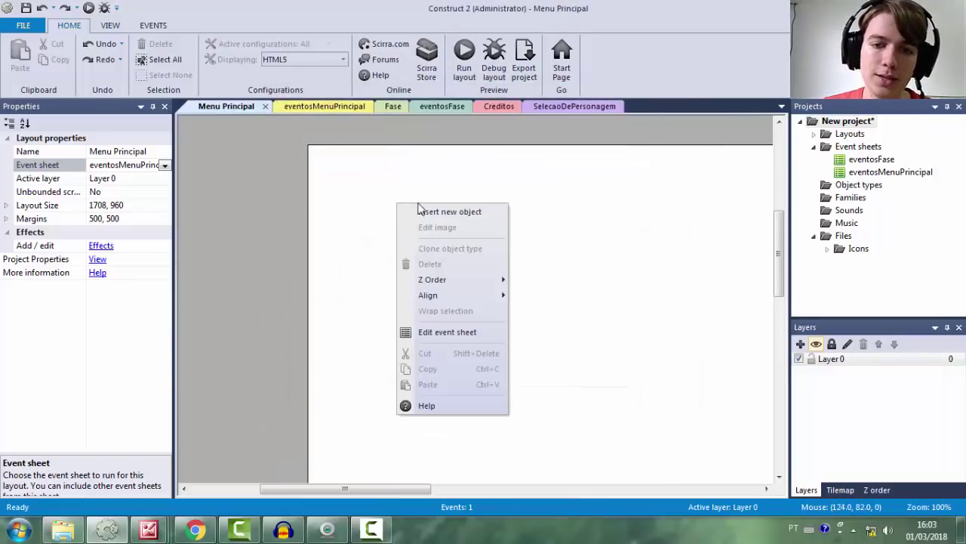
{"action": "left_click", "coordinate": [466, 216]}
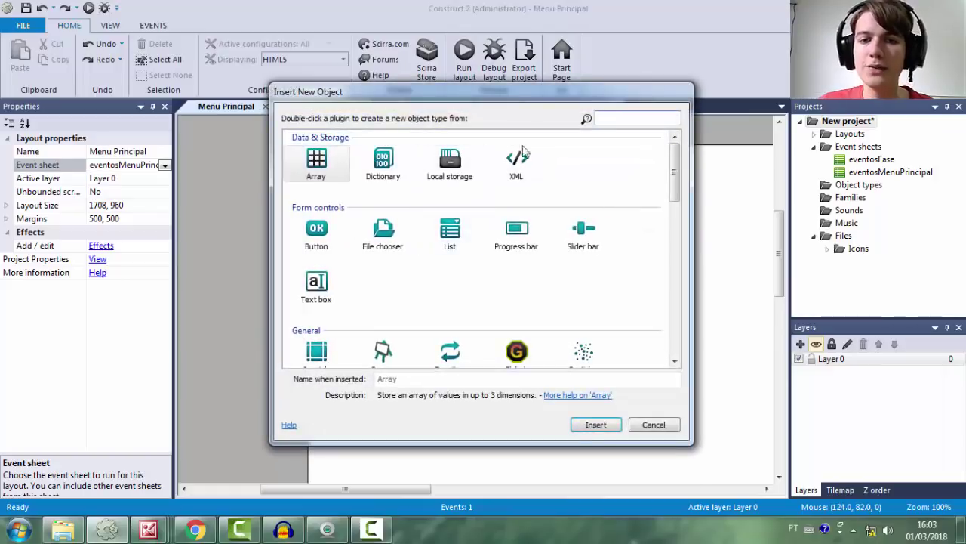
{"action": "left_click_drag", "start_coordinate": [674, 173], "coordinate": [657, 195]}
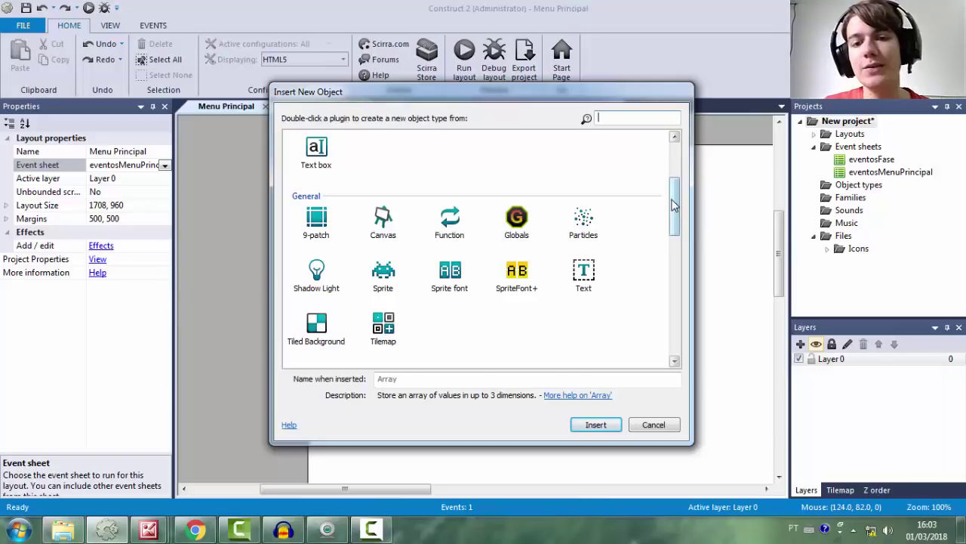
{"action": "mouse_move", "coordinate": [674, 205]}
{"action": "left_mouse_down"}
{"action": "mouse_move", "coordinate": [673, 156]}
{"action": "mouse_move", "coordinate": [687, 214]}
{"action": "left_mouse_up"}
{"action": "left_click", "coordinate": [397, 326]}
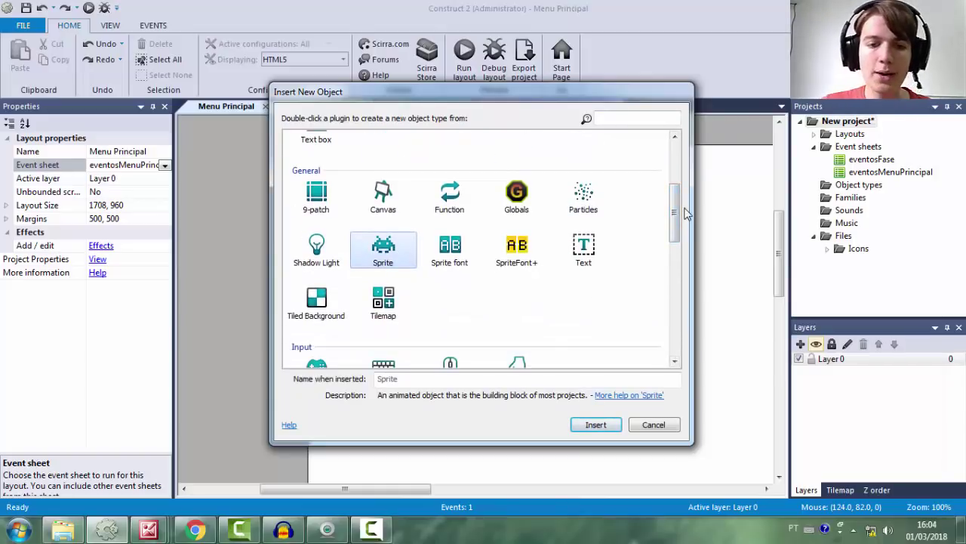
Switch to Picture Manager, view the Mega Man X title screen and stage images, and return to Construct 2
{"action": "left_click", "coordinate": [170, 526]}
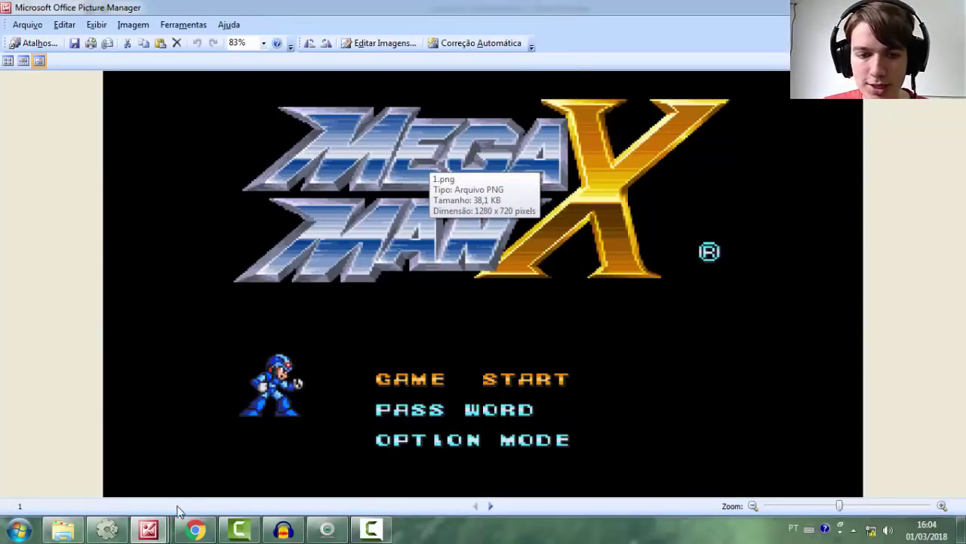
{"action": "key", "text": "Right"}
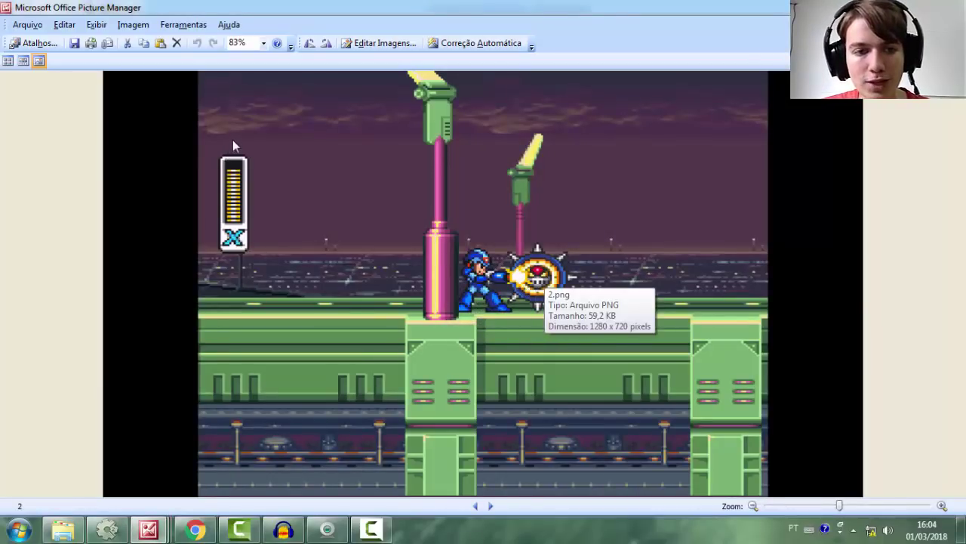
{"action": "left_click", "coordinate": [131, 531]}
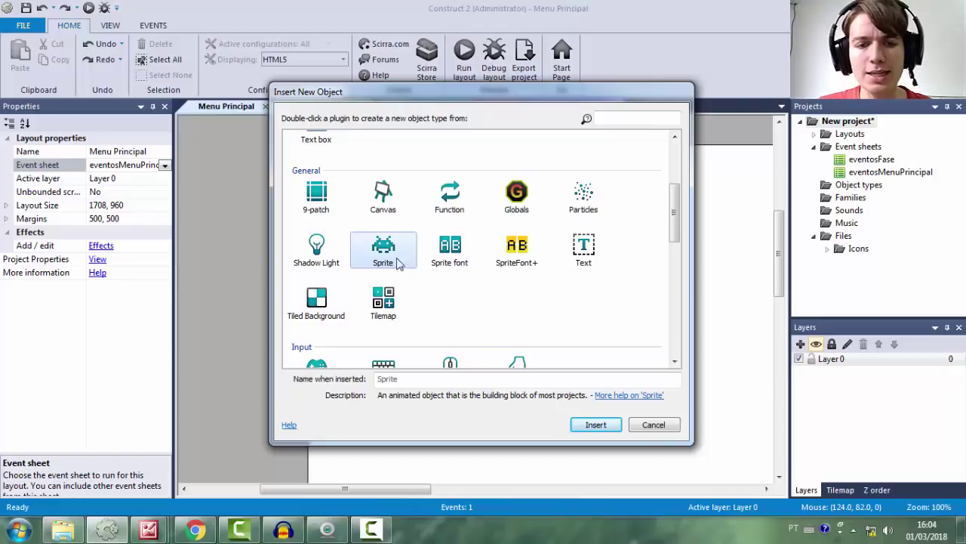
Name the new Sprite object NewGame and insert it near the upper-left corner of the Menu Principal layout, at about 119, 95
{"action": "left_click", "coordinate": [436, 381]}
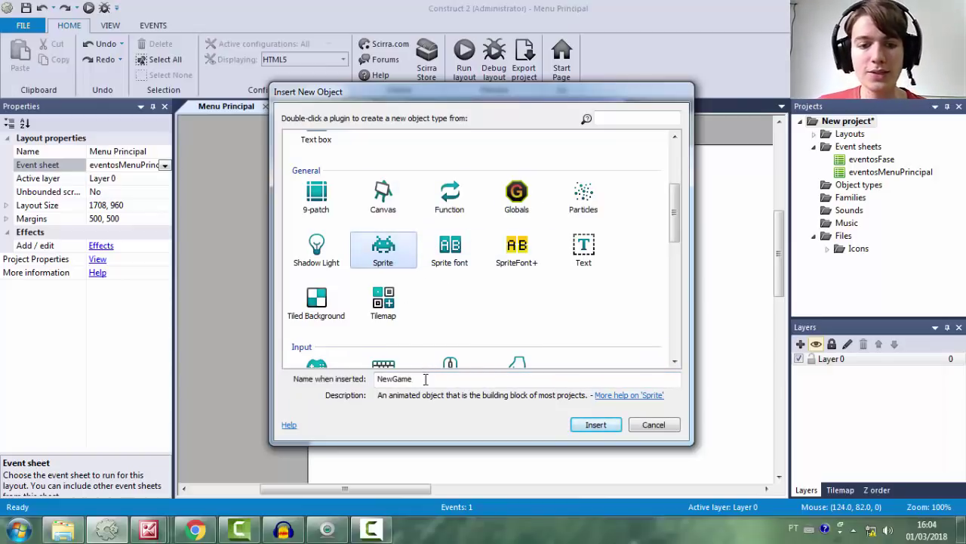
{"action": "left_click_drag", "start_coordinate": [429, 379], "coordinate": [449, 378]}
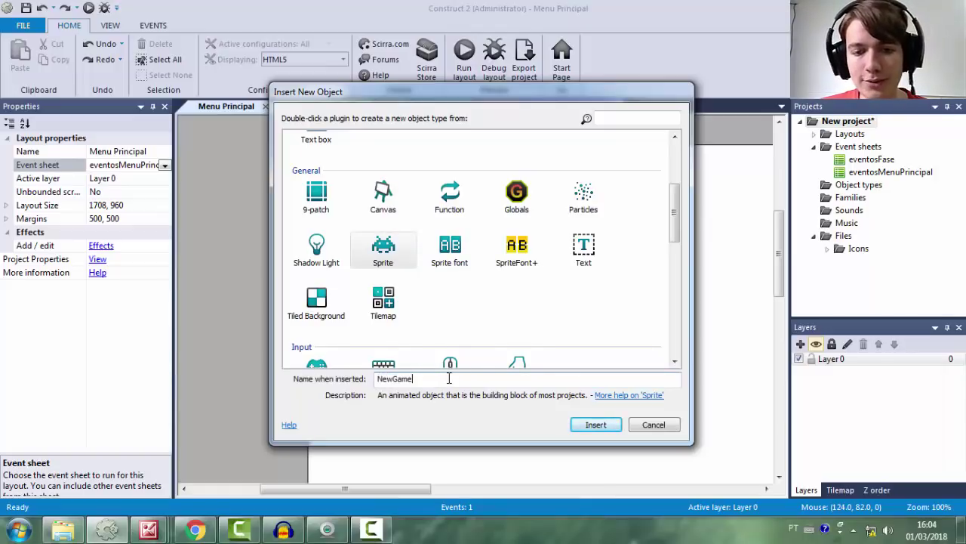
{"action": "left_click", "coordinate": [616, 426]}
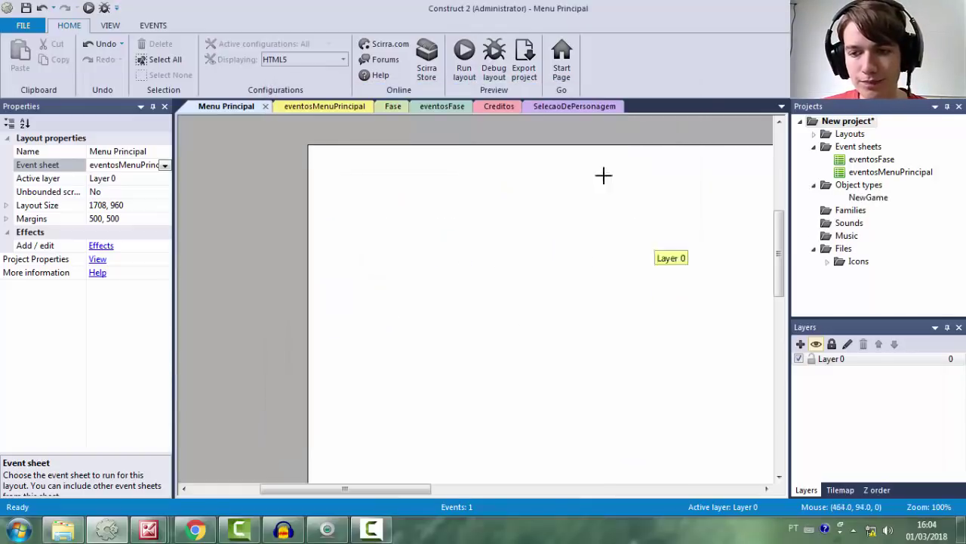
{"action": "left_click", "coordinate": [393, 209]}
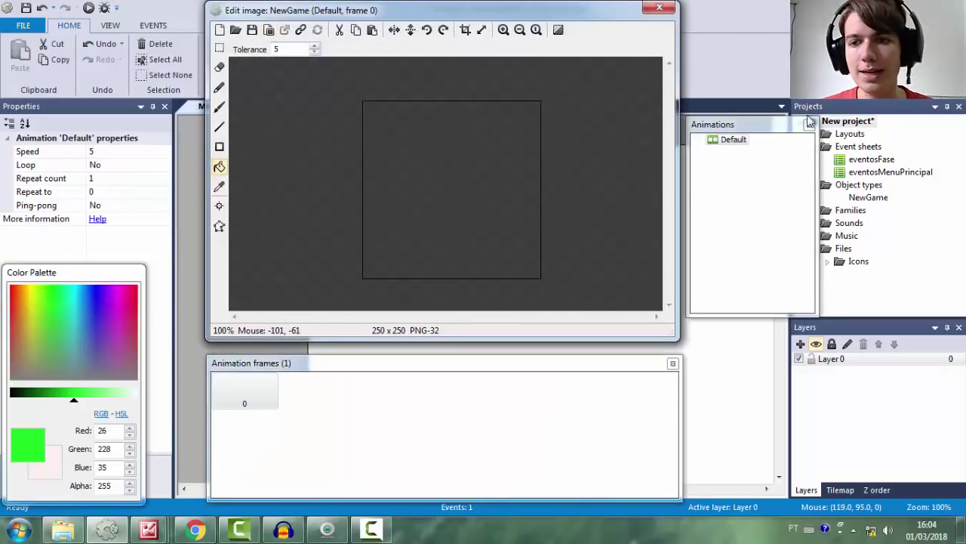
Resize the NewGame image canvas to a height of 100 pixels
{"action": "left_click", "coordinate": [482, 30]}
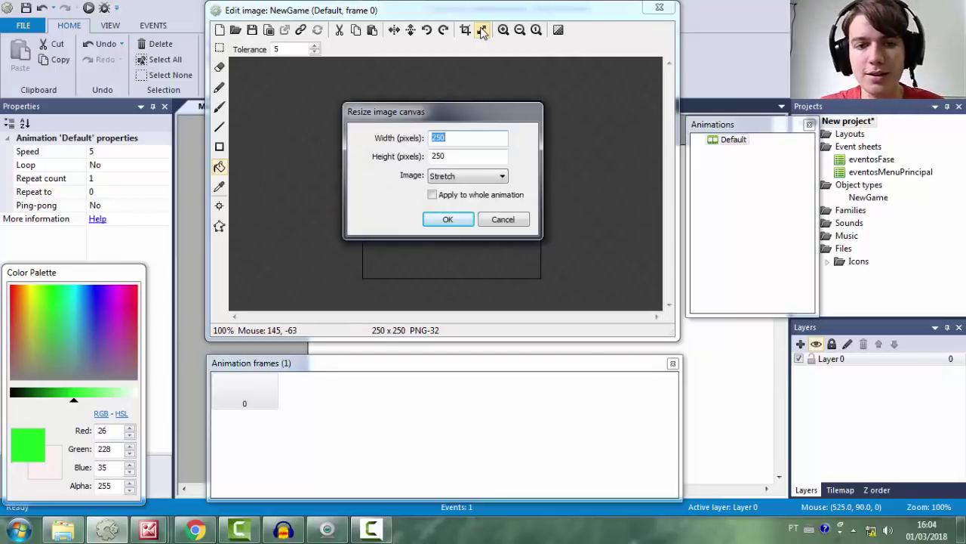
{"action": "key", "text": "Tab"}
{"action": "type", "text": "100"}
{"action": "key", "text": "Return"}
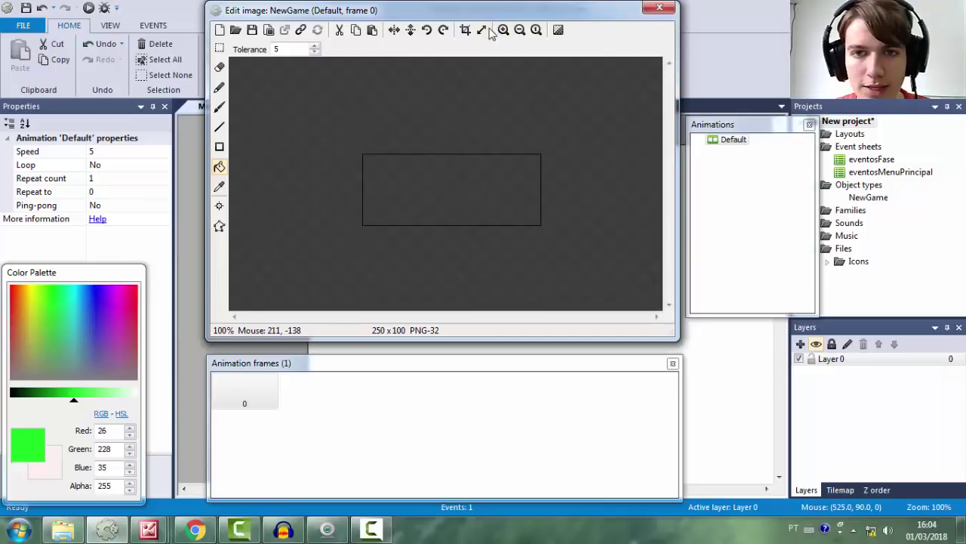
Resize the NewGame image canvas to a height of 50 pixels, keeping the width at 250
{"action": "left_click", "coordinate": [483, 30]}
{"action": "key", "text": "Tab"}
{"action": "type", "text": "50"}
{"action": "left_click", "coordinate": [449, 221]}
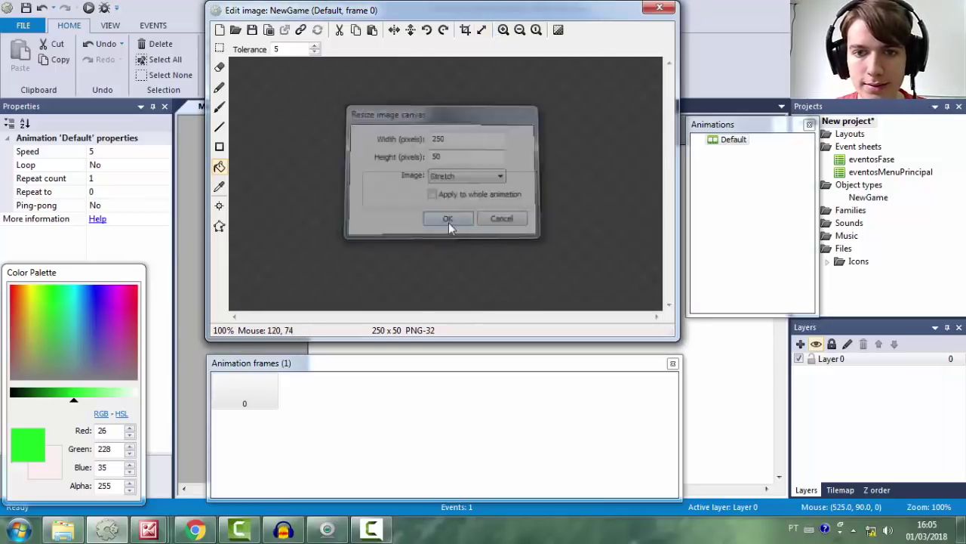
Paint the letters "NEGAME" in green across the NewGame image with the brush
{"action": "scroll", "coordinate": [457, 173], "scroll_direction": "up", "scroll_amount": 1, "text": "ctrl"}
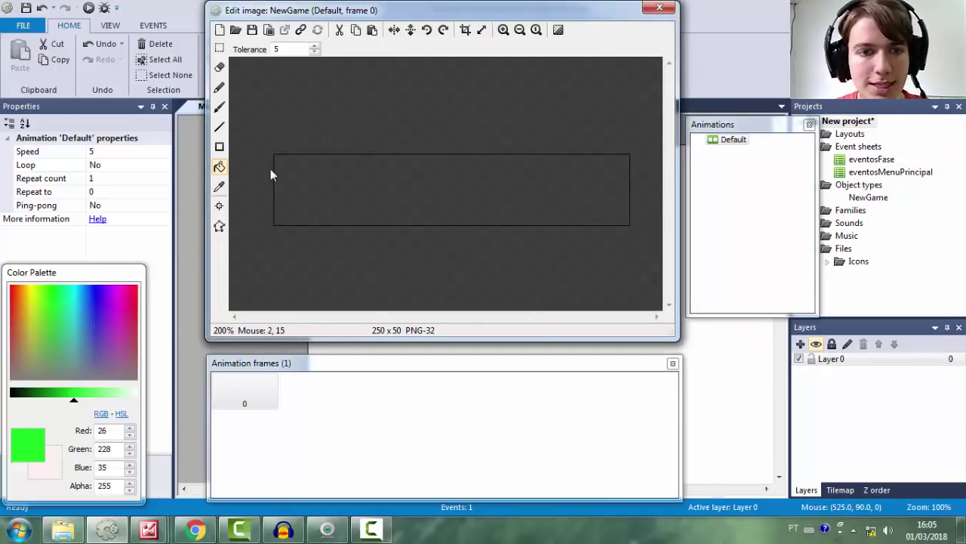
{"action": "left_click", "coordinate": [219, 106]}
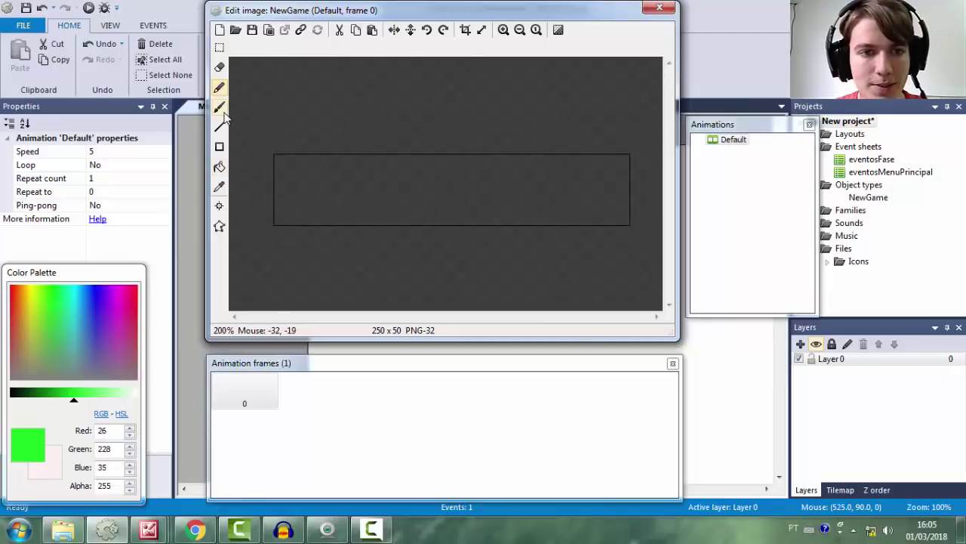
{"action": "mouse_move", "coordinate": [290, 222]}
{"action": "left_mouse_down"}
{"action": "mouse_move", "coordinate": [288, 160]}
{"action": "mouse_move", "coordinate": [335, 218]}
{"action": "mouse_move", "coordinate": [339, 156]}
{"action": "left_mouse_up"}
{"action": "left_click_drag", "start_coordinate": [371, 223], "coordinate": [390, 161]}
{"action": "mouse_move", "coordinate": [473, 161]}
{"action": "left_mouse_down"}
{"action": "mouse_move", "coordinate": [464, 206]}
{"action": "mouse_move", "coordinate": [492, 216]}
{"action": "mouse_move", "coordinate": [555, 187]}
{"action": "mouse_move", "coordinate": [589, 224]}
{"action": "mouse_move", "coordinate": [609, 179]}
{"action": "mouse_move", "coordinate": [617, 218]}
{"action": "mouse_move", "coordinate": [595, 183]}
{"action": "left_mouse_up"}
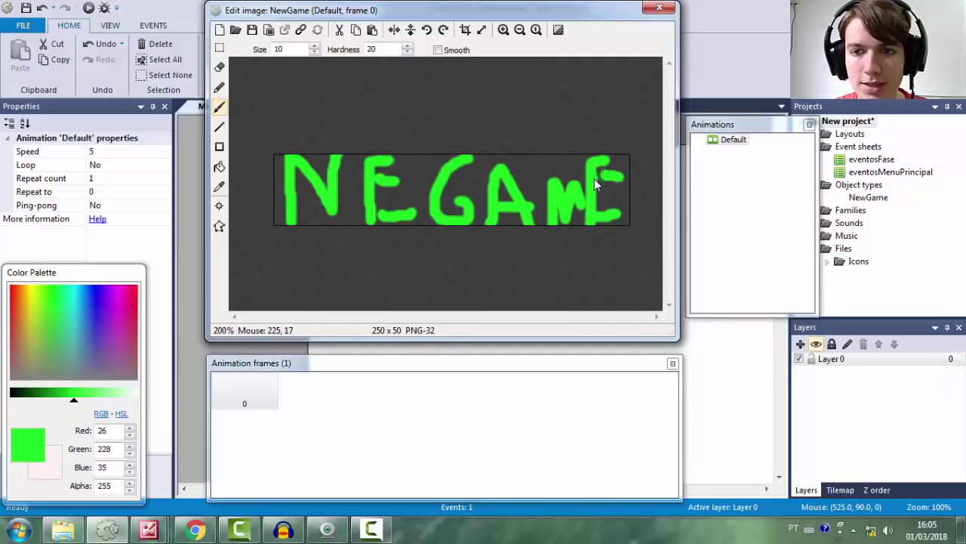
Fill all background areas around the green letters with a crimson colour (red 199, green 55, blue 79)
{"action": "left_click", "coordinate": [220, 167]}
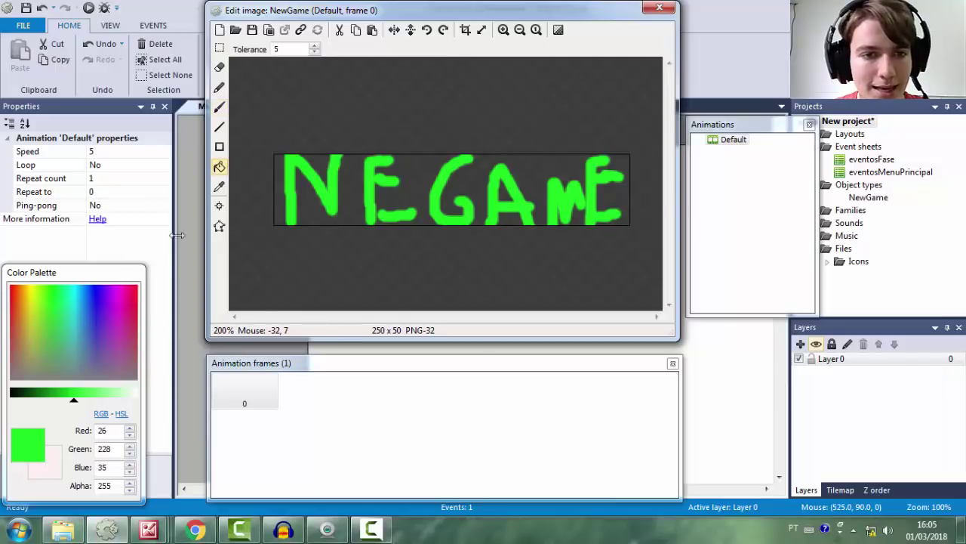
{"action": "left_click", "coordinate": [218, 168]}
{"action": "left_click", "coordinate": [219, 168]}
{"action": "left_click_drag", "start_coordinate": [63, 318], "coordinate": [13, 302]}
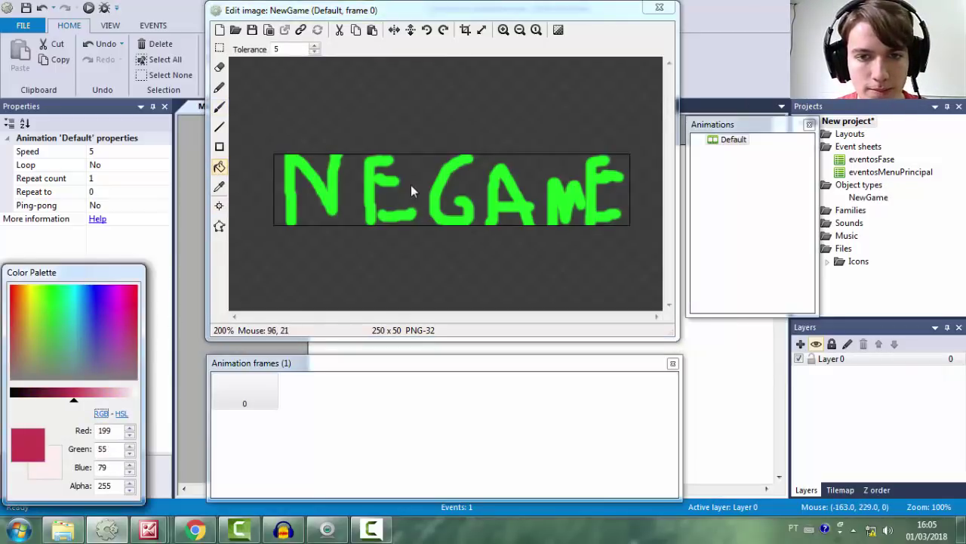
{"action": "left_click", "coordinate": [400, 198]}
{"action": "left_click", "coordinate": [347, 212]}
{"action": "left_click", "coordinate": [280, 206]}
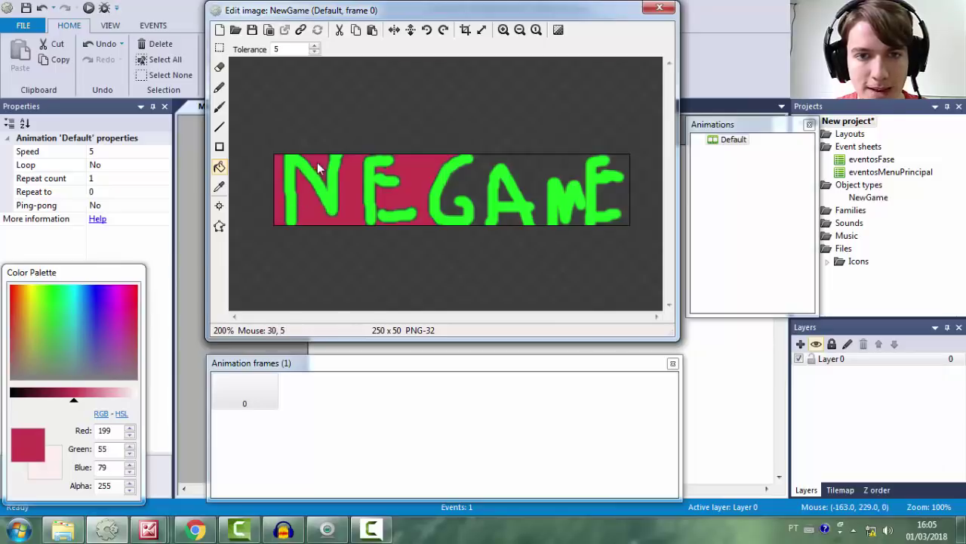
{"action": "left_click", "coordinate": [549, 168]}
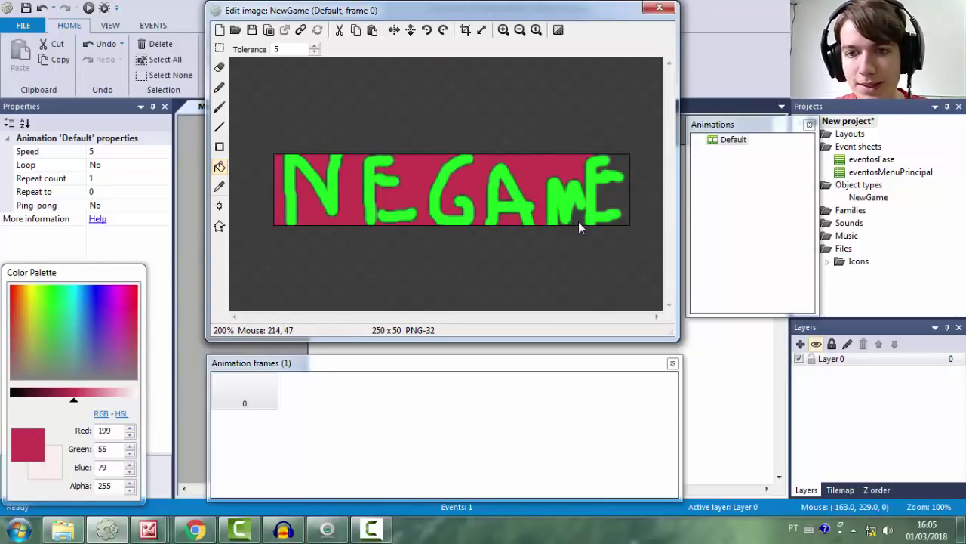
{"action": "left_click", "coordinate": [610, 202]}
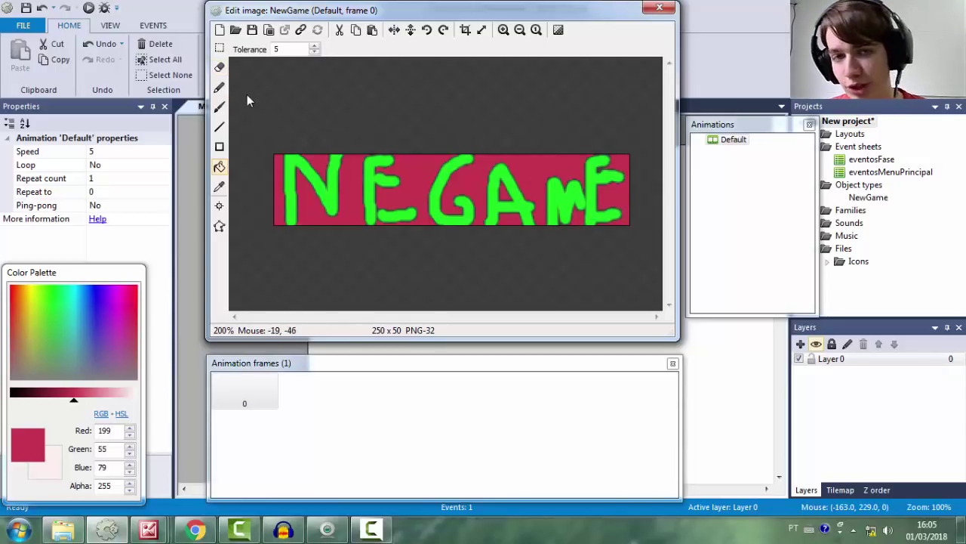
Close the image editor and move the NewGame sprite to about 169, 83 in the layout
{"action": "left_click", "coordinate": [660, 8]}
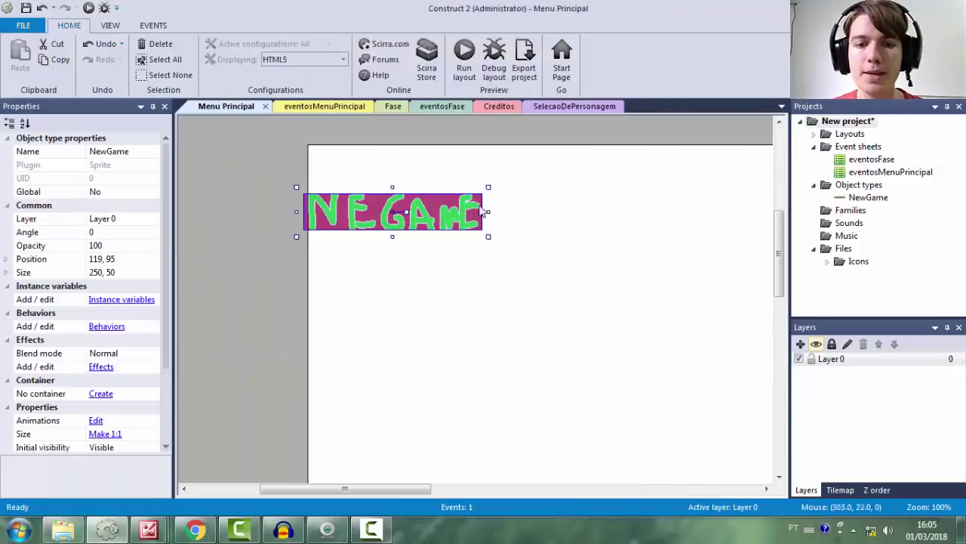
{"action": "left_click_drag", "start_coordinate": [455, 223], "coordinate": [489, 210]}
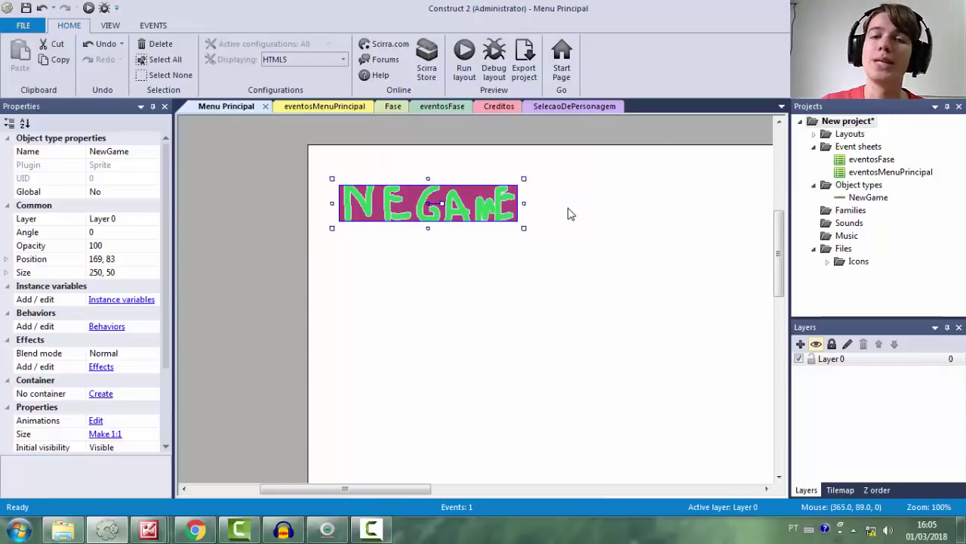
Reopen the NewGame sprite's image editor twice, directly and through Edit animations, closing it each time
{"action": "double_click", "coordinate": [458, 210]}
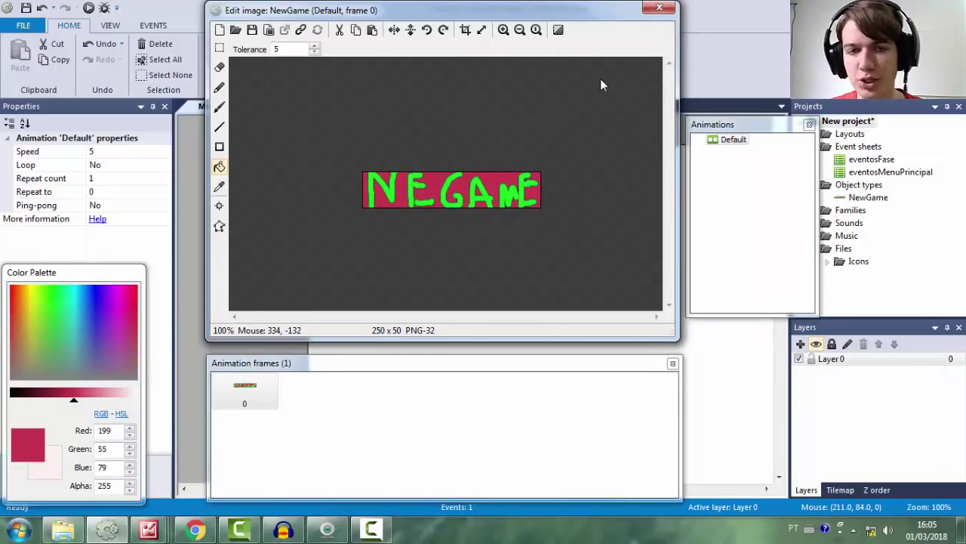
{"action": "left_click", "coordinate": [664, 9]}
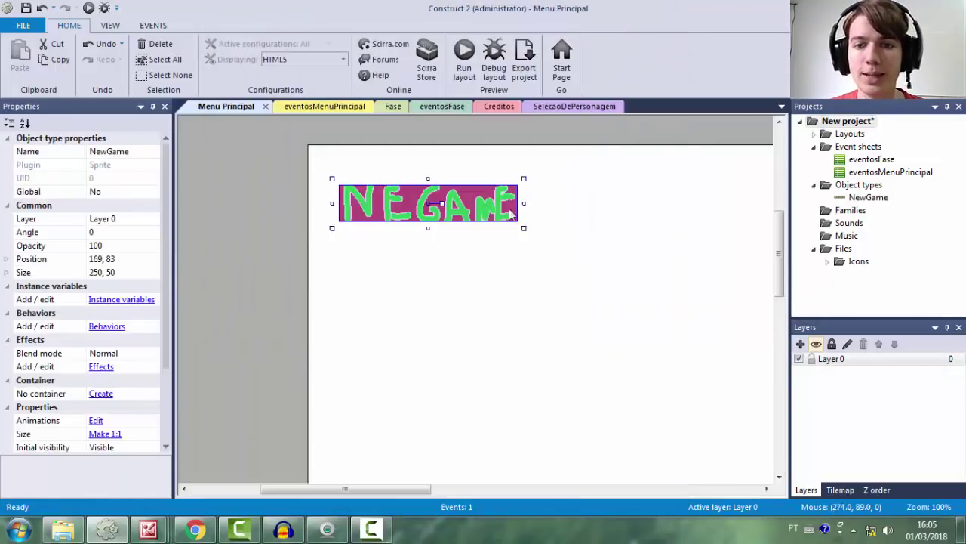
{"action": "right_click", "coordinate": [477, 202]}
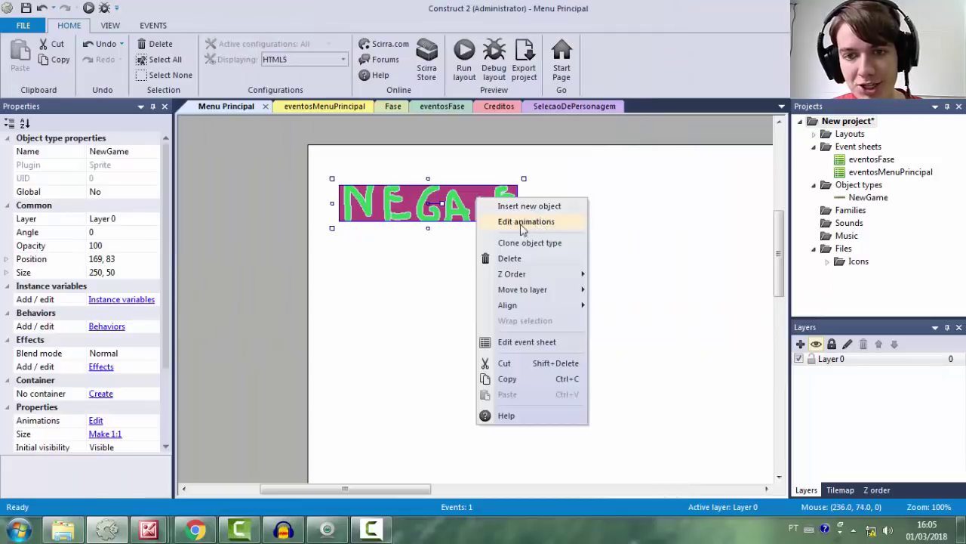
{"action": "left_click", "coordinate": [512, 219]}
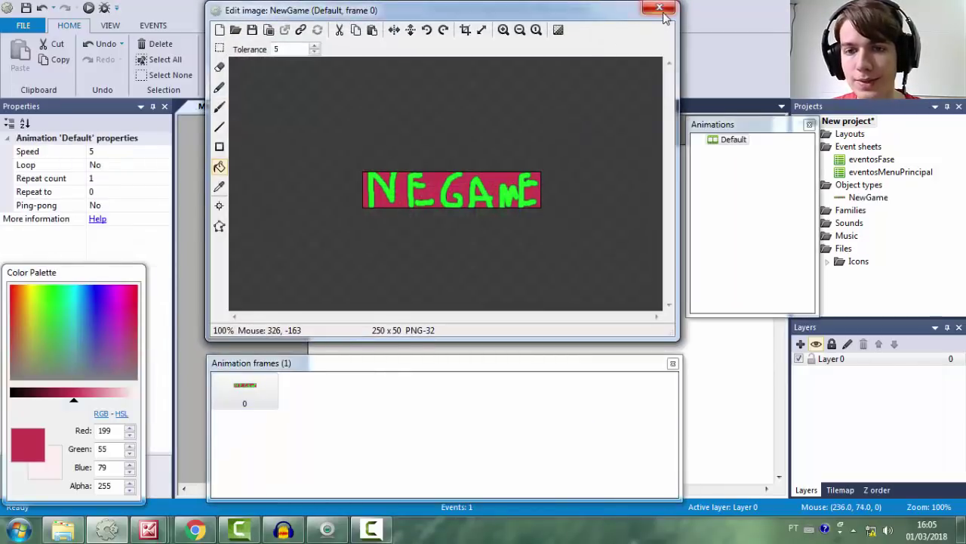
{"action": "left_click", "coordinate": [663, 9]}
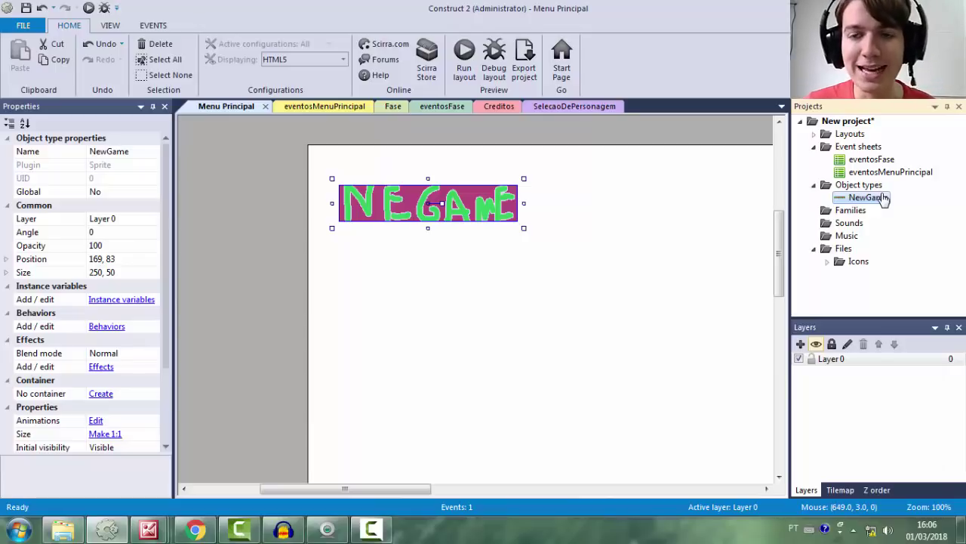
Review the properties of the project, the Menu Principal layout and the NewGame object, including the object's Layer property
{"action": "left_click", "coordinate": [849, 121]}
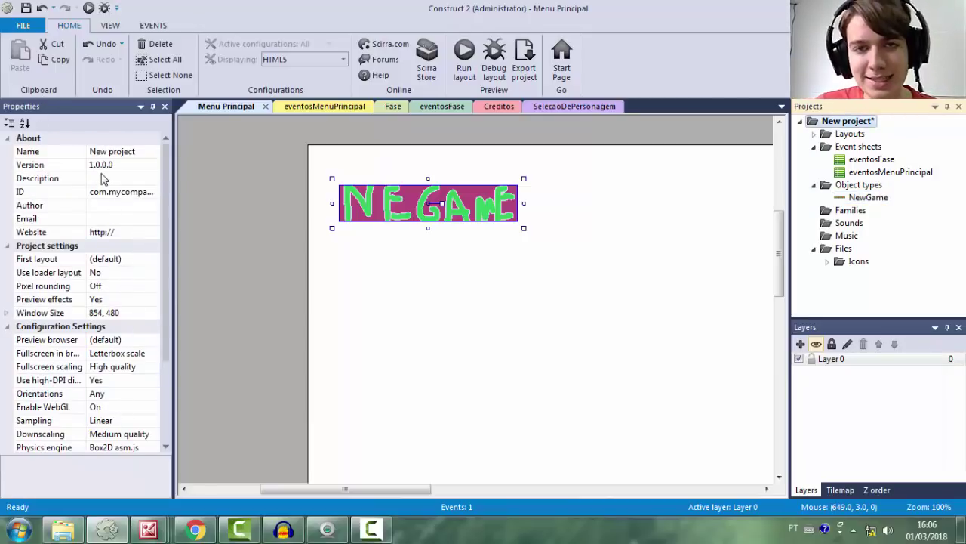
{"action": "left_click", "coordinate": [877, 161]}
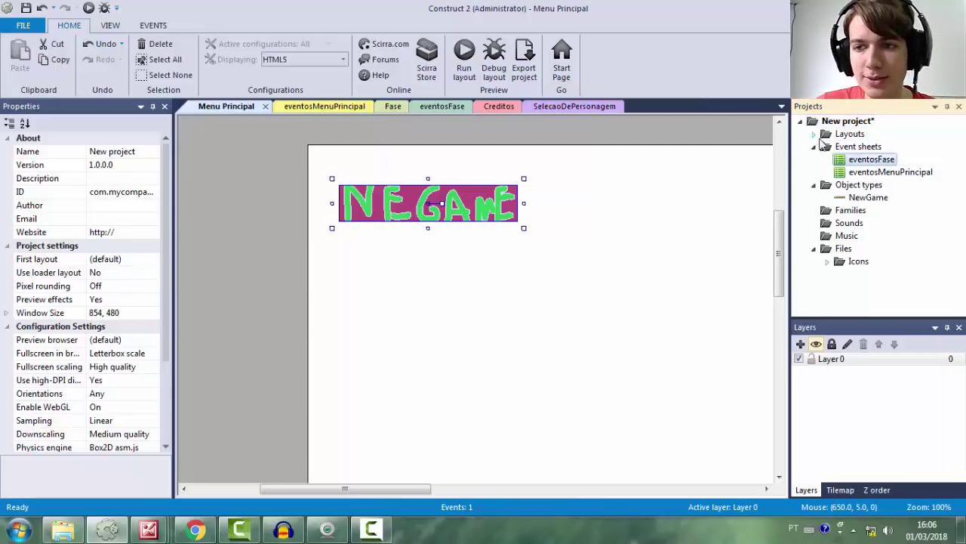
{"action": "left_click", "coordinate": [814, 134]}
{"action": "left_click", "coordinate": [861, 146]}
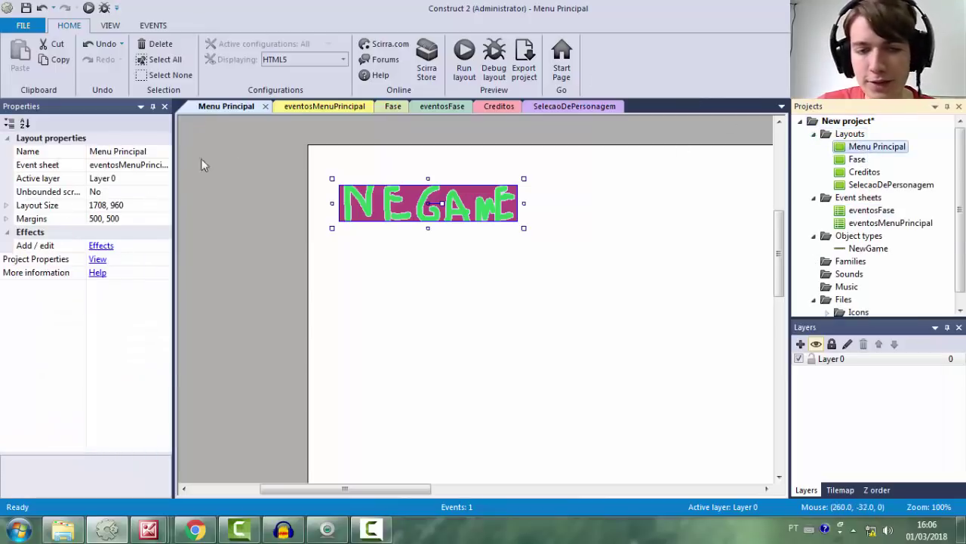
{"action": "left_click", "coordinate": [872, 249]}
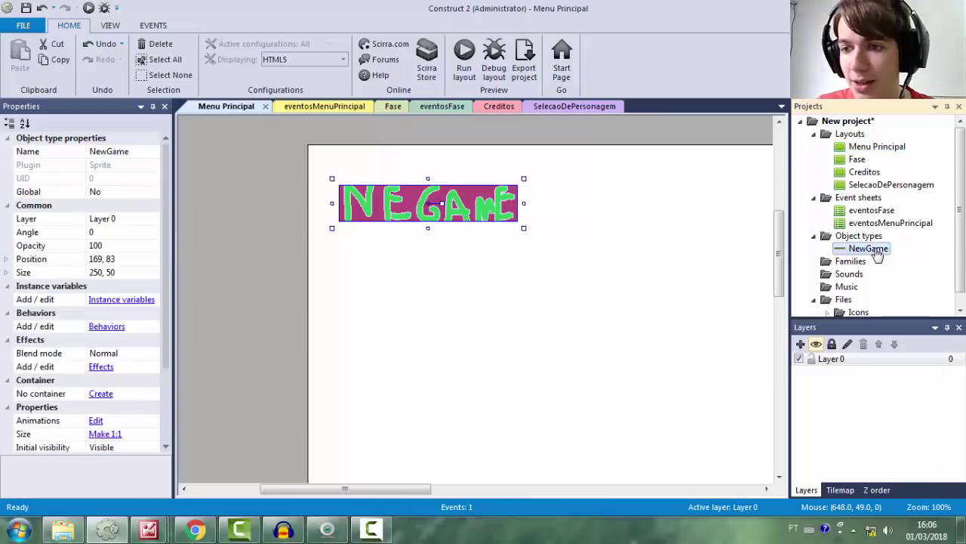
{"action": "mouse_move", "coordinate": [167, 170]}
{"action": "left_mouse_down"}
{"action": "mouse_move", "coordinate": [160, 298]}
{"action": "mouse_move", "coordinate": [160, 157]}
{"action": "left_mouse_up"}
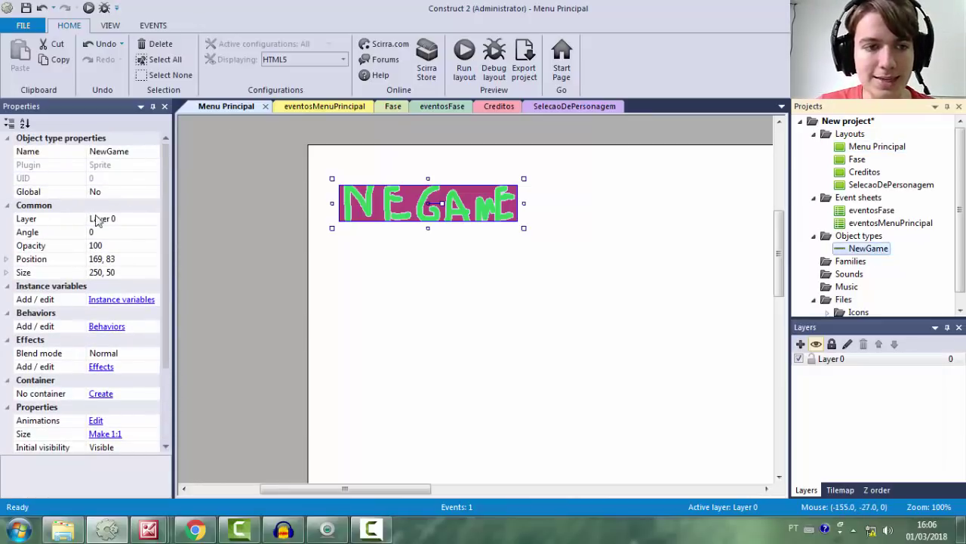
{"action": "left_click", "coordinate": [37, 222]}
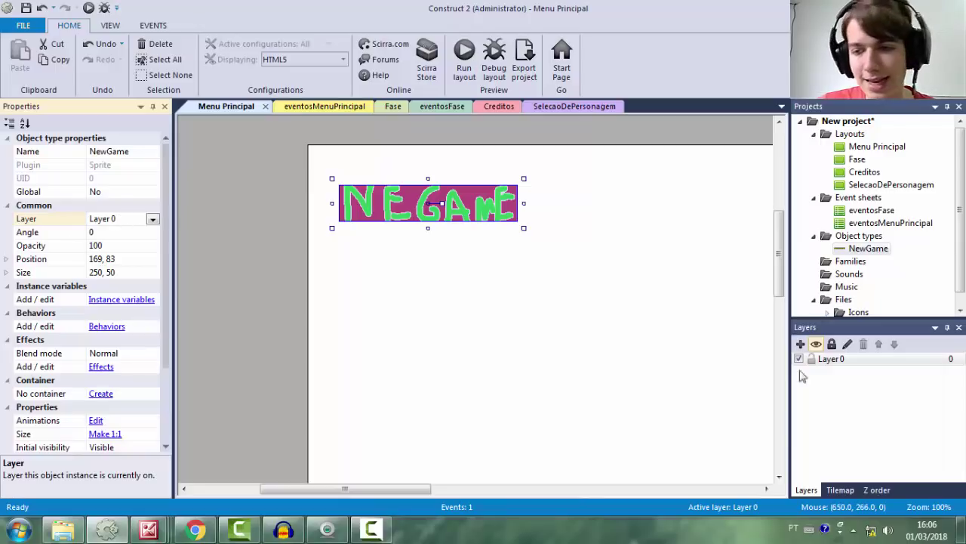
Try angles of 180 and 90 degrees on the NewGame sprite and restore its angle to 0
{"action": "left_click", "coordinate": [80, 233]}
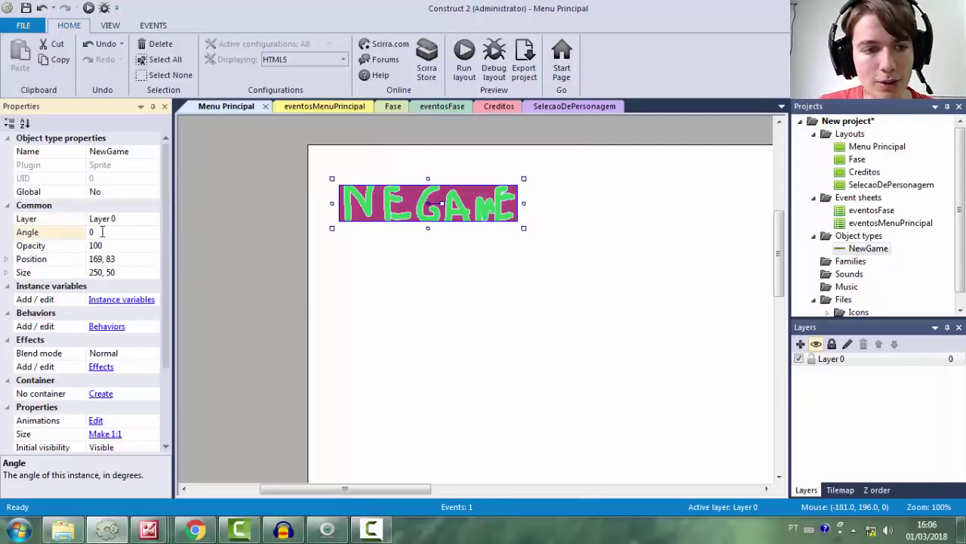
{"action": "type", "text": "180"}
{"action": "key", "text": "Return"}
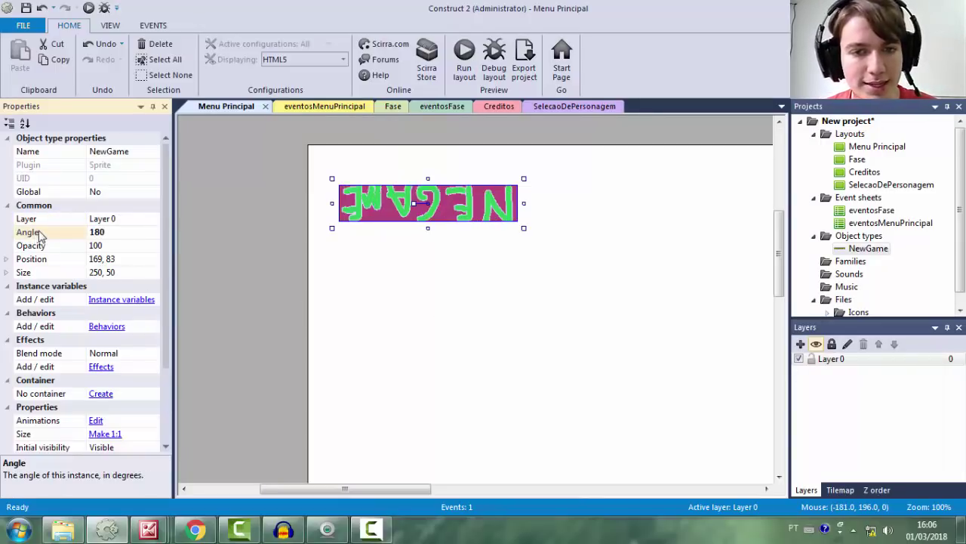
{"action": "left_click", "coordinate": [127, 232]}
{"action": "type", "text": "90"}
{"action": "key", "text": "Return"}
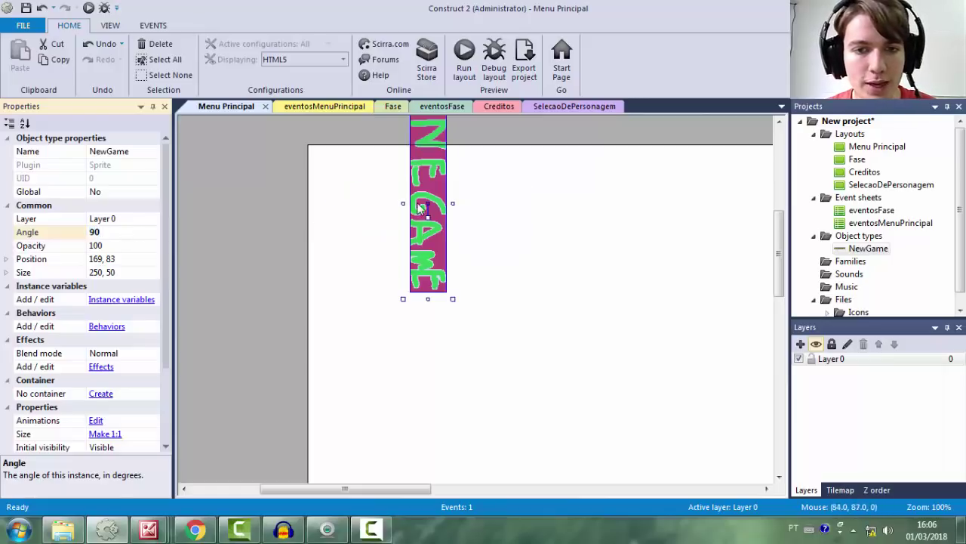
{"action": "key", "text": "Return"}
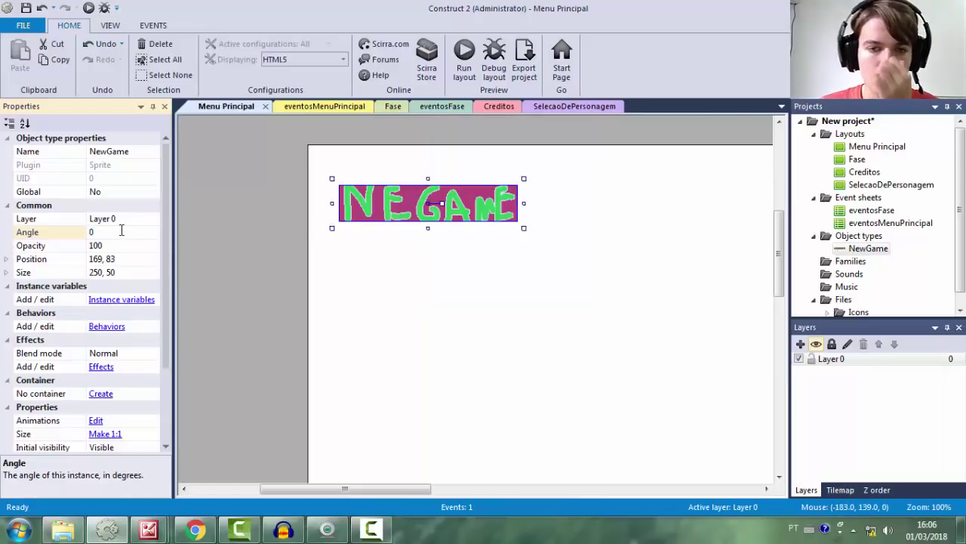
Try an opacity of 40 on the NewGame sprite and restore its opacity to 100
{"action": "left_click", "coordinate": [113, 260]}
{"action": "left_click", "coordinate": [121, 248]}
{"action": "key", "text": "Return"}
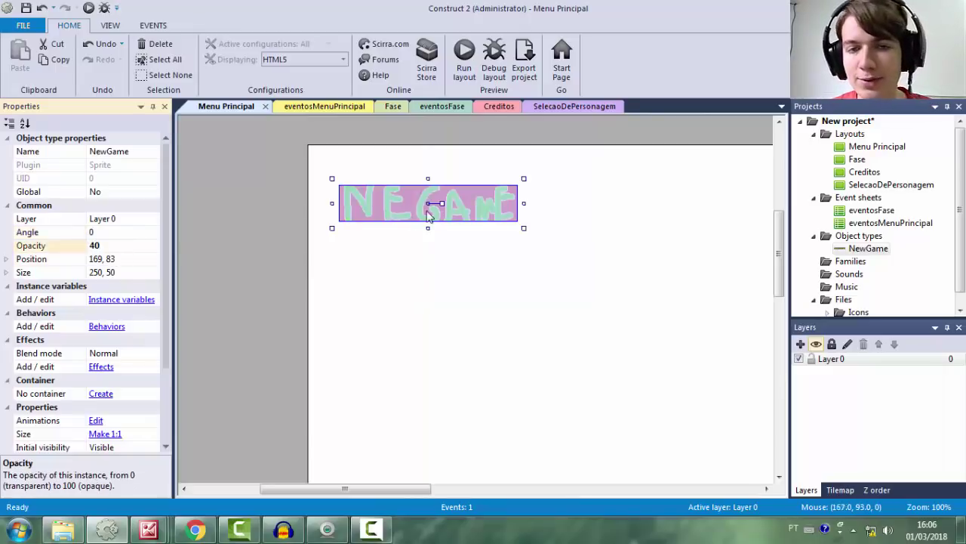
{"action": "left_click", "coordinate": [105, 245]}
{"action": "type", "text": "100"}
{"action": "key", "text": "Return"}
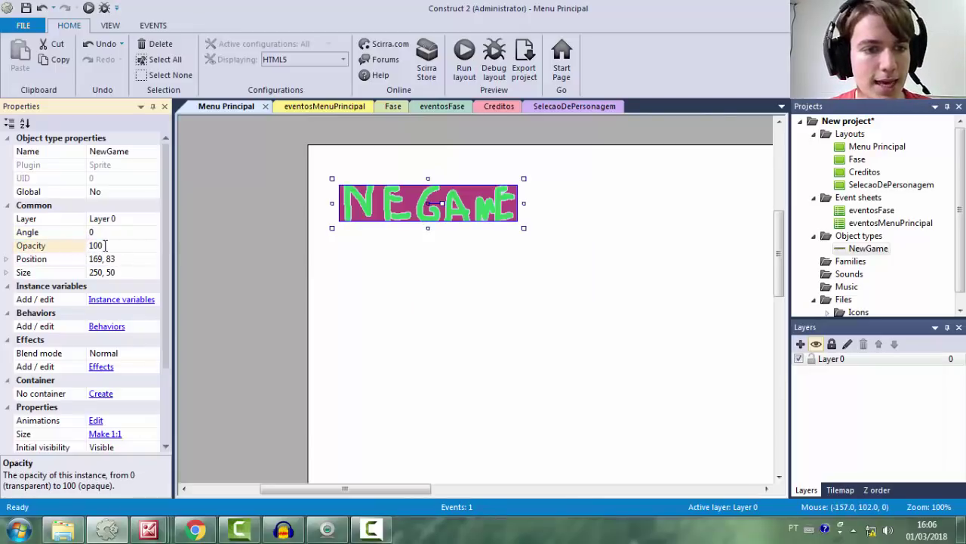
Move the NewGame sprite slightly down in the layout, to about 171, 104
{"action": "left_click", "coordinate": [100, 259]}
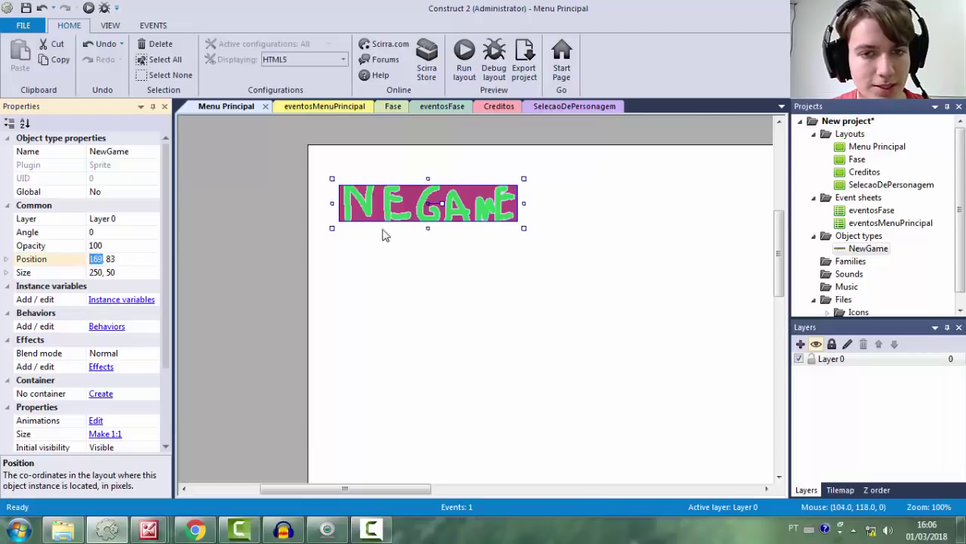
{"action": "left_click", "coordinate": [398, 209]}
{"action": "left_click", "coordinate": [415, 209]}
{"action": "mouse_move", "coordinate": [395, 204]}
{"action": "left_mouse_down"}
{"action": "mouse_move", "coordinate": [433, 318]}
{"action": "mouse_move", "coordinate": [398, 220]}
{"action": "left_mouse_up"}
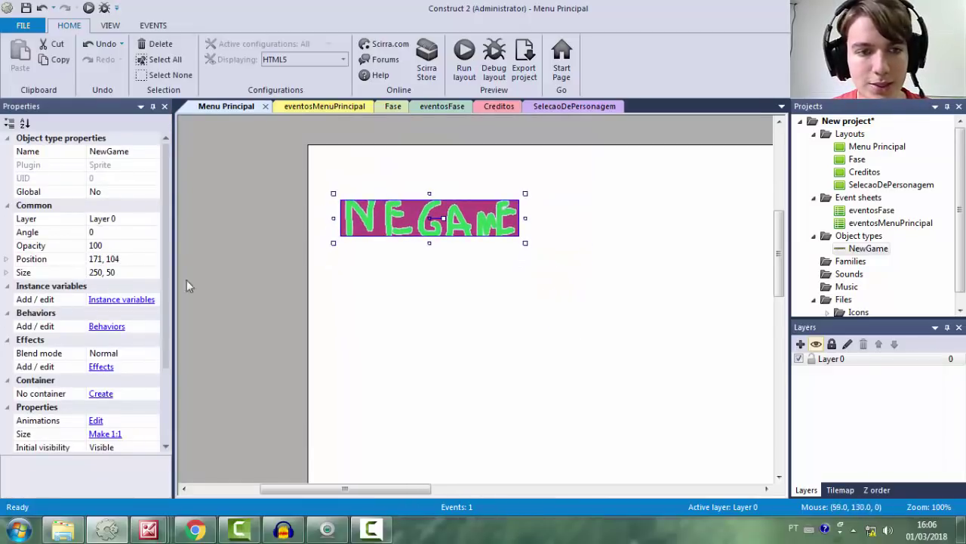
Set the NewGame sprite's width to 4000 pixels
{"action": "left_click", "coordinate": [93, 273]}
{"action": "left_click", "coordinate": [97, 274]}
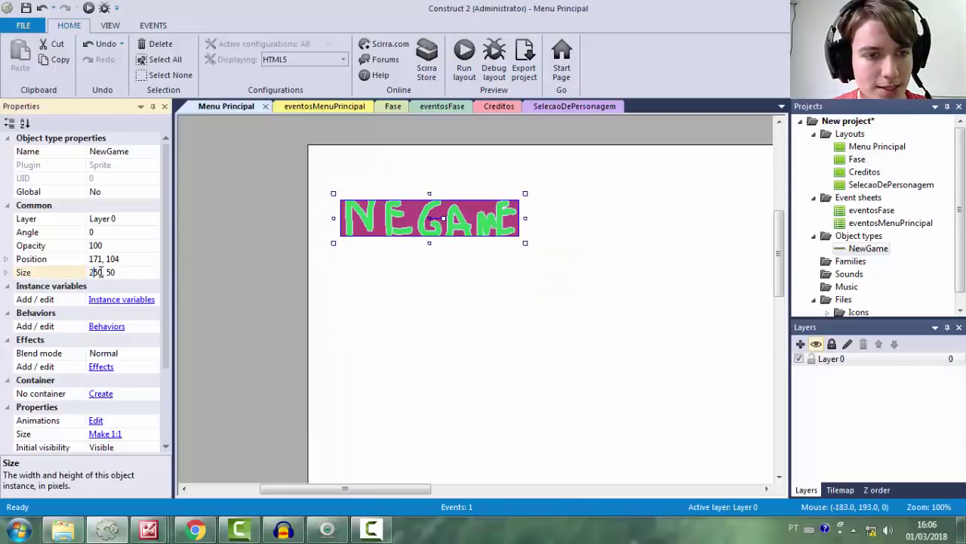
{"action": "type", "text": "4000"}
{"action": "key", "text": "Return"}
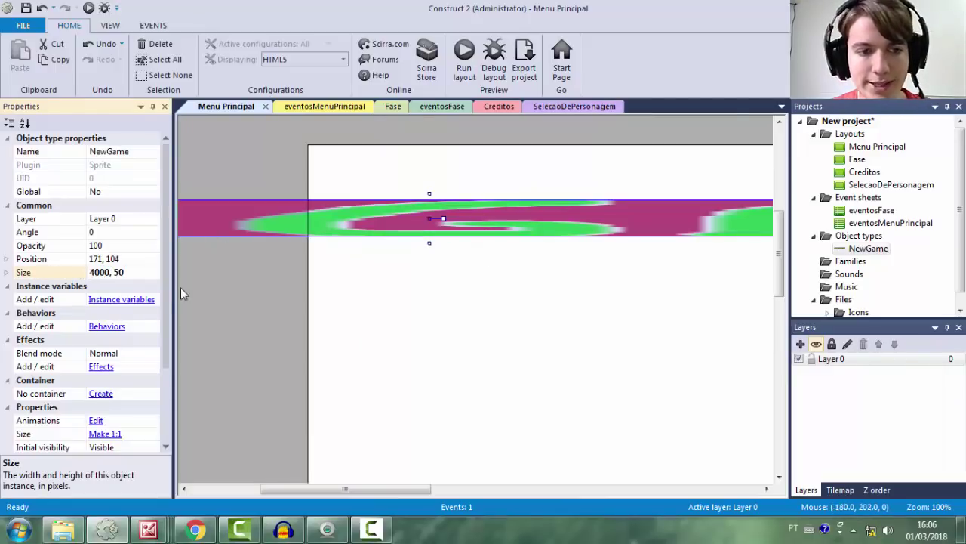
Undo the last size change of the NewGame sprite and move it to about 207, 170 in the Menu Principal layout
{"action": "key", "text": "ctrl+z"}
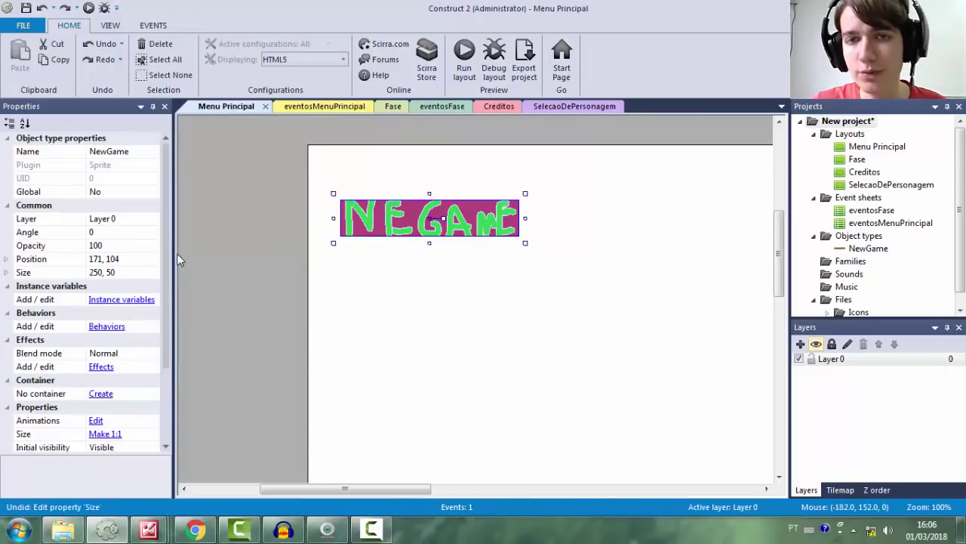
{"action": "left_click_drag", "start_coordinate": [382, 238], "coordinate": [382, 306]}
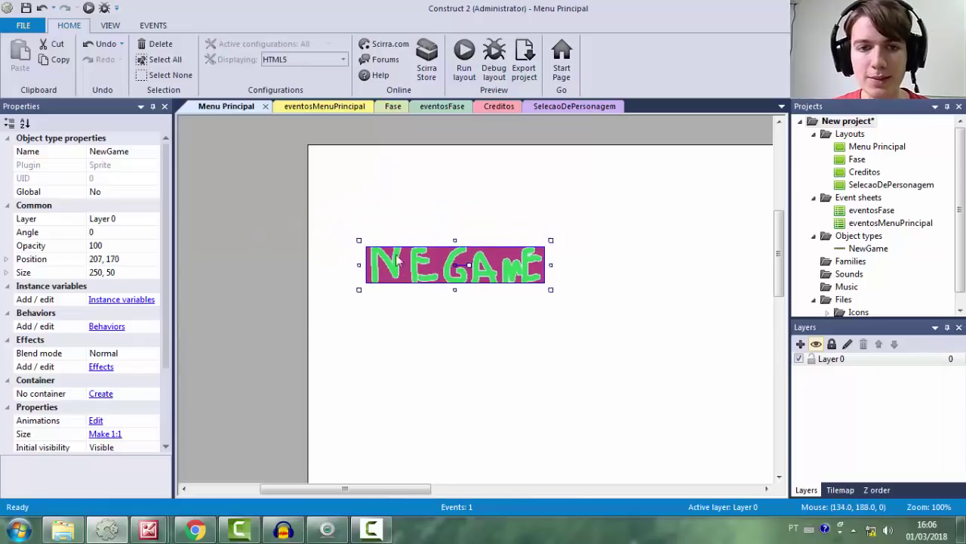
Delete the "On start of layout" event from the eventosMenuPrincipal event sheet
{"action": "left_click", "coordinate": [322, 108]}
{"action": "left_click", "coordinate": [316, 159]}
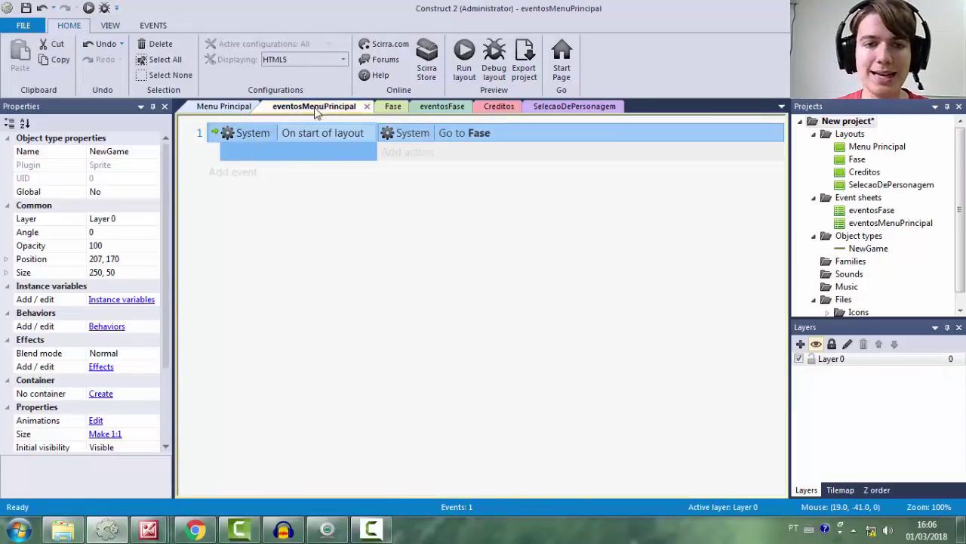
{"action": "key", "text": "Delete"}
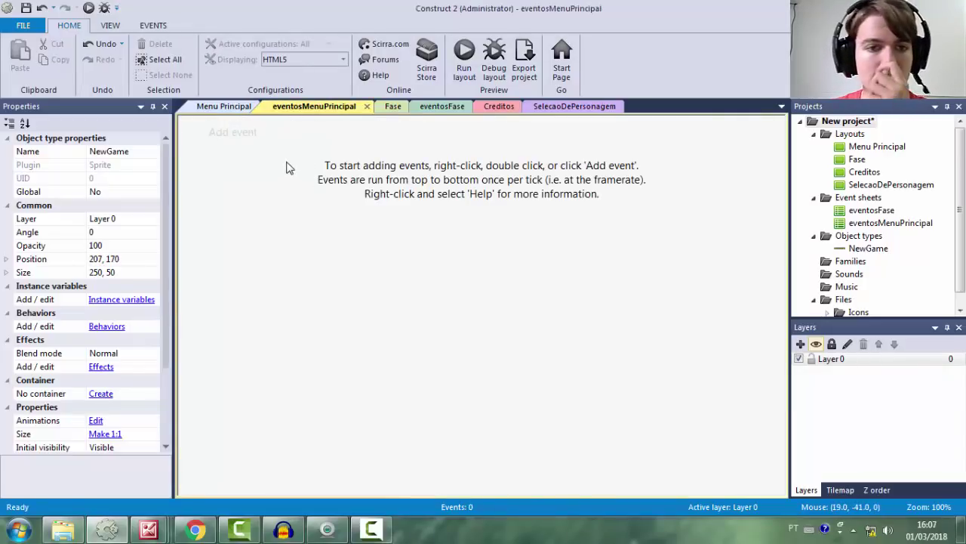
Examine the conditions offered for the NewGame sprite when adding an event, then leave without adding one
{"action": "left_click", "coordinate": [239, 140]}
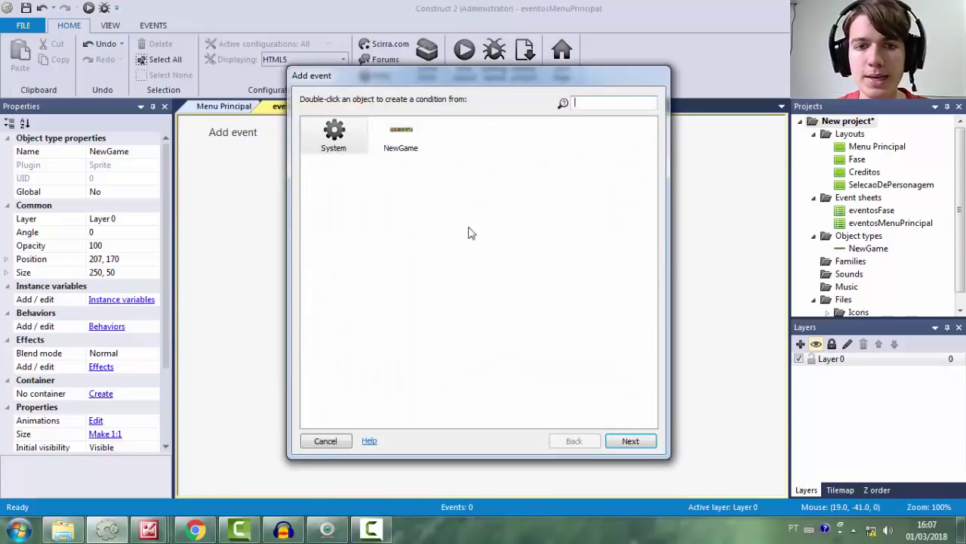
{"action": "left_click", "coordinate": [399, 147]}
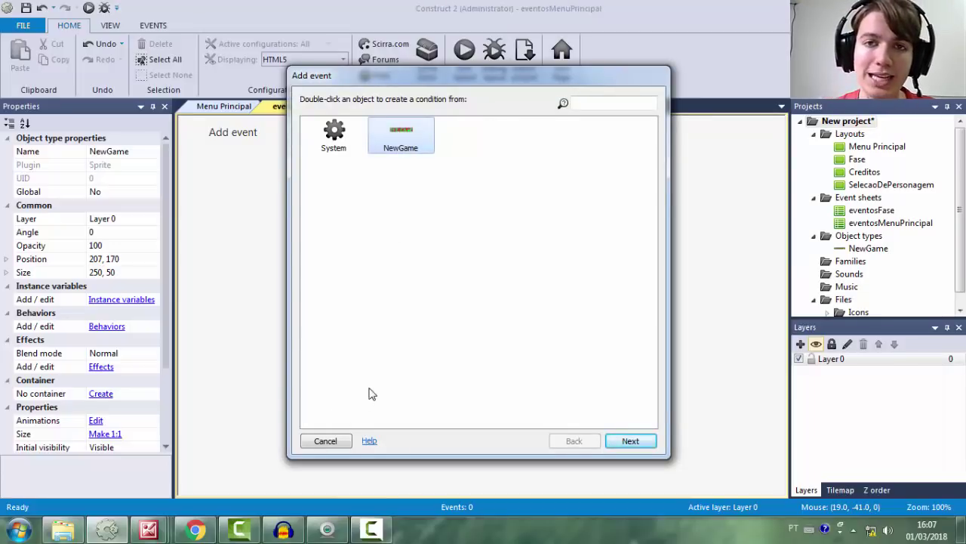
{"action": "left_click", "coordinate": [384, 303]}
{"action": "left_click", "coordinate": [399, 147]}
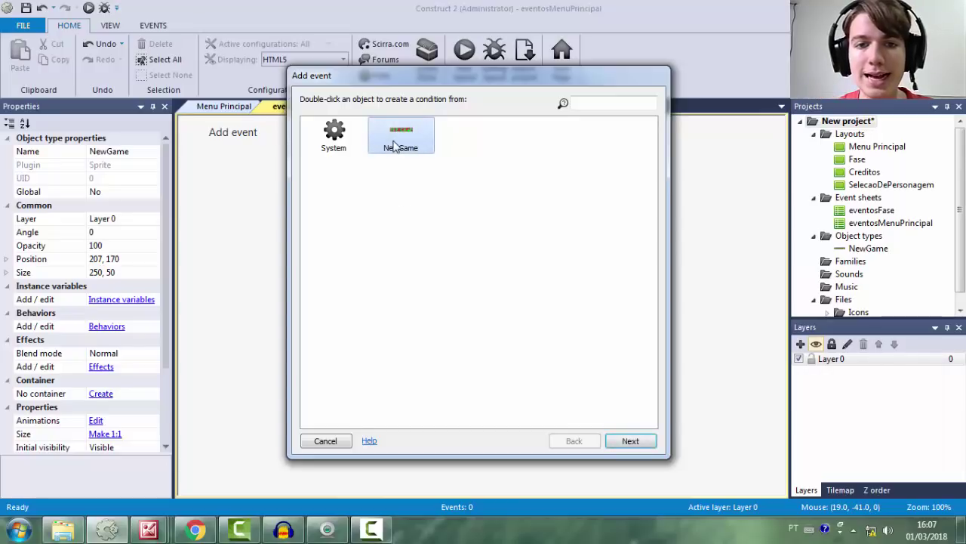
{"action": "double_click", "coordinate": [396, 144]}
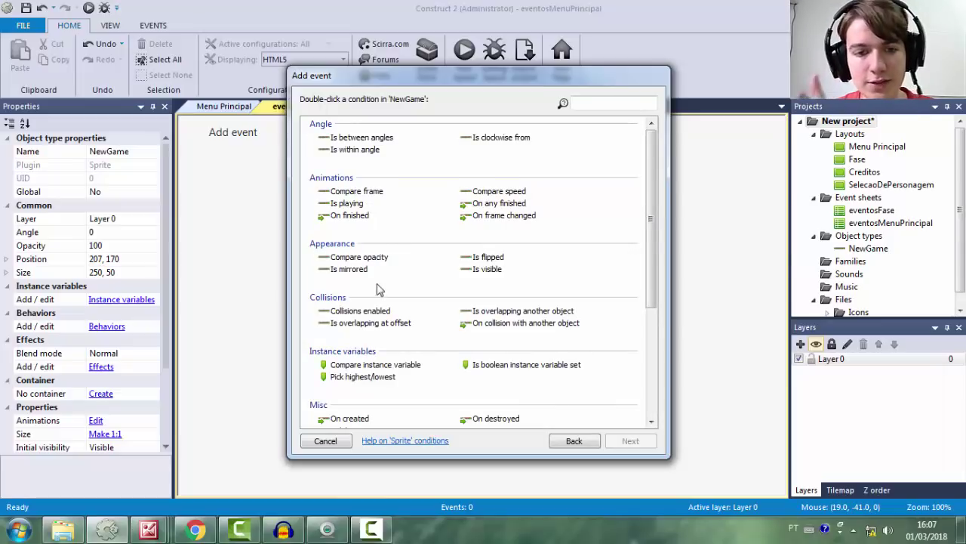
{"action": "left_click", "coordinate": [360, 311]}
{"action": "left_click", "coordinate": [355, 149]}
{"action": "left_click", "coordinate": [363, 138]}
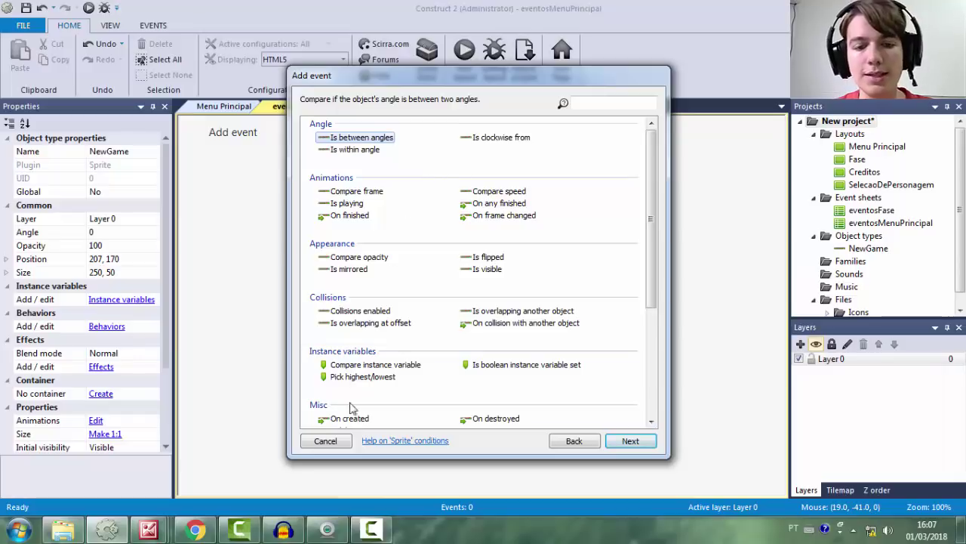
{"action": "left_click", "coordinate": [324, 440]}
Add an event to eventosMenuPrincipal with NewGame's "Is between angles" condition, using first angle -1 and second angle 1
{"action": "left_click", "coordinate": [225, 106]}
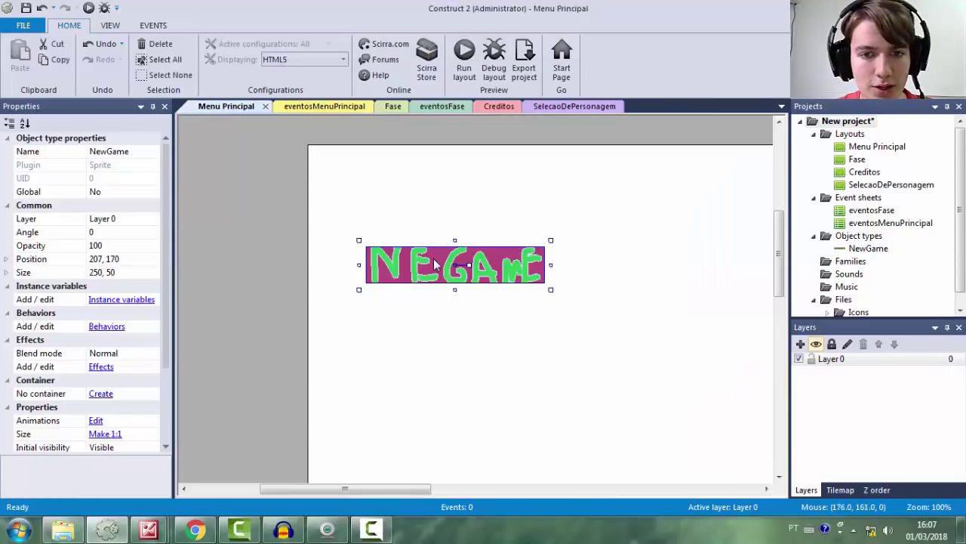
{"action": "left_click", "coordinate": [66, 232]}
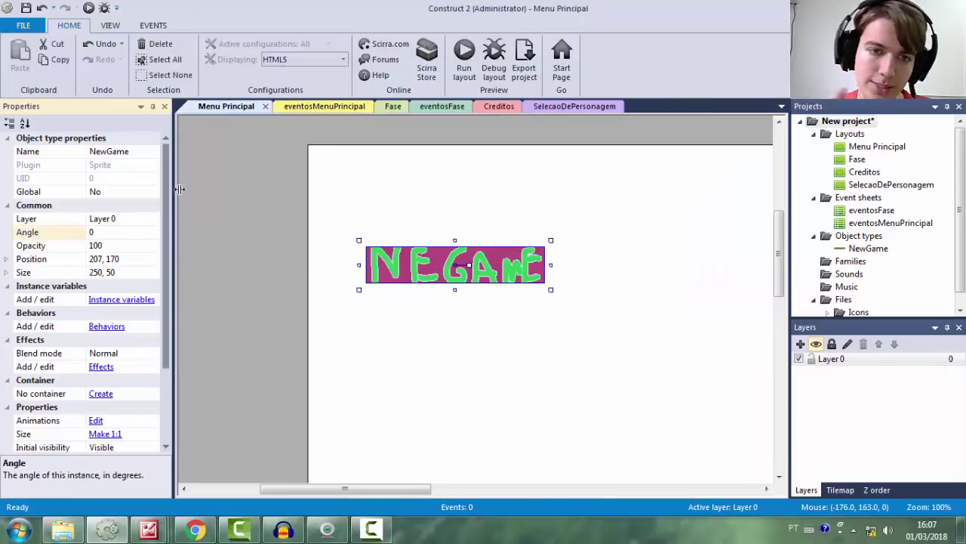
{"action": "left_click", "coordinate": [322, 107]}
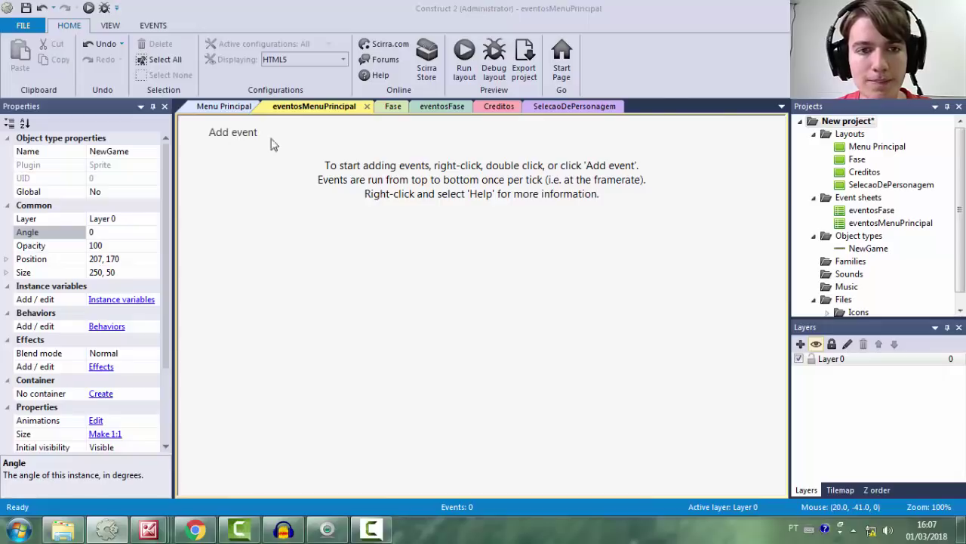
{"action": "left_click", "coordinate": [237, 142]}
{"action": "left_click", "coordinate": [414, 134]}
{"action": "double_click", "coordinate": [415, 134]}
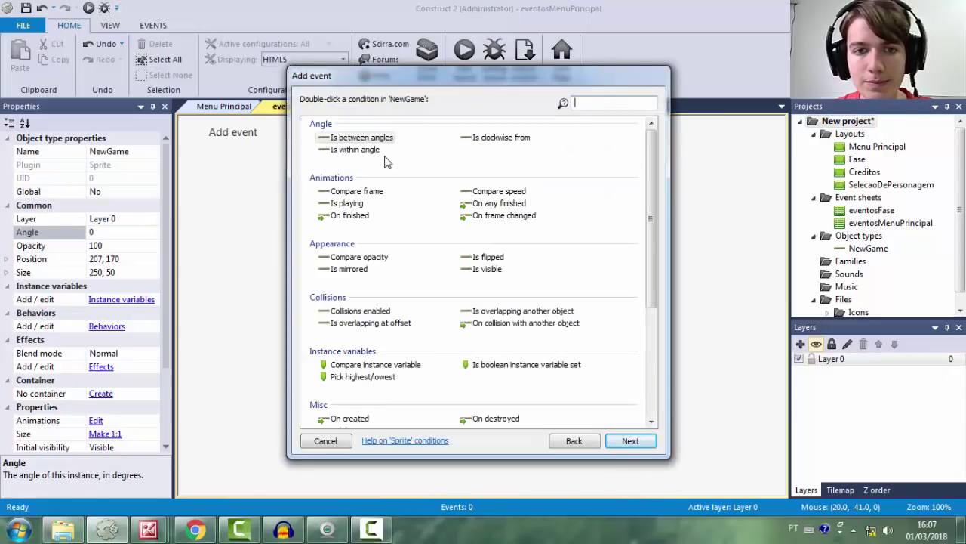
{"action": "left_click", "coordinate": [369, 139]}
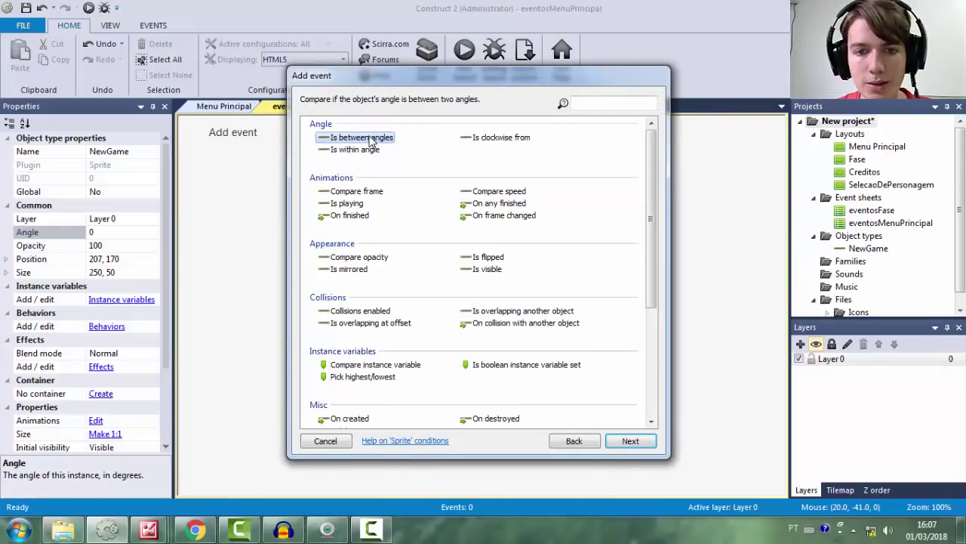
{"action": "double_click", "coordinate": [370, 140]}
{"action": "left_click", "coordinate": [438, 291]}
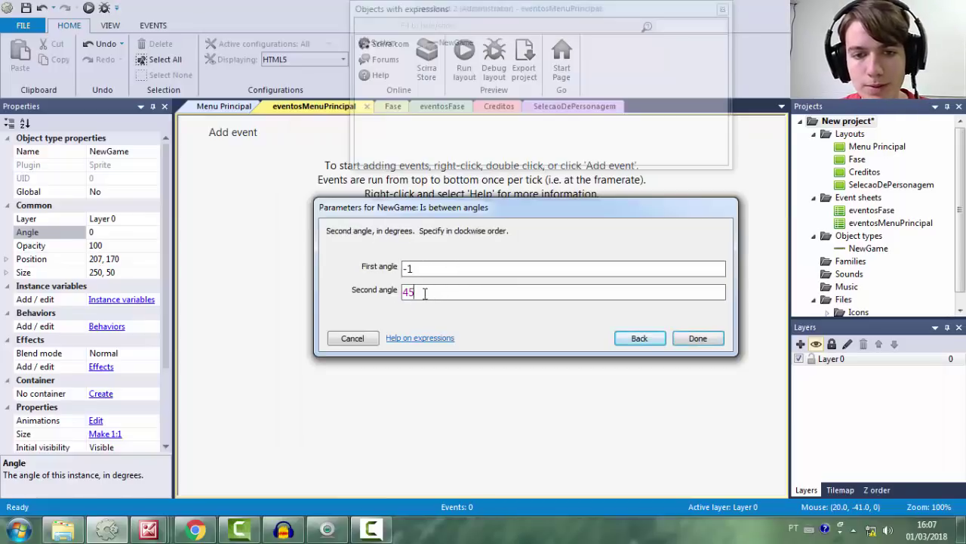
{"action": "double_click", "coordinate": [417, 291]}
{"action": "type", "text": "1"}
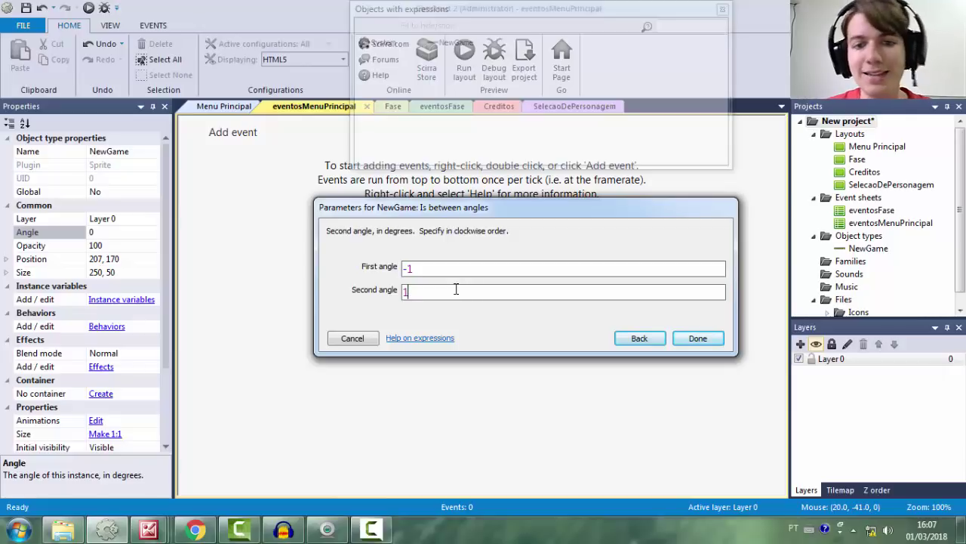
{"action": "left_click", "coordinate": [714, 343]}
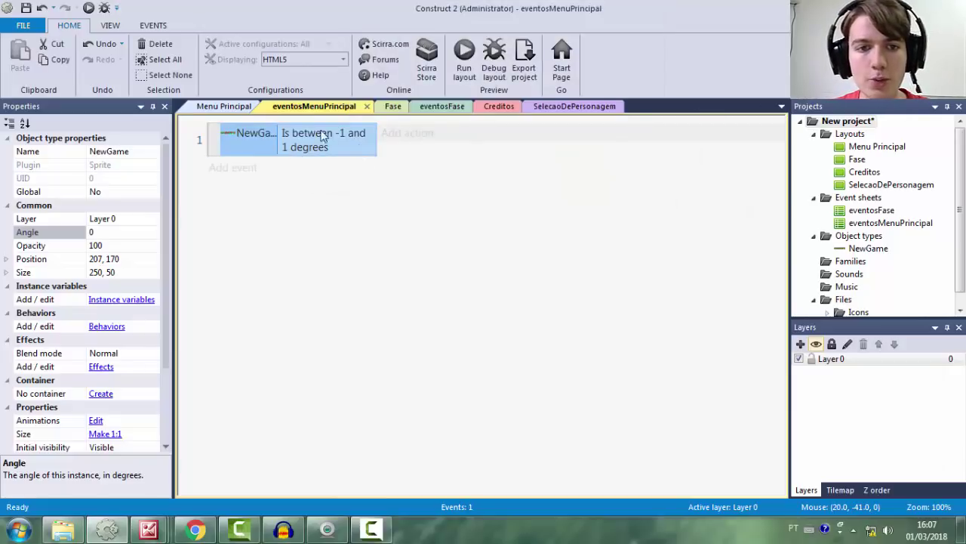
Examine the list of actions available for NewGame in the angle event, then leave without adding one
{"action": "left_click", "coordinate": [403, 134]}
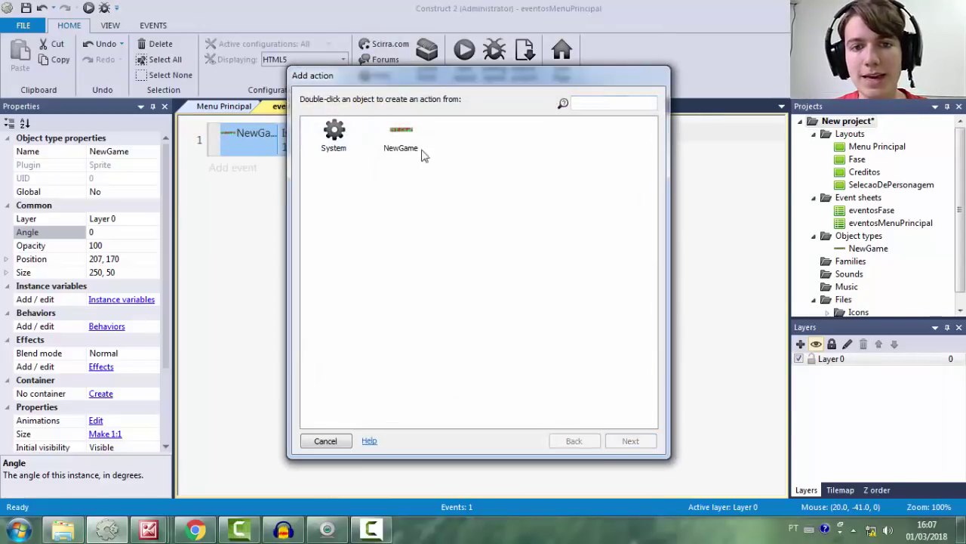
{"action": "double_click", "coordinate": [404, 138]}
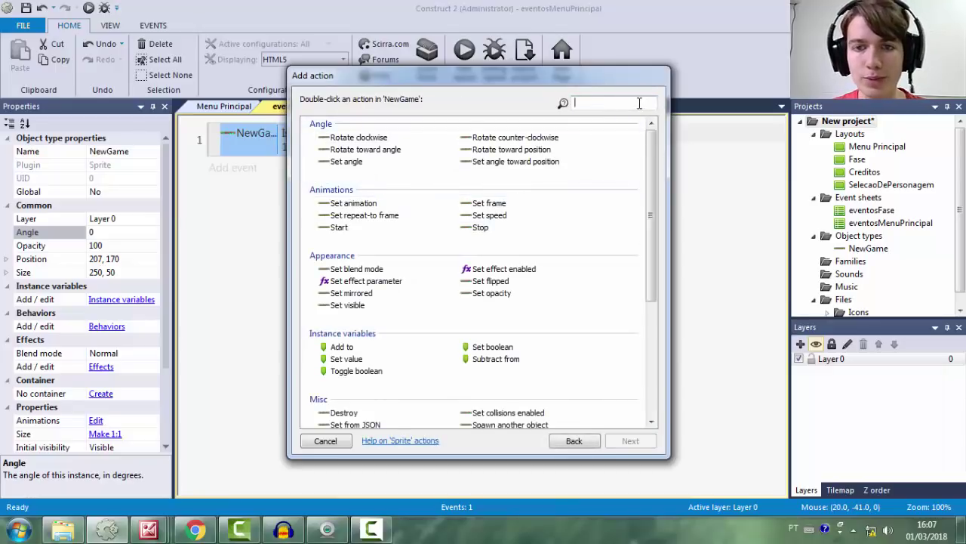
{"action": "left_click", "coordinate": [574, 441]}
{"action": "double_click", "coordinate": [423, 148]}
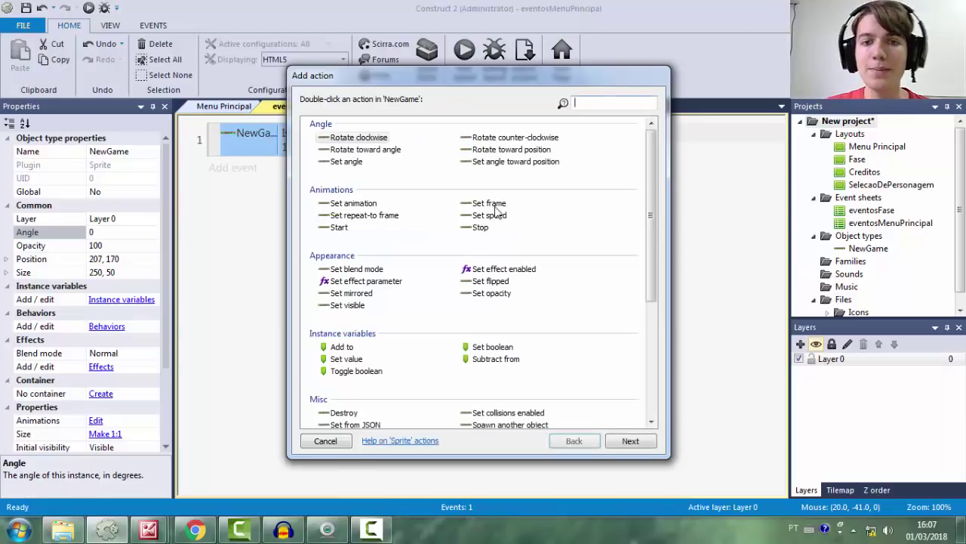
{"action": "scroll", "coordinate": [549, 229], "scroll_direction": "down", "scroll_amount": 5}
{"action": "left_click", "coordinate": [545, 227]}
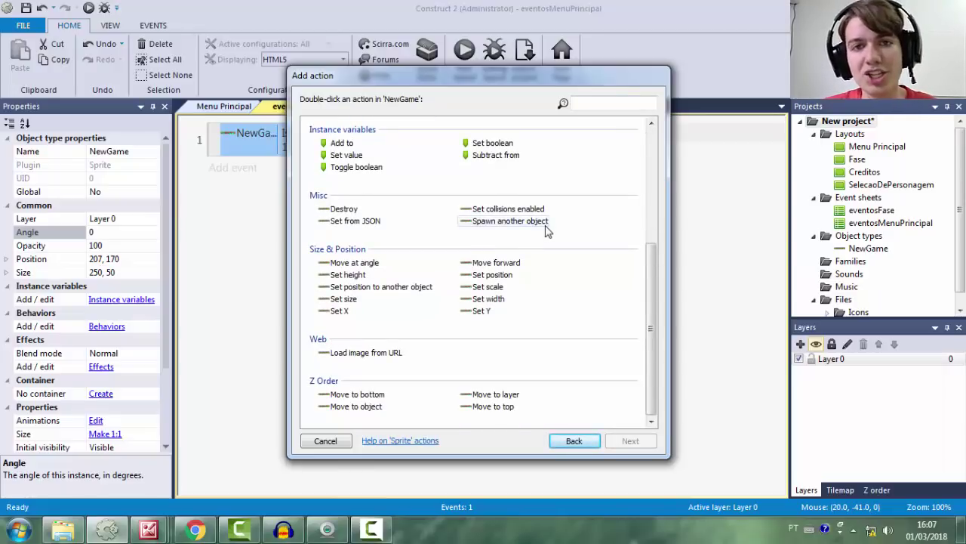
{"action": "scroll", "coordinate": [554, 271], "scroll_direction": "up", "scroll_amount": 5}
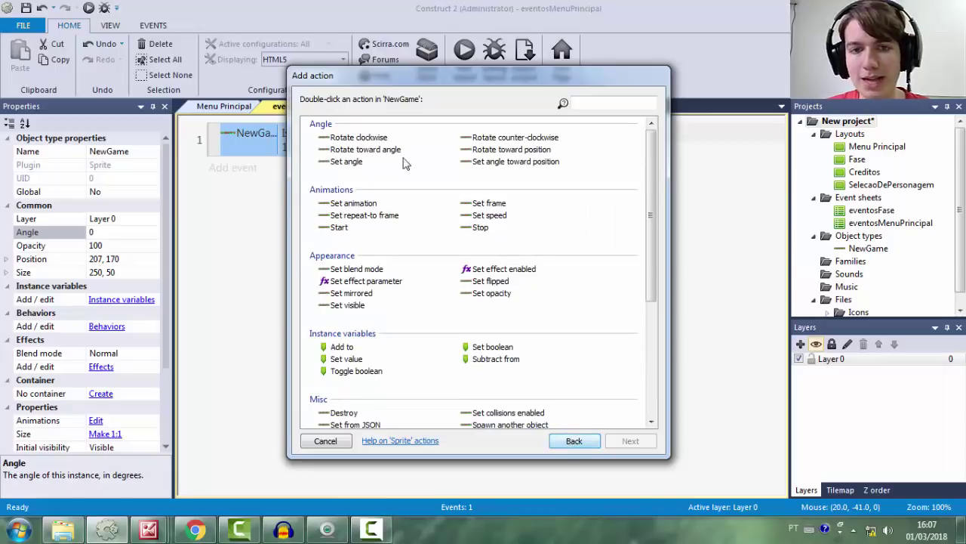
{"action": "left_click_drag", "start_coordinate": [403, 81], "coordinate": [572, 73]}
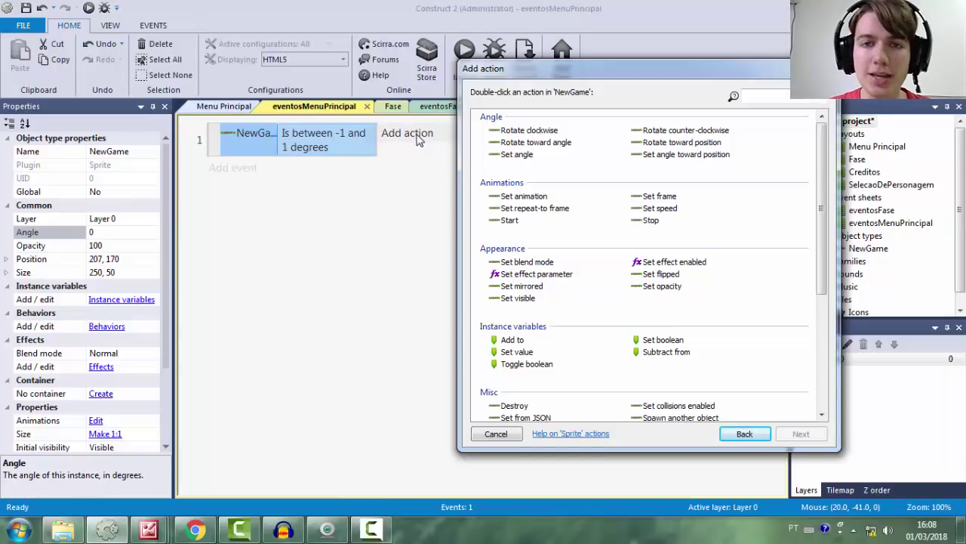
{"action": "left_click_drag", "start_coordinate": [587, 70], "coordinate": [683, 70]}
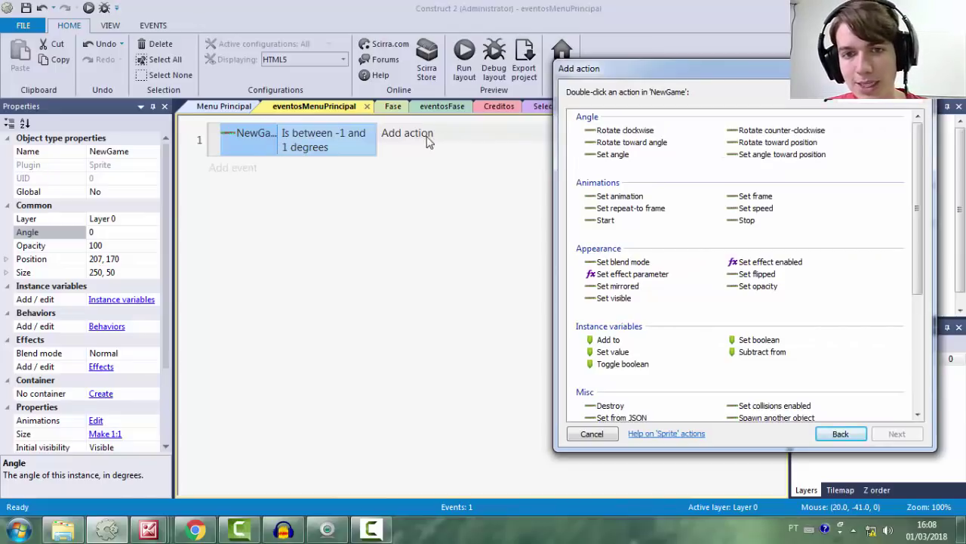
{"action": "left_click_drag", "start_coordinate": [667, 70], "coordinate": [378, 73]}
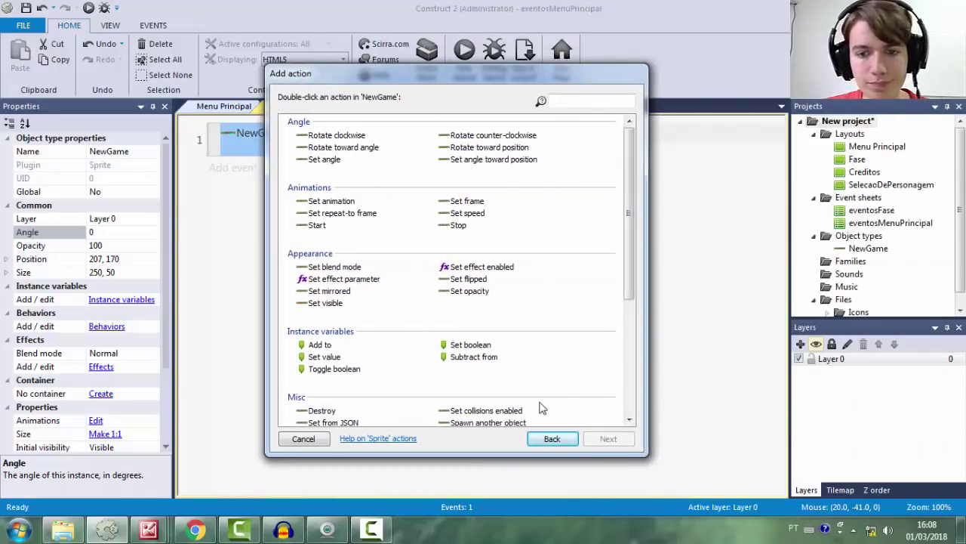
{"action": "left_click", "coordinate": [467, 213]}
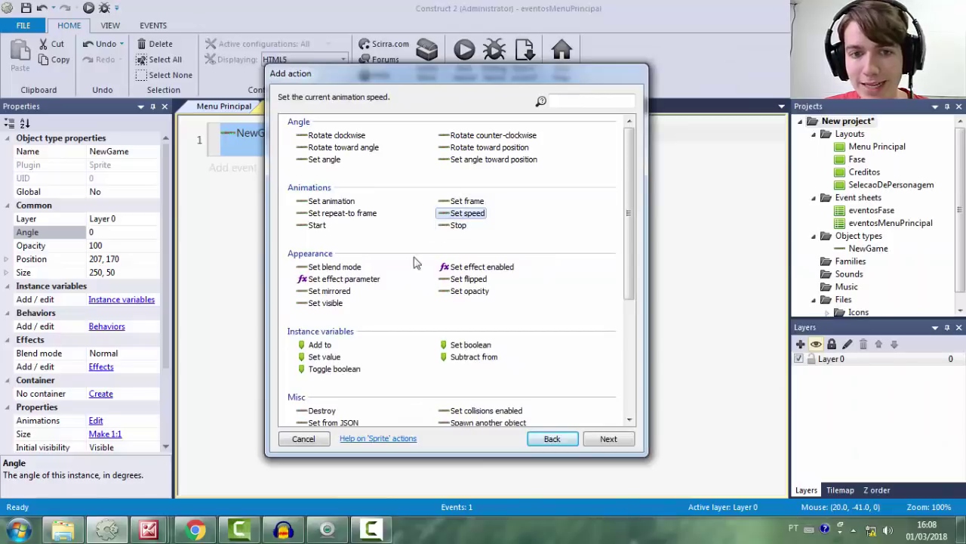
{"action": "left_click", "coordinate": [311, 438]}
{"action": "double_click", "coordinate": [309, 155]}
{"action": "left_click", "coordinate": [353, 336]}
{"action": "double_click", "coordinate": [324, 151]}
{"action": "left_click", "coordinate": [648, 337]}
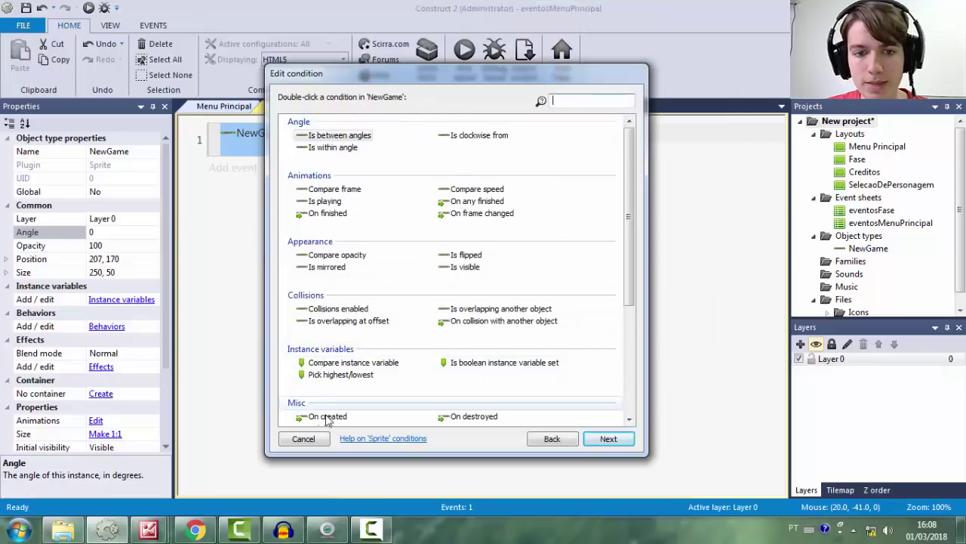
{"action": "left_click", "coordinate": [317, 439]}
Examine NewGame's available actions alongside the event's angle condition and the sprite's Angle property
{"action": "left_click", "coordinate": [408, 142]}
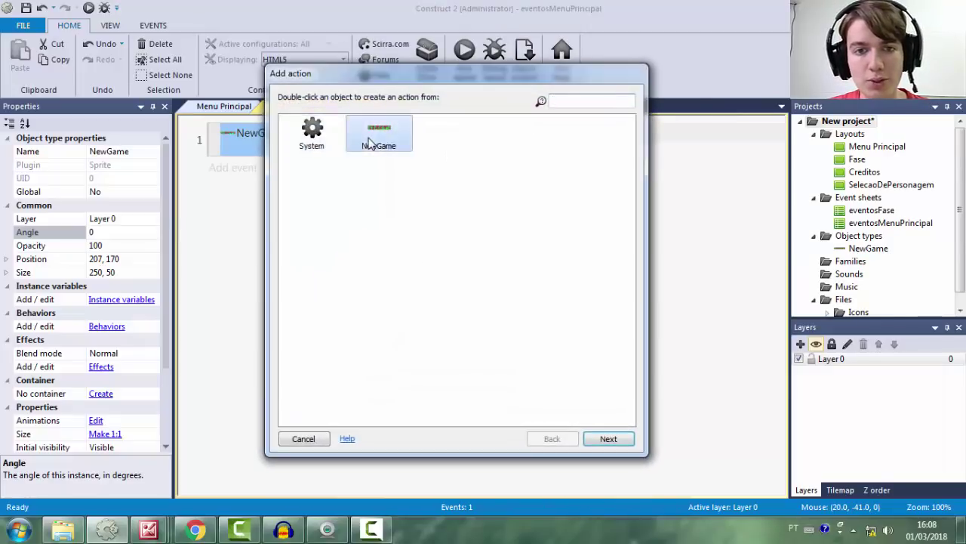
{"action": "double_click", "coordinate": [380, 142]}
{"action": "left_click_drag", "start_coordinate": [512, 74], "coordinate": [679, 61]}
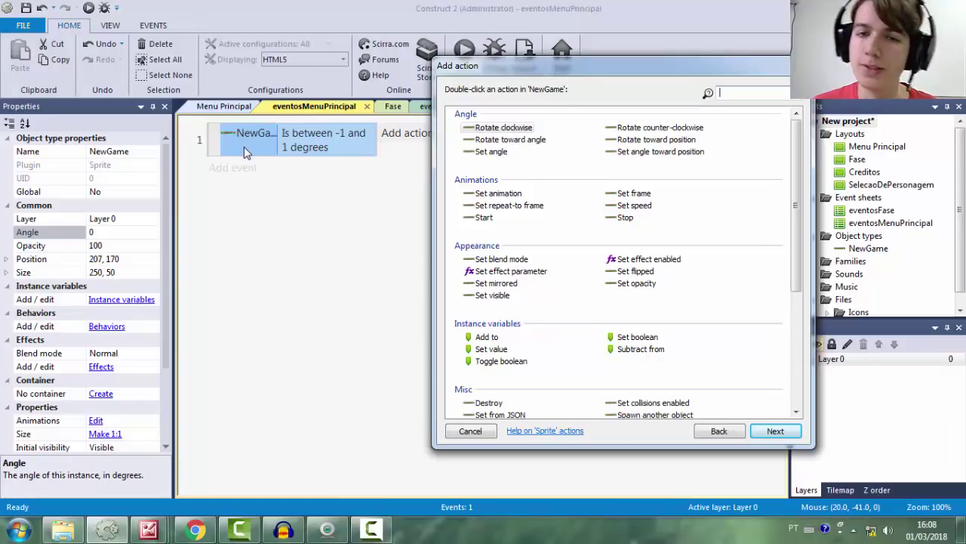
{"action": "left_click", "coordinate": [487, 207]}
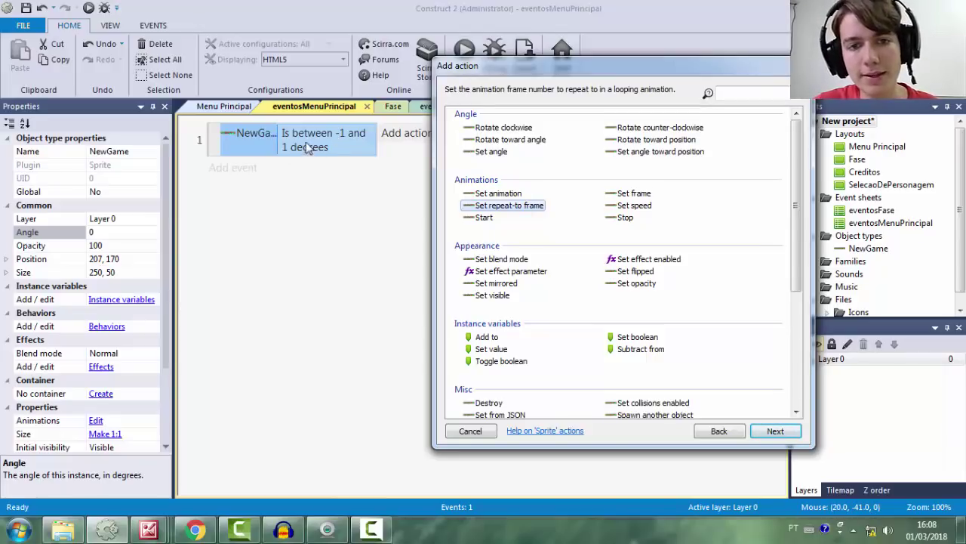
{"action": "left_click_drag", "start_coordinate": [496, 70], "coordinate": [319, 65]}
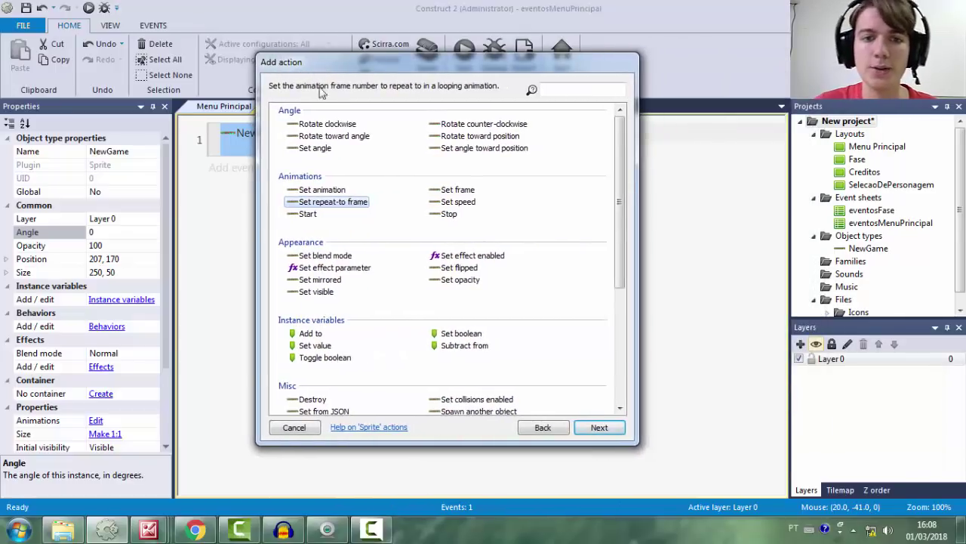
{"action": "left_click", "coordinate": [339, 190]}
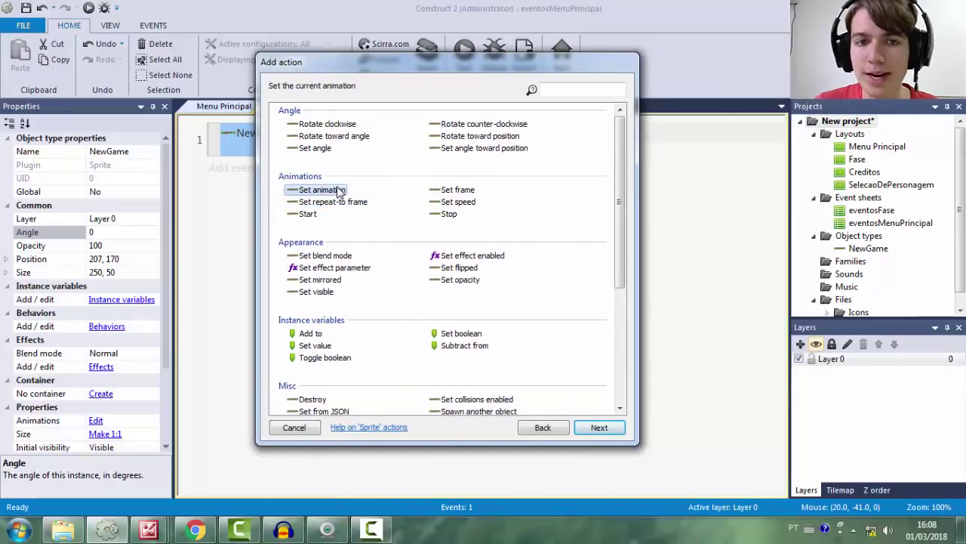
{"action": "left_click", "coordinate": [324, 136]}
{"action": "left_click", "coordinate": [332, 149]}
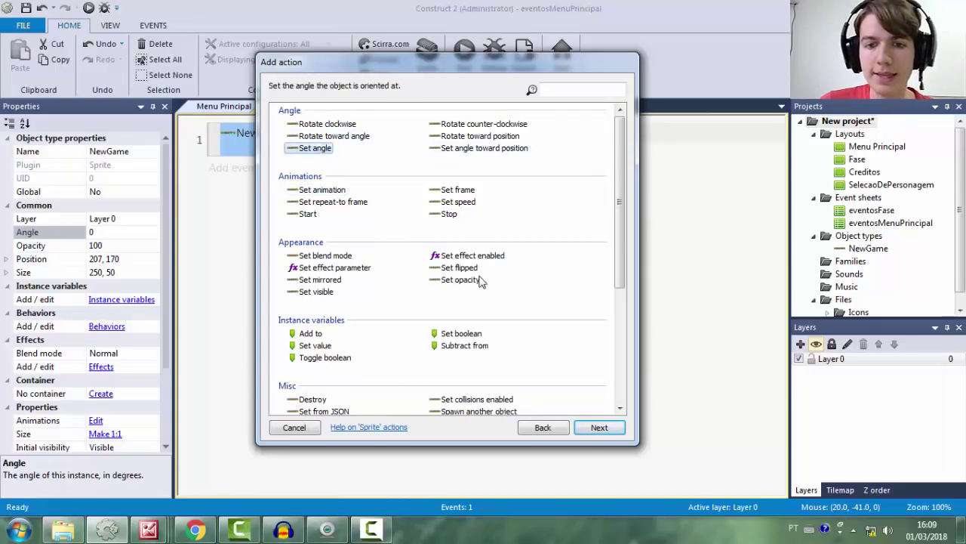
{"action": "left_click", "coordinate": [502, 265]}
{"action": "scroll", "coordinate": [504, 268], "scroll_direction": "down", "scroll_amount": 2}
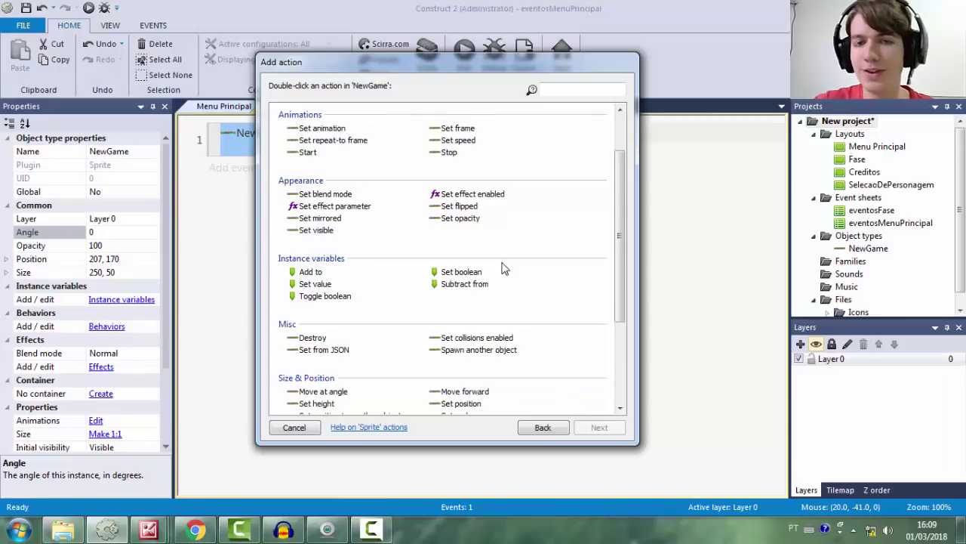
{"action": "left_click_drag", "start_coordinate": [436, 57], "coordinate": [589, 60]}
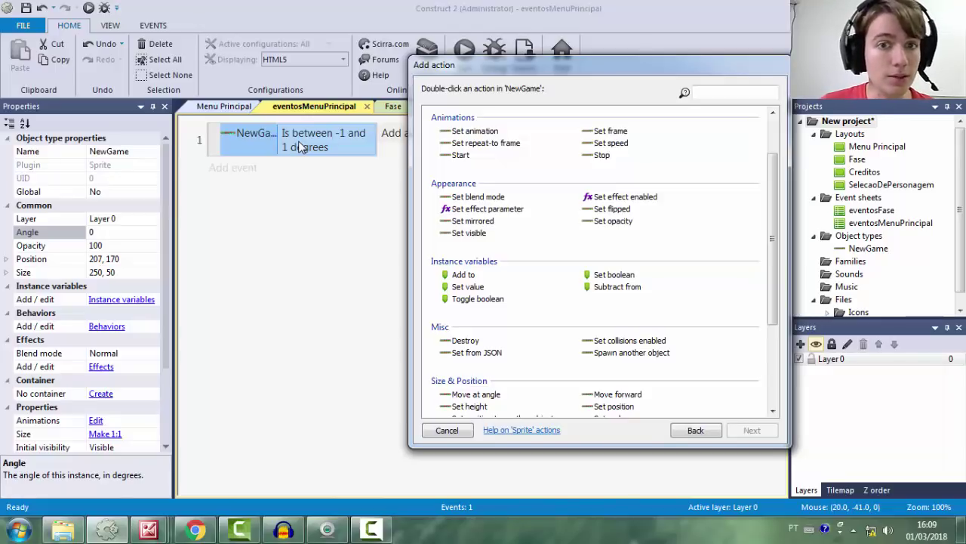
{"action": "mouse_move", "coordinate": [525, 71]}
{"action": "left_mouse_down"}
{"action": "mouse_move", "coordinate": [433, 74]}
{"action": "mouse_move", "coordinate": [528, 75]}
{"action": "left_mouse_up"}
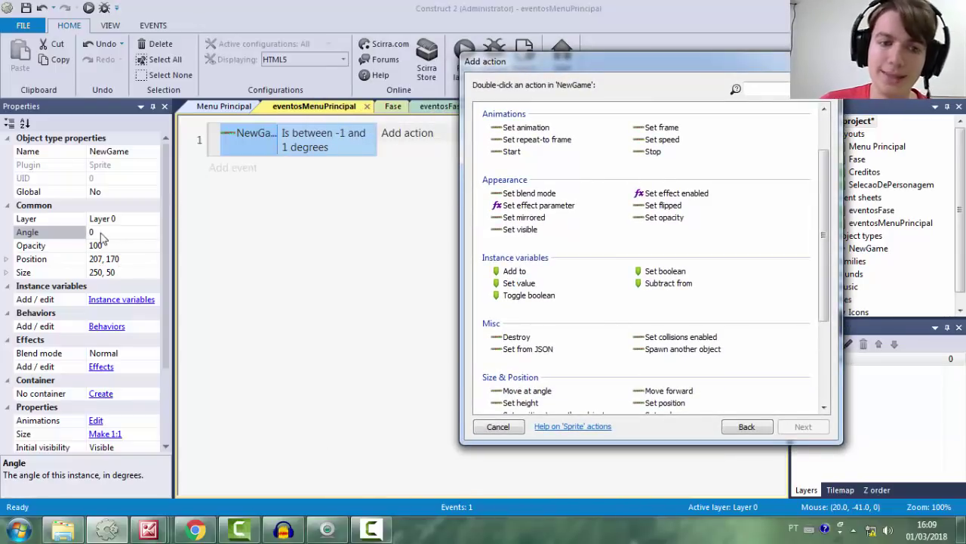
{"action": "left_click_drag", "start_coordinate": [585, 66], "coordinate": [436, 55]}
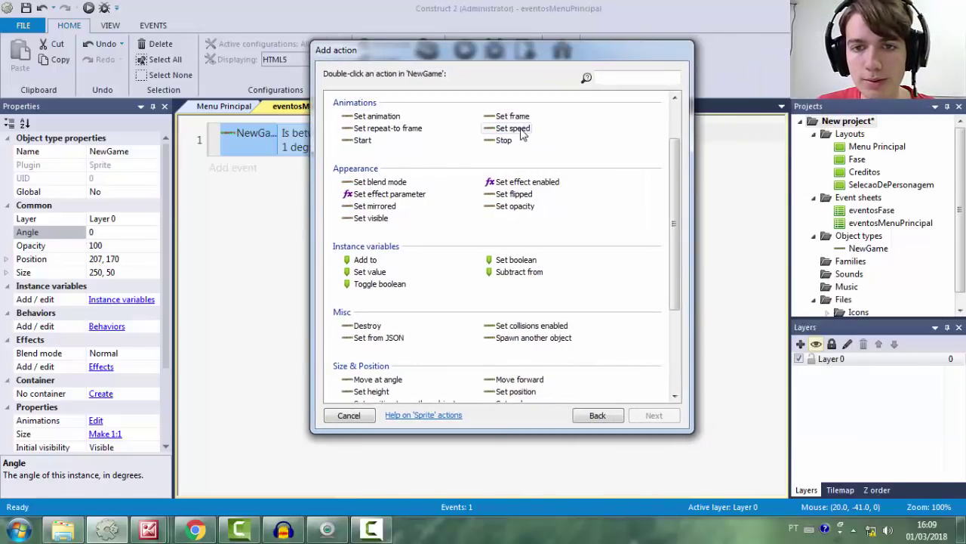
Add a "Set opacity" action for NewGame to the angle event, with an opacity of 50
{"action": "left_click", "coordinate": [389, 218]}
{"action": "left_click", "coordinate": [513, 207]}
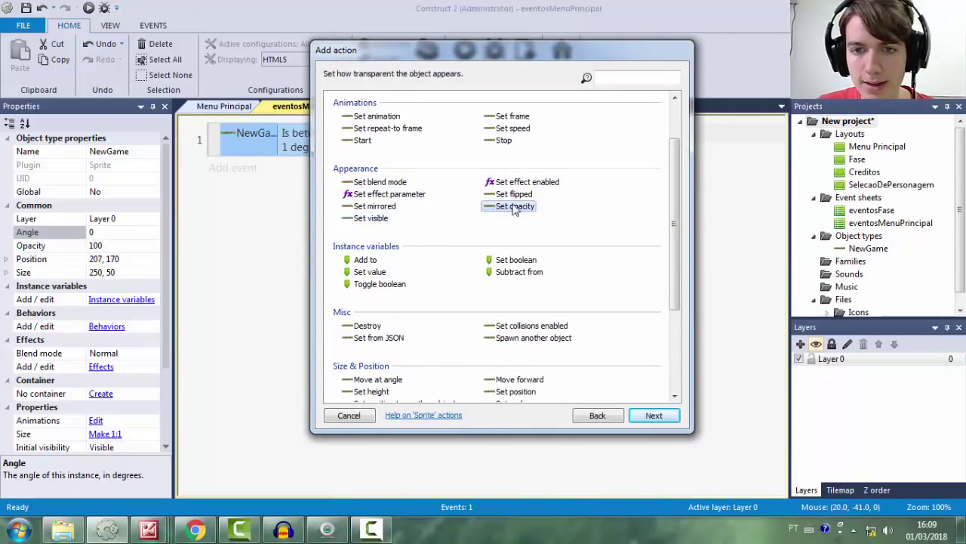
{"action": "double_click", "coordinate": [516, 207]}
{"action": "type", "text": "50"}
{"action": "key", "text": "Return"}
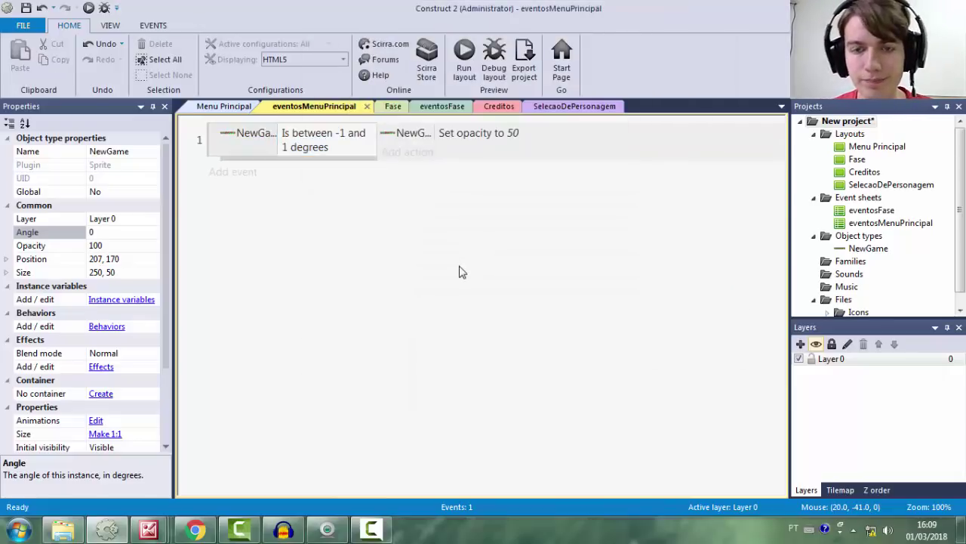
Preview the Menu Principal layout in the browser, close the preview and return to Construct 2
{"action": "left_click", "coordinate": [206, 109]}
{"action": "left_click", "coordinate": [393, 260]}
{"action": "left_click", "coordinate": [462, 61]}
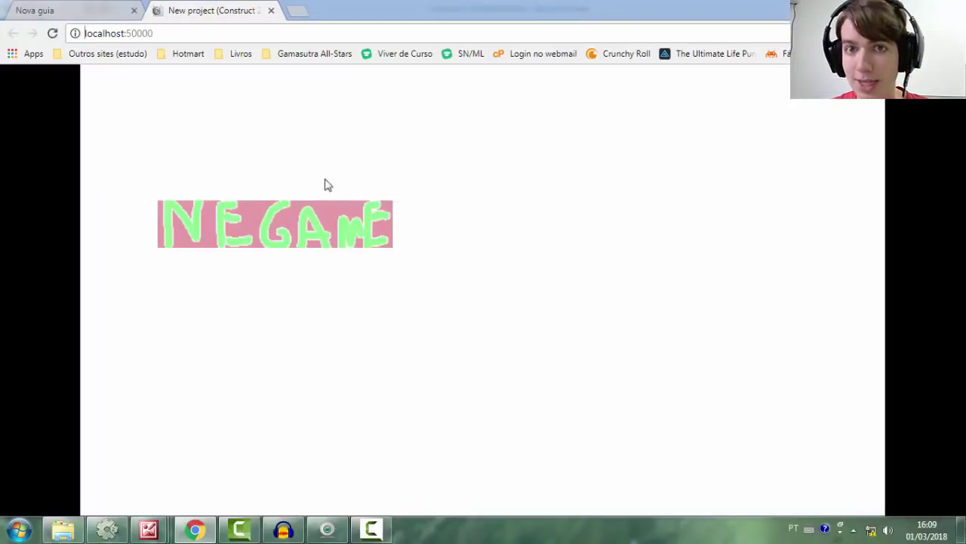
{"action": "left_click", "coordinate": [272, 11]}
{"action": "left_click", "coordinate": [110, 528]}
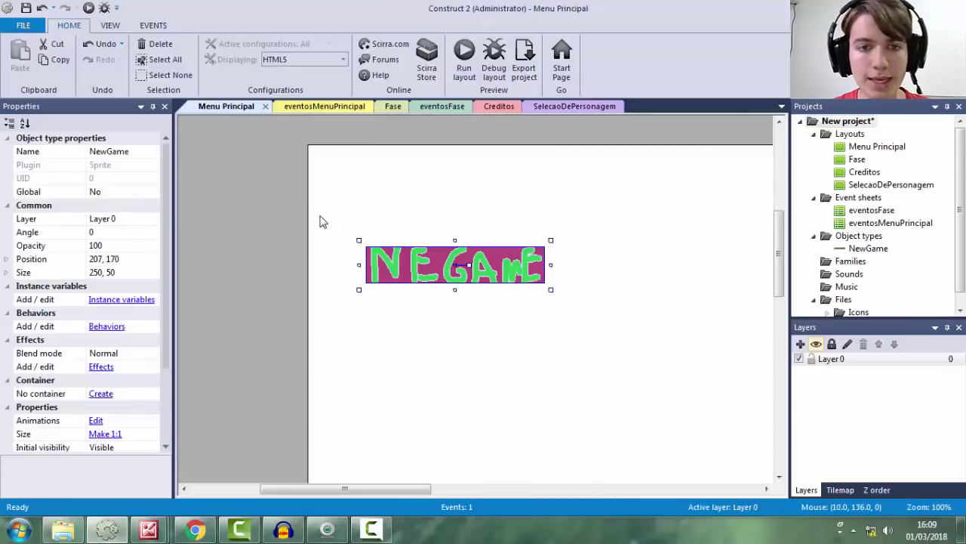
Compare the NewGame sprite's properties in the Menu Principal layout with the angle condition in eventosMenuPrincipal
{"action": "left_click", "coordinate": [317, 239]}
{"action": "left_click", "coordinate": [325, 106]}
{"action": "left_click", "coordinate": [353, 151]}
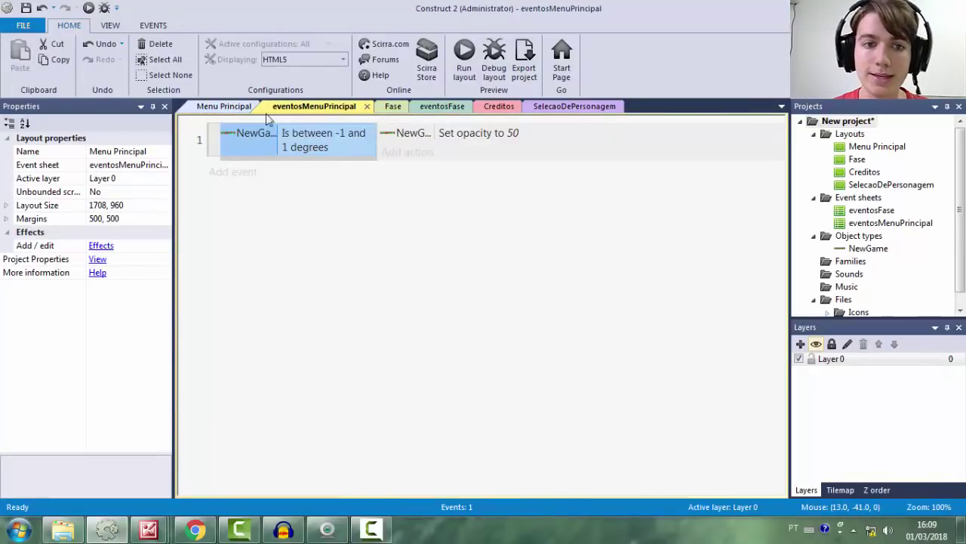
{"action": "left_click", "coordinate": [227, 107]}
{"action": "left_click", "coordinate": [432, 274]}
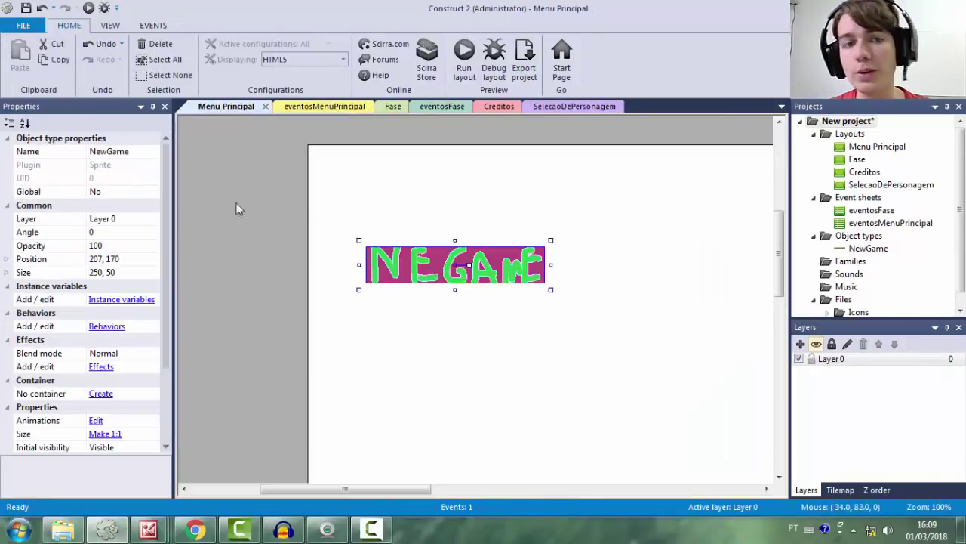
{"action": "left_click", "coordinate": [296, 107]}
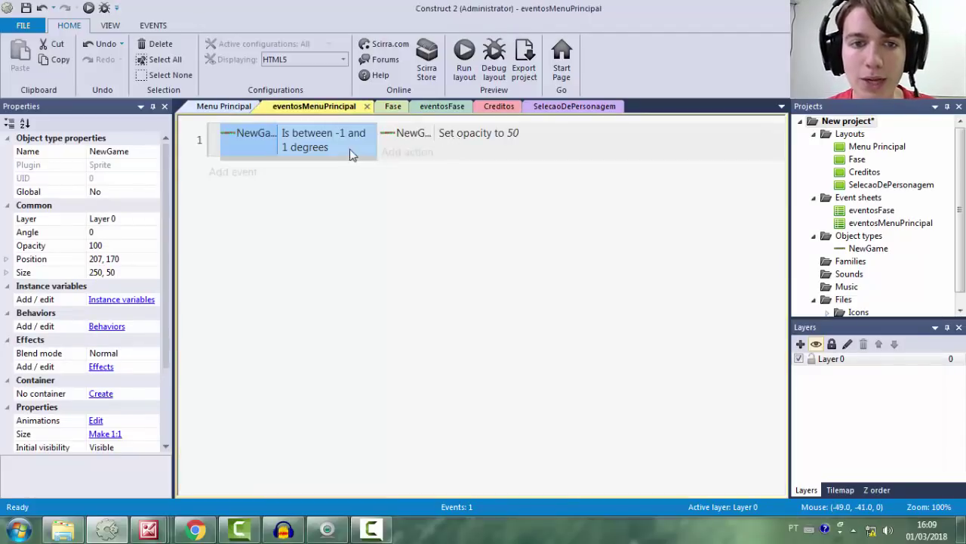
Set NewGame's angle to 0.5 in the Menu Principal layout
{"action": "left_click", "coordinate": [223, 107]}
{"action": "left_click", "coordinate": [123, 231]}
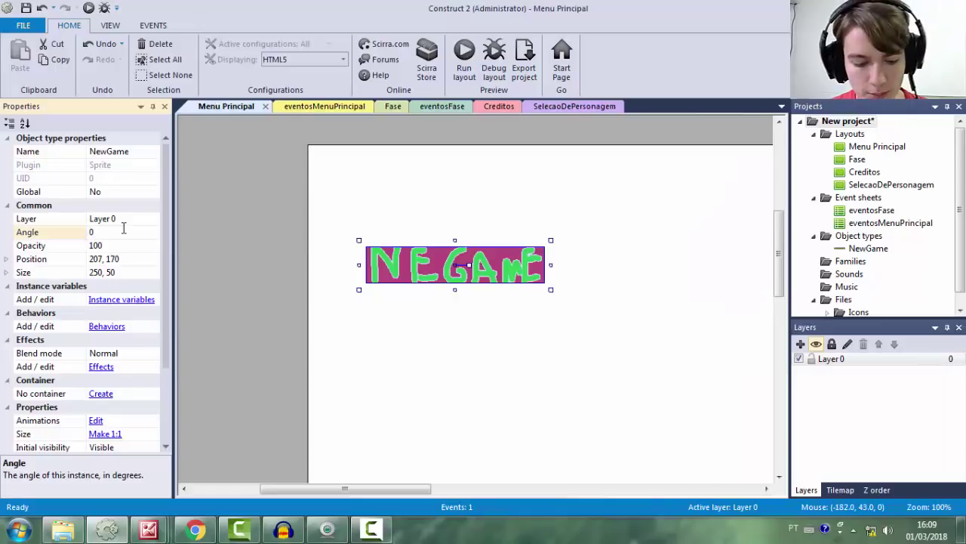
{"action": "type", "text": "0.5"}
{"action": "key", "text": "Return"}
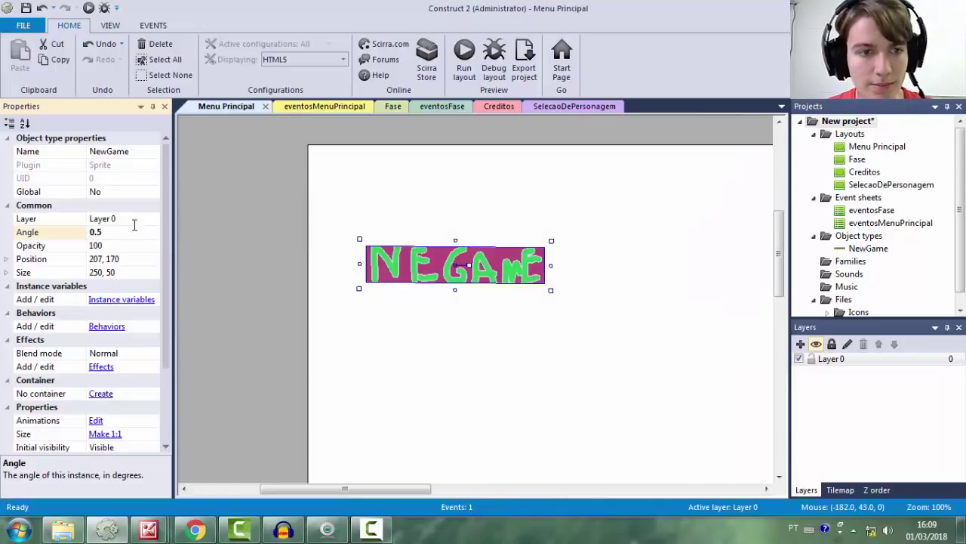
Undo the last angle change on the NewGame sprite
{"action": "left_click", "coordinate": [319, 109]}
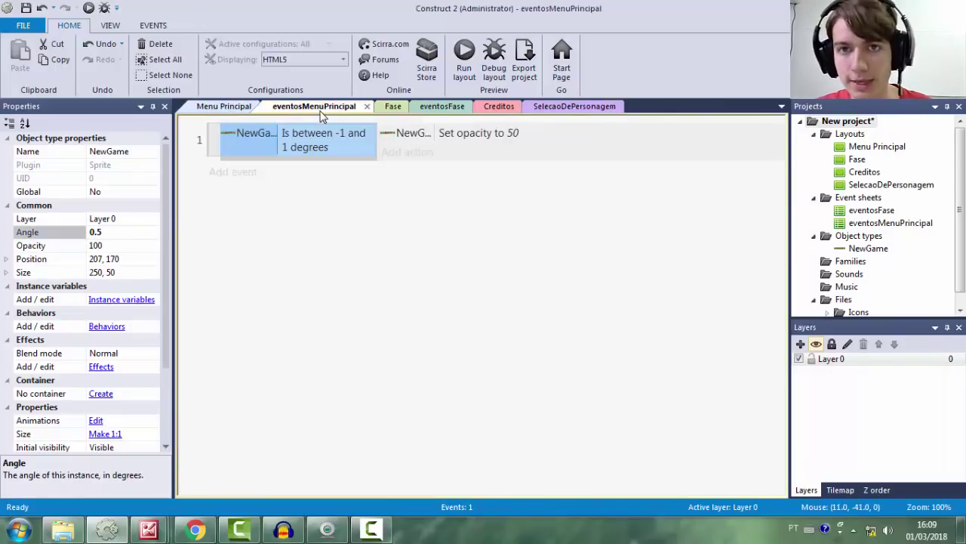
{"action": "left_click", "coordinate": [225, 106]}
{"action": "key", "text": "ctrl+z"}
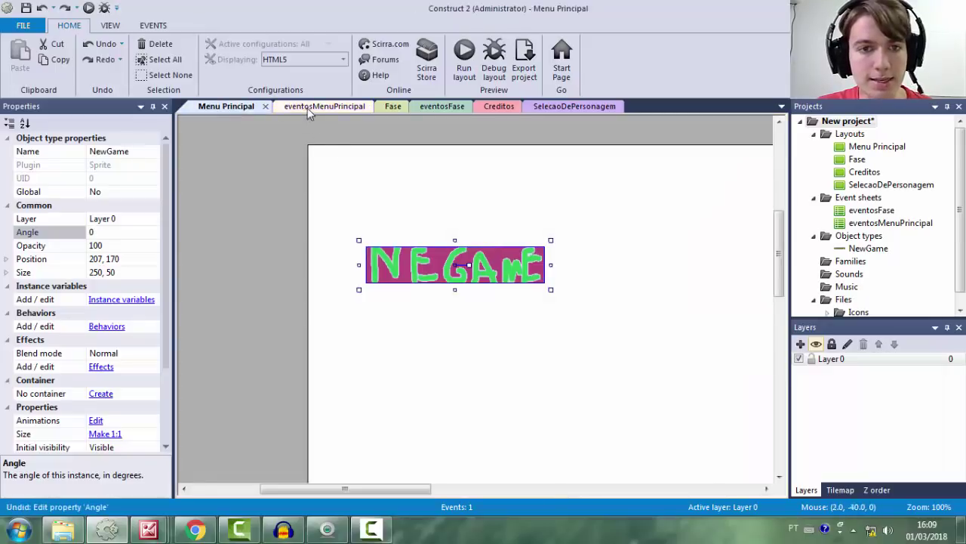
Set the NewGame sprite's angle to 90 in the Menu Principal layout
{"action": "left_click", "coordinate": [319, 107]}
{"action": "left_click", "coordinate": [475, 141]}
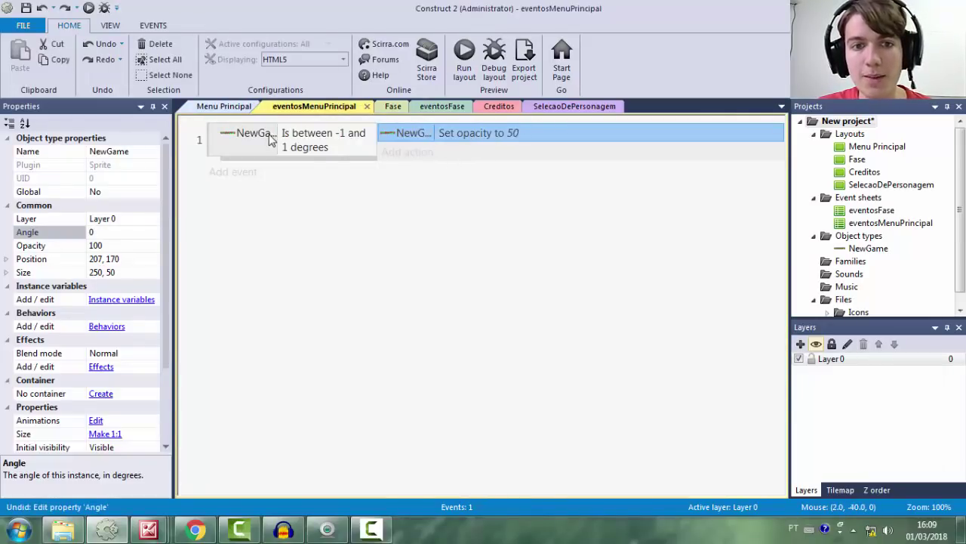
{"action": "left_click", "coordinate": [225, 107]}
{"action": "left_click", "coordinate": [110, 233]}
{"action": "type", "text": "90"}
{"action": "key", "text": "Return"}
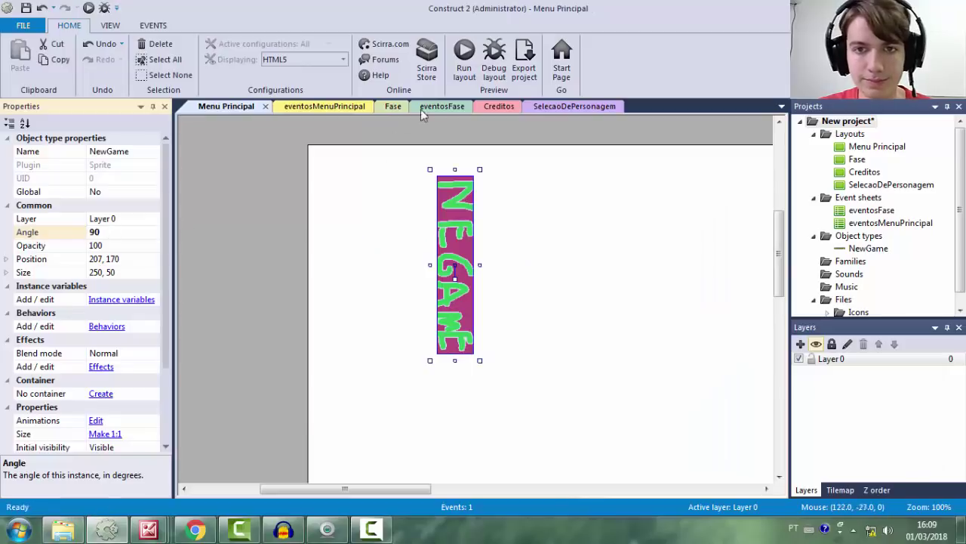
Run the layout in the browser to check NewGame's opacity when rotated, then close the preview and return to Construct 2
{"action": "left_click", "coordinate": [464, 72]}
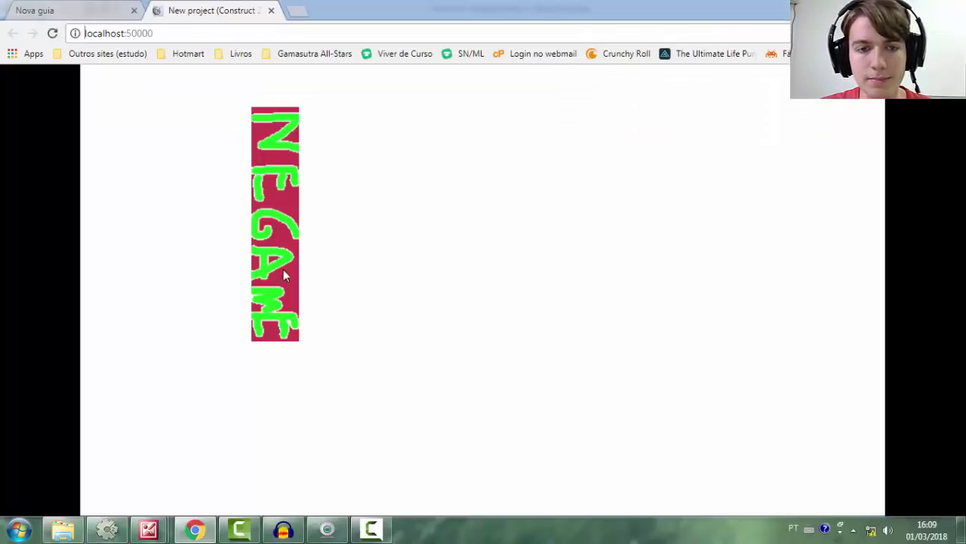
{"action": "left_click", "coordinate": [271, 11]}
{"action": "left_click", "coordinate": [108, 529]}
Review the NewGame event's angle condition and its opacity action in eventosMenuPrincipal
{"action": "left_click", "coordinate": [303, 108]}
{"action": "left_click", "coordinate": [328, 136]}
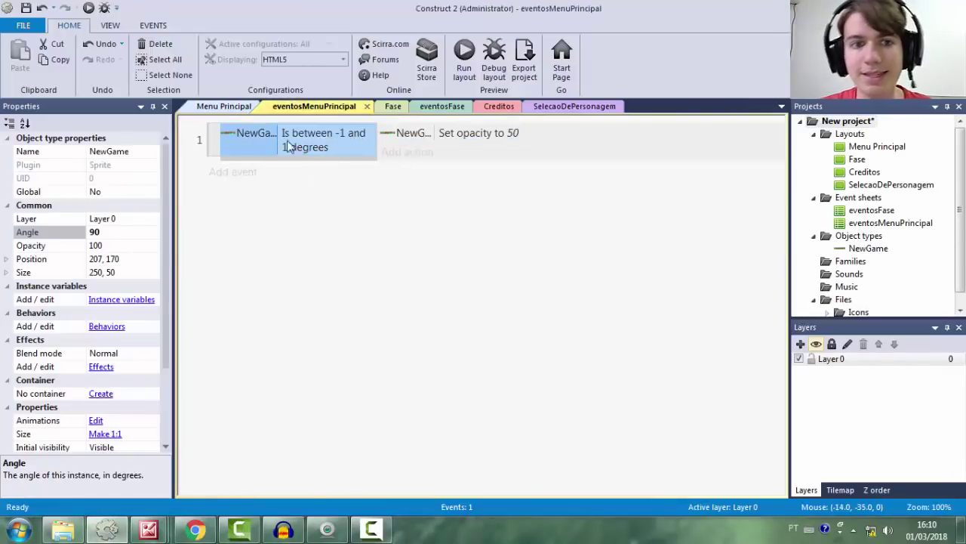
{"action": "left_click", "coordinate": [214, 149]}
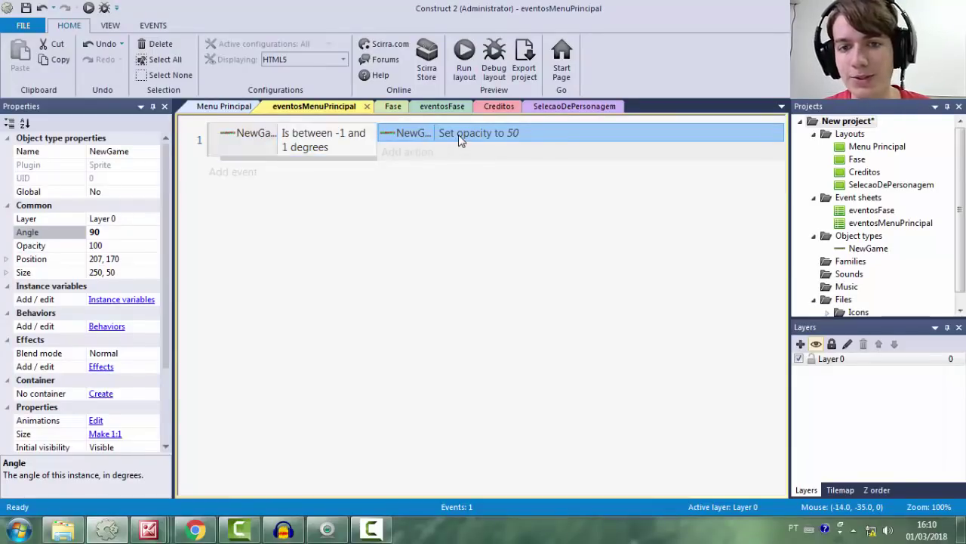
{"action": "left_click", "coordinate": [308, 135]}
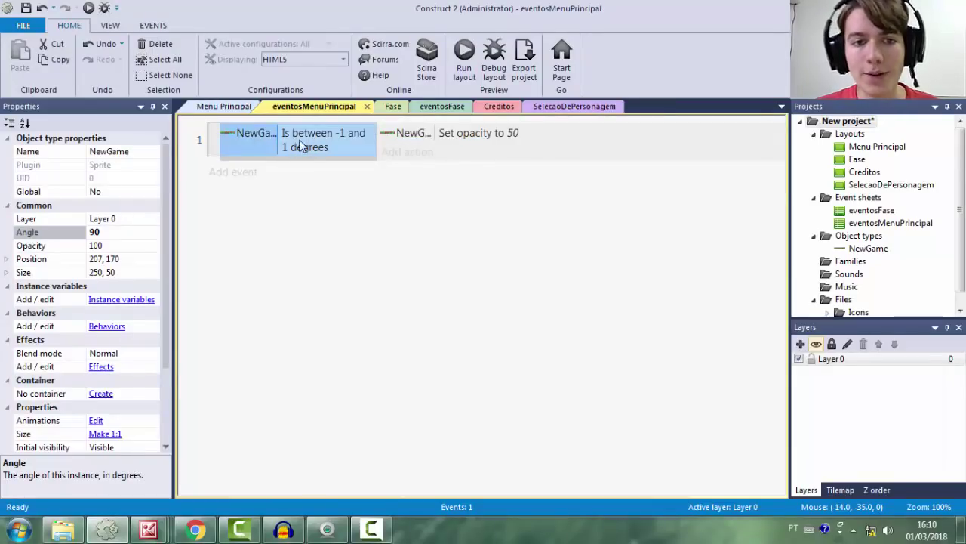
Undo the 90-degree rotation of NewGame in the Menu Principal layout and reselect the sprite
{"action": "left_click", "coordinate": [216, 107]}
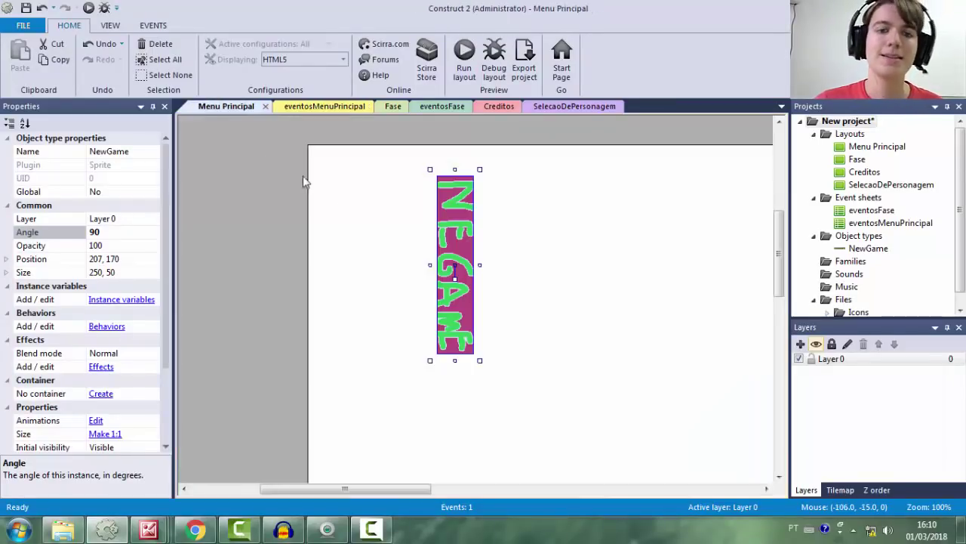
{"action": "key", "text": "ctrl+z"}
{"action": "left_click", "coordinate": [408, 228]}
{"action": "left_click", "coordinate": [427, 257]}
Delete the whole NewGame angle event from the eventosMenuPrincipal event sheet
{"action": "left_click", "coordinate": [330, 107]}
{"action": "left_click", "coordinate": [349, 145]}
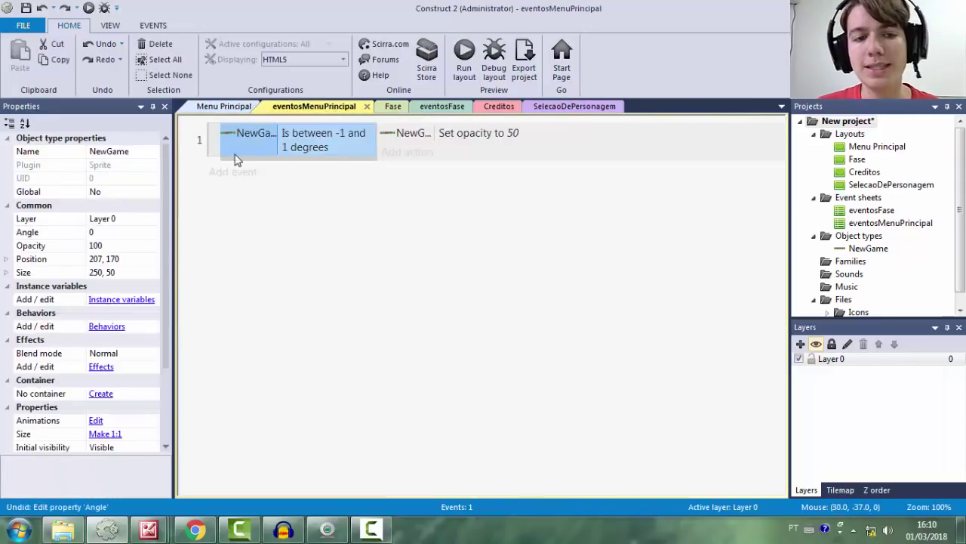
{"action": "left_click", "coordinate": [213, 149]}
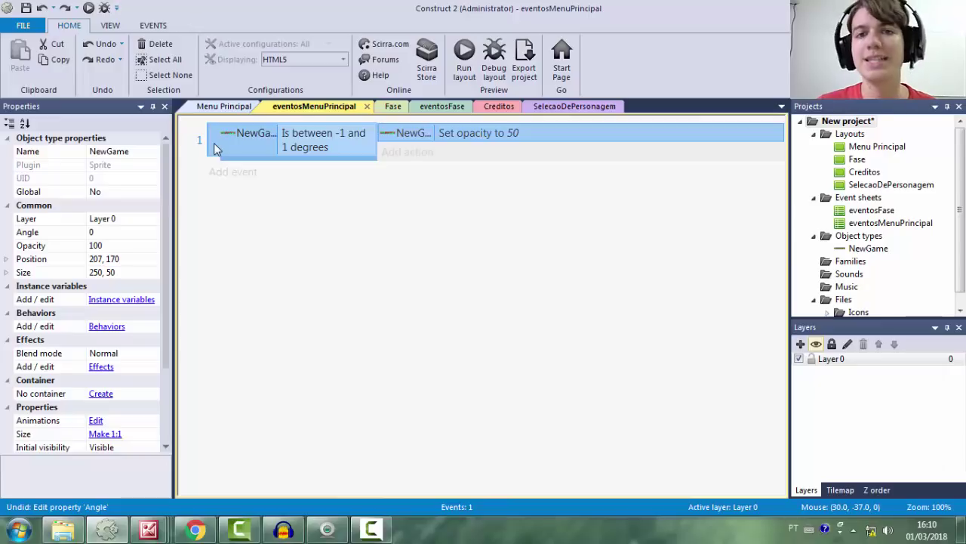
{"action": "key", "text": "Delete"}
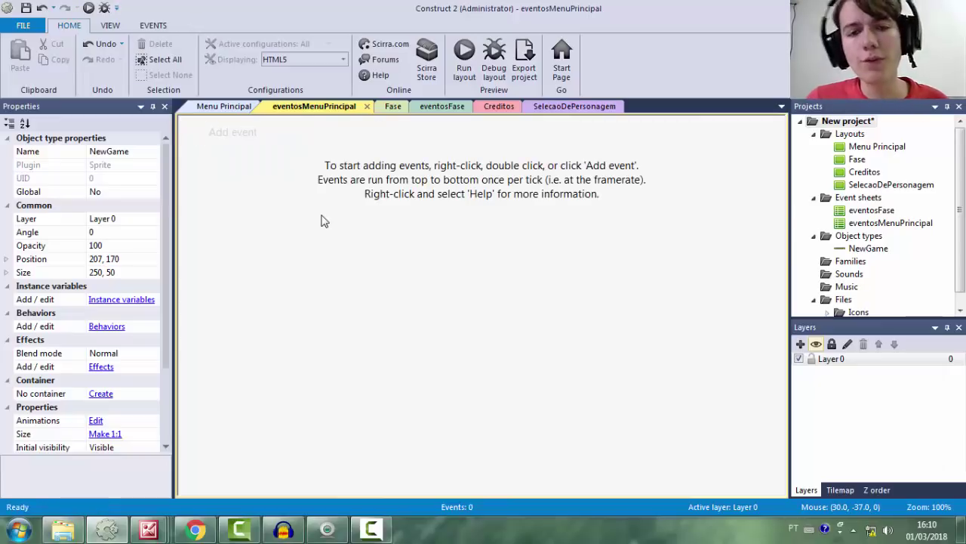
{"action": "left_click", "coordinate": [224, 105]}
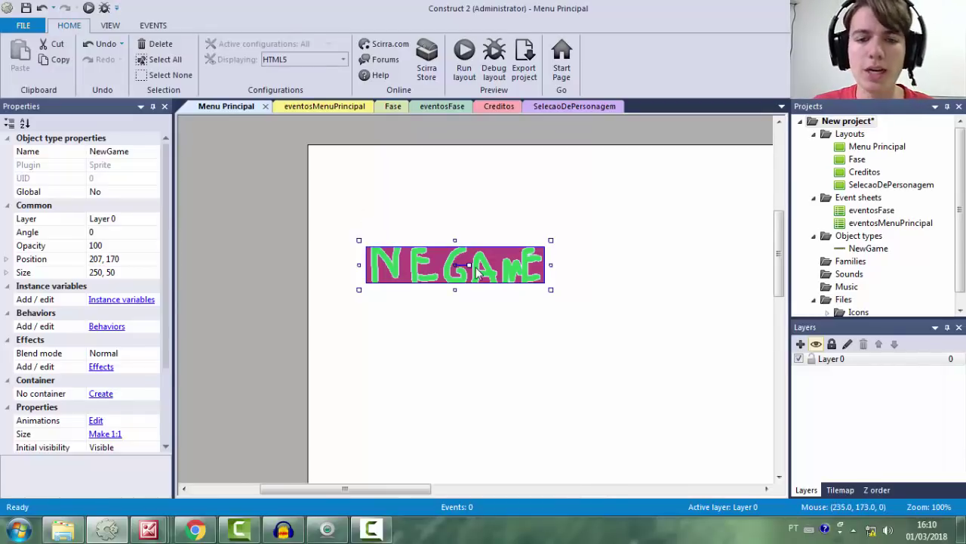
{"action": "left_click", "coordinate": [392, 106]}
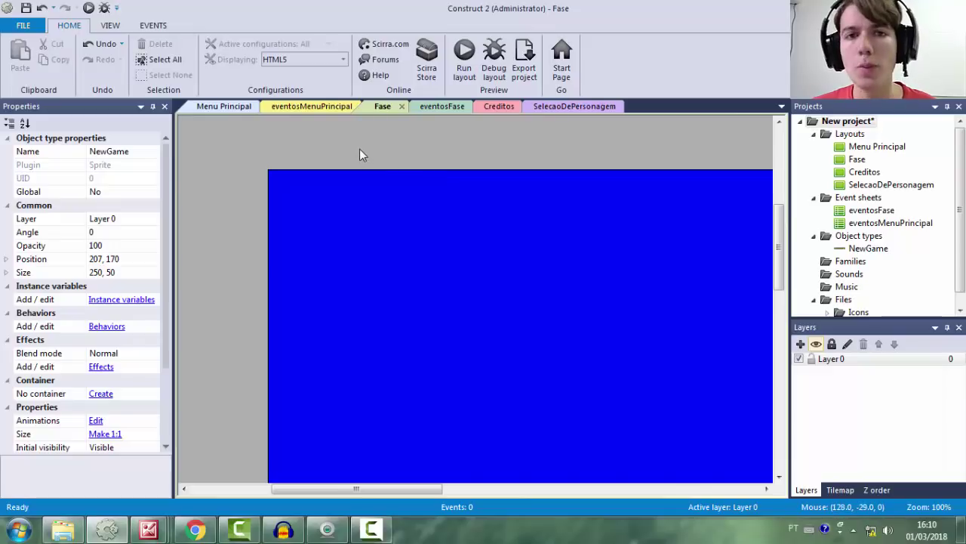
{"action": "left_click", "coordinate": [313, 107]}
{"action": "left_click", "coordinate": [245, 106]}
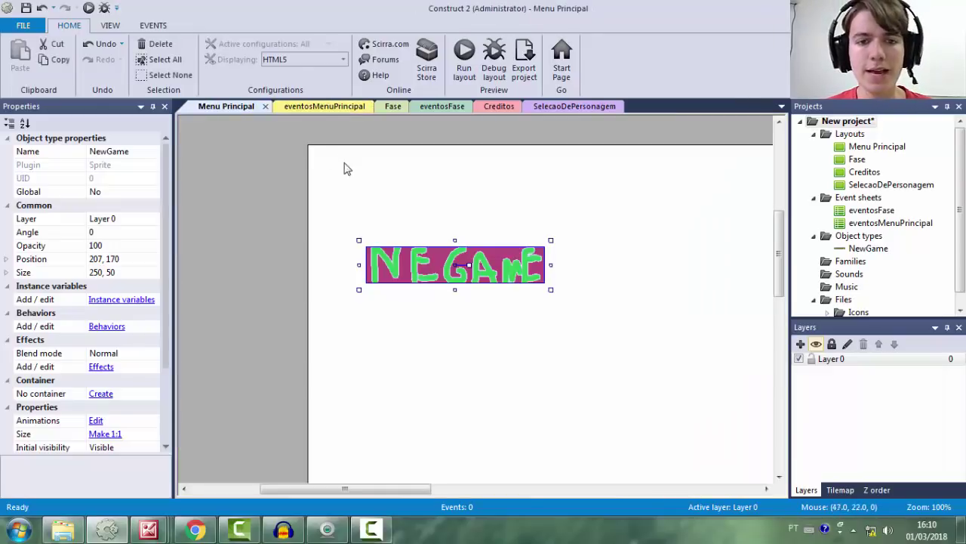
Browse the NewGame conditions available for a new event in eventosMenuPrincipal, and close the list without adding one
{"action": "left_click", "coordinate": [311, 106]}
{"action": "left_click", "coordinate": [258, 133]}
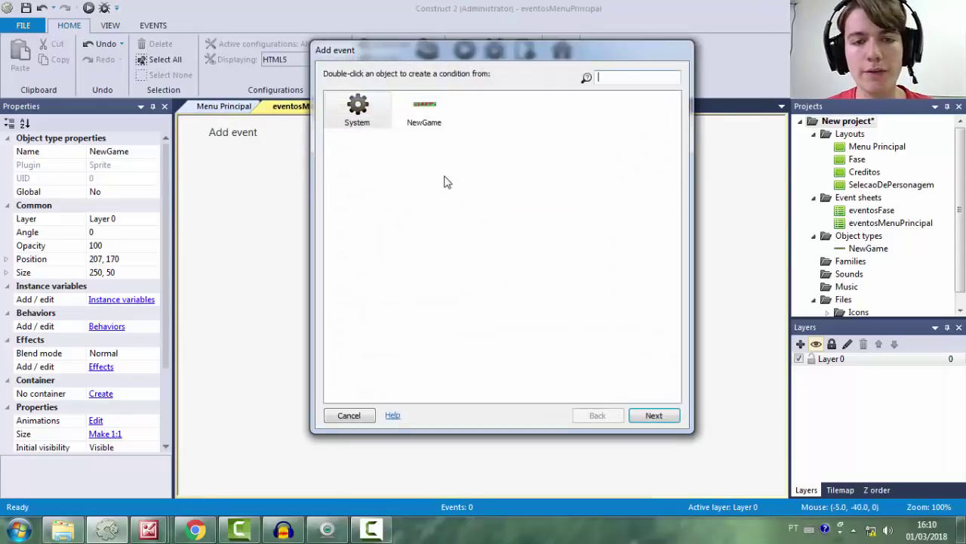
{"action": "double_click", "coordinate": [423, 112]}
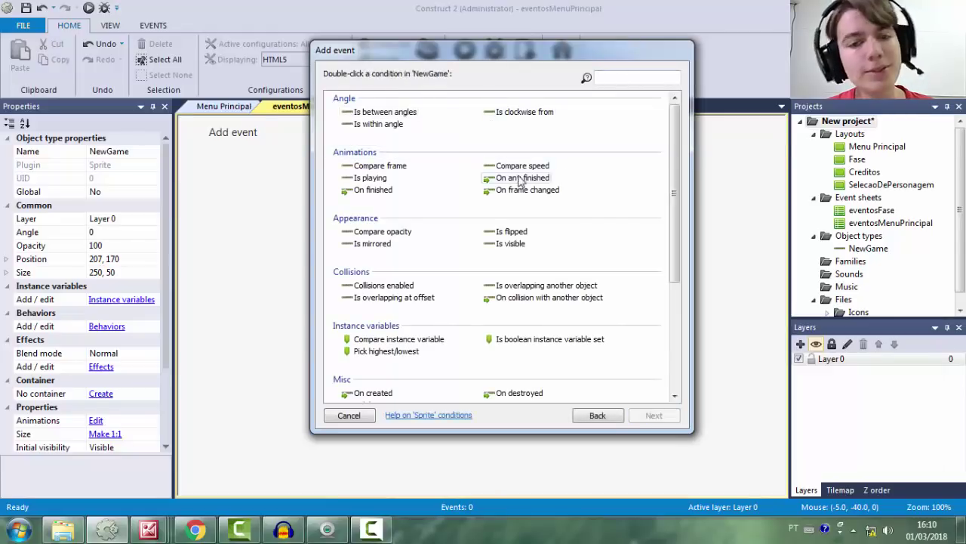
{"action": "scroll", "coordinate": [529, 181], "scroll_direction": "down", "scroll_amount": 5}
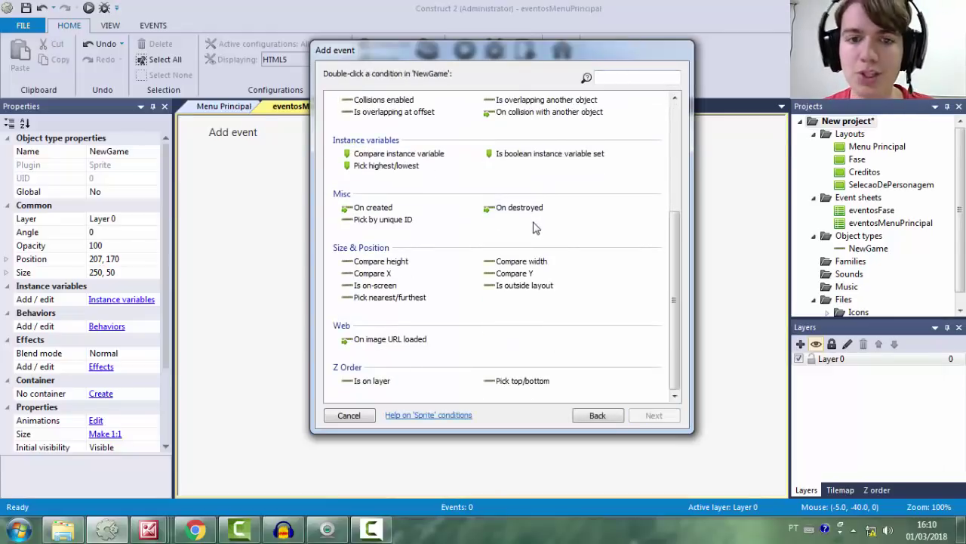
{"action": "left_click", "coordinate": [349, 415]}
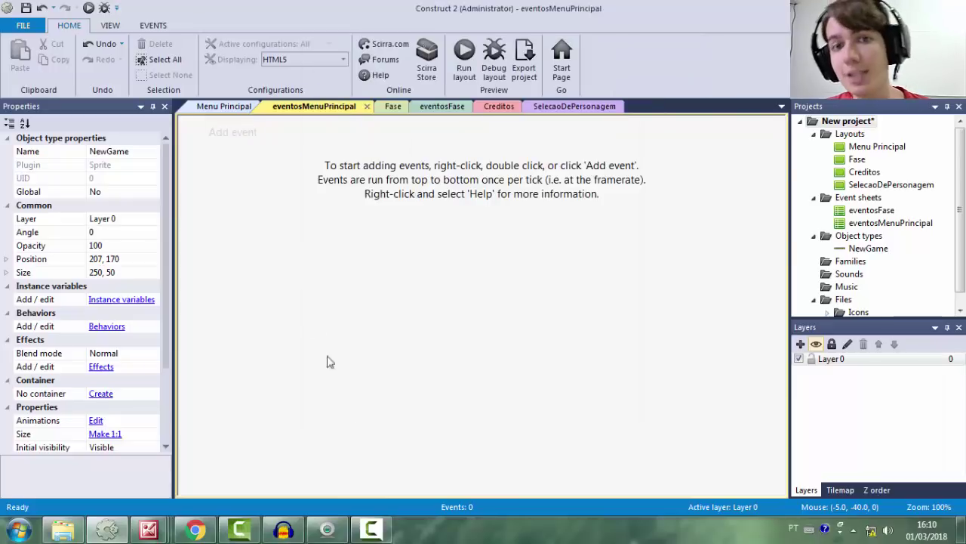
Insert a Mouse input object into the project from the Menu Principal layout
{"action": "left_click", "coordinate": [223, 106]}
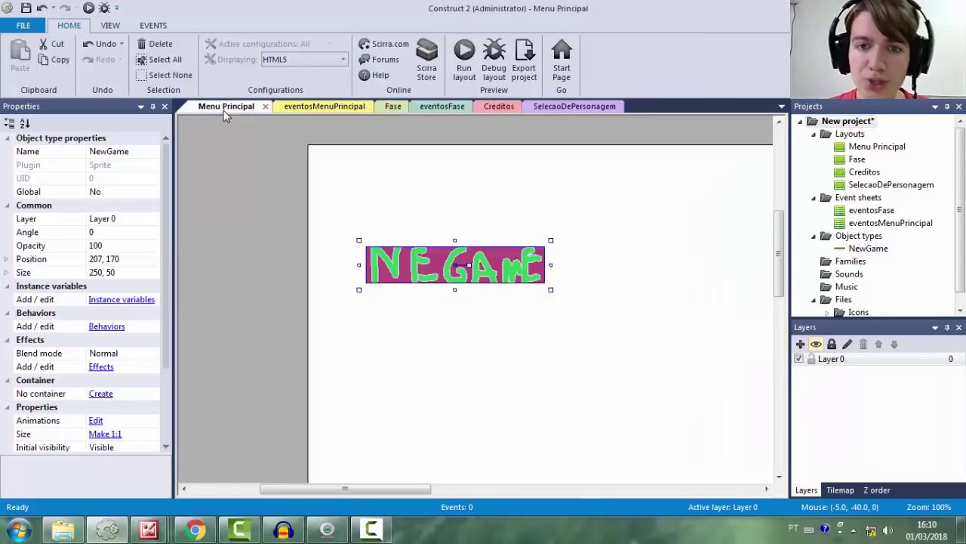
{"action": "left_click", "coordinate": [383, 187]}
{"action": "right_click", "coordinate": [381, 166]}
{"action": "left_click", "coordinate": [412, 173]}
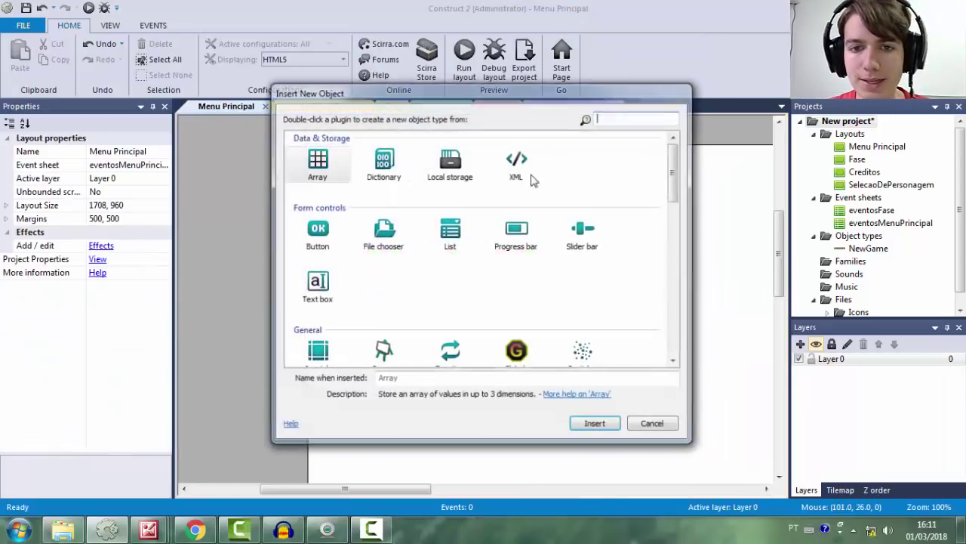
{"action": "scroll", "coordinate": [445, 241], "scroll_direction": "down", "scroll_amount": 5}
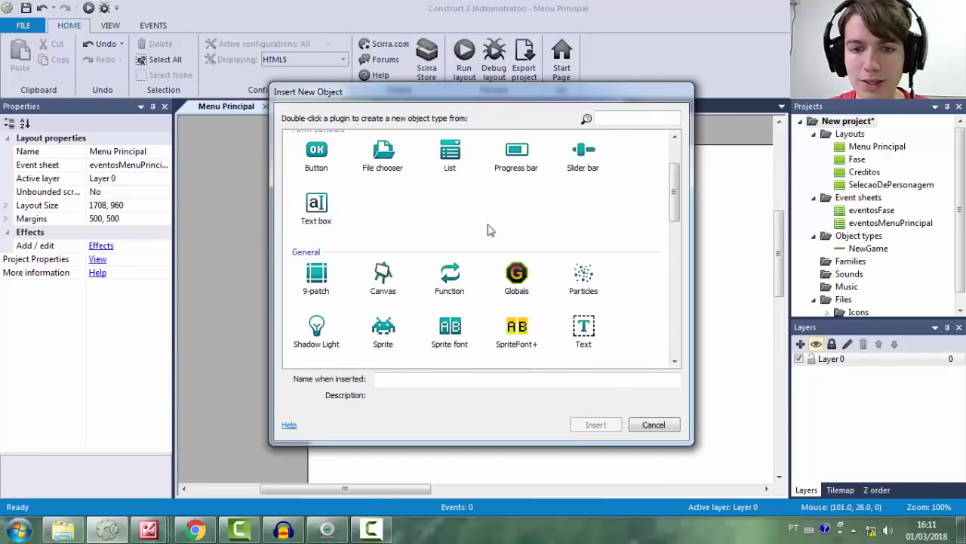
{"action": "scroll", "coordinate": [453, 257], "scroll_direction": "down", "scroll_amount": 1}
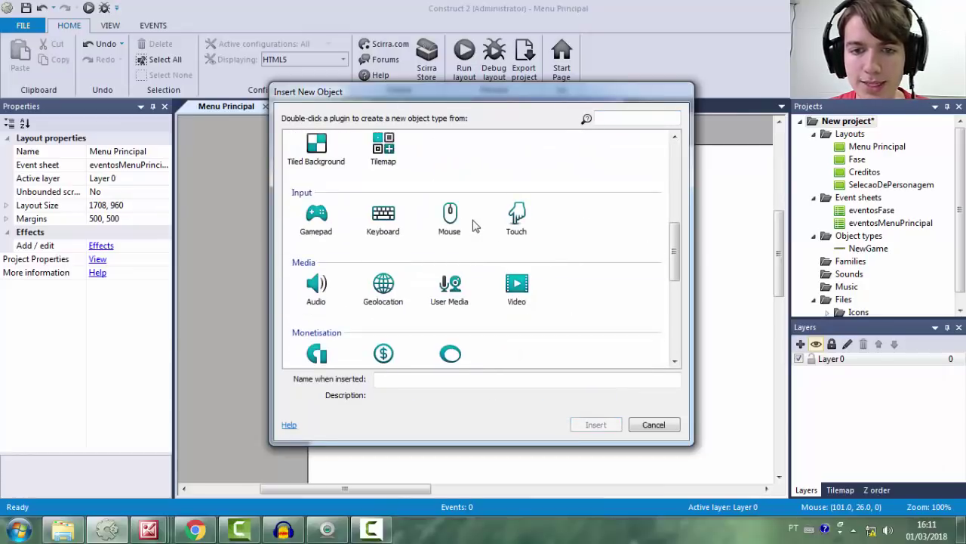
{"action": "left_click", "coordinate": [472, 221]}
{"action": "left_click", "coordinate": [510, 223]}
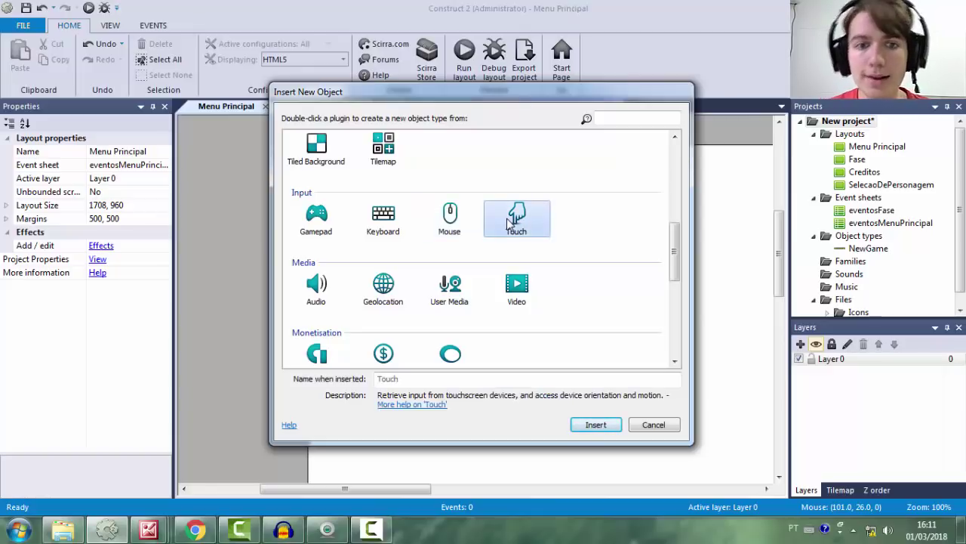
{"action": "left_click", "coordinate": [415, 212]}
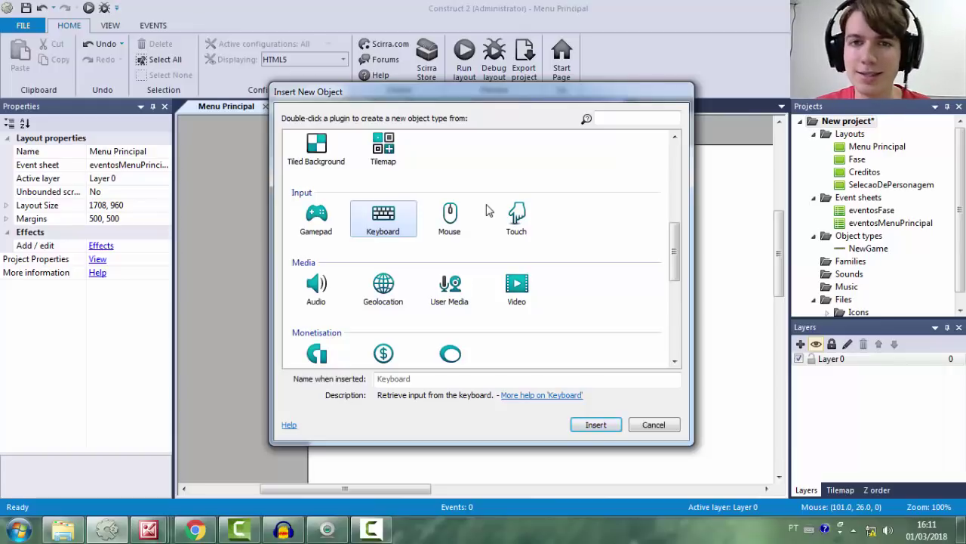
{"action": "left_click", "coordinate": [316, 217]}
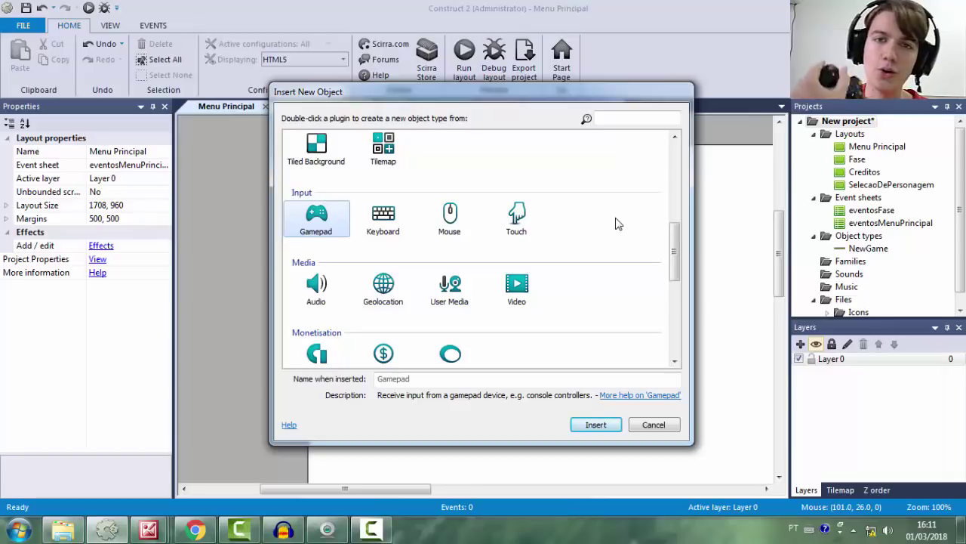
{"action": "left_click", "coordinate": [458, 225]}
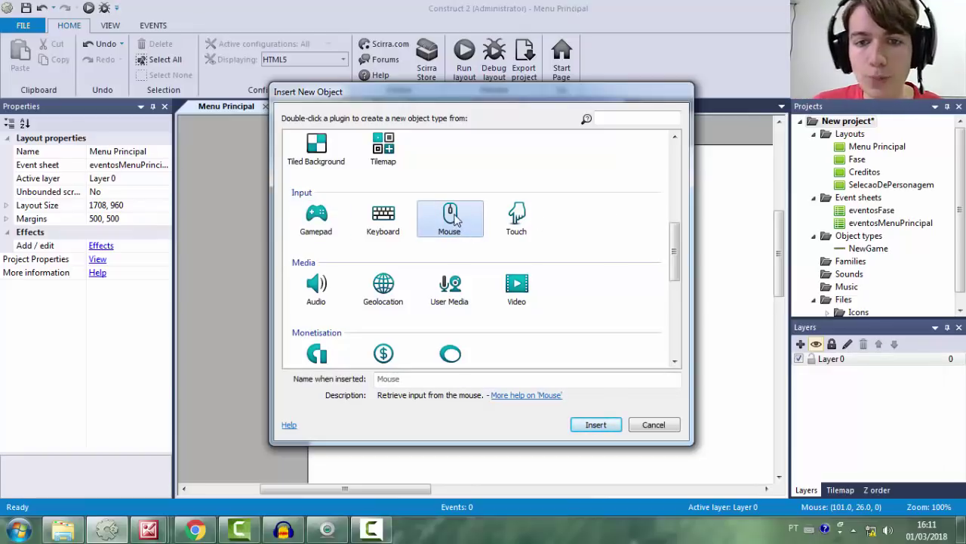
{"action": "left_click", "coordinate": [607, 424]}
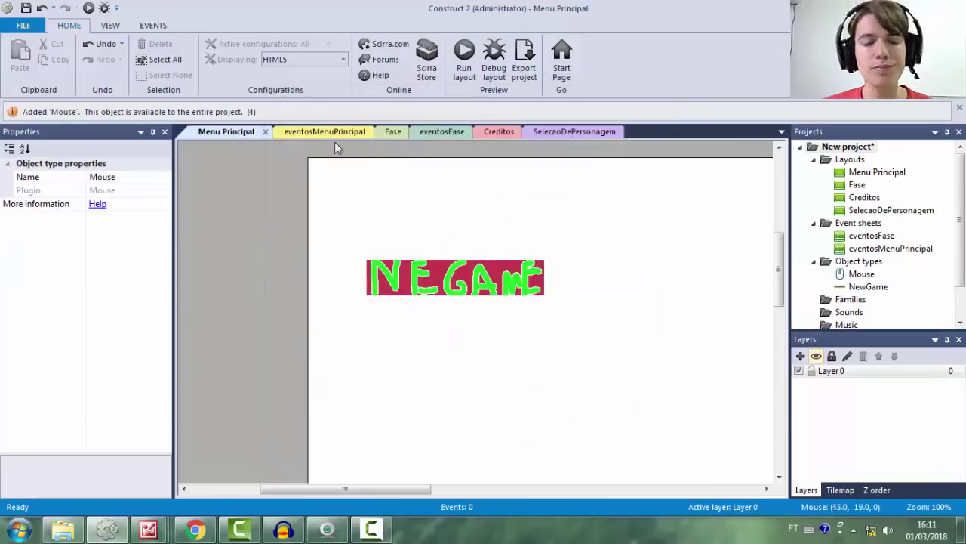
Check the eventosMenuPrincipal sheet for Mouse among the objects offered for new event conditions, without creating an event
{"action": "left_click", "coordinate": [321, 133]}
{"action": "left_click", "coordinate": [393, 132]}
{"action": "left_click", "coordinate": [317, 132]}
{"action": "left_click", "coordinate": [232, 163]}
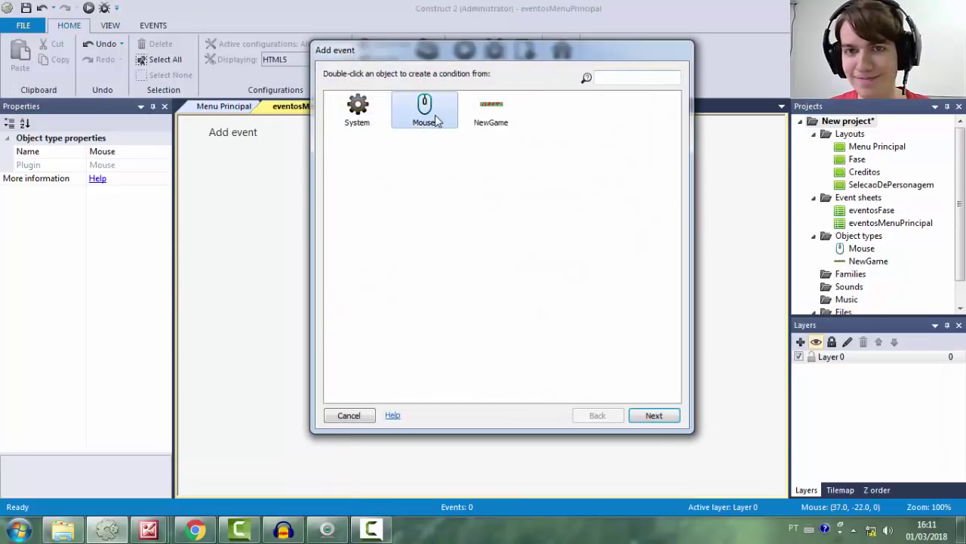
{"action": "left_click", "coordinate": [349, 415]}
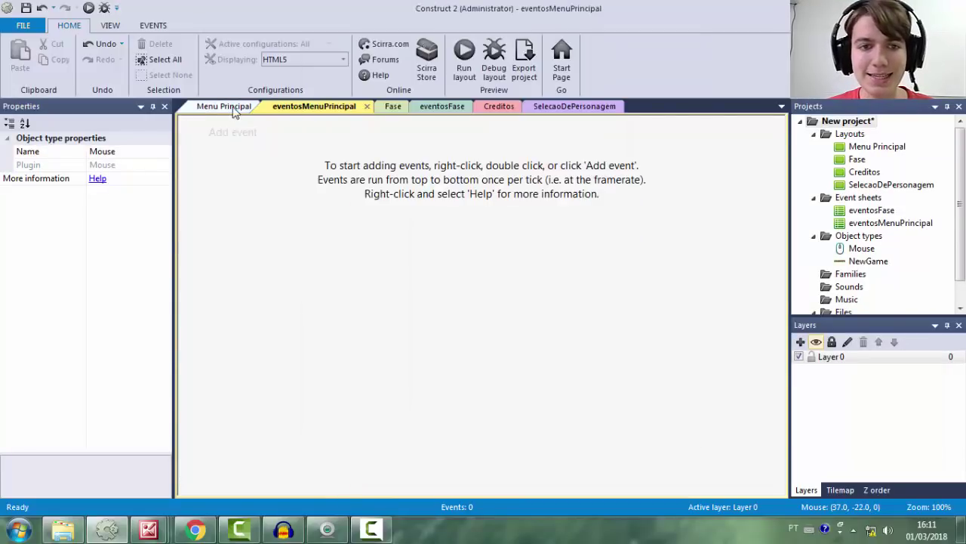
Move the NewGame sprite in the Menu Principal layout to about 182, 162 and select the Mouse object type
{"action": "left_click", "coordinate": [224, 106]}
{"action": "left_click", "coordinate": [441, 268]}
{"action": "left_click_drag", "start_coordinate": [436, 268], "coordinate": [415, 272]}
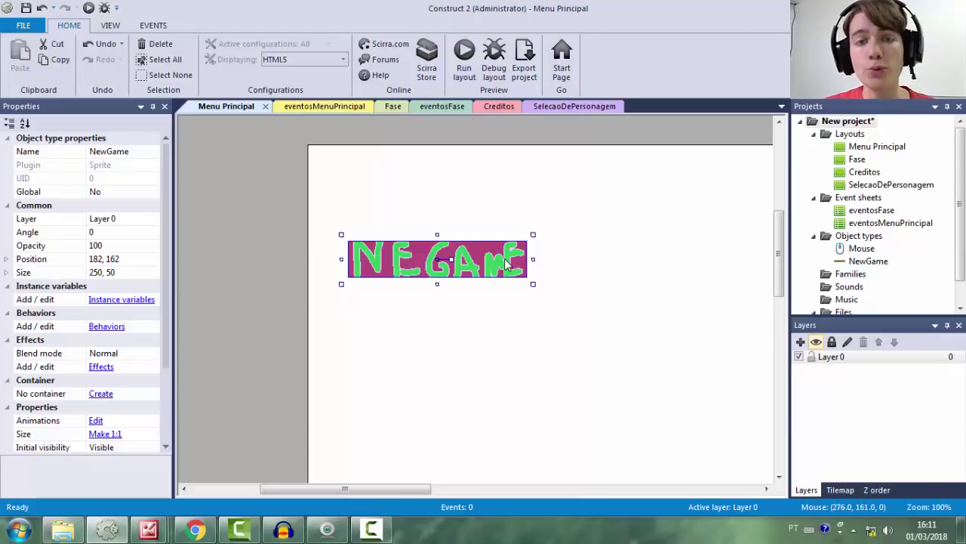
{"action": "left_click", "coordinate": [861, 248]}
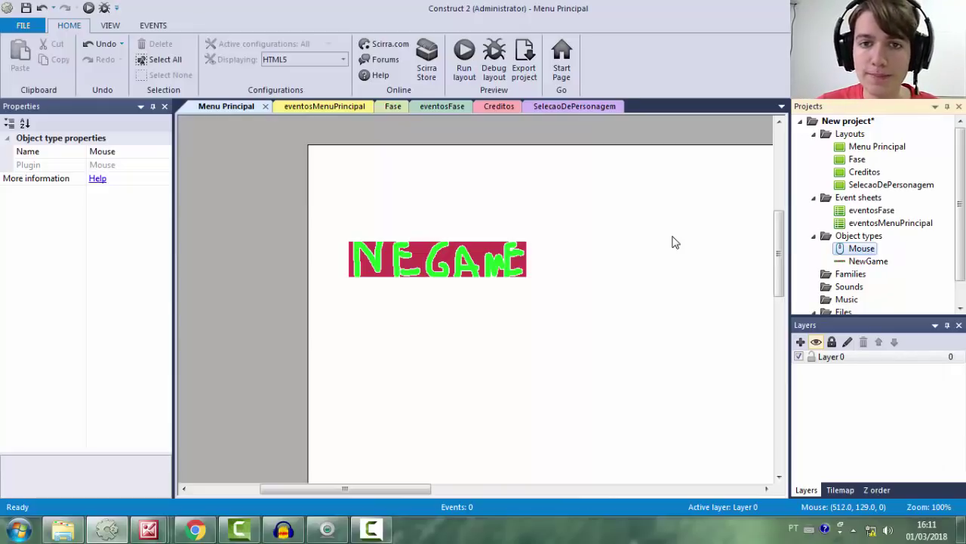
Start a new Mouse event in eventosMenuPrincipal, review the available mouse conditions, and select On object clicked
{"action": "left_click", "coordinate": [317, 106]}
{"action": "left_click", "coordinate": [237, 136]}
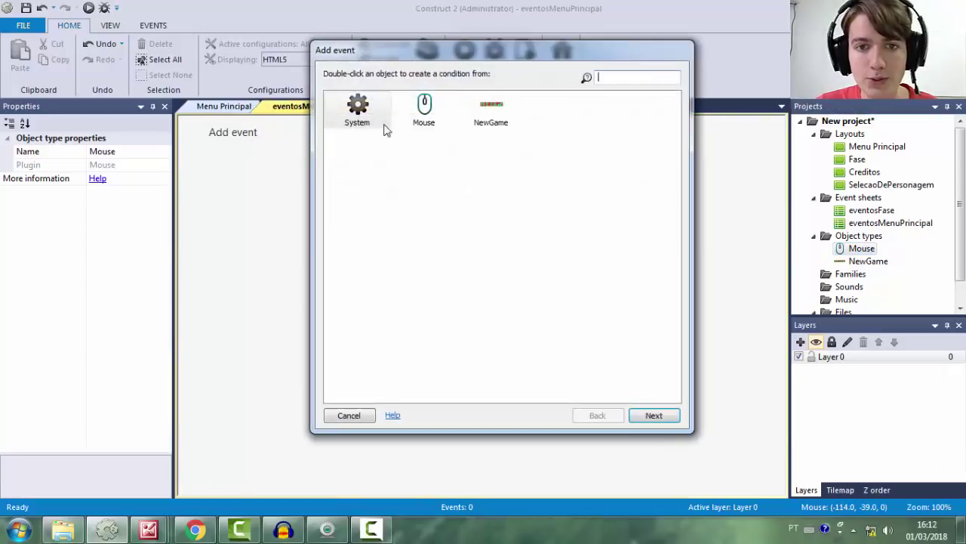
{"action": "left_click", "coordinate": [423, 110]}
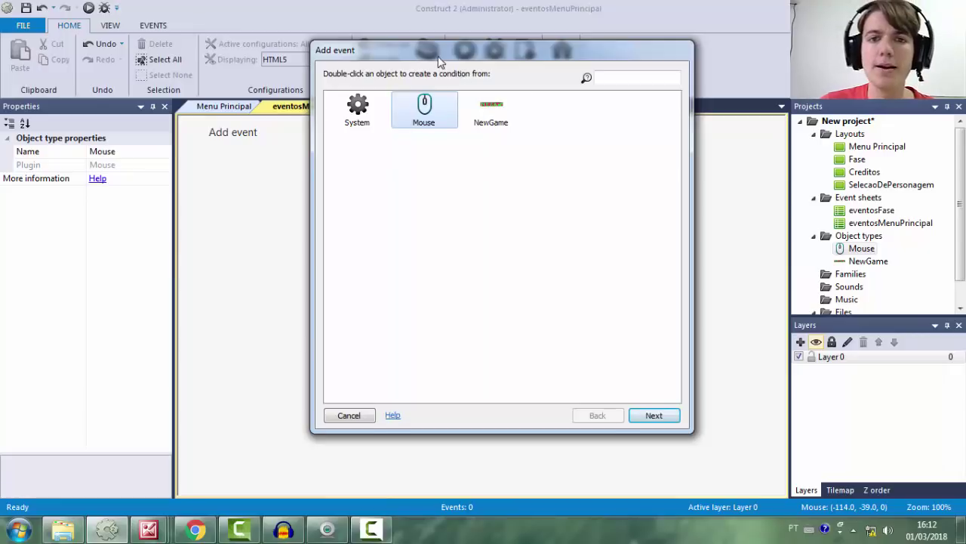
{"action": "double_click", "coordinate": [428, 138]}
{"action": "left_click", "coordinate": [376, 154]}
{"action": "left_click", "coordinate": [372, 166]}
{"action": "left_click", "coordinate": [387, 177]}
{"action": "left_click", "coordinate": [377, 154]}
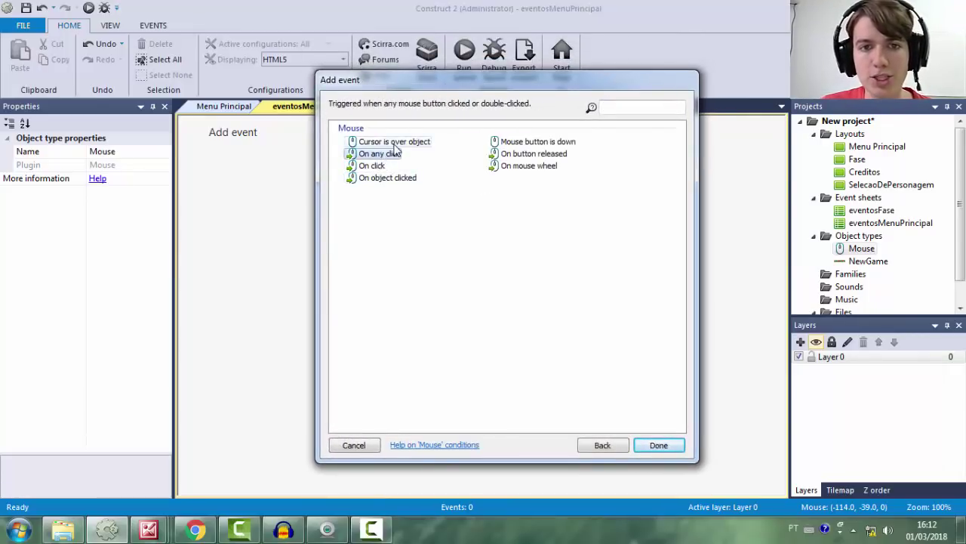
{"action": "left_click", "coordinate": [389, 142]}
{"action": "left_click", "coordinate": [533, 141]}
{"action": "left_click", "coordinate": [529, 165]}
{"action": "left_click", "coordinate": [374, 166]}
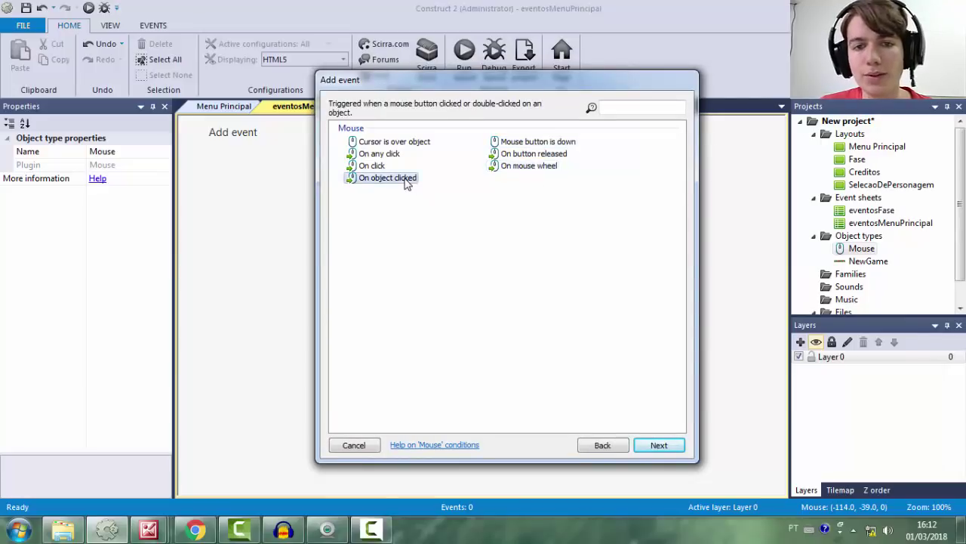
{"action": "left_click", "coordinate": [396, 178]}
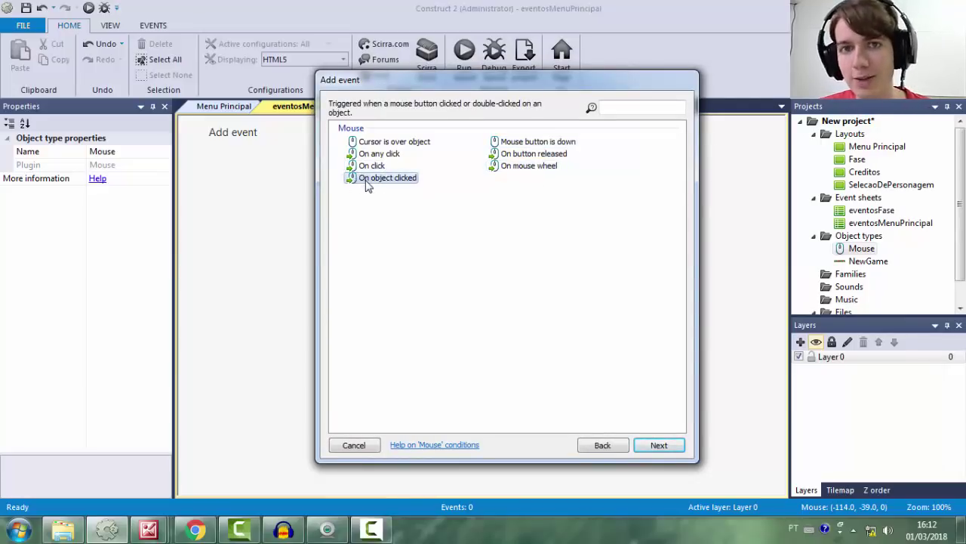
Add the On object clicked condition with mouse button Left, click type Clicked and NewGame as the clicked object
{"action": "double_click", "coordinate": [367, 179]}
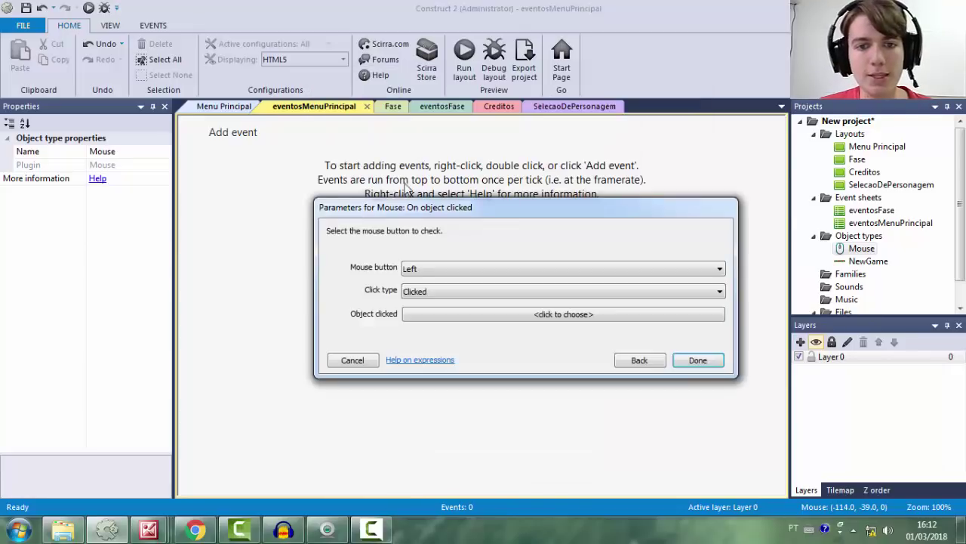
{"action": "left_click", "coordinate": [413, 270]}
{"action": "left_click", "coordinate": [429, 268]}
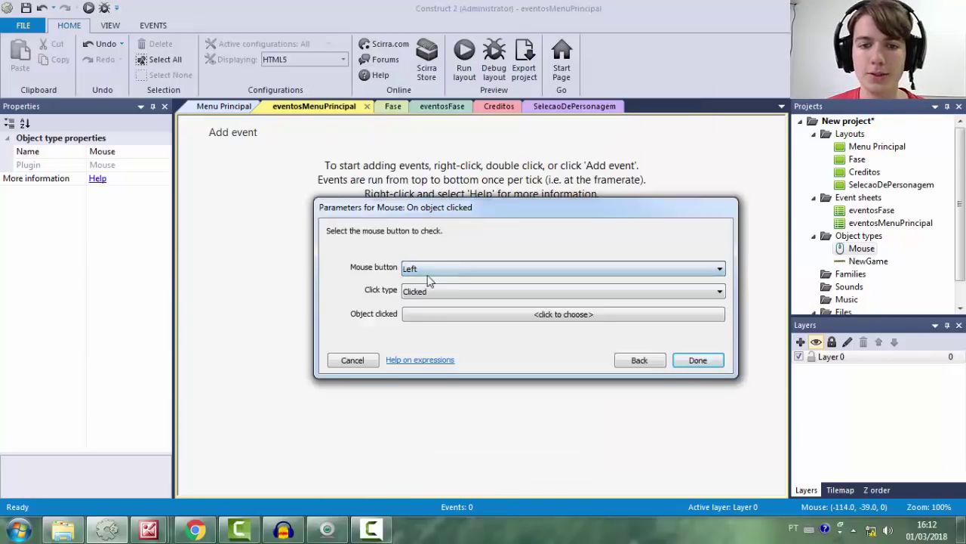
{"action": "left_click", "coordinate": [421, 291]}
{"action": "left_click", "coordinate": [435, 241]}
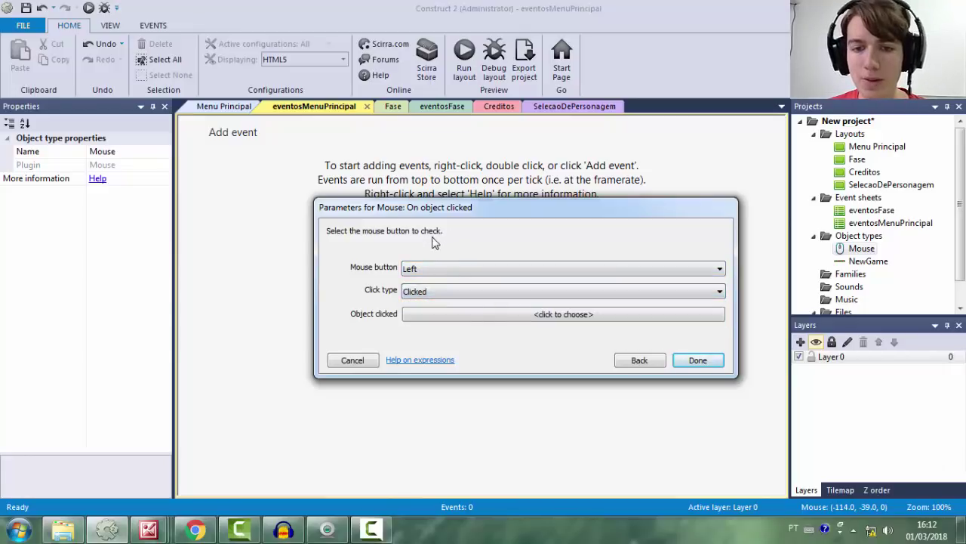
{"action": "left_click", "coordinate": [440, 314]}
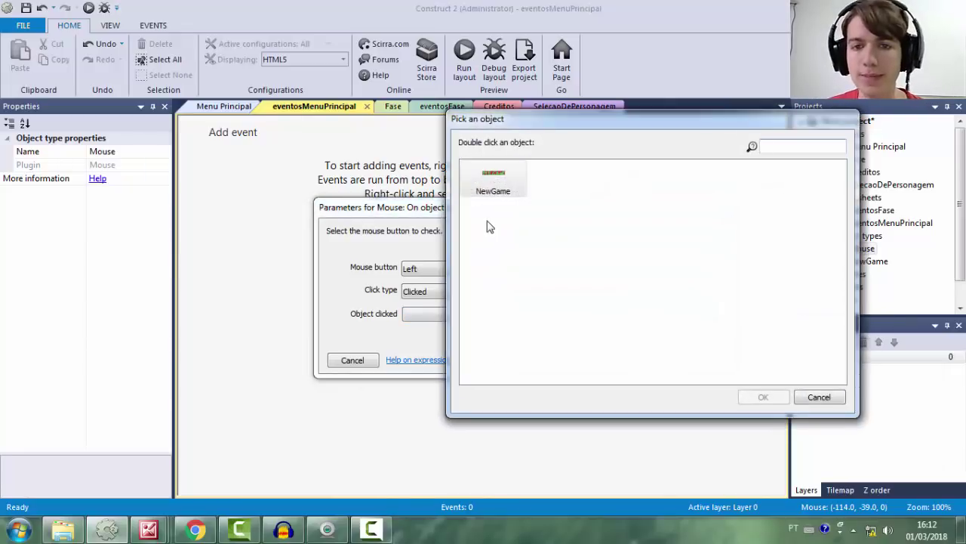
{"action": "double_click", "coordinate": [492, 182]}
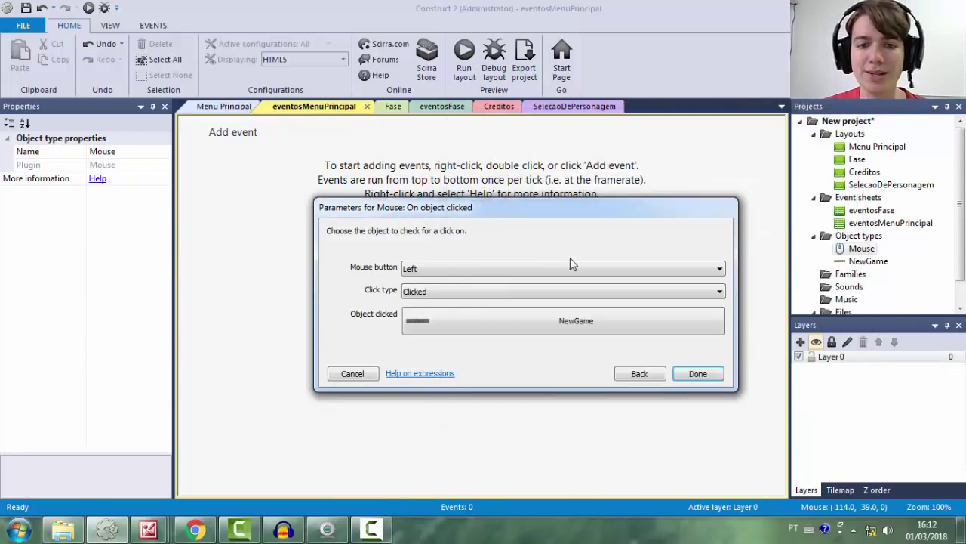
{"action": "left_click", "coordinate": [702, 375]}
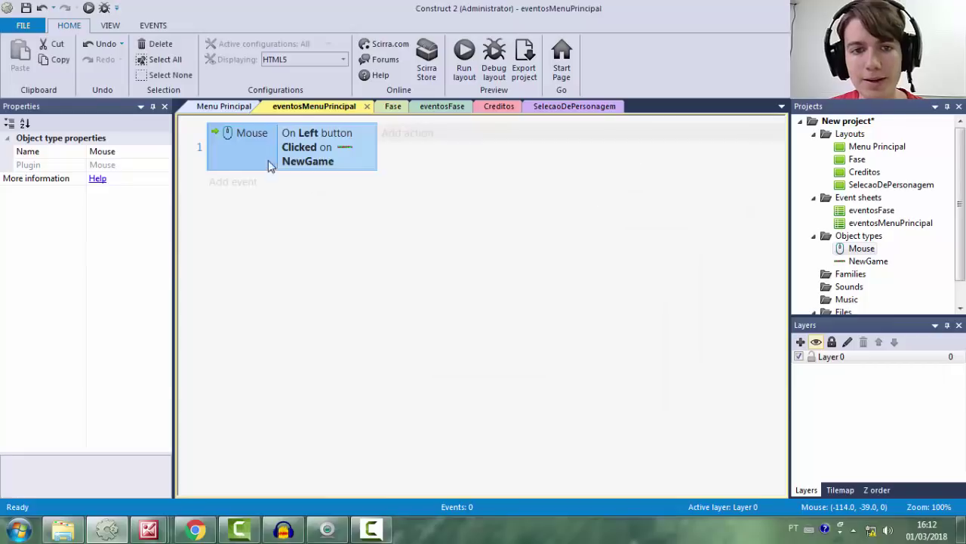
{"action": "left_click", "coordinate": [381, 202]}
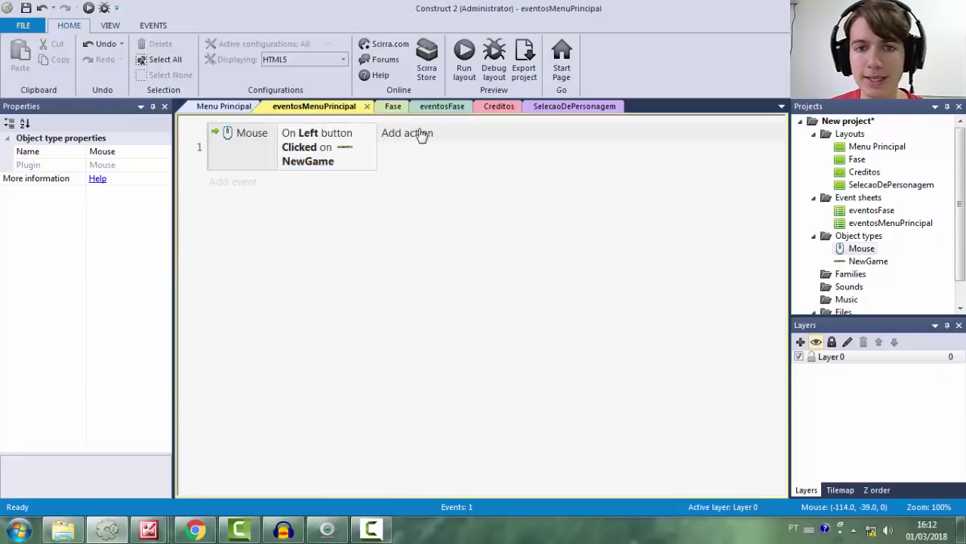
{"action": "left_click", "coordinate": [344, 158]}
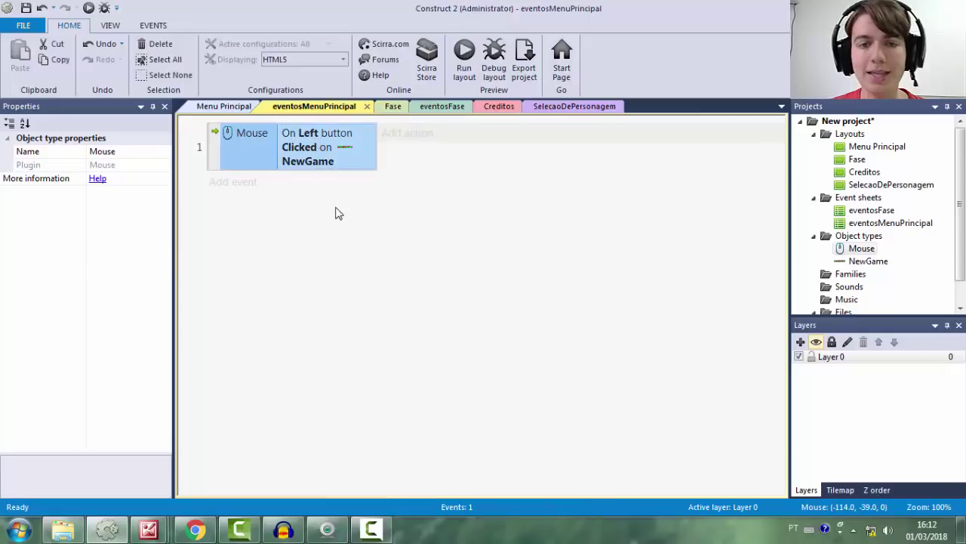
Try adding a NewGame Set angle action of 90 degrees to the NewGame mouse event, and delete that action
{"action": "left_click", "coordinate": [405, 133]}
{"action": "double_click", "coordinate": [495, 139]}
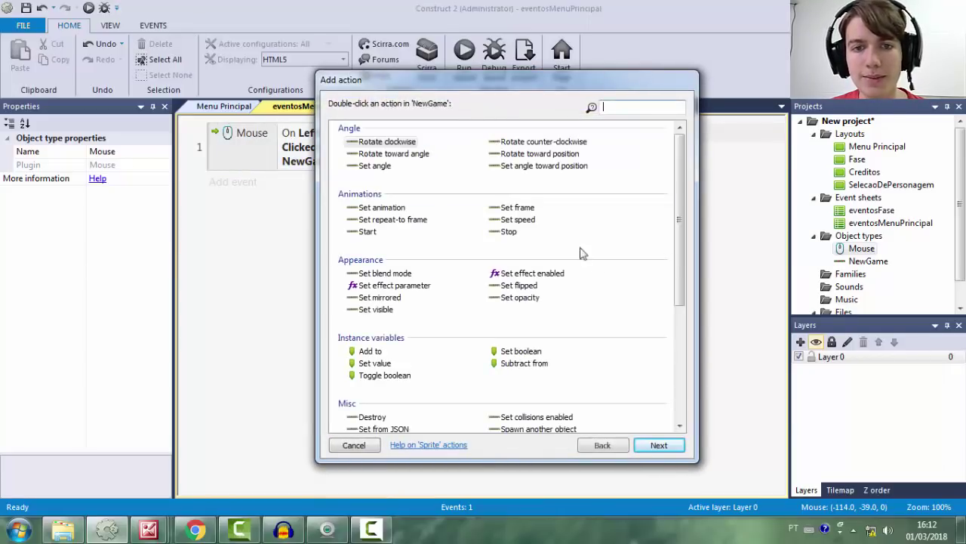
{"action": "double_click", "coordinate": [381, 170]}
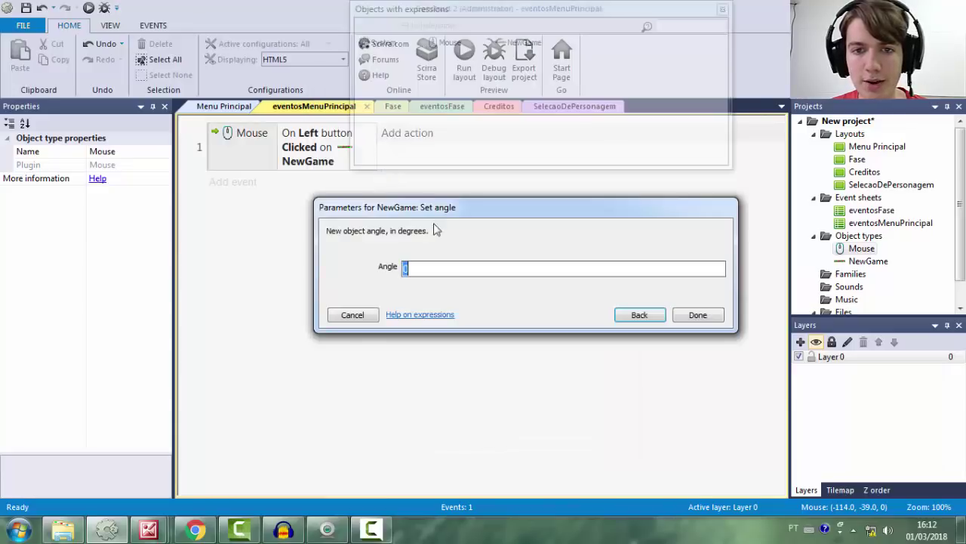
{"action": "key", "text": "Return"}
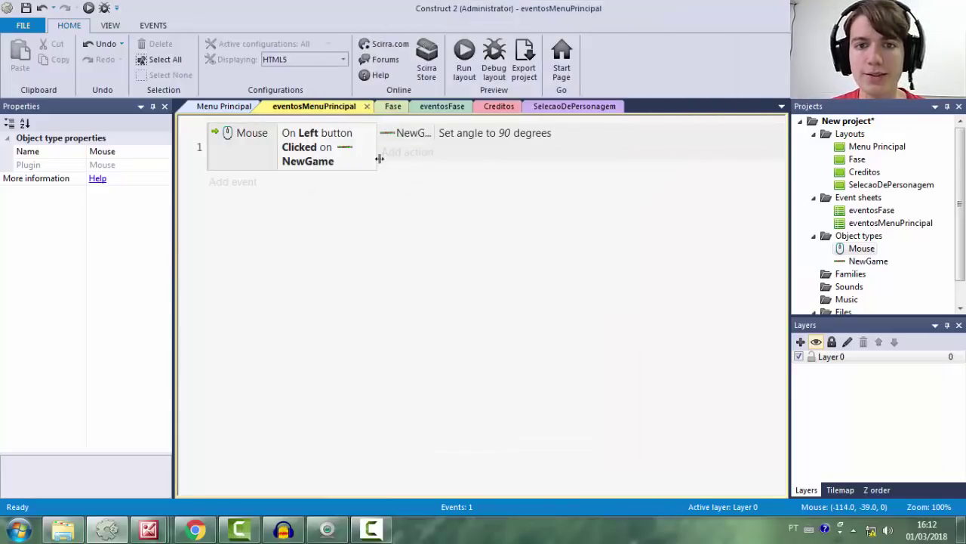
{"action": "left_click", "coordinate": [404, 134]}
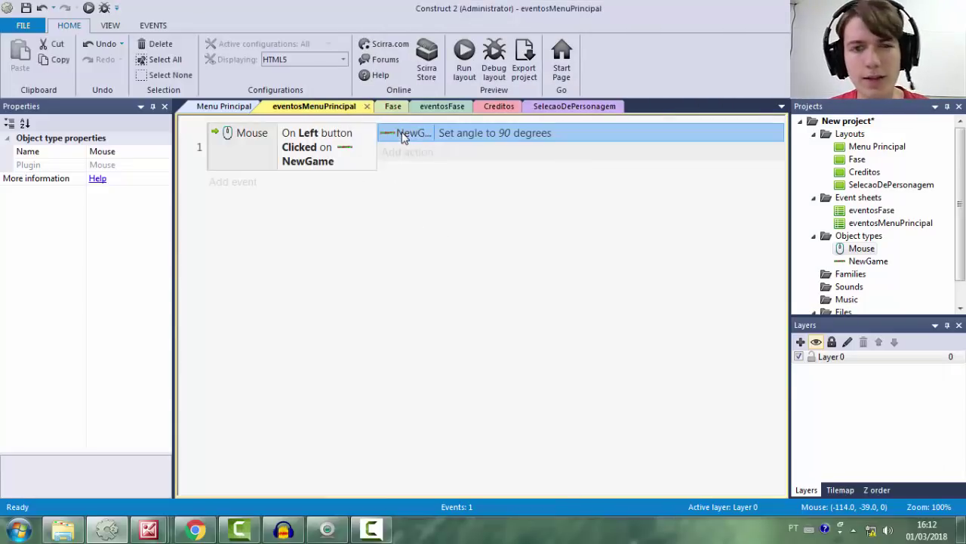
{"action": "key", "text": "Delete"}
Add a System Go to layout action to the NewGame mouse event with Fase as the target layout
{"action": "left_click", "coordinate": [403, 136]}
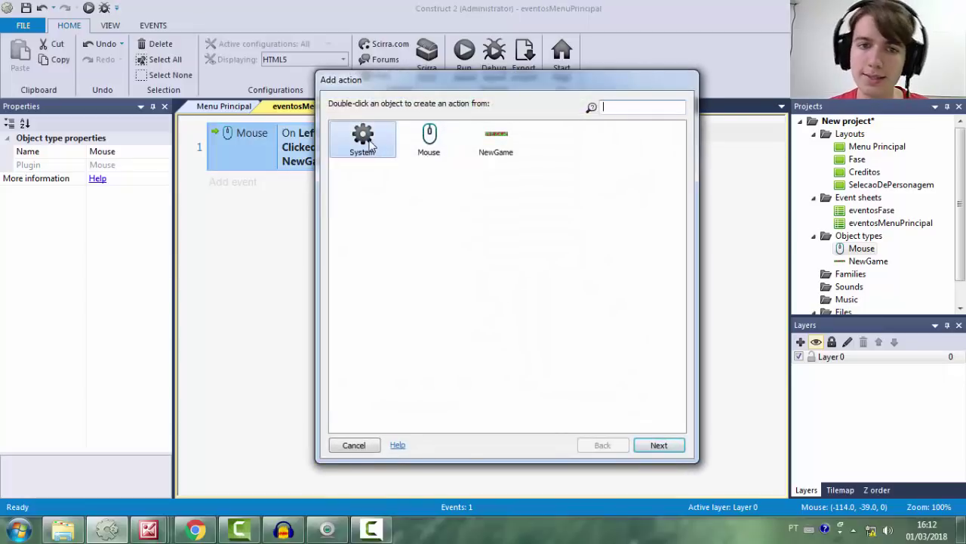
{"action": "double_click", "coordinate": [372, 145]}
{"action": "double_click", "coordinate": [522, 195]}
{"action": "left_click", "coordinate": [484, 269]}
{"action": "left_click", "coordinate": [438, 293]}
{"action": "left_click", "coordinate": [693, 318]}
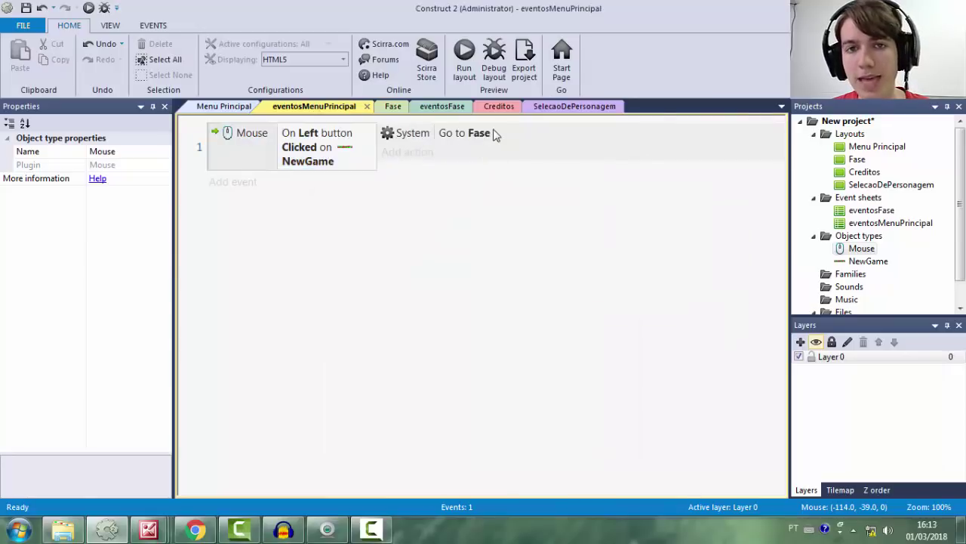
Run the Menu Principal layout, test the NewGame button in the browser, and close the preview to return to Construct 2
{"action": "left_click", "coordinate": [317, 149]}
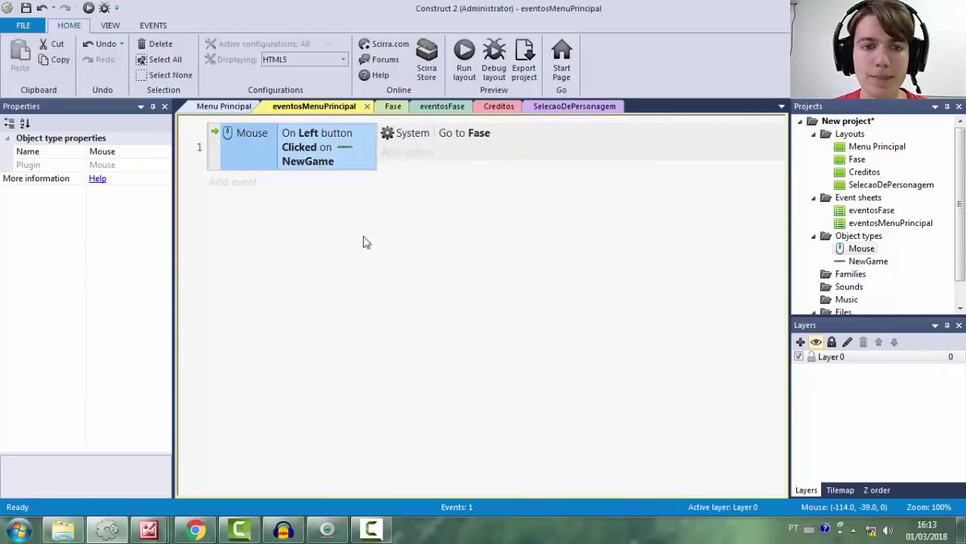
{"action": "left_click", "coordinate": [225, 107]}
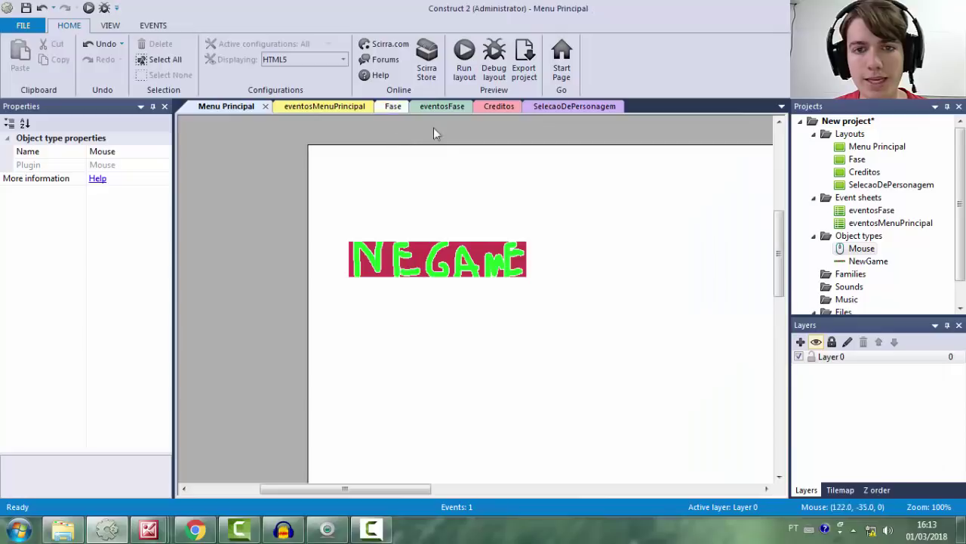
{"action": "left_click", "coordinate": [464, 61]}
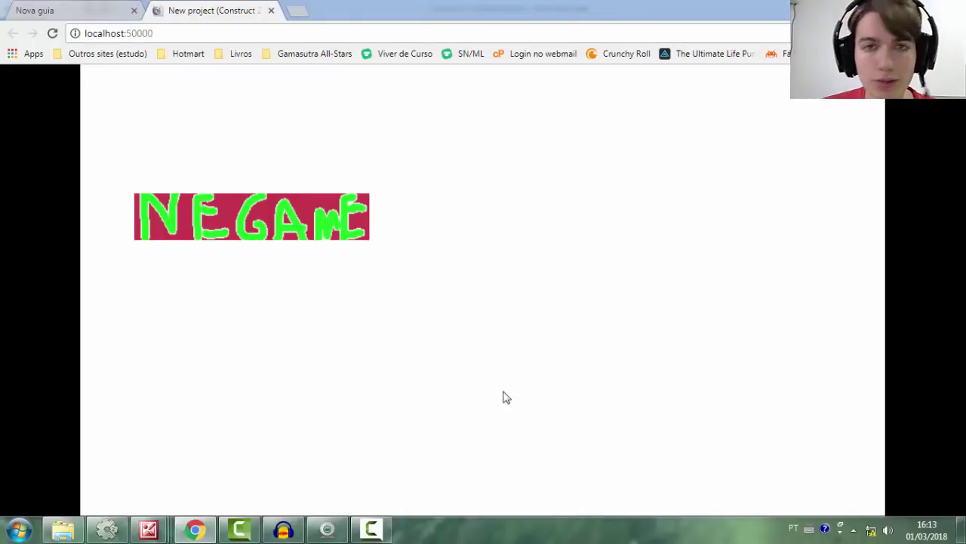
{"action": "left_click", "coordinate": [256, 235]}
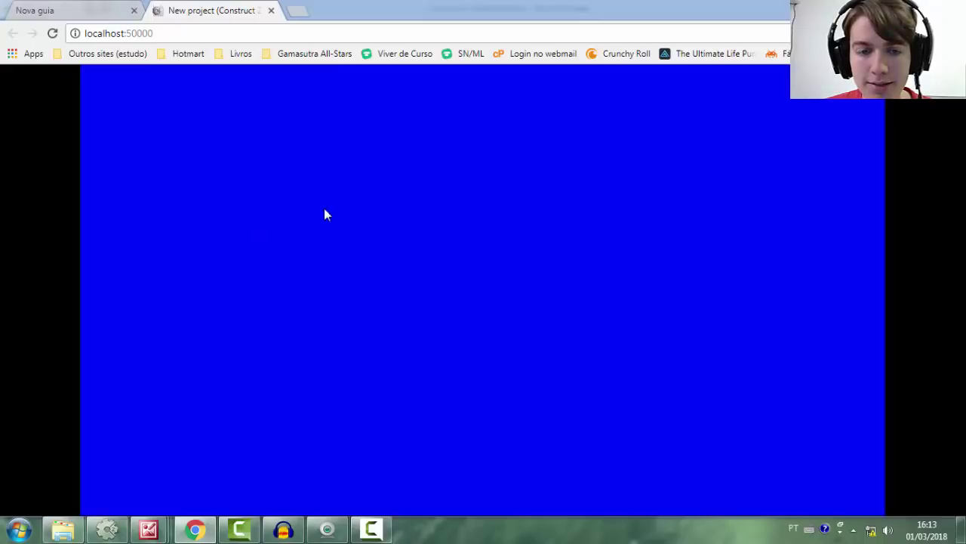
{"action": "left_click", "coordinate": [270, 10]}
{"action": "left_click", "coordinate": [106, 528]}
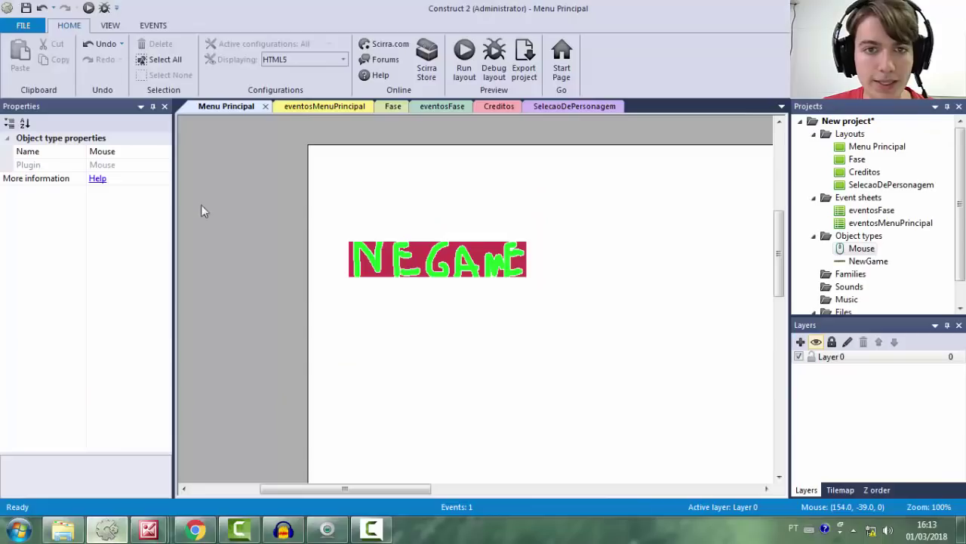
{"action": "left_click", "coordinate": [313, 107]}
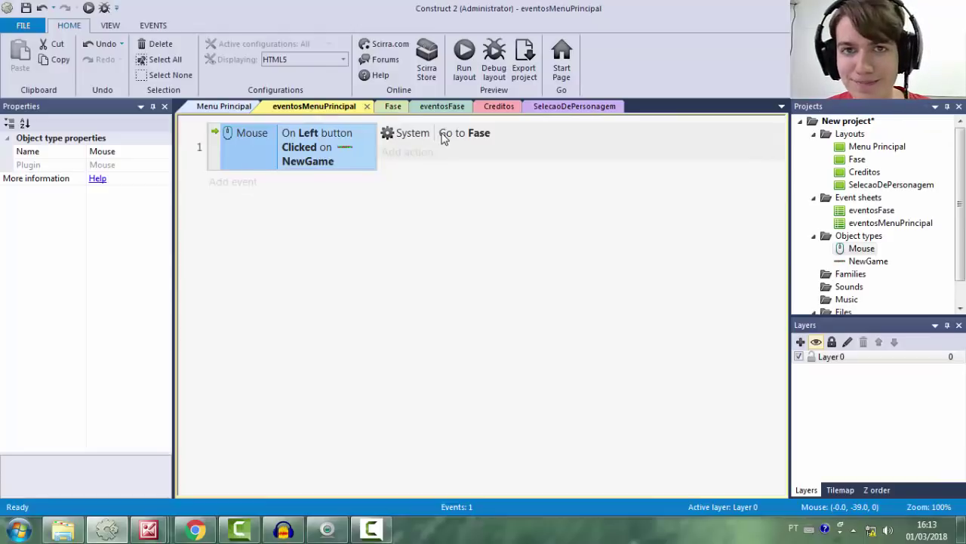
{"action": "left_click", "coordinate": [224, 107]}
{"action": "left_click", "coordinate": [484, 279]}
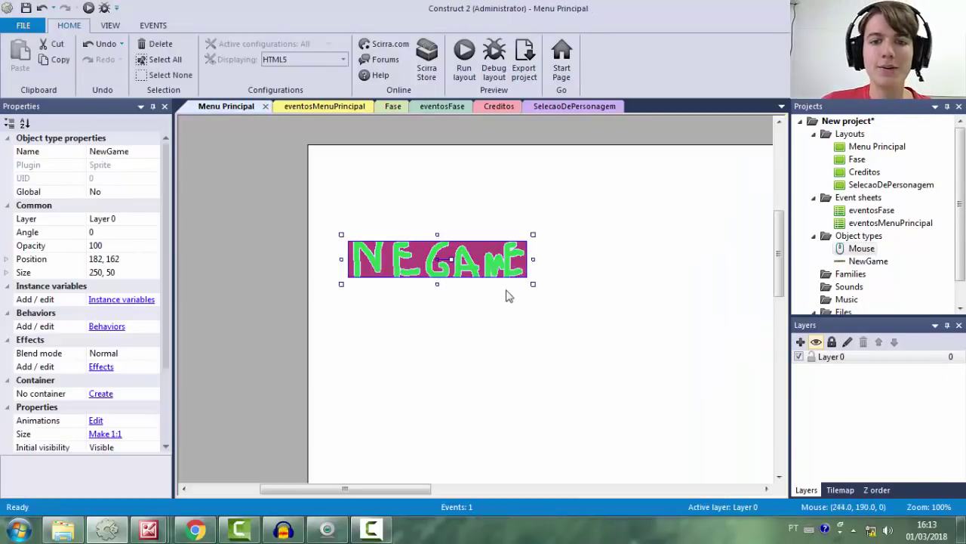
{"action": "left_click", "coordinate": [399, 289]}
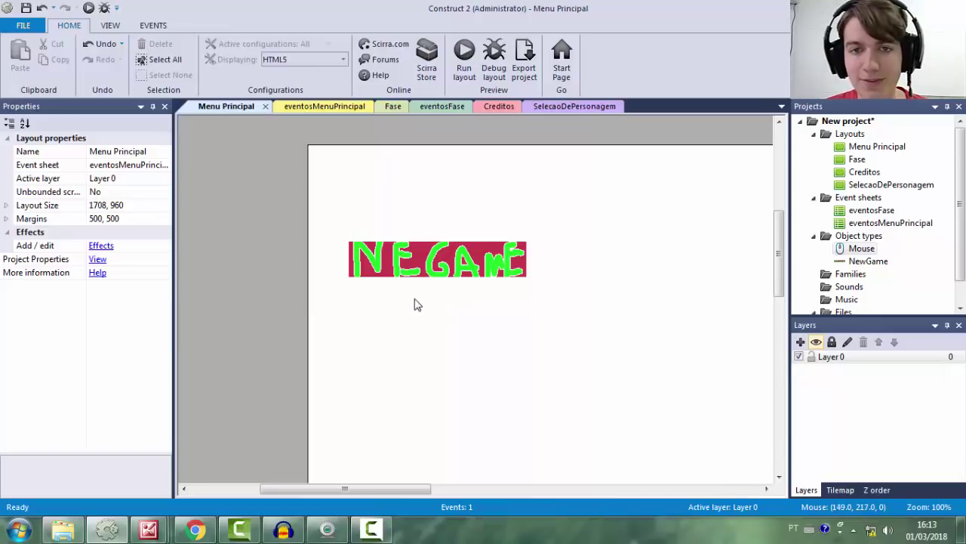
Insert a new Sprite object named ExitGame below NewGame in the Menu Principal layout
{"action": "double_click", "coordinate": [375, 309]}
{"action": "scroll", "coordinate": [445, 268], "scroll_direction": "down", "scroll_amount": 2}
{"action": "left_click", "coordinate": [389, 332]}
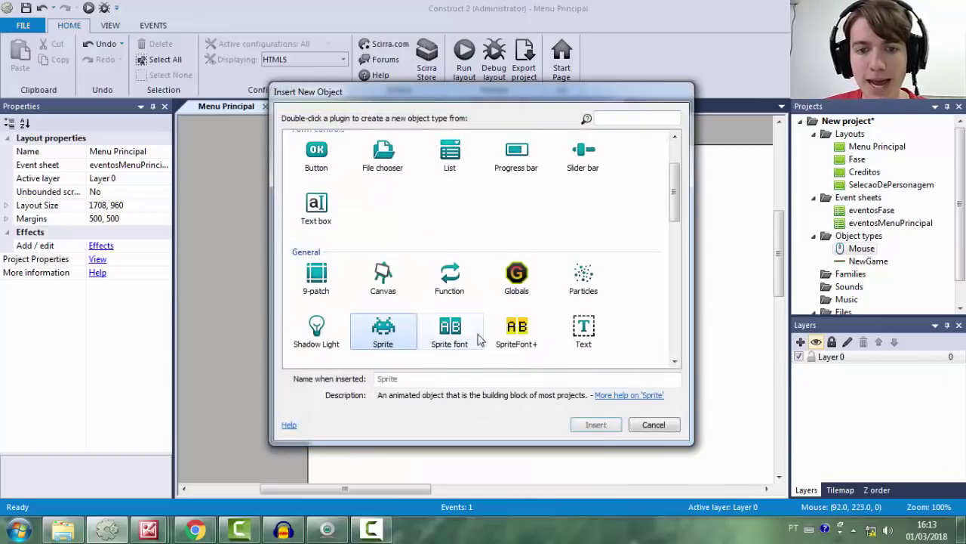
{"action": "scroll", "coordinate": [406, 308], "scroll_direction": "down", "scroll_amount": 1}
{"action": "left_click", "coordinate": [422, 377]}
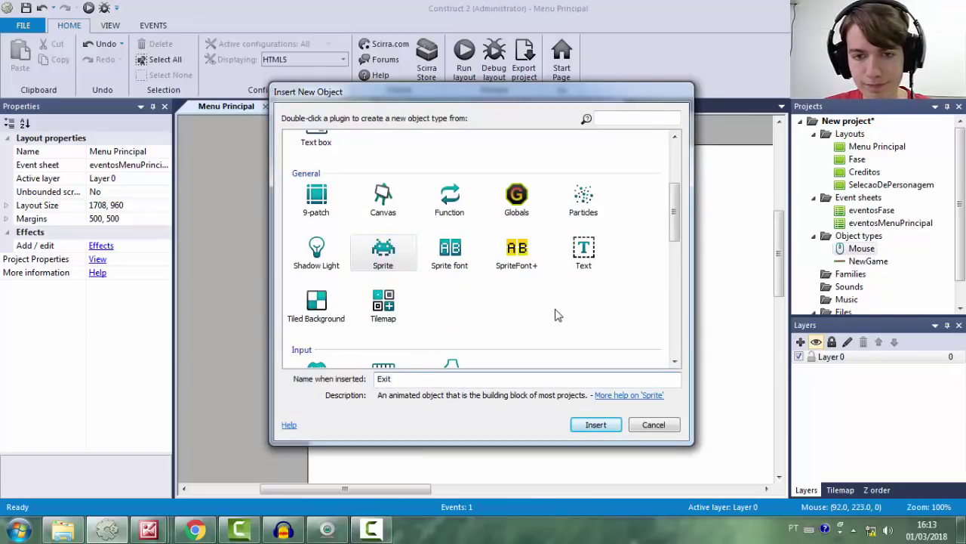
{"action": "type", "text": "ExitGame"}
{"action": "key", "text": "Return"}
{"action": "left_click", "coordinate": [375, 311]}
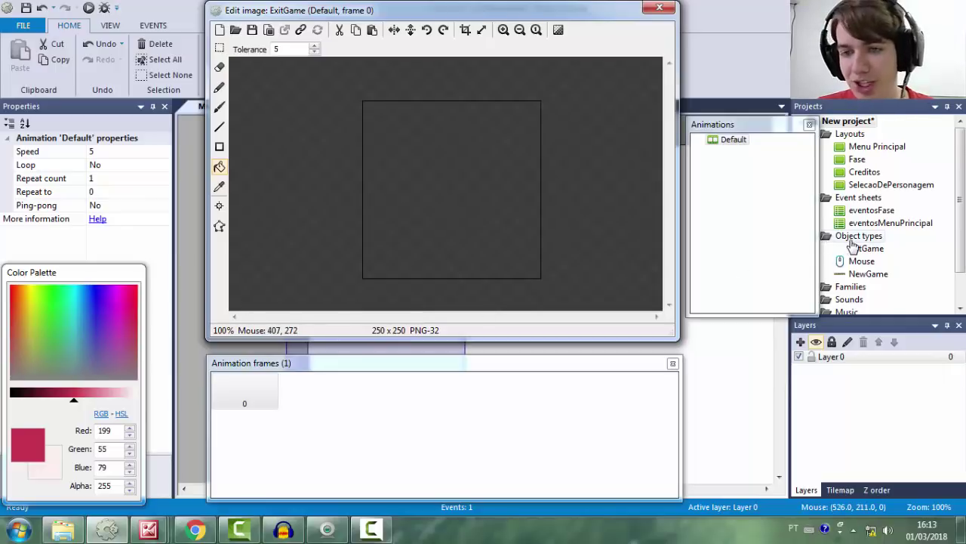
Resize the ExitGame image canvas to 250 x 50 pixels
{"action": "left_click", "coordinate": [483, 31]}
{"action": "key", "text": "Tab"}
{"action": "type", "text": "6"}
{"action": "key", "text": "BackSpace"}
{"action": "type", "text": "50"}
{"action": "key", "text": "Return"}
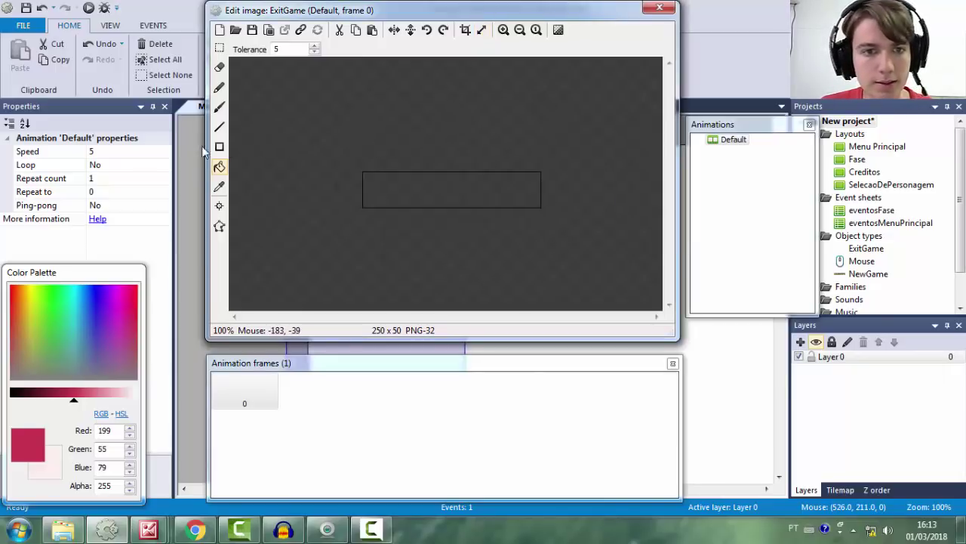
Paint the word EXIT across the ExitGame image with the crimson size 10 brush
{"action": "left_click", "coordinate": [223, 110]}
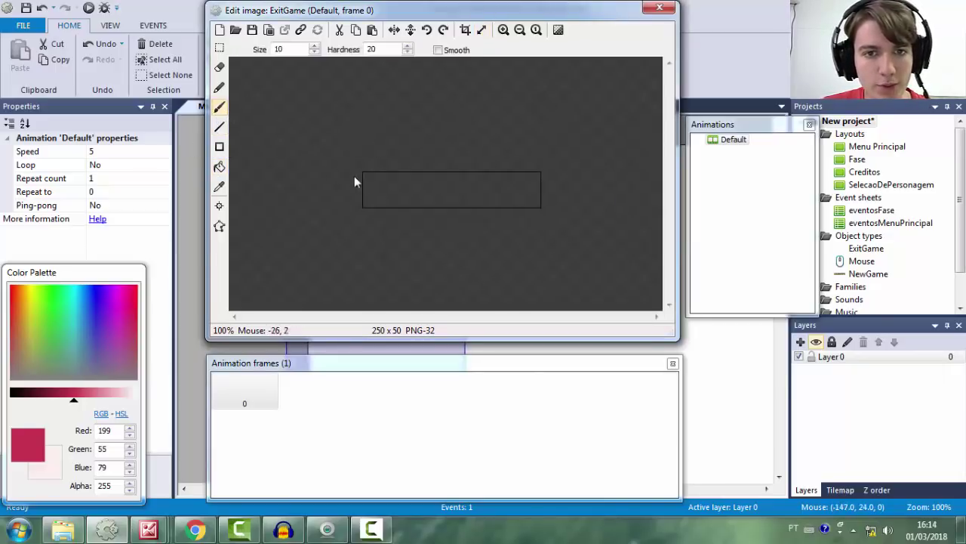
{"action": "mouse_move", "coordinate": [372, 205]}
{"action": "left_mouse_down"}
{"action": "mouse_move", "coordinate": [421, 178]}
{"action": "mouse_move", "coordinate": [379, 189]}
{"action": "mouse_move", "coordinate": [400, 202]}
{"action": "mouse_move", "coordinate": [453, 204]}
{"action": "left_mouse_up"}
{"action": "left_click_drag", "start_coordinate": [462, 178], "coordinate": [422, 201]}
{"action": "left_click_drag", "start_coordinate": [493, 203], "coordinate": [490, 172]}
{"action": "left_click_drag", "start_coordinate": [526, 204], "coordinate": [519, 206]}
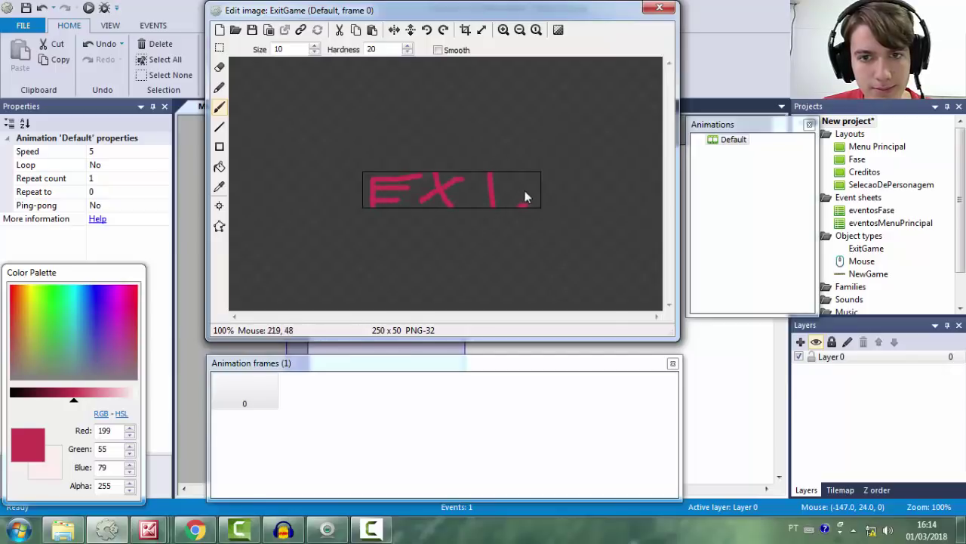
Fill the background around the EXIT lettering with blue (50, 82, 204) and close the image editor
{"action": "left_click", "coordinate": [219, 166]}
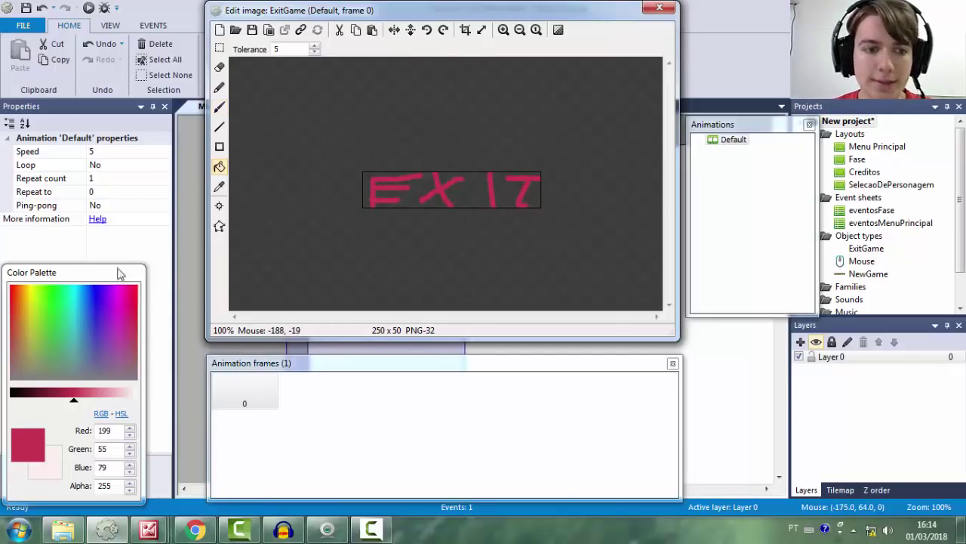
{"action": "left_click", "coordinate": [92, 306]}
{"action": "left_click", "coordinate": [375, 201]}
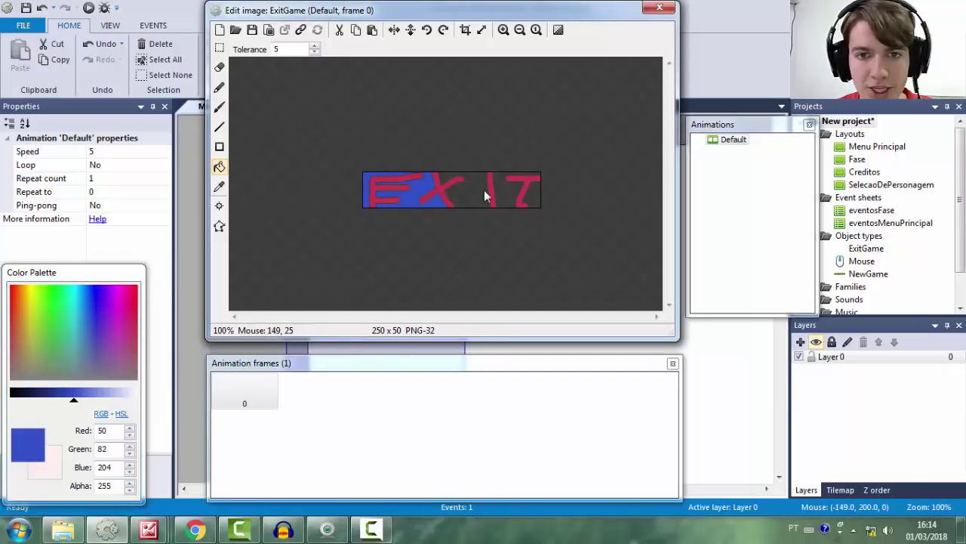
{"action": "left_click", "coordinate": [660, 7]}
Move the ExitGame sprite beneath NewGame at about 182, 226 and compare the two sprites' positions
{"action": "left_click_drag", "start_coordinate": [377, 334], "coordinate": [443, 326]}
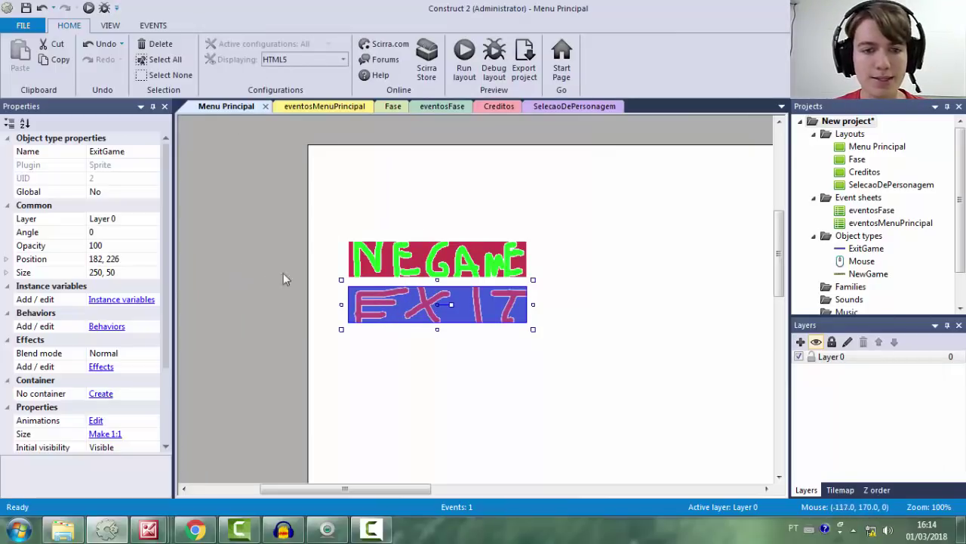
{"action": "left_click", "coordinate": [375, 274]}
{"action": "left_click", "coordinate": [376, 310]}
{"action": "left_click", "coordinate": [375, 258]}
{"action": "left_click", "coordinate": [378, 305]}
{"action": "left_click", "coordinate": [335, 316]}
{"action": "left_click", "coordinate": [403, 312]}
Move the ExitGame sprite away and nudge it back beneath NewGame to position 183, 222
{"action": "left_click_drag", "start_coordinate": [405, 318], "coordinate": [384, 337]}
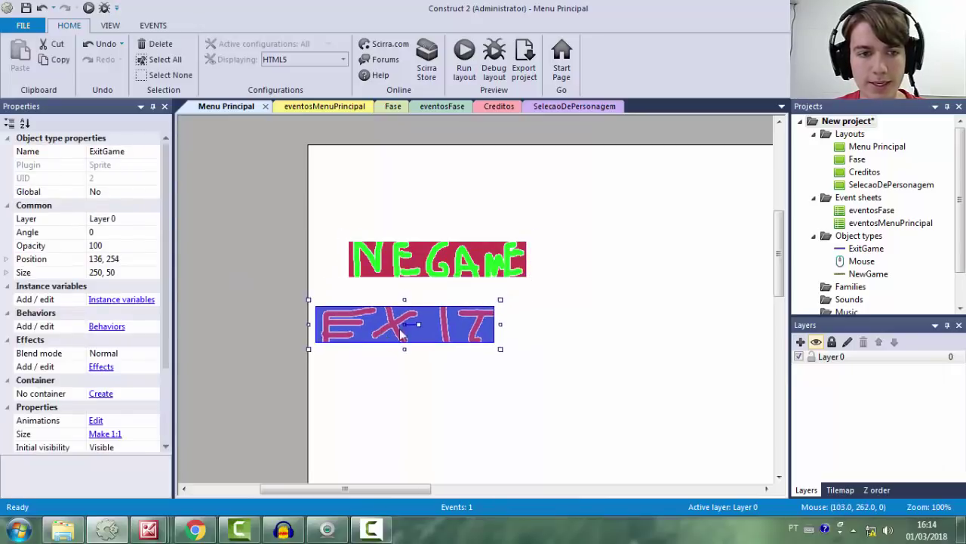
{"action": "key", "text": "Right"}
{"action": "key", "text": "Right"}
{"action": "key", "text": "Right"}
{"action": "key", "text": "Up"}
{"action": "key", "text": "Up"}
{"action": "key", "text": "Right"}
{"action": "key", "text": "Right"}
{"action": "key", "text": "Right"}
{"action": "key", "text": "Right"}
{"action": "key", "text": "Right"}
{"action": "key", "text": "Right"}
{"action": "key", "text": "Right"}
{"action": "key", "text": "Right"}
{"action": "key", "text": "Right"}
{"action": "key", "text": "Right"}
{"action": "key", "text": "Right"}
{"action": "key", "text": "Right"}
{"action": "key", "text": "Right"}
{"action": "key", "text": "Right"}
{"action": "key", "text": "Right"}
{"action": "key", "text": "Right"}
{"action": "key", "text": "Right"}
{"action": "key", "text": "Right"}
{"action": "key", "text": "Right"}
{"action": "key", "text": "Right"}
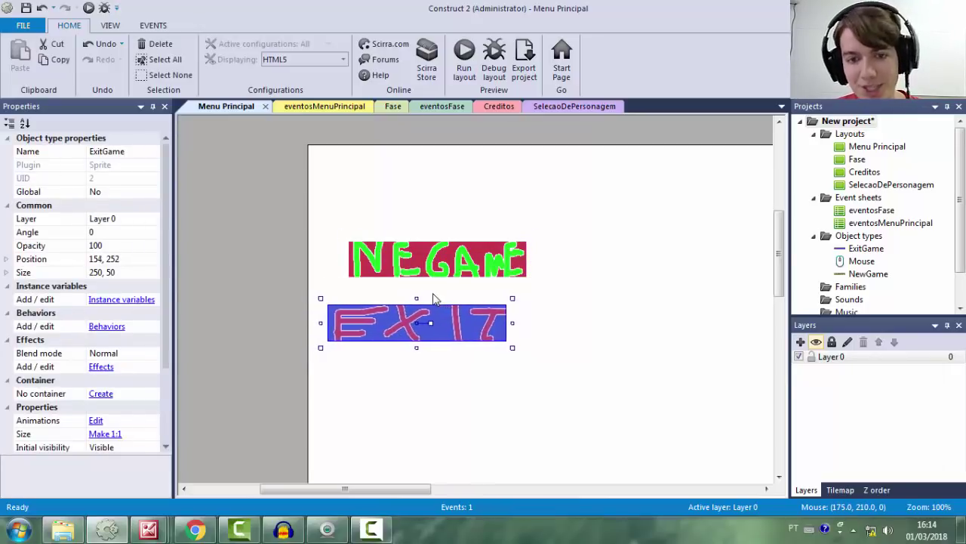
{"action": "key", "text": "Up"}
{"action": "key", "text": "Up"}
{"action": "key", "text": "Up"}
{"action": "key", "text": "Up"}
{"action": "key", "text": "Up"}
{"action": "key", "text": "Up"}
{"action": "key", "text": "Up"}
{"action": "key", "text": "Up"}
{"action": "key", "text": "Up"}
{"action": "key", "text": "Up"}
{"action": "key", "text": "Up"}
{"action": "key", "text": "Up"}
{"action": "key", "text": "Up"}
{"action": "key", "text": "Up"}
{"action": "key", "text": "Up"}
{"action": "key", "text": "Up"}
{"action": "key", "text": "Up"}
{"action": "key", "text": "Up"}
{"action": "key", "text": "Up"}
{"action": "key", "text": "Up"}
{"action": "key", "text": "Up"}
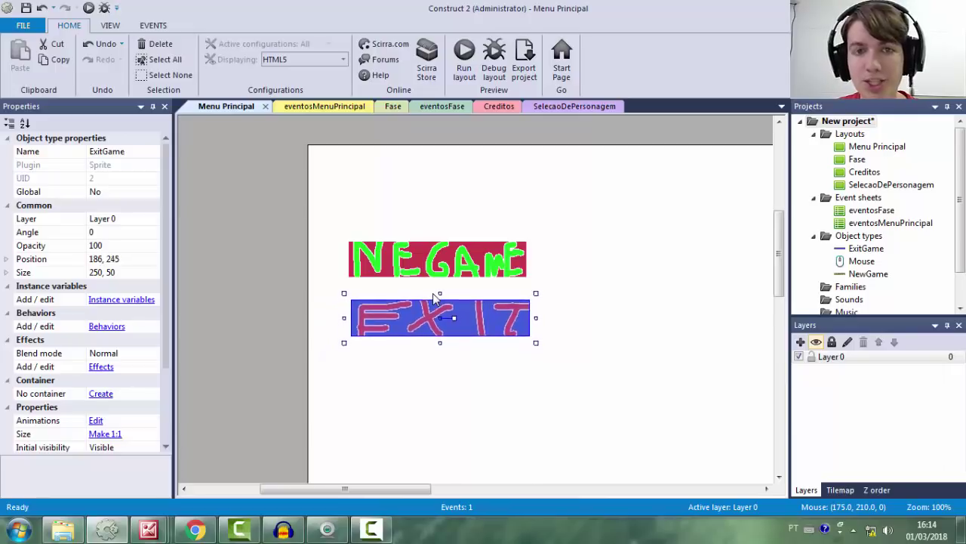
{"action": "key", "text": "Left"}
{"action": "key", "text": "Left"}
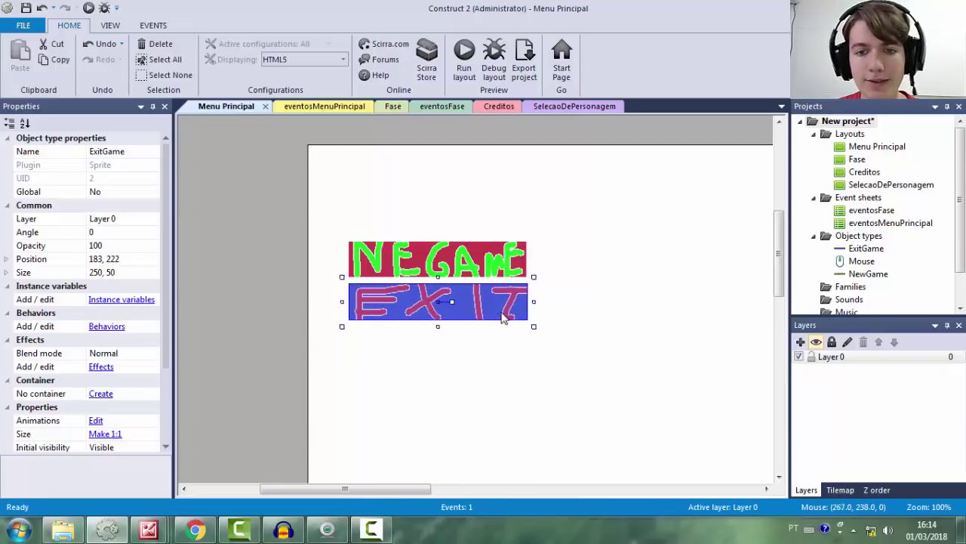
Try moving the ExitGame sprite to about 265, 253 and undo the move
{"action": "left_click_drag", "start_coordinate": [507, 314], "coordinate": [569, 337]}
{"action": "key", "text": "Left"}
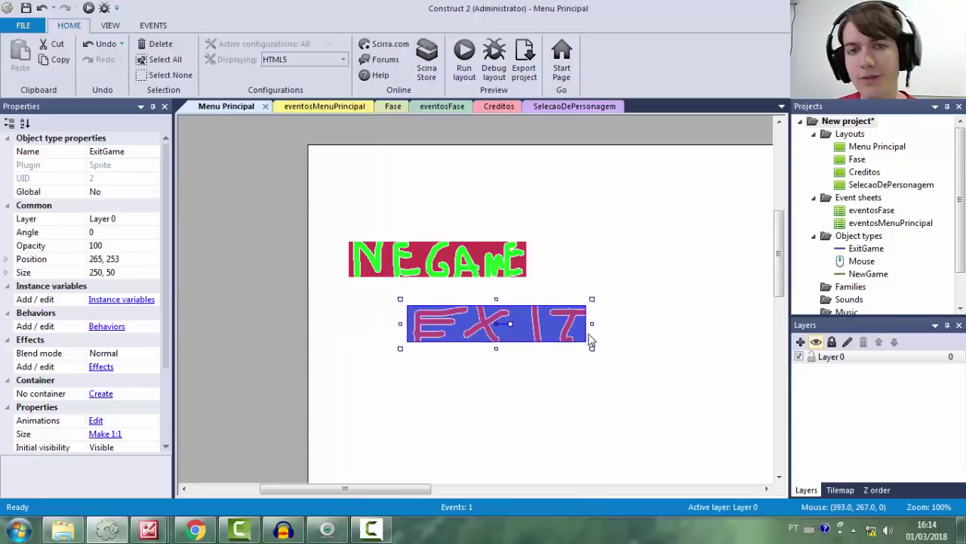
{"action": "key", "text": "ctrl+z"}
{"action": "key", "text": "ctrl+z"}
{"action": "left_click", "coordinate": [438, 215]}
{"action": "left_click", "coordinate": [434, 270]}
{"action": "left_click", "coordinate": [445, 306]}
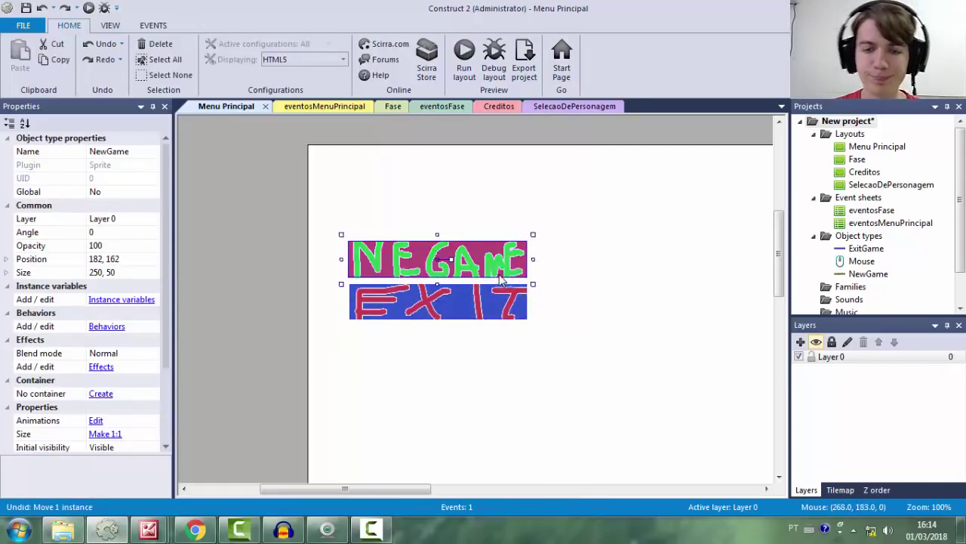
{"action": "left_click", "coordinate": [499, 273]}
{"action": "left_click", "coordinate": [489, 299]}
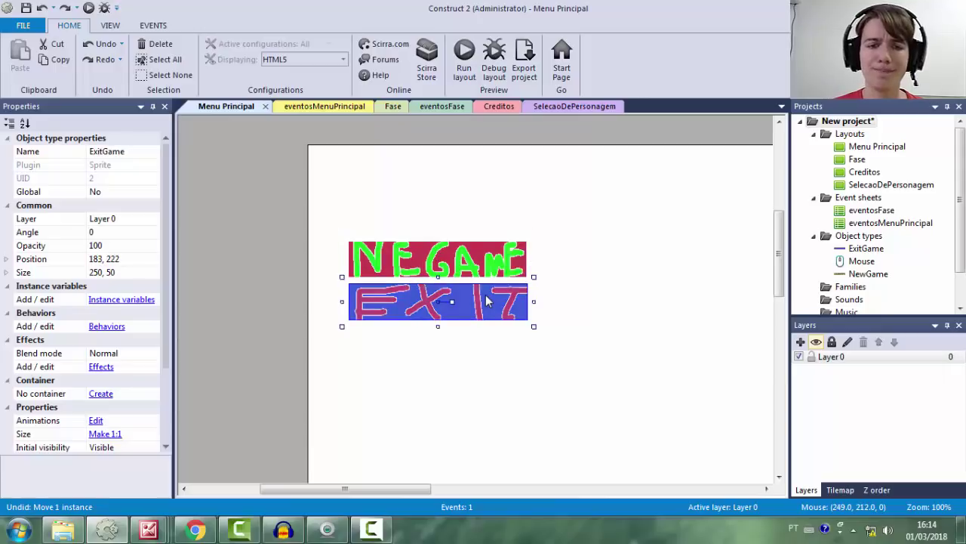
{"action": "left_click", "coordinate": [510, 273]}
{"action": "left_click", "coordinate": [490, 297]}
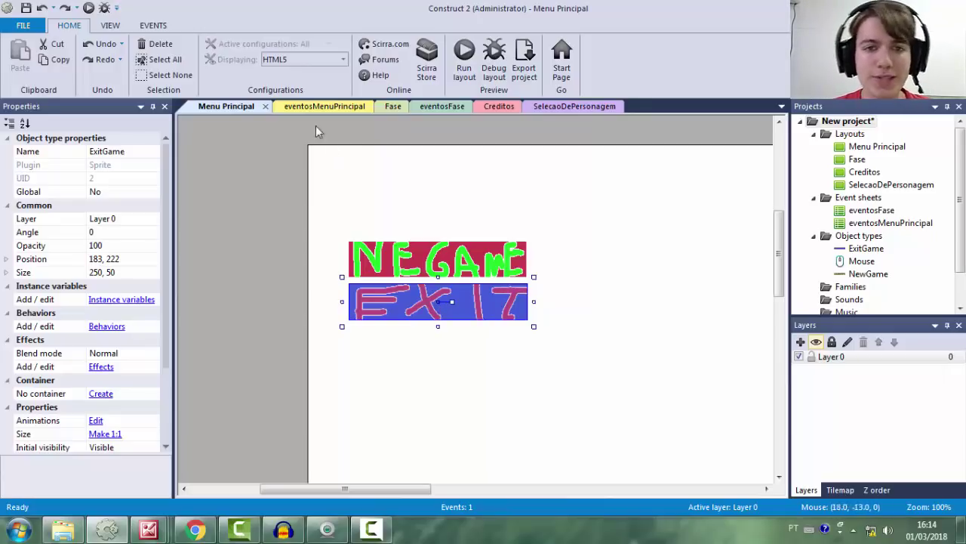
{"action": "left_click", "coordinate": [349, 106]}
{"action": "left_click", "coordinate": [230, 108]}
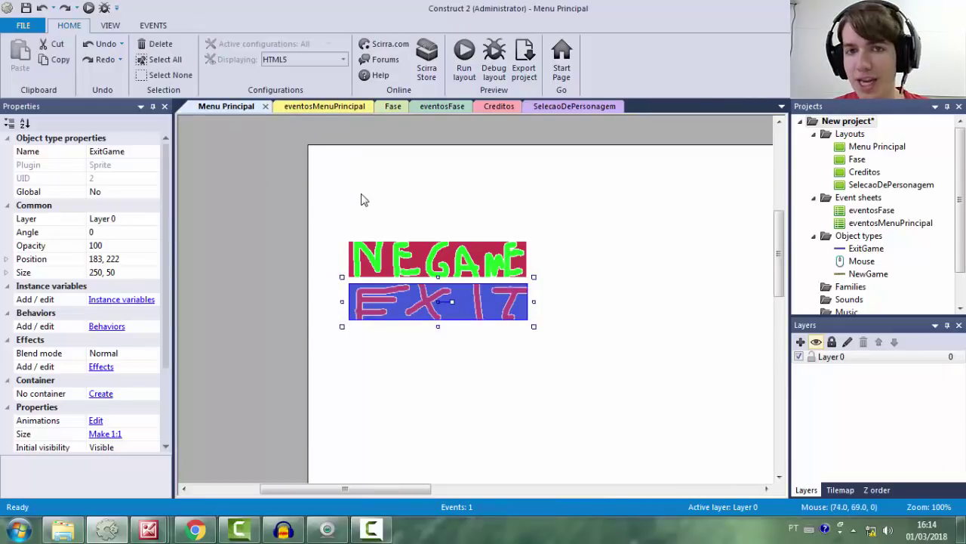
Insert the Browser object into the project and open the eventosMenuPrincipal event sheet
{"action": "double_click", "coordinate": [391, 218]}
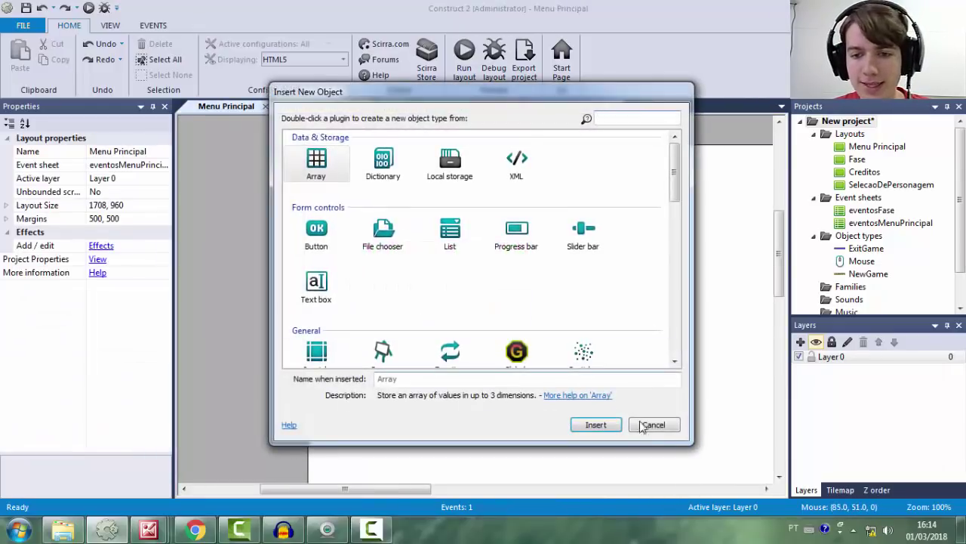
{"action": "left_click", "coordinate": [670, 426]}
{"action": "right_click", "coordinate": [369, 164]}
{"action": "left_click", "coordinate": [421, 173]}
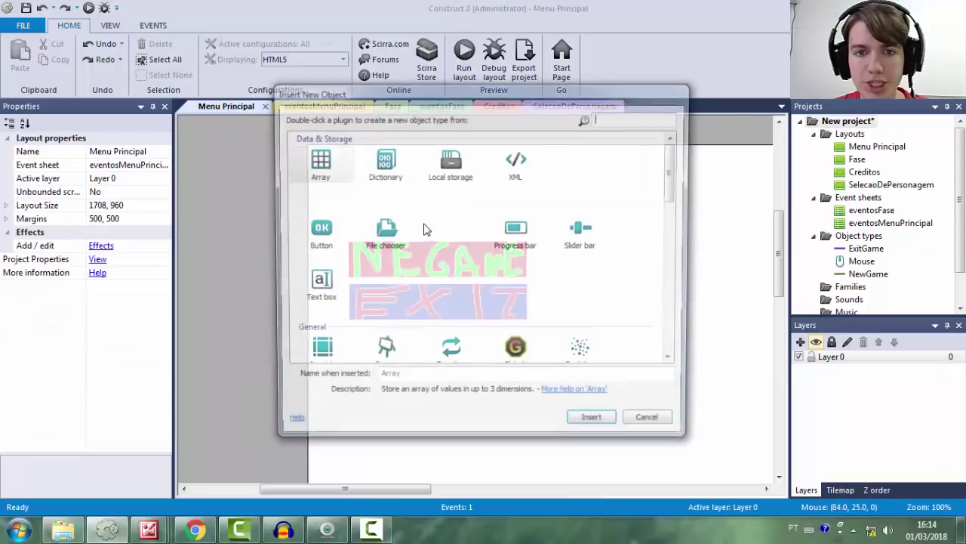
{"action": "scroll", "coordinate": [408, 264], "scroll_direction": "down", "scroll_amount": 2}
{"action": "scroll", "coordinate": [414, 248], "scroll_direction": "down", "scroll_amount": 5}
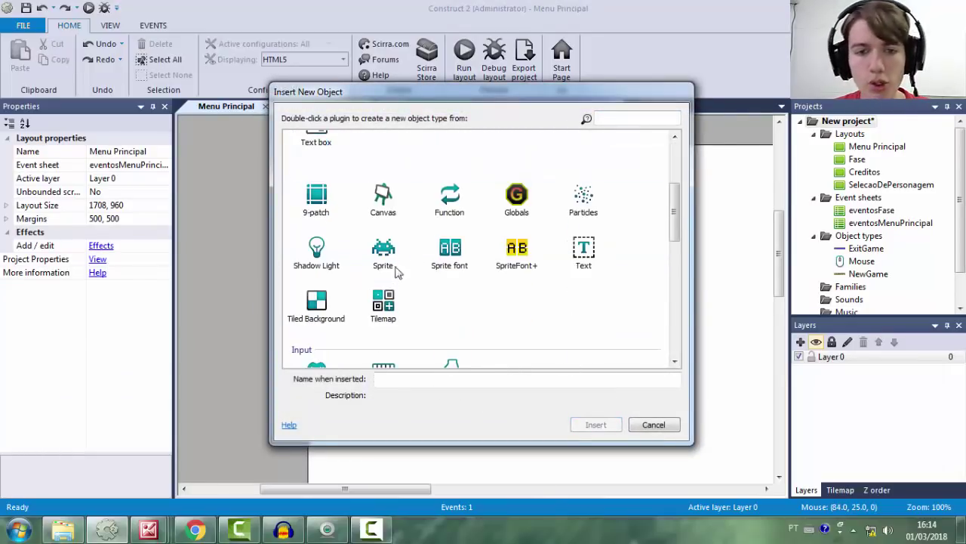
{"action": "scroll", "coordinate": [438, 290], "scroll_direction": "down", "scroll_amount": 6}
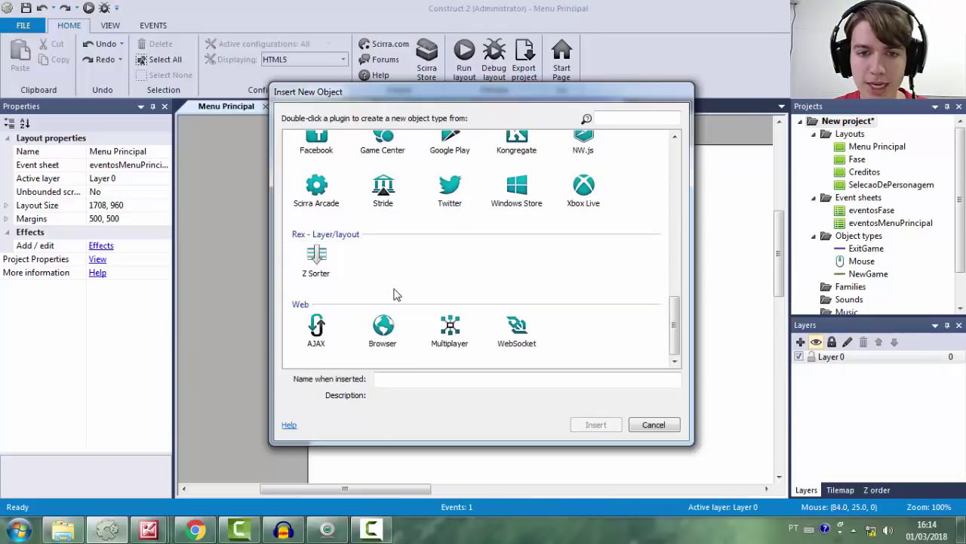
{"action": "left_click", "coordinate": [382, 331]}
{"action": "left_click", "coordinate": [595, 425]}
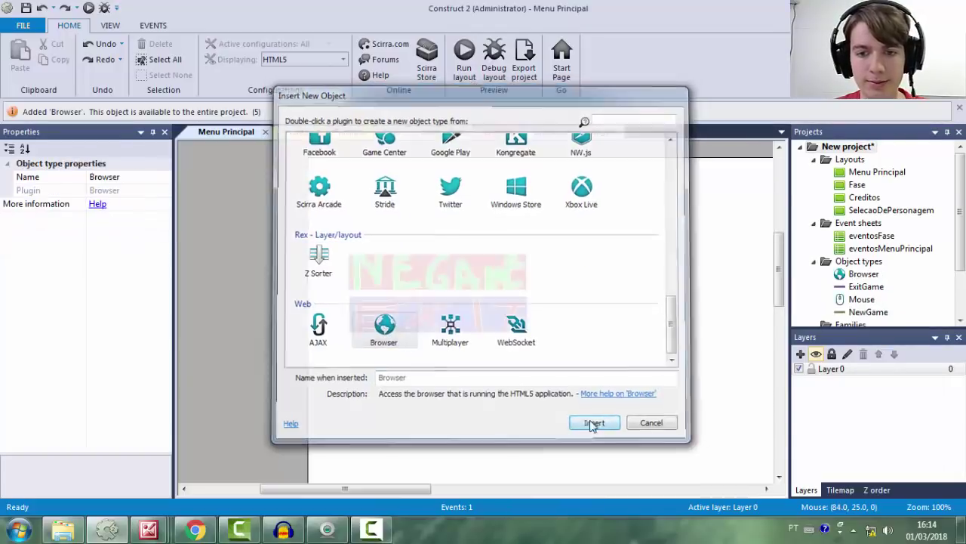
{"action": "left_click", "coordinate": [286, 109]}
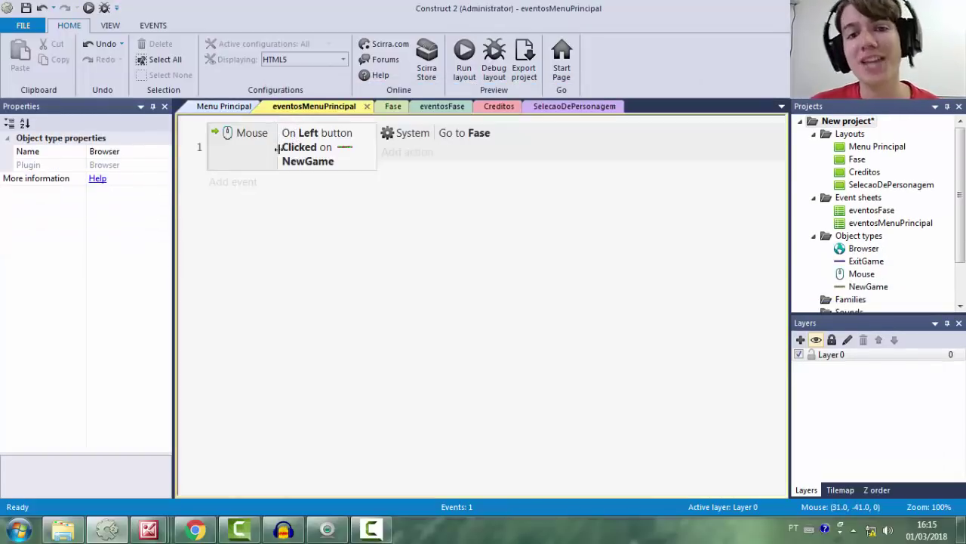
{"action": "left_click", "coordinate": [255, 185]}
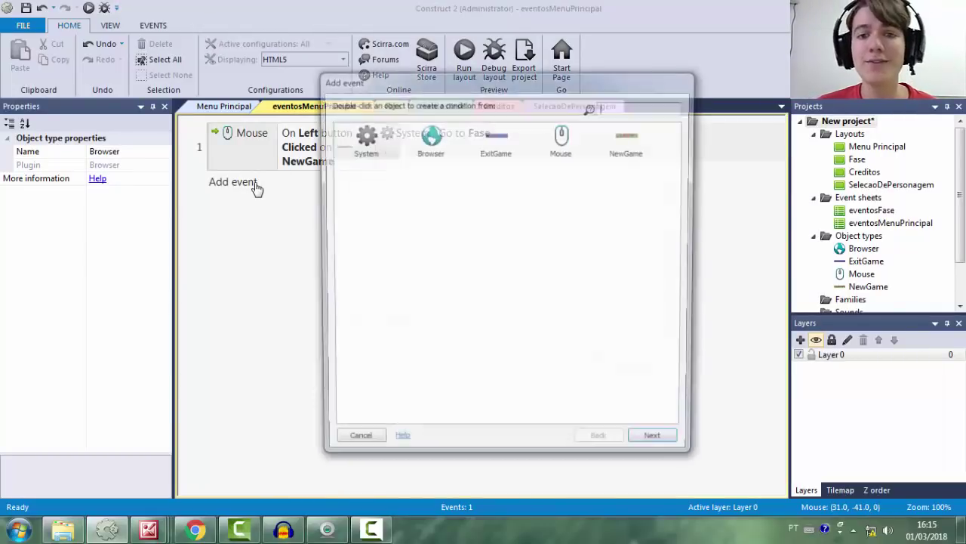
{"action": "left_click", "coordinate": [492, 148]}
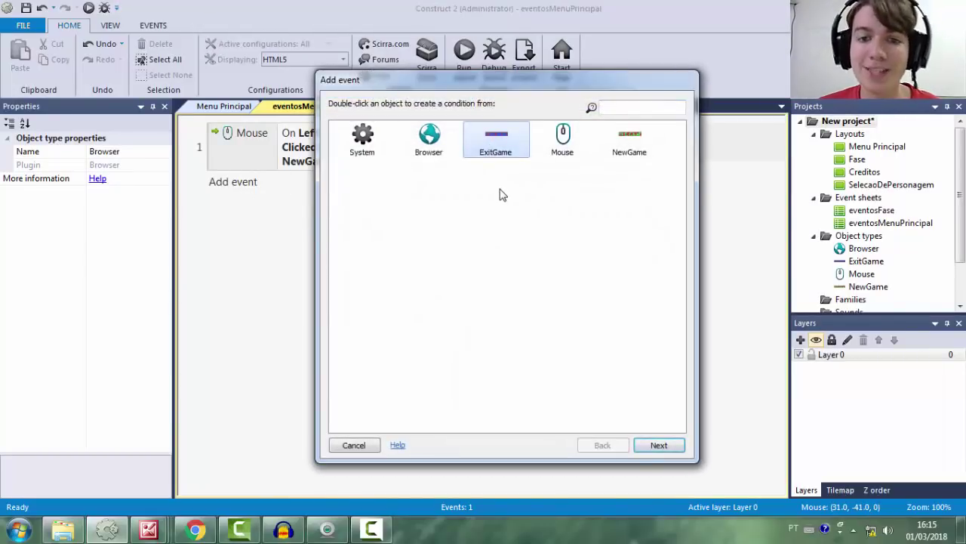
{"action": "left_click", "coordinate": [436, 150]}
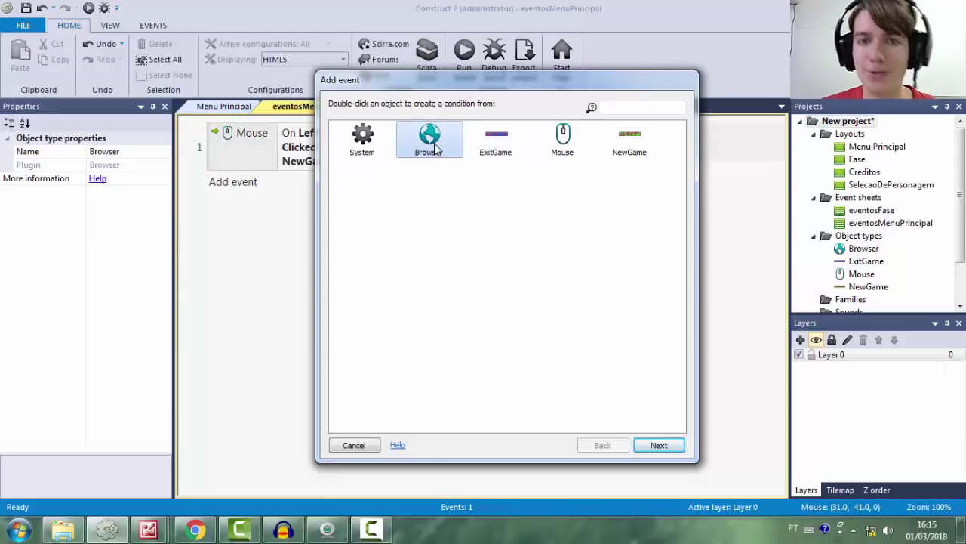
{"action": "left_click", "coordinate": [490, 136]}
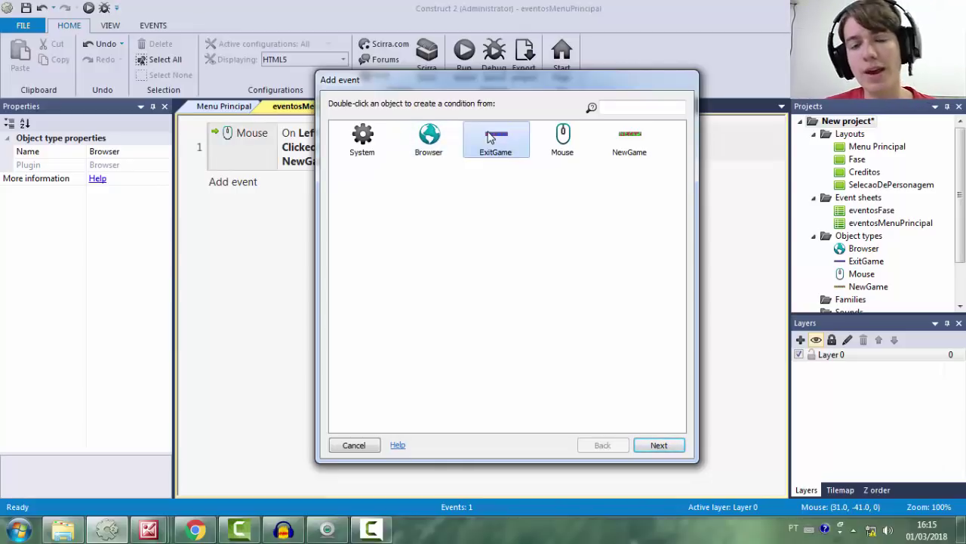
{"action": "left_click", "coordinate": [524, 214]}
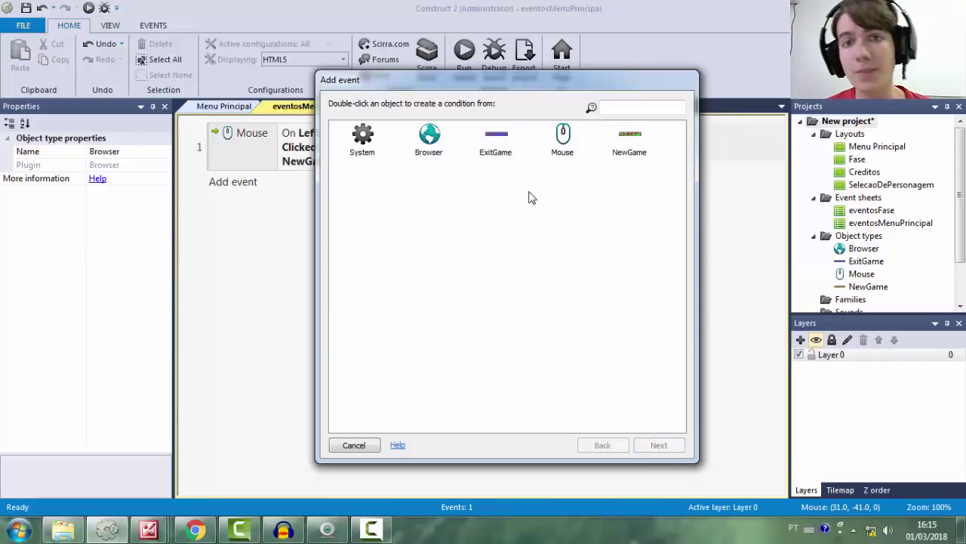
{"action": "double_click", "coordinate": [562, 140]}
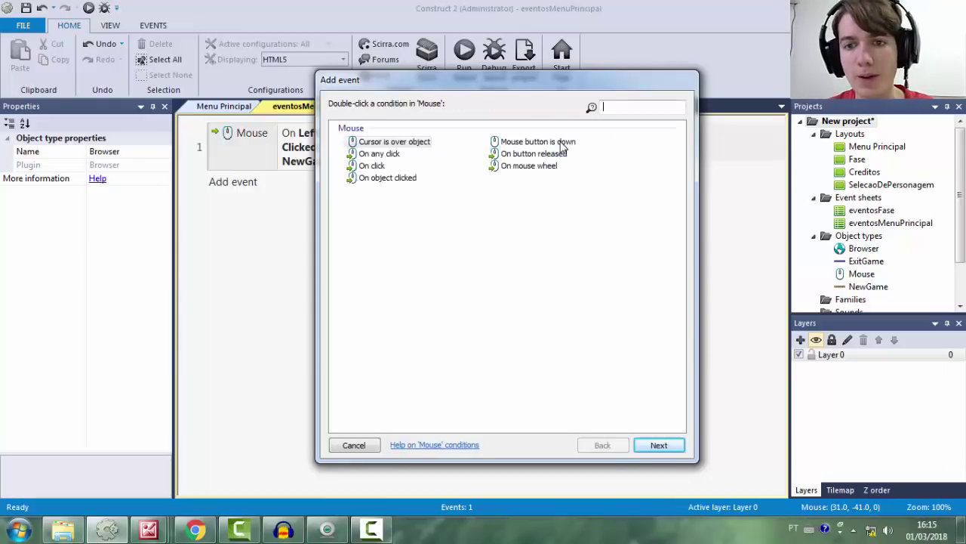
{"action": "left_click", "coordinate": [404, 178]}
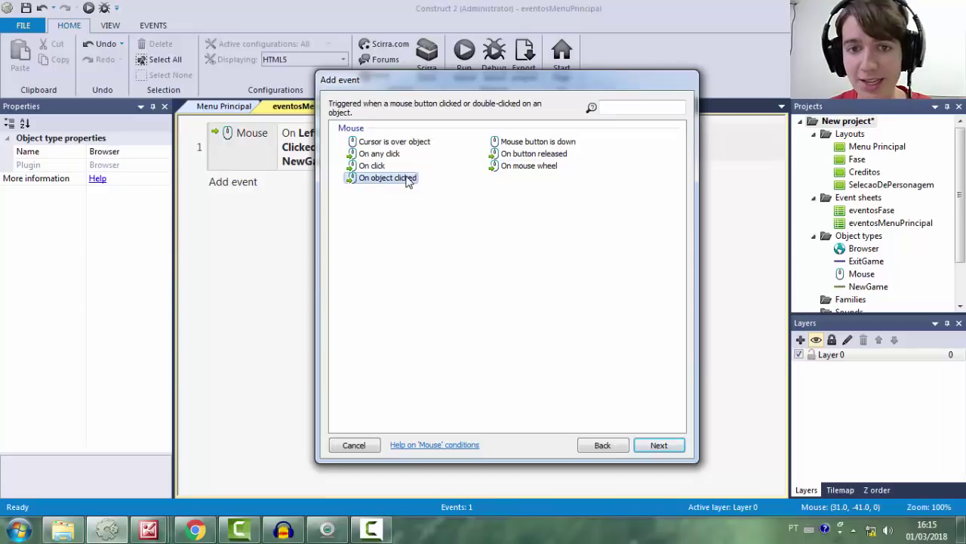
{"action": "double_click", "coordinate": [408, 179]}
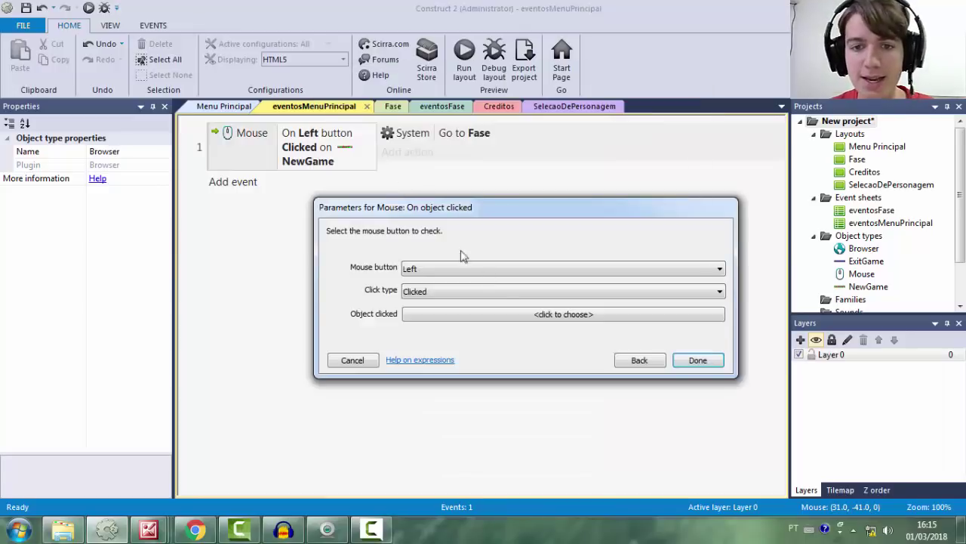
{"action": "left_click", "coordinate": [533, 316]}
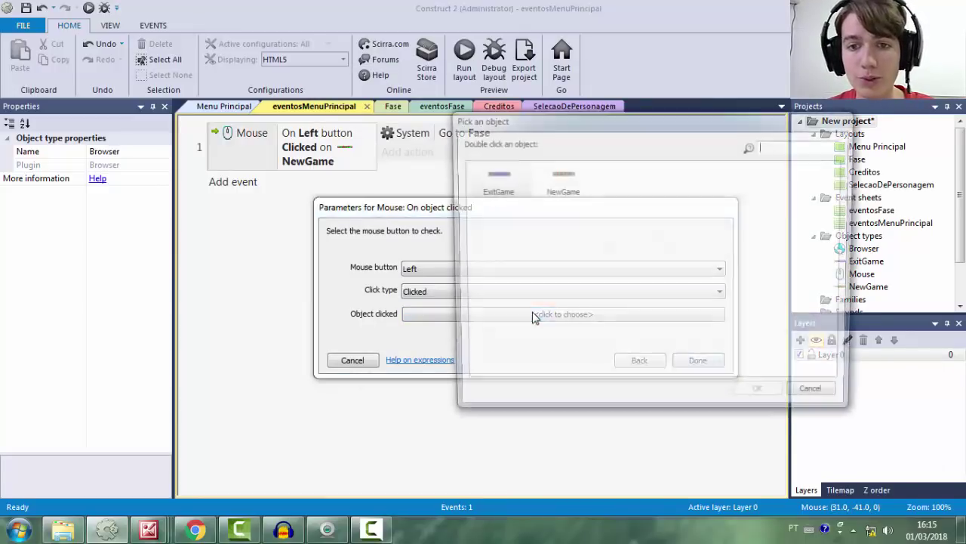
{"action": "left_click", "coordinate": [506, 181]}
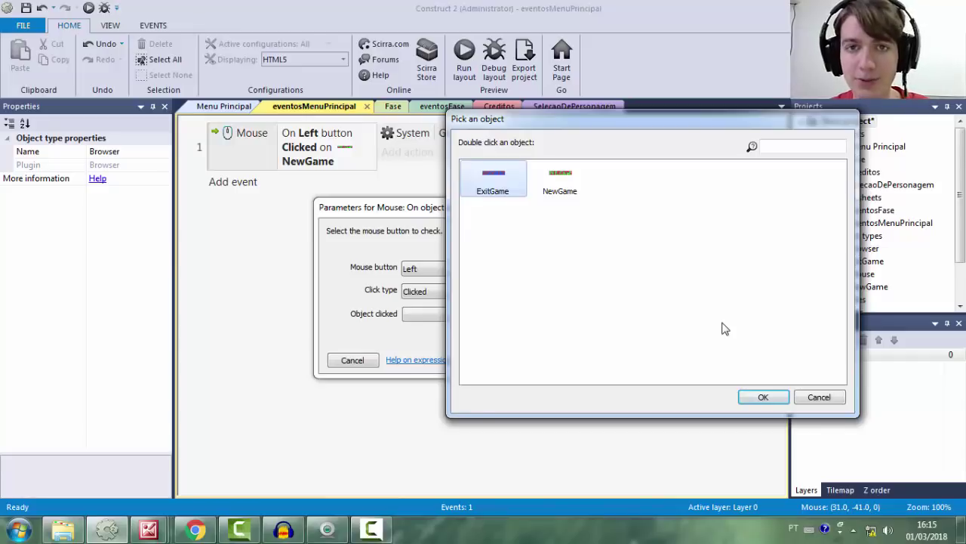
{"action": "left_click", "coordinate": [820, 396]}
{"action": "left_click", "coordinate": [351, 360]}
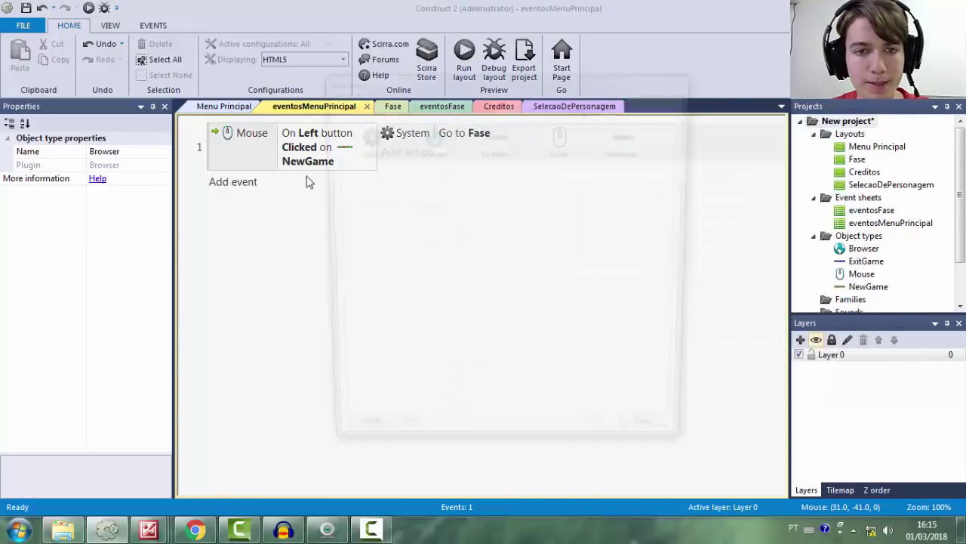
{"action": "left_click", "coordinate": [252, 181]}
{"action": "double_click", "coordinate": [434, 140]}
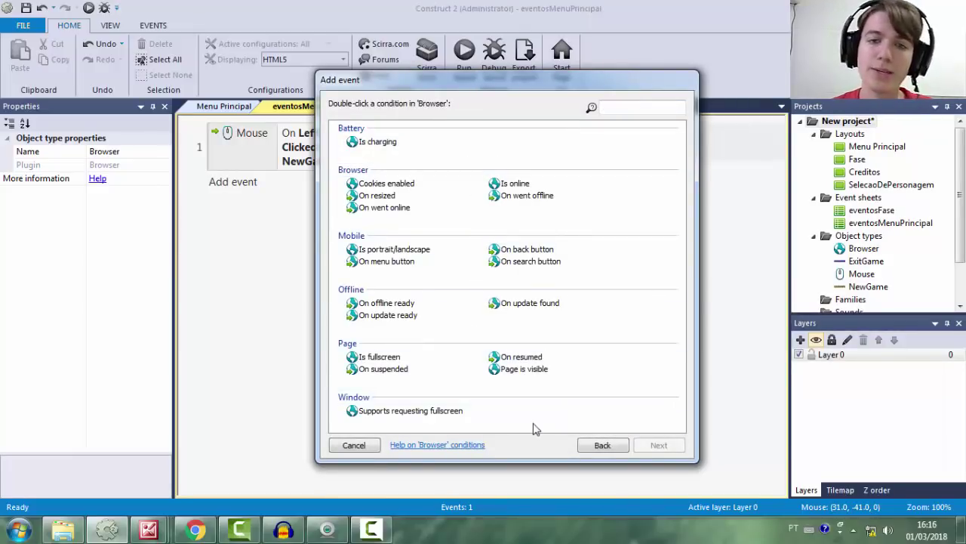
{"action": "left_click", "coordinate": [354, 444]}
Add a Mouse "On object clicked" event for a left single click on ExitGame
{"action": "left_click", "coordinate": [238, 186]}
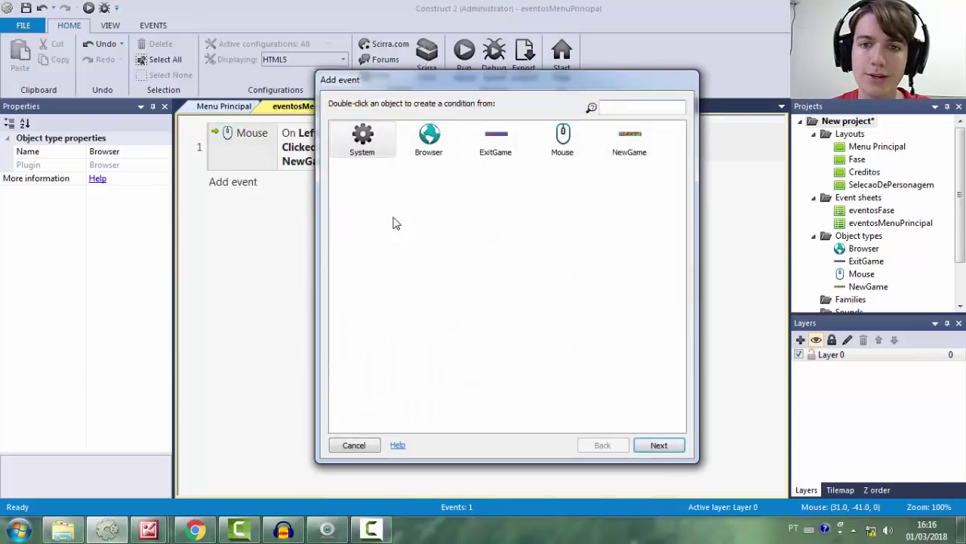
{"action": "double_click", "coordinate": [563, 147]}
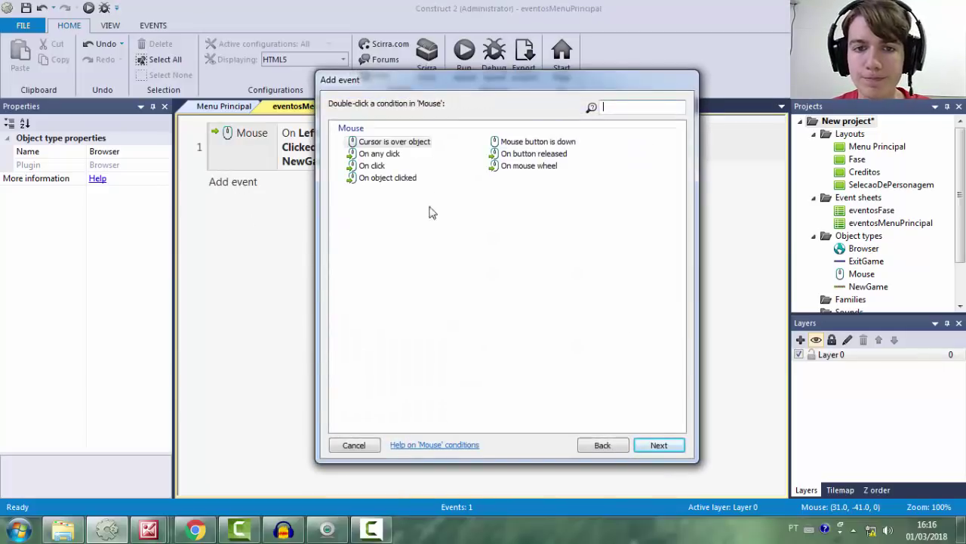
{"action": "double_click", "coordinate": [387, 178]}
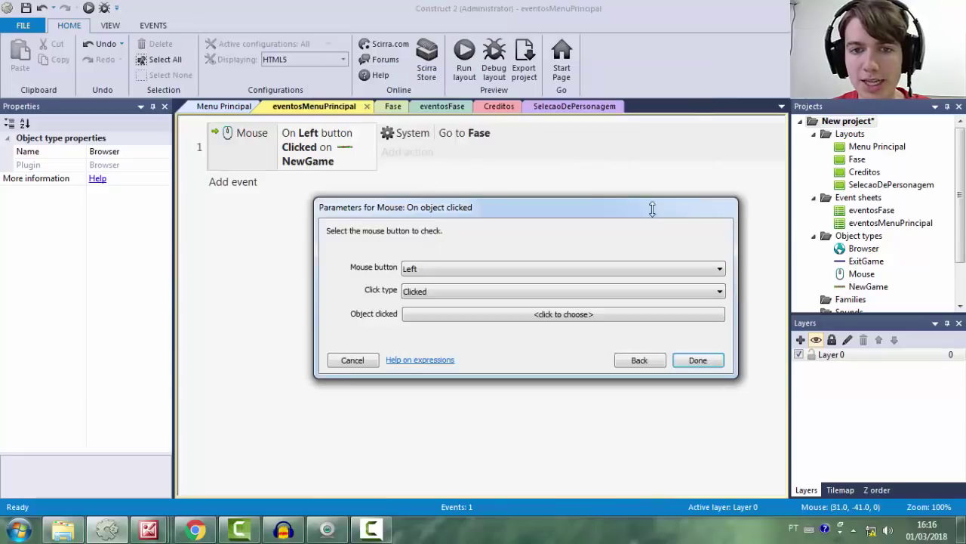
{"action": "left_click", "coordinate": [452, 313]}
{"action": "double_click", "coordinate": [507, 192]}
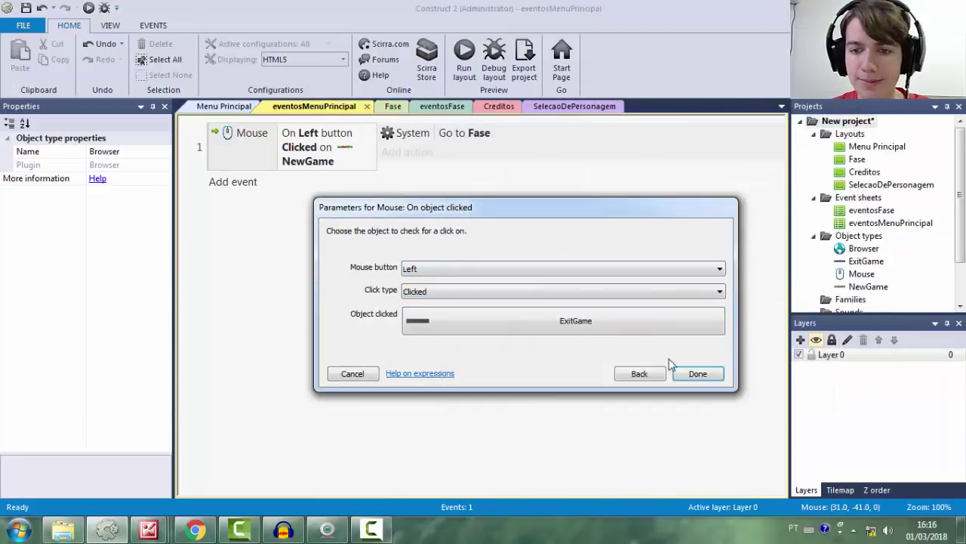
{"action": "left_click", "coordinate": [701, 373]}
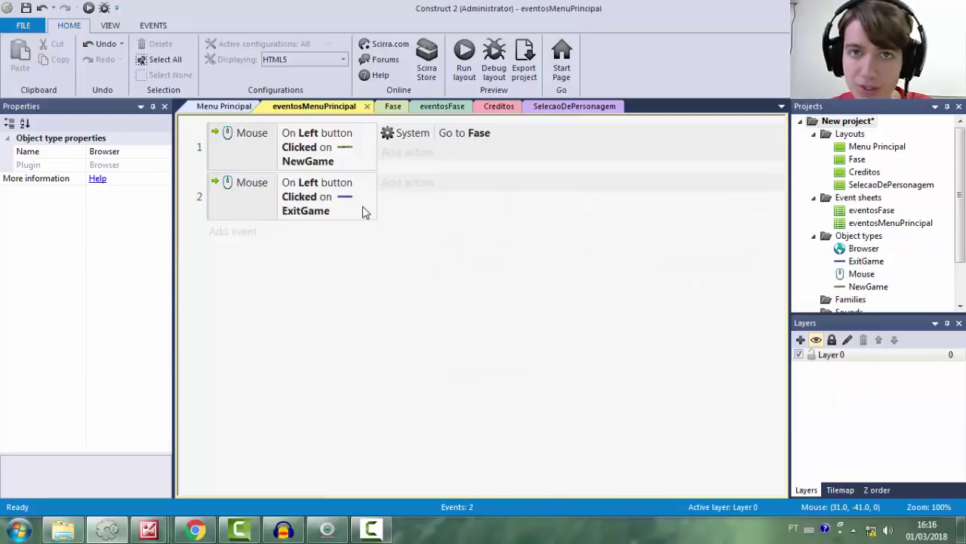
Add the Browser Close action to the ExitGame click event
{"action": "left_click", "coordinate": [415, 190]}
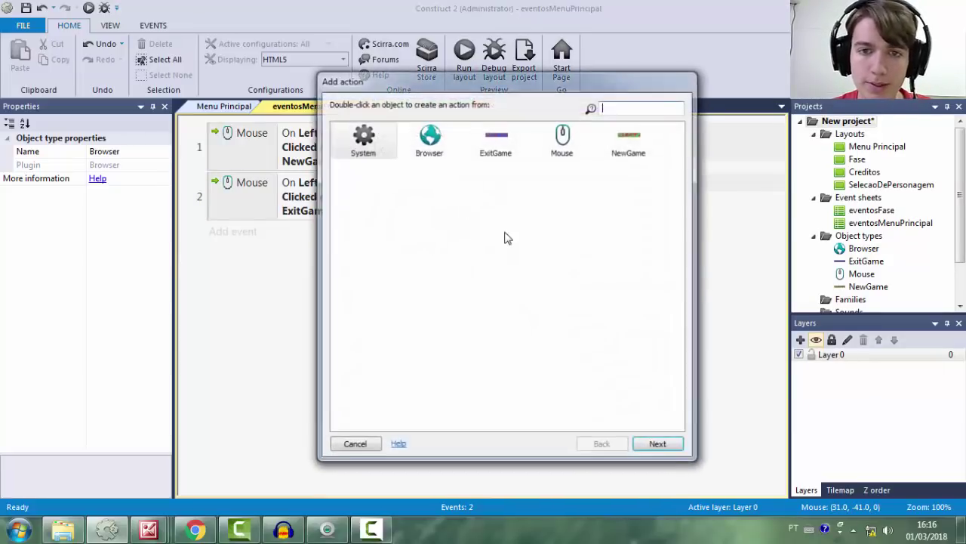
{"action": "double_click", "coordinate": [427, 147]}
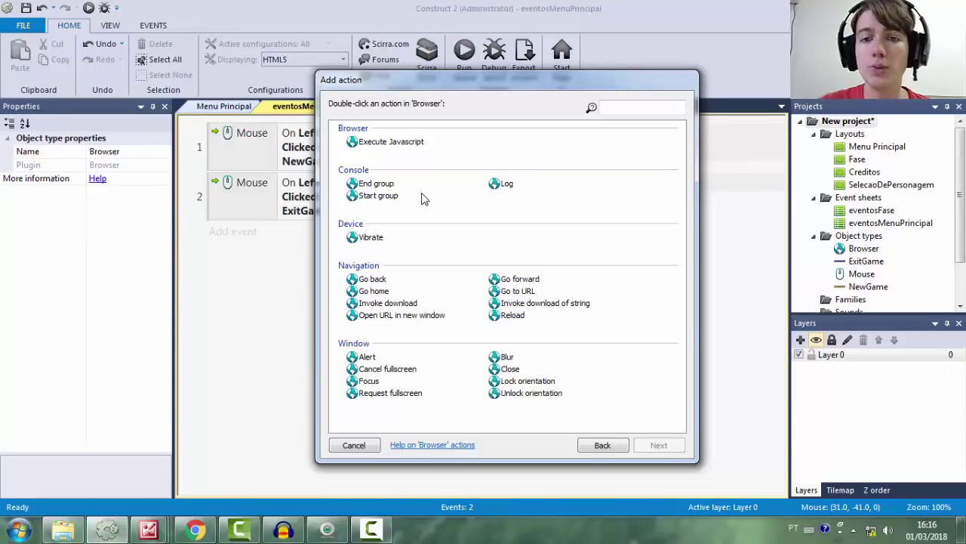
{"action": "left_click", "coordinate": [370, 356]}
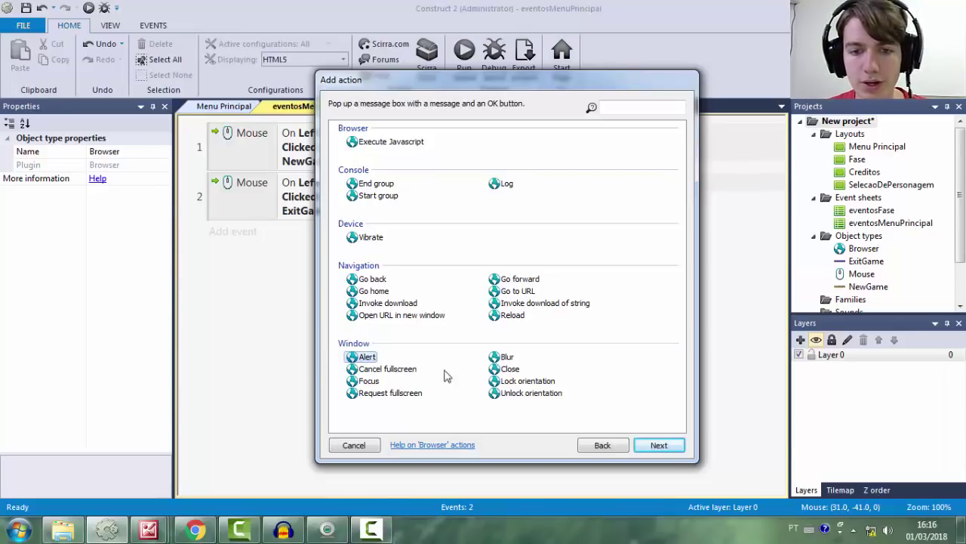
{"action": "left_click", "coordinate": [517, 370]}
{"action": "double_click", "coordinate": [514, 369]}
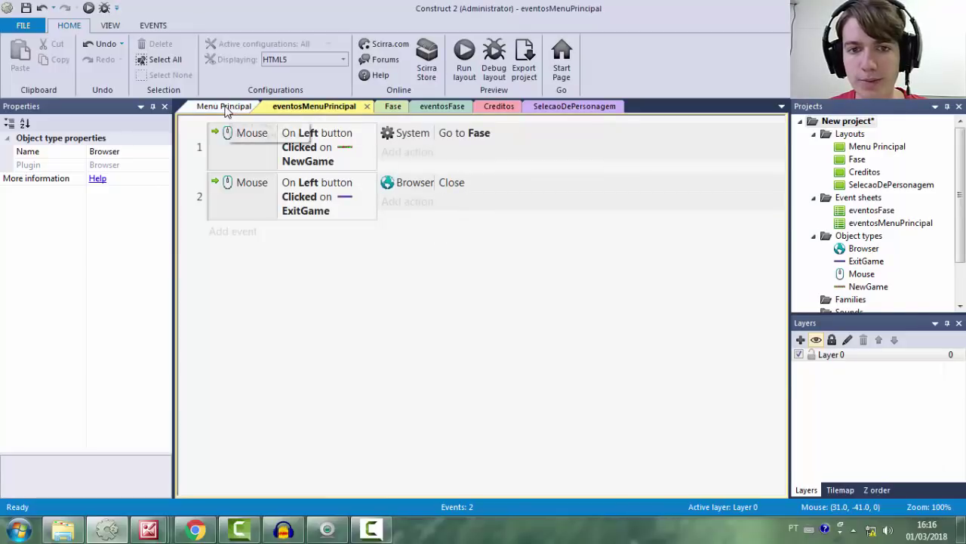
Run the Menu Principal layout in the browser, test the EXIT sprite, and return to Construct 2
{"action": "left_click", "coordinate": [404, 184]}
{"action": "left_click", "coordinate": [224, 107]}
{"action": "left_click", "coordinate": [462, 52]}
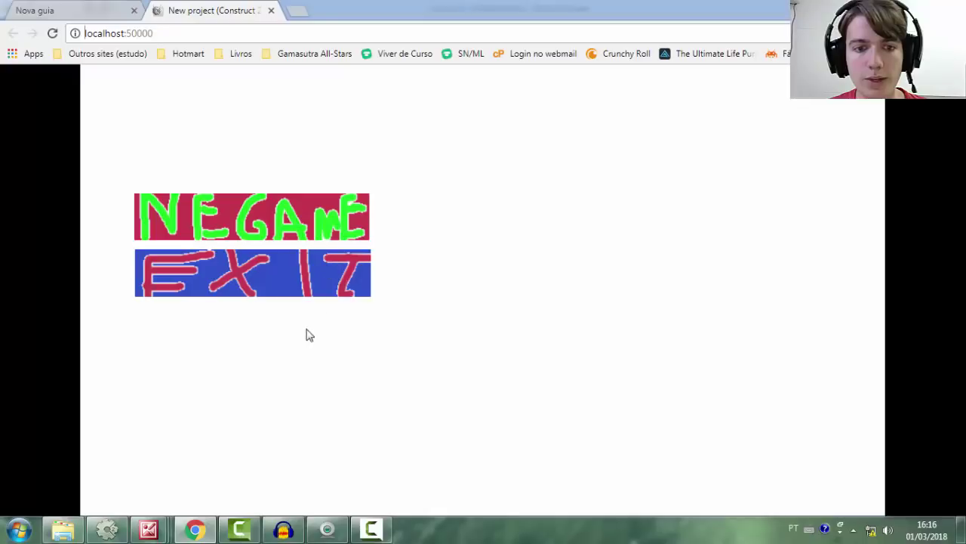
{"action": "left_click", "coordinate": [278, 280]}
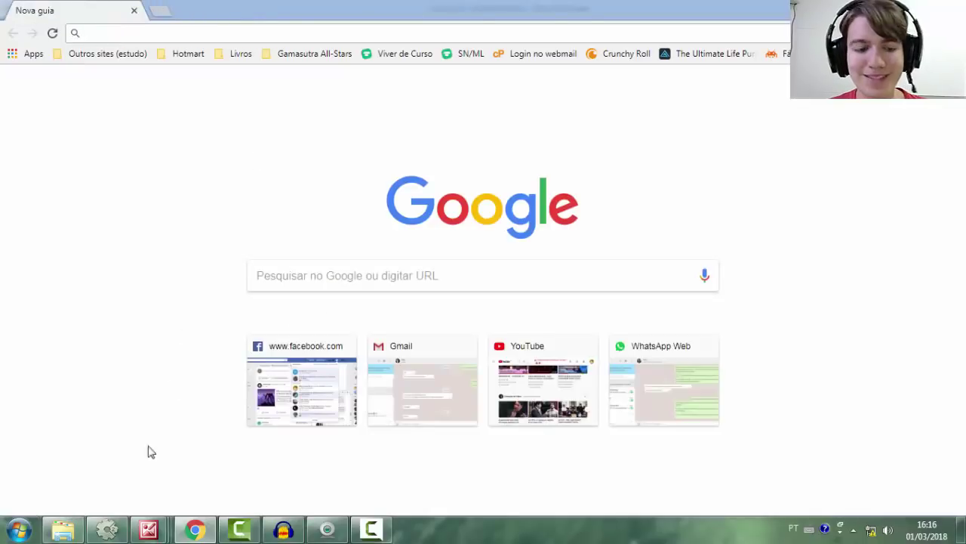
{"action": "left_click", "coordinate": [111, 524]}
Review the click events in eventosMenuPrincipal alongside the Menu Principal layout and the project's list of layouts
{"action": "left_click", "coordinate": [347, 107]}
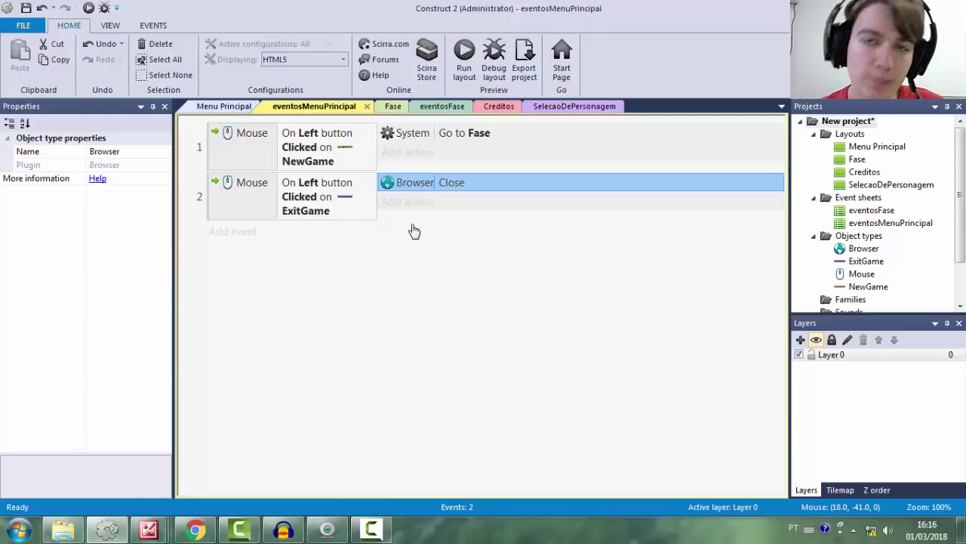
{"action": "left_click", "coordinate": [444, 275]}
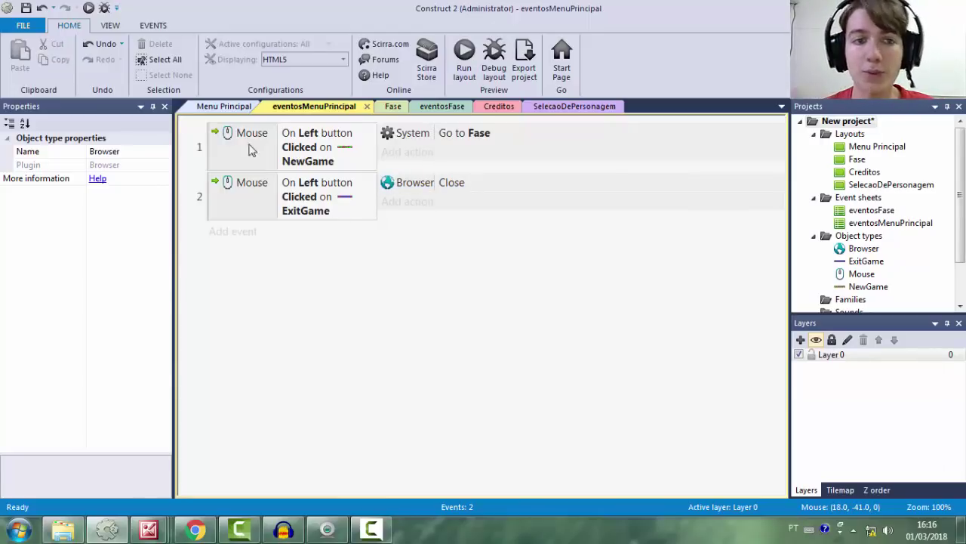
{"action": "left_click", "coordinate": [220, 108]}
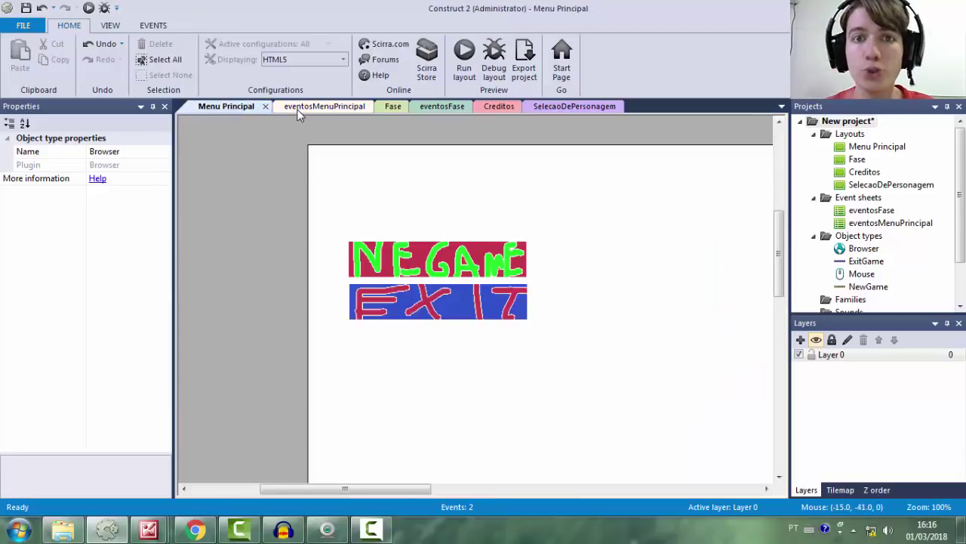
{"action": "left_click", "coordinate": [298, 111]}
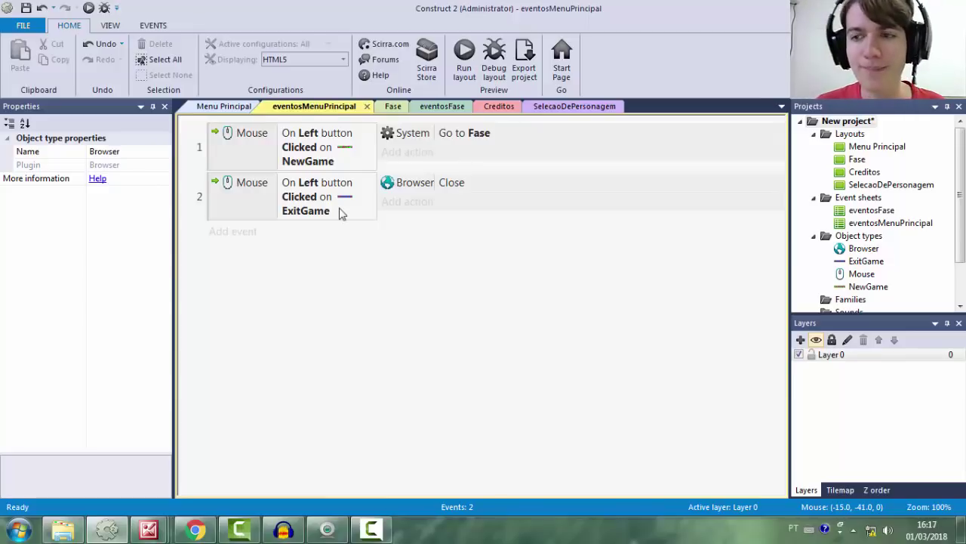
{"action": "left_click", "coordinate": [225, 107]}
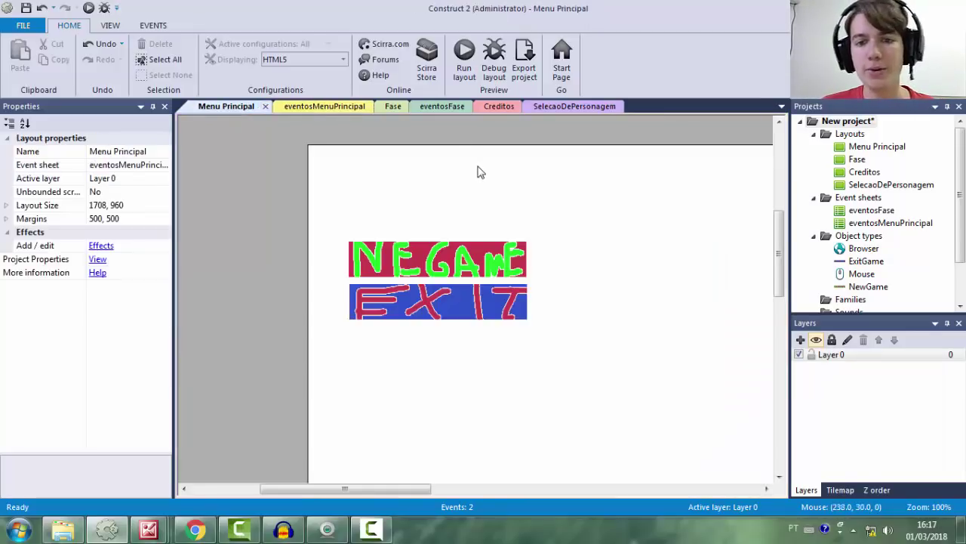
{"action": "left_click", "coordinate": [859, 160]}
{"action": "left_click", "coordinate": [872, 173]}
{"action": "left_click", "coordinate": [874, 183]}
{"action": "left_click", "coordinate": [868, 159]}
{"action": "left_click", "coordinate": [875, 147]}
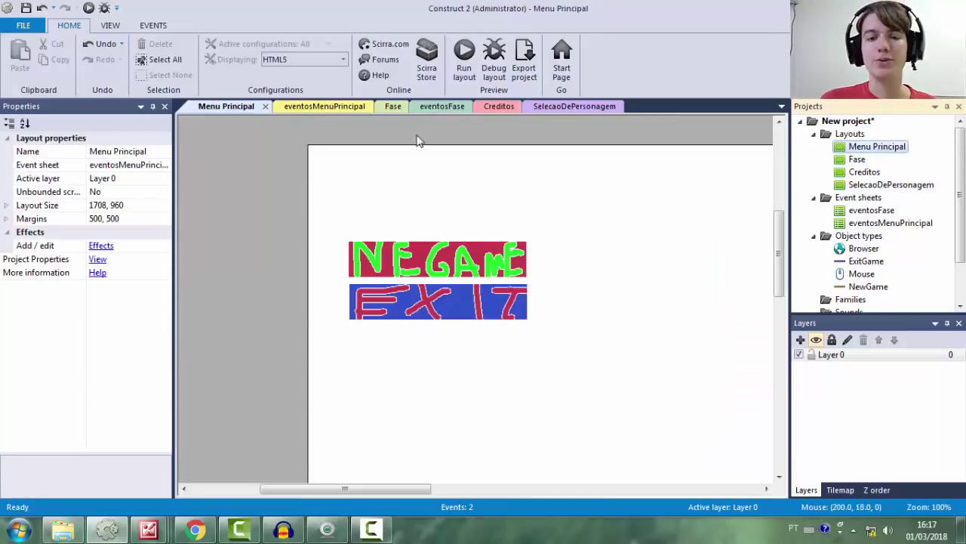
{"action": "left_click_drag", "start_coordinate": [305, 152], "coordinate": [646, 404]}
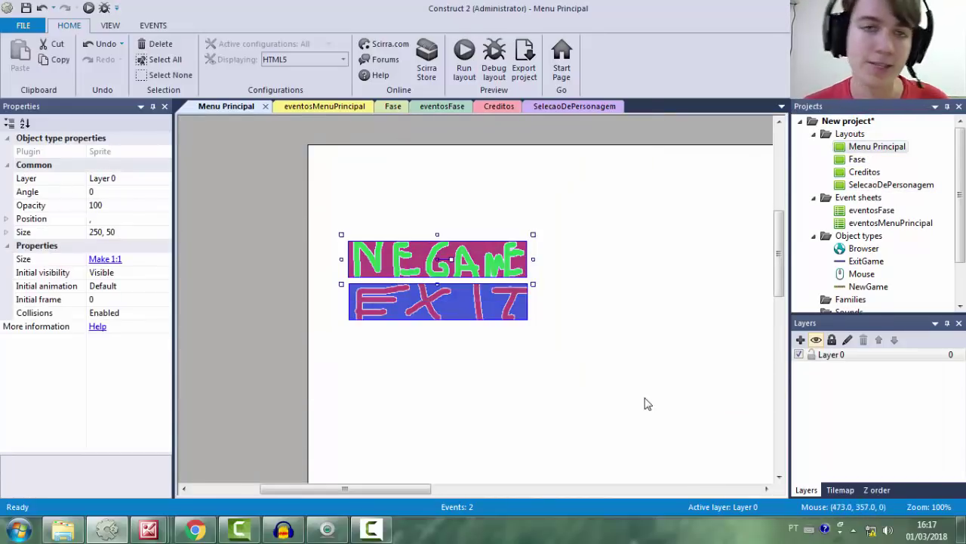
{"action": "left_click", "coordinate": [645, 404]}
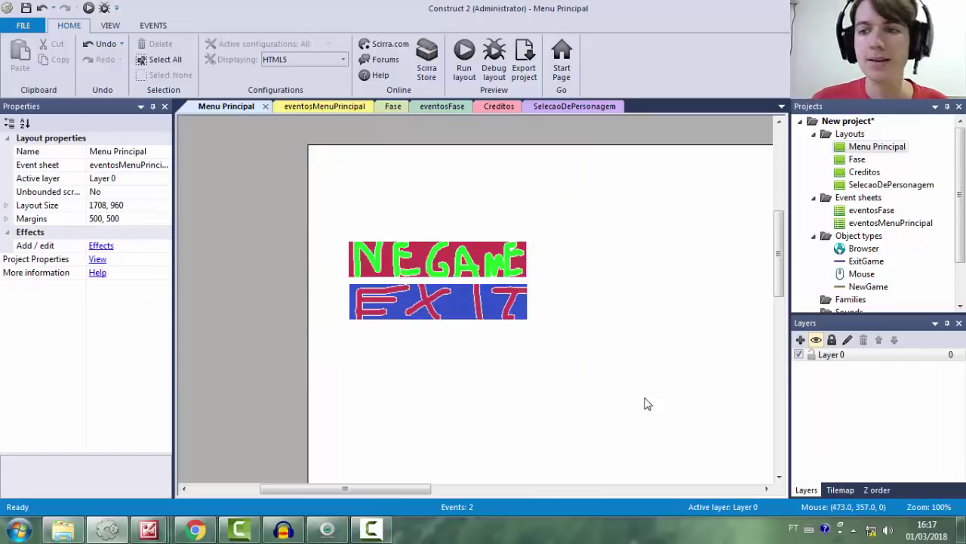
{"action": "left_click", "coordinate": [858, 160]}
{"action": "left_click", "coordinate": [888, 185]}
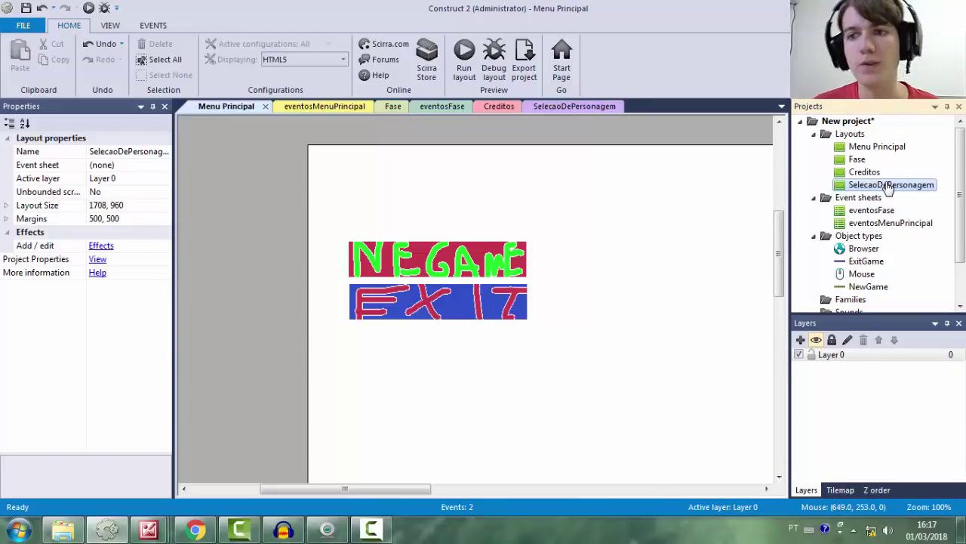
{"action": "right_click", "coordinate": [844, 135]}
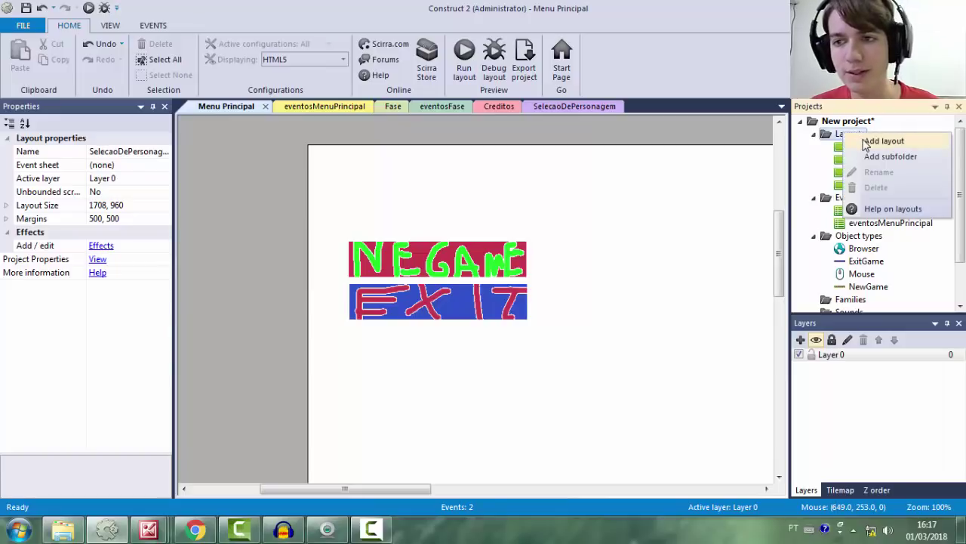
{"action": "left_click", "coordinate": [882, 141]}
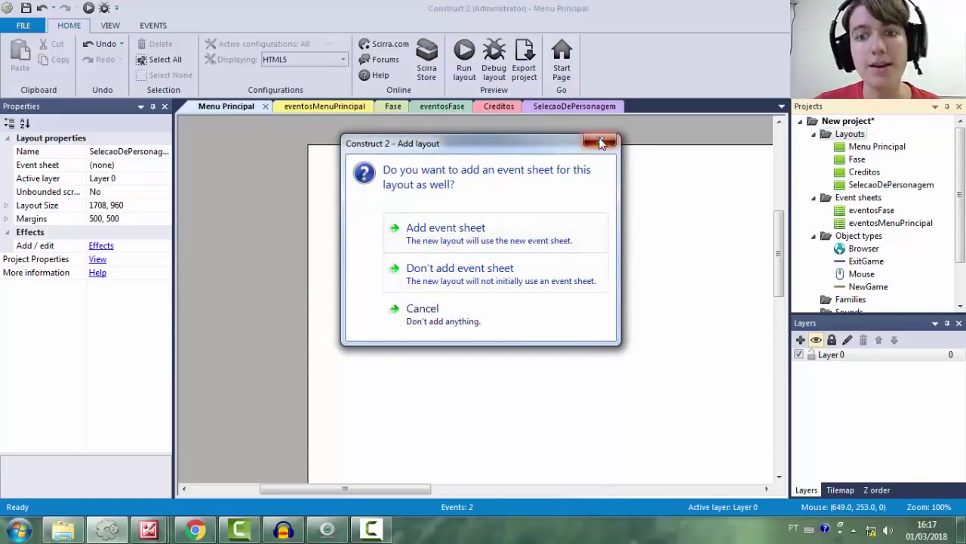
{"action": "left_click", "coordinate": [601, 141]}
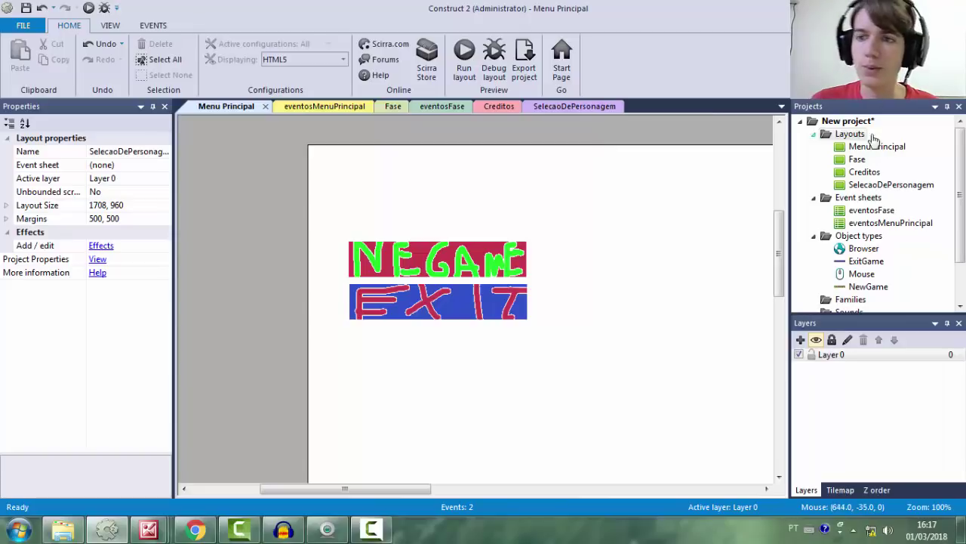
Rename the Creditos layout as Fase2
{"action": "left_click", "coordinate": [394, 106]}
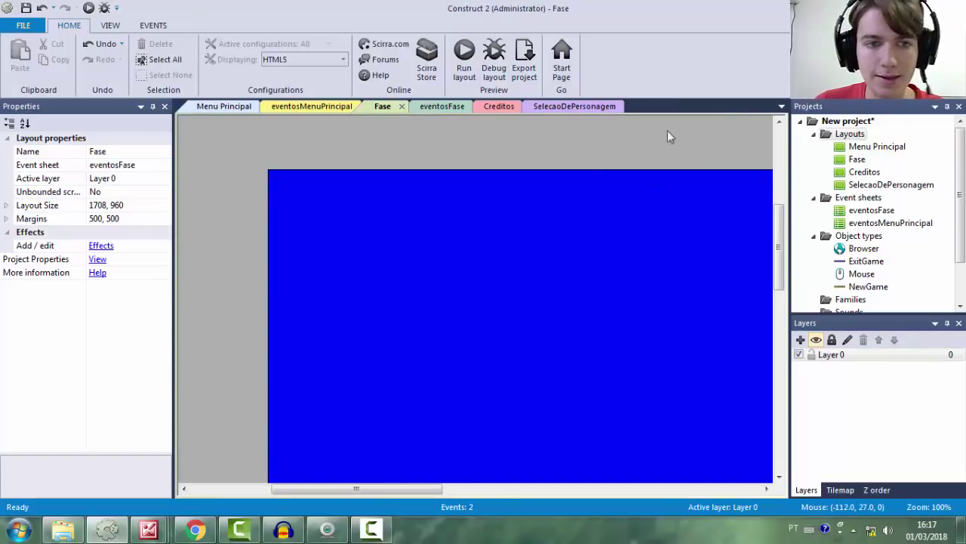
{"action": "left_click", "coordinate": [864, 172]}
{"action": "right_click", "coordinate": [865, 172]}
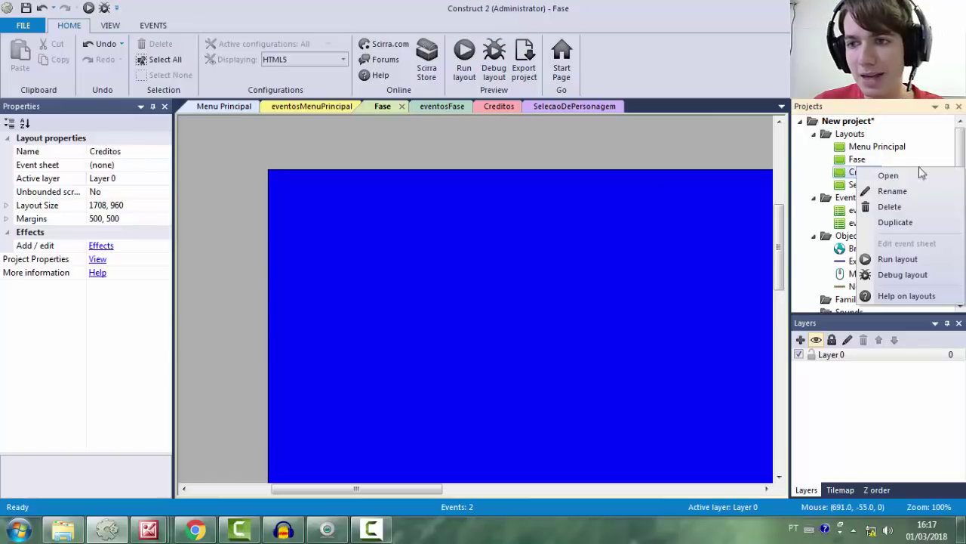
{"action": "left_click", "coordinate": [903, 191]}
{"action": "type", "text": "Fase2"}
{"action": "key", "text": "Return"}
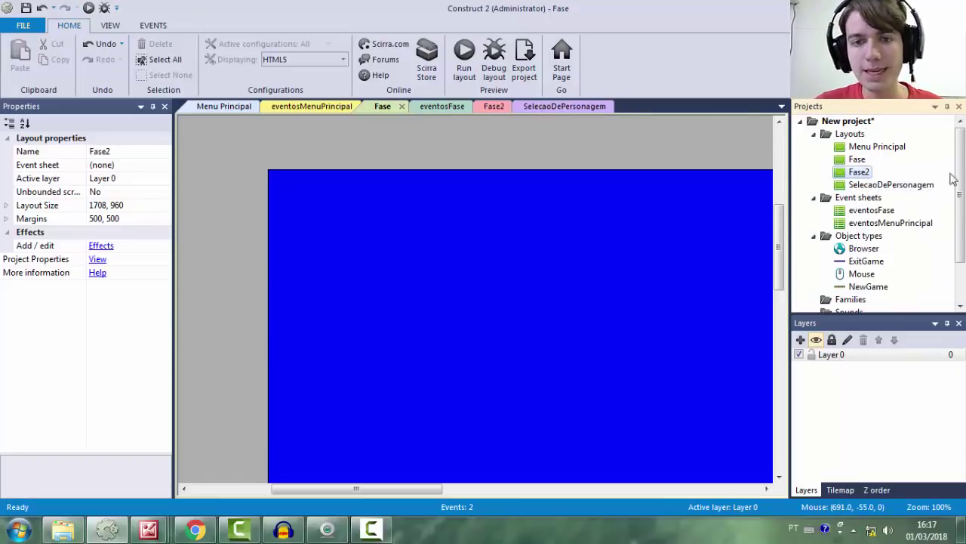
Assign the eventosFase event sheet to the Fase2 layout
{"action": "left_click", "coordinate": [492, 112]}
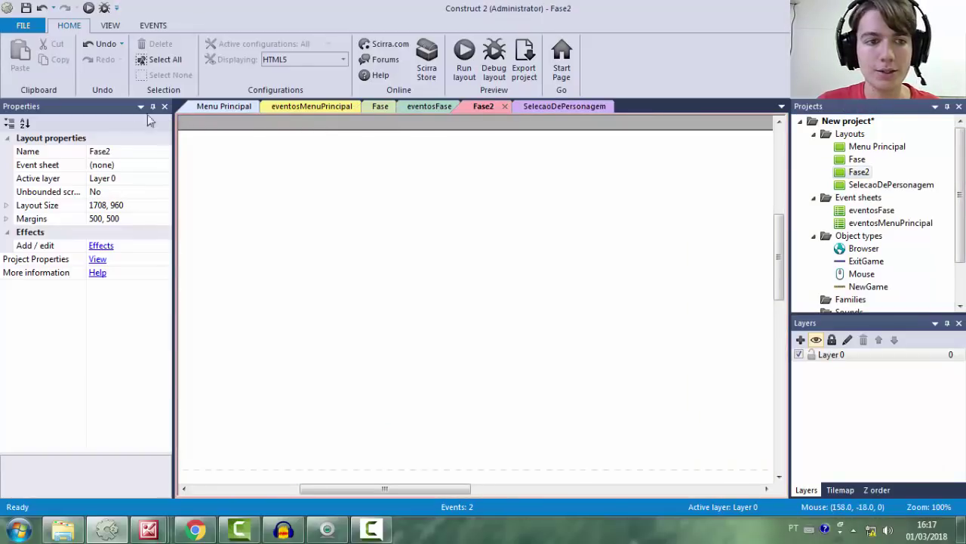
{"action": "left_click", "coordinate": [133, 164]}
{"action": "left_click", "coordinate": [164, 165]}
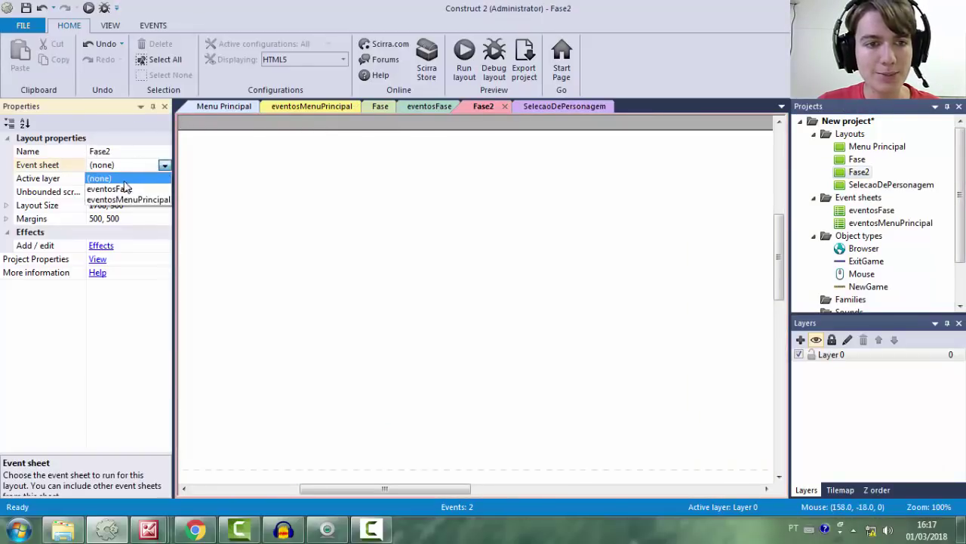
{"action": "left_click", "coordinate": [121, 187]}
{"action": "left_click", "coordinate": [164, 166]}
{"action": "left_click", "coordinate": [113, 187]}
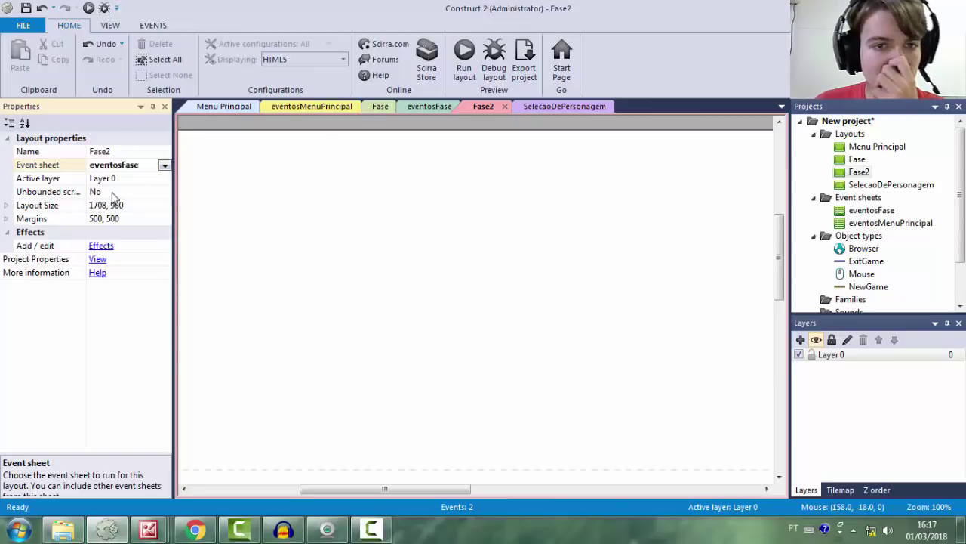
Compare the Fase and Fase2 layouts with their shared eventosFase sheet, and Menu Principal with eventosMenuPrincipal
{"action": "left_click", "coordinate": [382, 109]}
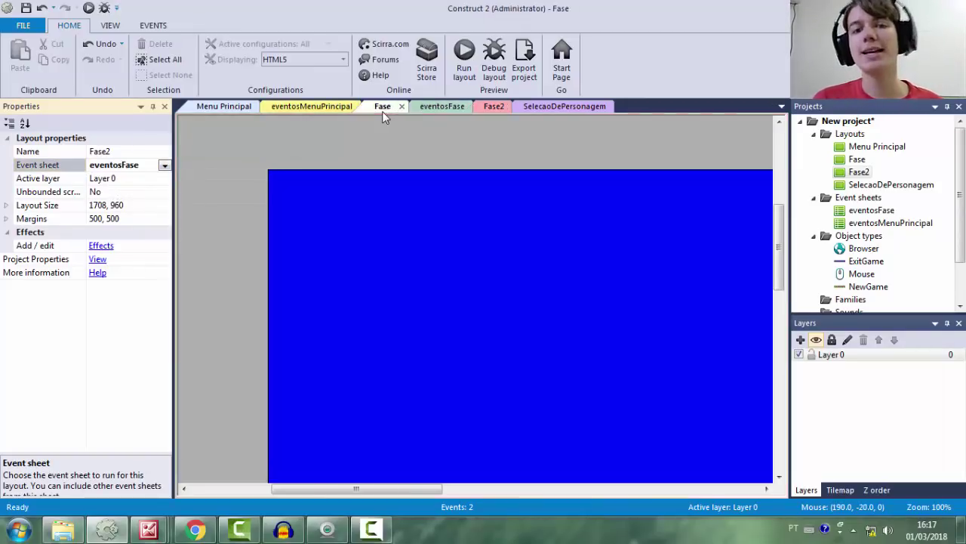
{"action": "left_click", "coordinate": [431, 110]}
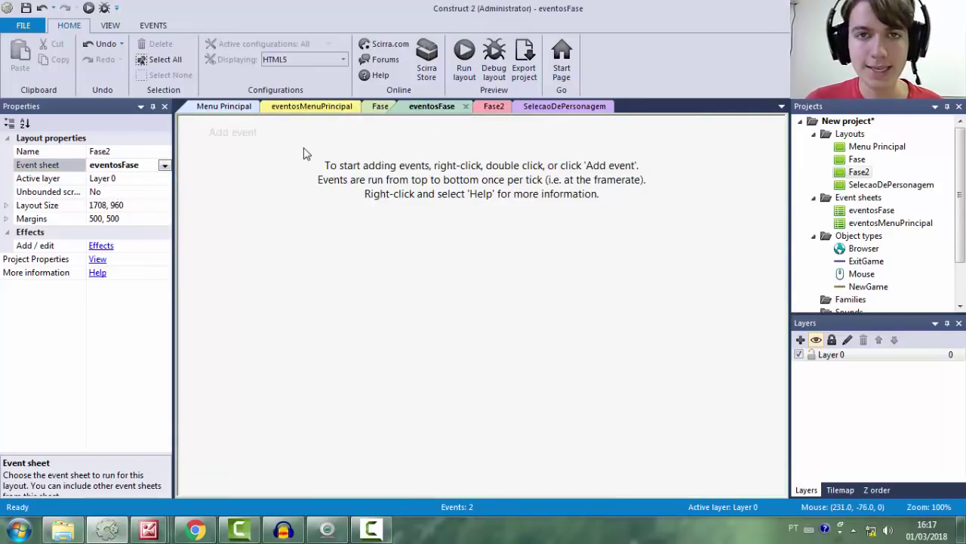
{"action": "left_click", "coordinate": [493, 108]}
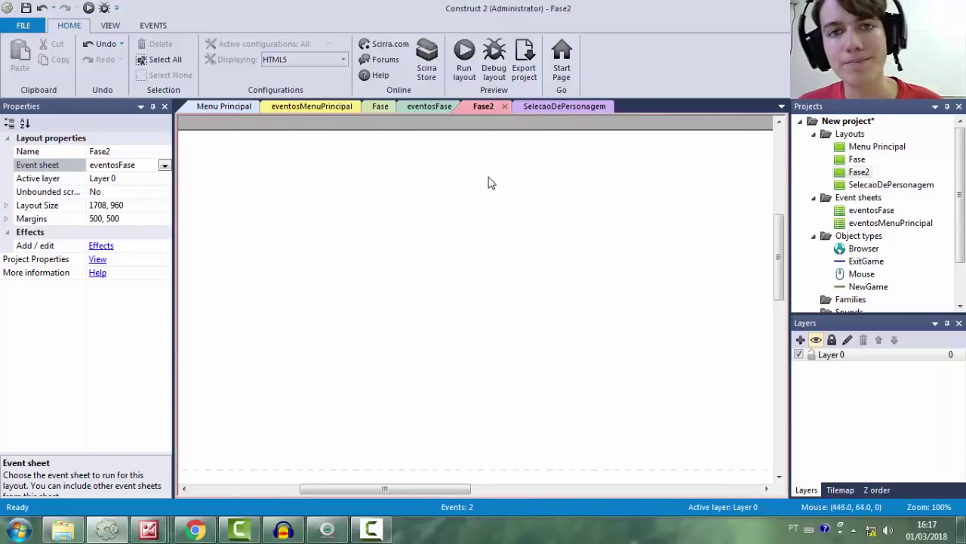
{"action": "left_click", "coordinate": [296, 106]}
{"action": "left_click", "coordinate": [225, 106]}
{"action": "left_click", "coordinate": [317, 191]}
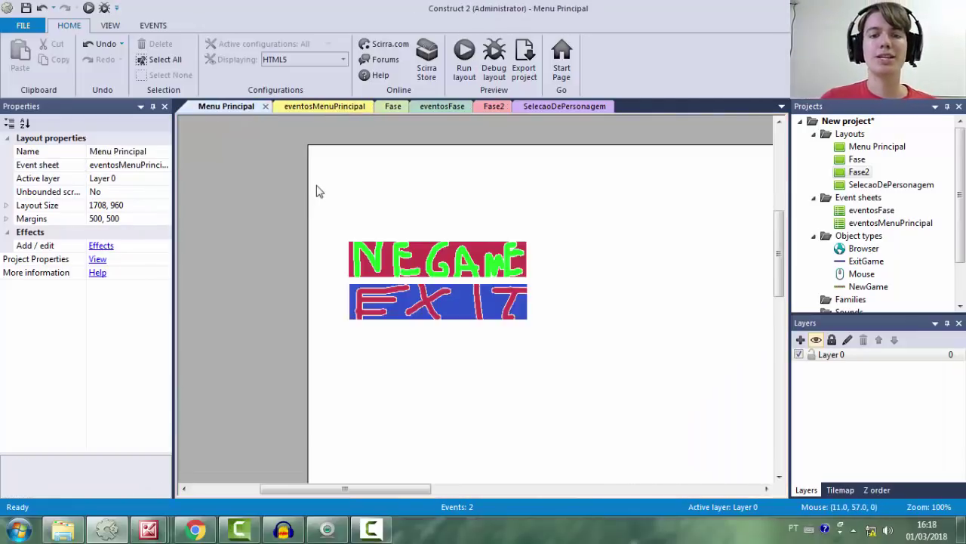
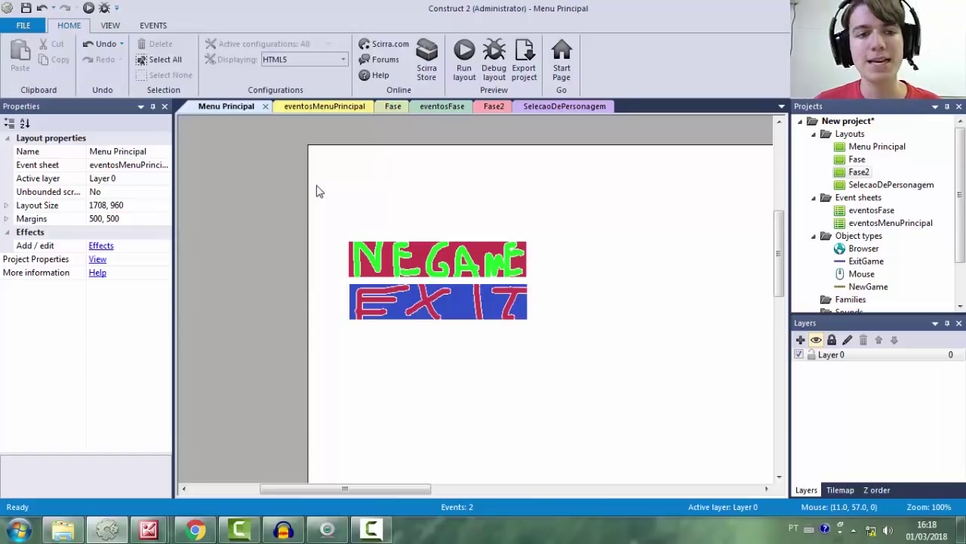
{"action": "left_click", "coordinate": [329, 107]}
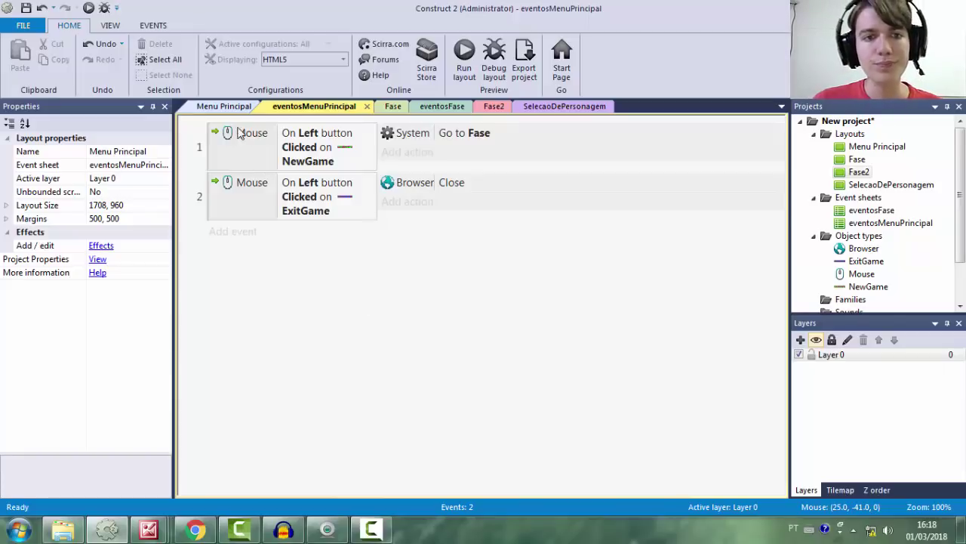
Set the Menu Principal layout's event sheet to (none)
{"action": "left_click", "coordinate": [221, 107]}
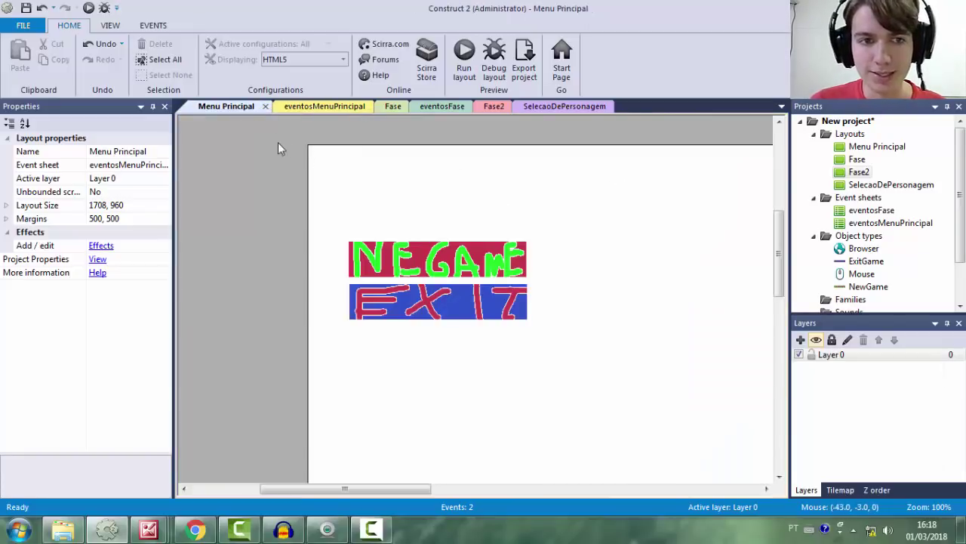
{"action": "left_click", "coordinate": [167, 166]}
{"action": "left_click", "coordinate": [115, 176]}
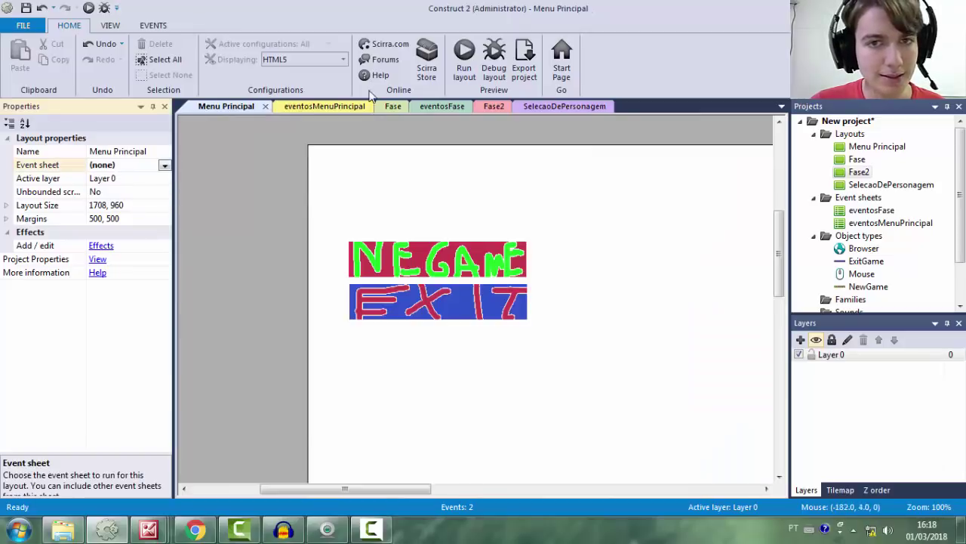
Run the Menu Principal layout without an event sheet, close the preview, and check the events in eventosMenuPrincipal
{"action": "left_click", "coordinate": [463, 70]}
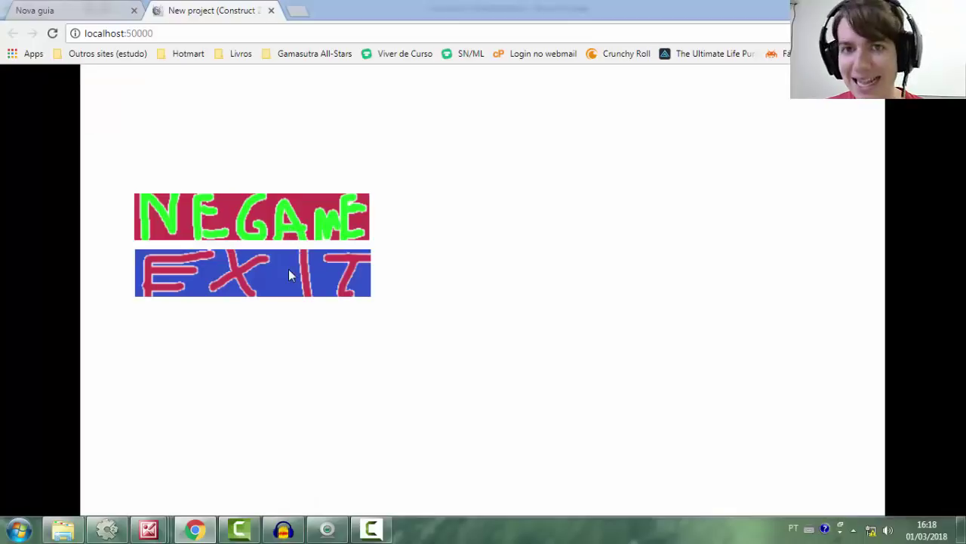
{"action": "left_click", "coordinate": [271, 11]}
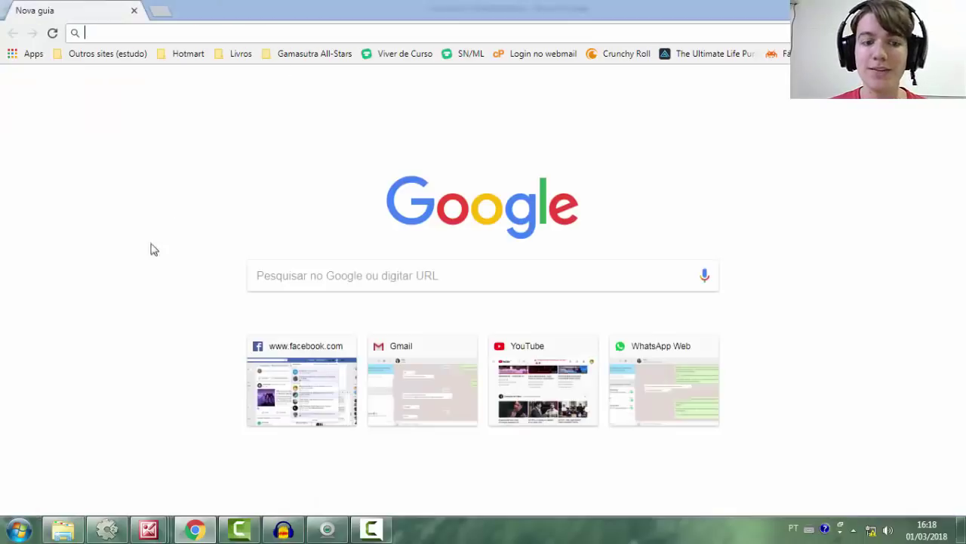
{"action": "left_click", "coordinate": [195, 529]}
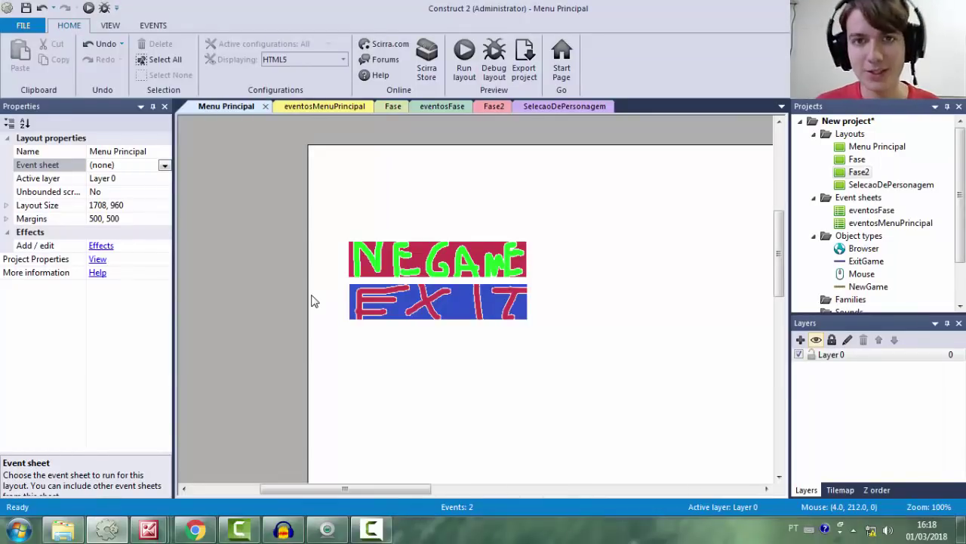
{"action": "left_click", "coordinate": [287, 106]}
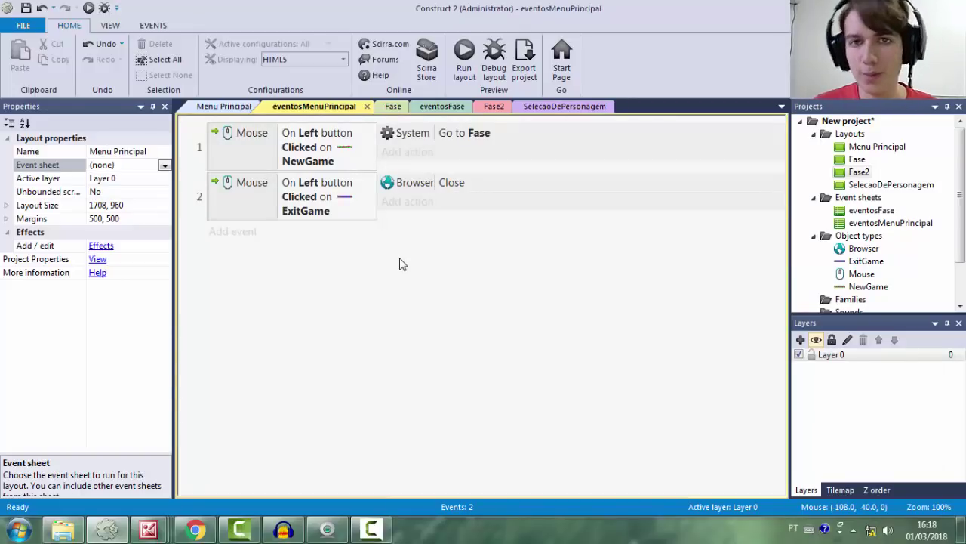
Assign eventosMenuPrincipal to the Menu Principal layout again and open that event sheet
{"action": "left_click", "coordinate": [224, 107]}
{"action": "left_click", "coordinate": [164, 165]}
{"action": "left_click", "coordinate": [161, 200]}
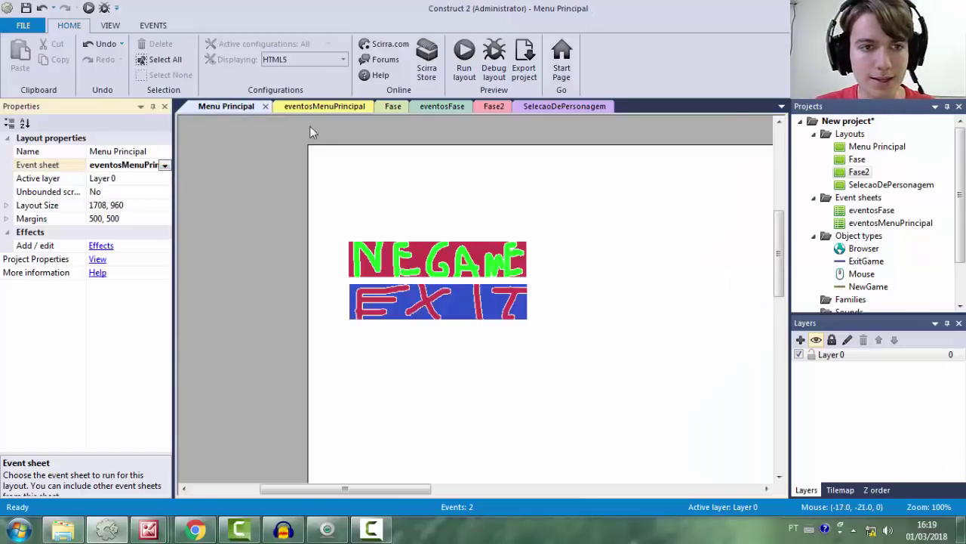
{"action": "left_click", "coordinate": [328, 107]}
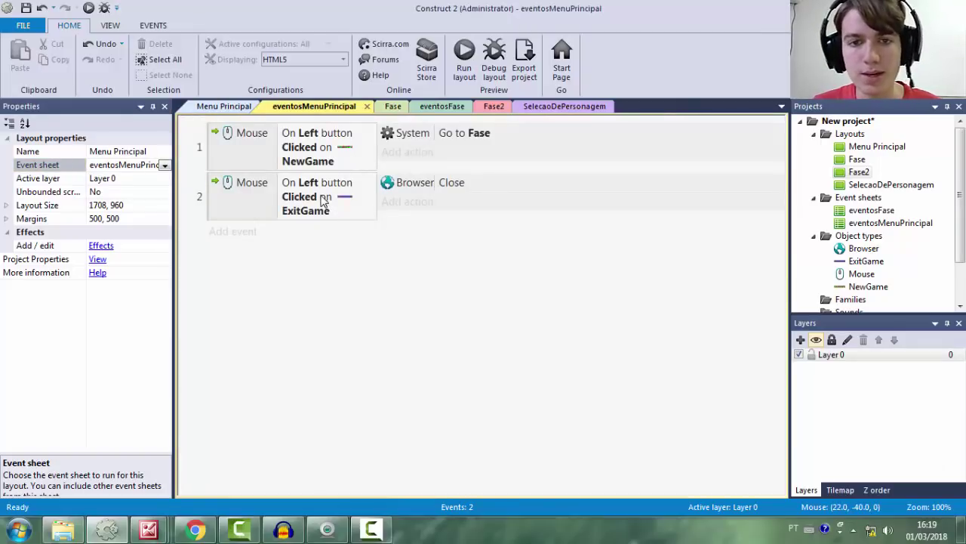
Run the Menu Principal layout with its event sheet assigned, test the EXIT sprite, and return to Construct 2
{"action": "left_click", "coordinate": [227, 110]}
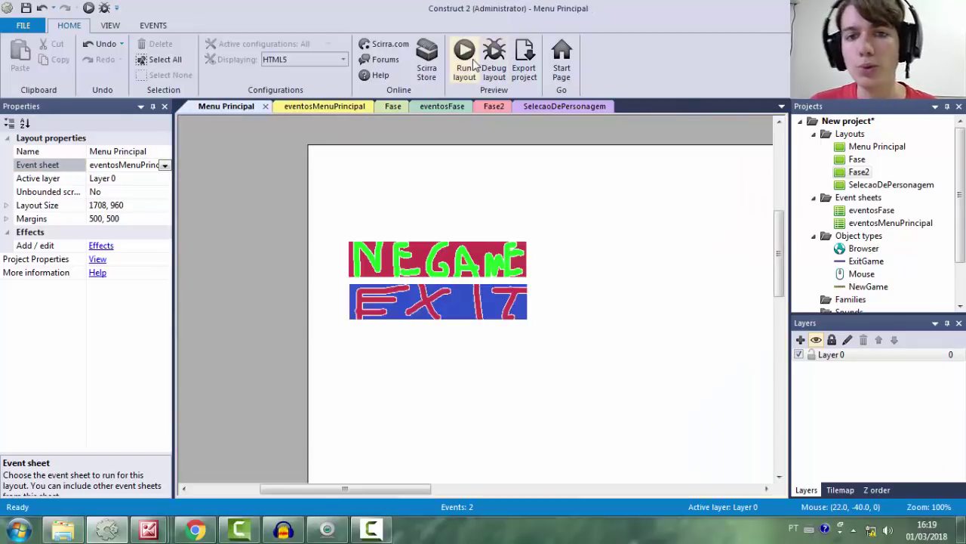
{"action": "left_click", "coordinate": [472, 61]}
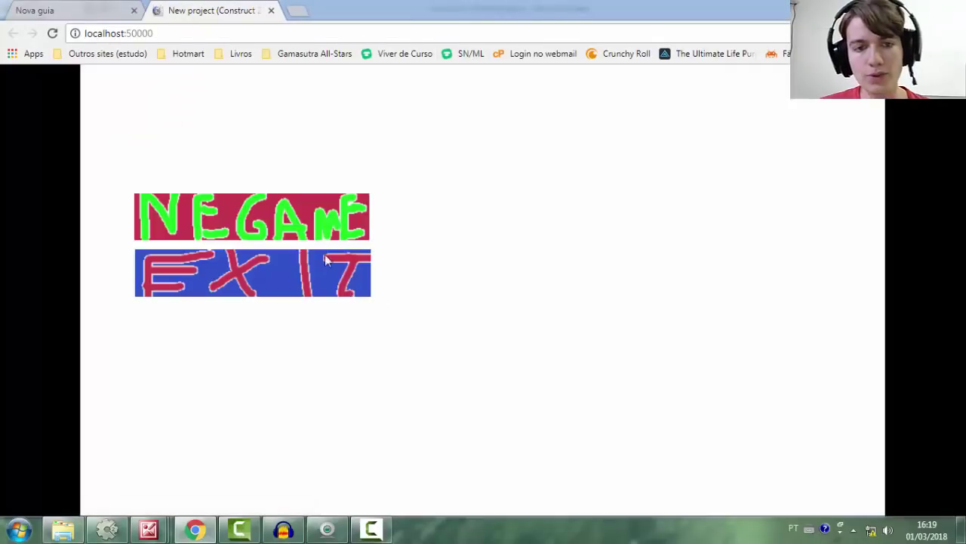
{"action": "left_click", "coordinate": [324, 254]}
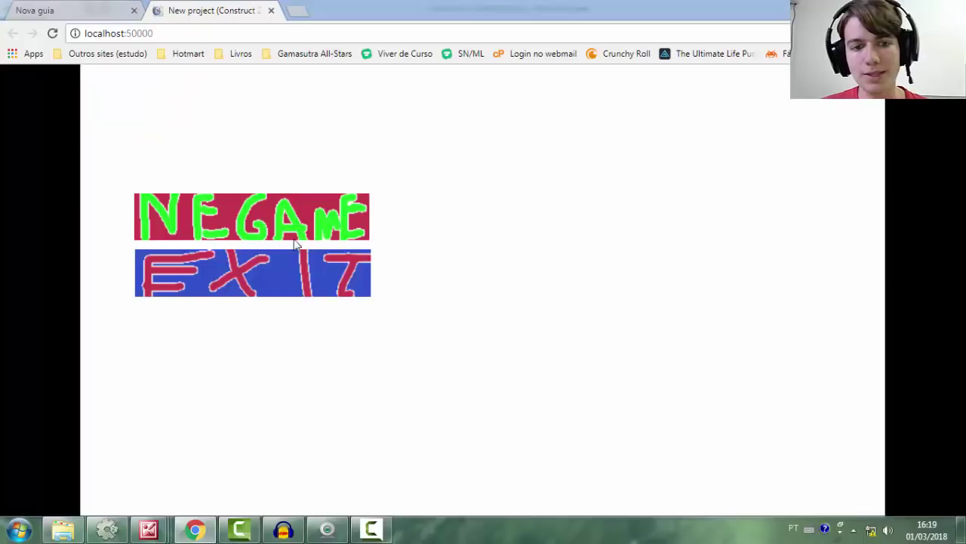
{"action": "left_click", "coordinate": [296, 264]}
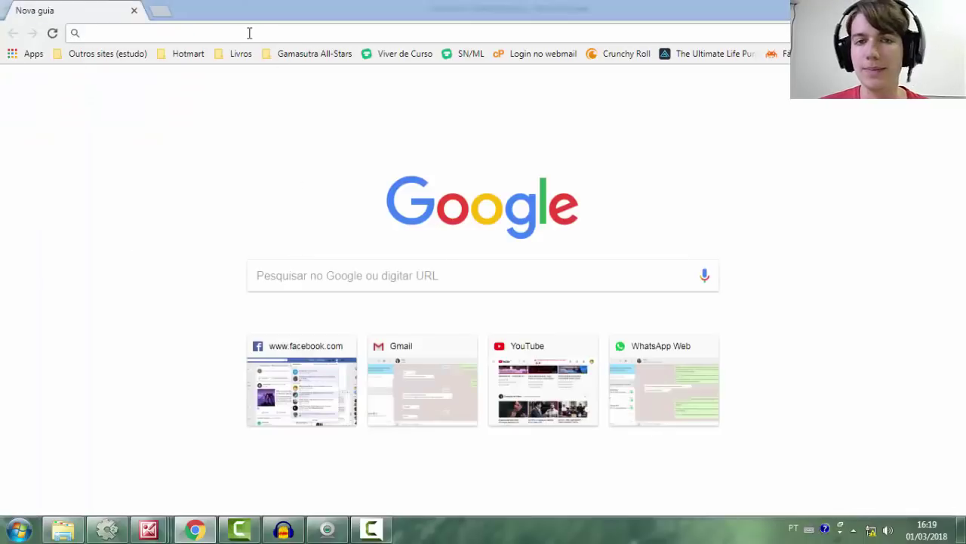
{"action": "left_click", "coordinate": [106, 529]}
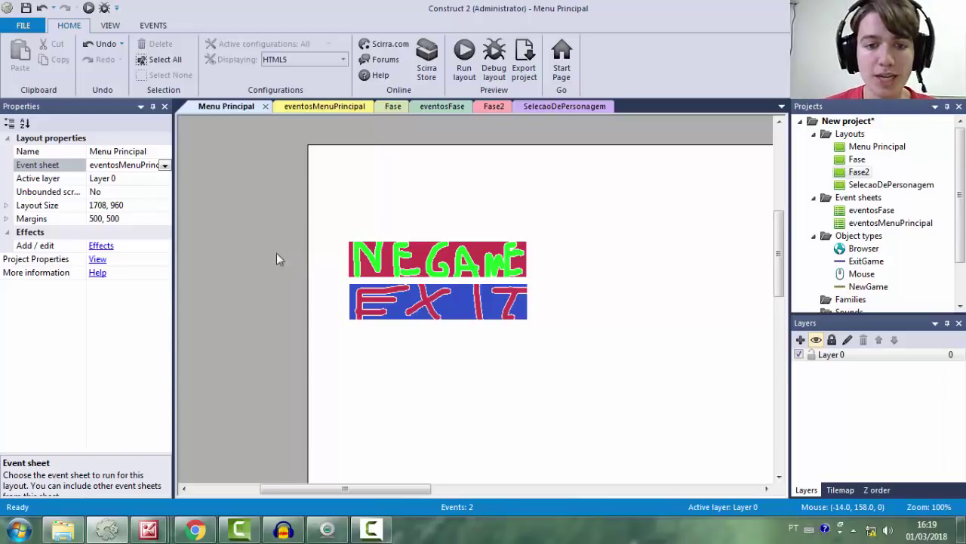
Examine the NewGame and ExitGame sprites in the Menu Principal layout and the project's Mouse and Browser objects
{"action": "left_click", "coordinate": [442, 259]}
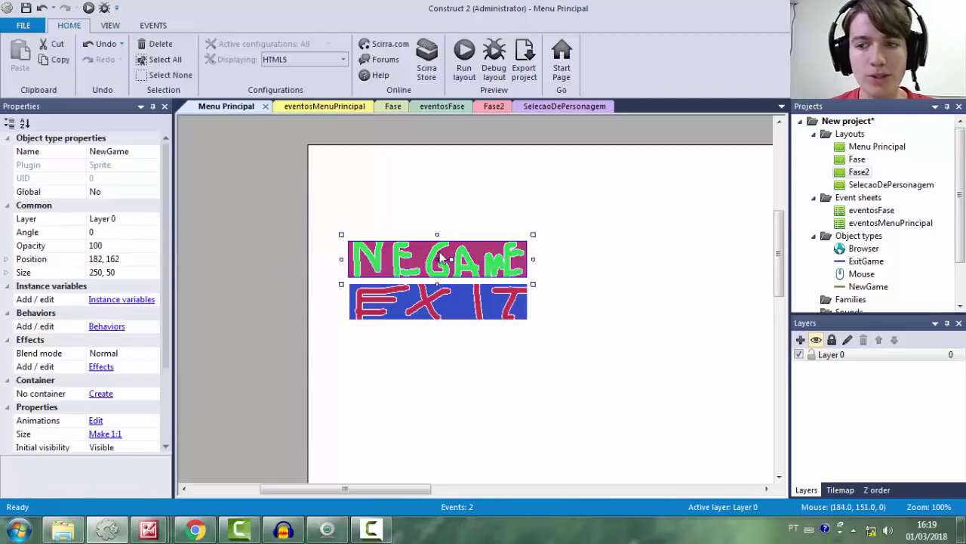
{"action": "left_click", "coordinate": [434, 310]}
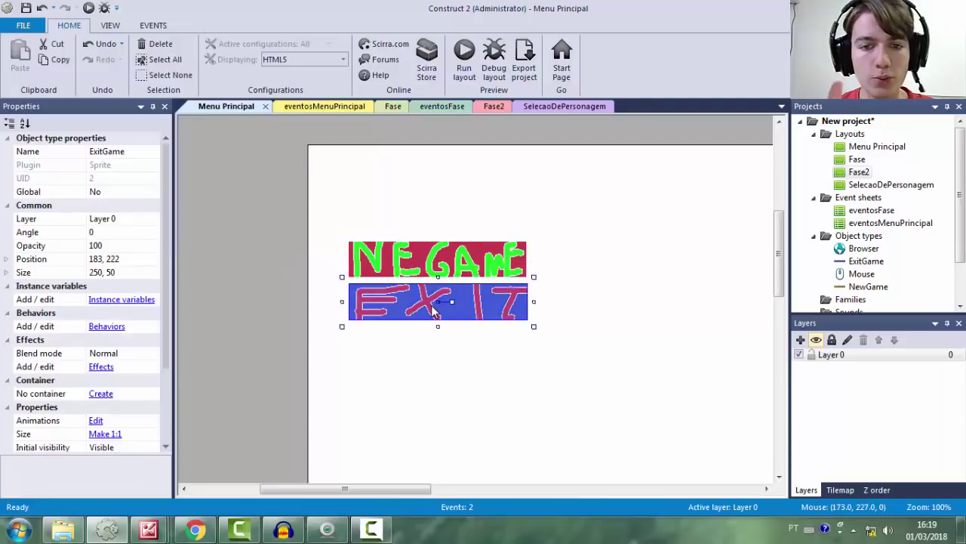
{"action": "left_click", "coordinate": [451, 268]}
{"action": "left_click", "coordinate": [465, 215]}
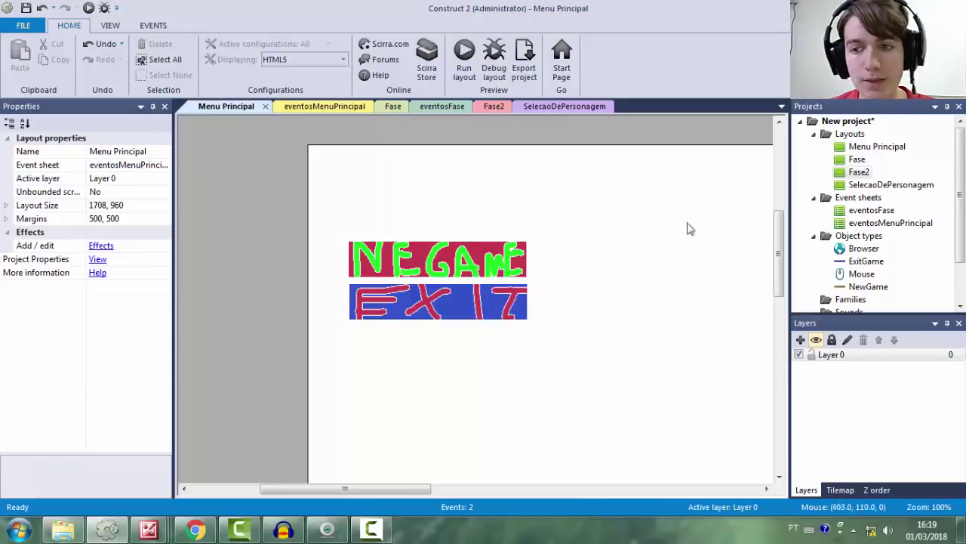
{"action": "left_click", "coordinate": [860, 274]}
{"action": "left_click", "coordinate": [864, 248]}
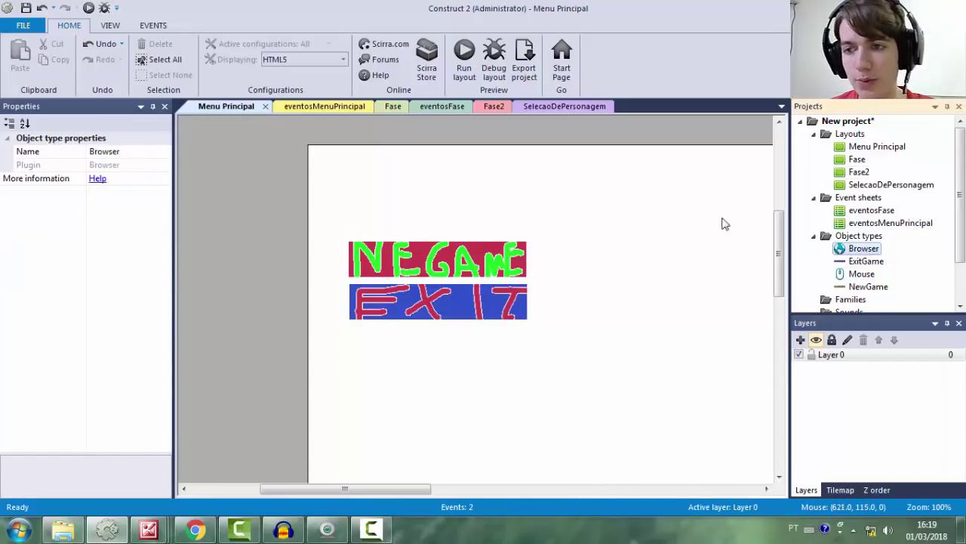
{"action": "left_click", "coordinate": [661, 214]}
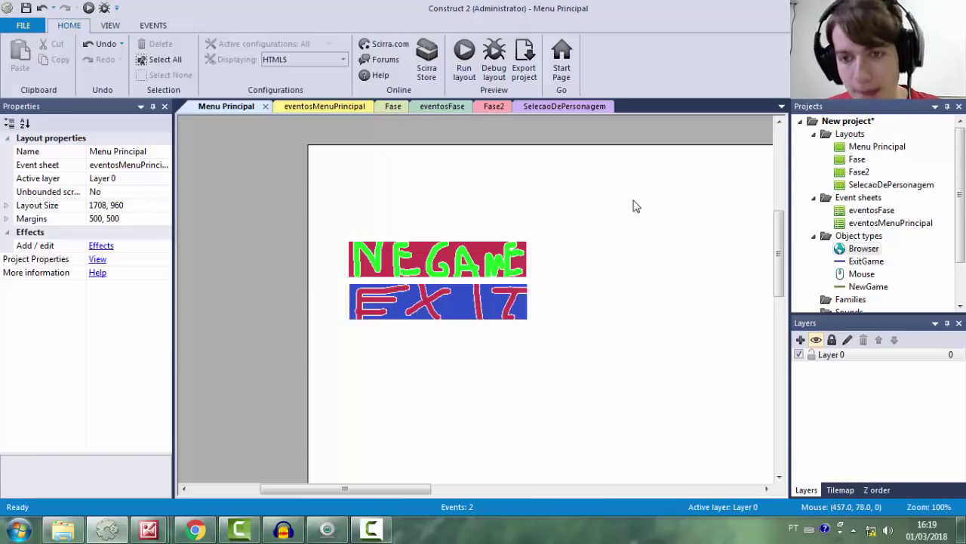
{"action": "left_click_drag", "start_coordinate": [320, 212], "coordinate": [602, 383]}
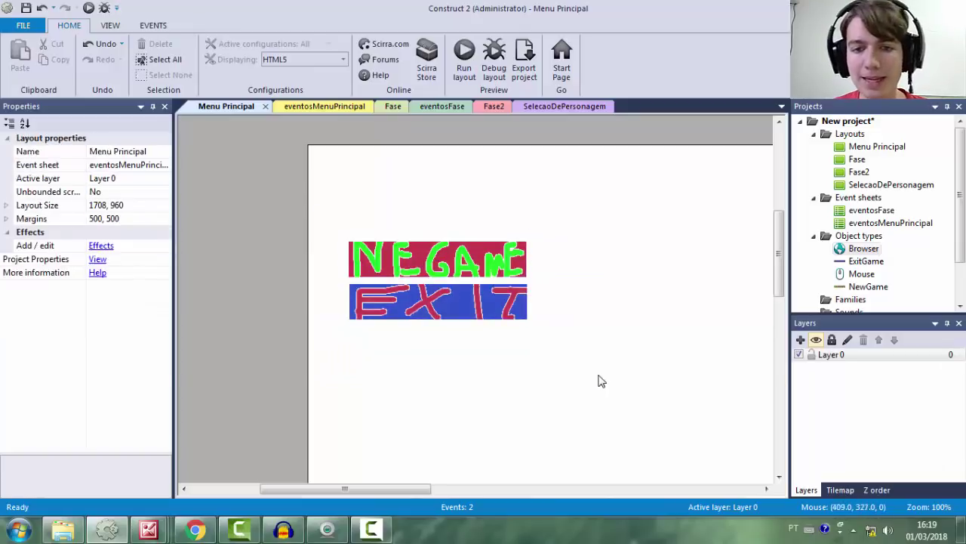
{"action": "left_click", "coordinate": [498, 273]}
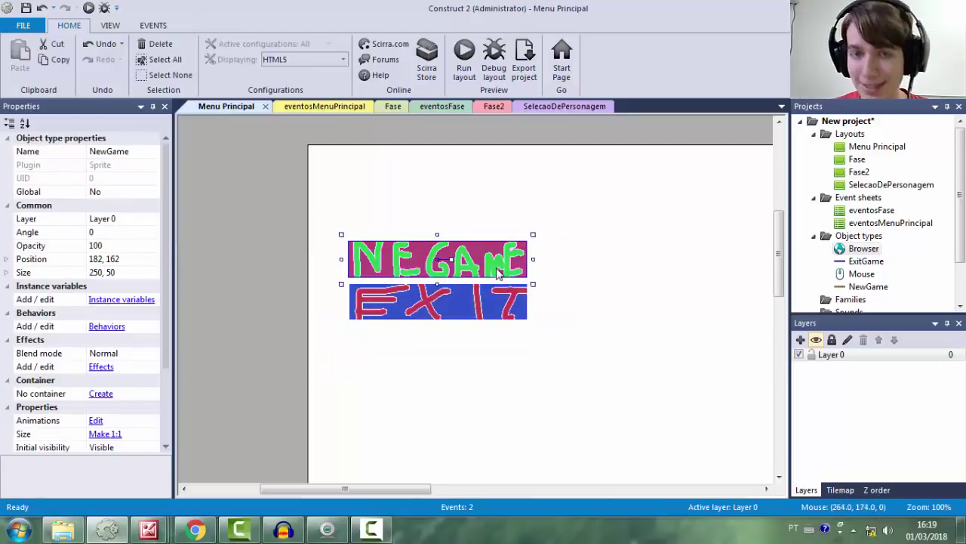
{"action": "left_click", "coordinate": [481, 224]}
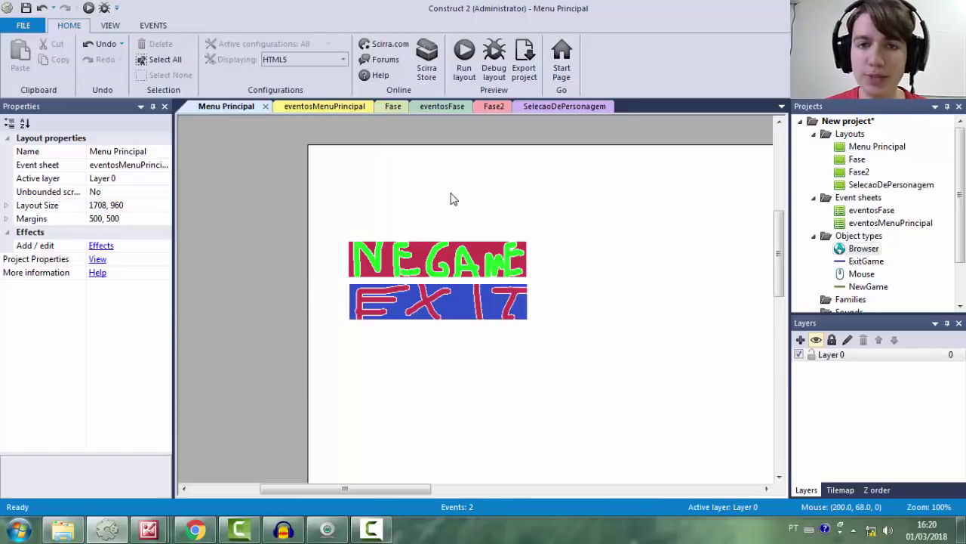
{"action": "double_click", "coordinate": [498, 193]}
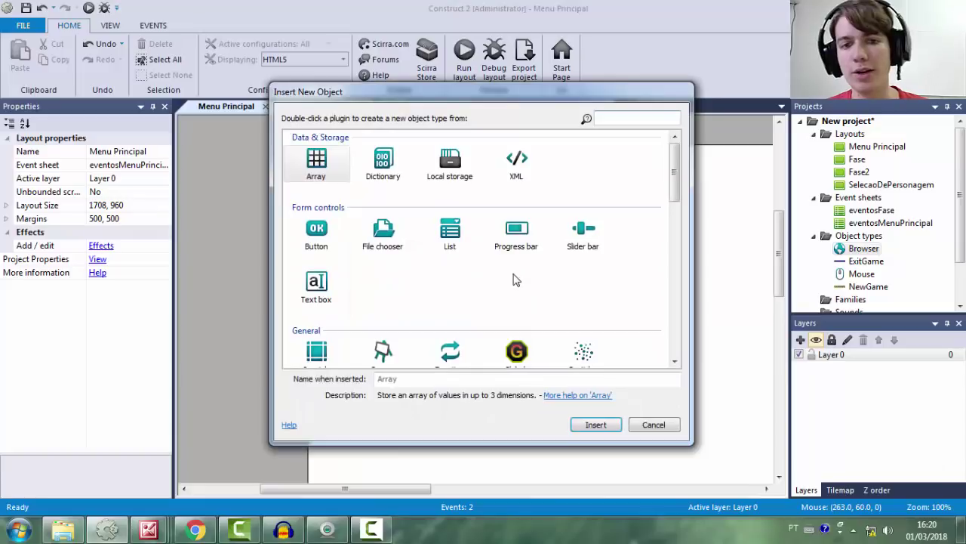
{"action": "left_click", "coordinate": [670, 423]}
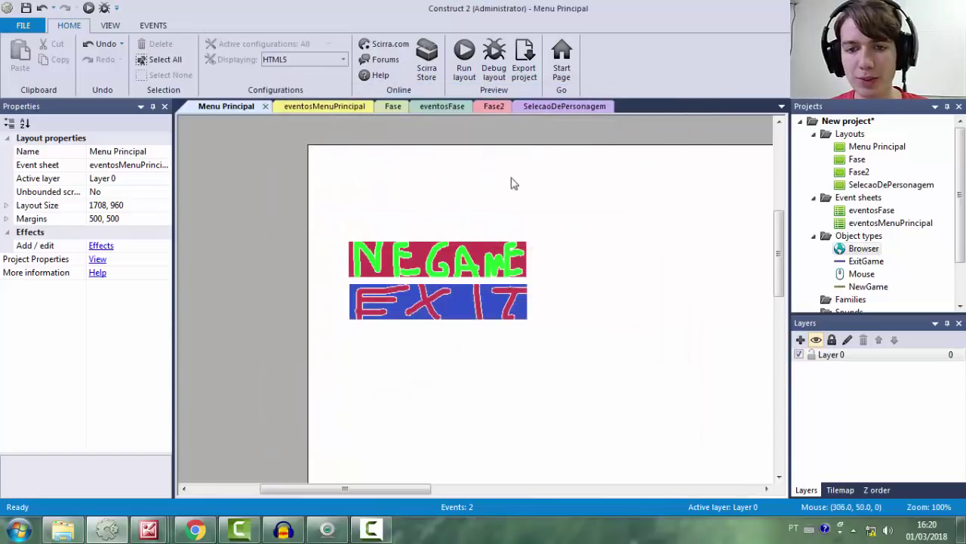
Insert a Tiled Background object named FundoMenu into the Menu Principal layout
{"action": "right_click", "coordinate": [403, 175]}
{"action": "left_click", "coordinate": [442, 181]}
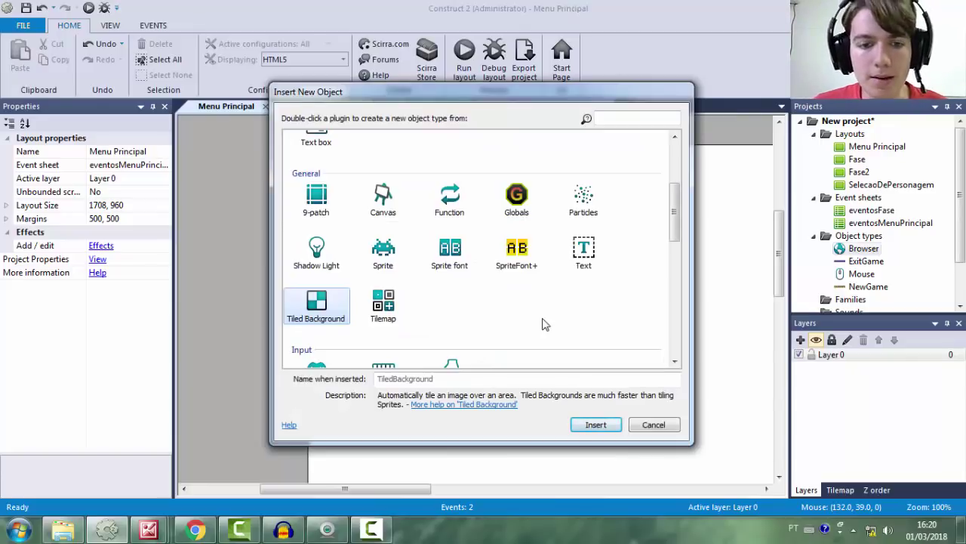
{"action": "left_click", "coordinate": [406, 379]}
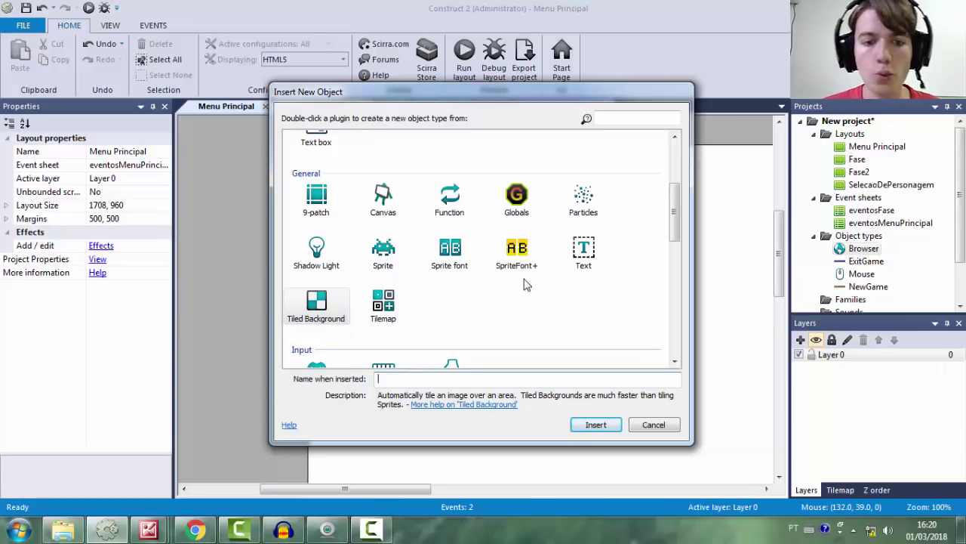
{"action": "type", "text": "FundoMenu"}
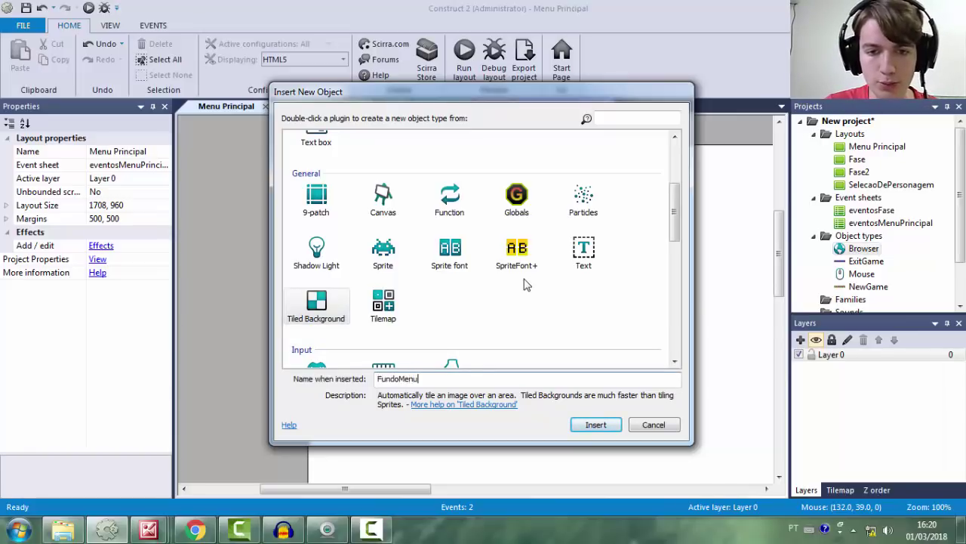
{"action": "key", "text": "Return"}
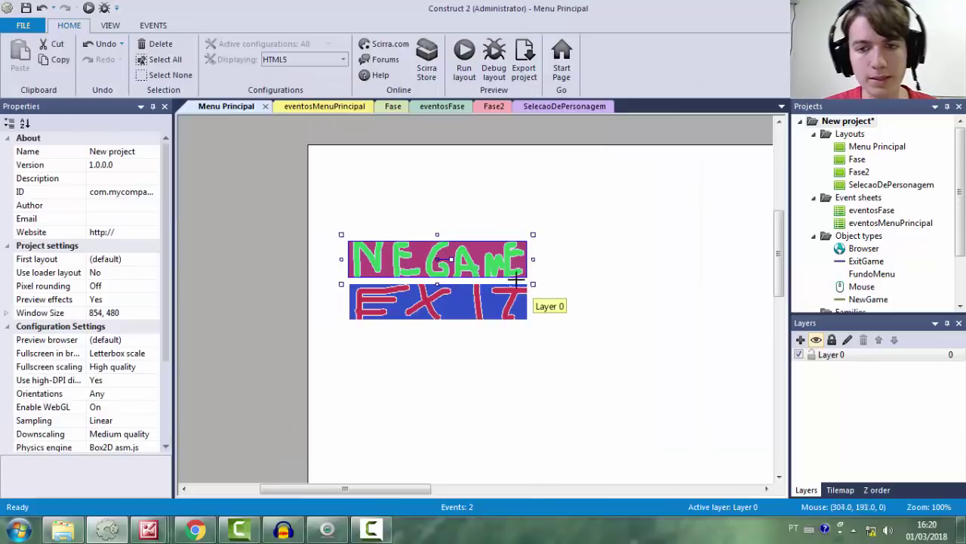
{"action": "left_click", "coordinate": [416, 191]}
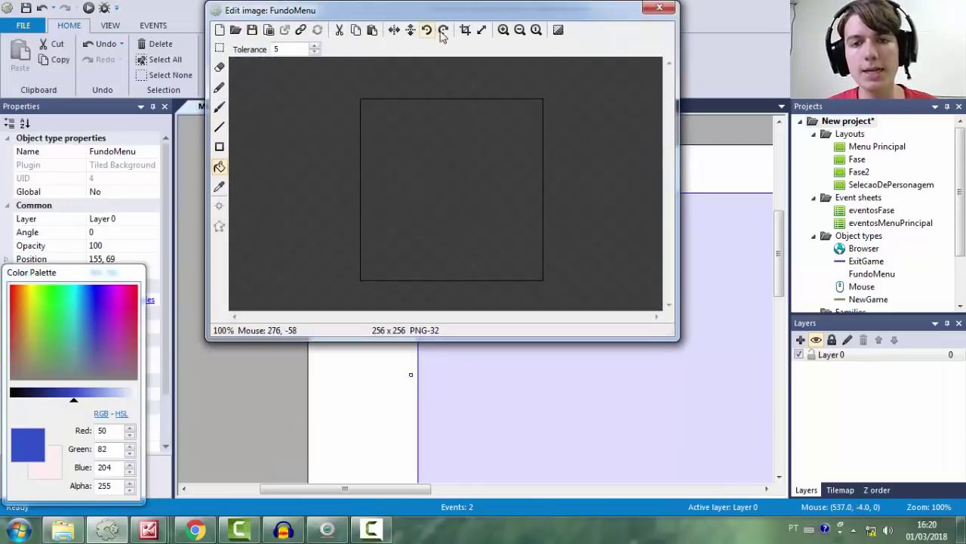
Resize the FundoMenu image canvas to 64 x 64 pixels
{"action": "left_click", "coordinate": [481, 30]}
{"action": "type", "text": "64"}
{"action": "key", "text": "Tab"}
{"action": "type", "text": "64"}
{"action": "key", "text": "Return"}
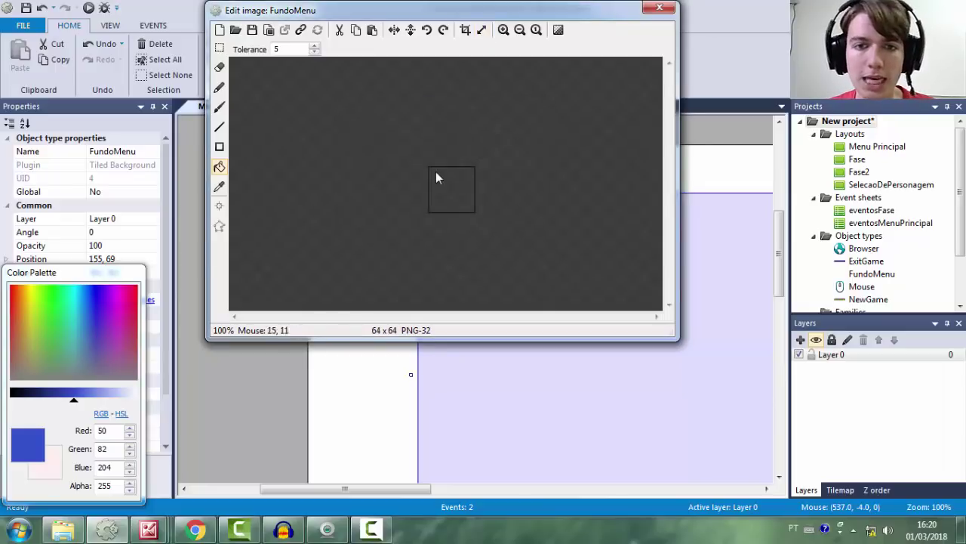
Cover the entire FundoMenu image with a grey-green rectangle, RGB 123, 140, 114
{"action": "left_click", "coordinate": [219, 146]}
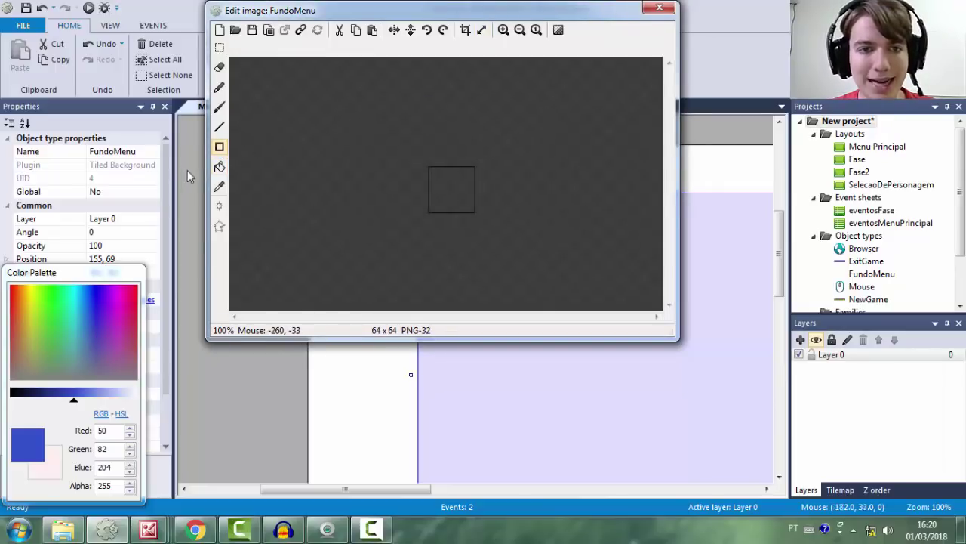
{"action": "left_click", "coordinate": [219, 150]}
{"action": "left_click", "coordinate": [221, 147]}
{"action": "left_click_drag", "start_coordinate": [58, 337], "coordinate": [13, 302]}
{"action": "left_click", "coordinate": [48, 376]}
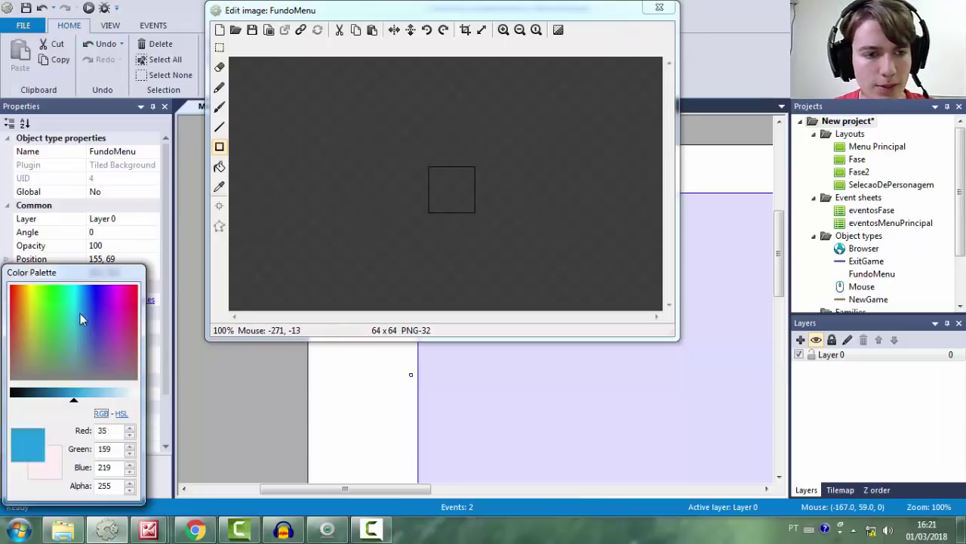
{"action": "left_click_drag", "start_coordinate": [371, 142], "coordinate": [526, 268]}
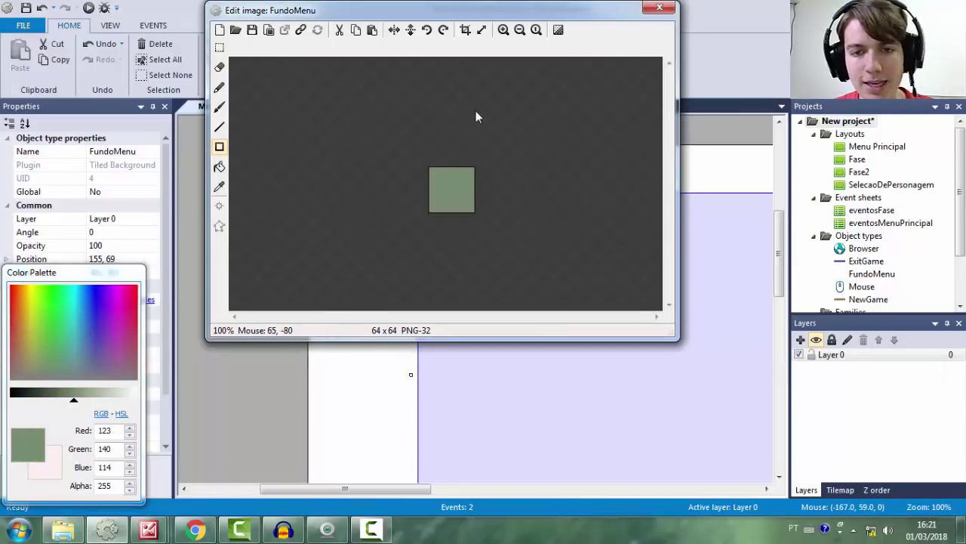
Paint a magenta border, RGB 242, 12, 239, along all four edges of the FundoMenu tile with the brush, and close the image editor
{"action": "scroll", "coordinate": [475, 117], "scroll_direction": "up", "scroll_amount": 1}
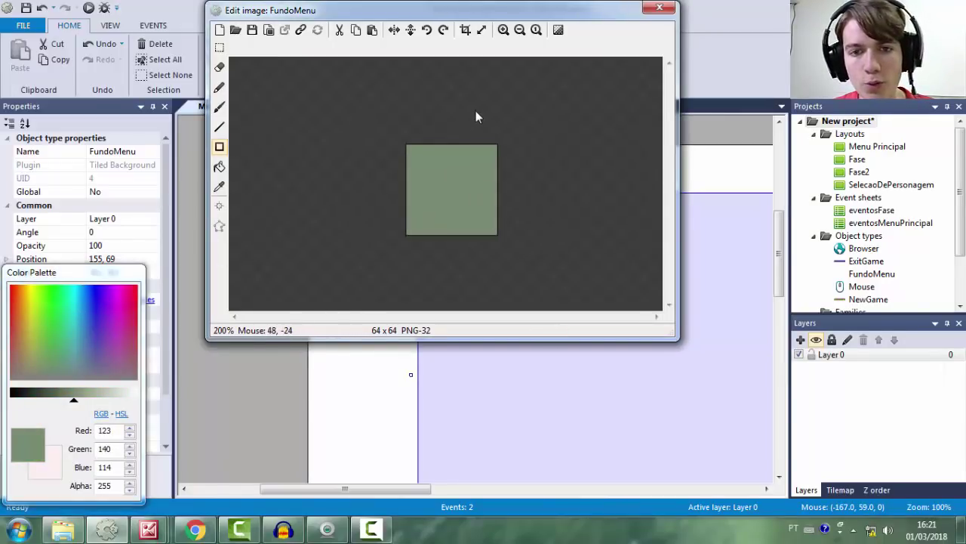
{"action": "left_click", "coordinate": [219, 108]}
{"action": "left_click", "coordinate": [110, 323]}
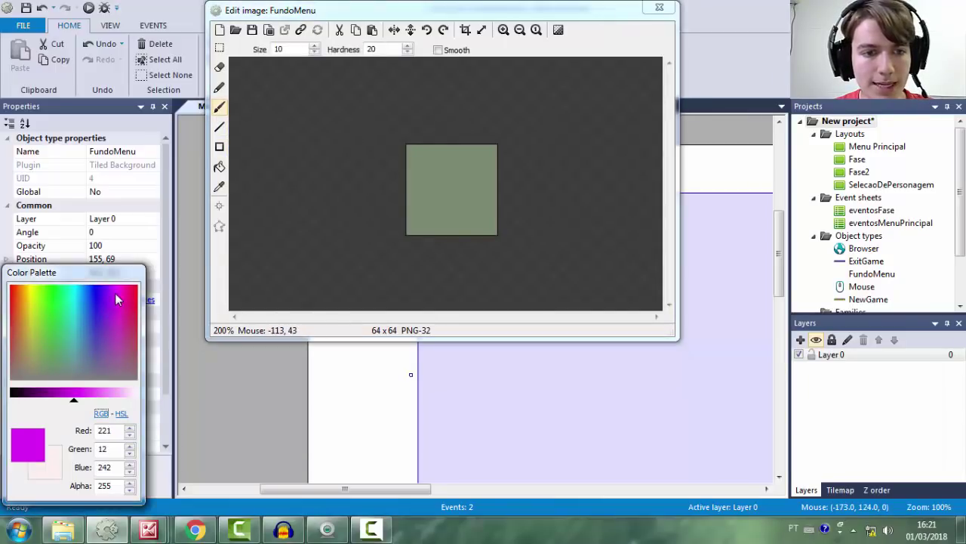
{"action": "left_click_drag", "start_coordinate": [407, 148], "coordinate": [434, 149]}
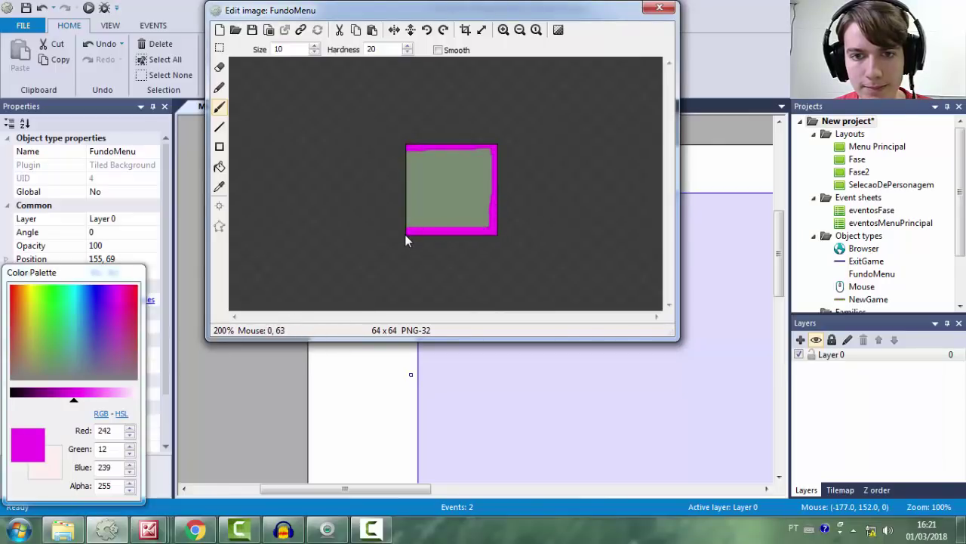
{"action": "left_click_drag", "start_coordinate": [408, 229], "coordinate": [408, 149]}
{"action": "left_click", "coordinate": [659, 9]}
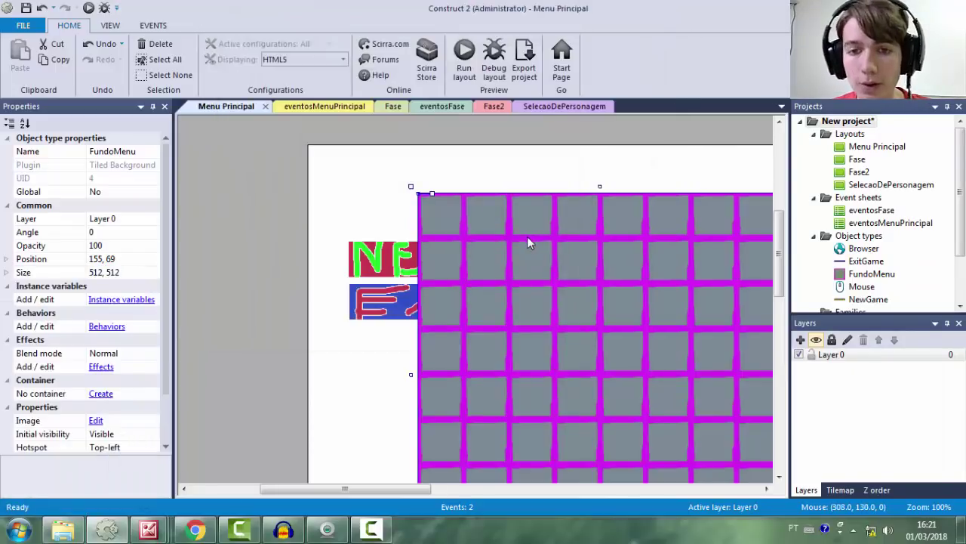
Move FundoMenu clear of the menu buttons to position 599, -109, then try resizing the NewGame sprite and undo that resize
{"action": "scroll", "coordinate": [528, 231], "scroll_direction": "down", "scroll_amount": 2, "text": "ctrl"}
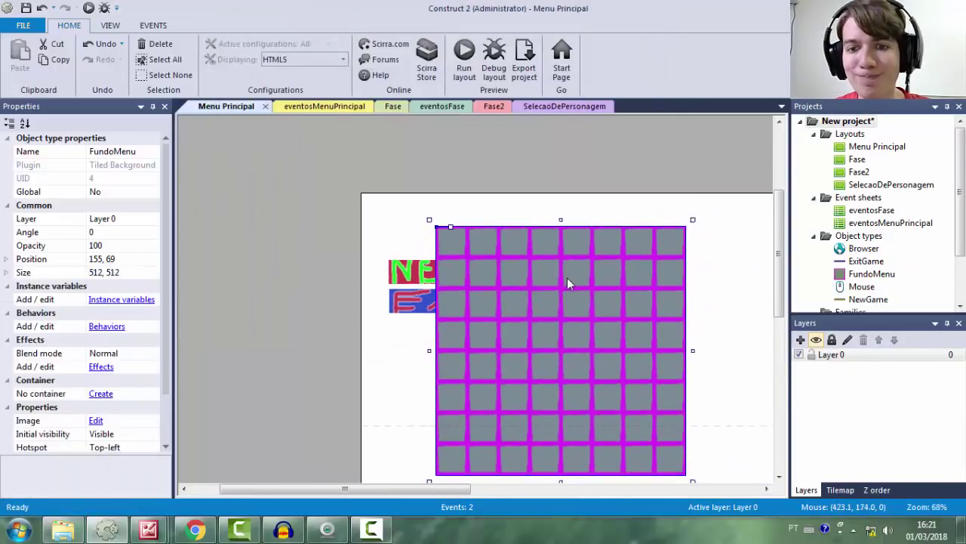
{"action": "left_click_drag", "start_coordinate": [556, 324], "coordinate": [753, 225]}
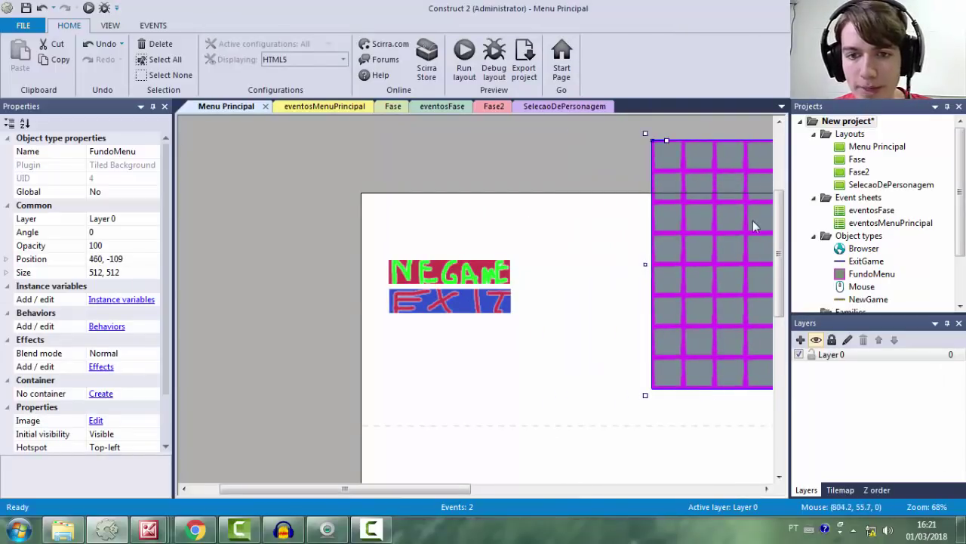
{"action": "left_click", "coordinate": [486, 277]}
{"action": "left_click_drag", "start_coordinate": [517, 252], "coordinate": [622, 194]}
{"action": "key", "text": "ctrl+z"}
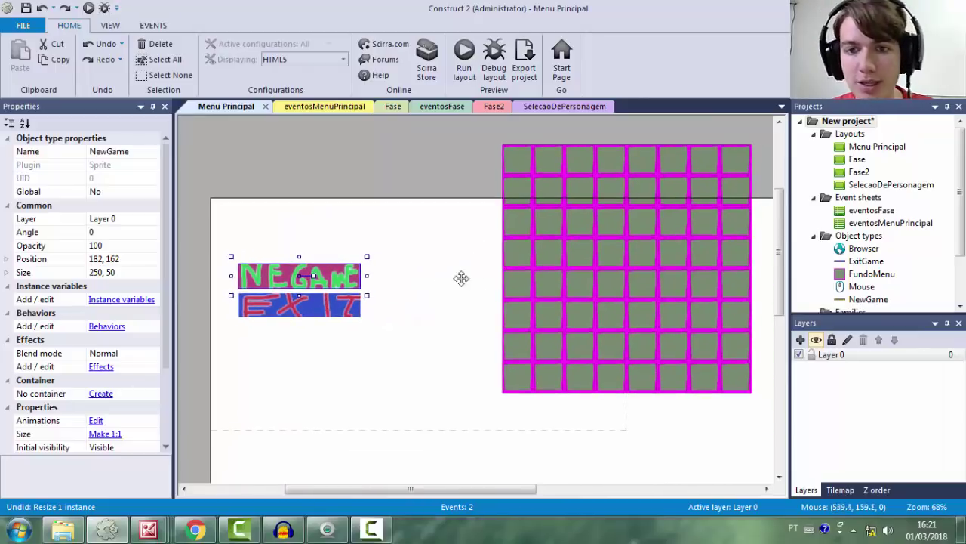
Shrink the FundoMenu tiled background to about 127 x 455 to show how its tiles repeat
{"action": "middle_click_drag", "start_coordinate": [428, 283], "coordinate": [334, 302]}
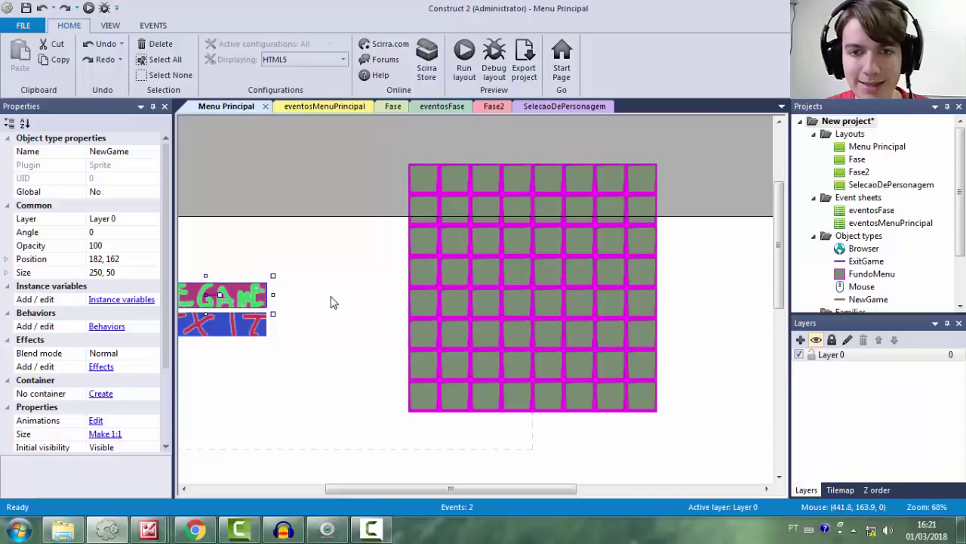
{"action": "left_click", "coordinate": [463, 269]}
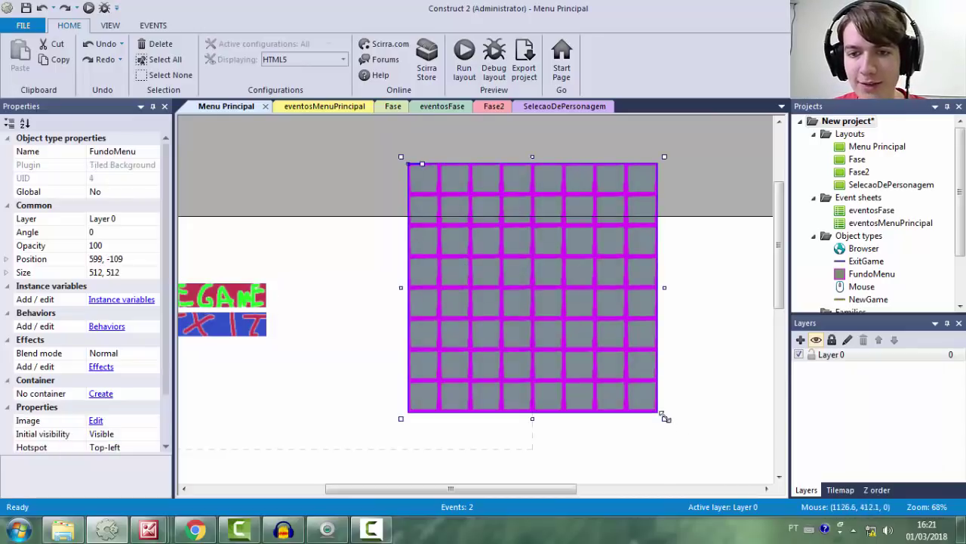
{"action": "left_click_drag", "start_coordinate": [662, 420], "coordinate": [423, 394]}
Stretch the NewGame sprite to about 688 x 269 as a comparison with the tiled background, and undo the resize
{"action": "middle_click_drag", "start_coordinate": [241, 302], "coordinate": [350, 276]}
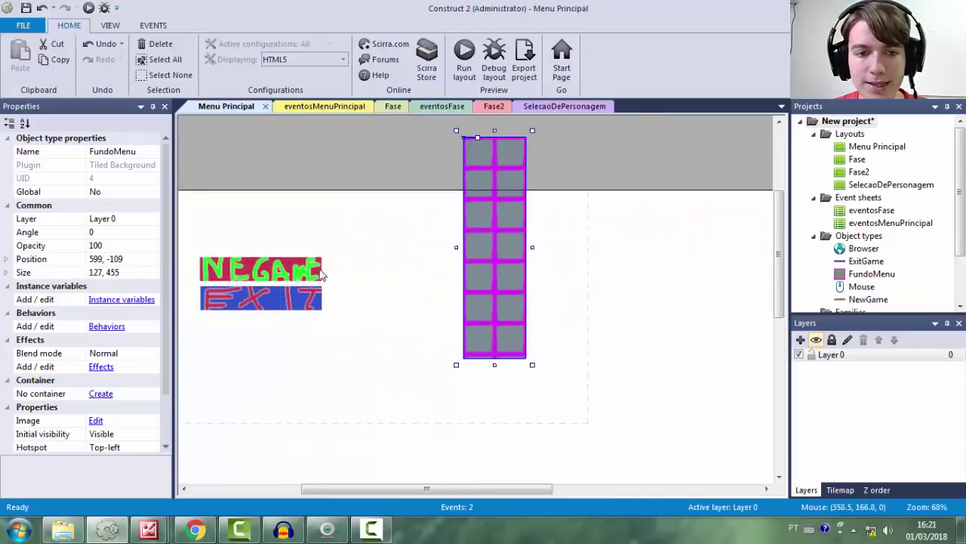
{"action": "left_click", "coordinate": [312, 275]}
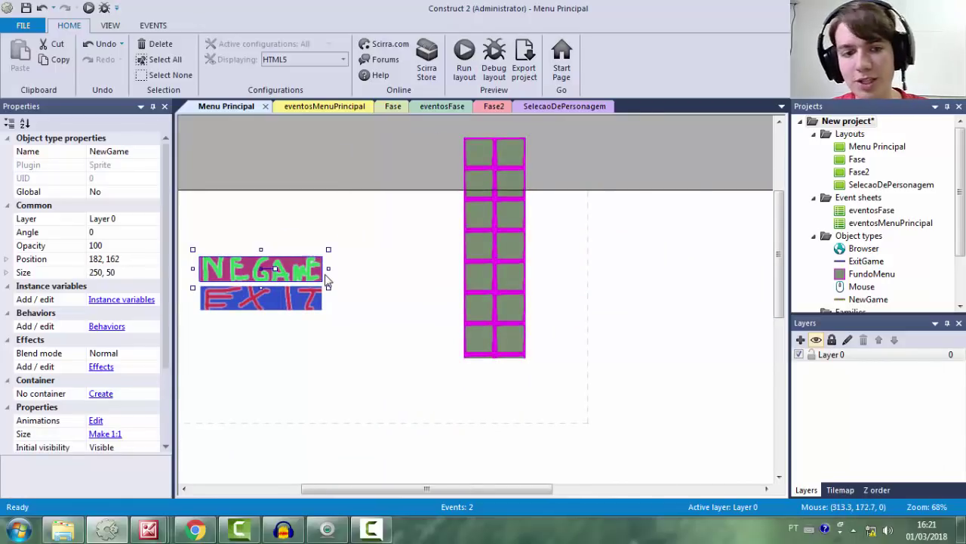
{"action": "left_click_drag", "start_coordinate": [329, 285], "coordinate": [543, 392]}
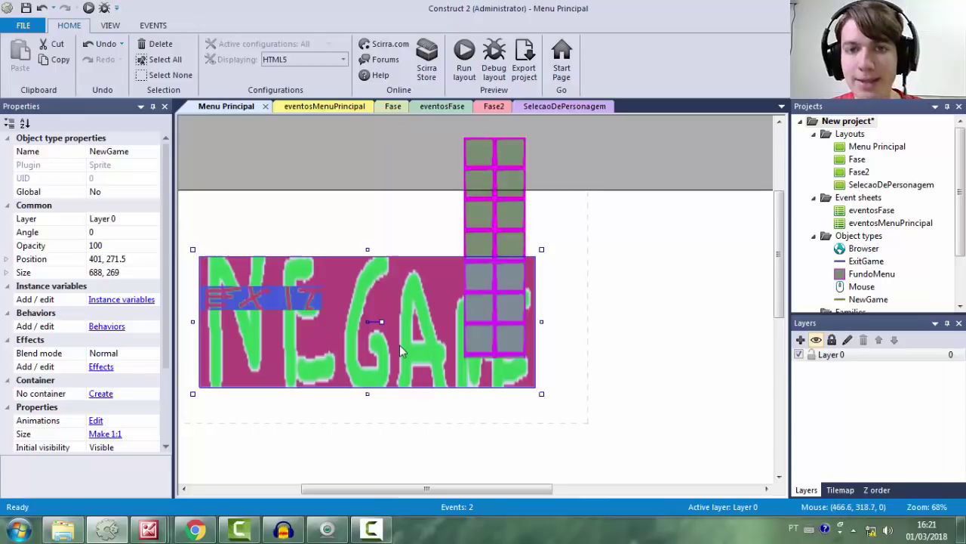
{"action": "key", "text": "ctrl+z"}
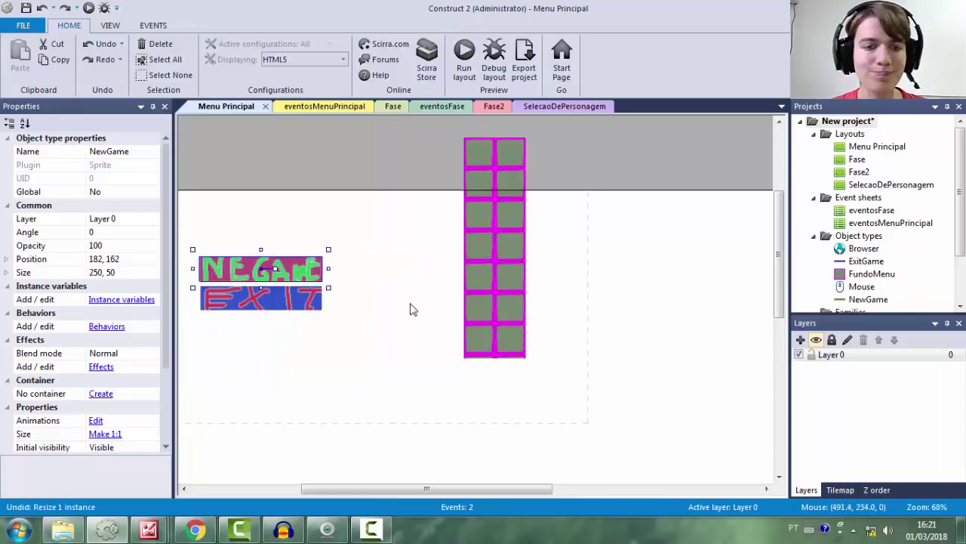
Compare the FundoMenu tile and the NewGame sprite in the image editor, closing each without editing
{"action": "left_click", "coordinate": [490, 268]}
{"action": "double_click", "coordinate": [499, 234]}
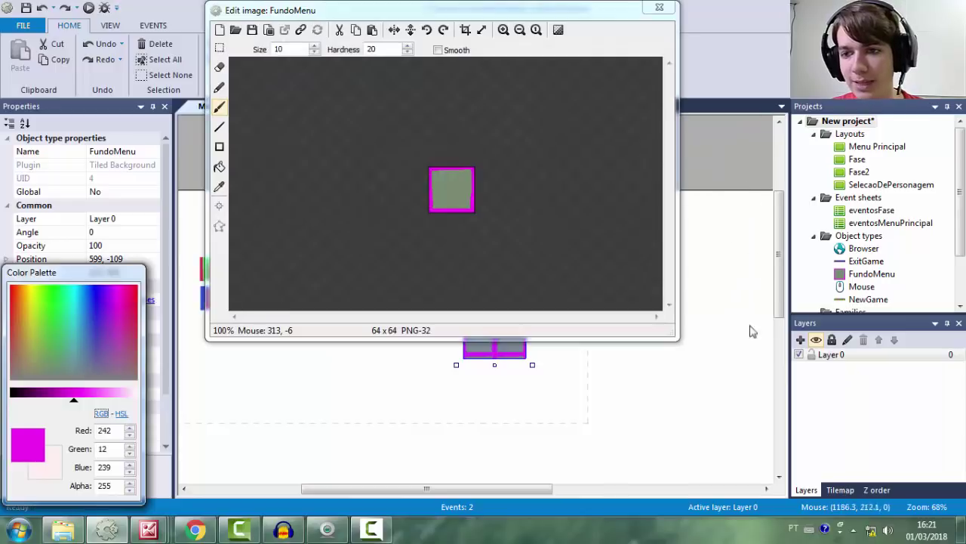
{"action": "left_click", "coordinate": [659, 9]}
{"action": "left_click", "coordinate": [266, 264]}
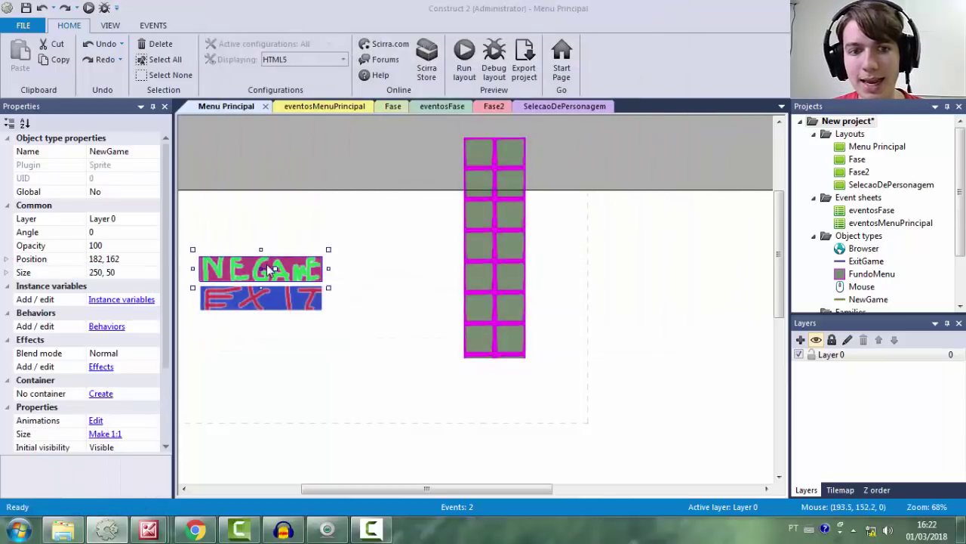
{"action": "double_click", "coordinate": [266, 264]}
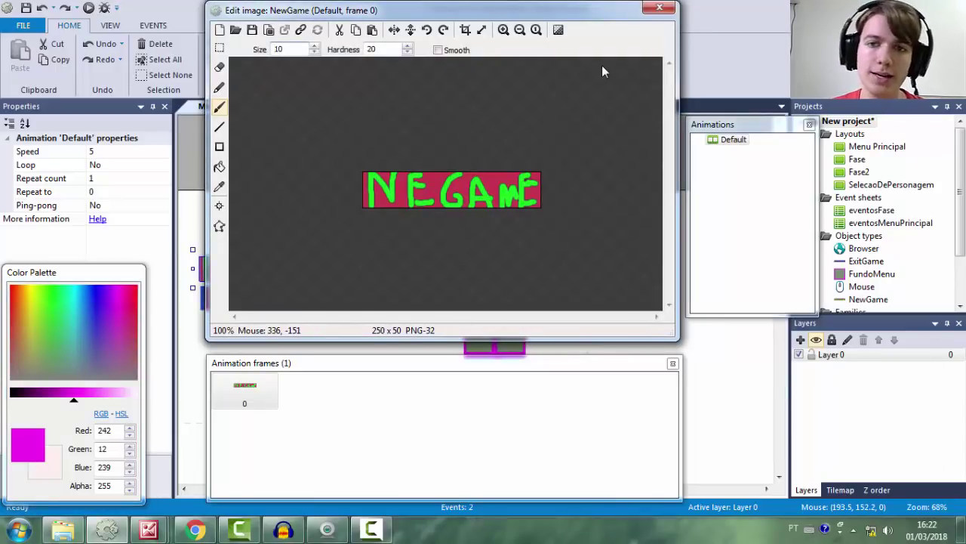
{"action": "left_click", "coordinate": [660, 8]}
Move FundoMenu to the layout's upper-left corner at 0, 2 and enlarge it to about 856 x 426, covering the menu buttons
{"action": "left_click", "coordinate": [513, 242]}
{"action": "middle_click_drag", "start_coordinate": [425, 270], "coordinate": [516, 268]}
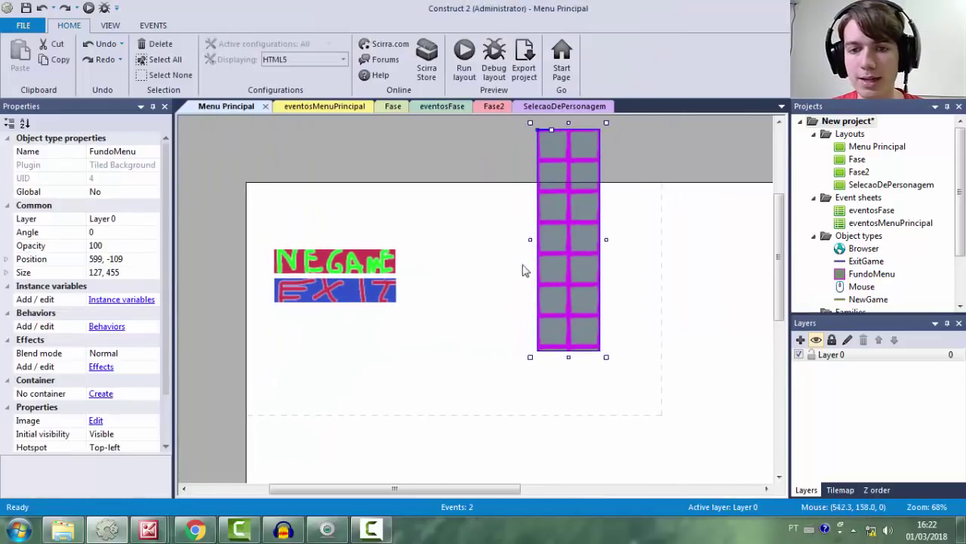
{"action": "left_click_drag", "start_coordinate": [572, 228], "coordinate": [275, 266]}
{"action": "left_click_drag", "start_coordinate": [317, 411], "coordinate": [671, 398]}
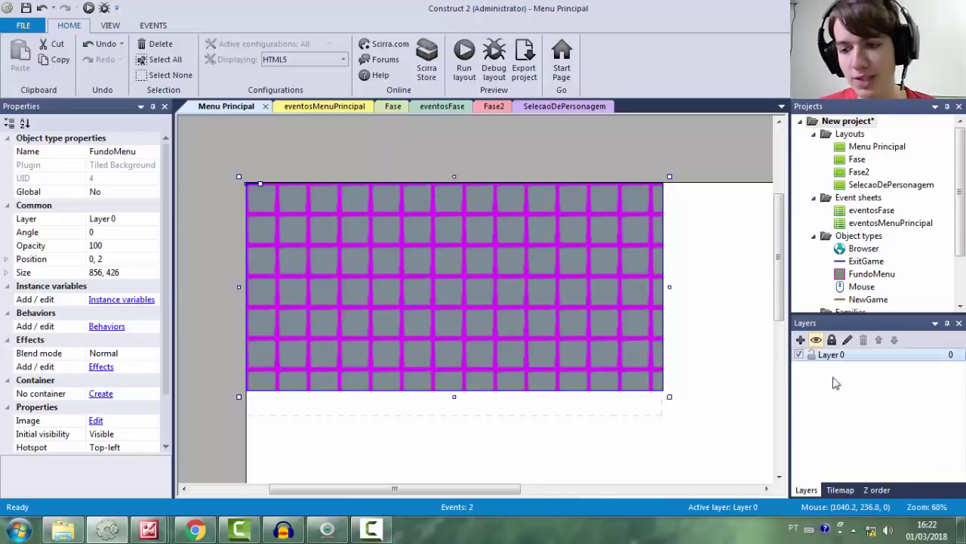
Move FundoMenu below ExitGame and NewGame in the Z order, and undo the move
{"action": "left_click", "coordinate": [878, 491]}
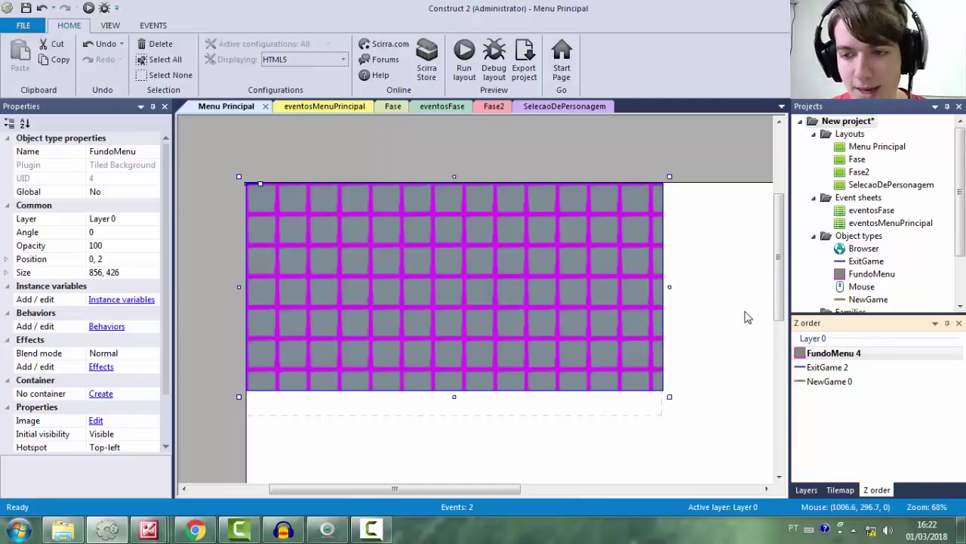
{"action": "left_click", "coordinate": [835, 366]}
{"action": "left_click", "coordinate": [835, 382]}
{"action": "left_click", "coordinate": [841, 368]}
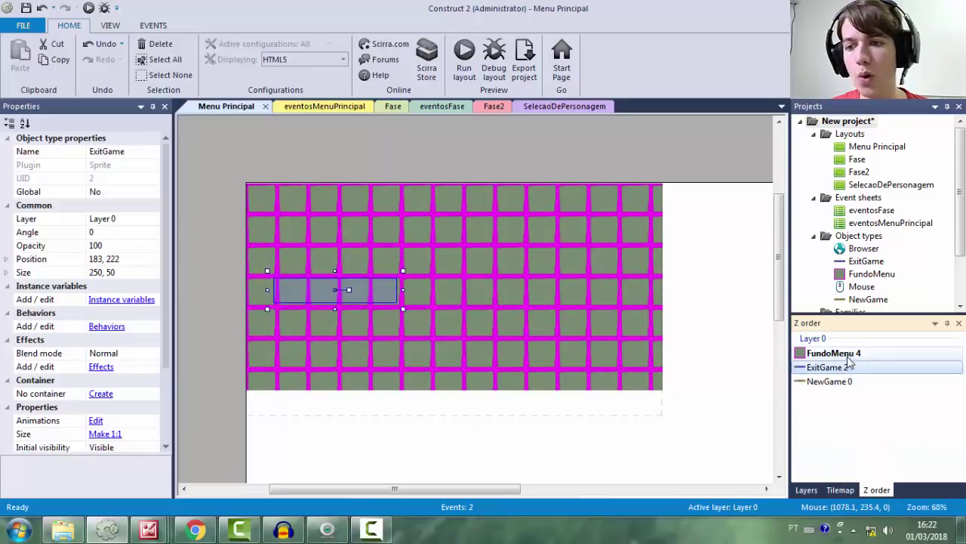
{"action": "left_click", "coordinate": [842, 353]}
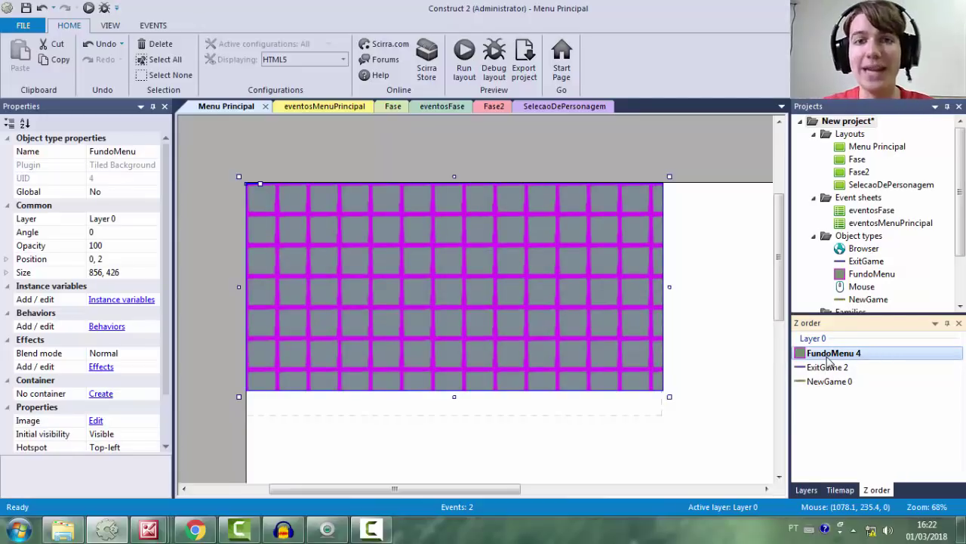
{"action": "left_click_drag", "start_coordinate": [828, 361], "coordinate": [863, 386]}
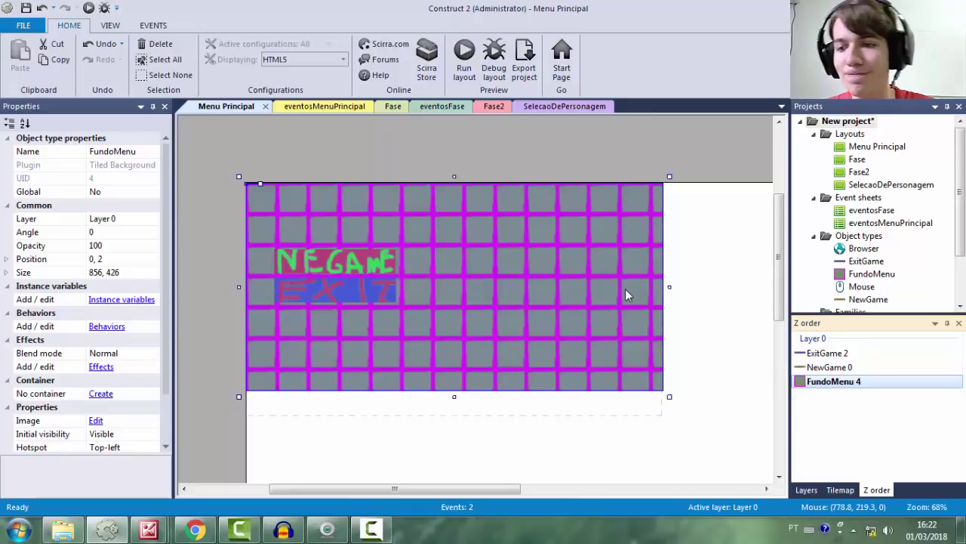
{"action": "key", "text": "ctrl+z"}
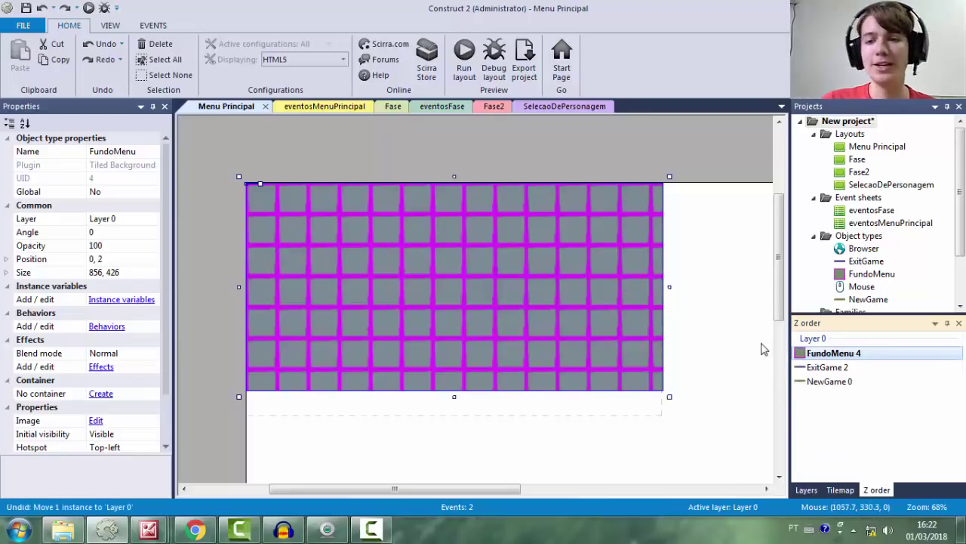
Rename Layer 0 of the Menu Principal layout as Fundo
{"action": "left_click", "coordinate": [806, 489]}
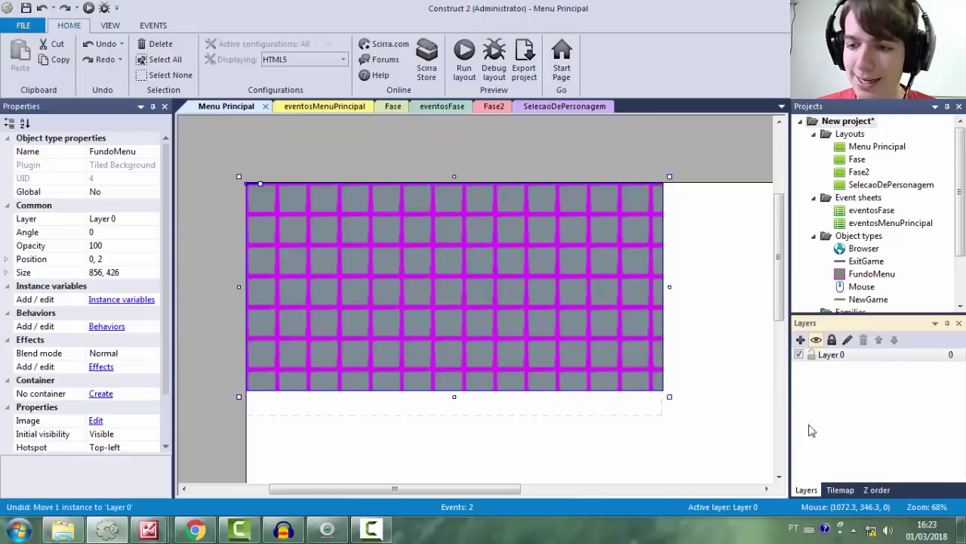
{"action": "left_click", "coordinate": [843, 358]}
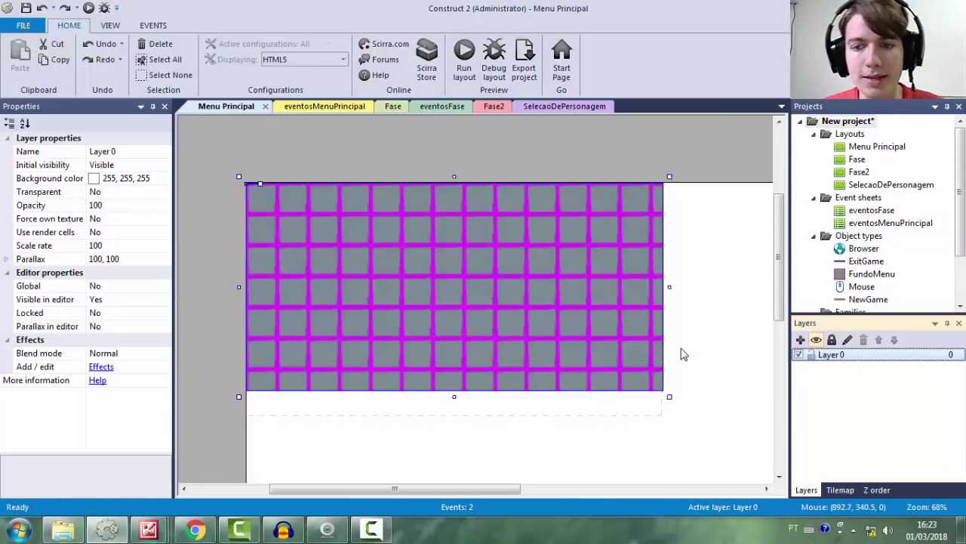
{"action": "left_click", "coordinate": [851, 358]}
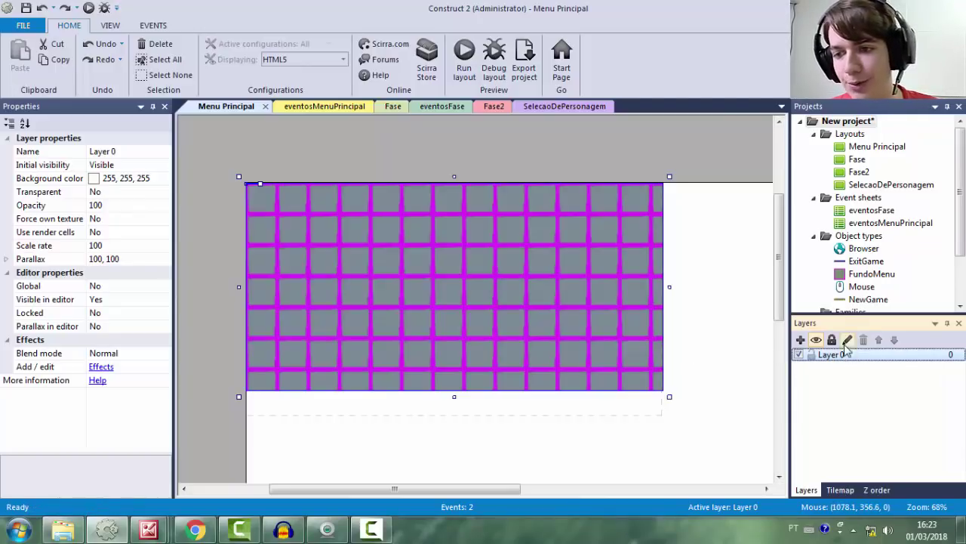
{"action": "type", "text": "Fundo"}
{"action": "key", "text": "Return"}
Add a layer named Botoes above the Fundo layer
{"action": "left_click", "coordinate": [801, 342]}
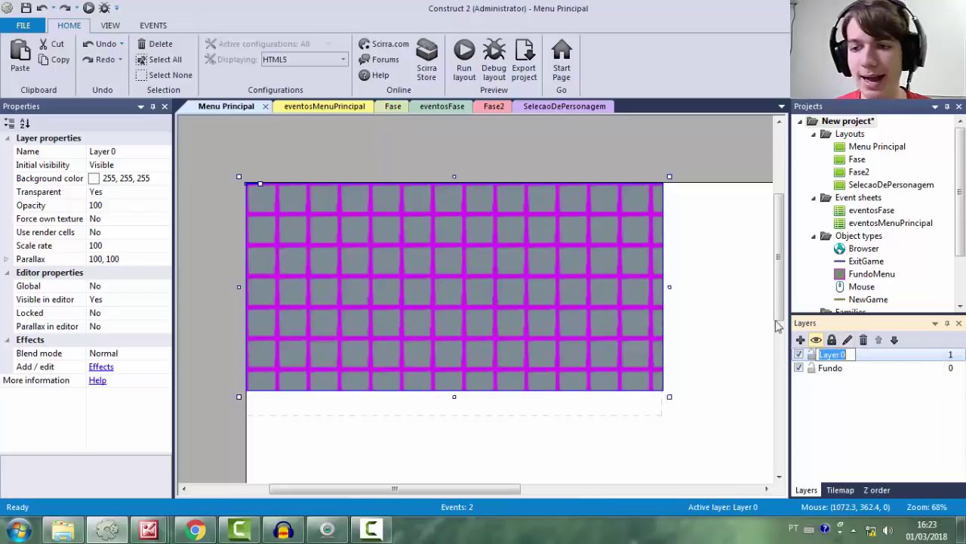
{"action": "type", "text": "Botoes"}
{"action": "key", "text": "Return"}
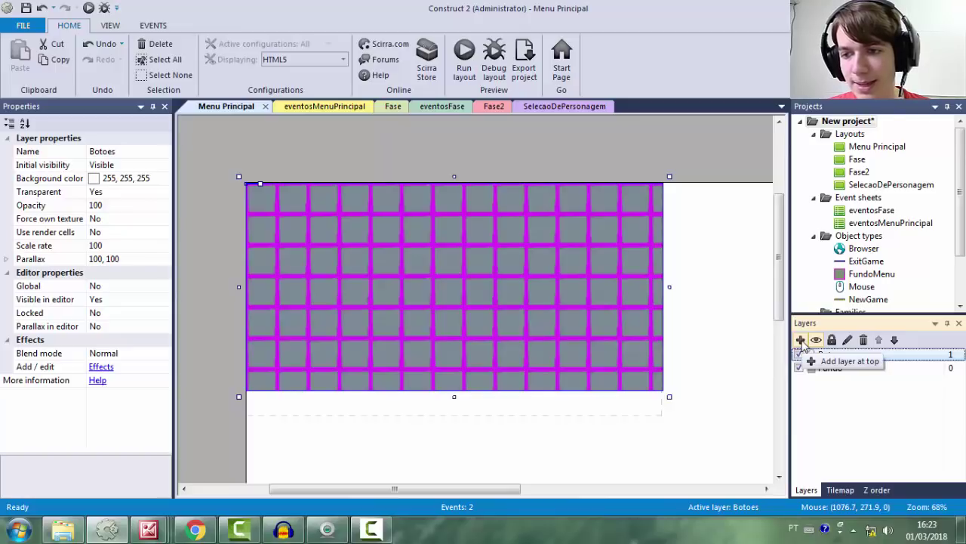
{"action": "left_click", "coordinate": [849, 341]}
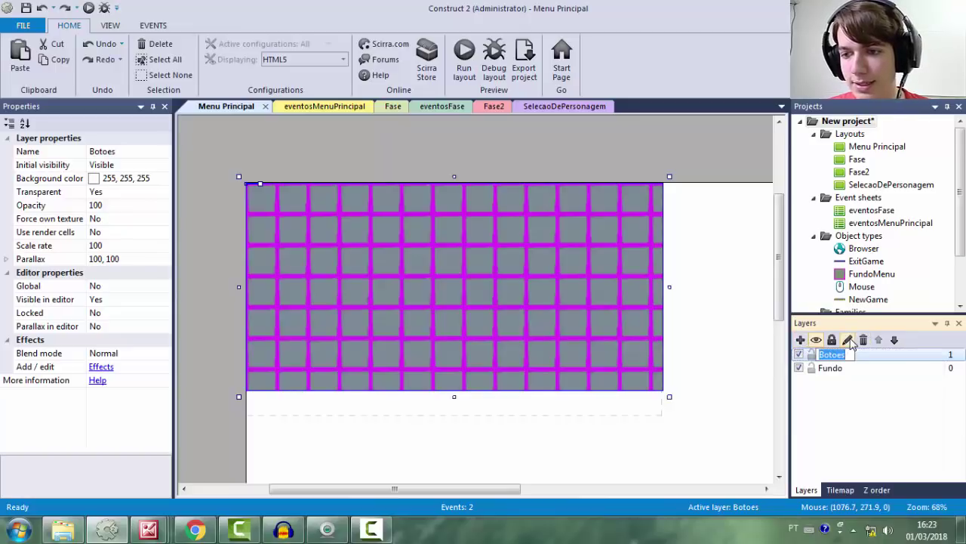
{"action": "key", "text": "Return"}
Select the FundoMenu tiled background and assign it to the Fundo layer
{"action": "left_click", "coordinate": [830, 368]}
{"action": "left_click", "coordinate": [638, 268]}
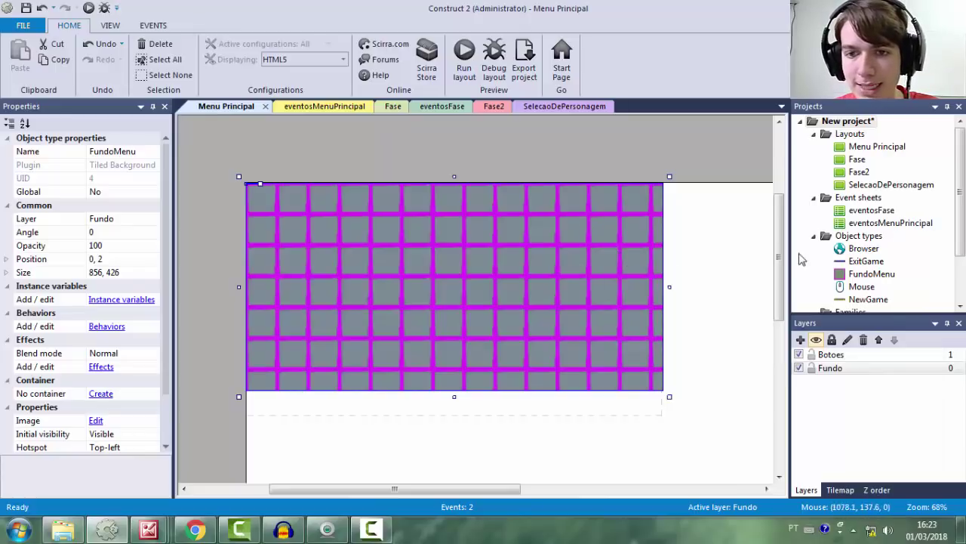
{"action": "left_click", "coordinate": [867, 275]}
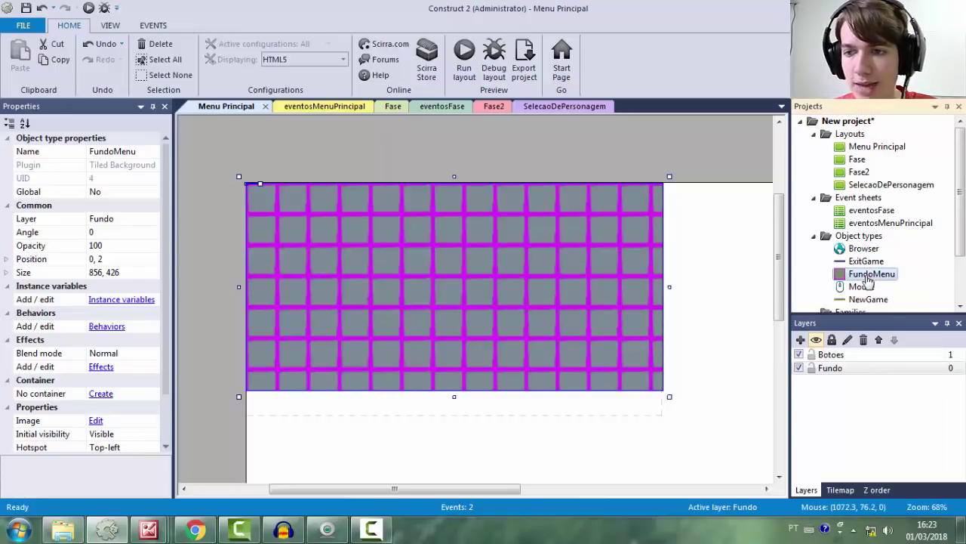
{"action": "left_click", "coordinate": [154, 219]}
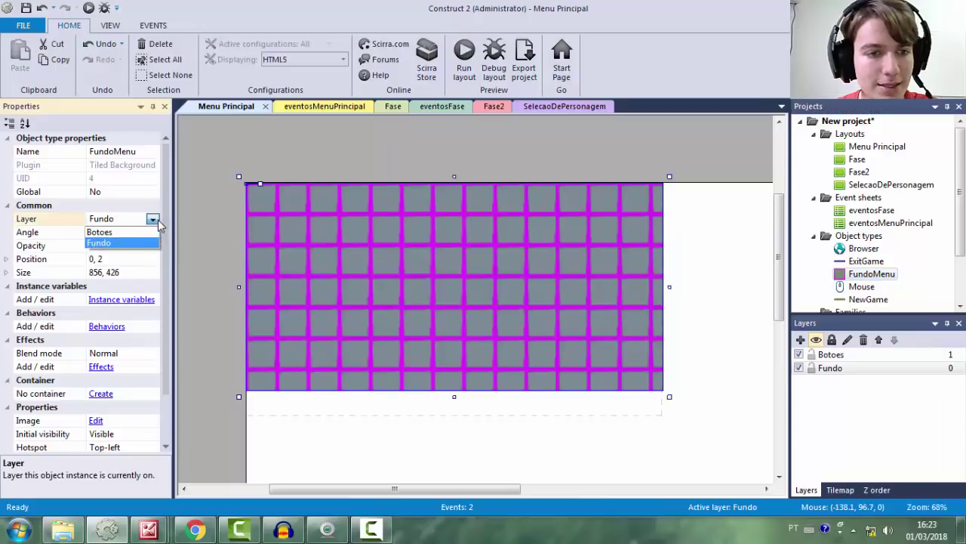
{"action": "left_click", "coordinate": [117, 249]}
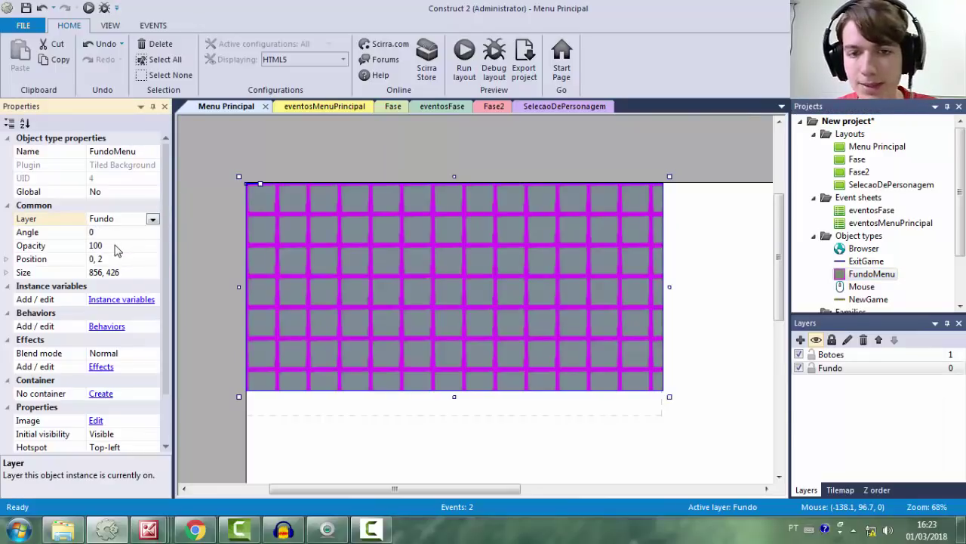
Assign the NewGame sprite to the Botoes layer
{"action": "left_click", "coordinate": [870, 299]}
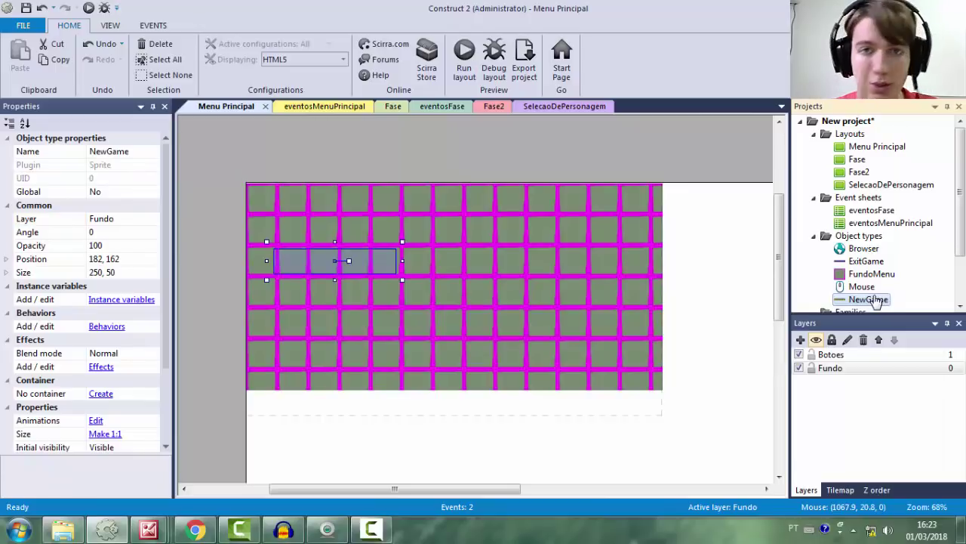
{"action": "left_click", "coordinate": [153, 218]}
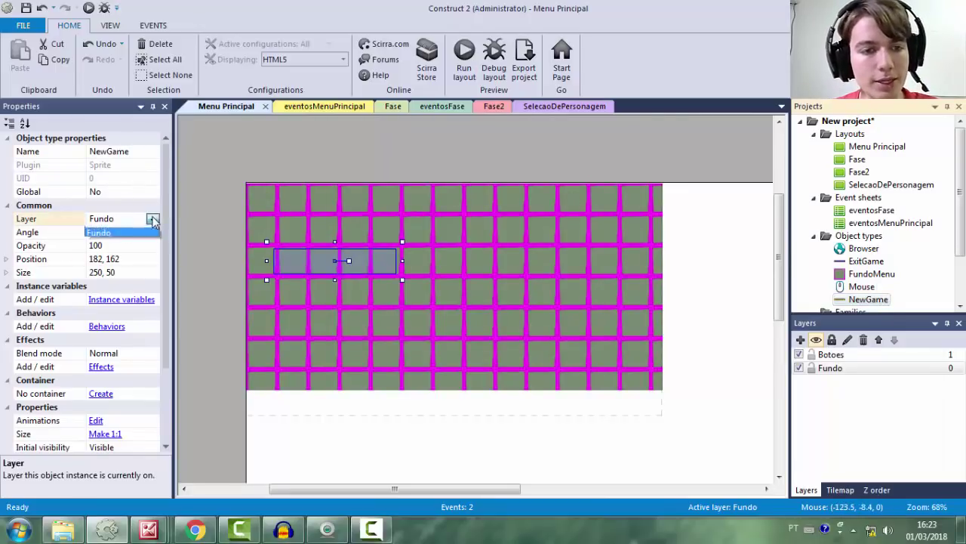
{"action": "left_click", "coordinate": [153, 218]}
{"action": "left_click", "coordinate": [112, 236]}
Assign the ExitGame sprite to the Botoes layer and clear the selection
{"action": "left_click", "coordinate": [866, 261]}
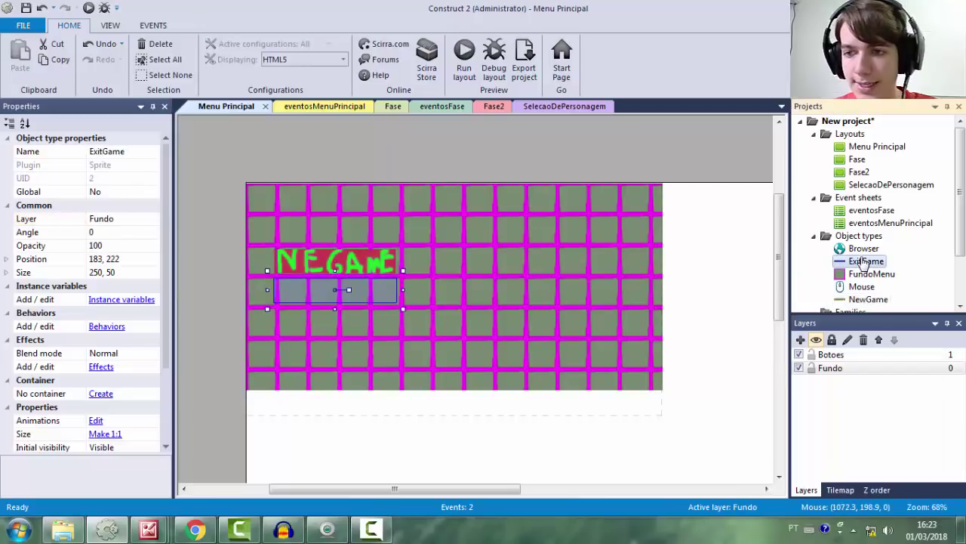
{"action": "left_click", "coordinate": [158, 218]}
{"action": "left_click", "coordinate": [152, 218]}
{"action": "left_click", "coordinate": [111, 232]}
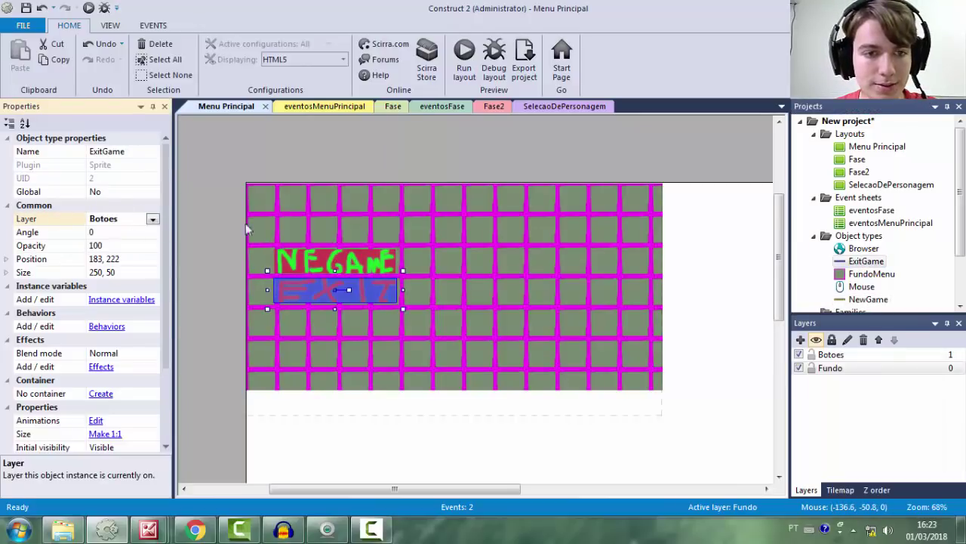
{"action": "left_click", "coordinate": [411, 239]}
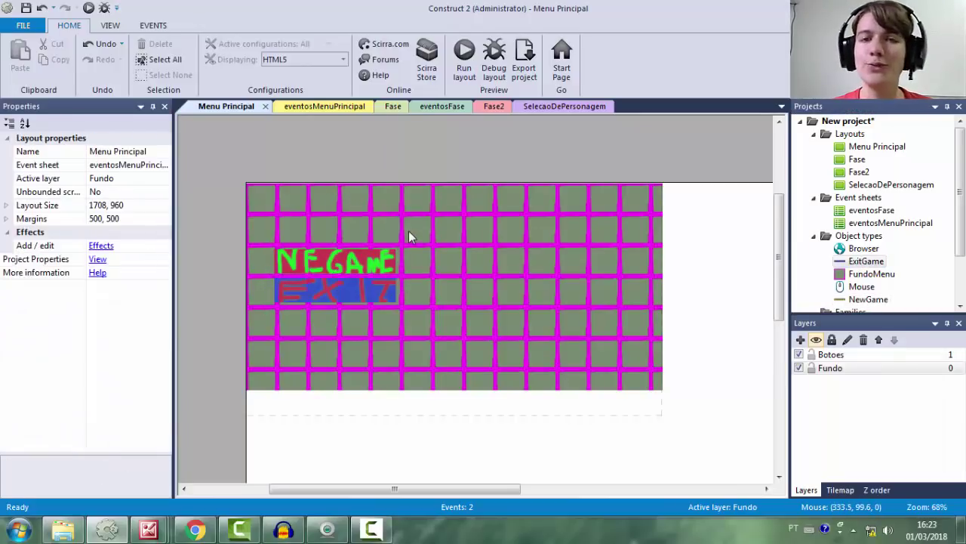
Make Botoes the active layer of the Menu Principal layout
{"action": "left_click", "coordinate": [830, 354]}
{"action": "left_click", "coordinate": [837, 368]}
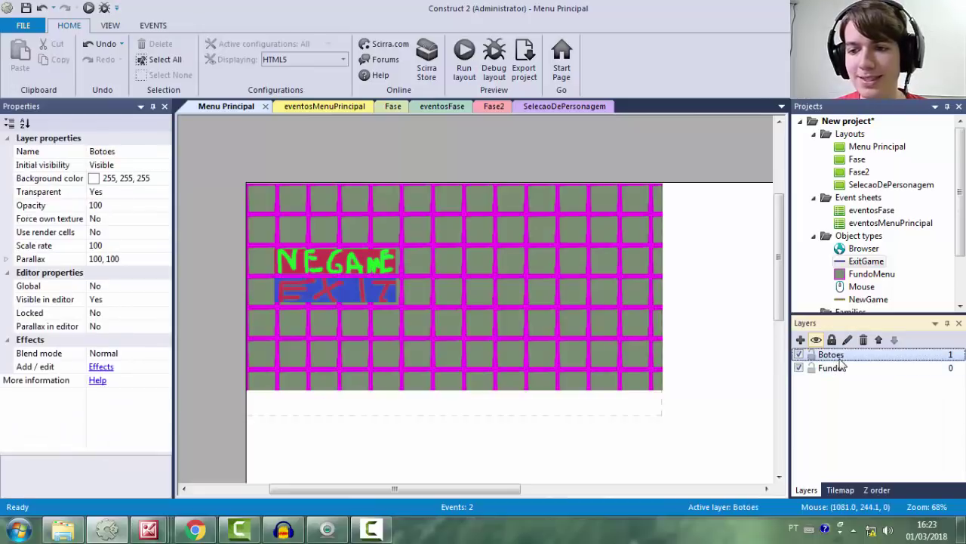
{"action": "left_click", "coordinate": [838, 356]}
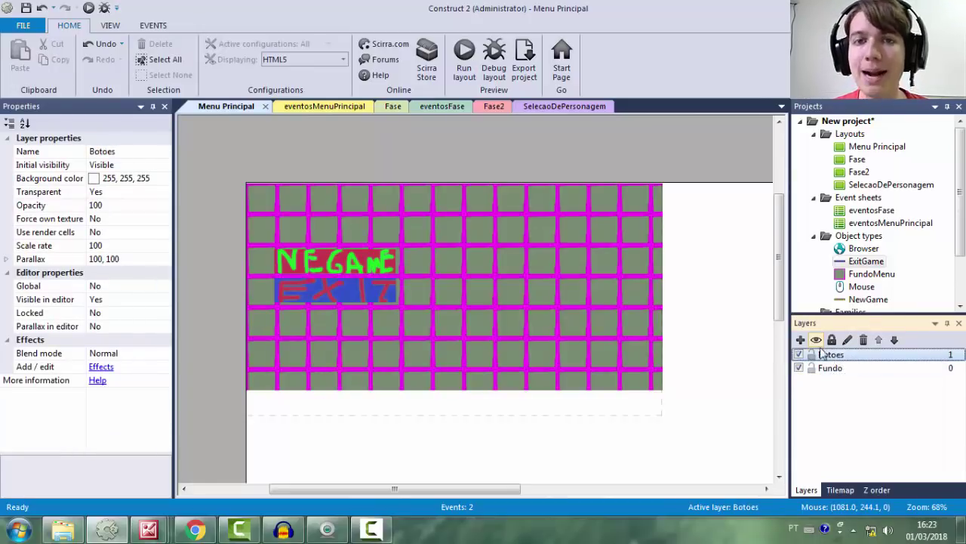
{"action": "left_click", "coordinate": [524, 168]}
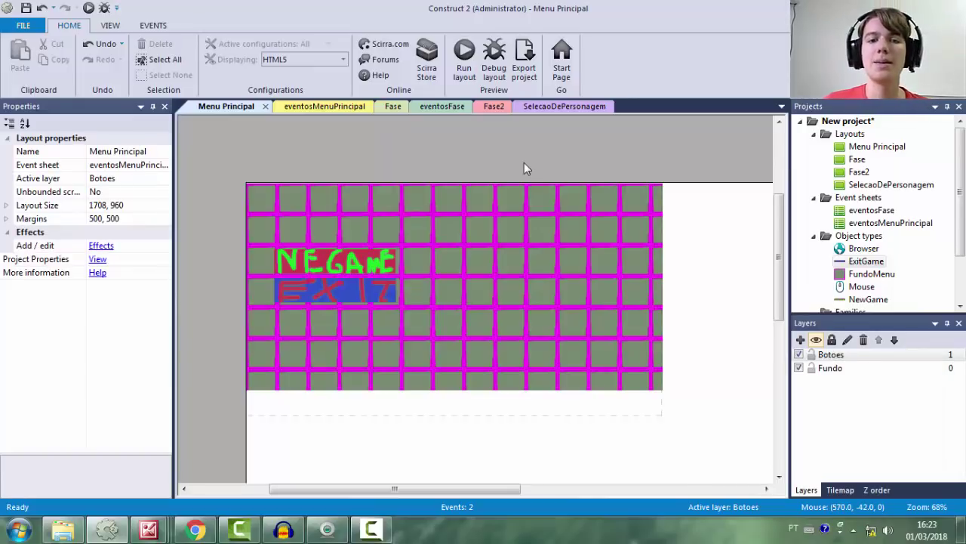
Preview the Menu Principal layout twice in the browser to check the buttons over the background, closing each preview
{"action": "left_click", "coordinate": [457, 57]}
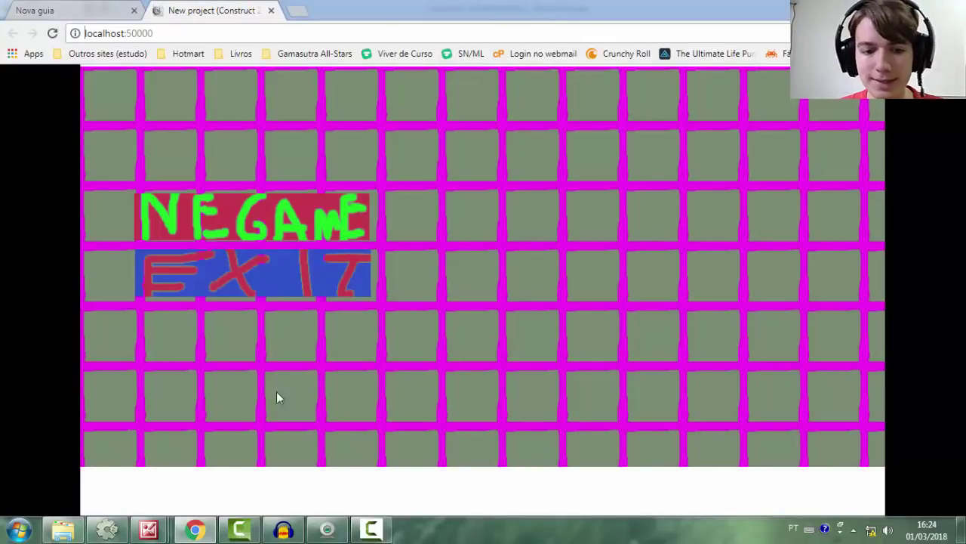
{"action": "left_click", "coordinate": [271, 10]}
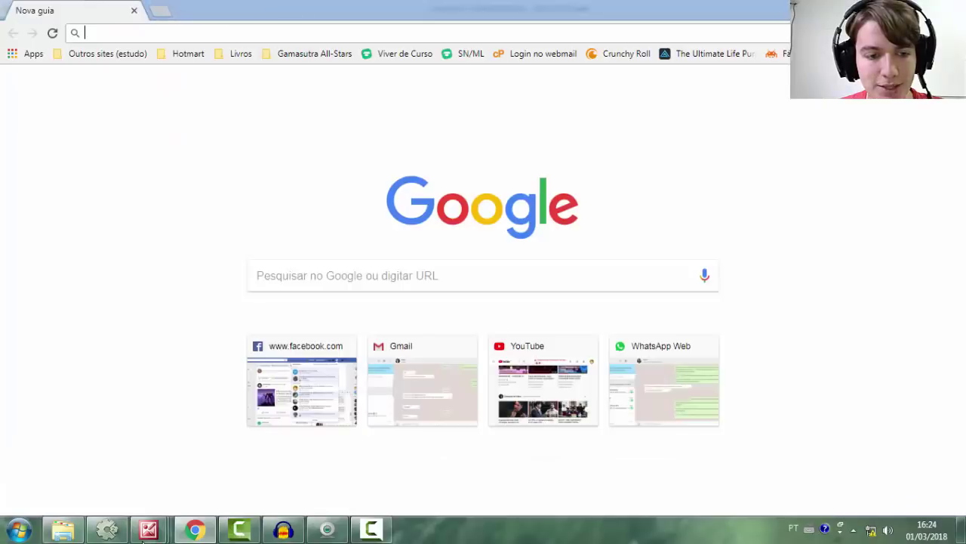
{"action": "left_click", "coordinate": [240, 528]}
{"action": "left_click", "coordinate": [550, 323]}
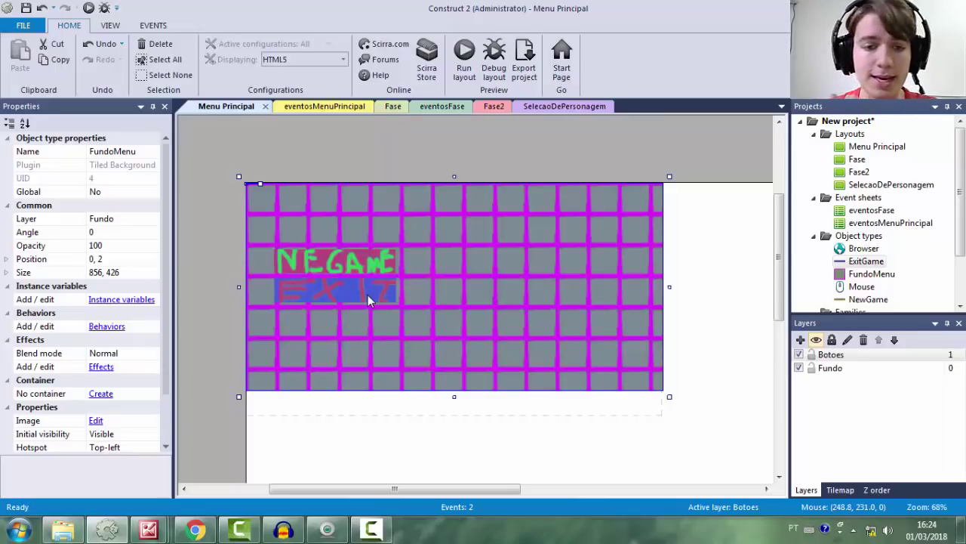
{"action": "left_click", "coordinate": [458, 70]}
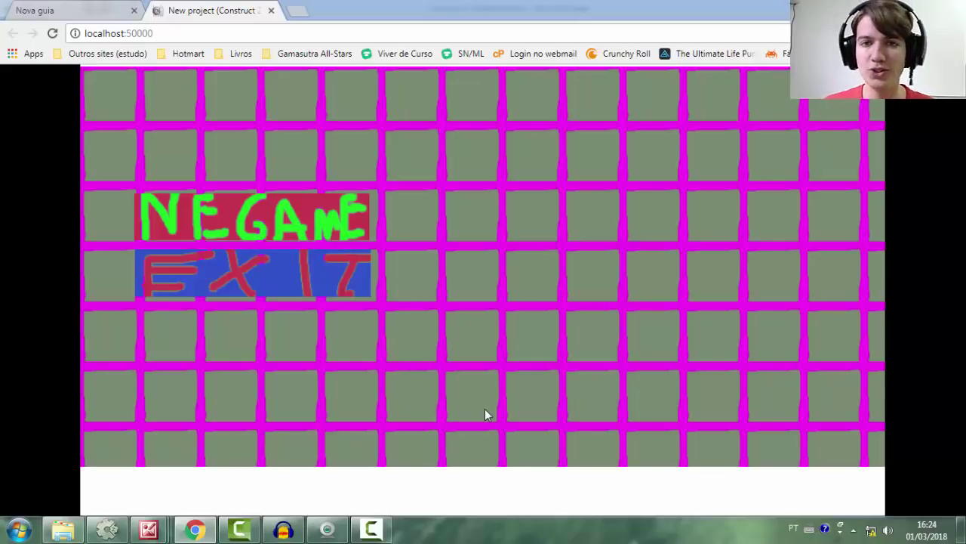
{"action": "left_click", "coordinate": [271, 10]}
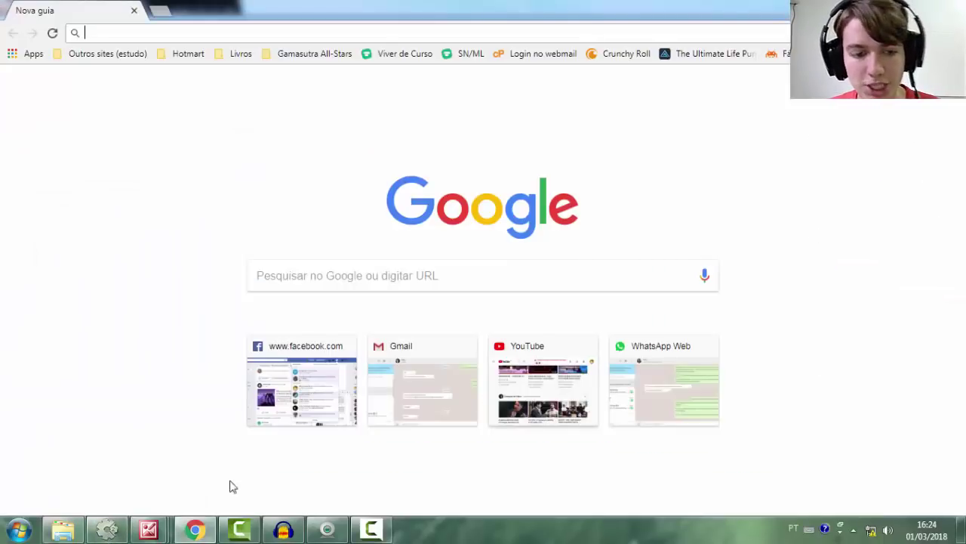
Switch back to Construct 2 and shrink FundoMenu to about six by two tiles at the layout's upper-left corner
{"action": "left_click", "coordinate": [106, 530]}
{"action": "left_click_drag", "start_coordinate": [669, 398], "coordinate": [440, 249]}
Examine the dashed window outline on the layout and open the project's properties to view the window size
{"action": "scroll", "coordinate": [527, 326], "scroll_direction": "up", "scroll_amount": 5, "text": "ctrl"}
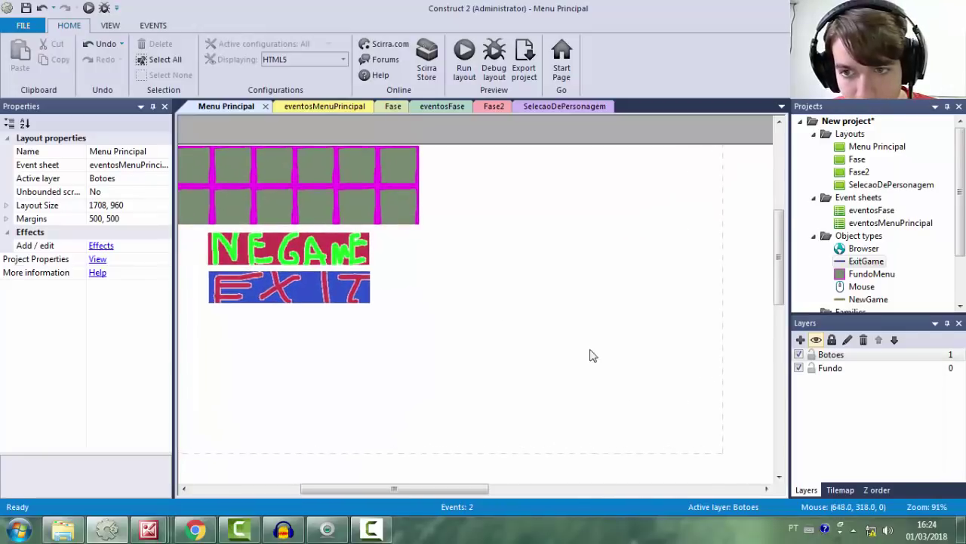
{"action": "scroll", "coordinate": [526, 257], "scroll_direction": "up", "scroll_amount": 3, "text": "ctrl"}
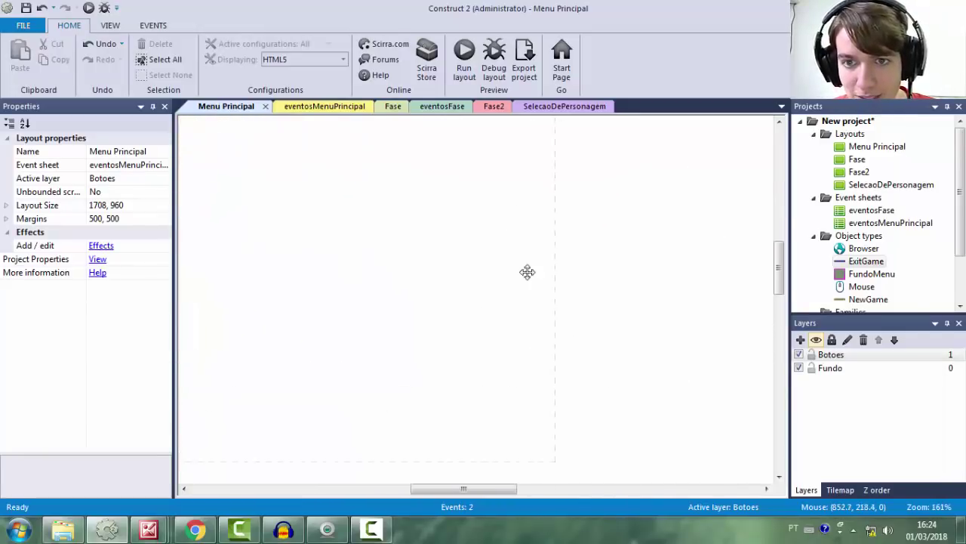
{"action": "left_click_drag", "start_coordinate": [538, 306], "coordinate": [540, 440]}
{"action": "middle_click_drag", "start_coordinate": [541, 441], "coordinate": [558, 302]}
{"action": "left_click_drag", "start_coordinate": [515, 210], "coordinate": [546, 451]}
{"action": "middle_click_drag", "start_coordinate": [546, 451], "coordinate": [570, 338]}
{"action": "left_click_drag", "start_coordinate": [570, 338], "coordinate": [319, 324]}
{"action": "scroll", "coordinate": [303, 336], "scroll_direction": "up", "scroll_amount": 5, "text": "ctrl"}
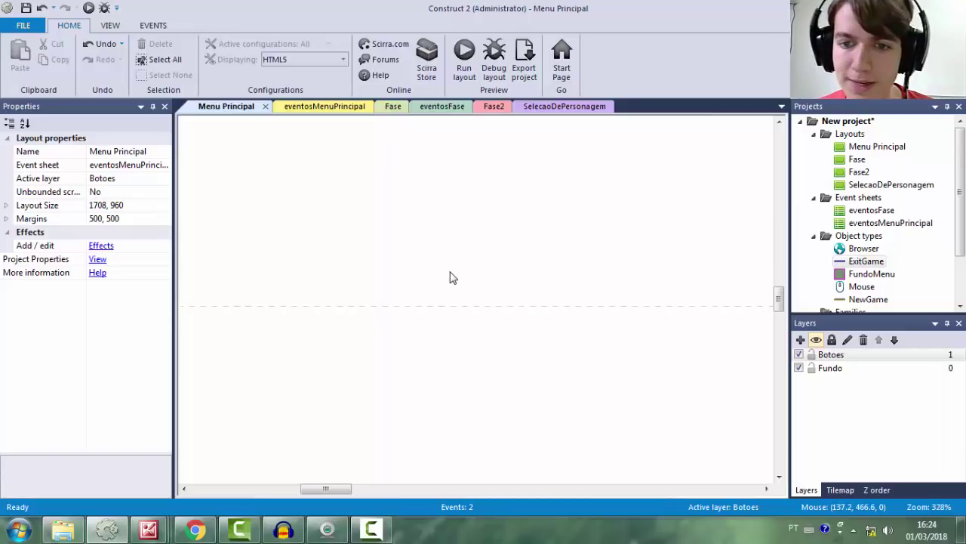
{"action": "scroll", "coordinate": [460, 268], "scroll_direction": "down", "scroll_amount": 5, "text": "ctrl"}
{"action": "scroll", "coordinate": [457, 330], "scroll_direction": "down", "scroll_amount": 5, "text": "ctrl"}
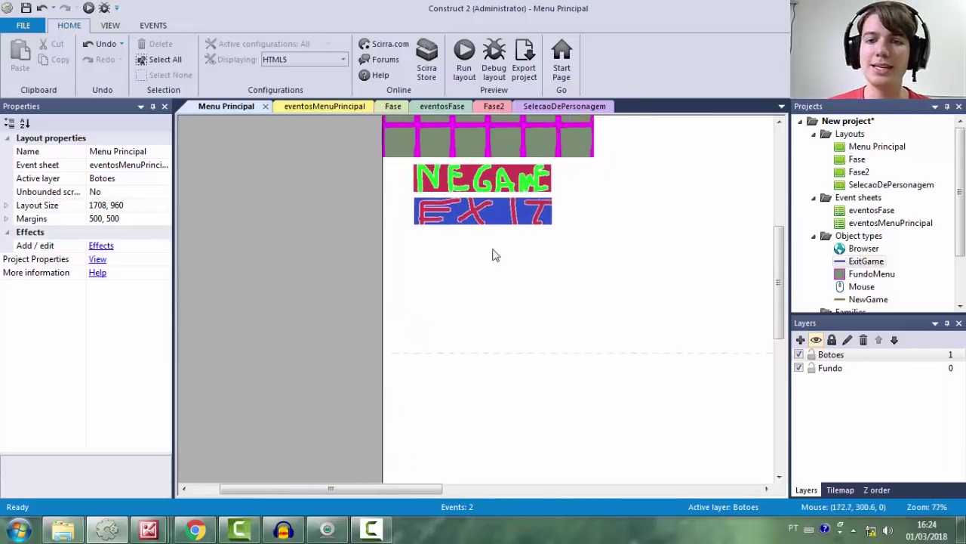
{"action": "scroll", "coordinate": [480, 227], "scroll_direction": "down", "scroll_amount": 2, "text": "ctrl"}
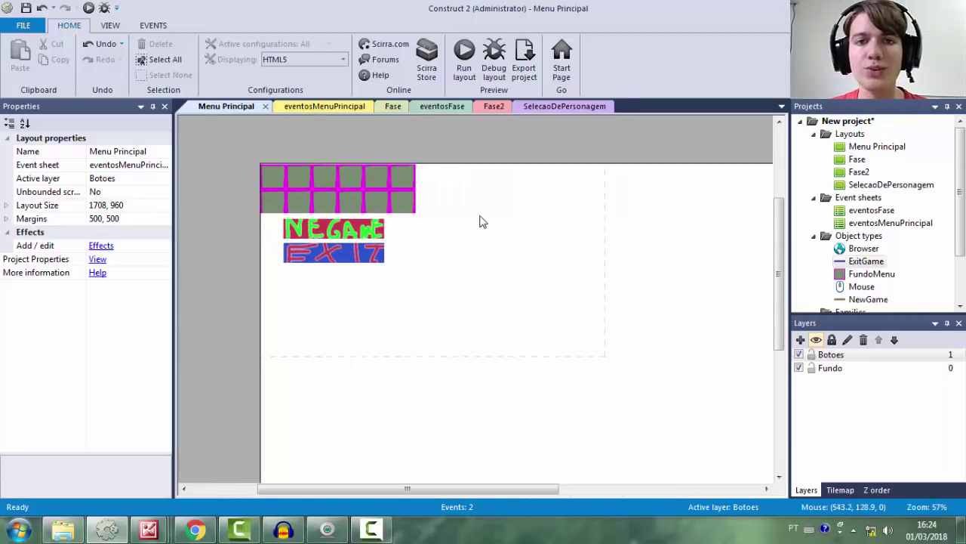
{"action": "scroll", "coordinate": [498, 249], "scroll_direction": "up", "scroll_amount": 1, "text": "ctrl"}
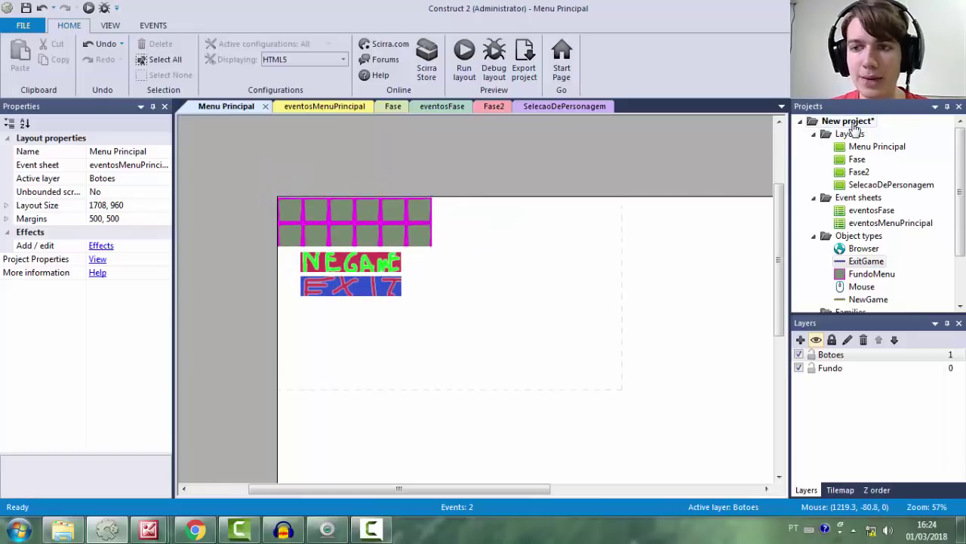
{"action": "left_click", "coordinate": [849, 121]}
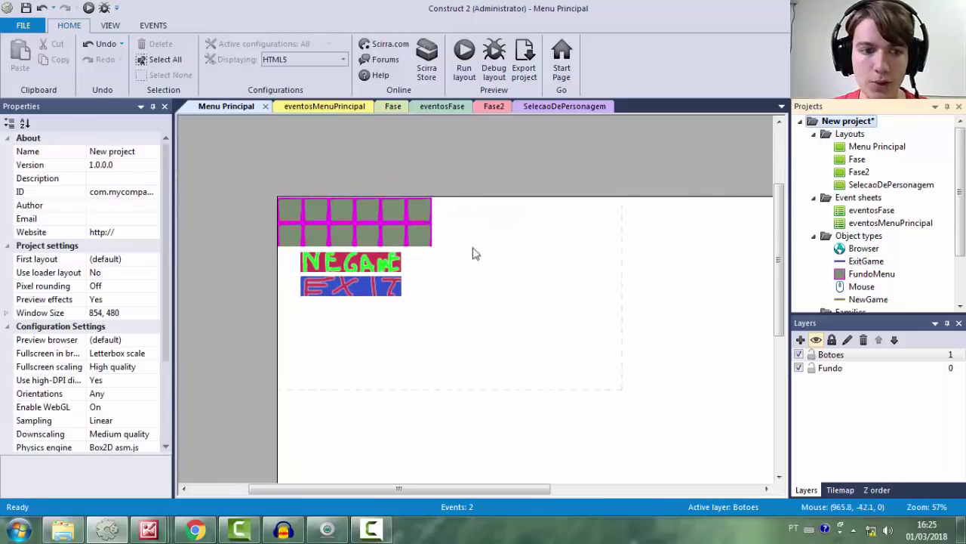
Set the project's window size to 1280, 720 and return to the Menu Principal layout
{"action": "left_click", "coordinate": [65, 312]}
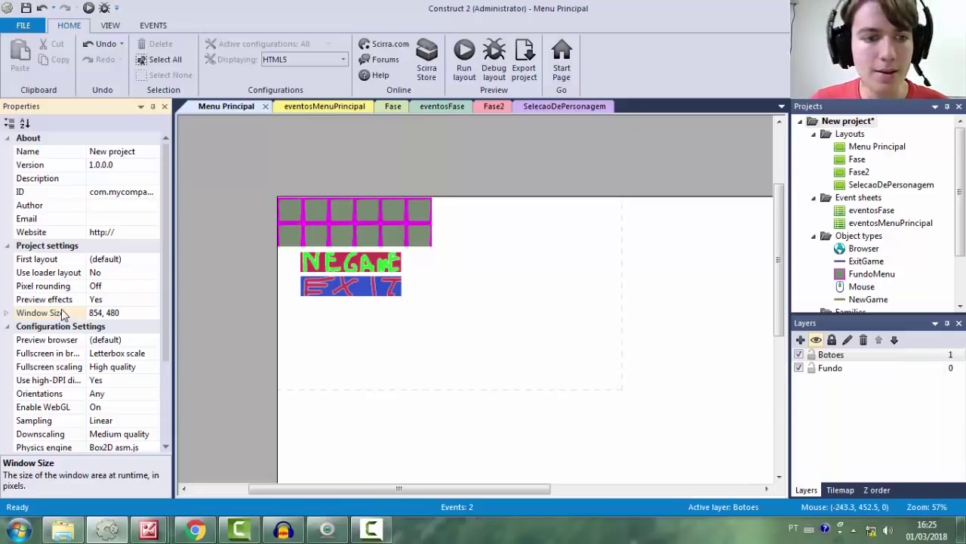
{"action": "left_click", "coordinate": [113, 312]}
{"action": "type", "text": "1280, 720"}
{"action": "key", "text": "Return"}
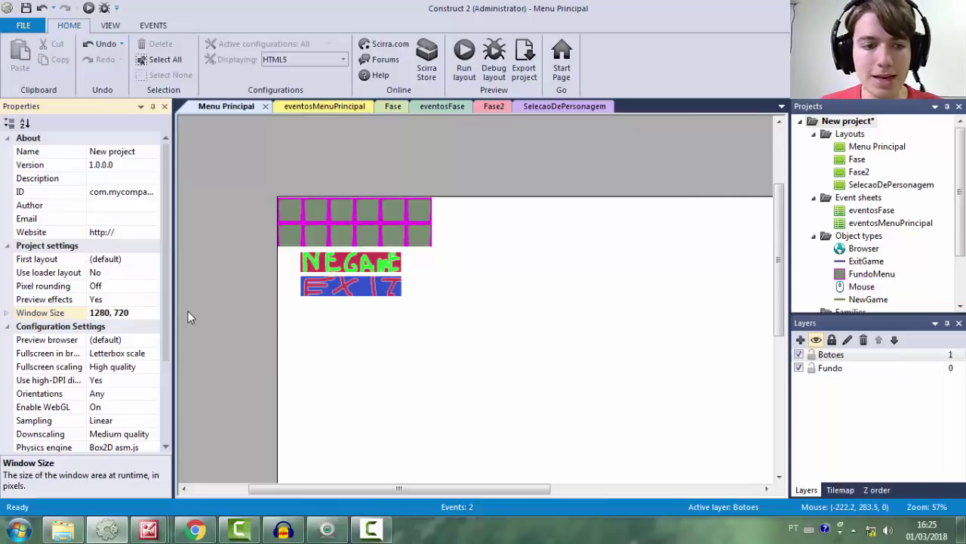
{"action": "left_click", "coordinate": [200, 302]}
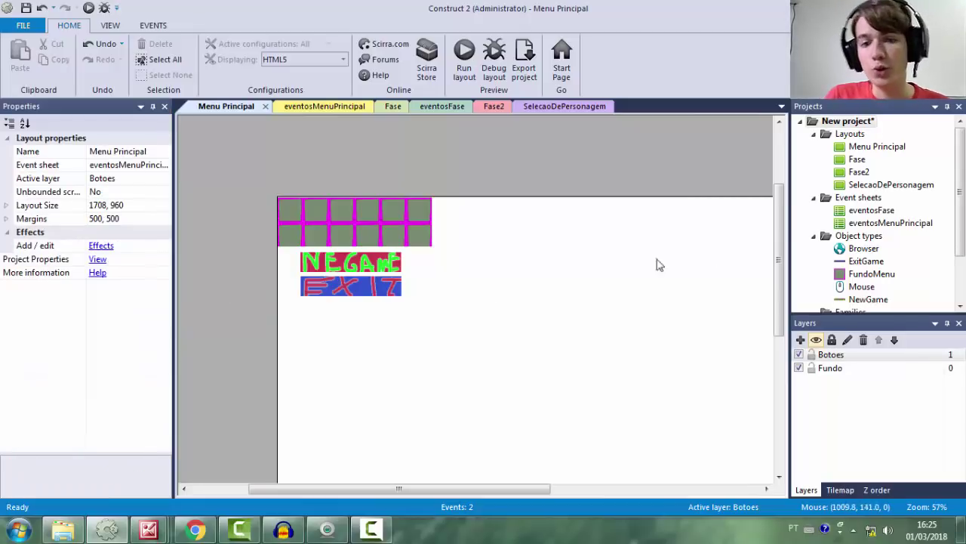
Set the project's window size to 1024, 768 and check the dashed window outline on the layout
{"action": "left_click", "coordinate": [849, 121]}
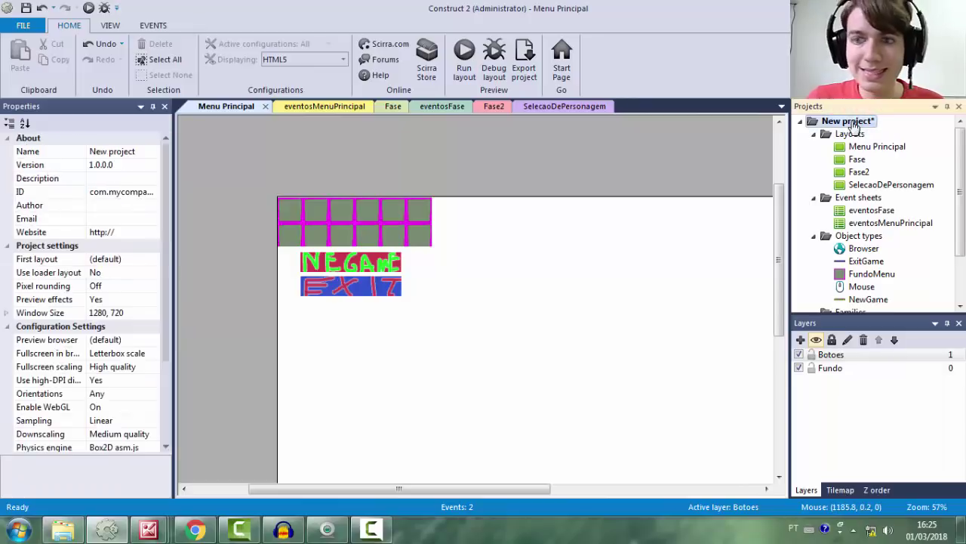
{"action": "left_click", "coordinate": [65, 312]}
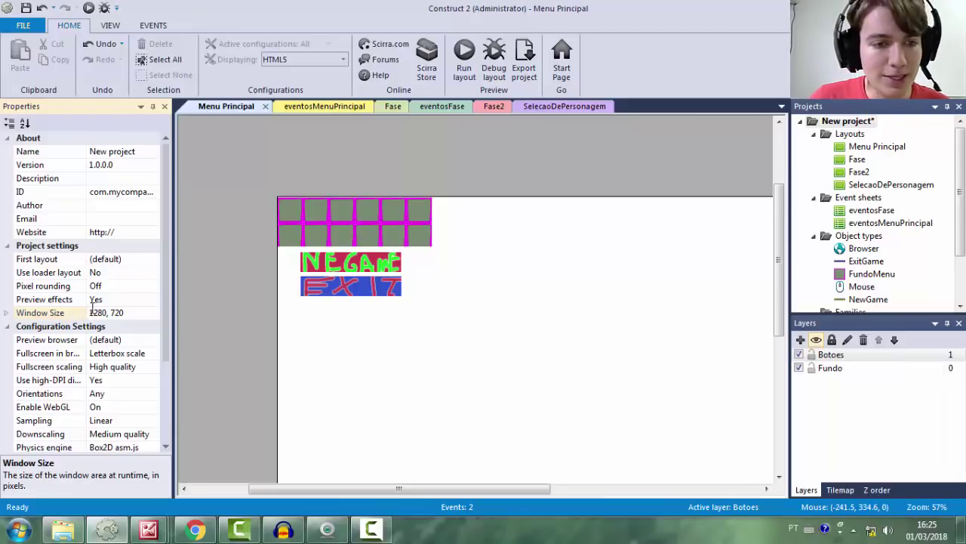
{"action": "left_click", "coordinate": [143, 309]}
{"action": "type", "text": "1024,768"}
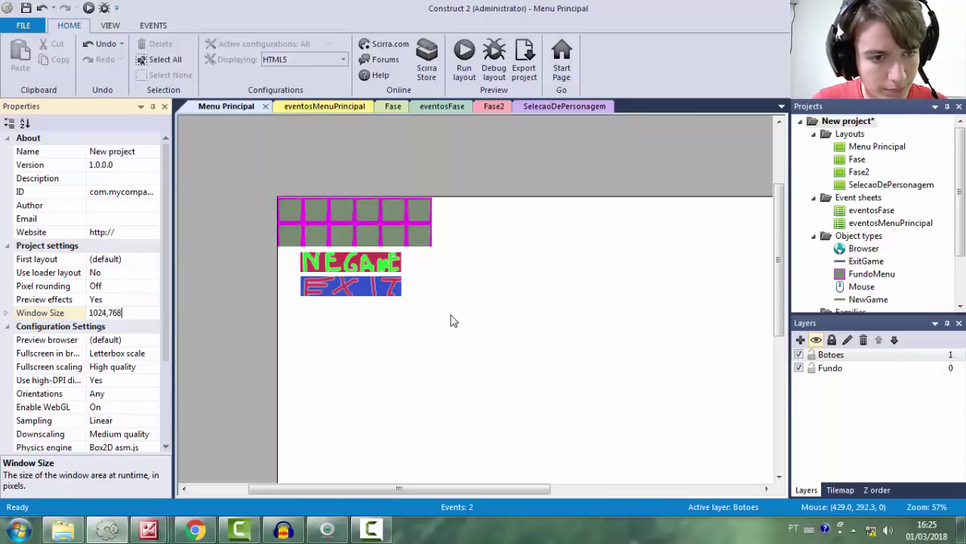
{"action": "key", "text": "Return"}
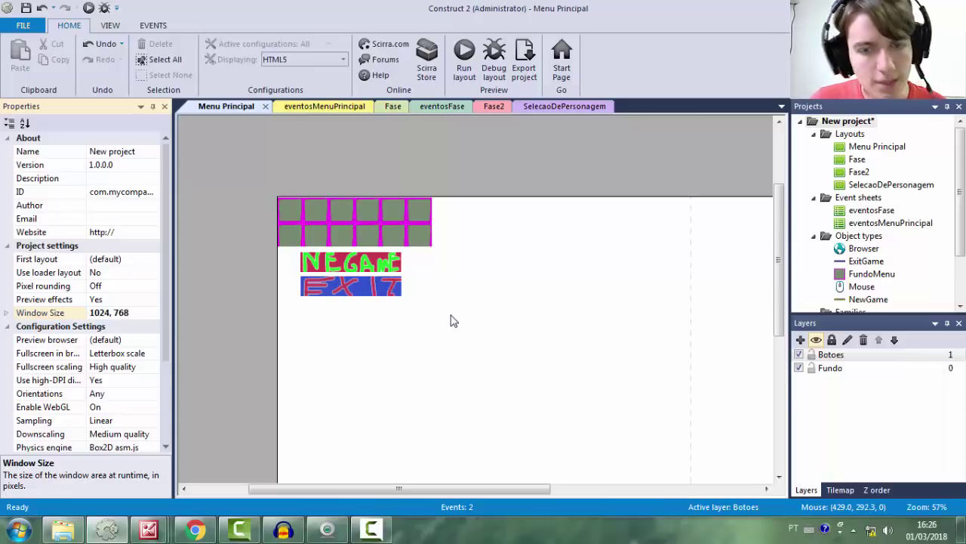
{"action": "left_click", "coordinate": [450, 321]}
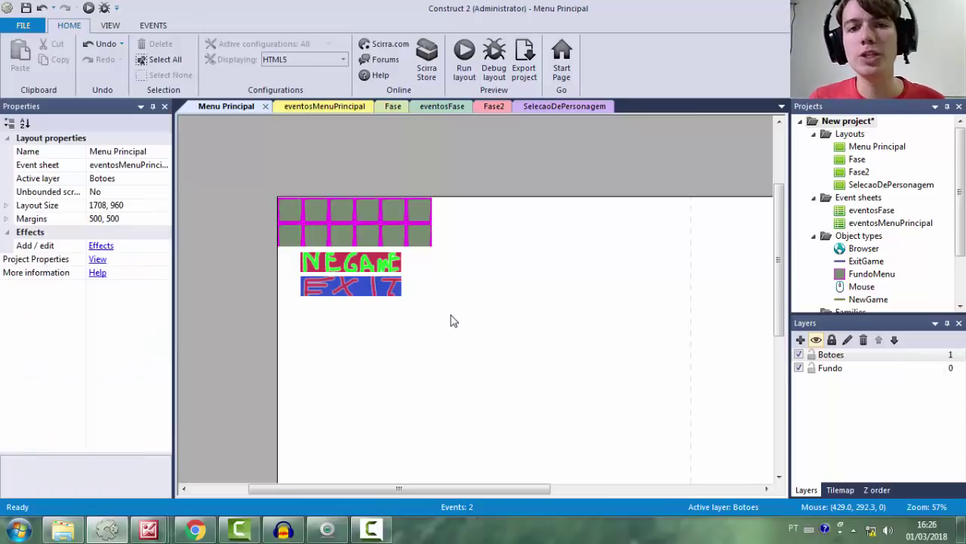
Change the project's window size to 1280, 720 again in the project properties
{"action": "left_click", "coordinate": [848, 123]}
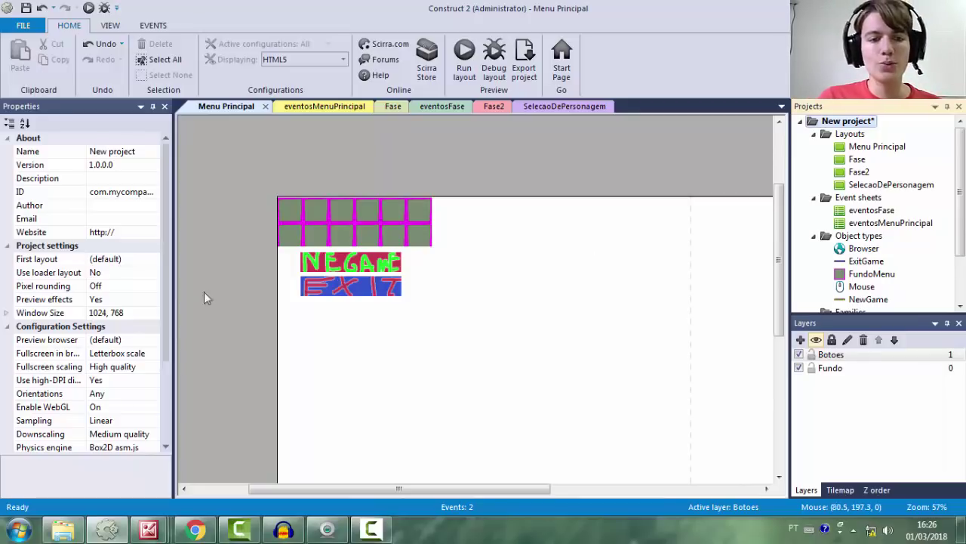
{"action": "left_click", "coordinate": [129, 316]}
{"action": "type", "text": "1280, 720"}
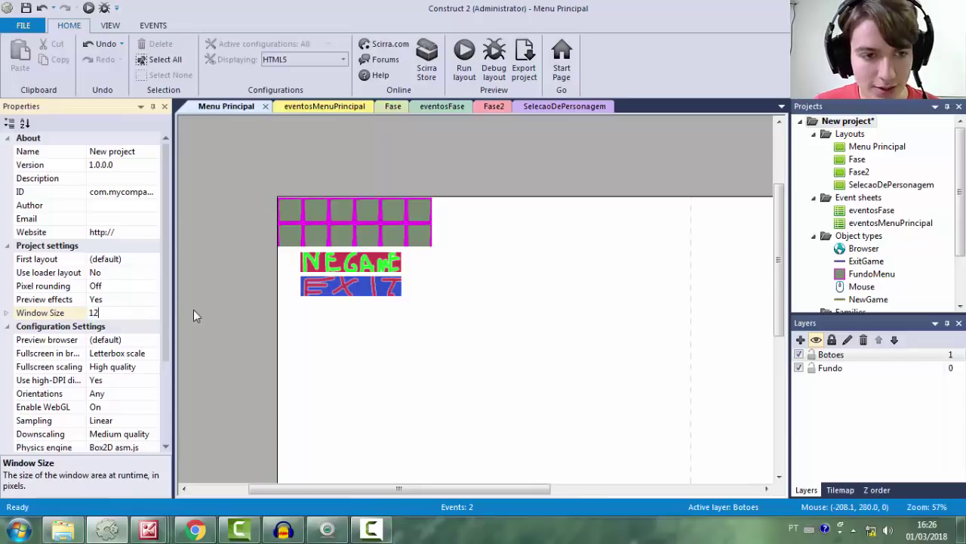
{"action": "key", "text": "Return"}
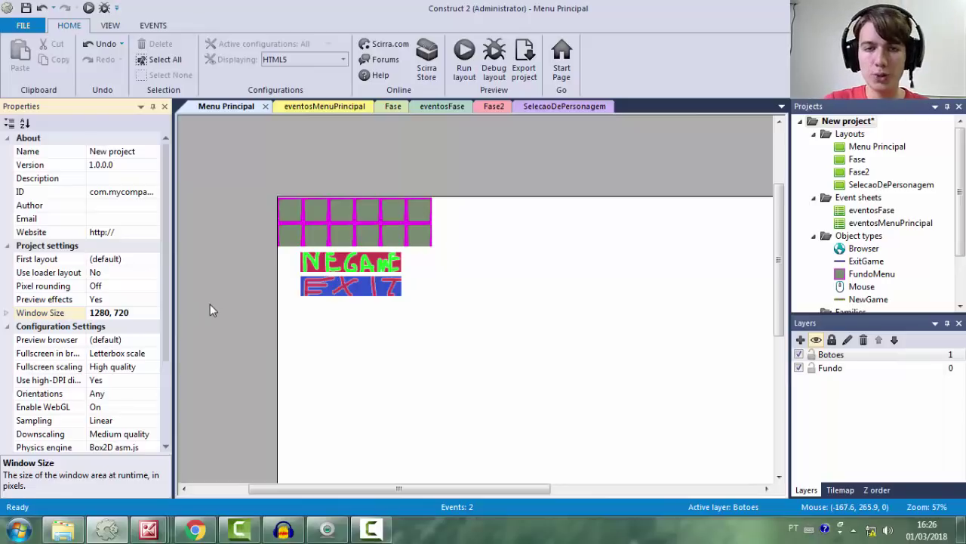
{"action": "left_click", "coordinate": [136, 313]}
{"action": "left_click", "coordinate": [215, 326]}
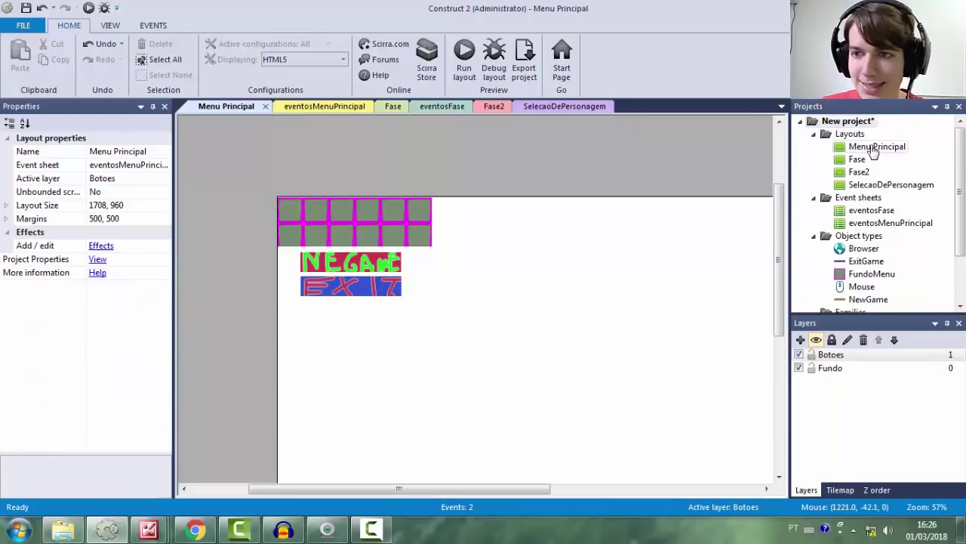
Undo the three window size changes in the project properties
{"action": "left_click", "coordinate": [862, 124]}
{"action": "key", "text": "ctrl+z"}
{"action": "key", "text": "ctrl+z"}
{"action": "key", "text": "ctrl+z"}
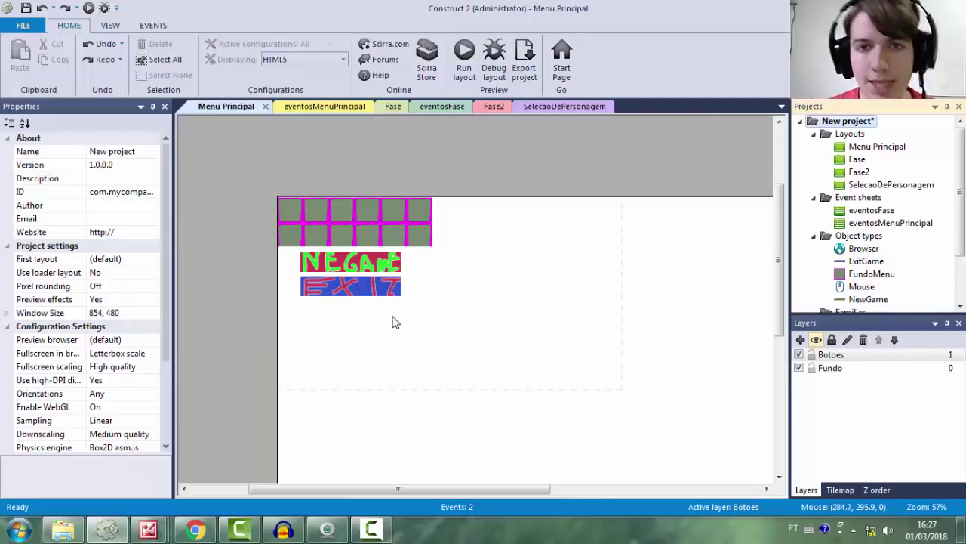
Enlarge FundoMenu to about 866 by 492 at position 0, 1 to cover the window outline, and preview the layout in the browser
{"action": "left_click", "coordinate": [406, 239]}
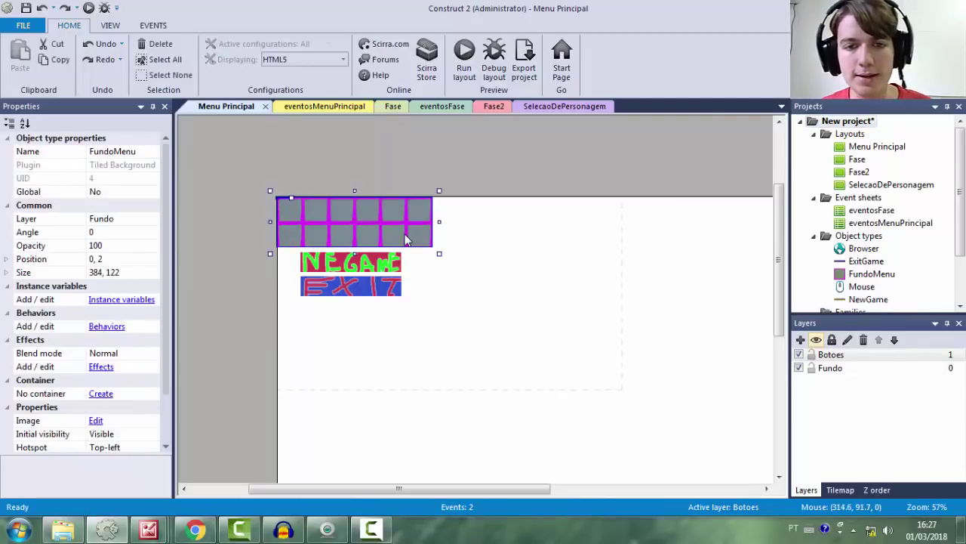
{"action": "left_click", "coordinate": [535, 246]}
{"action": "left_click_drag", "start_coordinate": [405, 224], "coordinate": [406, 221]}
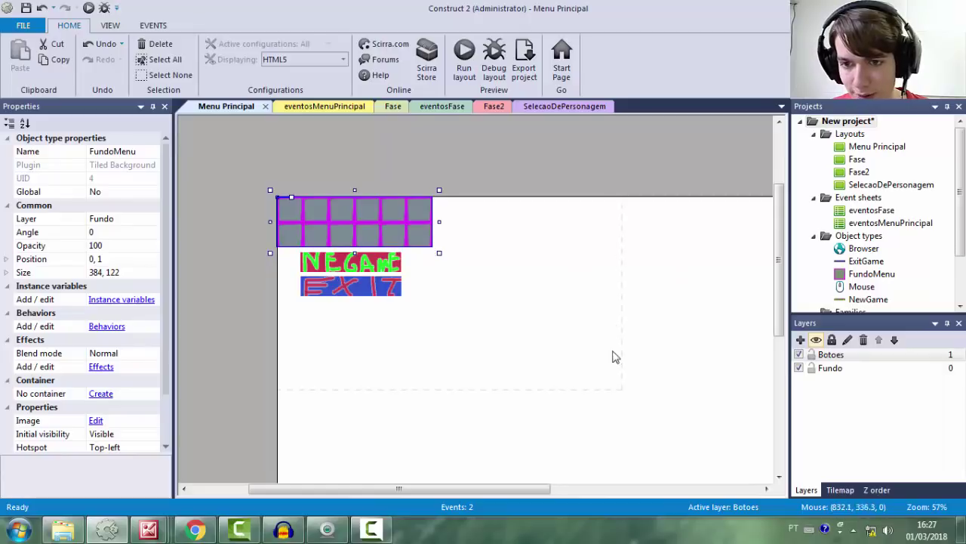
{"action": "left_click_drag", "start_coordinate": [440, 253], "coordinate": [638, 402]}
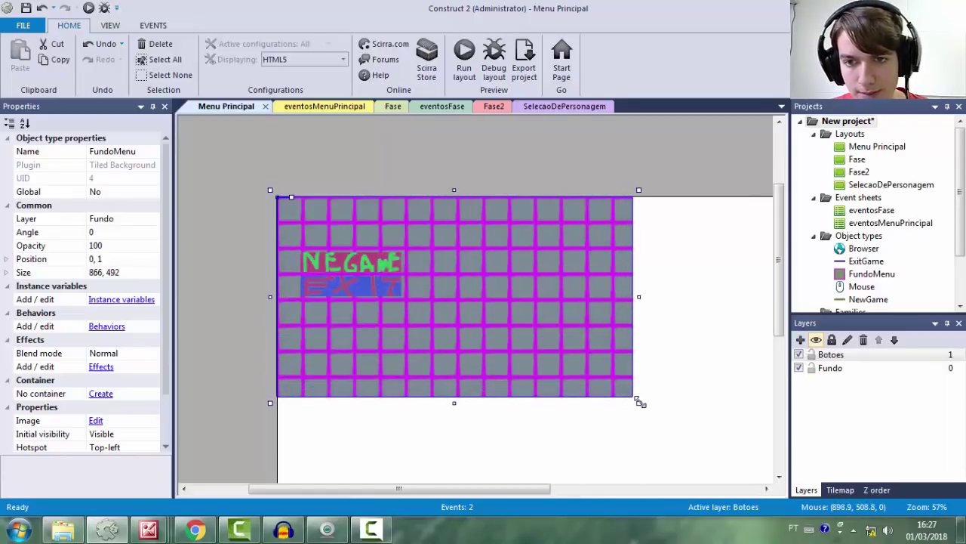
{"action": "left_click", "coordinate": [464, 57]}
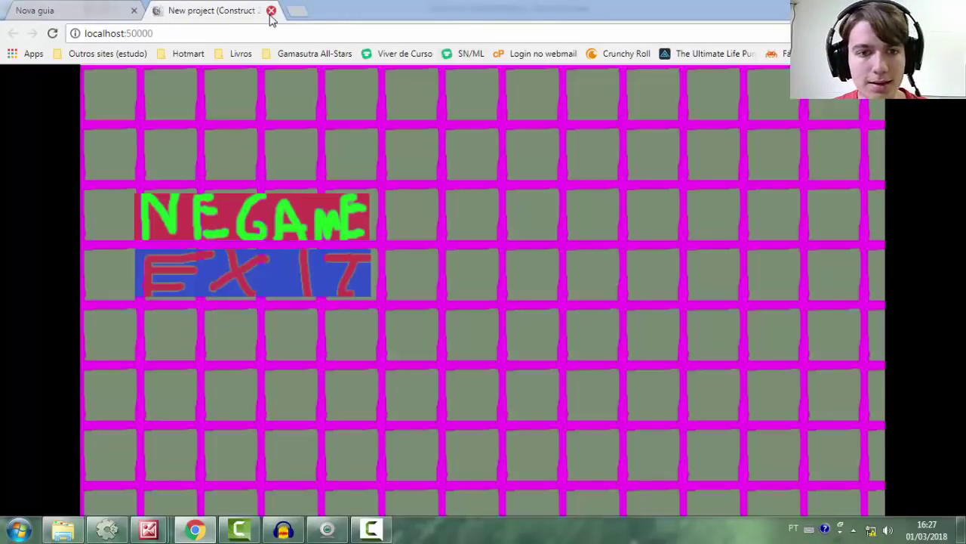
{"action": "left_click", "coordinate": [271, 13]}
{"action": "left_click", "coordinate": [112, 531]}
Move NewGame to about 442, 289 and ExitGame below it at about 447, 354, and preview the layout
{"action": "left_click", "coordinate": [383, 262]}
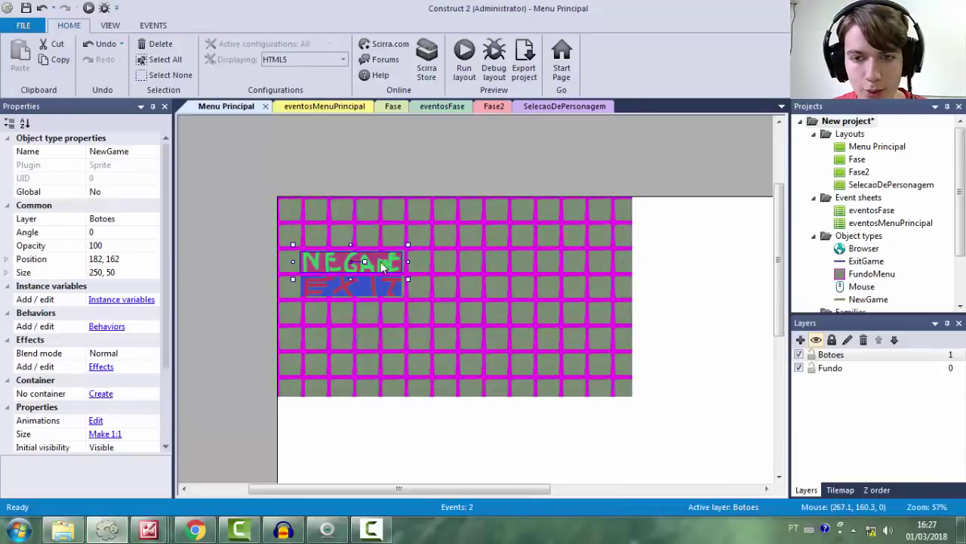
{"action": "left_click_drag", "start_coordinate": [391, 271], "coordinate": [495, 322]}
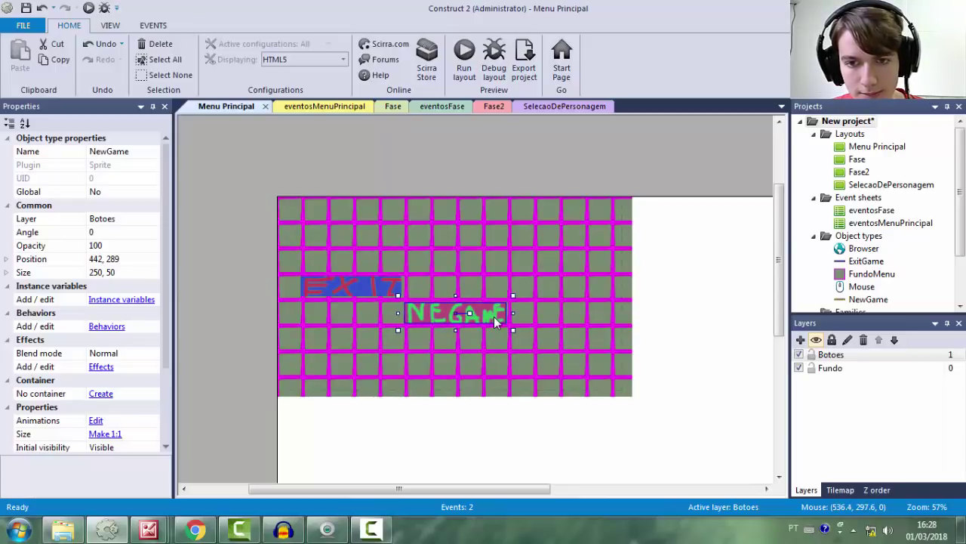
{"action": "left_click_drag", "start_coordinate": [363, 278], "coordinate": [444, 338]}
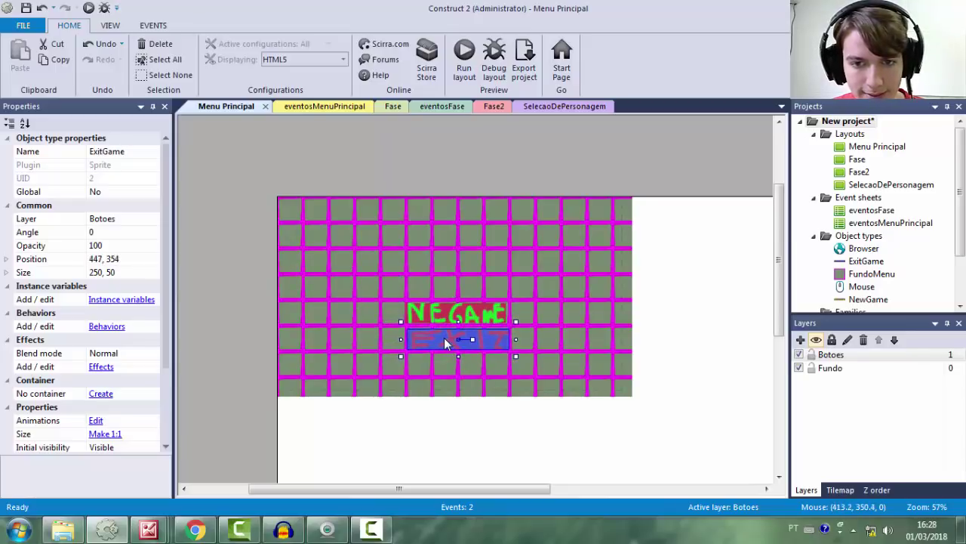
{"action": "left_click", "coordinate": [457, 53]}
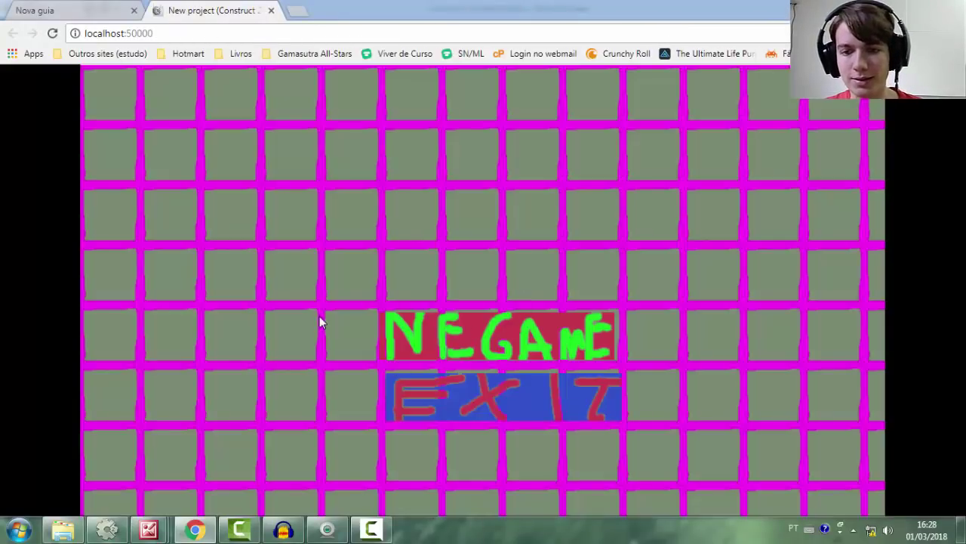
{"action": "left_click", "coordinate": [106, 528]}
Nudge the NewGame button horizontally toward the background's centre, to position 413, 289
{"action": "left_click", "coordinate": [445, 314]}
{"action": "key", "text": "Left"}
{"action": "key", "text": "Left"}
{"action": "key", "text": "Left"}
{"action": "key", "text": "Left"}
{"action": "key", "text": "Left"}
{"action": "key", "text": "Left"}
{"action": "key", "text": "Left"}
{"action": "key", "text": "Left"}
{"action": "key", "text": "Left"}
{"action": "key", "text": "Left"}
{"action": "key", "text": "Left"}
{"action": "key", "text": "Left"}
{"action": "key", "text": "Left"}
{"action": "key", "text": "Left"}
{"action": "key", "text": "Left"}
{"action": "key", "text": "Left"}
{"action": "key", "text": "Left"}
{"action": "key", "text": "Left"}
{"action": "key", "text": "Left"}
{"action": "key", "text": "Left"}
Nudge the ExitGame button horizontally to position 416, 354, beneath NewGame
{"action": "left_click", "coordinate": [439, 339]}
{"action": "key", "text": "Left"}
{"action": "key", "text": "Left"}
{"action": "key", "text": "Left"}
{"action": "key", "text": "Left"}
{"action": "key", "text": "Left"}
{"action": "key", "text": "Left"}
{"action": "key", "text": "Left"}
{"action": "key", "text": "Left"}
{"action": "key", "text": "Left"}
{"action": "key", "text": "Left"}
{"action": "key", "text": "Left"}
{"action": "key", "text": "Left"}
{"action": "key", "text": "Left"}
{"action": "key", "text": "Left"}
{"action": "key", "text": "Left"}
{"action": "key", "text": "Left"}
{"action": "key", "text": "Left"}
{"action": "key", "text": "Left"}
{"action": "key", "text": "Left"}
{"action": "key", "text": "Left"}
Preview the Menu Principal layout to check the buttons' centring, close the preview and return to Construct 2
{"action": "left_click", "coordinate": [465, 58]}
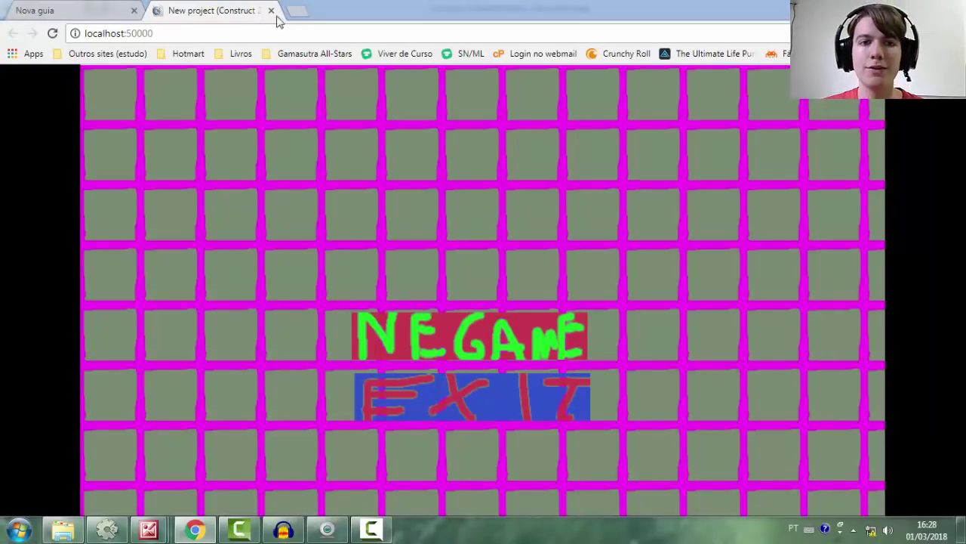
{"action": "left_click", "coordinate": [271, 11]}
{"action": "left_click", "coordinate": [106, 530]}
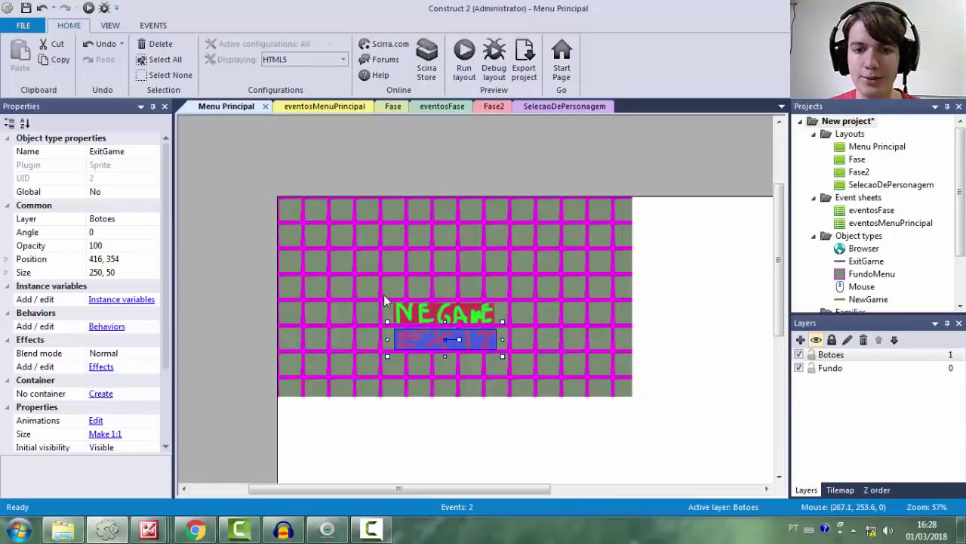
{"action": "left_click", "coordinate": [413, 158]}
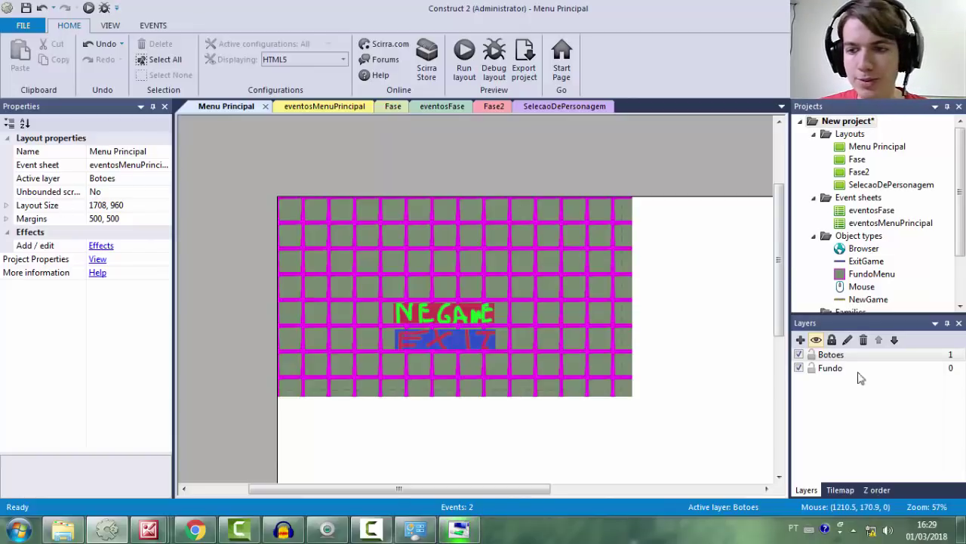
{"action": "left_click", "coordinate": [879, 489]}
{"action": "left_click", "coordinate": [807, 489]}
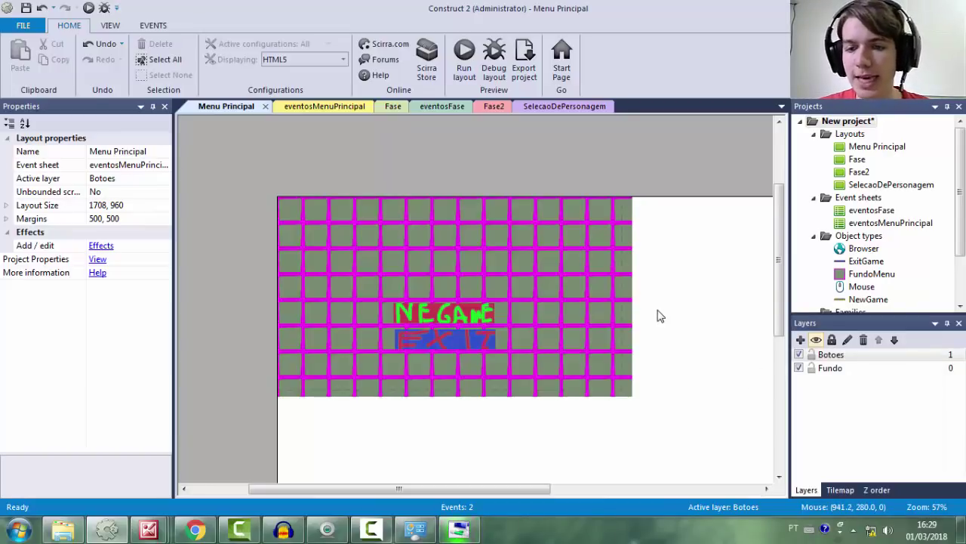
{"action": "left_click", "coordinate": [841, 491]}
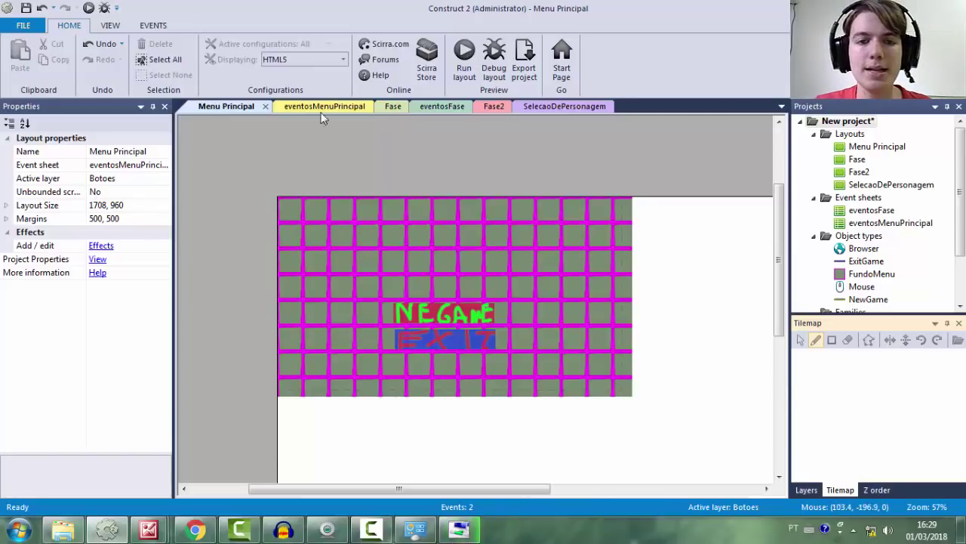
Rename Layer 0 of the Fase layout as Fase
{"action": "left_click", "coordinate": [395, 107]}
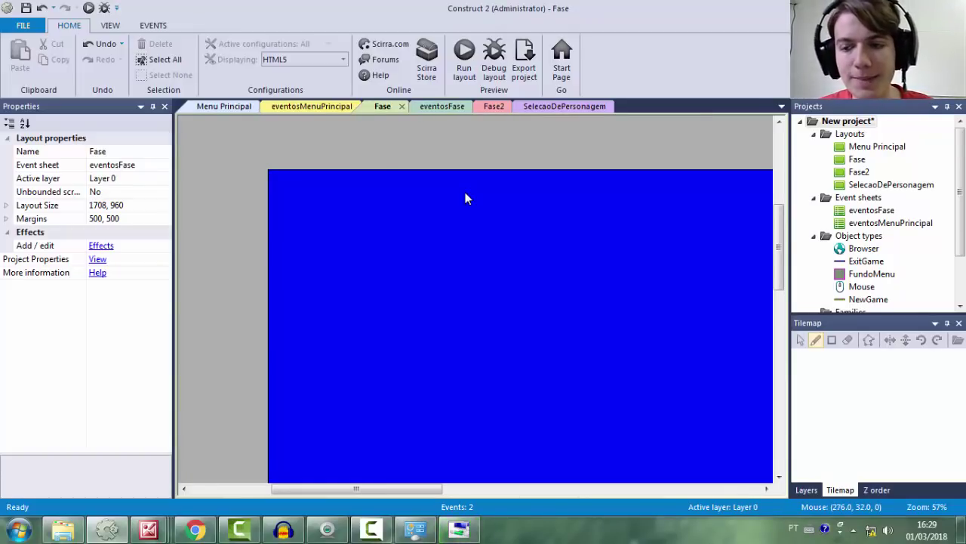
{"action": "left_click", "coordinate": [806, 490]}
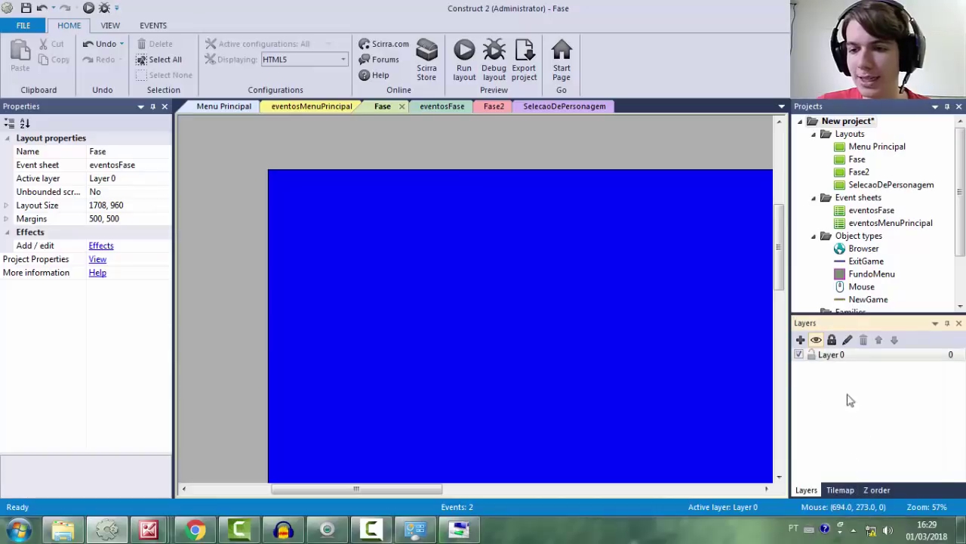
{"action": "left_click", "coordinate": [832, 357]}
{"action": "left_click", "coordinate": [835, 355]}
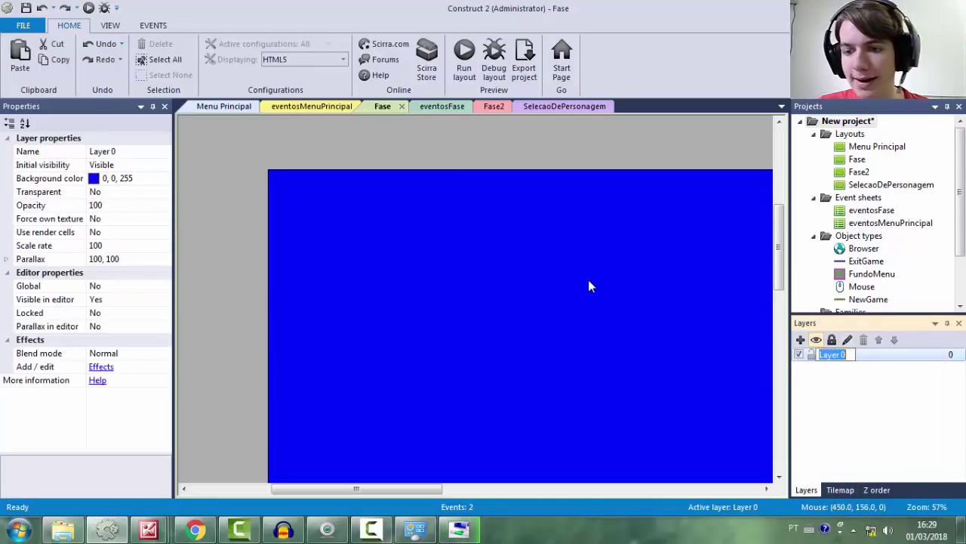
{"action": "type", "text": "Fase"}
{"action": "key", "text": "Return"}
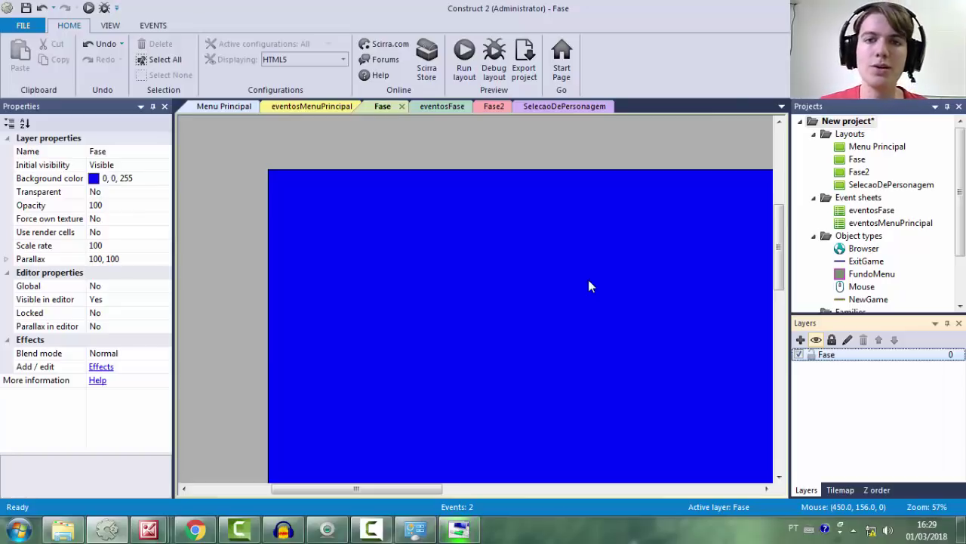
{"action": "left_click", "coordinate": [824, 354]}
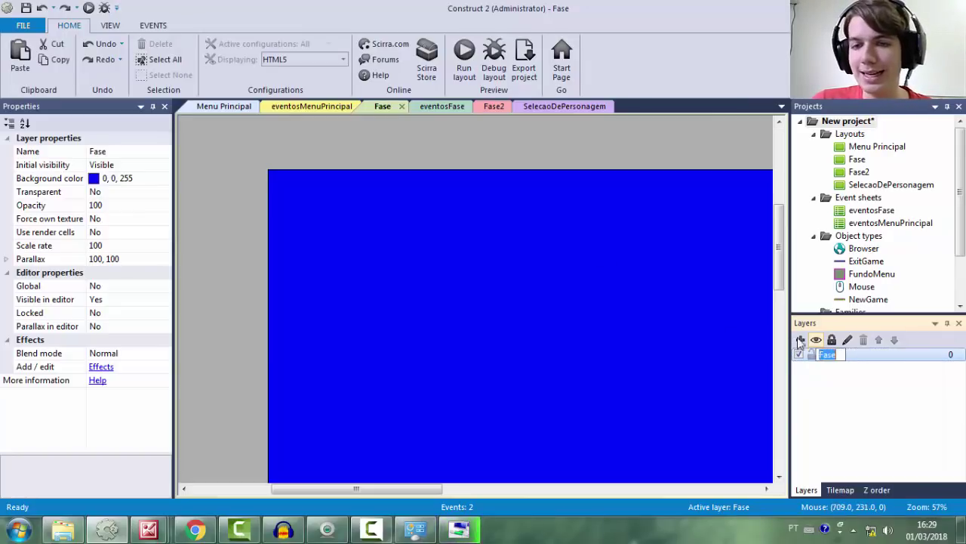
Copy the NewGame button from Menu Principal and paste it into the Fase layout at about 142, 111
{"action": "left_click", "coordinate": [223, 105]}
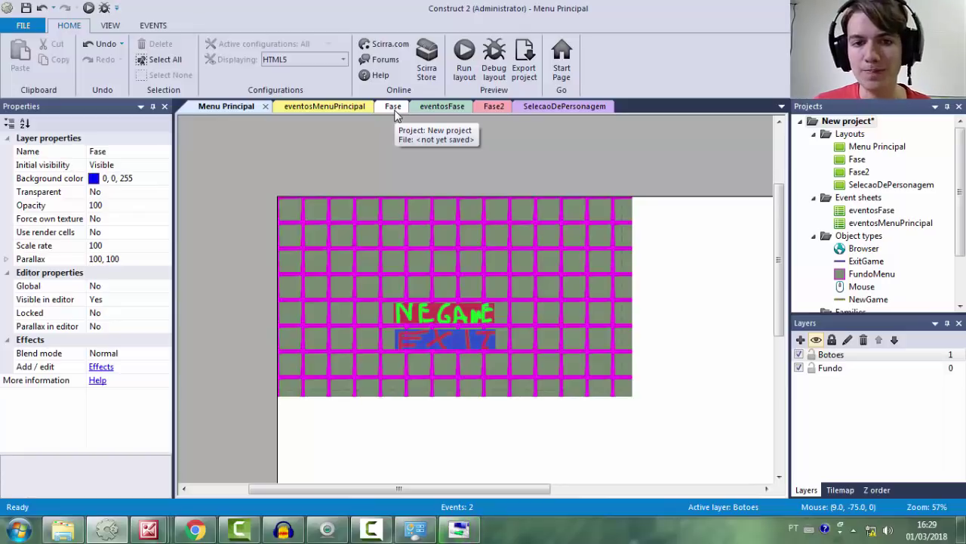
{"action": "left_click", "coordinate": [439, 309]}
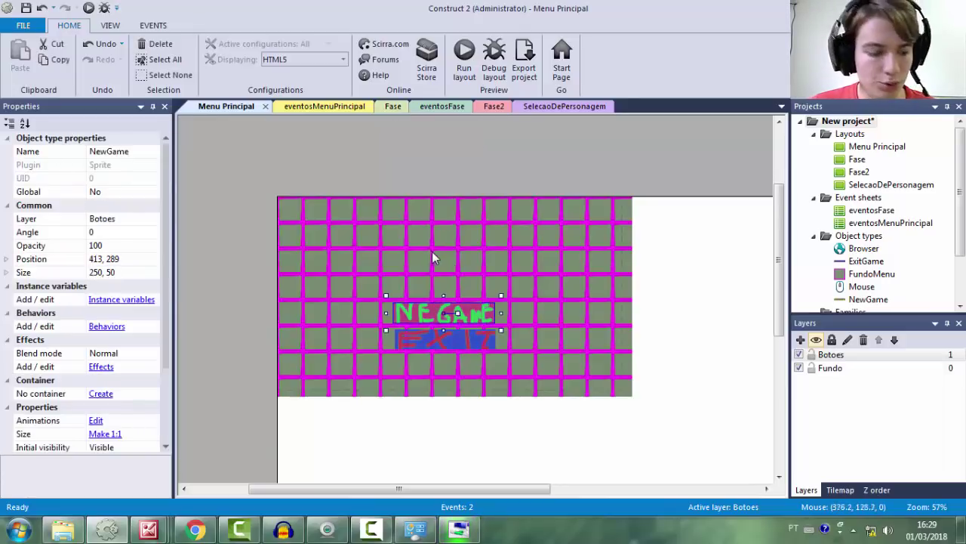
{"action": "left_click", "coordinate": [393, 106]}
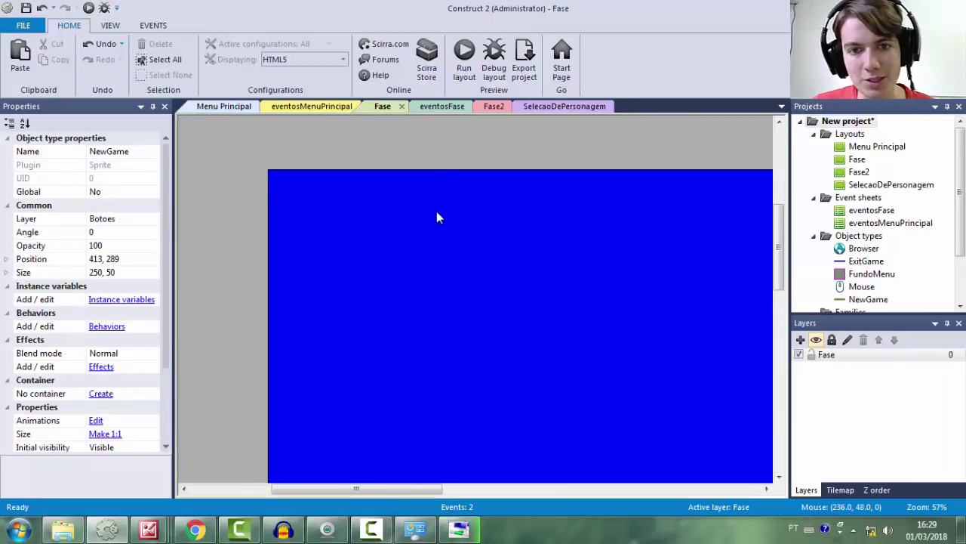
{"action": "left_click", "coordinate": [369, 243]}
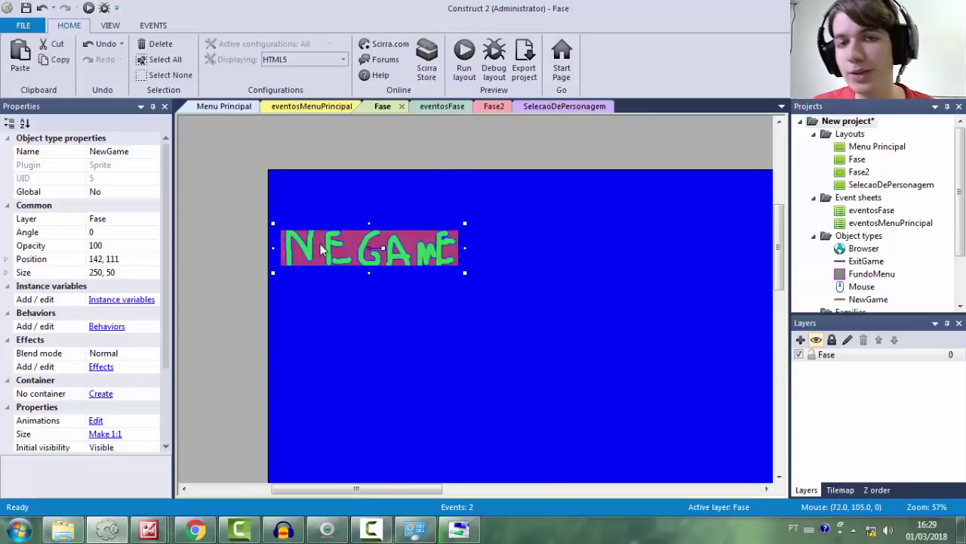
Move the pasted NewGame button up to position 143, 34 in the Fase layout's upper-left corner
{"action": "left_click_drag", "start_coordinate": [326, 251], "coordinate": [328, 197]}
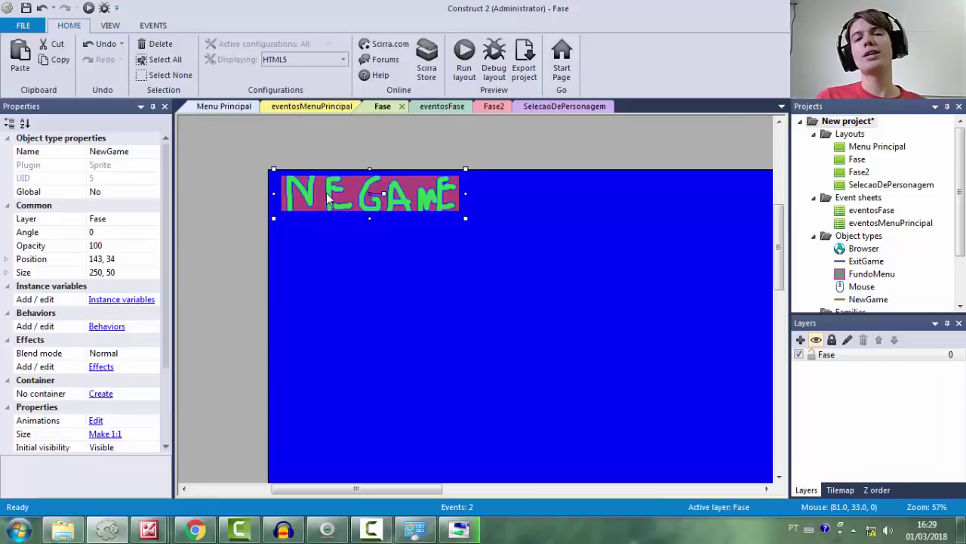
Review the Menu Principal layout and the eventosMenuPrincipal and eventosFase event sheets, dismissing the network diagnostics dialog before returning to the Fase layout
{"action": "left_click", "coordinate": [225, 106]}
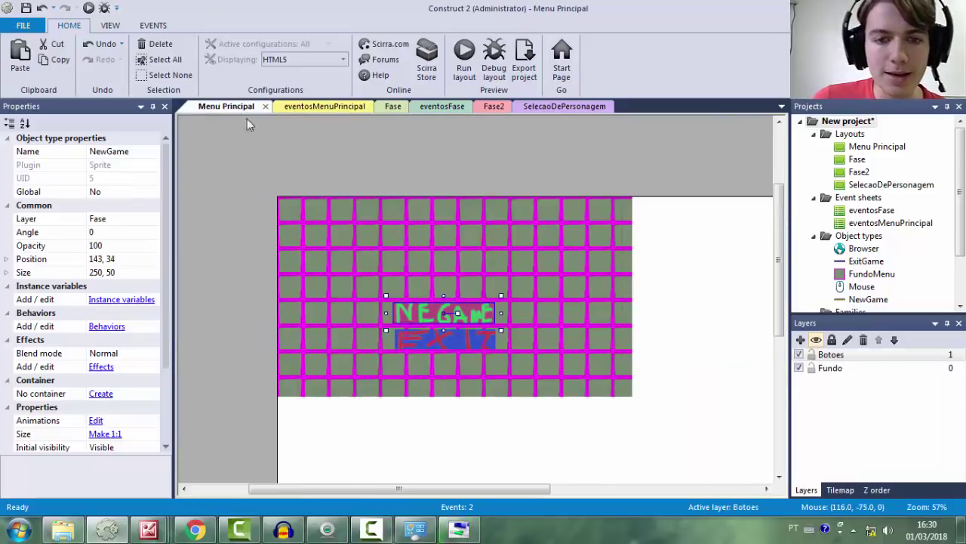
{"action": "left_click", "coordinate": [327, 158]}
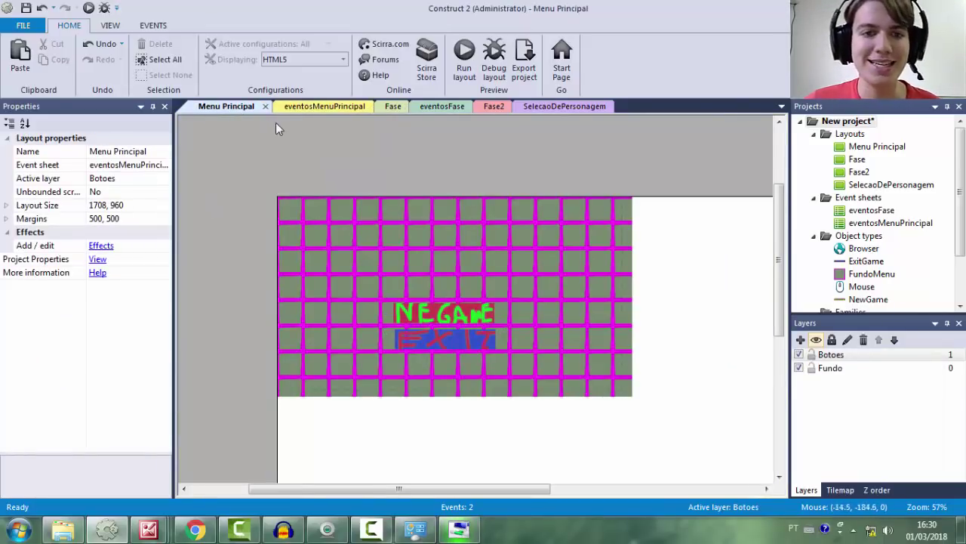
{"action": "left_click", "coordinate": [305, 107]}
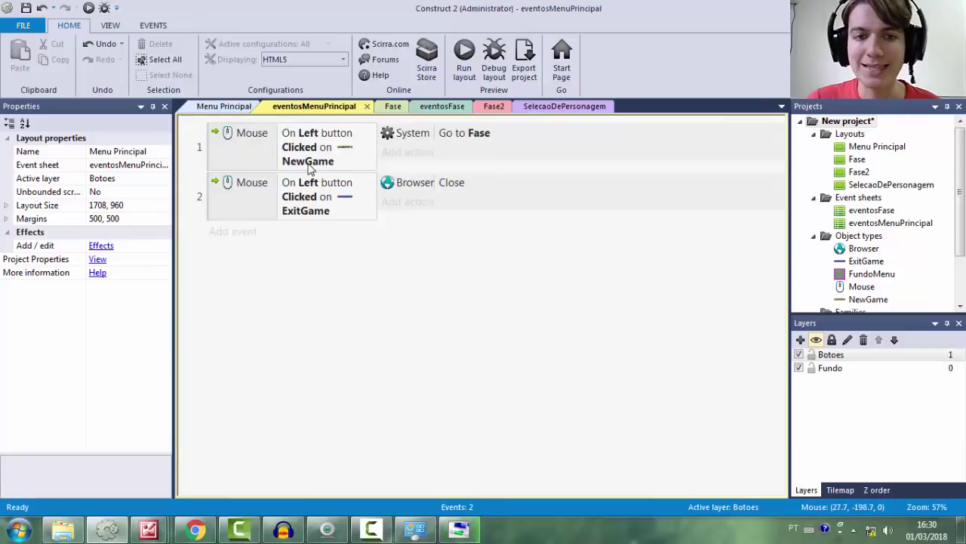
{"action": "left_click", "coordinate": [396, 107]}
{"action": "left_click", "coordinate": [425, 109]}
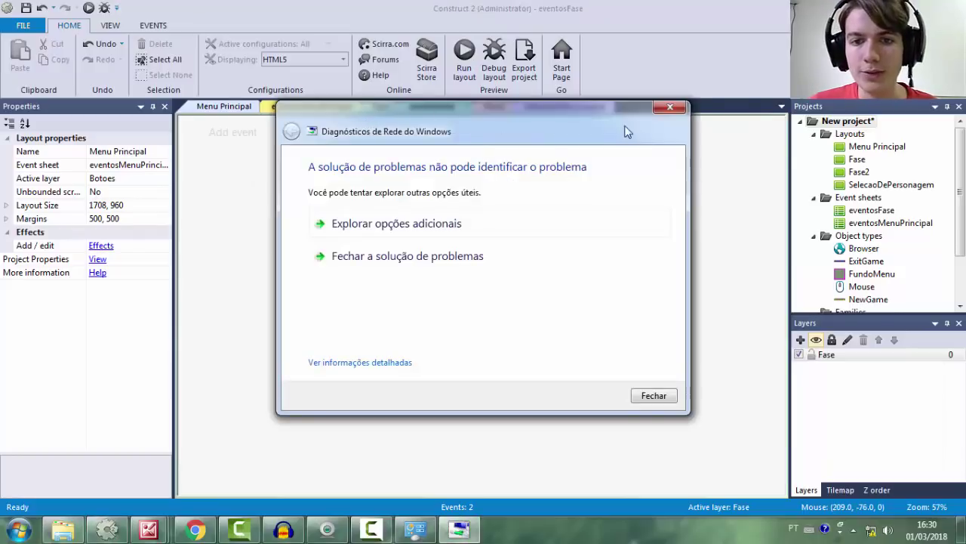
{"action": "left_click", "coordinate": [669, 107]}
{"action": "left_click", "coordinate": [381, 108]}
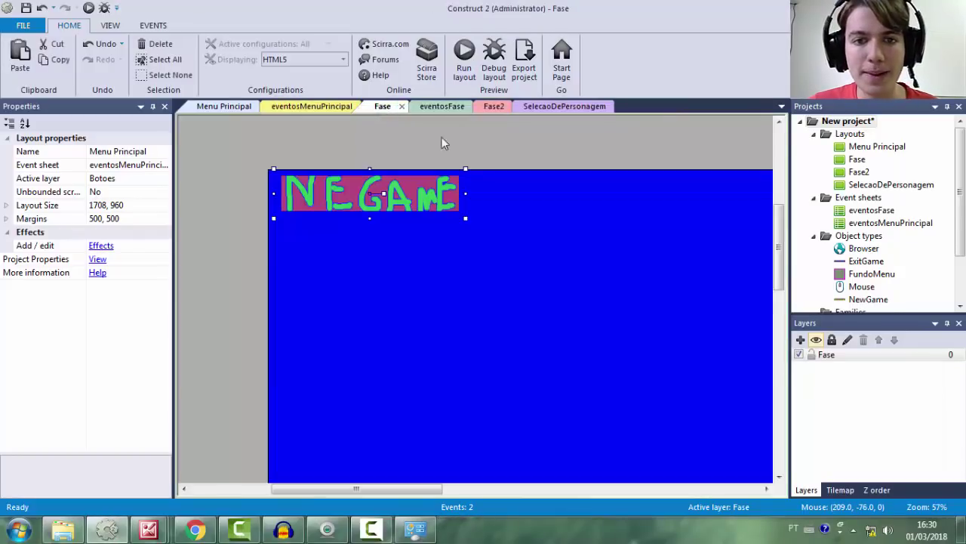
Preview the Fase layout with its NewGame button, close the preview and return to Construct 2
{"action": "left_click", "coordinate": [464, 57]}
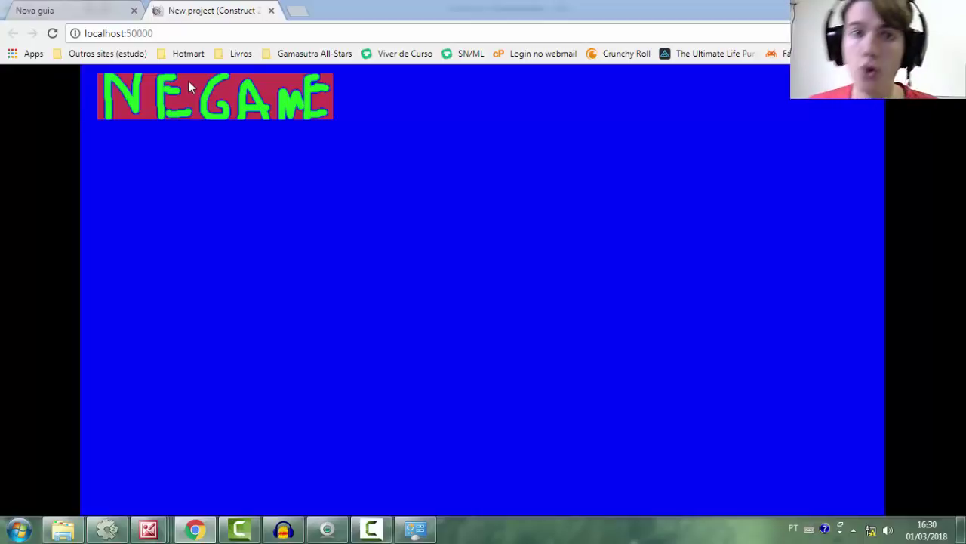
{"action": "left_click", "coordinate": [271, 10]}
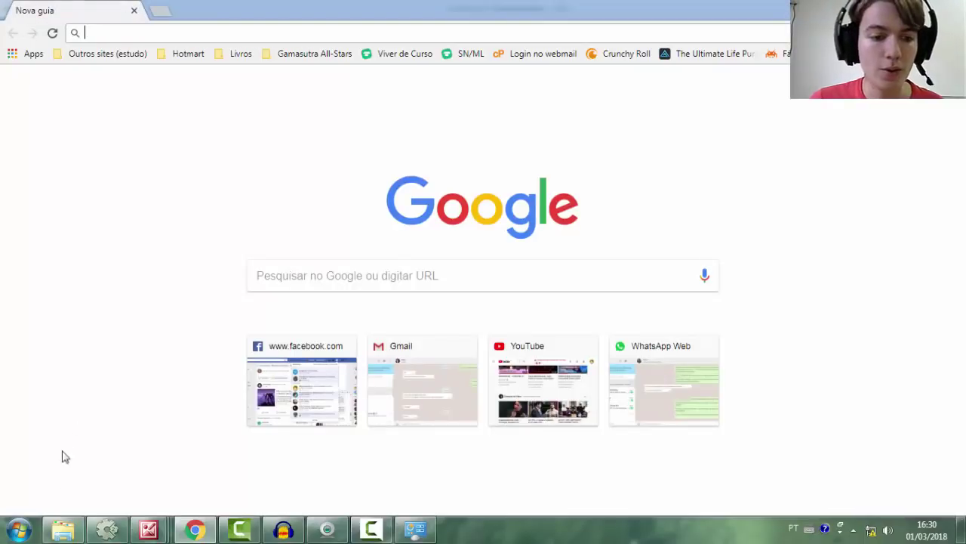
{"action": "left_click", "coordinate": [107, 528]}
Check the eventosFase event sheet and delete the NewGame button from the Fase layout
{"action": "left_click", "coordinate": [432, 107]}
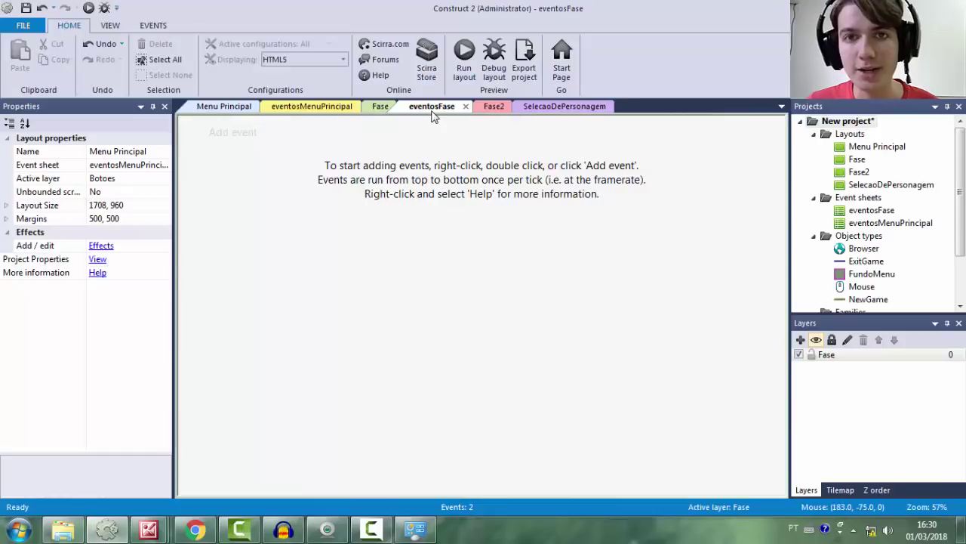
{"action": "left_click", "coordinate": [380, 106]}
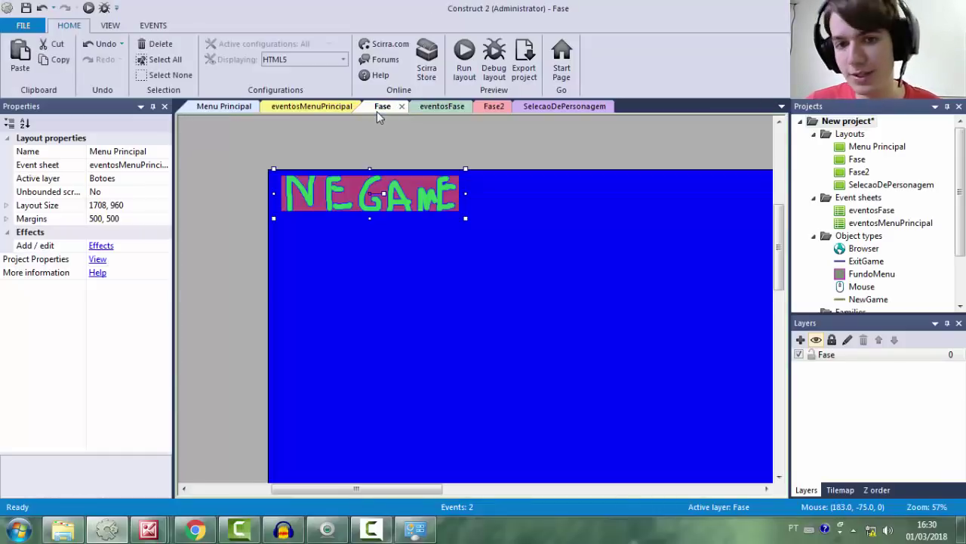
{"action": "left_click", "coordinate": [332, 193]}
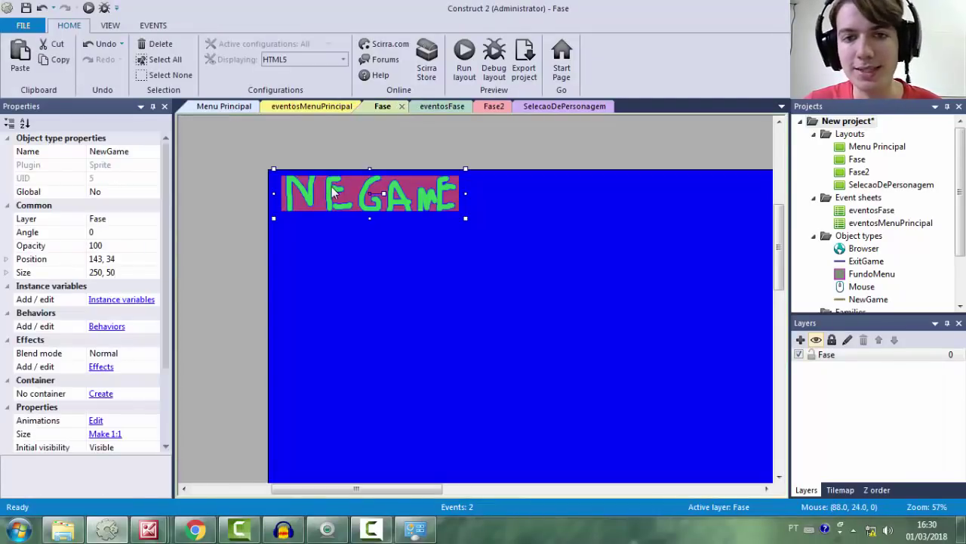
{"action": "key", "text": "Delete"}
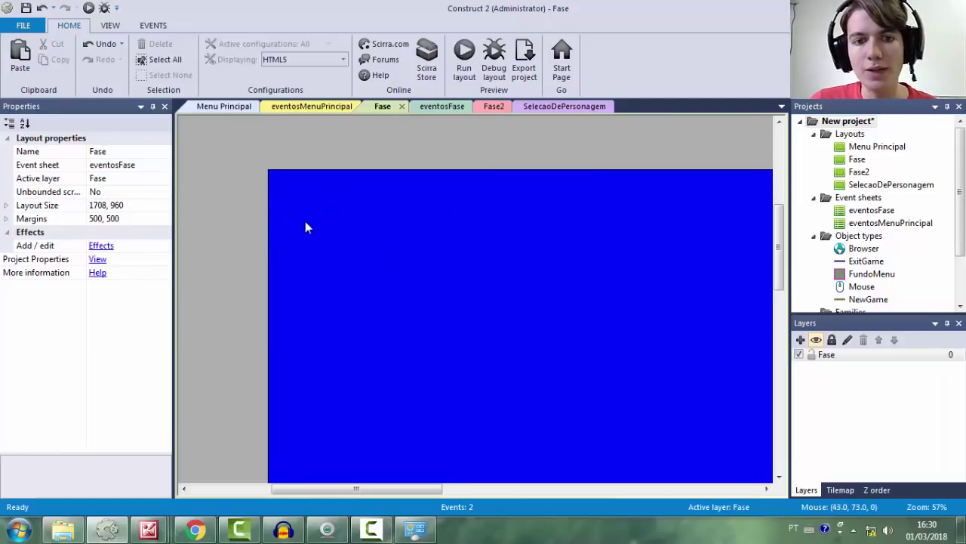
Start inserting a new object in the Fase layout, compare the Sprite, Tiled Background and Tilemap plugins, and choose Tilemap for naming
{"action": "double_click", "coordinate": [345, 204]}
{"action": "scroll", "coordinate": [498, 238], "scroll_direction": "down", "scroll_amount": 3}
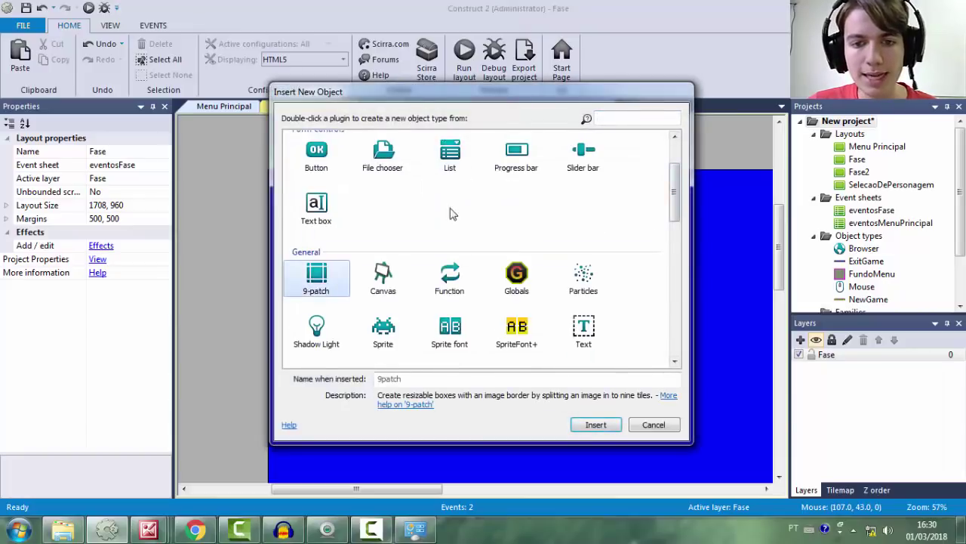
{"action": "scroll", "coordinate": [455, 218], "scroll_direction": "down", "scroll_amount": 1}
{"action": "left_click", "coordinate": [403, 248]}
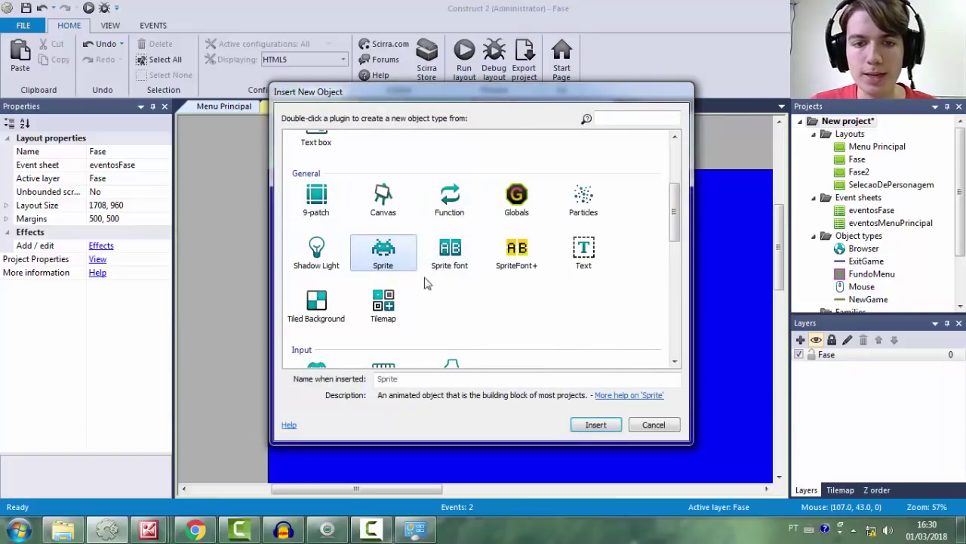
{"action": "left_click", "coordinate": [381, 311]}
{"action": "left_click", "coordinate": [386, 257]}
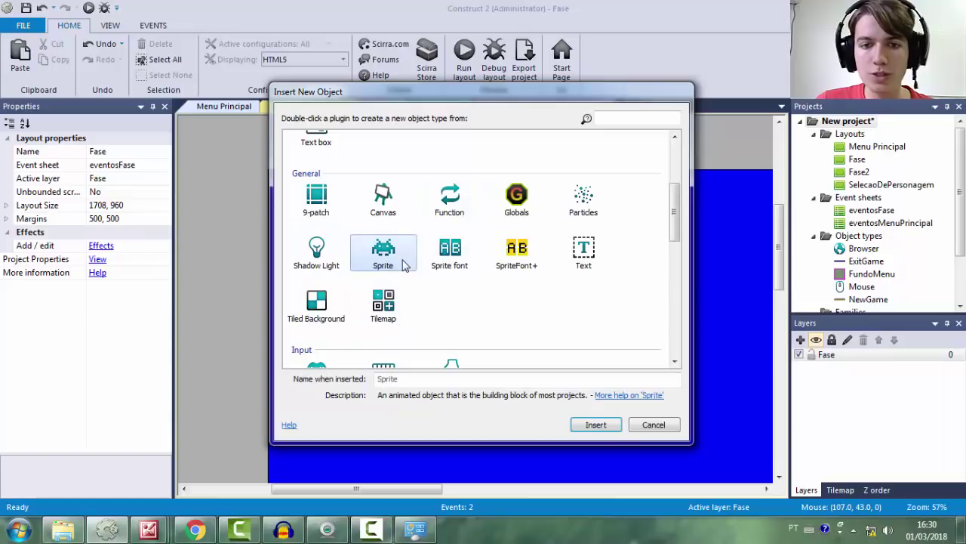
{"action": "left_click", "coordinate": [310, 315]}
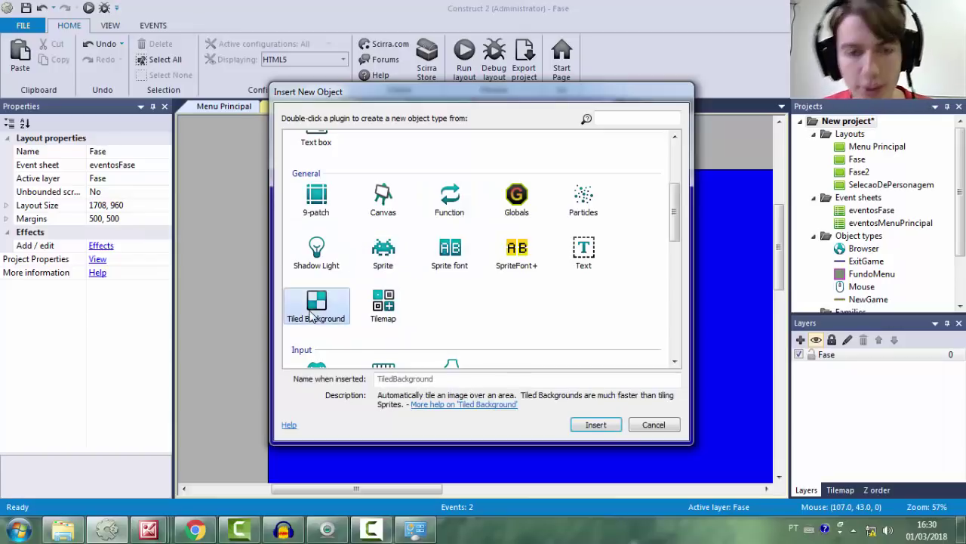
{"action": "left_click", "coordinate": [385, 256]}
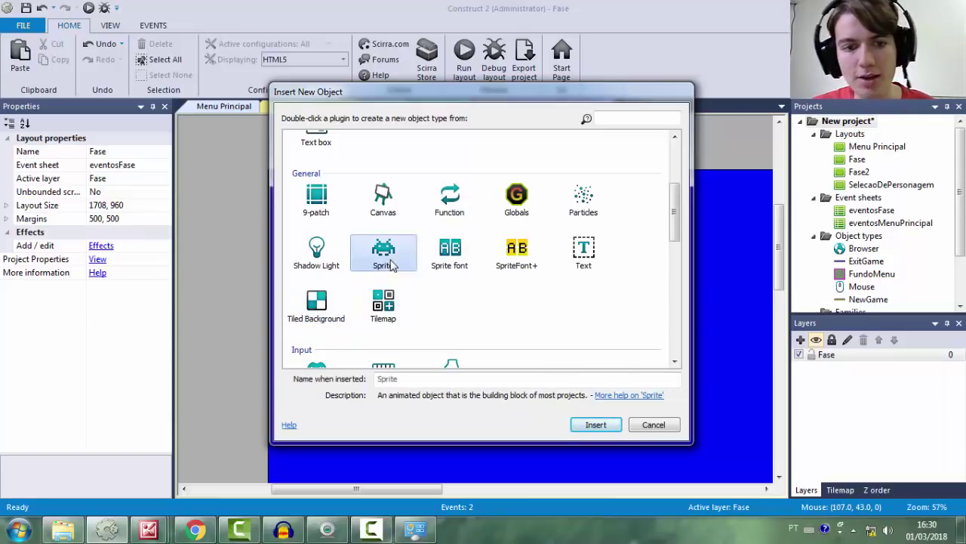
{"action": "left_click", "coordinate": [321, 312]}
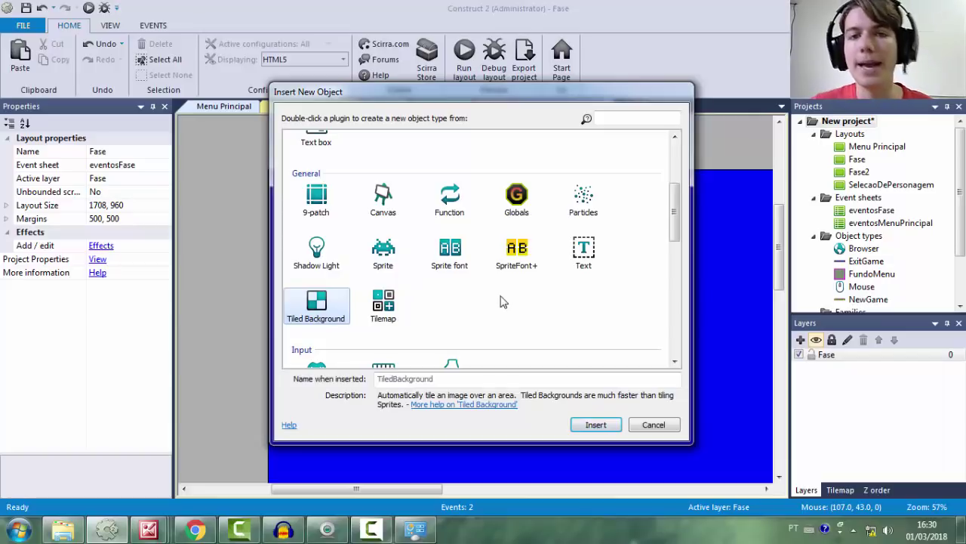
{"action": "left_click", "coordinate": [400, 306]}
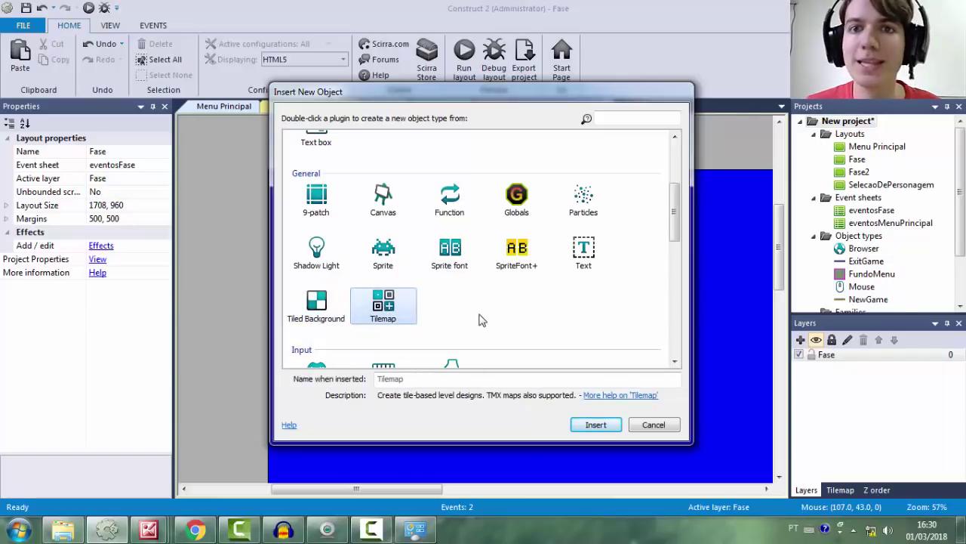
{"action": "left_click", "coordinate": [426, 378]}
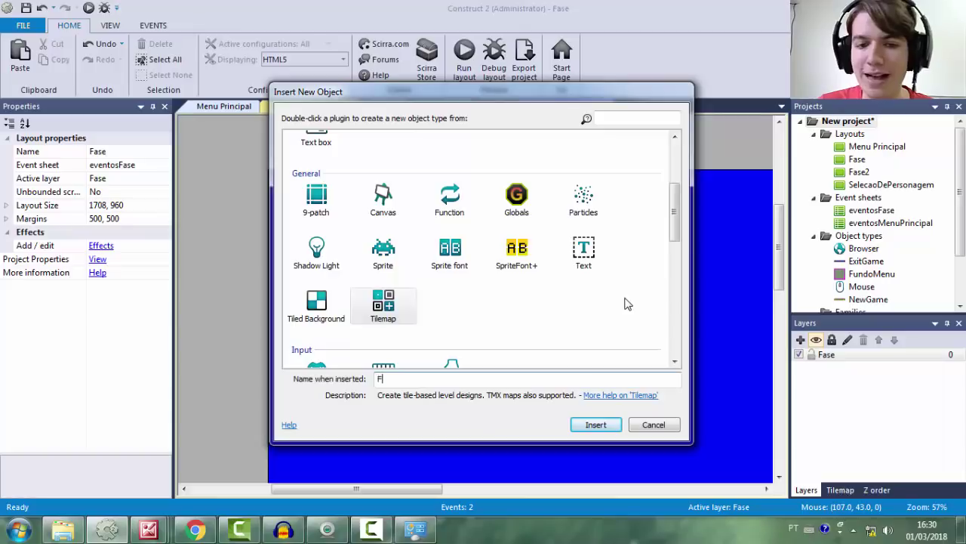
Insert a Tilemap object named Fase into the Fase layout
{"action": "key", "text": "Return"}
{"action": "left_click", "coordinate": [372, 220]}
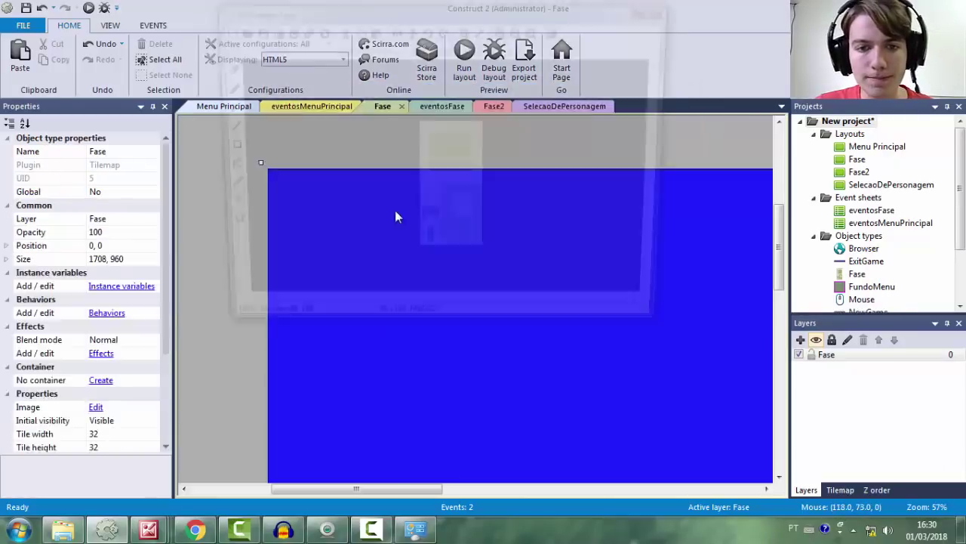
{"action": "left_click", "coordinate": [442, 132]}
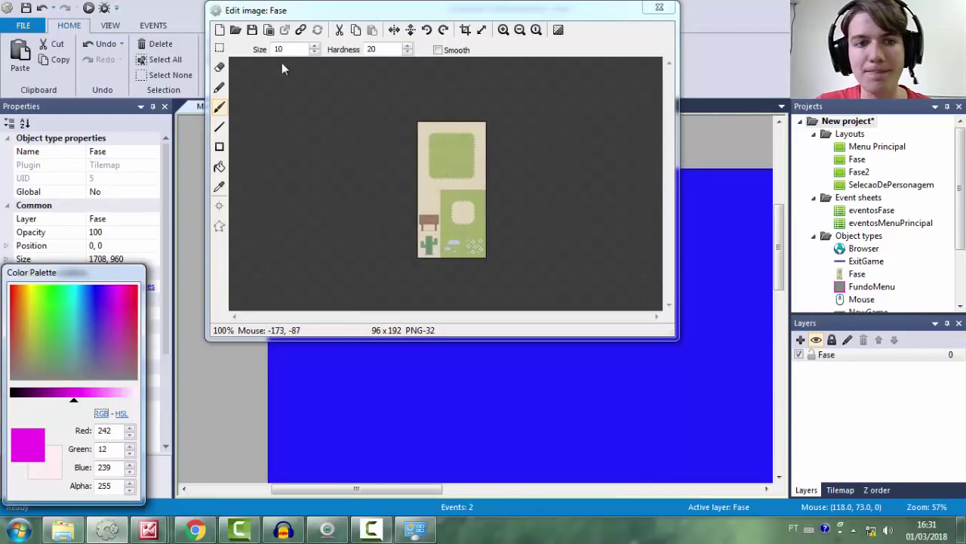
Resize the tilemap's image to 32 × 32 pixels and erase its default artwork
{"action": "left_click", "coordinate": [219, 49]}
{"action": "scroll", "coordinate": [414, 198], "scroll_direction": "up", "scroll_amount": 3}
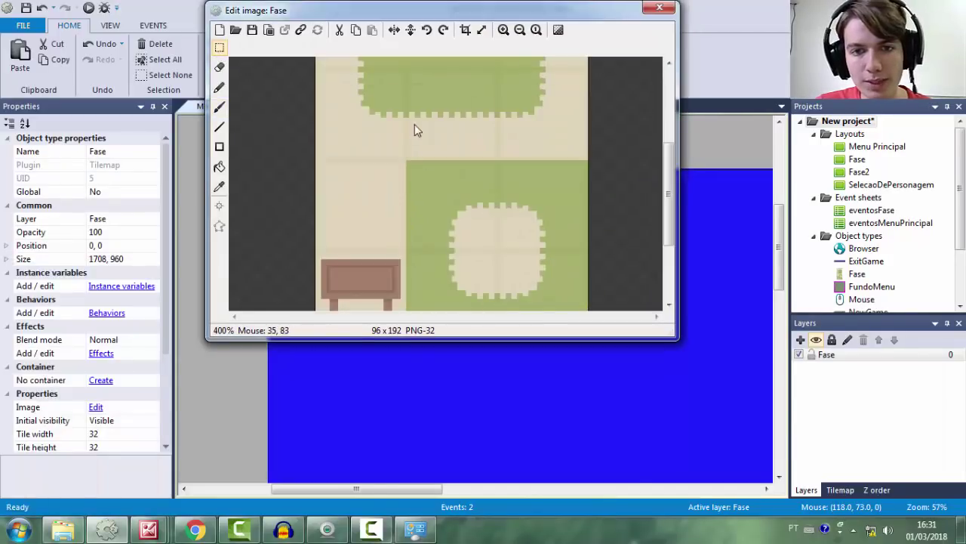
{"action": "scroll", "coordinate": [368, 154], "scroll_direction": "up", "scroll_amount": 2}
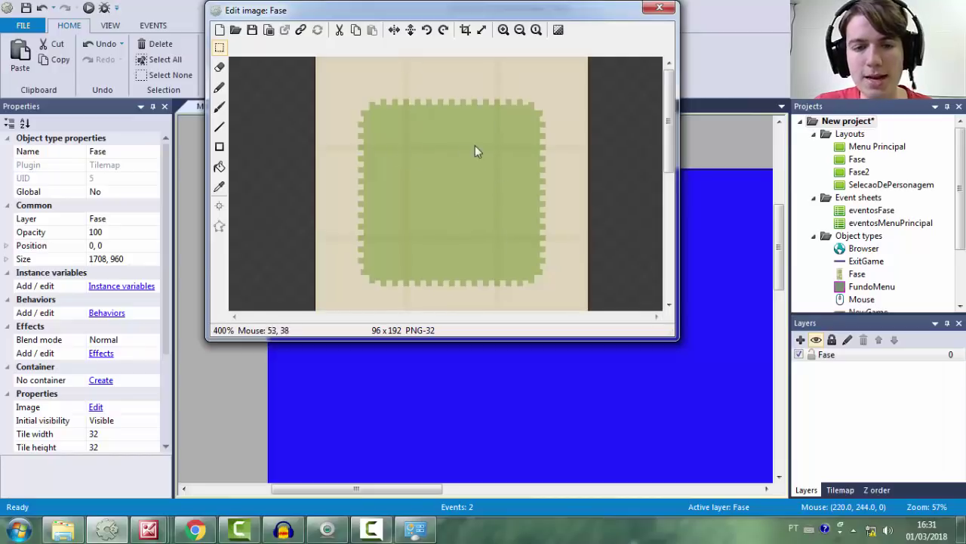
{"action": "left_click", "coordinate": [483, 31]}
{"action": "type", "text": "32"}
{"action": "key", "text": "Tab"}
{"action": "type", "text": "32"}
{"action": "key", "text": "Return"}
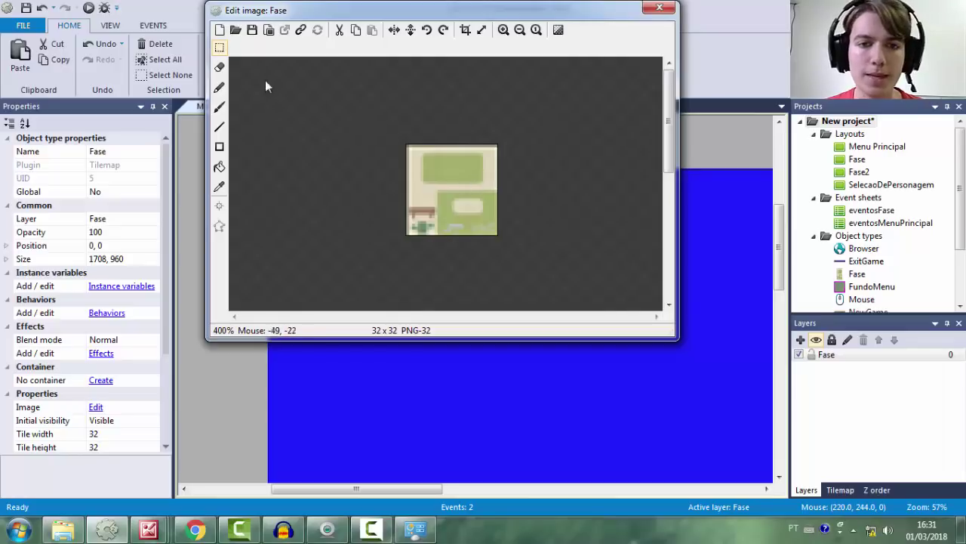
{"action": "left_click_drag", "start_coordinate": [362, 113], "coordinate": [548, 277]}
{"action": "key", "text": "Delete"}
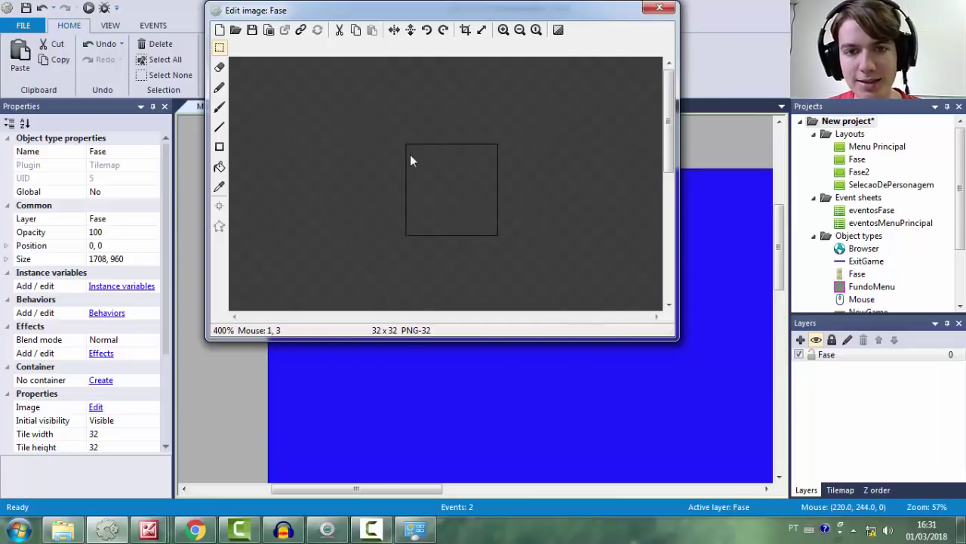
Fill the tileset image's top-left quarter with magenta and its top-right quarter with green (70, 228, 26) using the Rectangle tool
{"action": "left_click", "coordinate": [221, 148]}
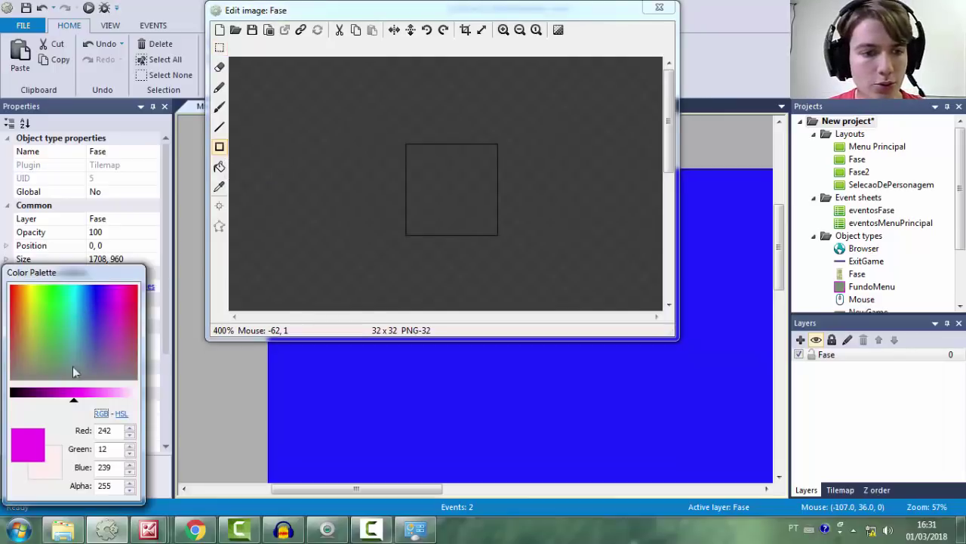
{"action": "left_click_drag", "start_coordinate": [407, 143], "coordinate": [424, 159]}
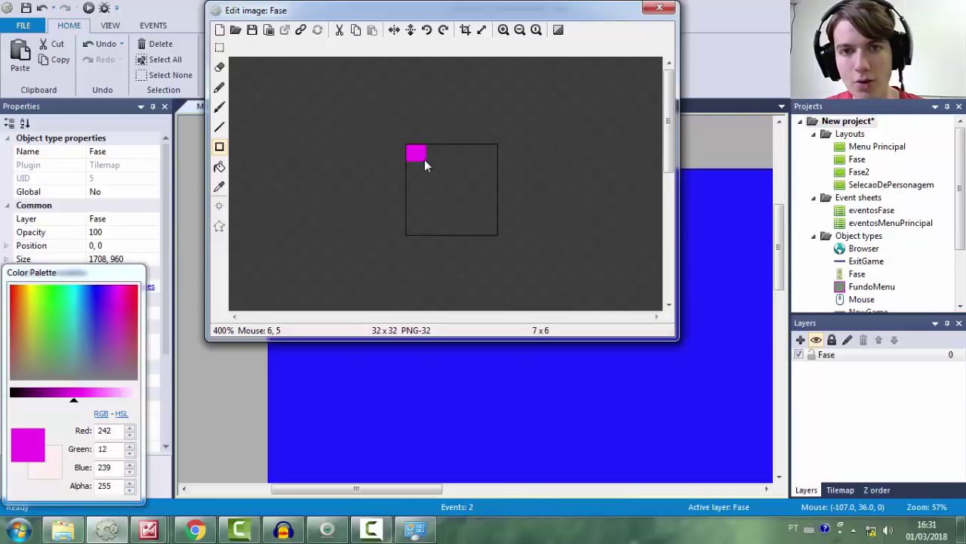
{"action": "mouse_move", "coordinate": [424, 159]}
{"action": "left_mouse_down"}
{"action": "mouse_move", "coordinate": [434, 155]}
{"action": "mouse_move", "coordinate": [421, 157]}
{"action": "mouse_move", "coordinate": [450, 189]}
{"action": "left_mouse_up"}
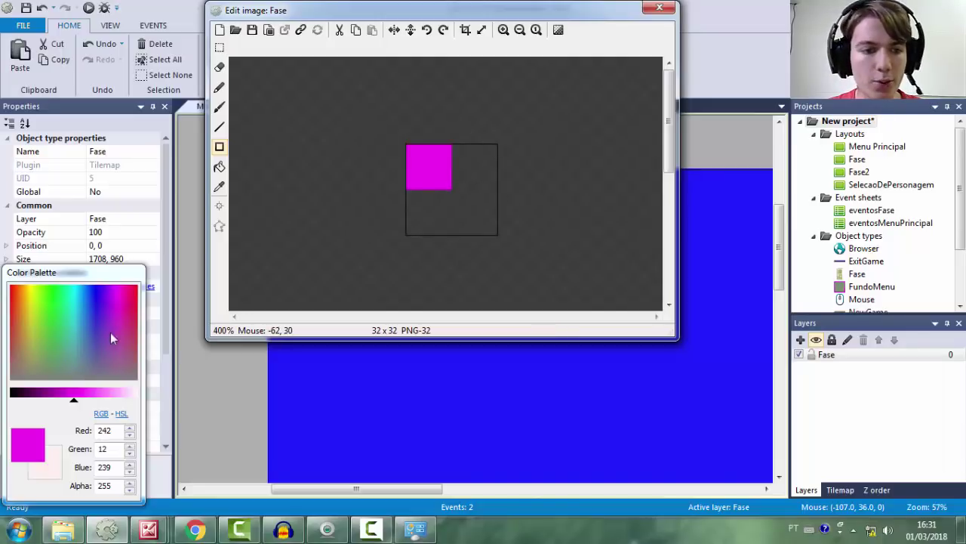
{"action": "left_click", "coordinate": [47, 303]}
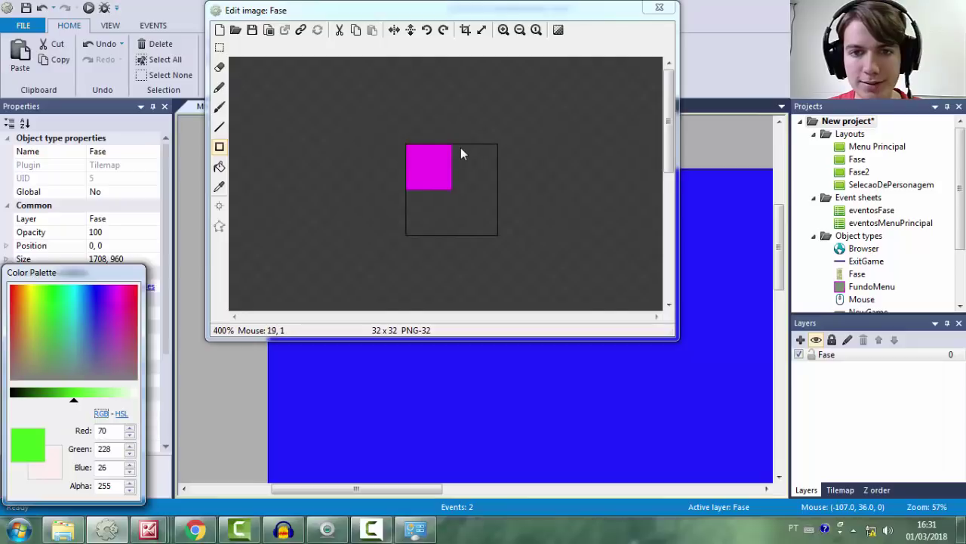
{"action": "left_click_drag", "start_coordinate": [453, 145], "coordinate": [501, 192]}
Fill the tileset's bottom-left quarter with red (240, 29, 14) and bottom-right quarter with yellow (211, 221, 33), and close the image editor
{"action": "left_click_drag", "start_coordinate": [36, 307], "coordinate": [2, 283]}
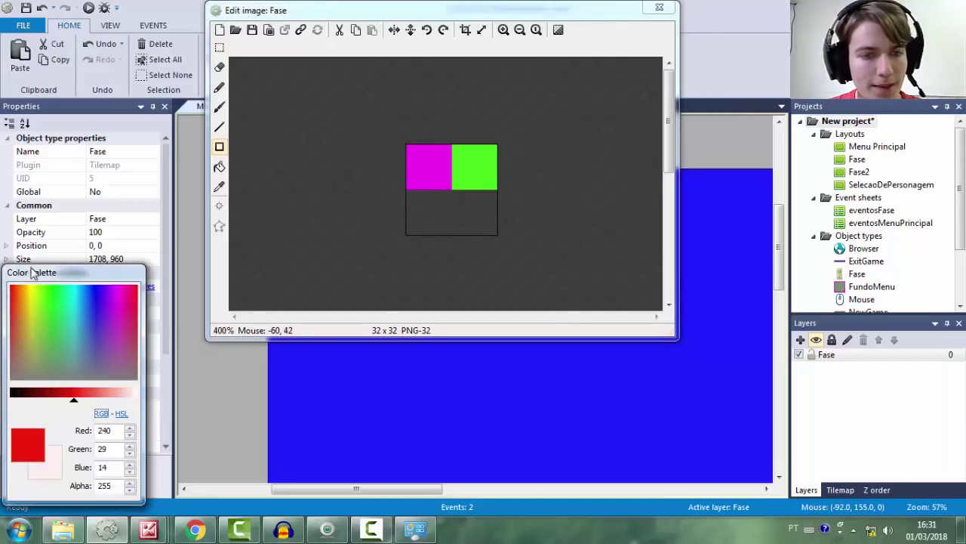
{"action": "left_click_drag", "start_coordinate": [450, 190], "coordinate": [407, 235]}
{"action": "left_click_drag", "start_coordinate": [449, 193], "coordinate": [451, 236]}
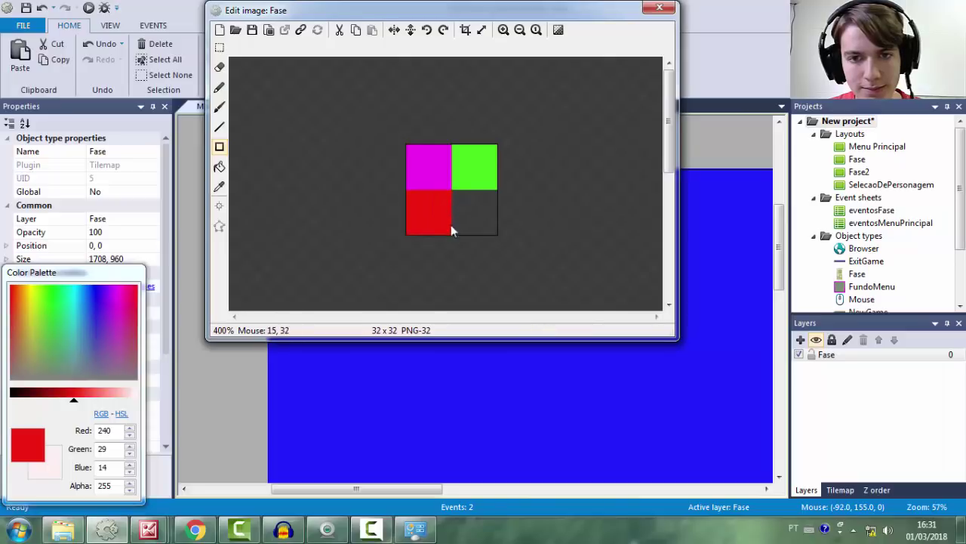
{"action": "left_click_drag", "start_coordinate": [113, 306], "coordinate": [34, 309]}
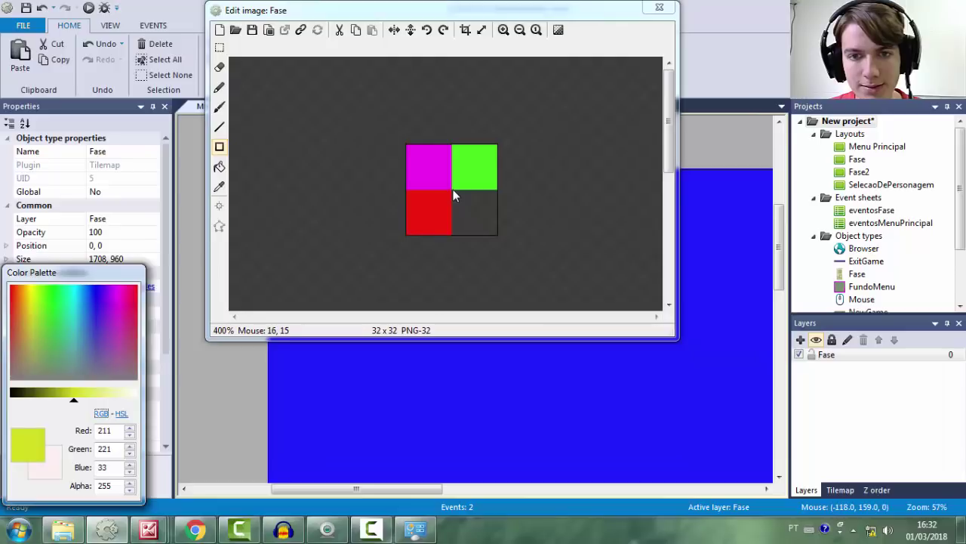
{"action": "left_click_drag", "start_coordinate": [453, 193], "coordinate": [496, 235]}
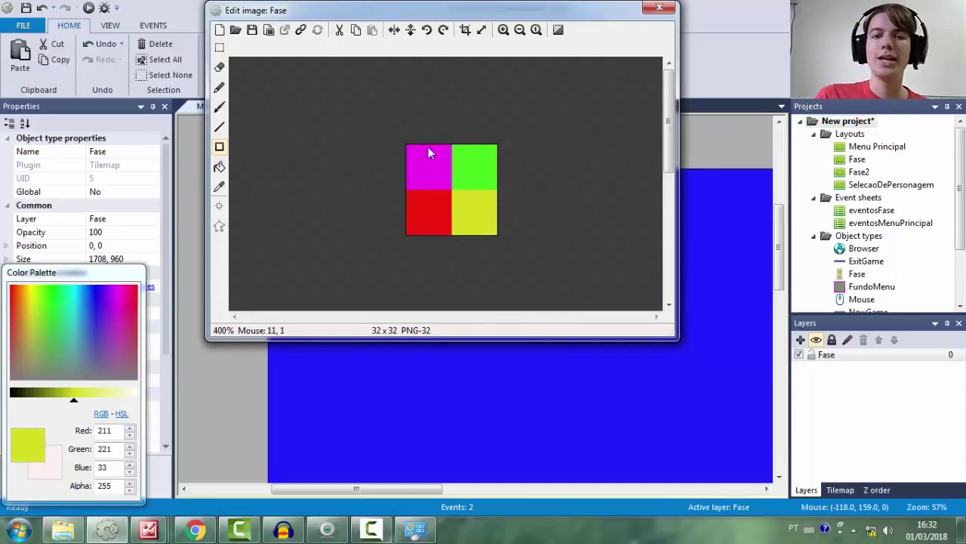
{"action": "left_click", "coordinate": [658, 8]}
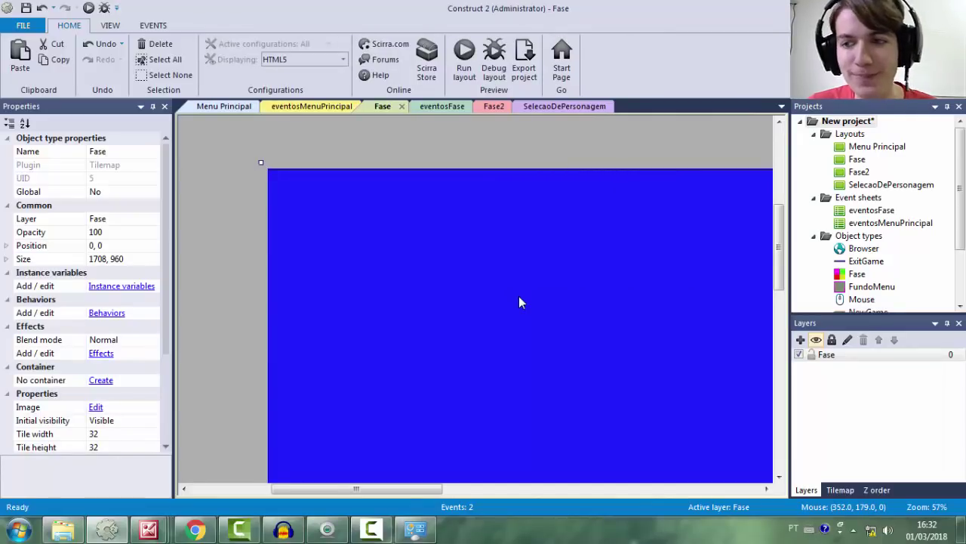
Examine the Fase tilemap's tile width and tile height properties
{"action": "left_click", "coordinate": [854, 274]}
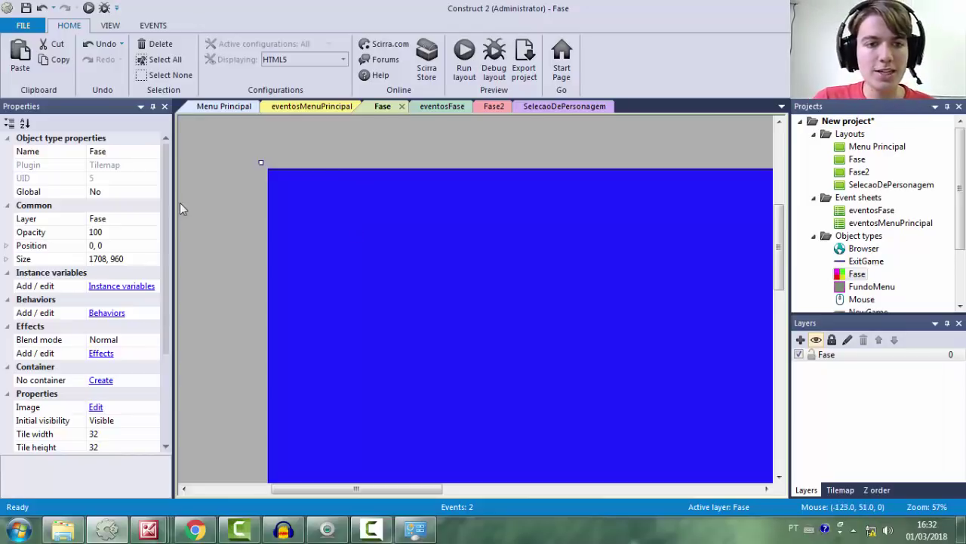
{"action": "scroll", "coordinate": [166, 183], "scroll_direction": "down", "scroll_amount": 3}
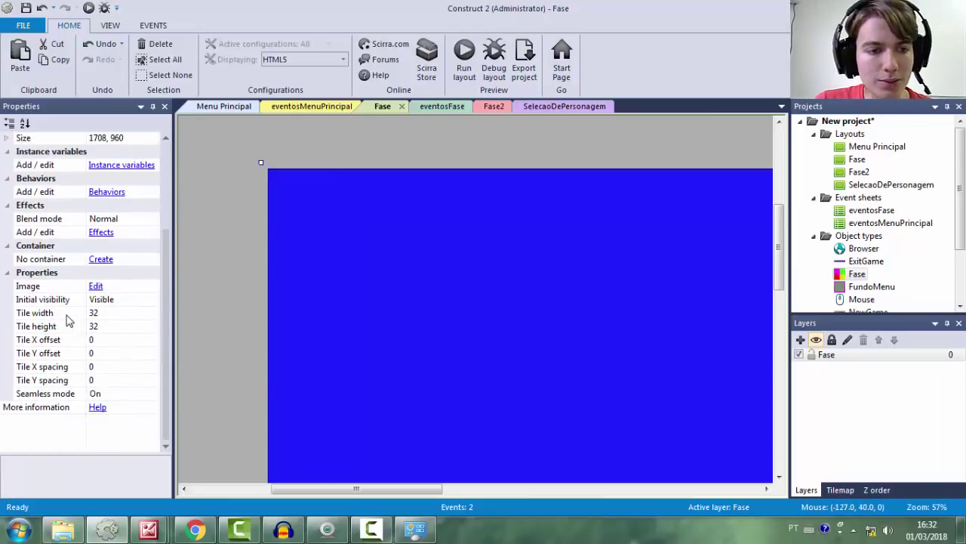
{"action": "left_click", "coordinate": [42, 324]}
{"action": "left_click", "coordinate": [52, 313]}
{"action": "left_click", "coordinate": [54, 326]}
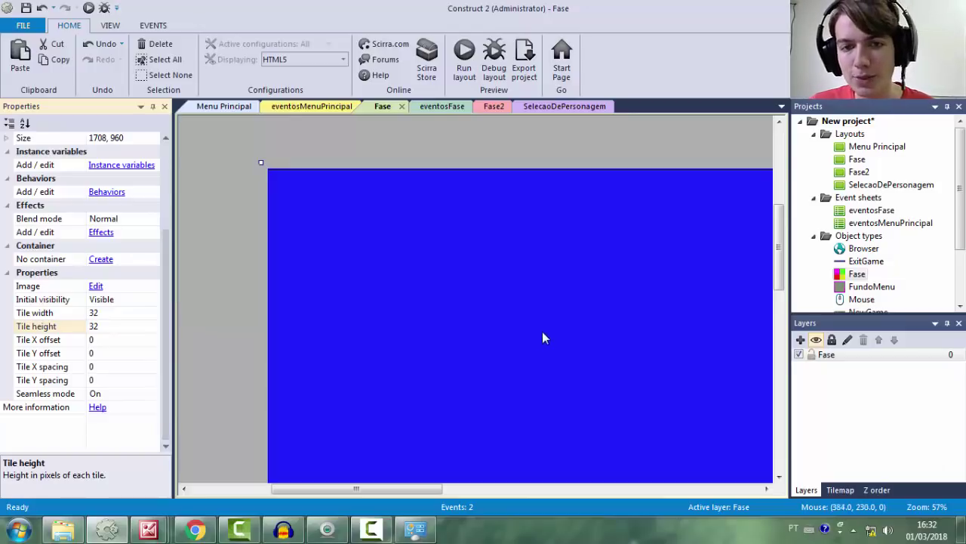
Try painting a block of the full four-colour tile onto the layout and undo it
{"action": "left_click", "coordinate": [850, 490]}
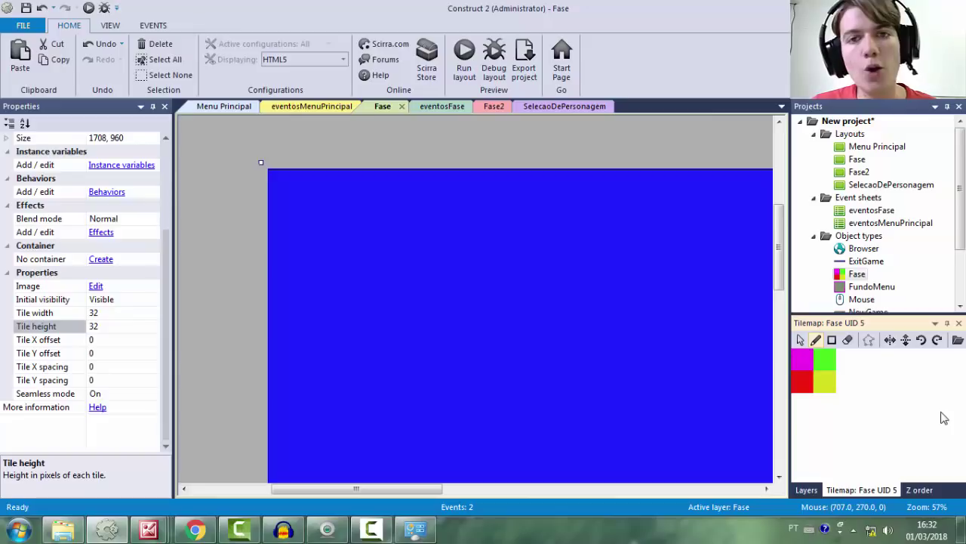
{"action": "left_click_drag", "start_coordinate": [830, 385], "coordinate": [801, 355]}
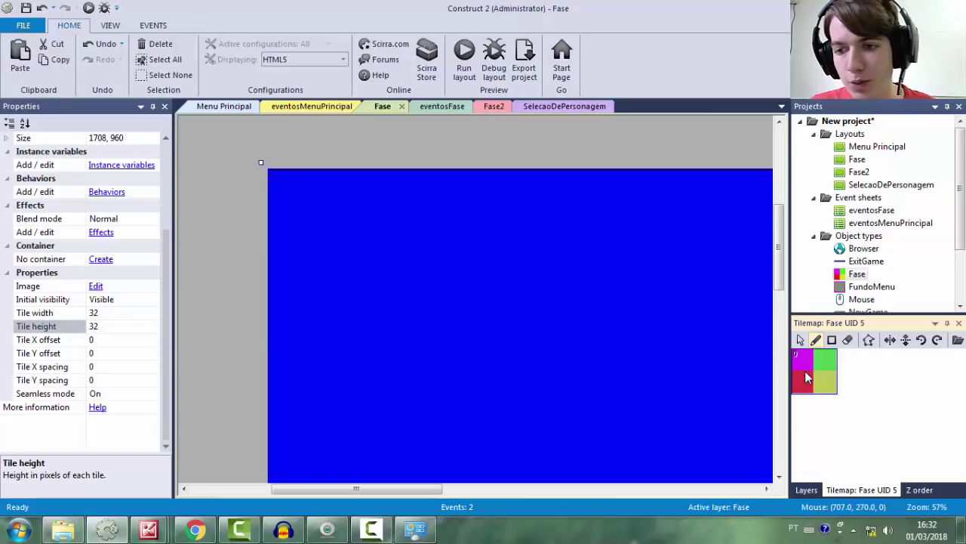
{"action": "mouse_move", "coordinate": [321, 246]}
{"action": "left_mouse_down"}
{"action": "mouse_move", "coordinate": [405, 248]}
{"action": "mouse_move", "coordinate": [442, 281]}
{"action": "mouse_move", "coordinate": [392, 328]}
{"action": "mouse_move", "coordinate": [325, 331]}
{"action": "mouse_move", "coordinate": [326, 268]}
{"action": "mouse_move", "coordinate": [376, 265]}
{"action": "mouse_move", "coordinate": [415, 287]}
{"action": "mouse_move", "coordinate": [348, 301]}
{"action": "left_mouse_up"}
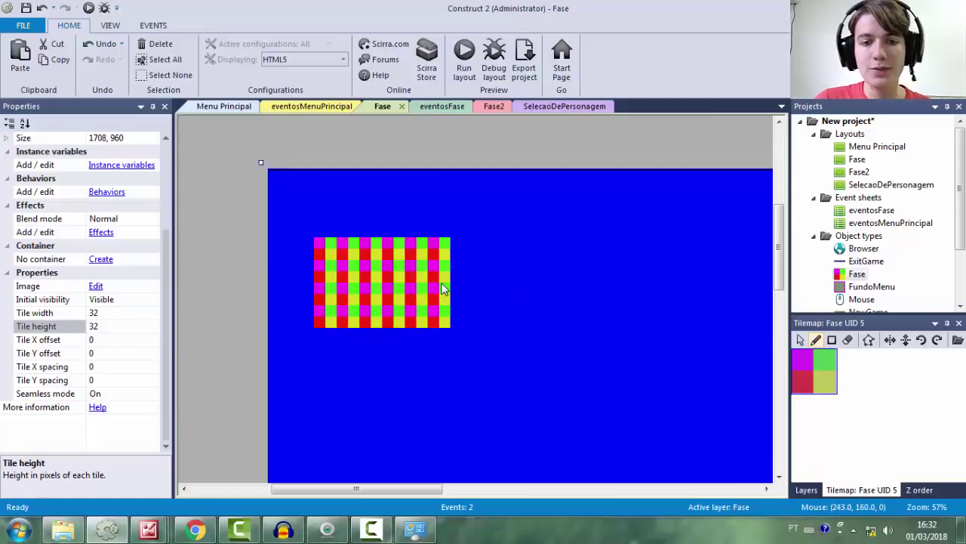
{"action": "key", "text": "ctrl+z"}
Set the Fase tilemap's tile width and tile height to 16 pixels
{"action": "left_click", "coordinate": [858, 274]}
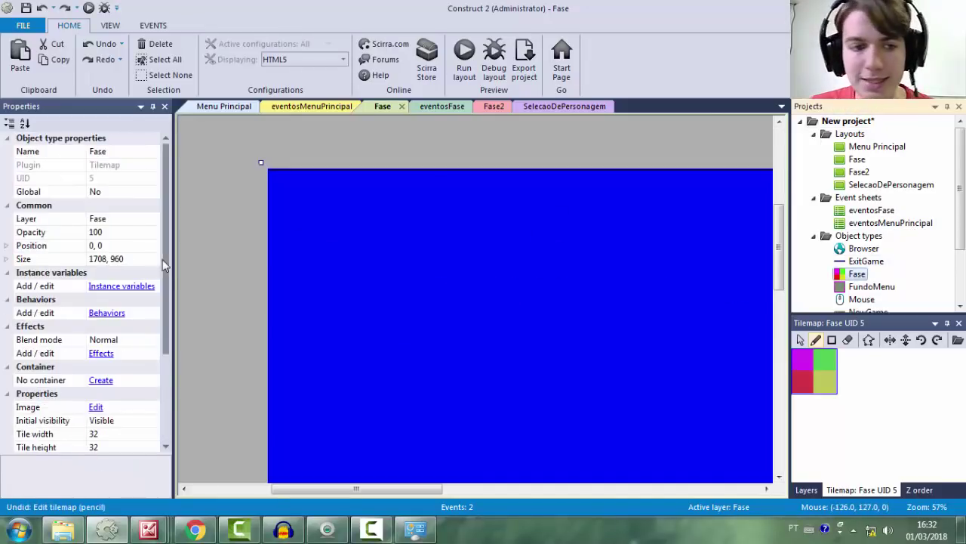
{"action": "scroll", "coordinate": [151, 264], "scroll_direction": "down", "scroll_amount": 3}
{"action": "left_click", "coordinate": [94, 340]}
{"action": "left_click", "coordinate": [110, 329]}
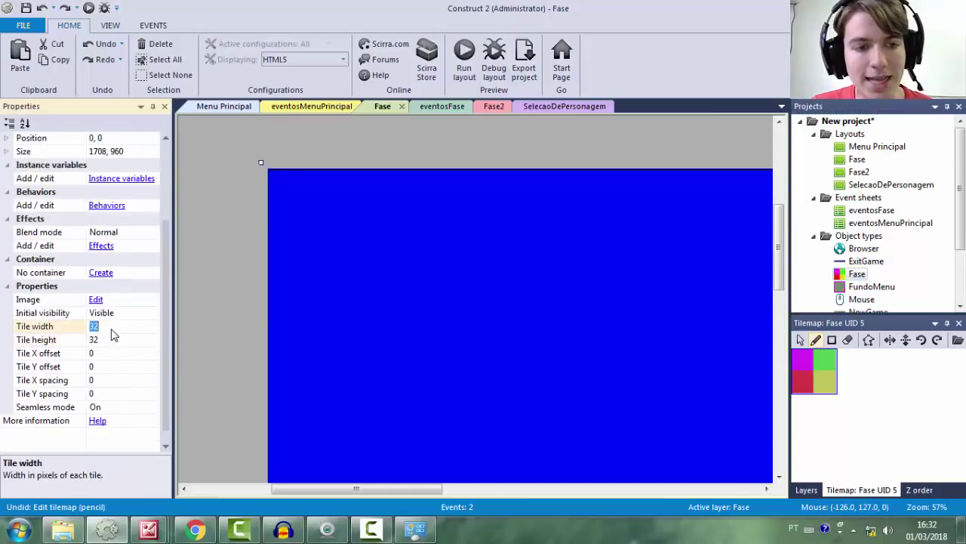
{"action": "type", "text": "16"}
{"action": "key", "text": "Tab"}
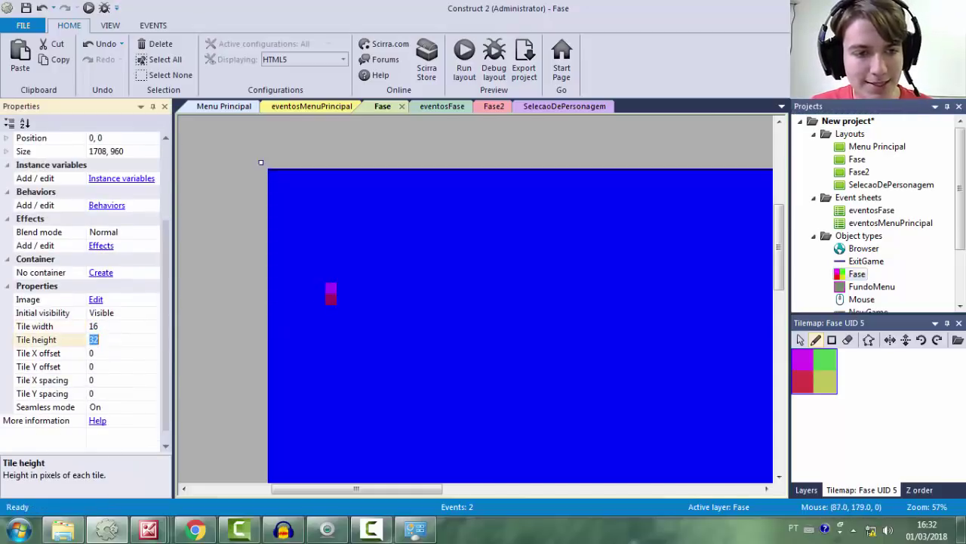
{"action": "key", "text": "Return"}
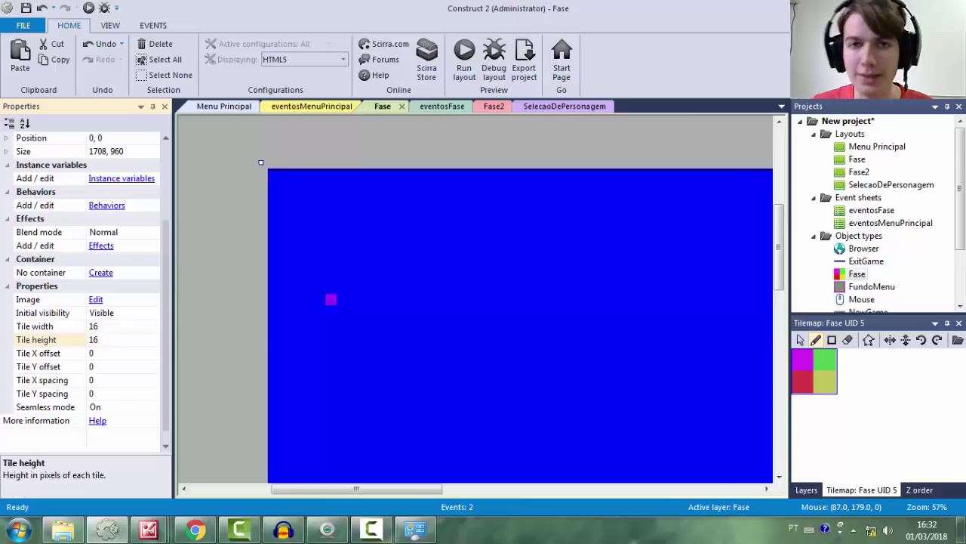
Paint one horizontal row of tiles near the layout's upper left with consecutive green, magenta, red and yellow sections
{"action": "left_click", "coordinate": [825, 361]}
{"action": "mouse_move", "coordinate": [330, 243]}
{"action": "left_mouse_down"}
{"action": "mouse_move", "coordinate": [494, 248]}
{"action": "mouse_move", "coordinate": [453, 243]}
{"action": "left_mouse_up"}
{"action": "left_click", "coordinate": [803, 361]}
{"action": "left_click", "coordinate": [388, 244]}
{"action": "left_click", "coordinate": [810, 387]}
{"action": "left_click", "coordinate": [838, 387]}
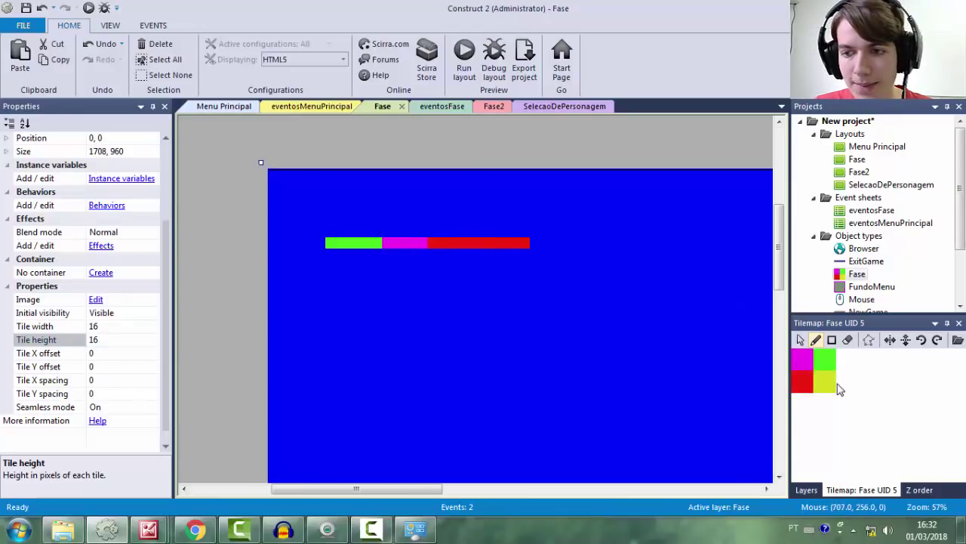
{"action": "mouse_move", "coordinate": [546, 242]}
{"action": "left_mouse_down"}
{"action": "mouse_move", "coordinate": [598, 244]}
{"action": "mouse_move", "coordinate": [578, 260]}
{"action": "left_mouse_up"}
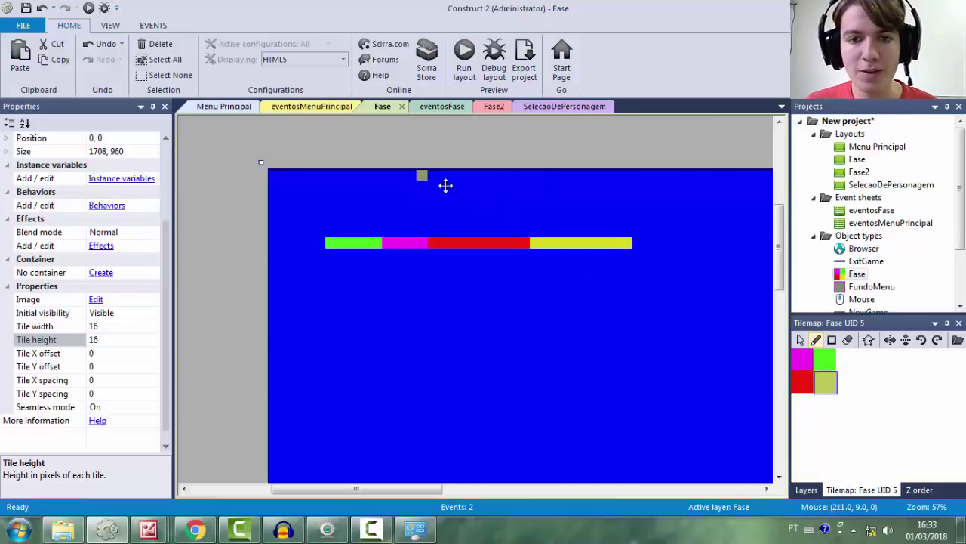
Paint red tiles freehand below the row's red section and complete them into a solid block with a rectangle fill
{"action": "scroll", "coordinate": [436, 182], "scroll_direction": "up", "scroll_amount": 6, "text": "ctrl"}
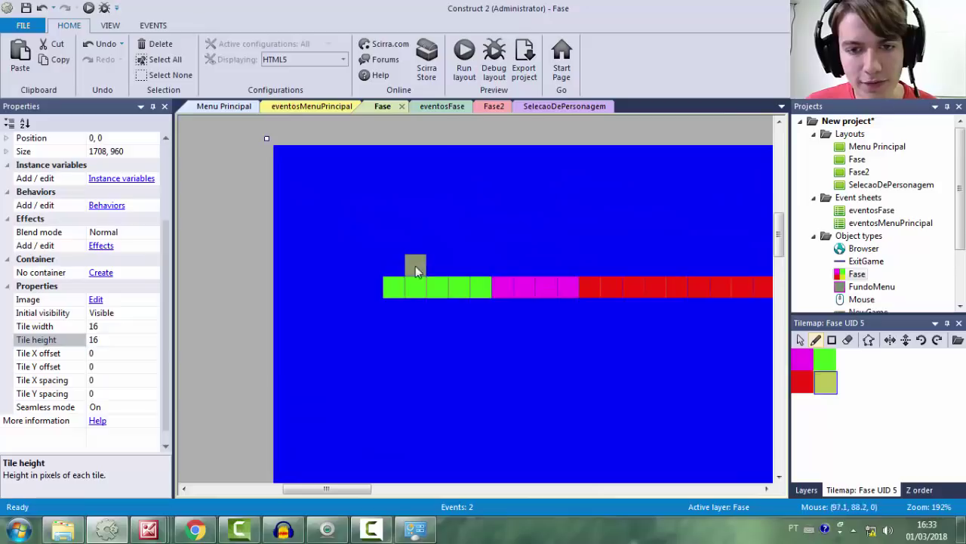
{"action": "mouse_move", "coordinate": [664, 249]}
{"action": "middle_mouse_down"}
{"action": "mouse_move", "coordinate": [491, 120]}
{"action": "mouse_move", "coordinate": [461, 133]}
{"action": "mouse_move", "coordinate": [509, 204]}
{"action": "middle_mouse_up"}
{"action": "left_click", "coordinate": [808, 386]}
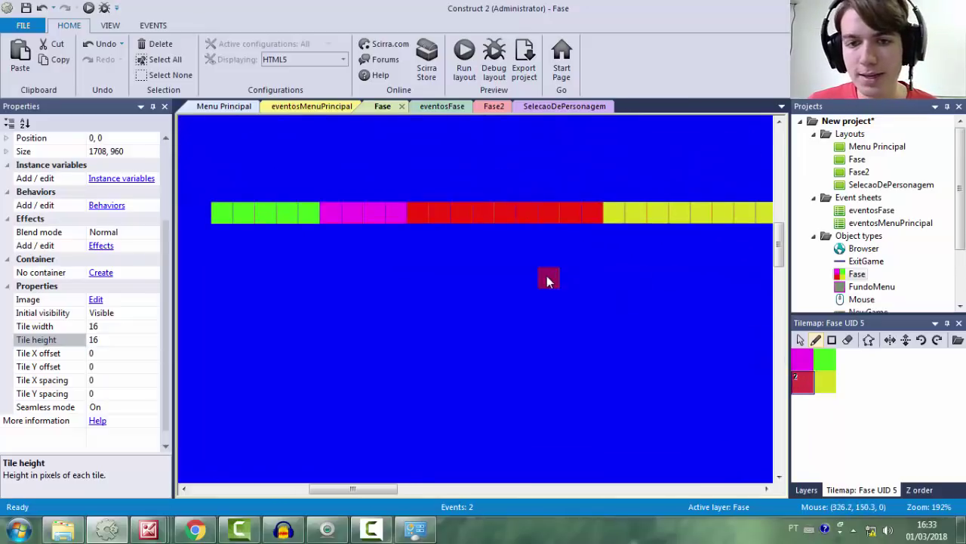
{"action": "middle_click_drag", "start_coordinate": [548, 281], "coordinate": [466, 219]}
{"action": "mouse_move", "coordinate": [347, 170]}
{"action": "left_mouse_down"}
{"action": "mouse_move", "coordinate": [415, 308]}
{"action": "mouse_move", "coordinate": [355, 217]}
{"action": "mouse_move", "coordinate": [376, 301]}
{"action": "mouse_move", "coordinate": [490, 283]}
{"action": "mouse_move", "coordinate": [472, 306]}
{"action": "left_mouse_up"}
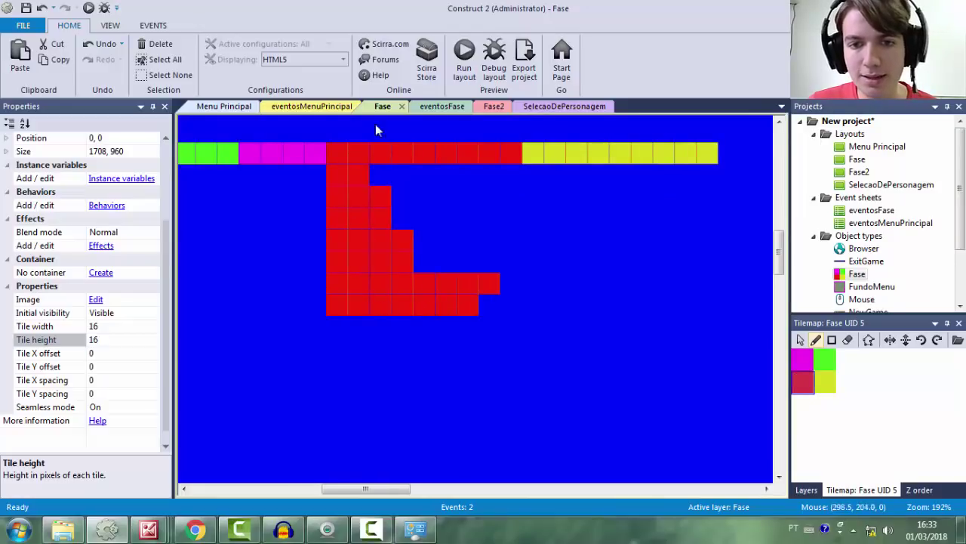
{"action": "left_click", "coordinate": [831, 341]}
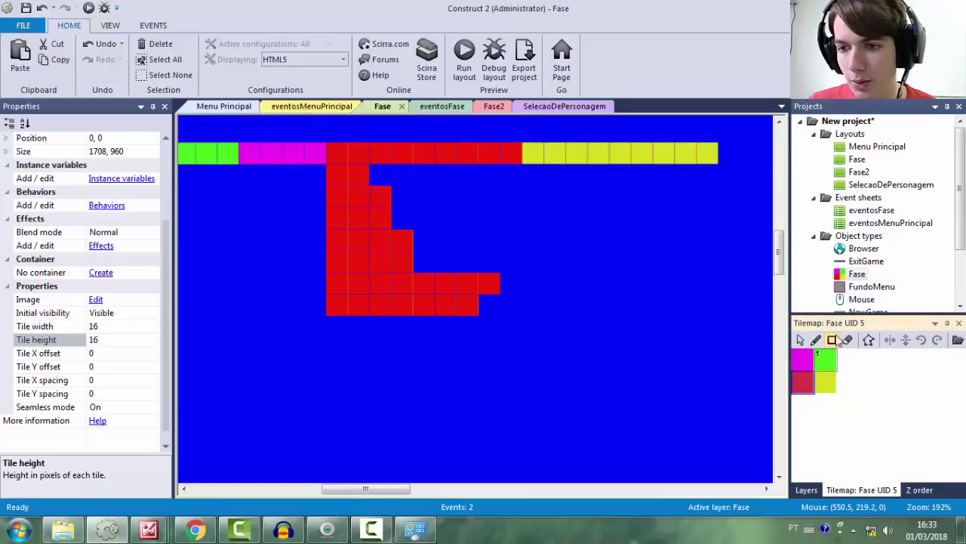
{"action": "left_click_drag", "start_coordinate": [377, 170], "coordinate": [517, 309]}
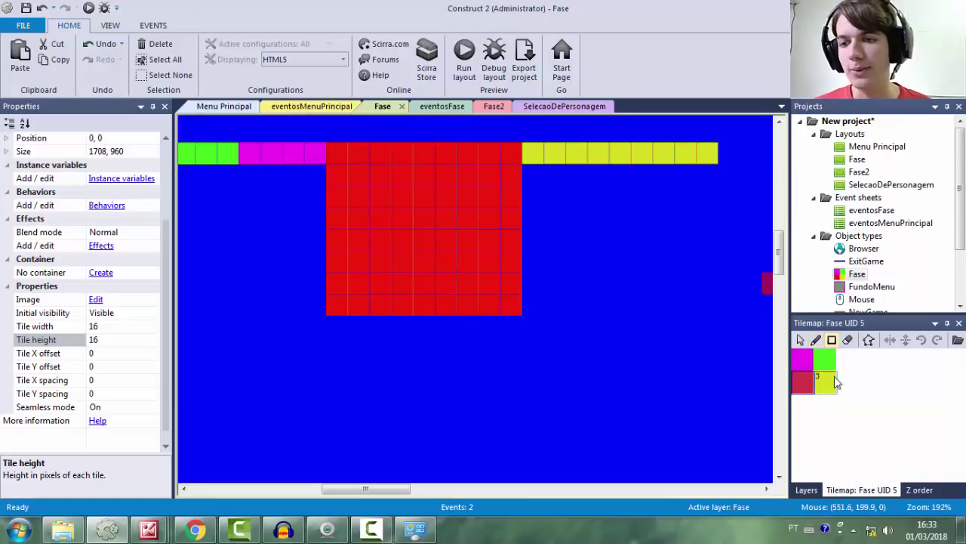
Try a freehand stroke of red tiles beside the red block and undo it
{"action": "left_click", "coordinate": [815, 341]}
{"action": "mouse_move", "coordinate": [533, 370]}
{"action": "left_mouse_down"}
{"action": "mouse_move", "coordinate": [605, 364]}
{"action": "mouse_move", "coordinate": [620, 349]}
{"action": "mouse_move", "coordinate": [643, 281]}
{"action": "left_mouse_up"}
{"action": "key", "text": "ctrl+z"}
Select the whole Fase tilemap and move it up and left to about -61, -43
{"action": "left_click", "coordinate": [801, 339]}
{"action": "left_click", "coordinate": [686, 259]}
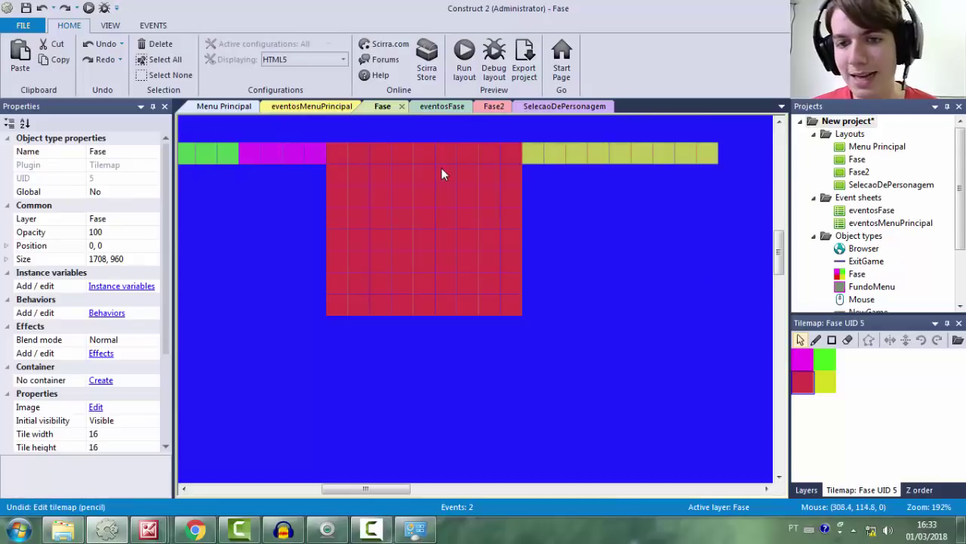
{"action": "scroll", "coordinate": [501, 244], "scroll_direction": "down", "scroll_amount": 5, "text": "ctrl"}
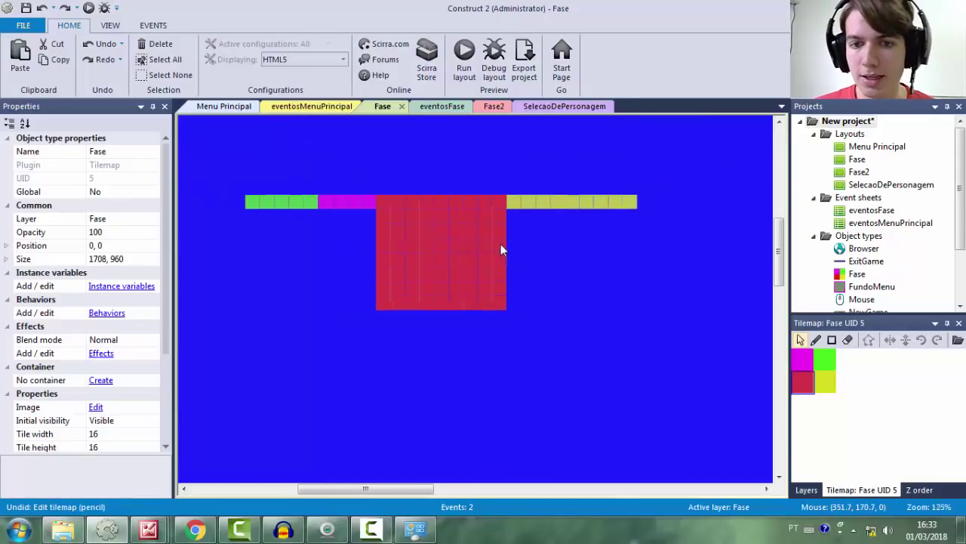
{"action": "left_click_drag", "start_coordinate": [529, 294], "coordinate": [501, 278]}
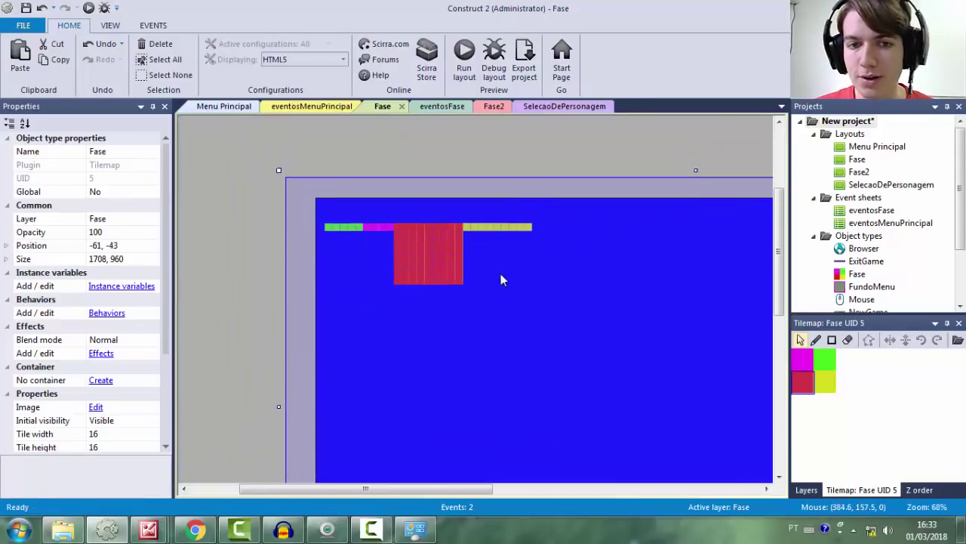
Undo the last move of the Fase tilemap
{"action": "key", "text": "ctrl+z"}
{"action": "key", "text": "ctrl+z"}
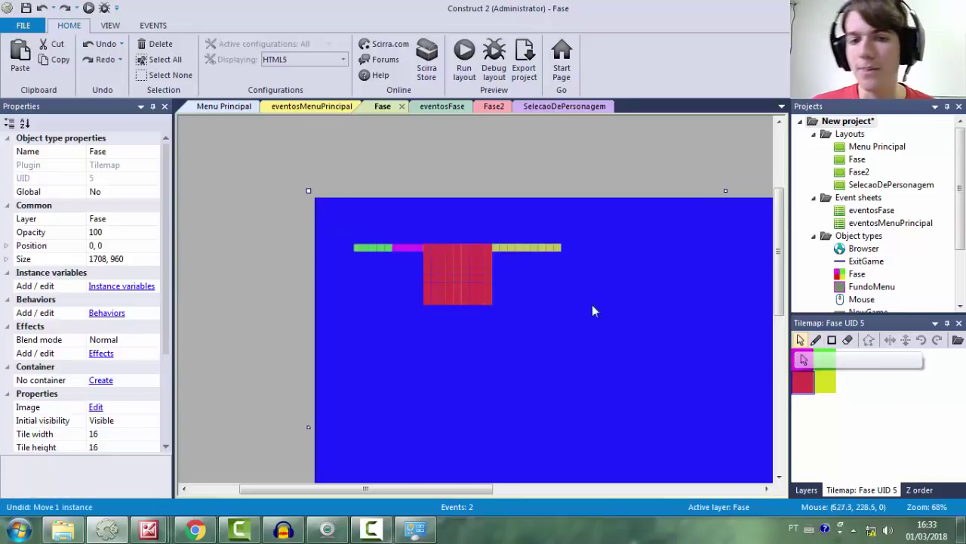
Try erasing three tiles at the lower-right corner of the red block and undo the erasure
{"action": "scroll", "coordinate": [534, 301], "scroll_direction": "up", "scroll_amount": 1, "text": "ctrl"}
{"action": "scroll", "coordinate": [534, 300], "scroll_direction": "up", "scroll_amount": 4, "text": "ctrl"}
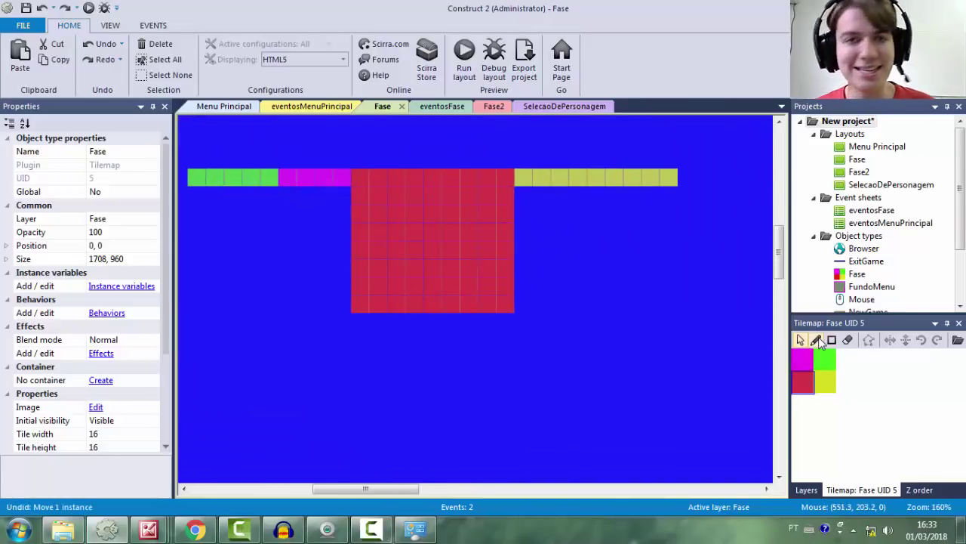
{"action": "left_click", "coordinate": [848, 340]}
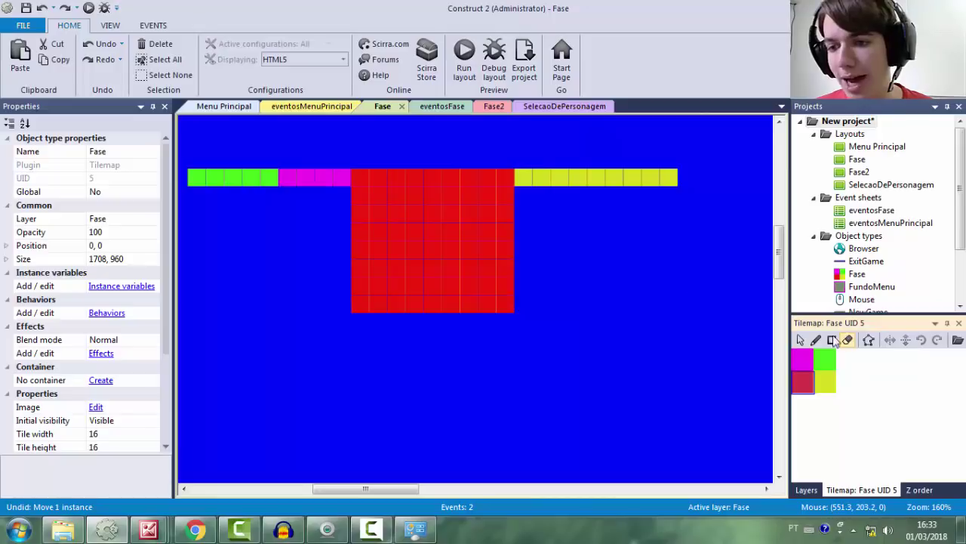
{"action": "left_click_drag", "start_coordinate": [510, 303], "coordinate": [469, 309]}
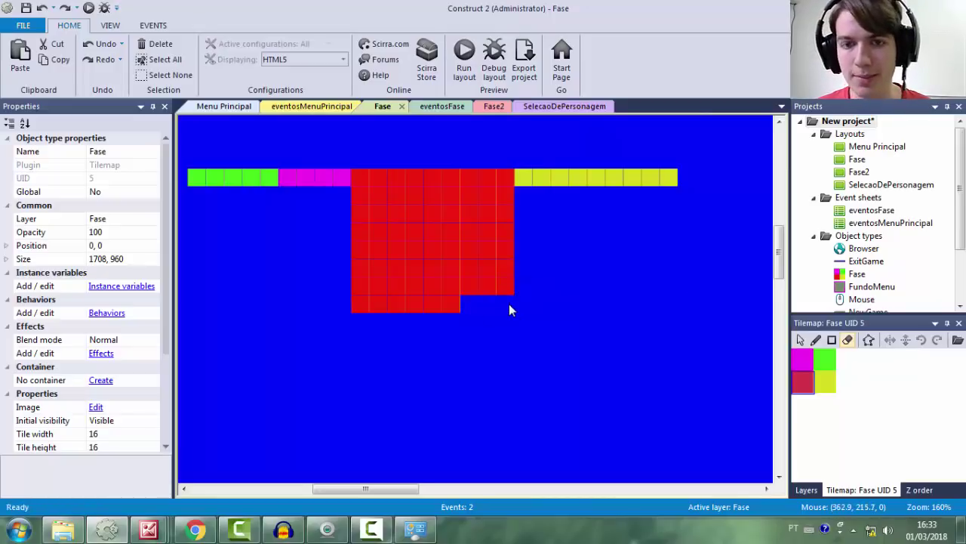
{"action": "key", "text": "ctrl+z"}
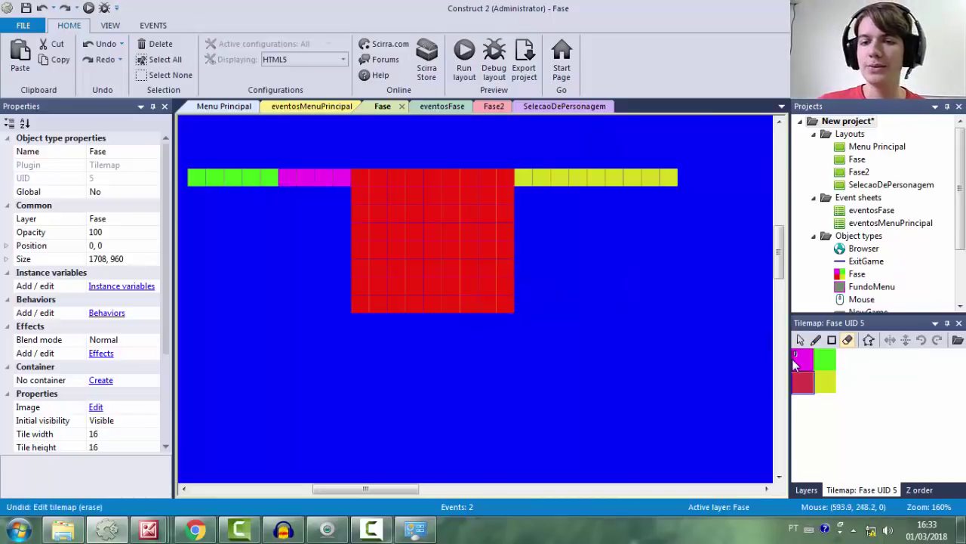
Undo the rectangle fill and the freehand red tiles painted below the row's red section
{"action": "scroll", "coordinate": [451, 221], "scroll_direction": "up", "scroll_amount": 3, "text": "ctrl"}
{"action": "middle_click_drag", "start_coordinate": [431, 231], "coordinate": [521, 213]}
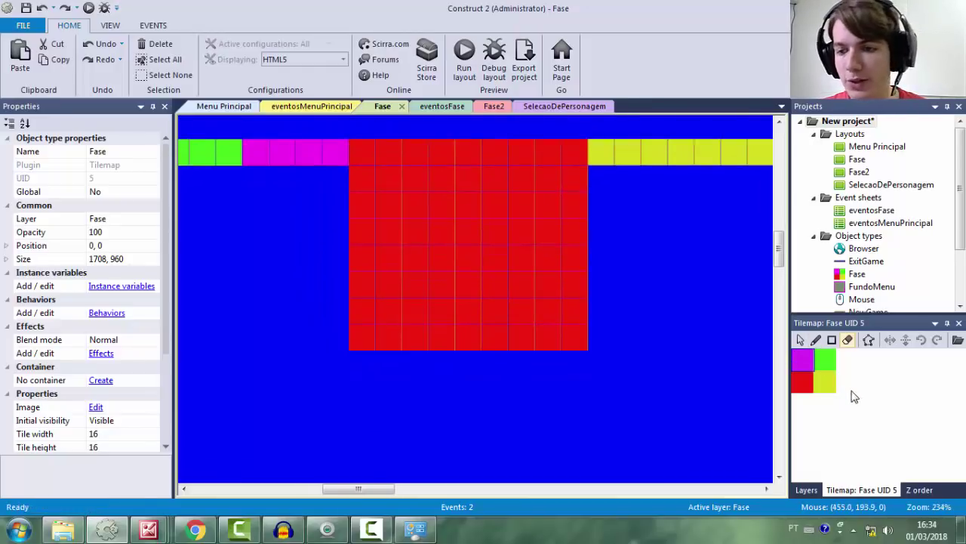
{"action": "left_click", "coordinate": [826, 384]}
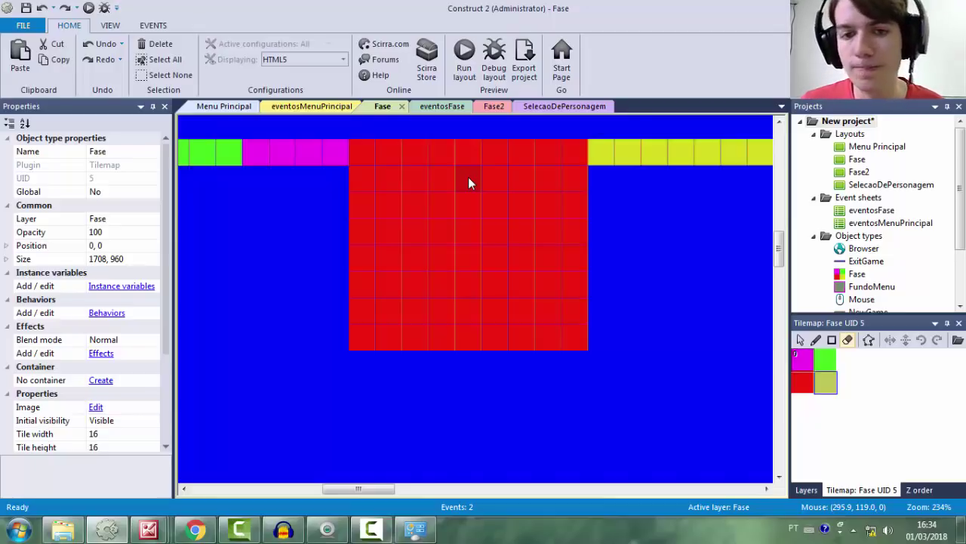
{"action": "key", "text": "ctrl+z"}
{"action": "key", "text": "ctrl+z"}
{"action": "key", "text": "ctrl+z"}
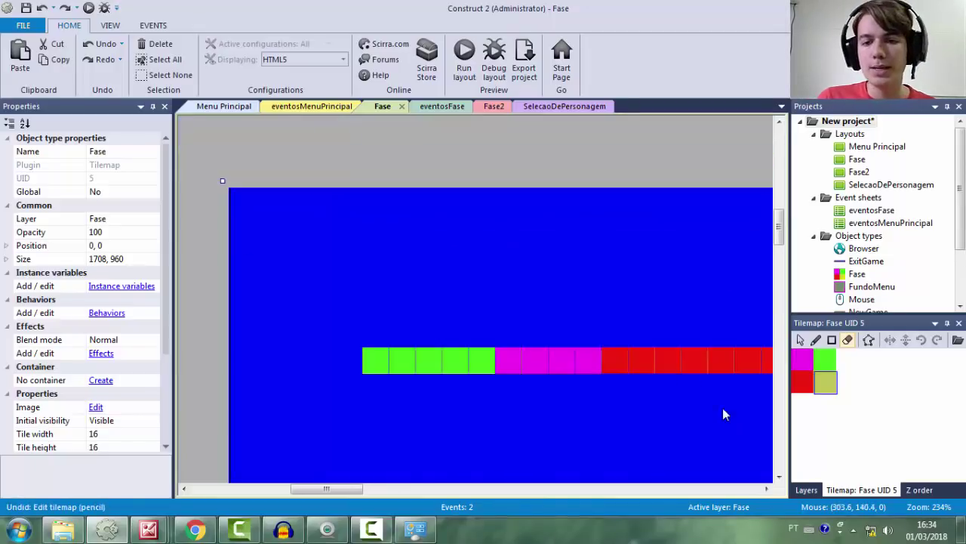
Extend the row's green section to the layout's left edge and paint a 3-by-3 green block above the magenta-red boundary
{"action": "scroll", "coordinate": [600, 324], "scroll_direction": "down", "scroll_amount": 6, "text": "ctrl"}
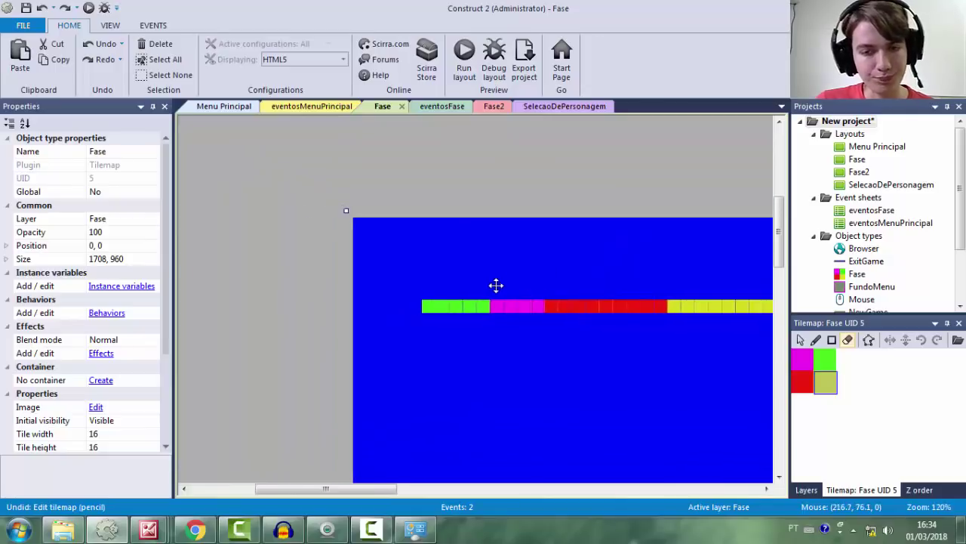
{"action": "middle_click_drag", "start_coordinate": [513, 282], "coordinate": [469, 287]}
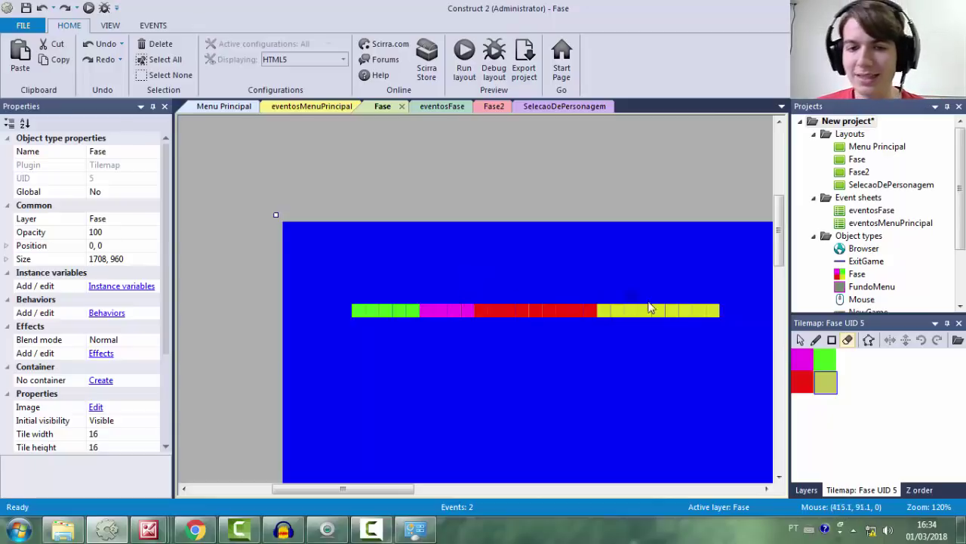
{"action": "left_click", "coordinate": [826, 360]}
{"action": "left_click", "coordinate": [355, 309]}
{"action": "left_click", "coordinate": [826, 360]}
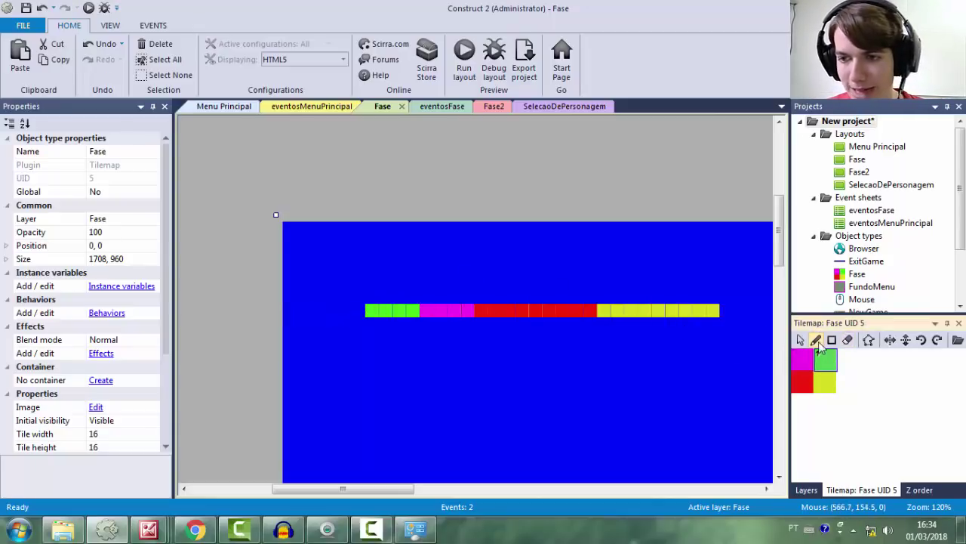
{"action": "left_click", "coordinate": [290, 310]}
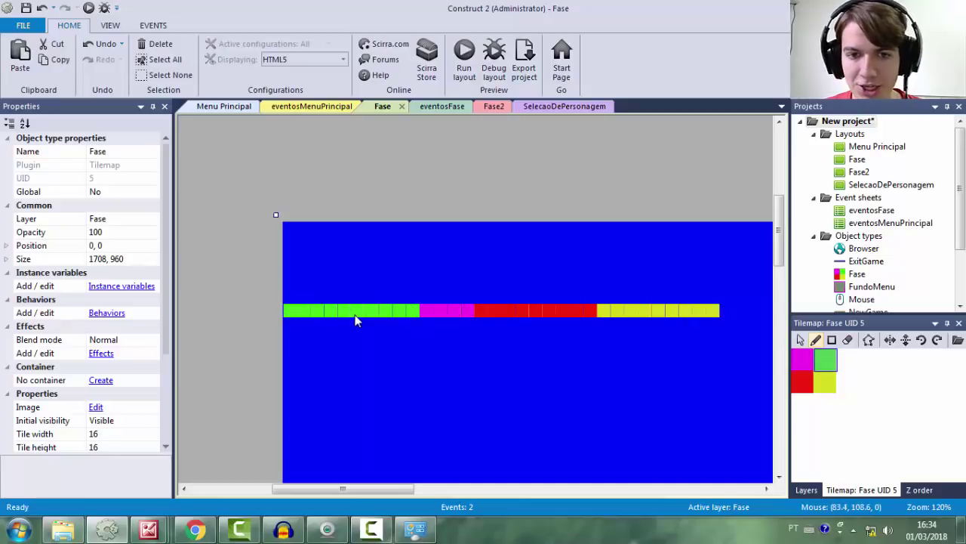
{"action": "mouse_move", "coordinate": [458, 295]}
{"action": "left_mouse_down"}
{"action": "mouse_move", "coordinate": [454, 265]}
{"action": "mouse_move", "coordinate": [479, 272]}
{"action": "mouse_move", "coordinate": [478, 298]}
{"action": "mouse_move", "coordinate": [467, 286]}
{"action": "left_mouse_up"}
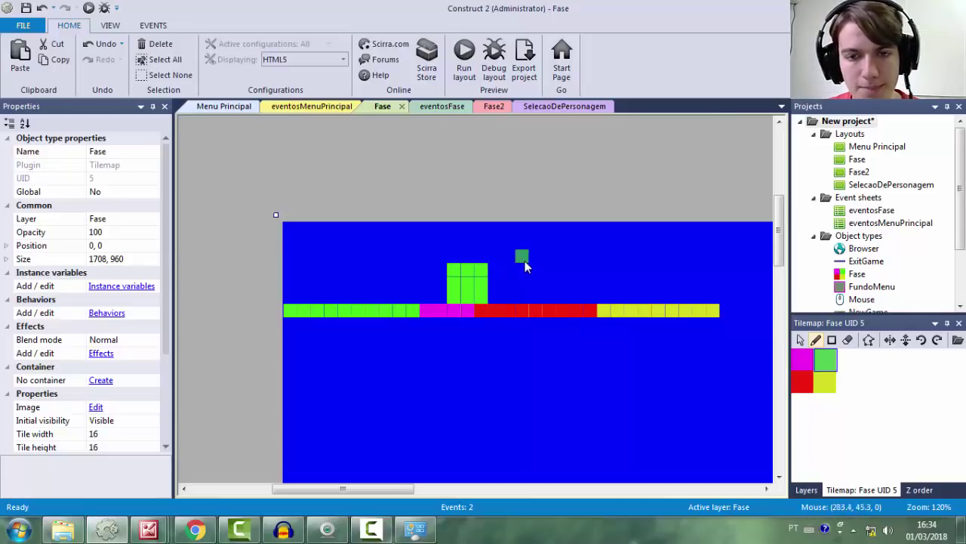
Add the Solid behavior to the Fase tilemap
{"action": "left_click", "coordinate": [806, 489]}
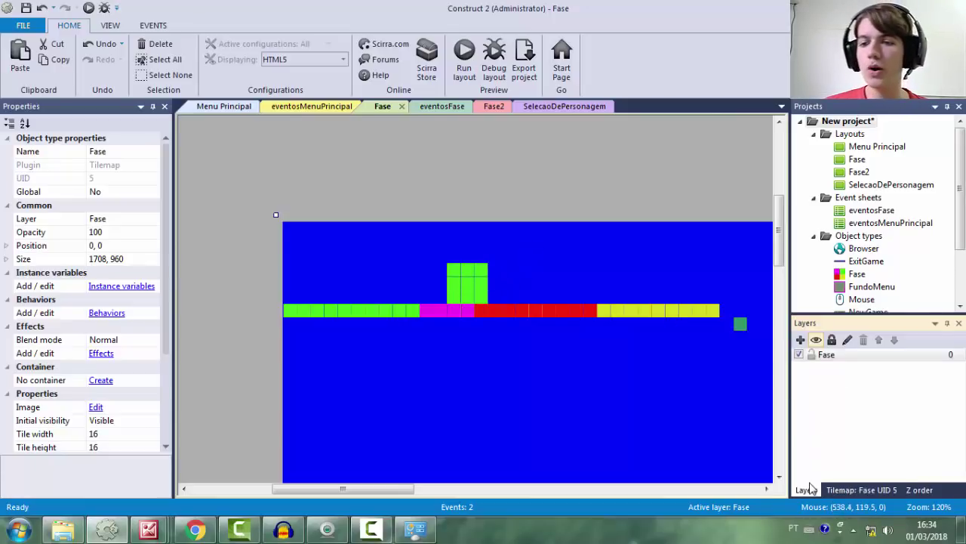
{"action": "left_click", "coordinate": [826, 354]}
{"action": "left_click", "coordinate": [511, 234]}
{"action": "left_click", "coordinate": [656, 270]}
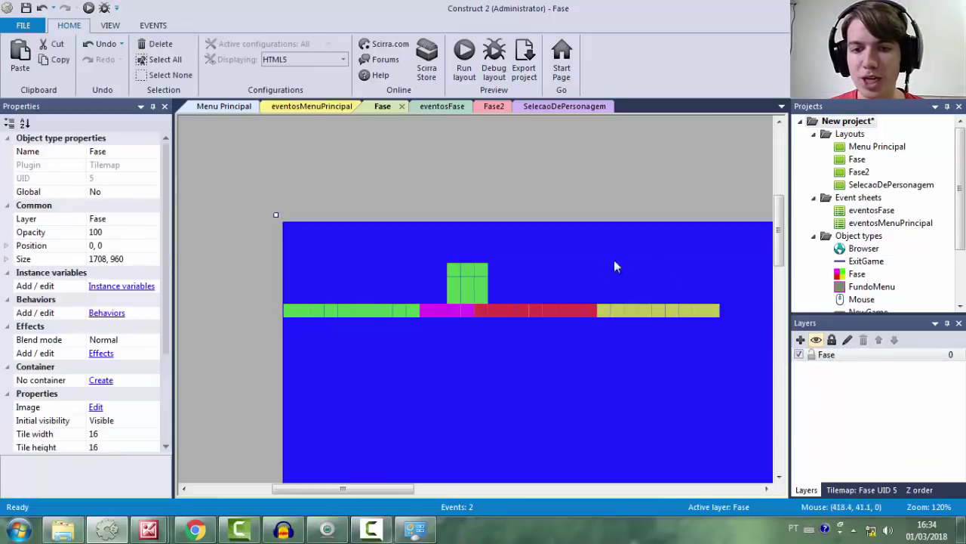
{"action": "left_click", "coordinate": [857, 274]}
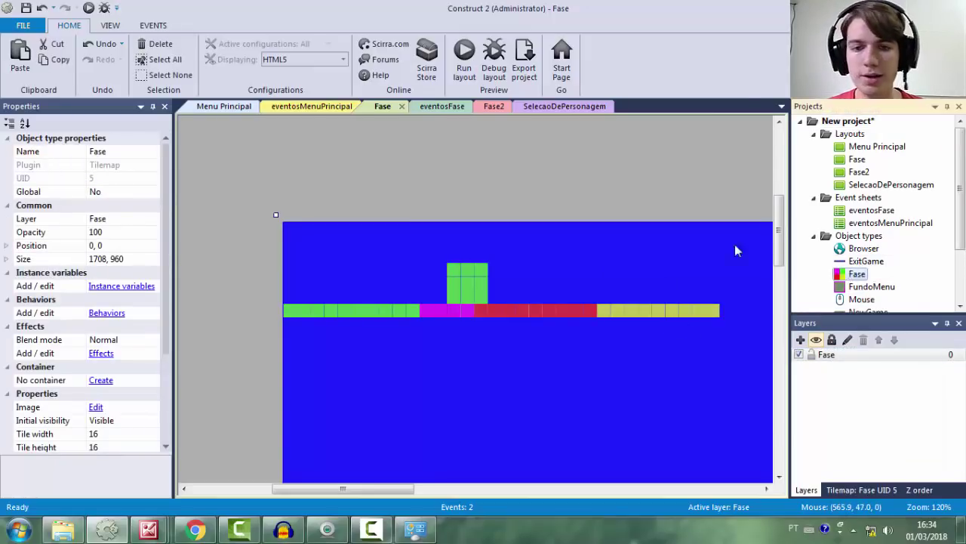
{"action": "left_click", "coordinate": [114, 313]}
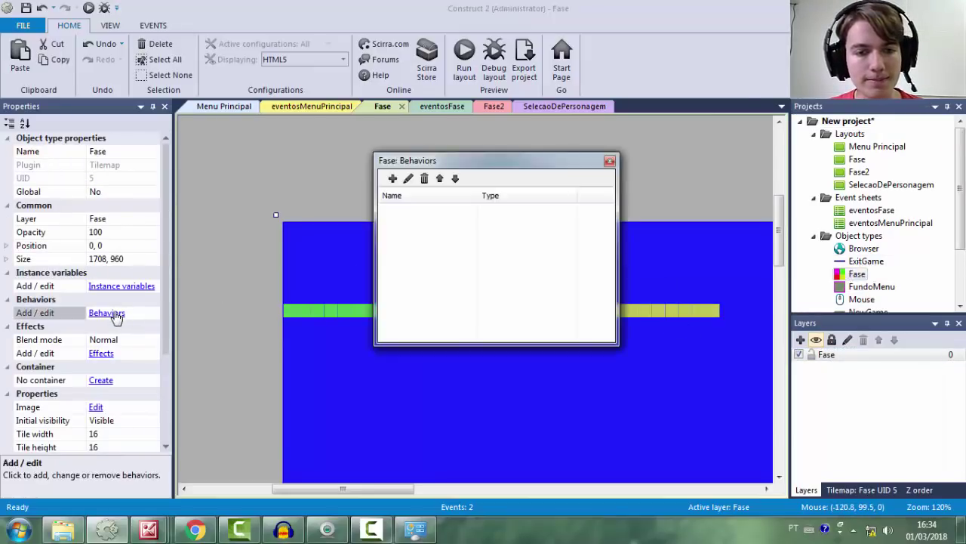
{"action": "left_click", "coordinate": [393, 178]}
{"action": "scroll", "coordinate": [532, 219], "scroll_direction": "down", "scroll_amount": 5}
{"action": "scroll", "coordinate": [540, 239], "scroll_direction": "up", "scroll_amount": 3}
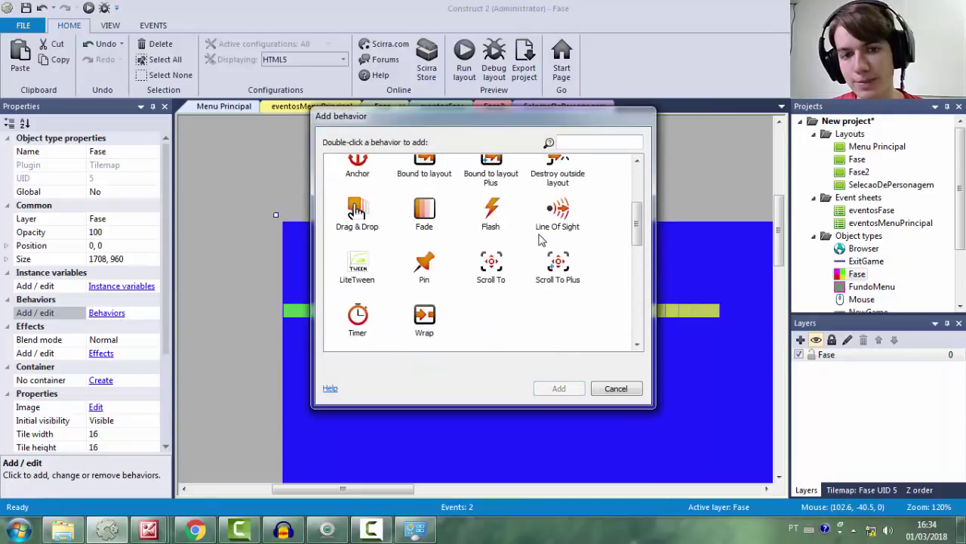
{"action": "scroll", "coordinate": [540, 239], "scroll_direction": "up", "scroll_amount": 2}
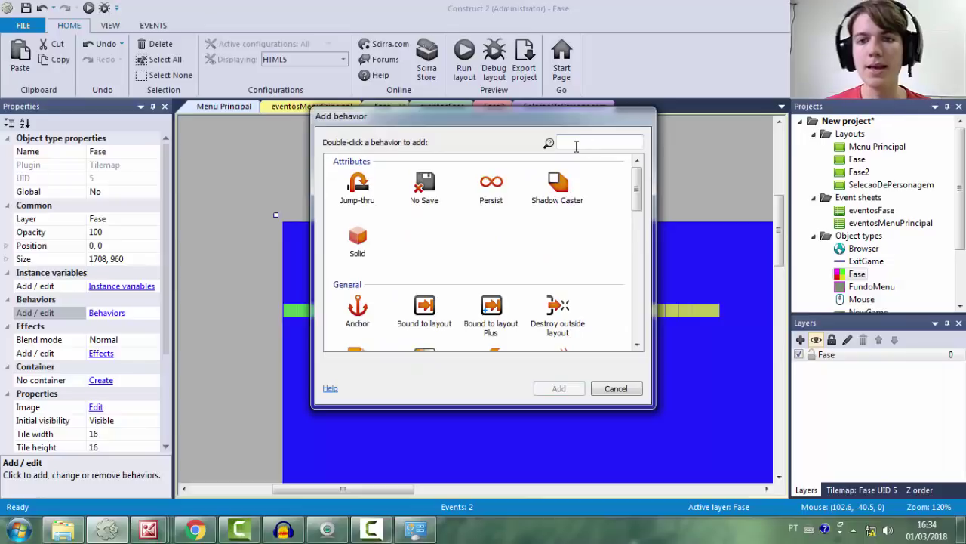
{"action": "scroll", "coordinate": [444, 255], "scroll_direction": "down", "scroll_amount": 1}
{"action": "scroll", "coordinate": [444, 255], "scroll_direction": "up", "scroll_amount": 1}
{"action": "left_click", "coordinate": [357, 240]}
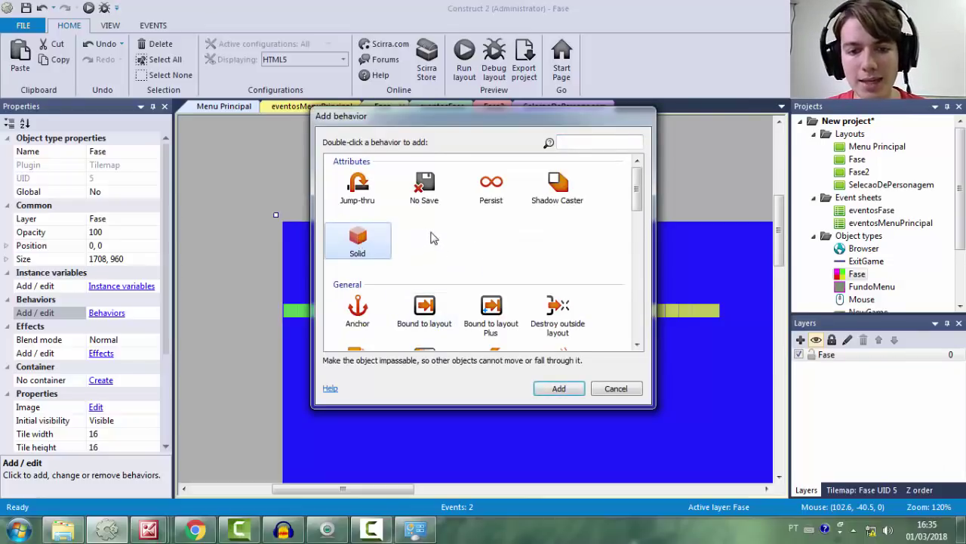
{"action": "double_click", "coordinate": [358, 245]}
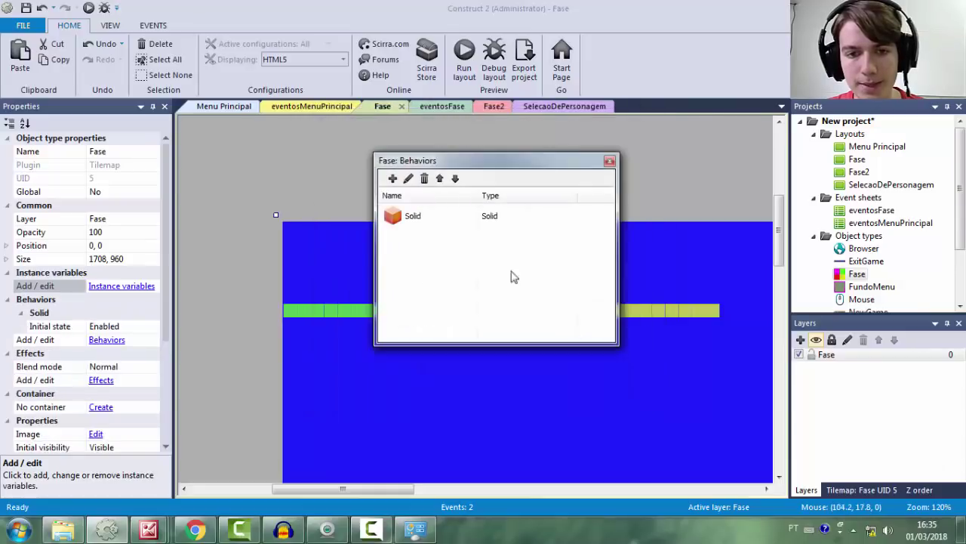
{"action": "left_click", "coordinate": [609, 162]}
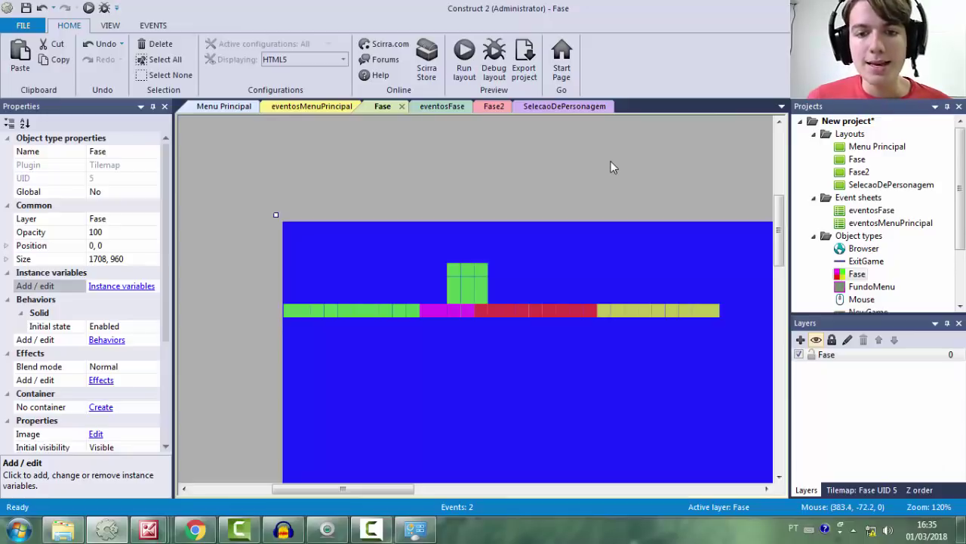
Add a new layer above the Fase layer and name it Jogador
{"action": "middle_click_drag", "start_coordinate": [395, 282], "coordinate": [435, 257]}
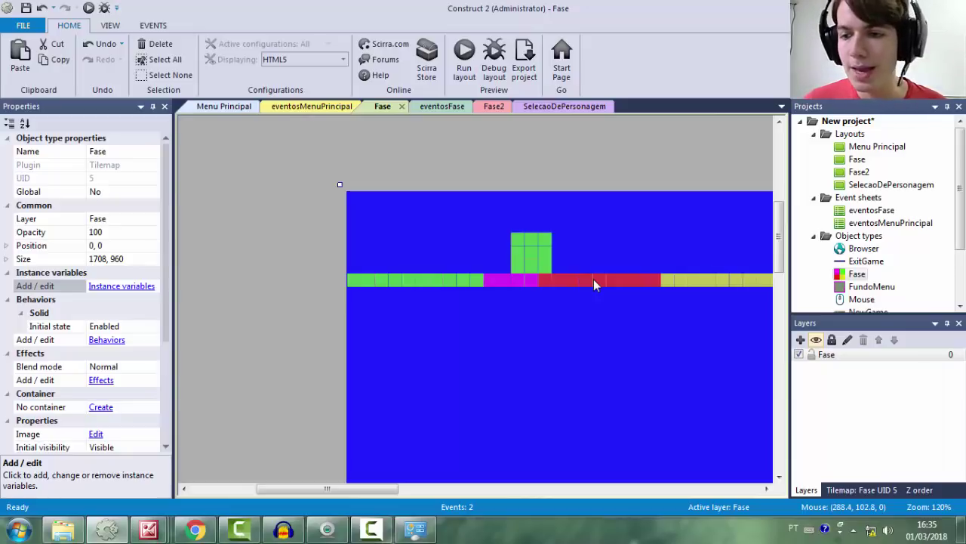
{"action": "left_click", "coordinate": [814, 355]}
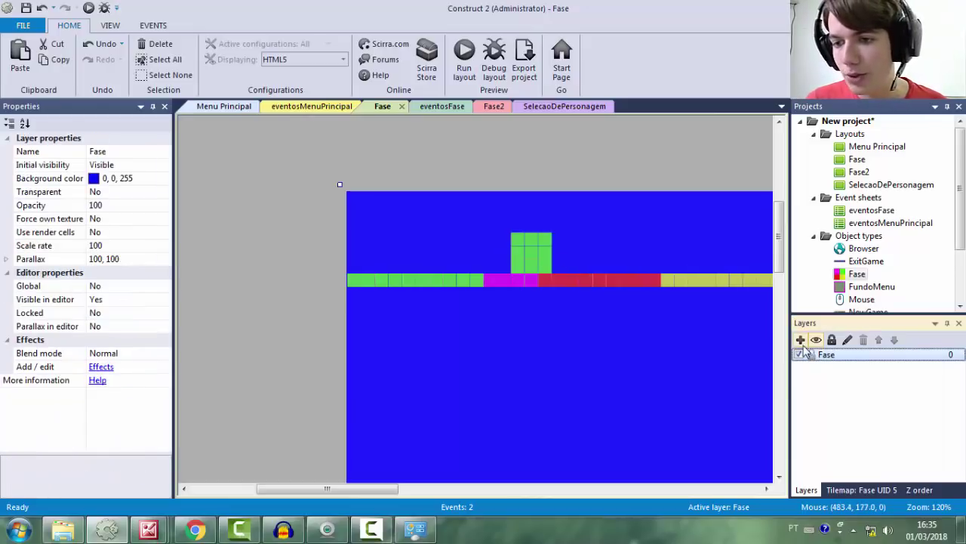
{"action": "left_click", "coordinate": [800, 339]}
{"action": "left_click", "coordinate": [855, 354]}
{"action": "left_click", "coordinate": [856, 354]}
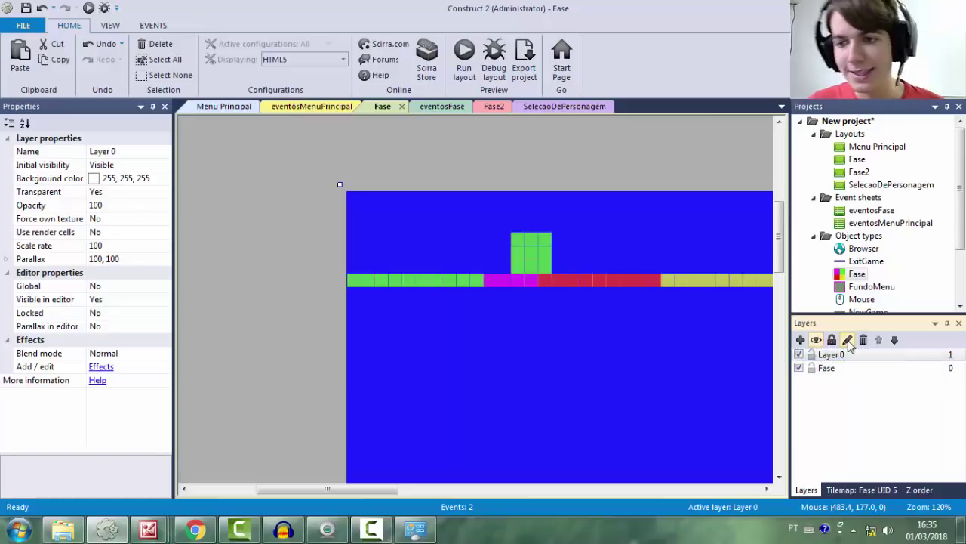
{"action": "type", "text": "Joga"}
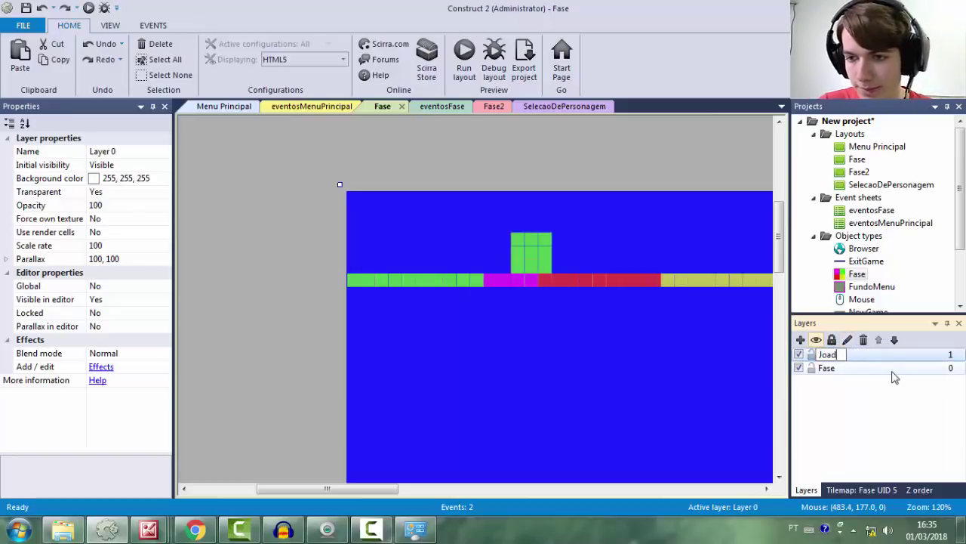
{"action": "type", "text": "dor"}
{"action": "key", "text": "Return"}
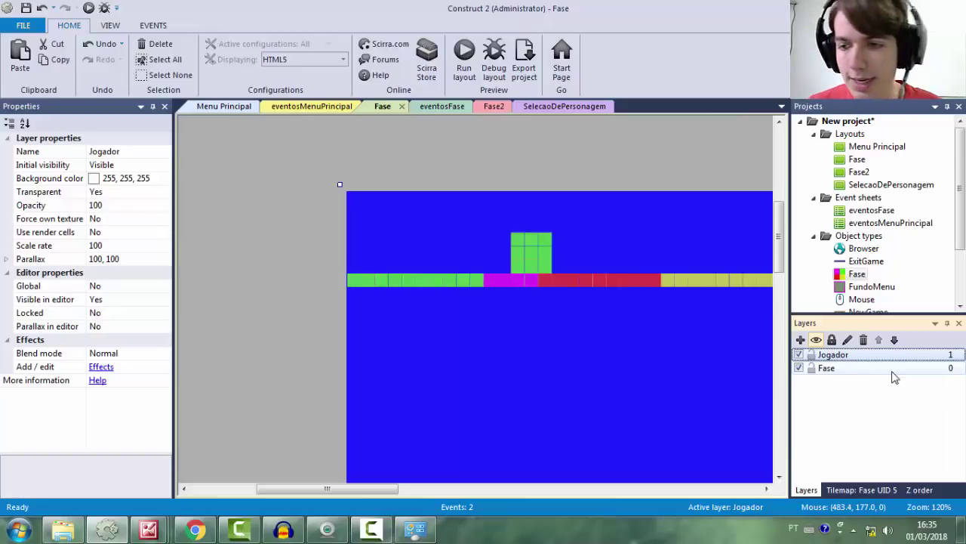
Lock the Fase layer and try selecting its tilemap in the layout
{"action": "left_click", "coordinate": [830, 369]}
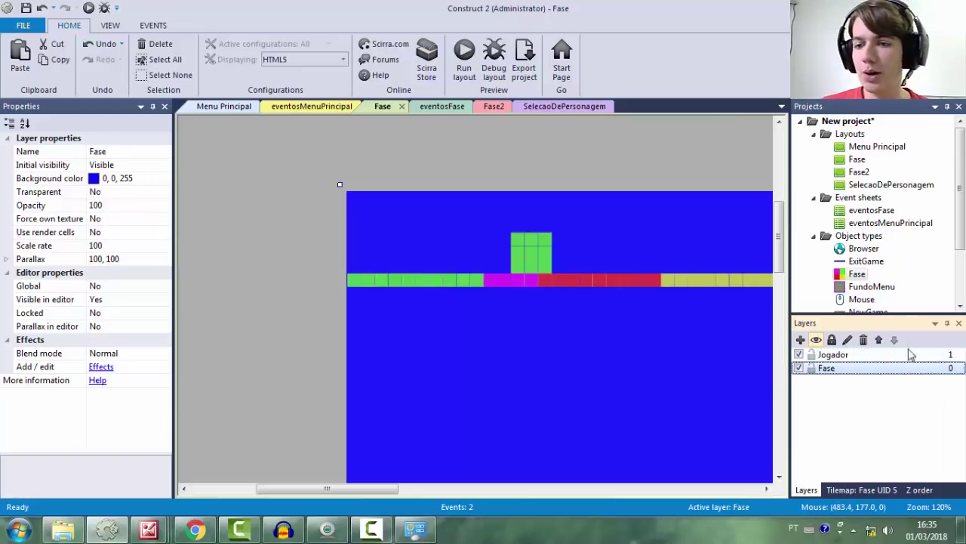
{"action": "left_click", "coordinate": [812, 368]}
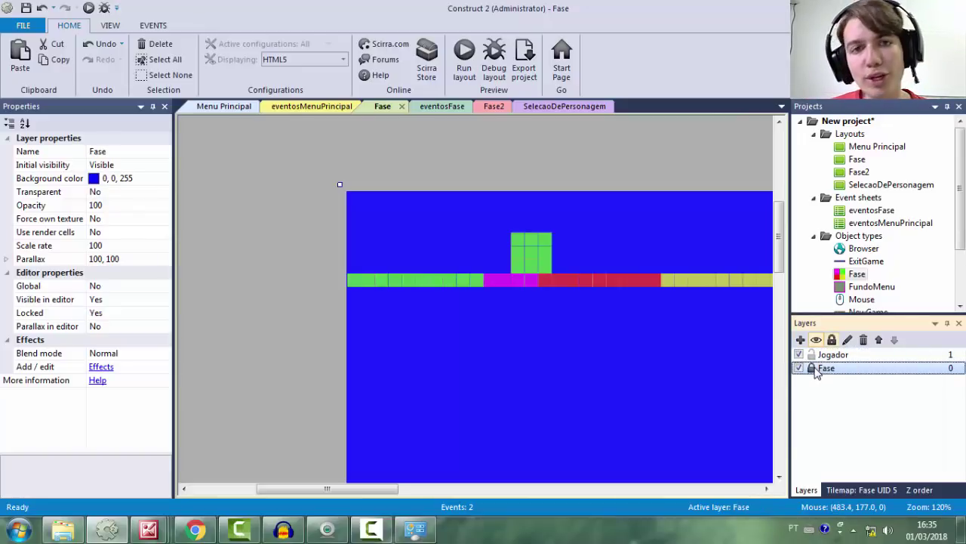
{"action": "left_click", "coordinate": [479, 242]}
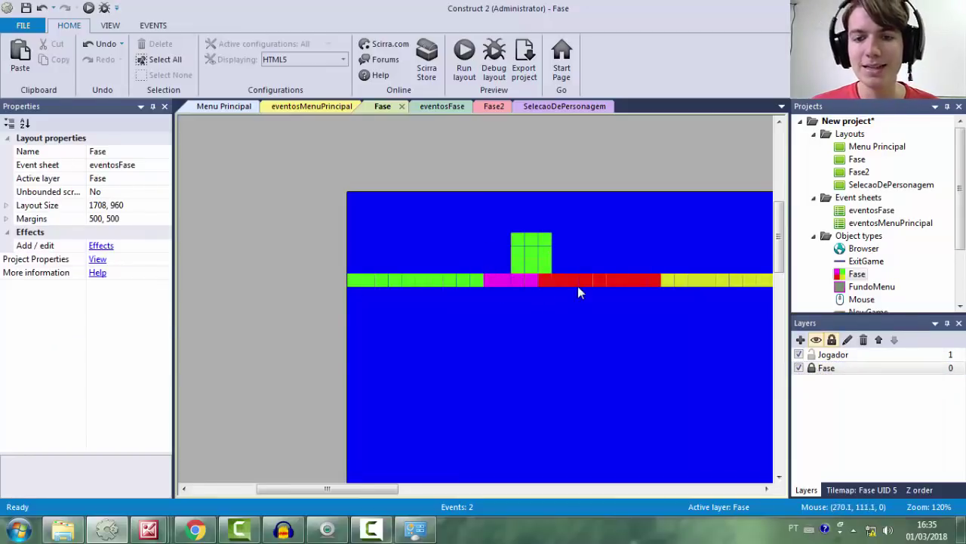
Unlock the Fase layer, select its tilemap in the layout, and lock the layer again
{"action": "left_click", "coordinate": [812, 368]}
{"action": "left_click", "coordinate": [682, 306]}
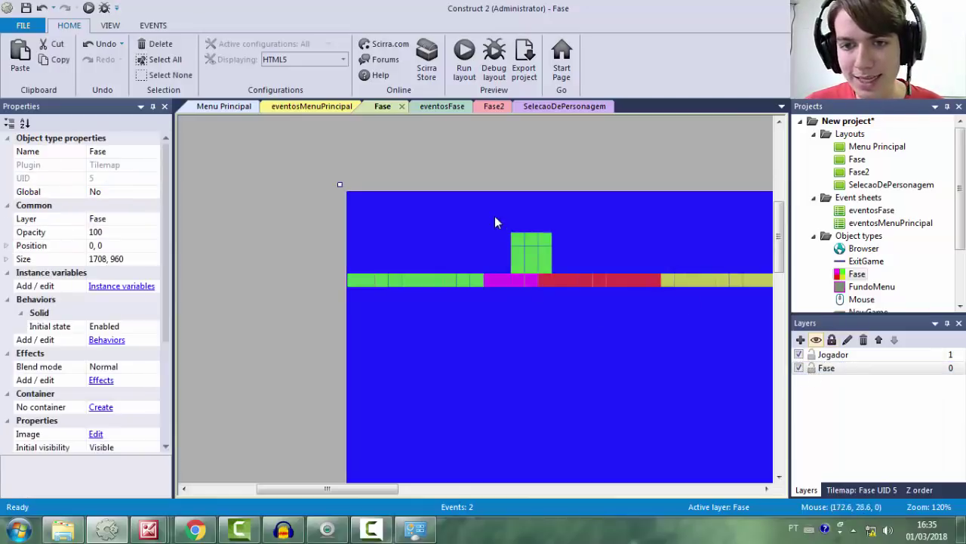
{"action": "right_click", "coordinate": [544, 241]}
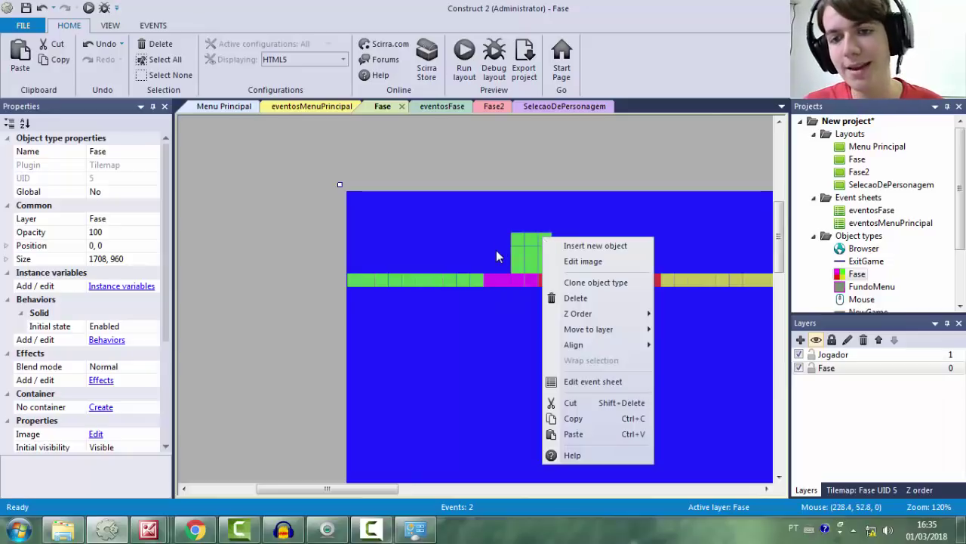
{"action": "left_click", "coordinate": [496, 250]}
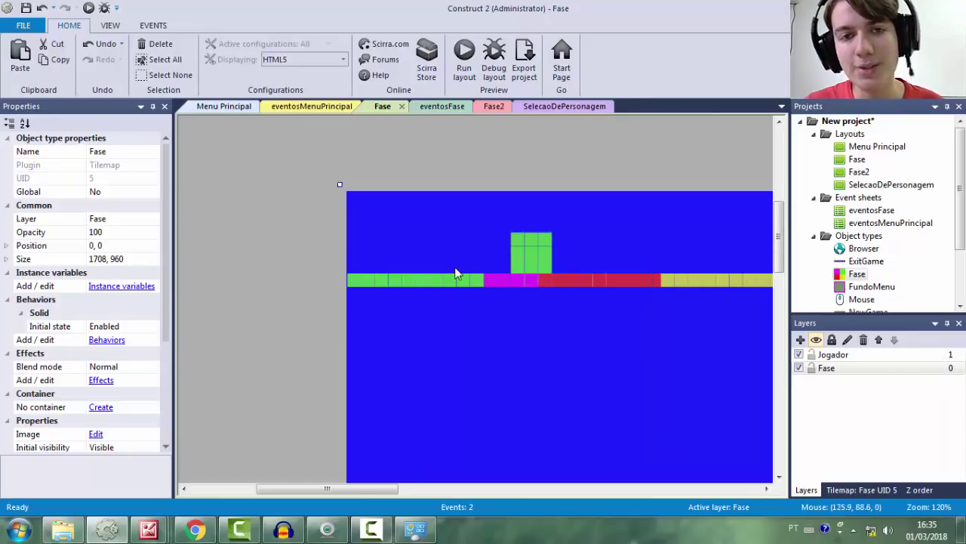
{"action": "left_click", "coordinate": [811, 368]}
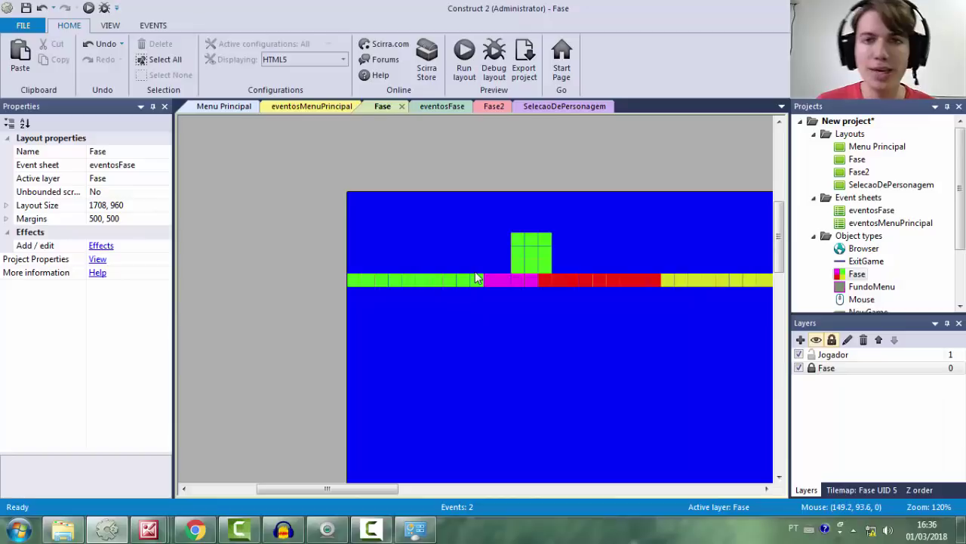
Insert a Sprite object named Jogador on the Jogador layer, above the green ground tiles near the level's start
{"action": "left_click", "coordinate": [428, 243]}
{"action": "double_click", "coordinate": [424, 243]}
{"action": "scroll", "coordinate": [424, 249], "scroll_direction": "down", "scroll_amount": 2}
{"action": "left_click", "coordinate": [383, 331]}
{"action": "key", "text": "Tab"}
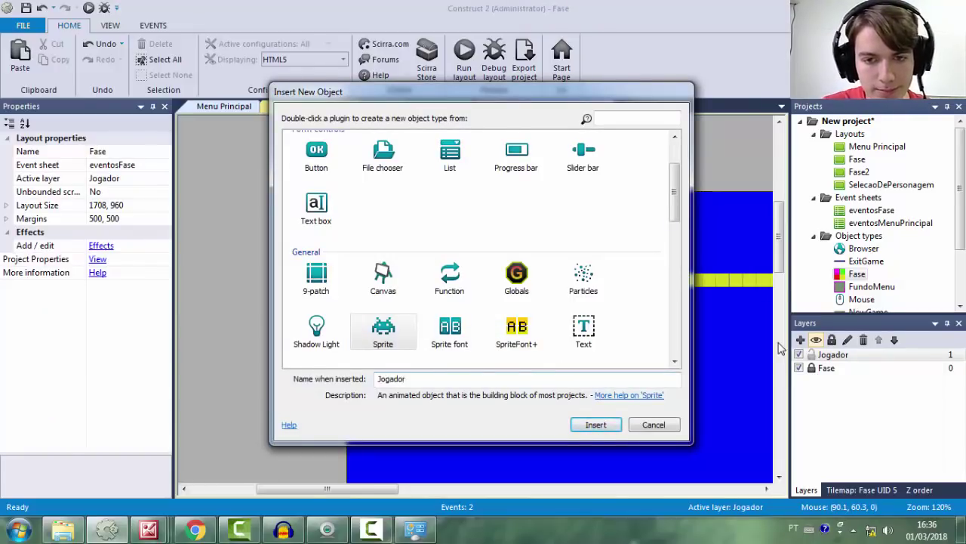
{"action": "type", "text": "Jogador"}
{"action": "key", "text": "Return"}
{"action": "left_click", "coordinate": [427, 243]}
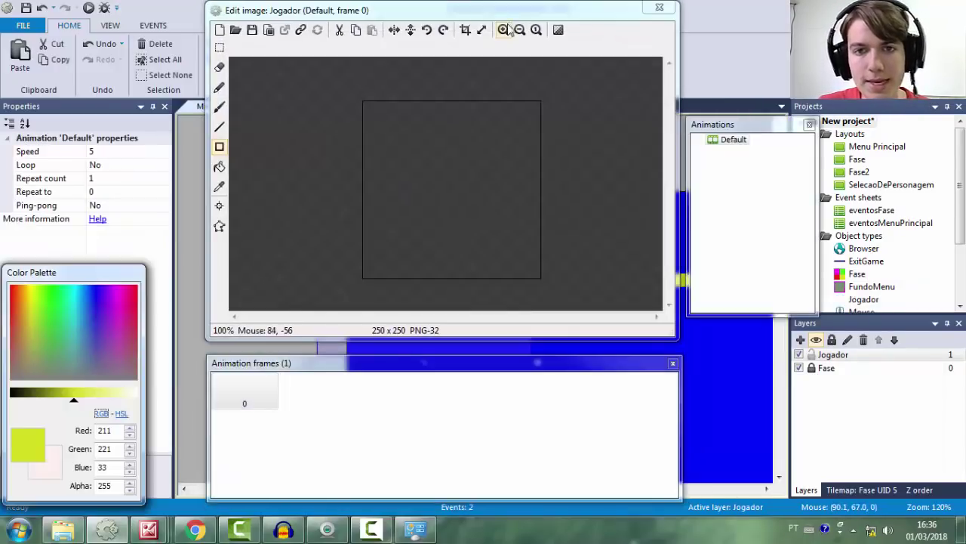
Resize the Jogador sprite's image canvas to 16 x 16 pixels
{"action": "left_click", "coordinate": [482, 30]}
{"action": "type", "text": "16"}
{"action": "key", "text": "Tab"}
{"action": "type", "text": "16"}
{"action": "key", "text": "Return"}
Draw a green rectangle for the character's head and a wider magenta rectangle, about 12 x 9 pixels, below it for the body
{"action": "scroll", "coordinate": [470, 186], "scroll_direction": "up", "scroll_amount": 3}
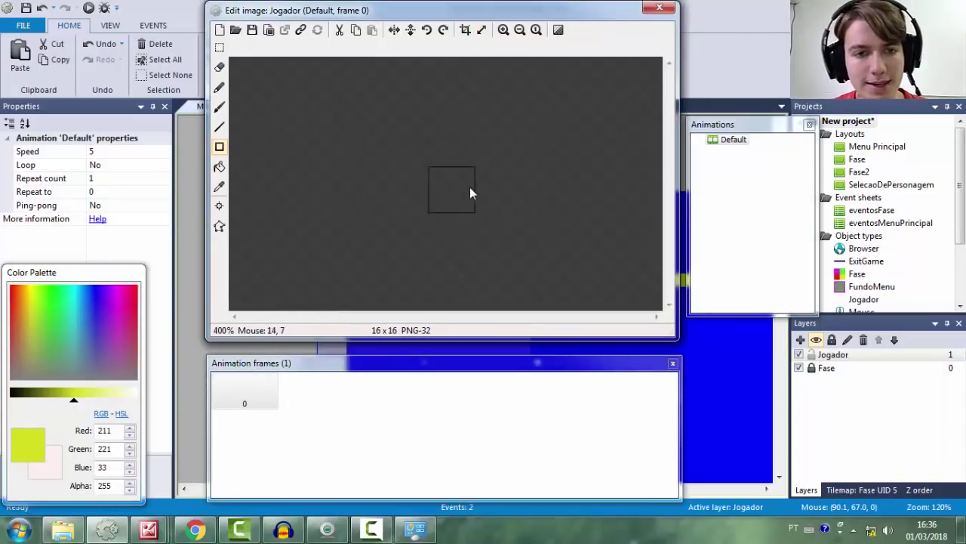
{"action": "left_click", "coordinate": [52, 304]}
{"action": "left_click_drag", "start_coordinate": [440, 149], "coordinate": [471, 185]}
{"action": "left_click", "coordinate": [122, 294]}
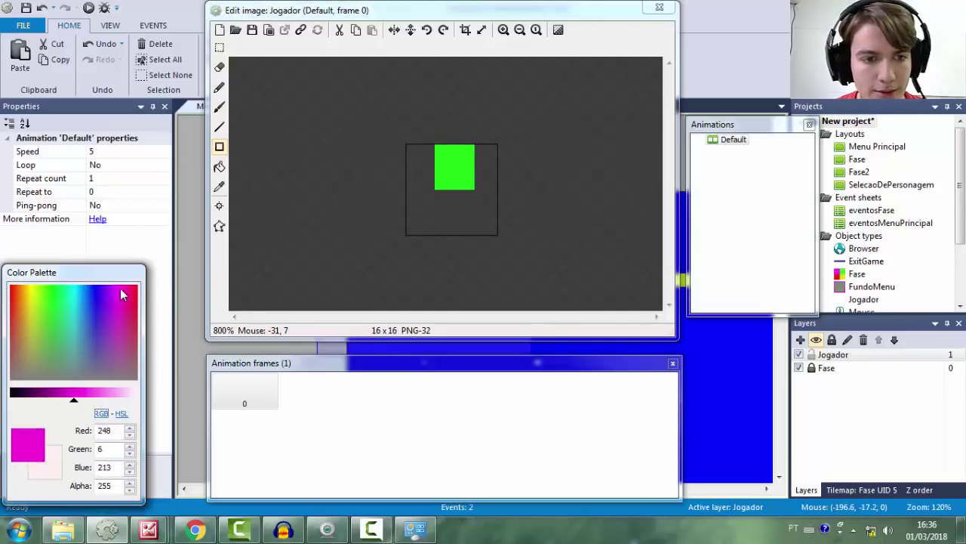
{"action": "left_click_drag", "start_coordinate": [426, 186], "coordinate": [484, 235]}
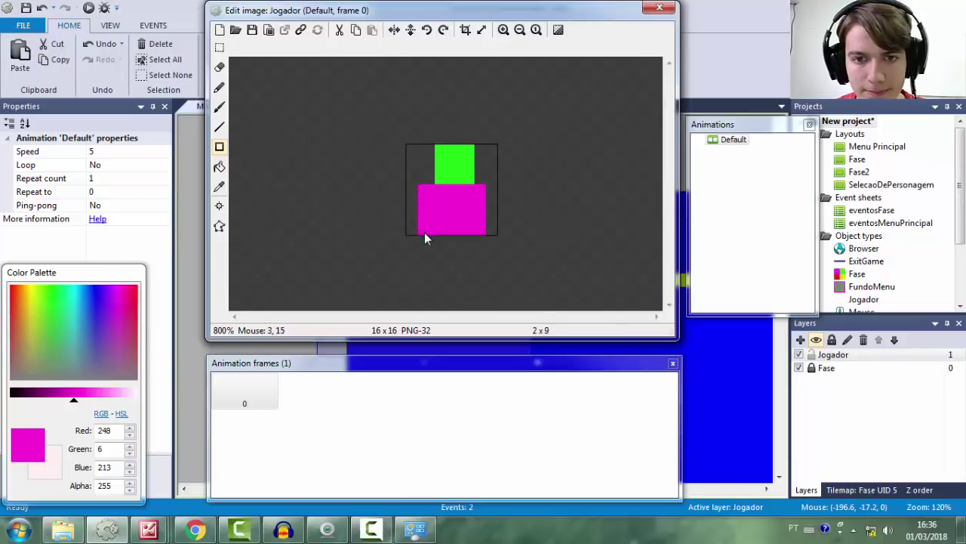
Widen the green head by one pixel column on its left side to center it, and close the image editor
{"action": "left_click", "coordinate": [54, 298]}
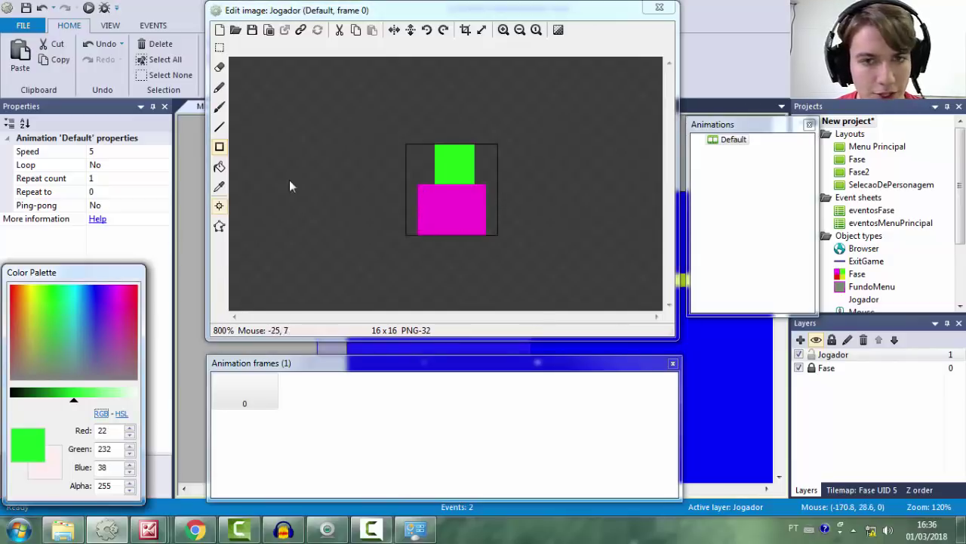
{"action": "left_click_drag", "start_coordinate": [432, 183], "coordinate": [434, 152]}
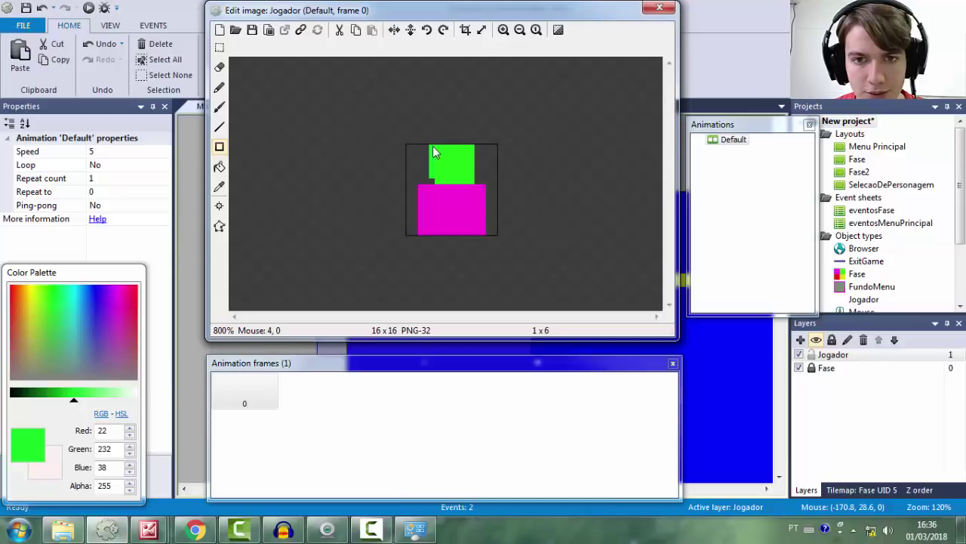
{"action": "left_click", "coordinate": [430, 147]}
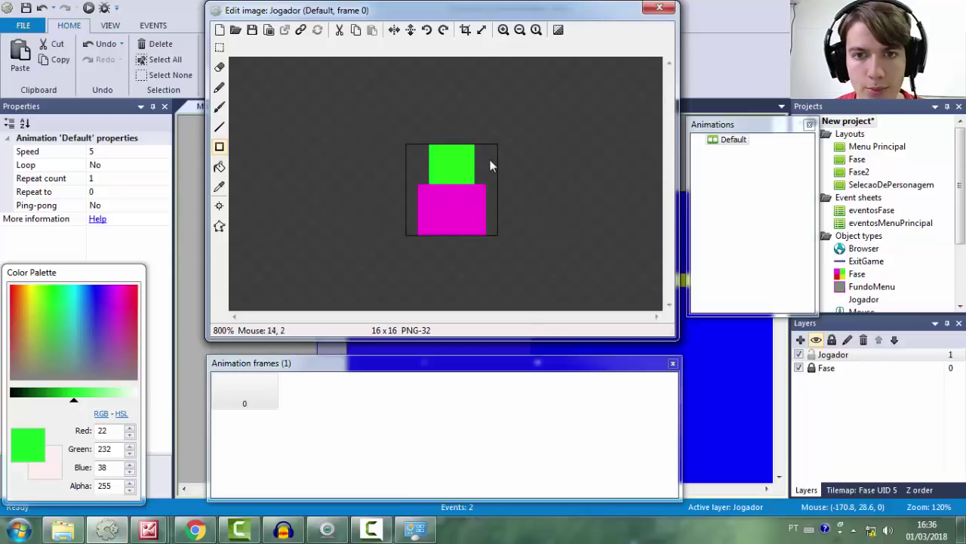
{"action": "left_click", "coordinate": [657, 9]}
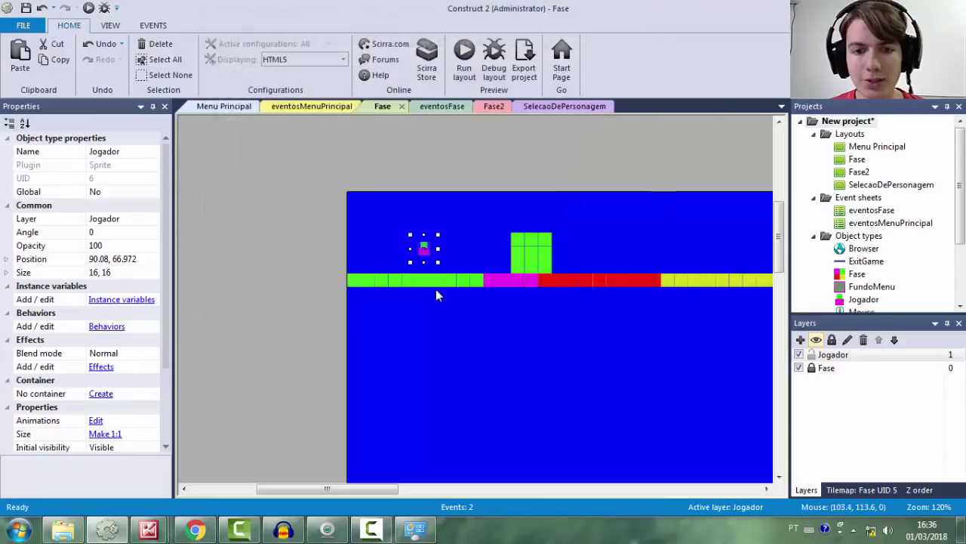
Preview the Fase layout with the new sprite, close the preview and return to the Fase layout after viewing the eventosFase sheet
{"action": "left_click", "coordinate": [462, 59]}
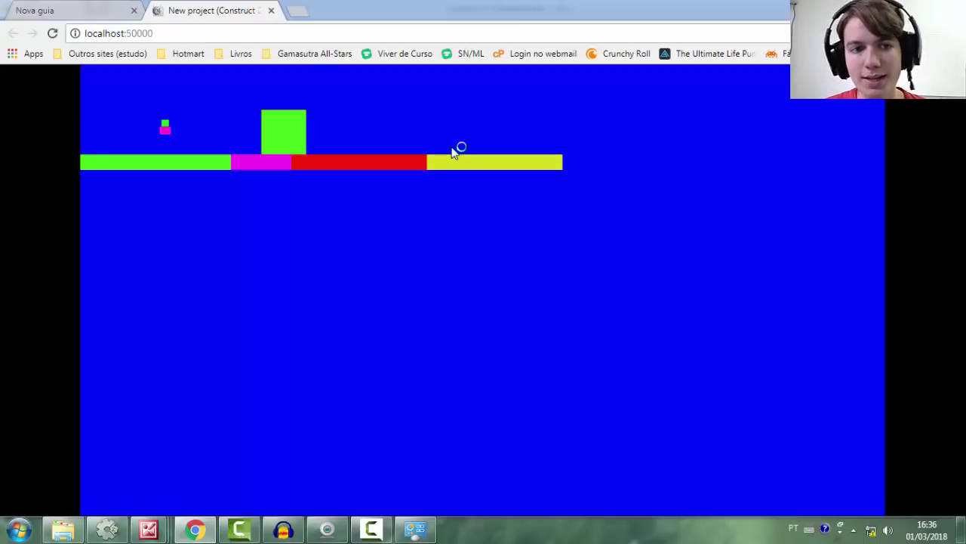
{"action": "left_click", "coordinate": [271, 11]}
{"action": "key", "text": "alt+Tab"}
{"action": "left_click", "coordinate": [432, 106]}
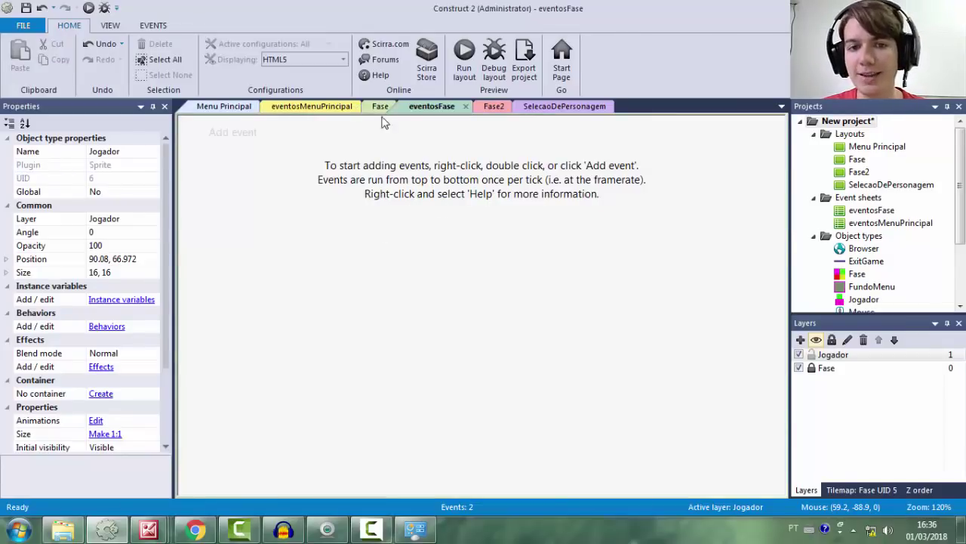
{"action": "left_click", "coordinate": [380, 107]}
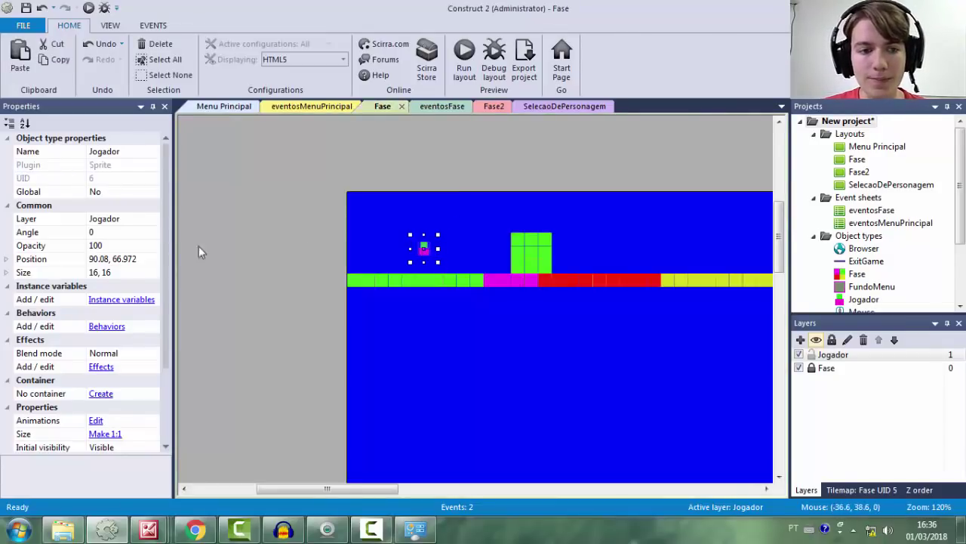
Add the Platform behavior to the Jogador sprite
{"action": "left_click", "coordinate": [107, 332]}
{"action": "left_click", "coordinate": [392, 177]}
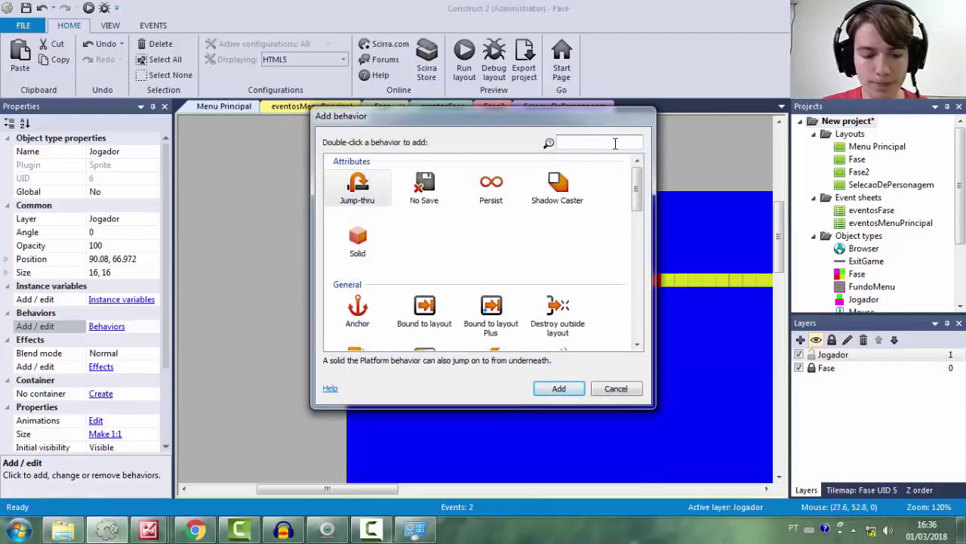
{"action": "type", "text": "plat"}
{"action": "double_click", "coordinate": [375, 194]}
{"action": "left_click", "coordinate": [610, 161]}
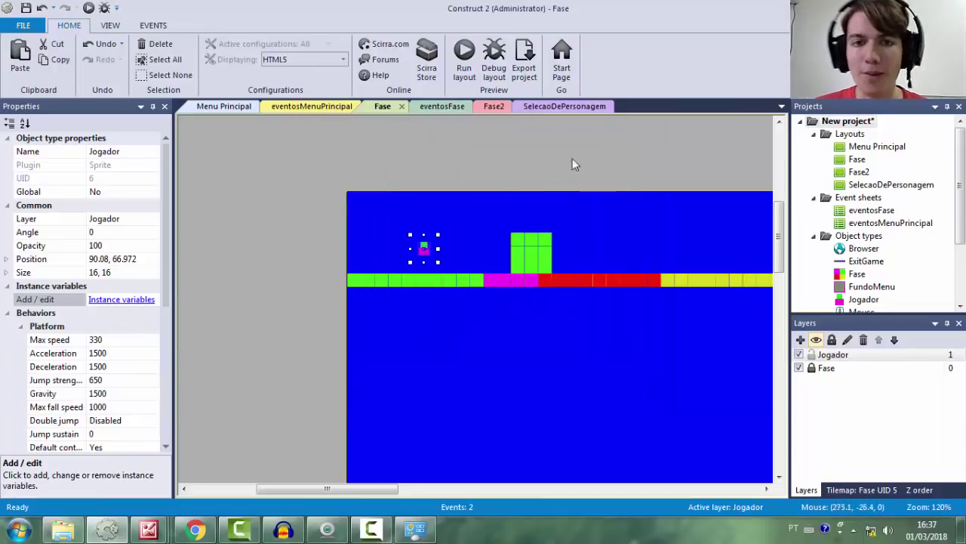
Preview the layout, test moving the player left and right and jumping, and return to the Construct 2 editor
{"action": "left_click", "coordinate": [464, 61]}
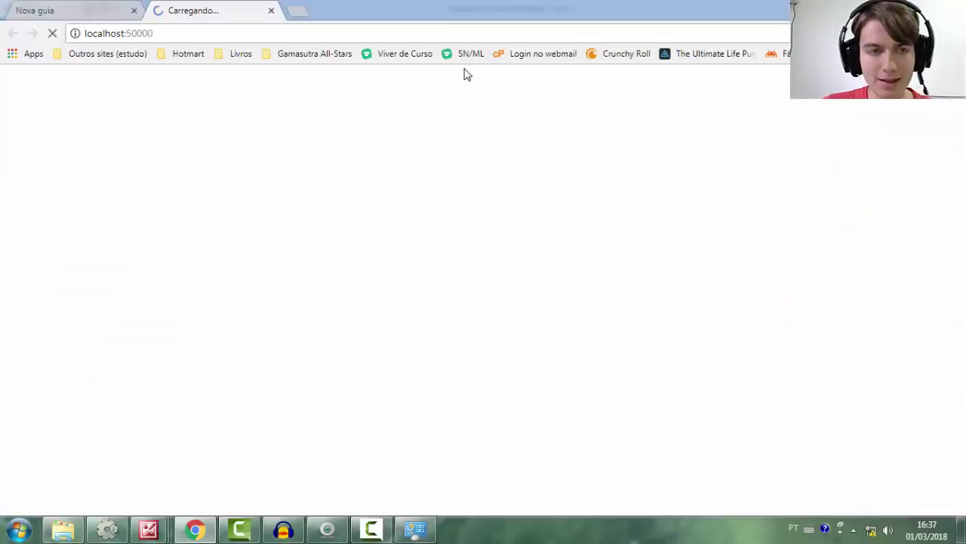
{"action": "key", "text": "Up"}
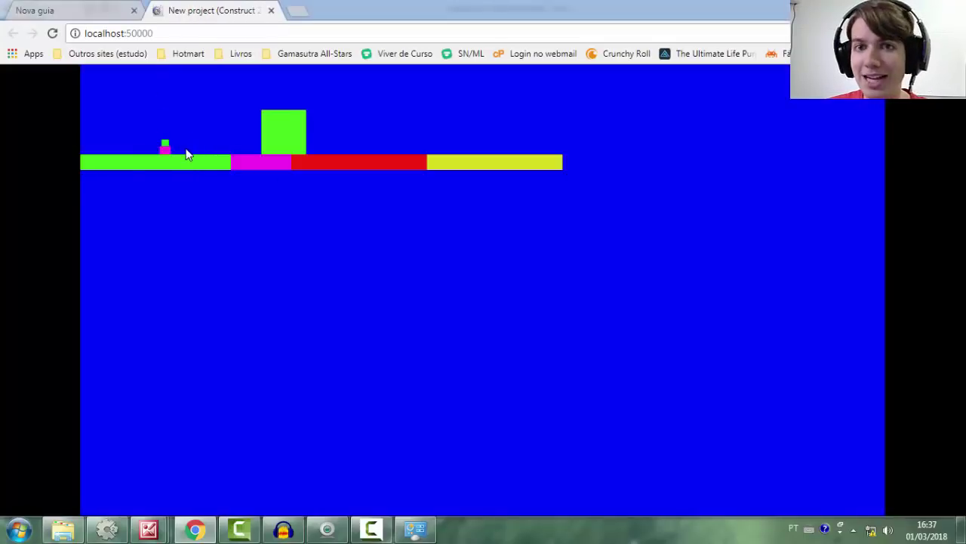
{"action": "key", "text": "Left"}
{"action": "key", "text": "Right"}
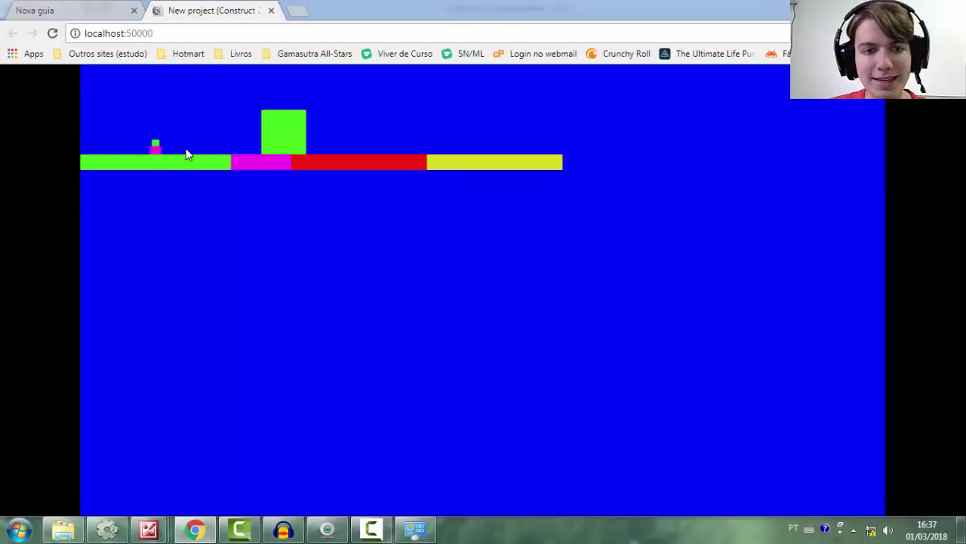
{"action": "key", "text": "Left"}
{"action": "key", "text": "Left"}
{"action": "key", "text": "Right"}
{"action": "key", "text": "Up"}
{"action": "key", "text": "Right"}
{"action": "key", "text": "Left"}
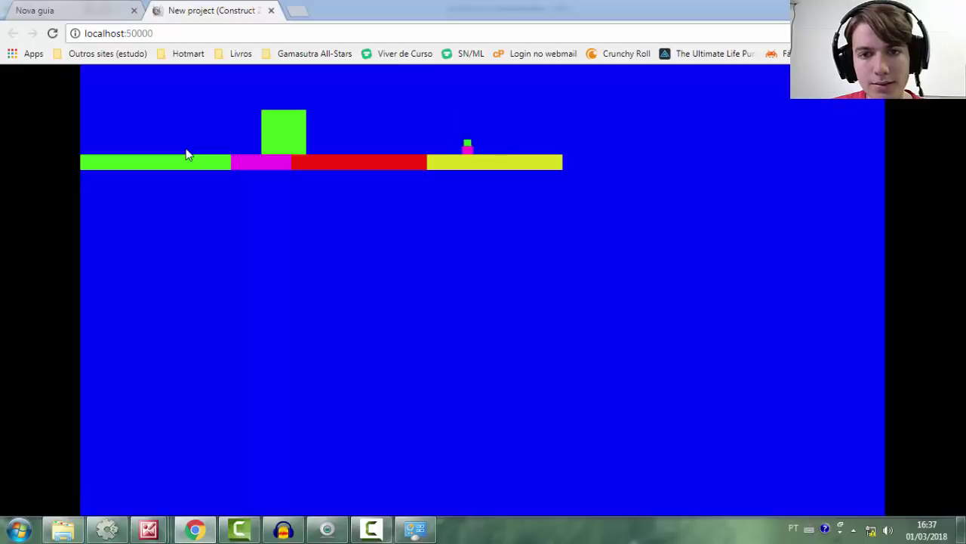
{"action": "key", "text": "Right"}
{"action": "key", "text": "Left"}
{"action": "key", "text": "Right"}
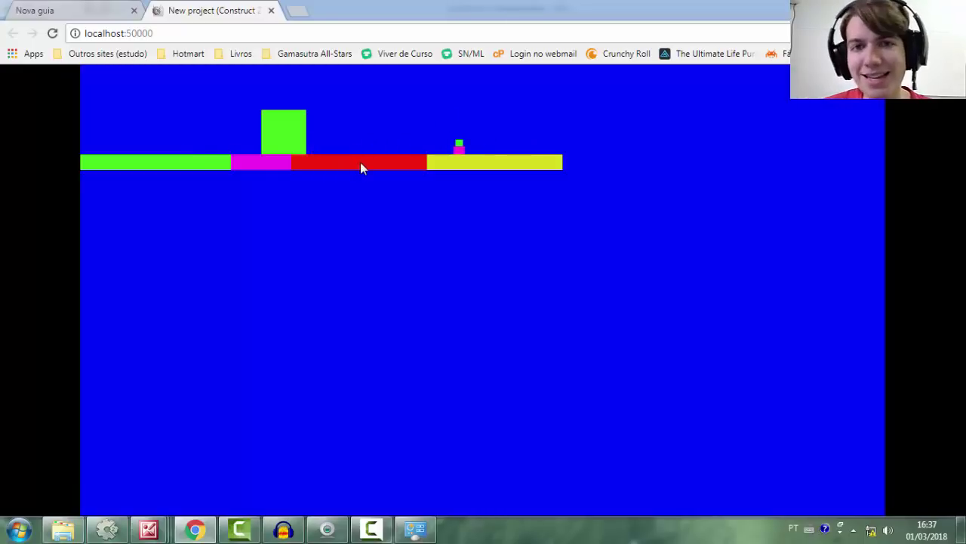
{"action": "key", "text": "Left"}
{"action": "key", "text": "Right"}
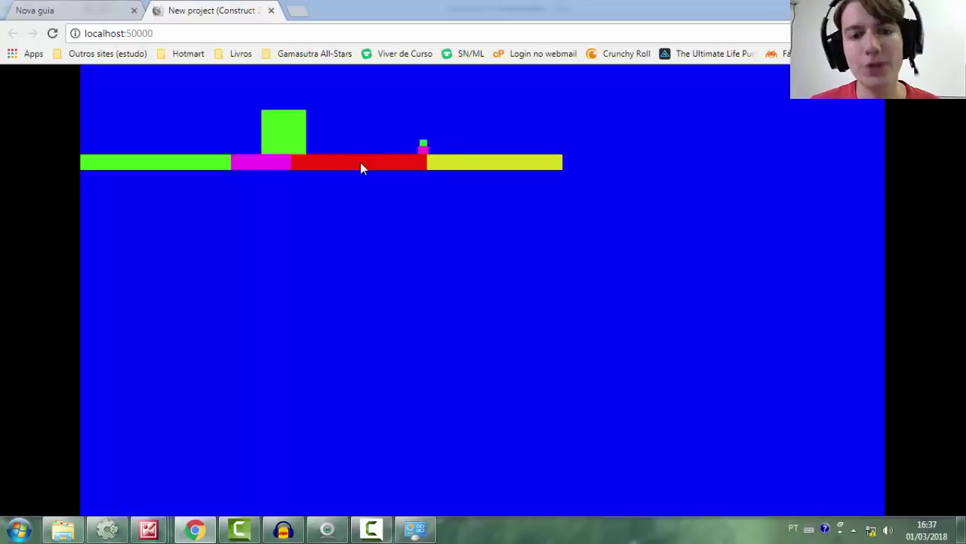
{"action": "key", "text": "Right"}
{"action": "key", "text": "Left"}
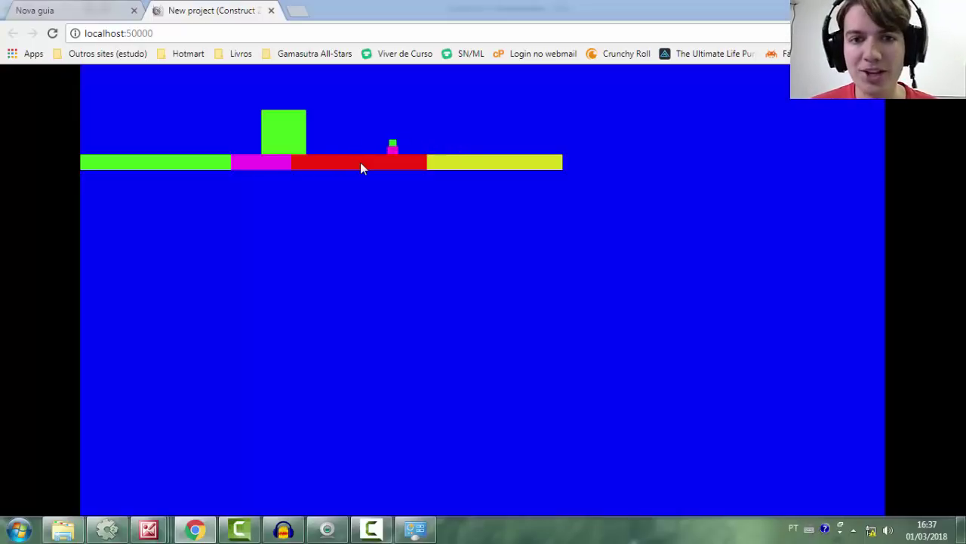
{"action": "key", "text": "Right"}
{"action": "left_click", "coordinate": [271, 10]}
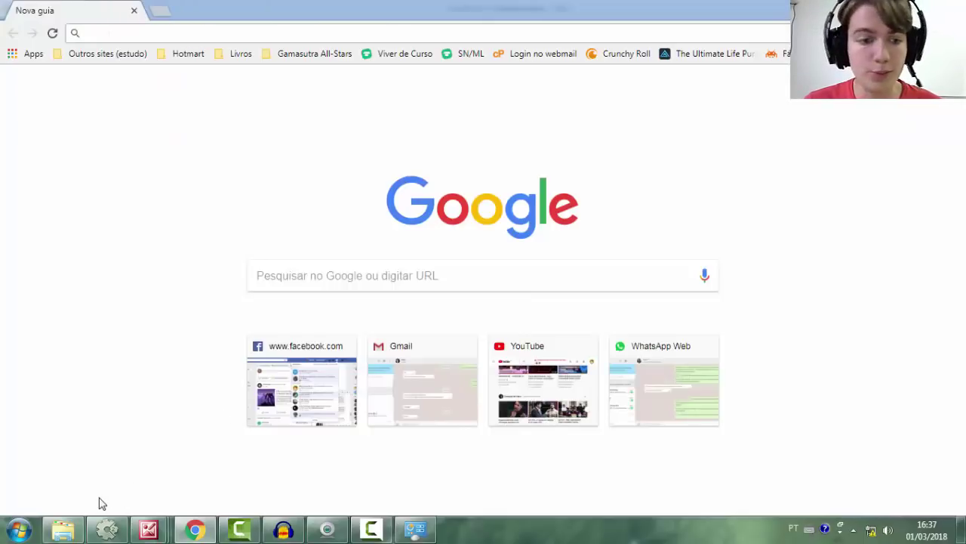
{"action": "left_click", "coordinate": [106, 528]}
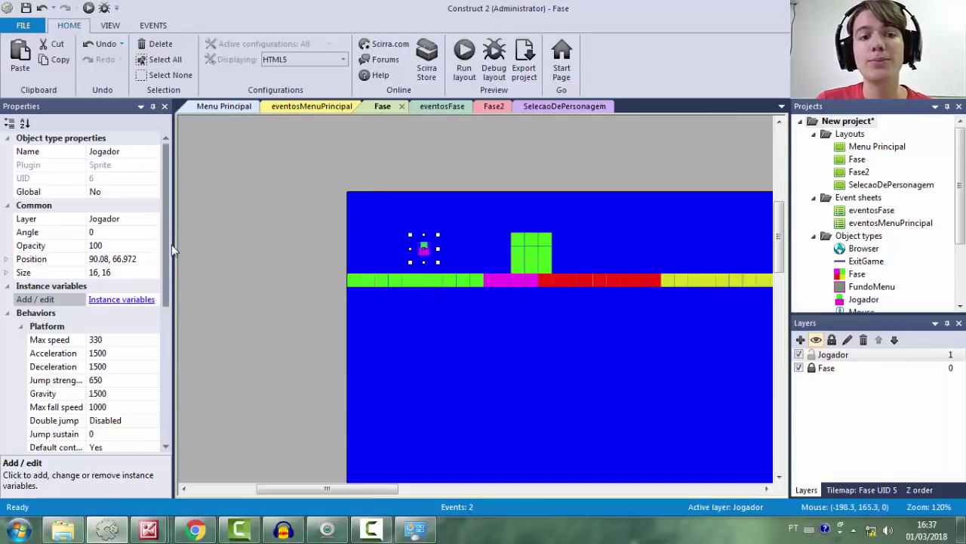
Set the Jogador Platform behavior's jump strength to 100 and test a jump in the layout preview
{"action": "left_click_drag", "start_coordinate": [169, 240], "coordinate": [169, 277]}
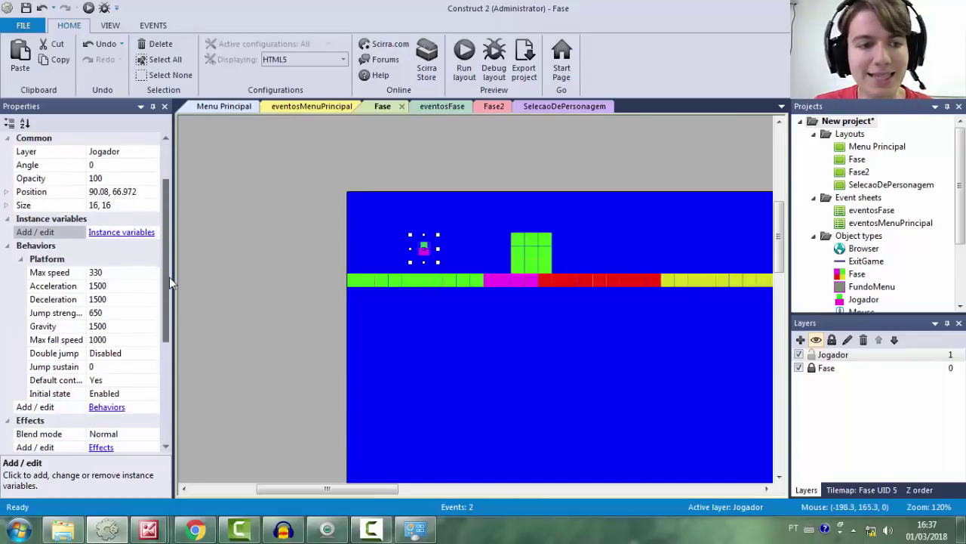
{"action": "left_click", "coordinate": [43, 271]}
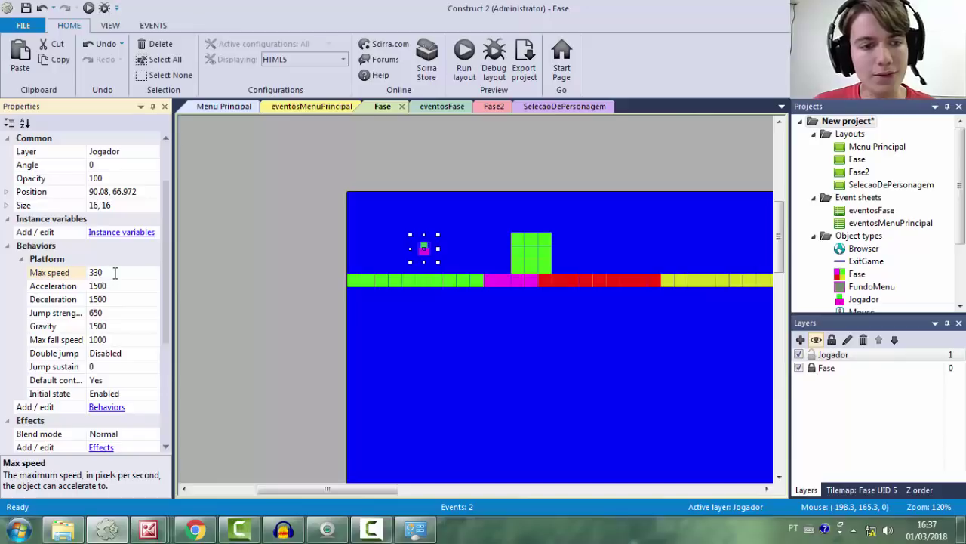
{"action": "left_click", "coordinate": [80, 288]}
{"action": "left_click", "coordinate": [80, 314]}
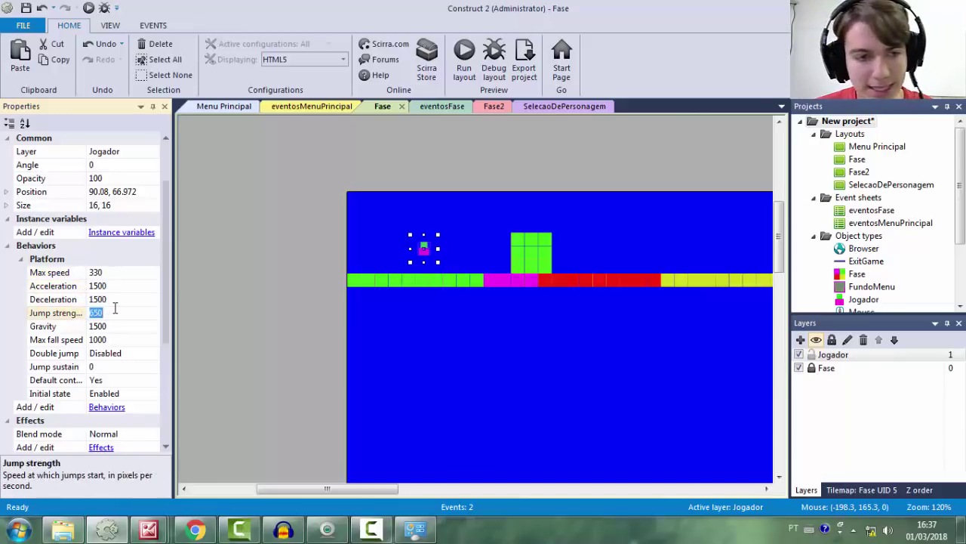
{"action": "left_click", "coordinate": [464, 61]}
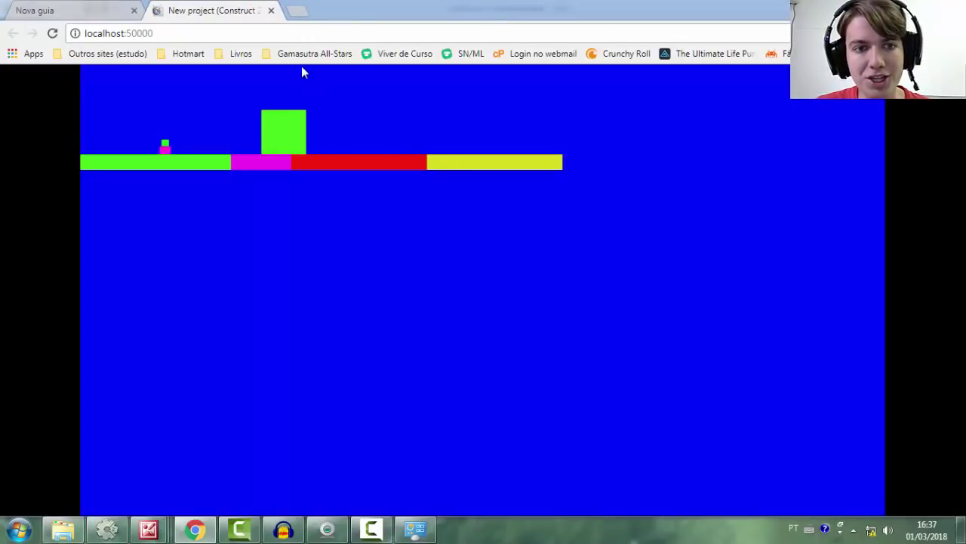
{"action": "key", "text": "Up"}
{"action": "left_click", "coordinate": [271, 11]}
{"action": "left_click", "coordinate": [107, 530]}
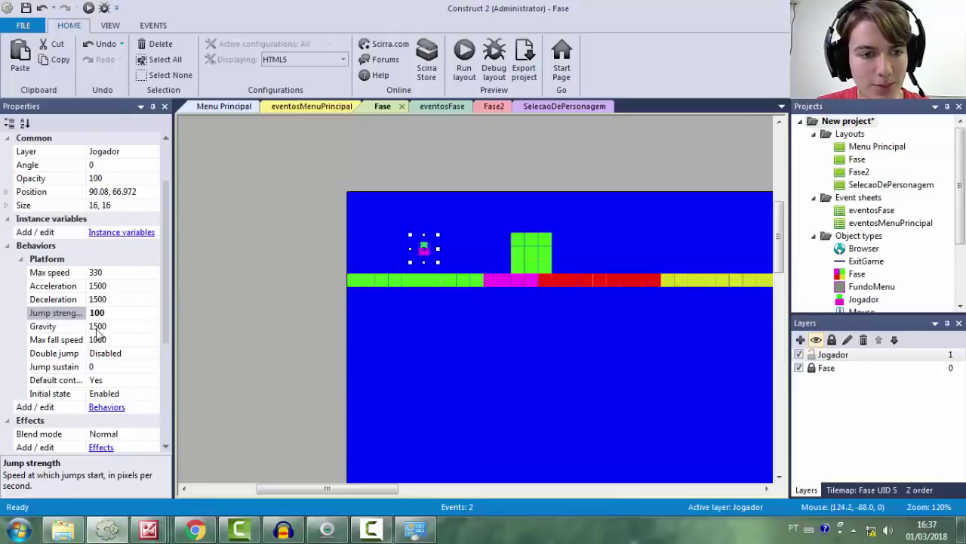
Set the Jogador Platform behavior's jump strength to 400 and test running and jumping around the green block in the preview
{"action": "left_click", "coordinate": [98, 313]}
{"action": "type", "text": "400"}
{"action": "left_click", "coordinate": [465, 57]}
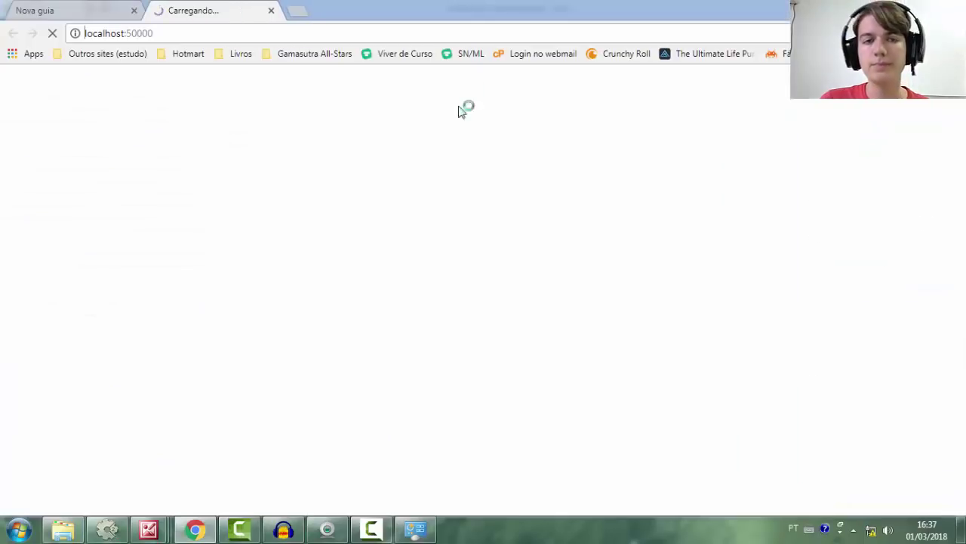
{"action": "key", "text": "Right"}
{"action": "key", "text": "Left"}
{"action": "key", "text": "Up"}
{"action": "key", "text": "Right"}
{"action": "key", "text": "Up"}
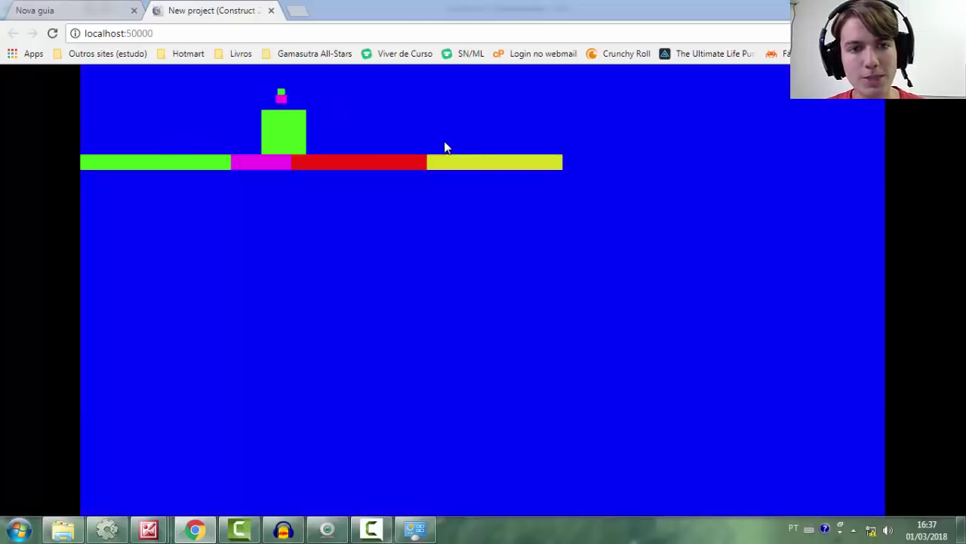
{"action": "key", "text": "Right"}
{"action": "key", "text": "Left"}
{"action": "key", "text": "Up"}
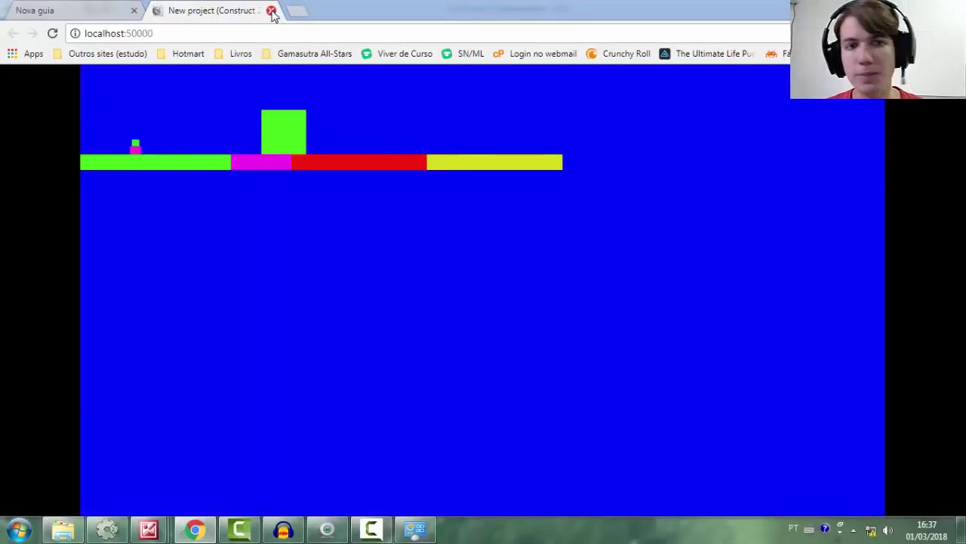
{"action": "left_click", "coordinate": [272, 11]}
{"action": "left_click", "coordinate": [195, 529]}
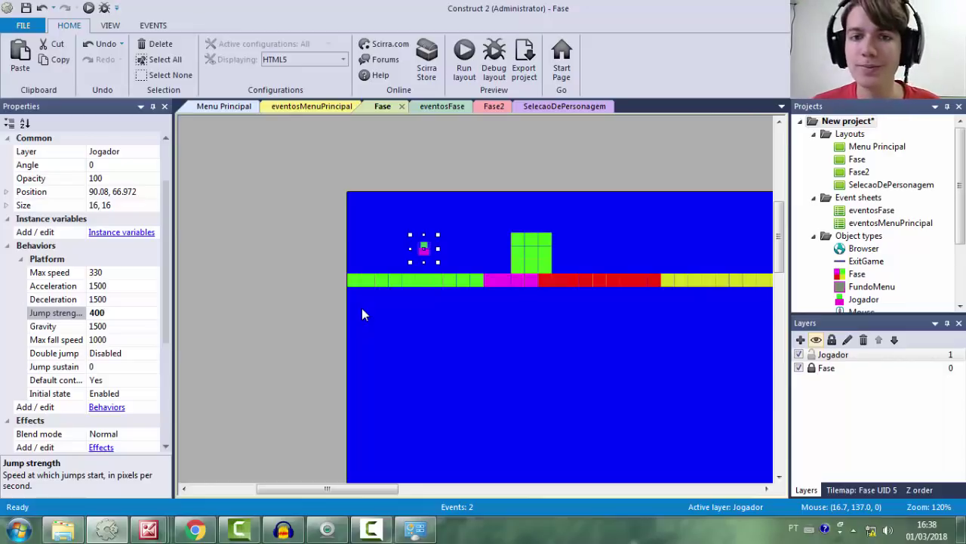
View the eventosFase sheet, return to the Fase layout, select the Jogador sprite and review its Platform behavior properties
{"action": "left_click", "coordinate": [441, 107]}
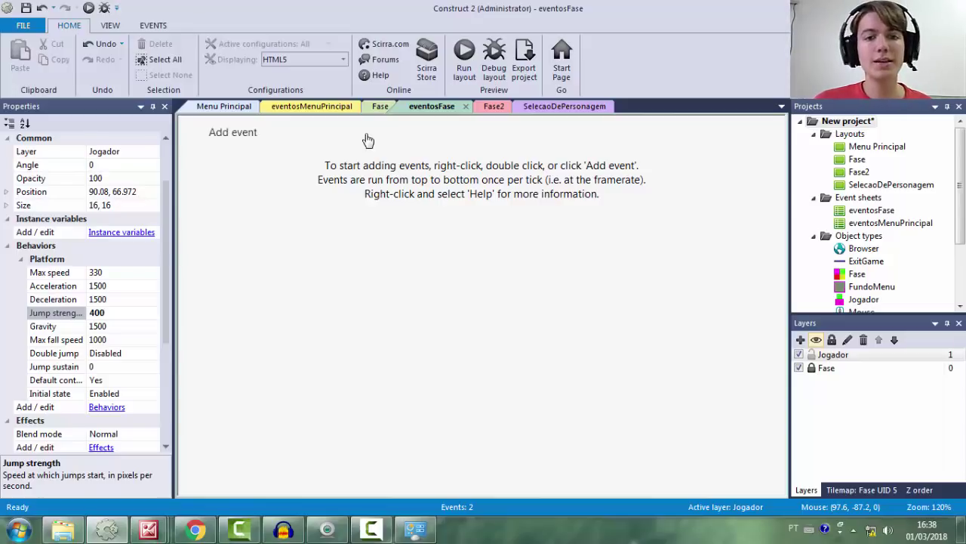
{"action": "left_click", "coordinate": [380, 106]}
{"action": "left_click", "coordinate": [424, 252]}
{"action": "left_click", "coordinate": [427, 254]}
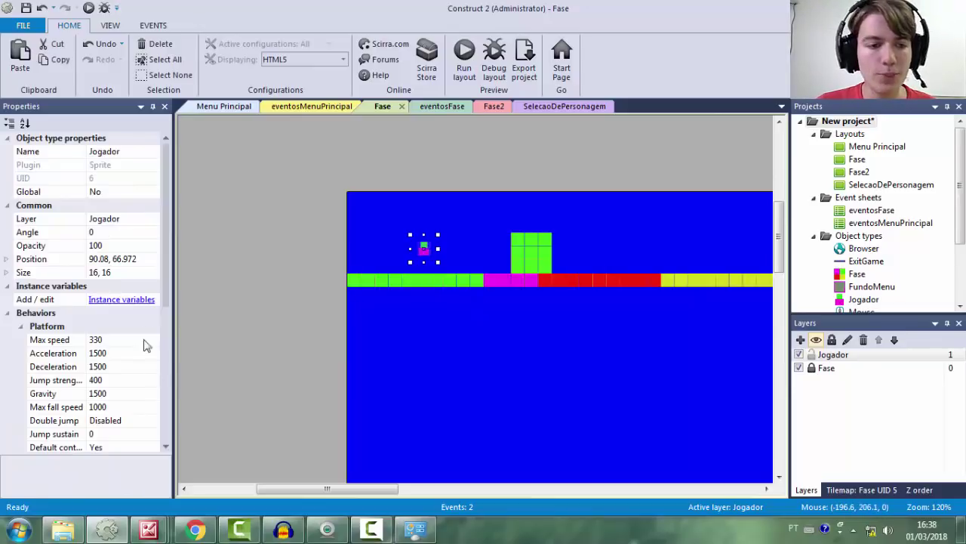
{"action": "scroll", "coordinate": [166, 256], "scroll_direction": "down", "scroll_amount": 1}
{"action": "scroll", "coordinate": [167, 256], "scroll_direction": "down", "scroll_amount": 2}
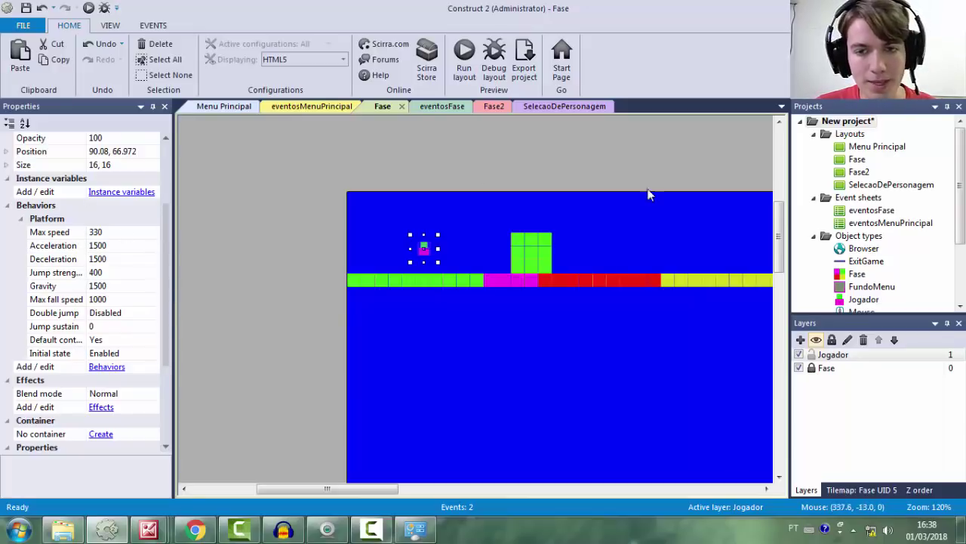
Remove the Solid behavior from the Fase tilemap
{"action": "left_click", "coordinate": [638, 226]}
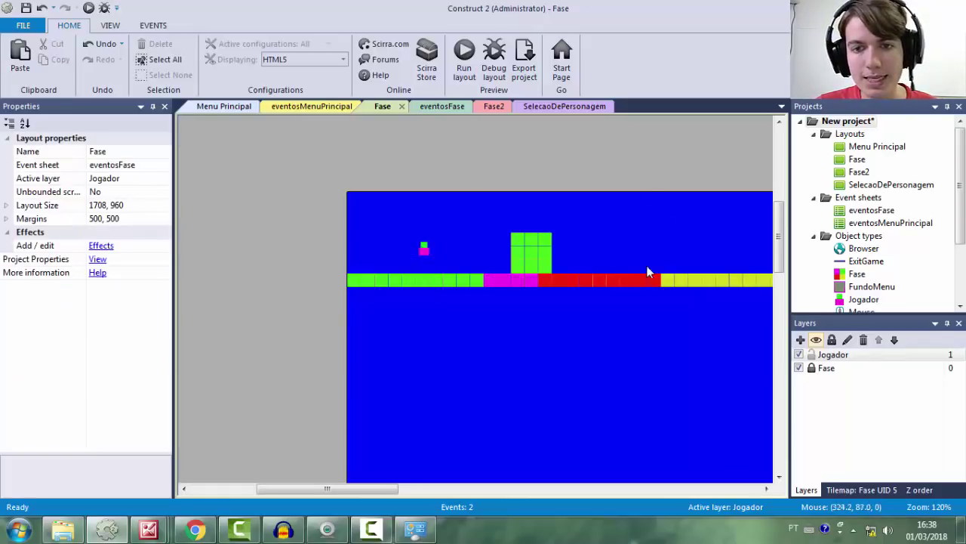
{"action": "left_click", "coordinate": [857, 273]}
{"action": "scroll", "coordinate": [168, 179], "scroll_direction": "down", "scroll_amount": 1}
{"action": "scroll", "coordinate": [169, 179], "scroll_direction": "down", "scroll_amount": 2}
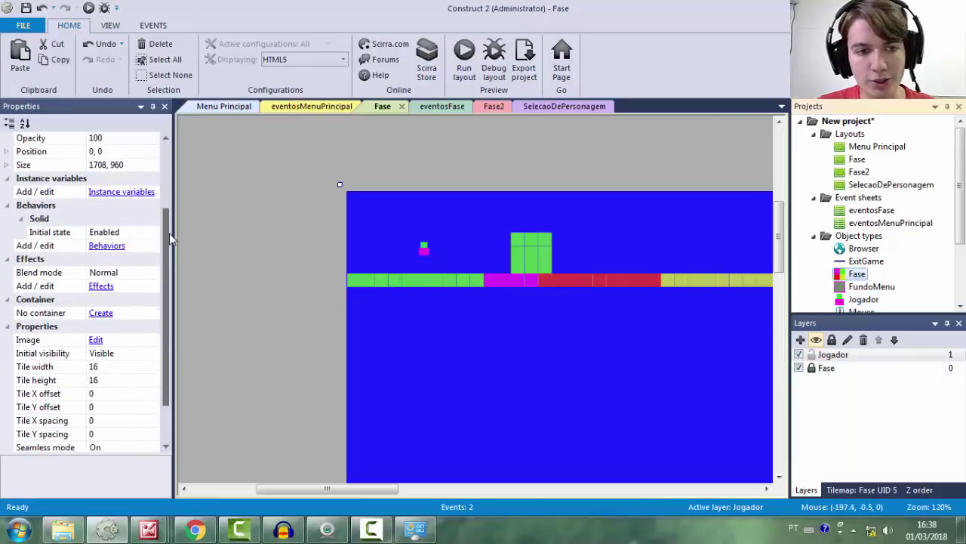
{"action": "left_click", "coordinate": [106, 245]}
{"action": "left_click", "coordinate": [414, 217]}
{"action": "left_click", "coordinate": [425, 178]}
{"action": "key", "text": "Return"}
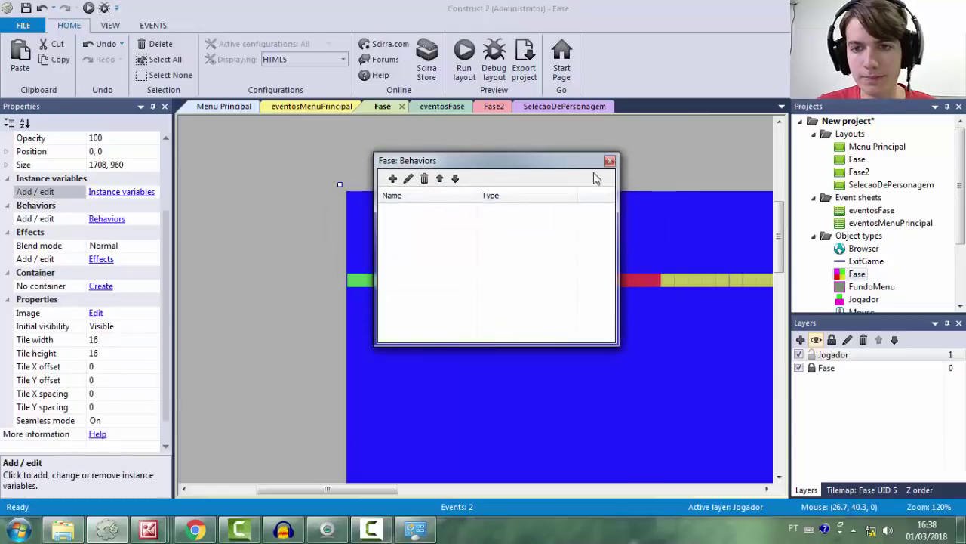
{"action": "left_click", "coordinate": [610, 161]}
Preview the layout with the non-solid tilemap, close the preview and return to the Construct 2 editor
{"action": "left_click", "coordinate": [468, 63]}
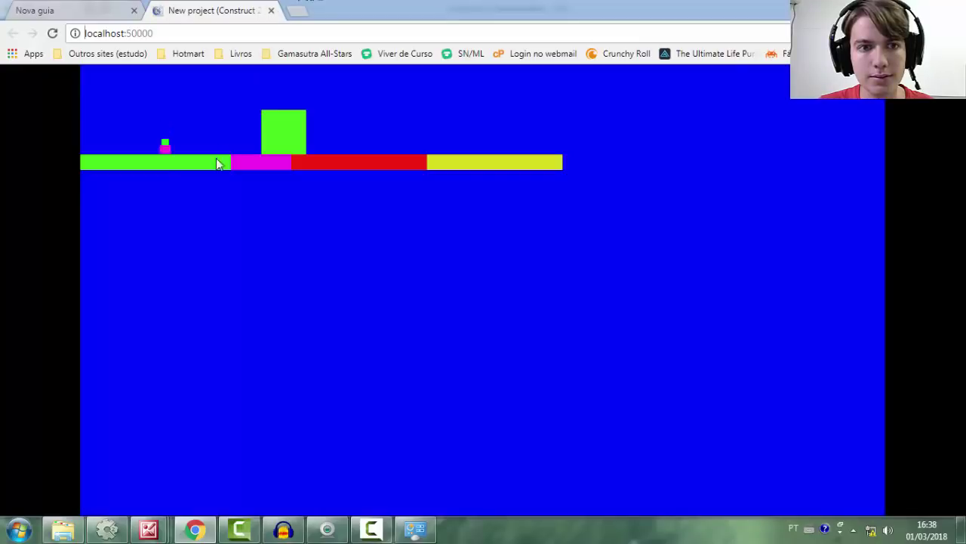
{"action": "left_click", "coordinate": [274, 13]}
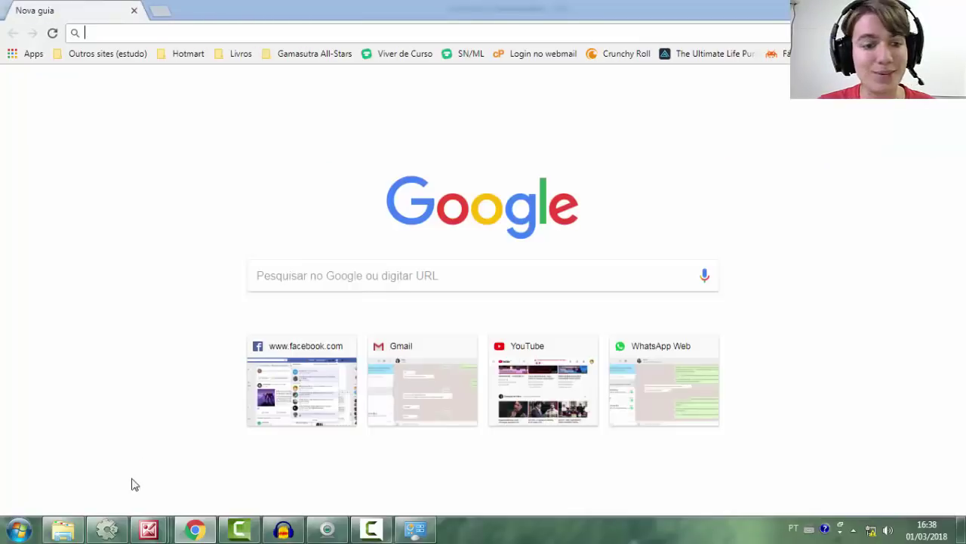
{"action": "left_click", "coordinate": [121, 520]}
{"action": "left_click", "coordinate": [561, 295]}
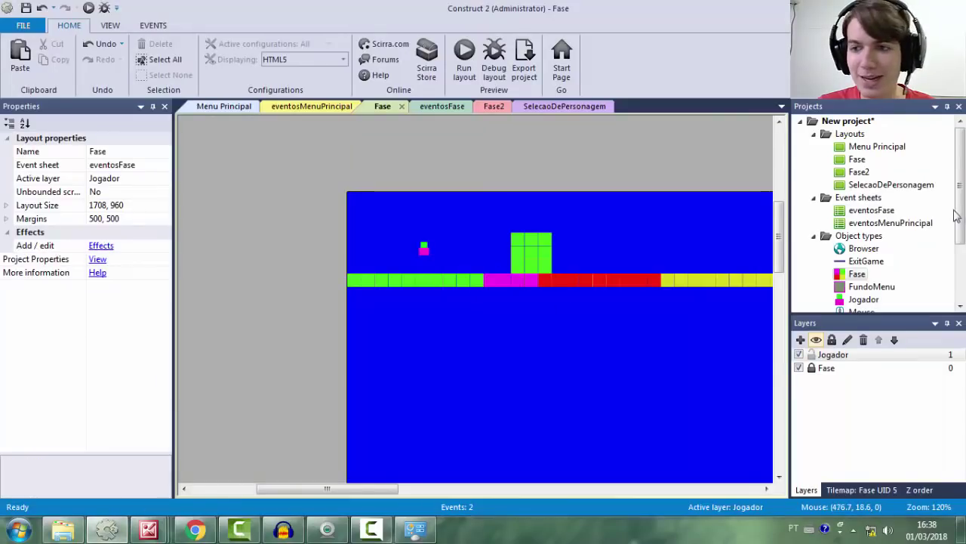
Undo the deletion of the Fase tilemap's Solid behavior and select the Fase object
{"action": "left_click", "coordinate": [847, 274]}
{"action": "key", "text": "ctrl+z"}
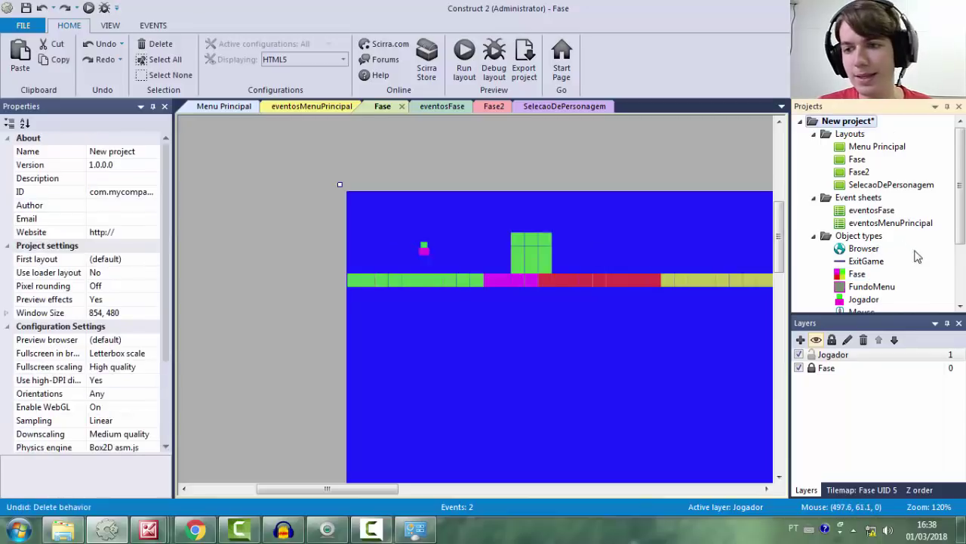
{"action": "left_click", "coordinate": [857, 274]}
Preview the layout, test running and jumping on the solid tilemap, and return to the Construct 2 editor
{"action": "left_click", "coordinate": [464, 60]}
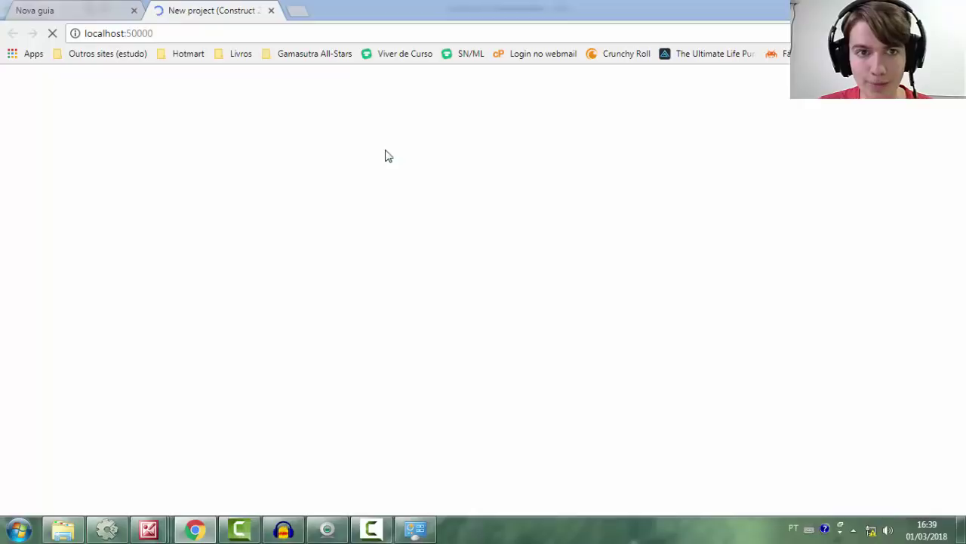
{"action": "key", "text": "Right"}
{"action": "key", "text": "Up"}
{"action": "key", "text": "Left"}
{"action": "key", "text": "Up"}
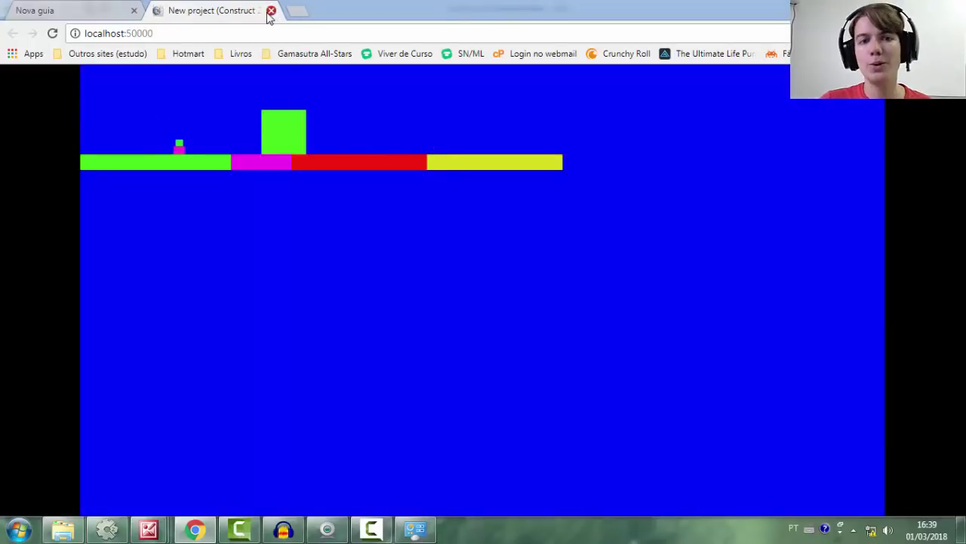
{"action": "left_click", "coordinate": [271, 11]}
{"action": "left_click", "coordinate": [108, 528]}
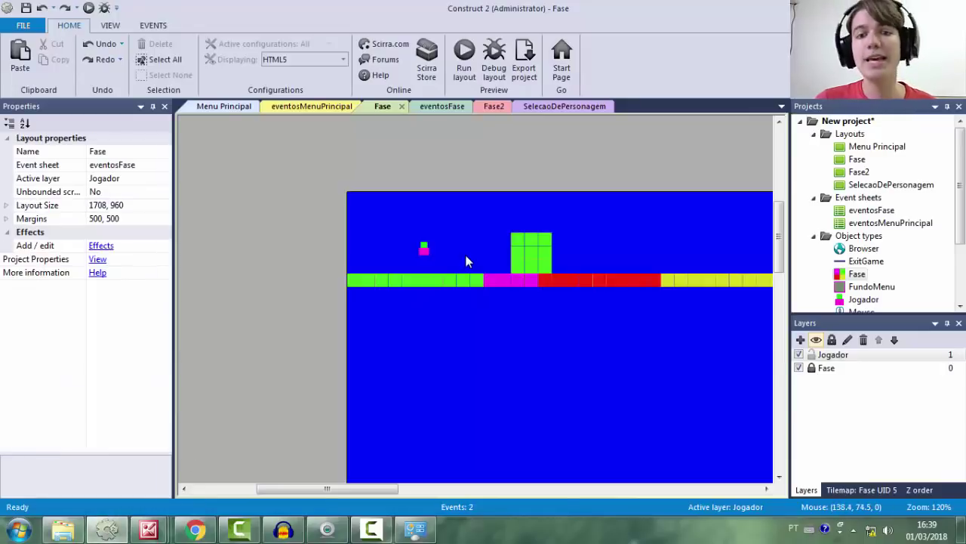
Add the 8 Direction behavior to the Jogador sprite and delete its Platform behavior
{"action": "left_click", "coordinate": [424, 250]}
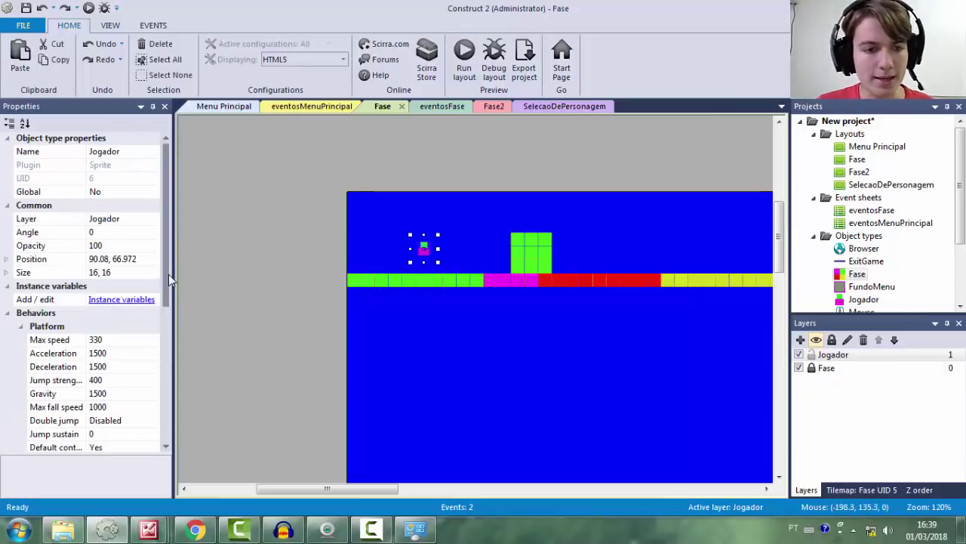
{"action": "scroll", "coordinate": [168, 274], "scroll_direction": "down", "scroll_amount": 2}
{"action": "left_click", "coordinate": [107, 394]}
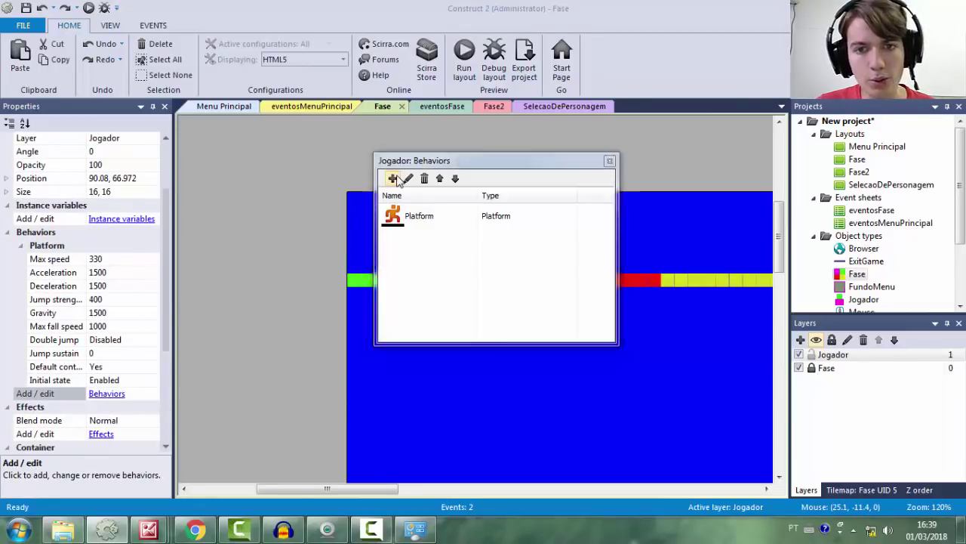
{"action": "left_click", "coordinate": [393, 178]}
{"action": "type", "text": "8"}
{"action": "double_click", "coordinate": [358, 186]}
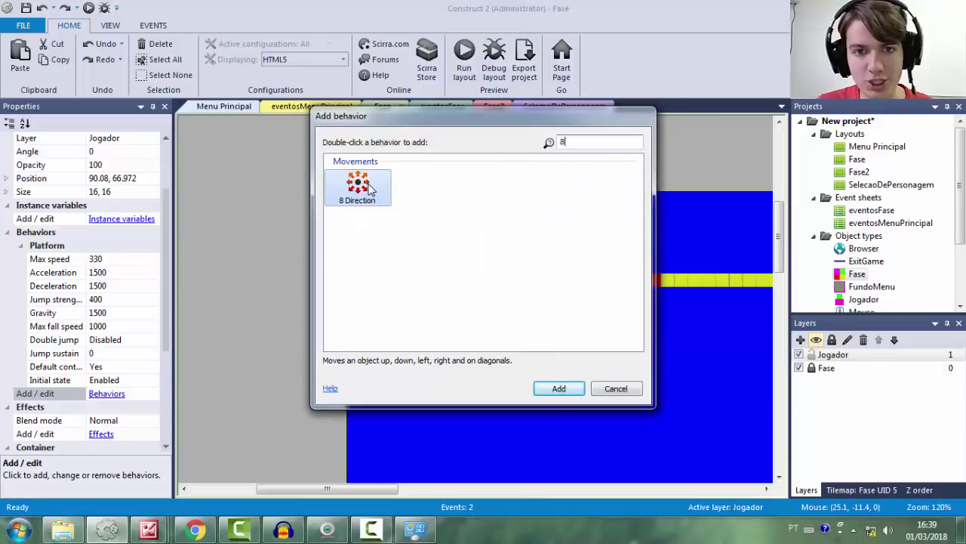
{"action": "key", "text": "Delete"}
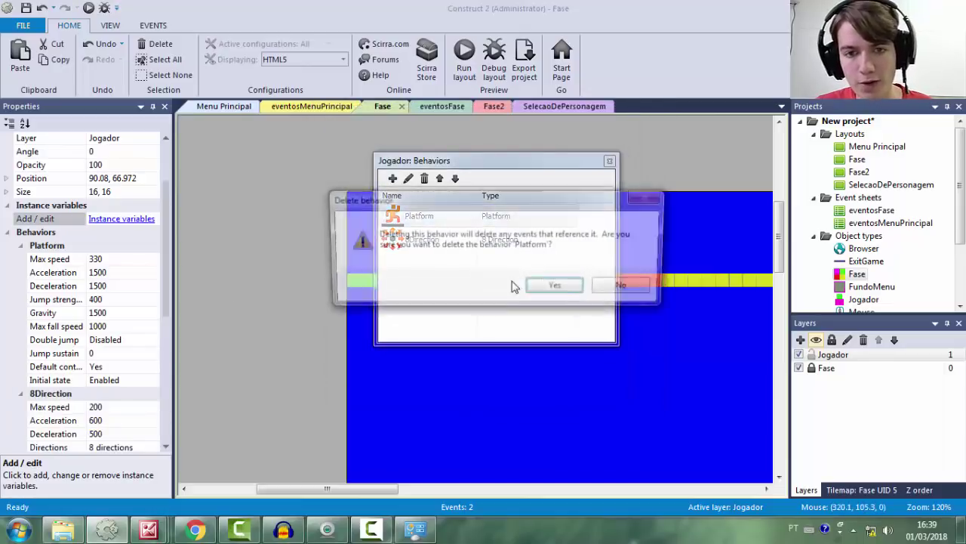
{"action": "left_click", "coordinate": [556, 284]}
{"action": "left_click", "coordinate": [609, 161]}
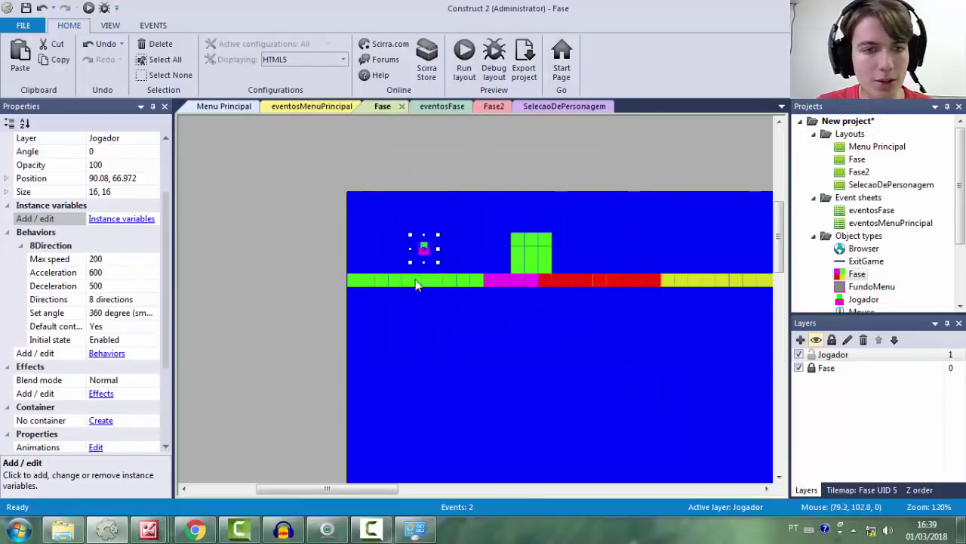
Preview the layout, test moving the player in all directions with 8 Direction, and return to the Construct 2 editor
{"action": "left_click", "coordinate": [464, 57]}
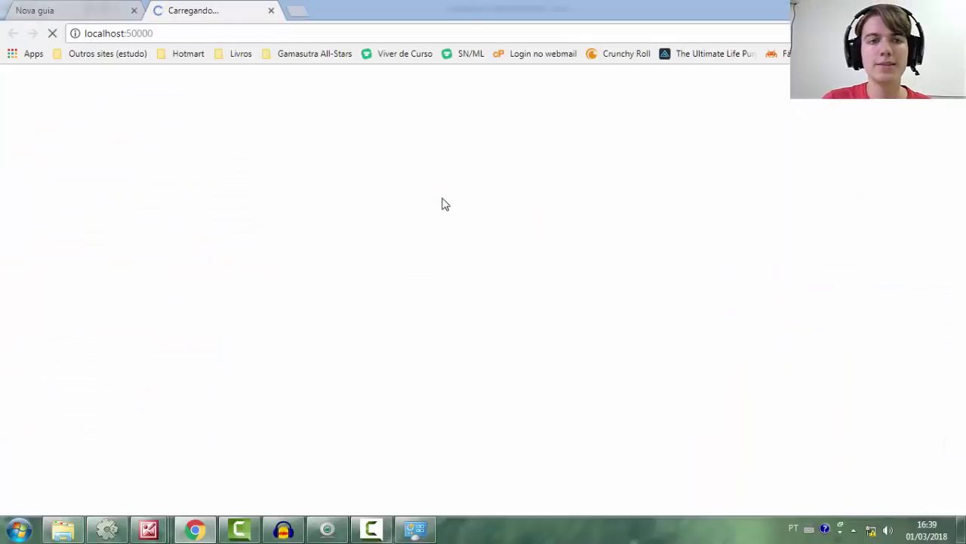
{"action": "key", "text": "Right"}
{"action": "key", "text": "Down"}
{"action": "key", "text": "Left"}
{"action": "key", "text": "Up"}
{"action": "key", "text": "Right"}
{"action": "key", "text": "Down"}
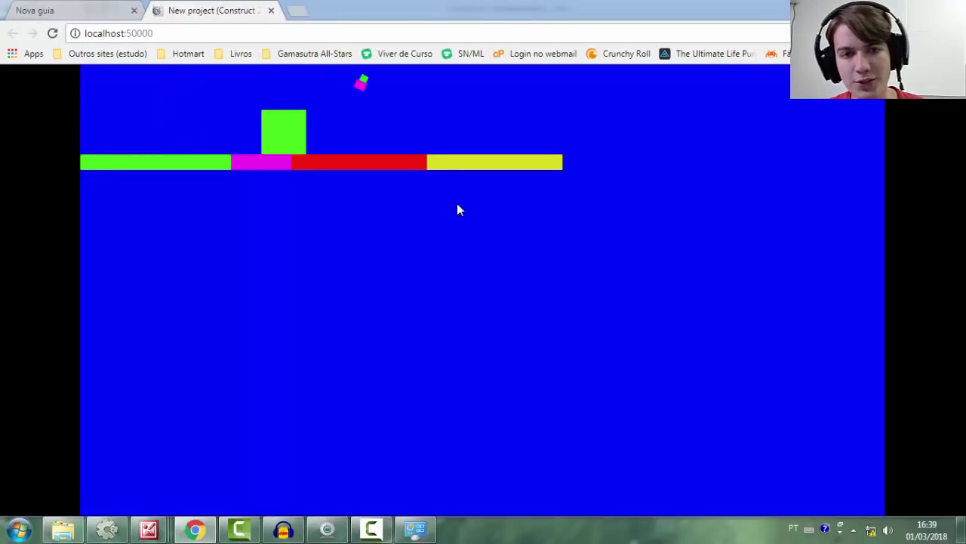
{"action": "key", "text": "Down"}
{"action": "key", "text": "Left"}
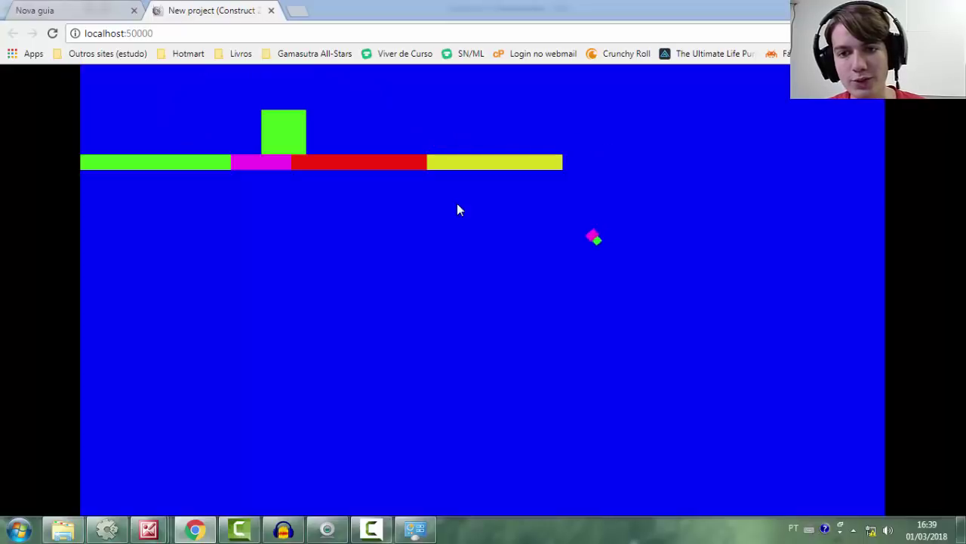
{"action": "key", "text": "Up"}
{"action": "key", "text": "Right"}
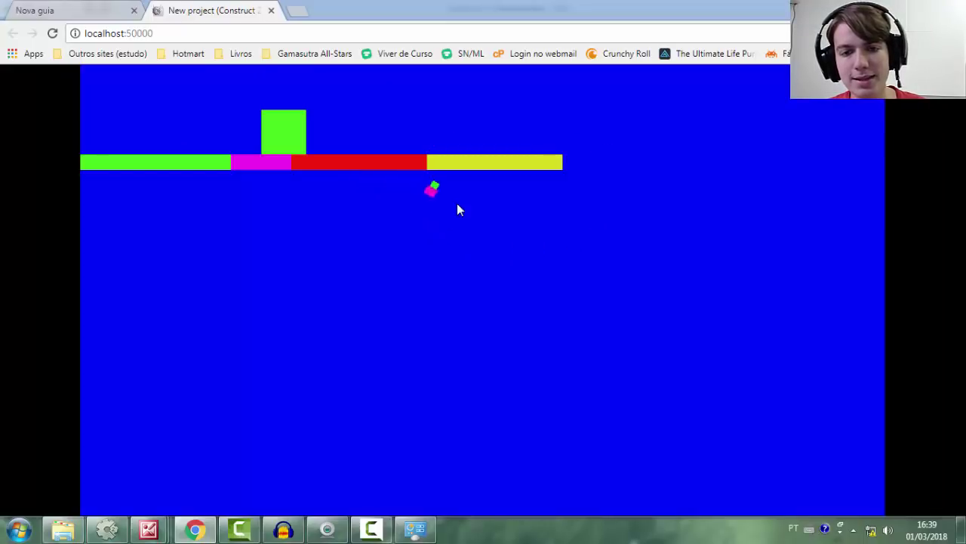
{"action": "key", "text": "Down"}
{"action": "key", "text": "Left"}
{"action": "key", "text": "Left"}
{"action": "key", "text": "Right"}
{"action": "key", "text": "Left"}
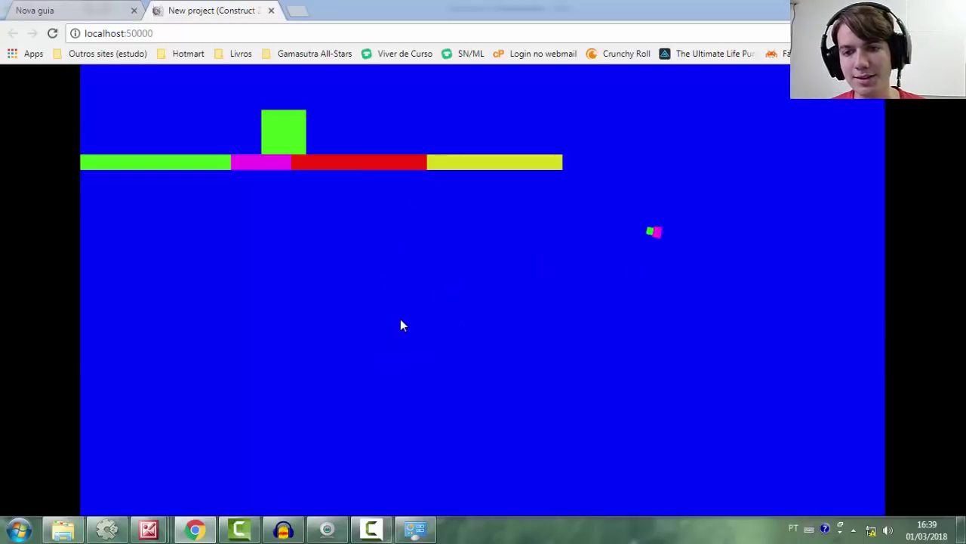
{"action": "key", "text": "Right"}
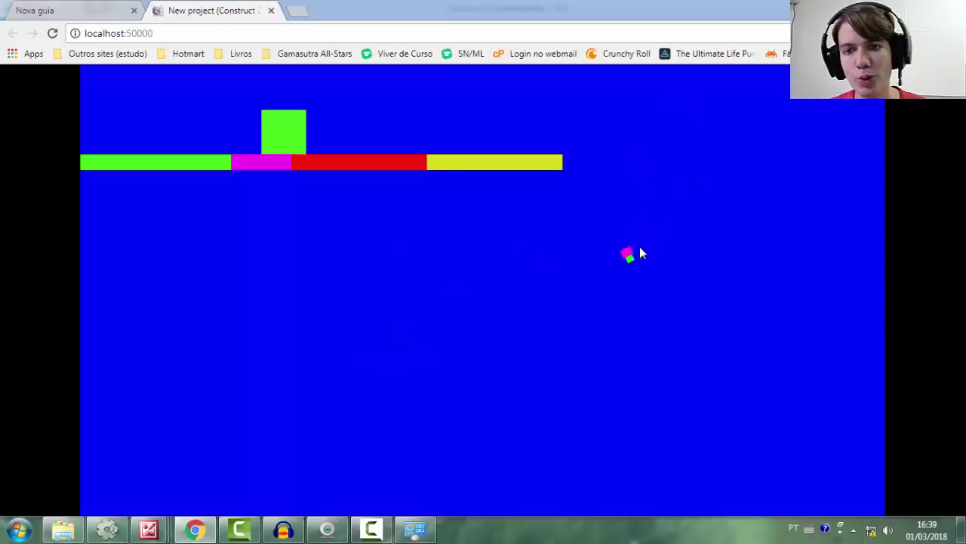
{"action": "key", "text": "Left"}
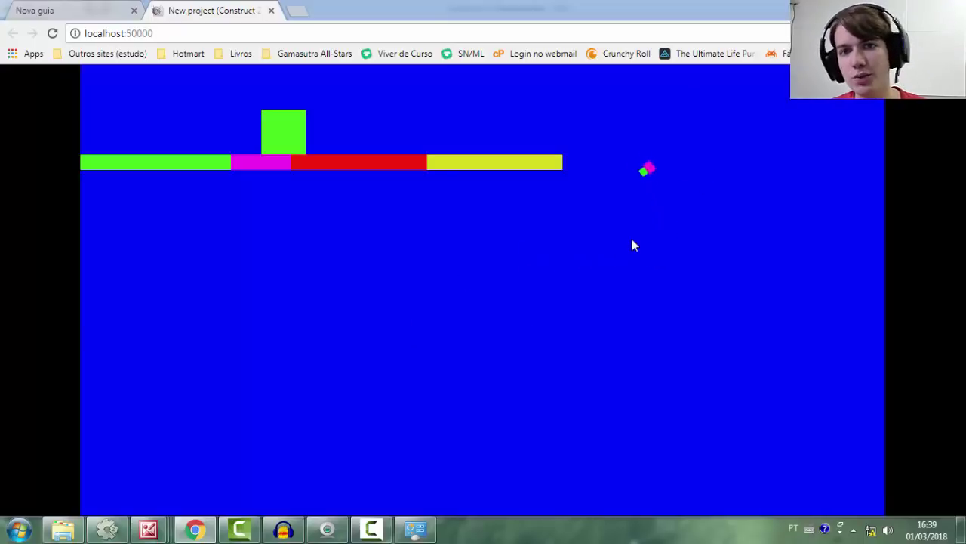
{"action": "key", "text": "Right"}
{"action": "key", "text": "Up"}
{"action": "key", "text": "Right"}
{"action": "left_click", "coordinate": [272, 10]}
{"action": "left_click", "coordinate": [106, 530]}
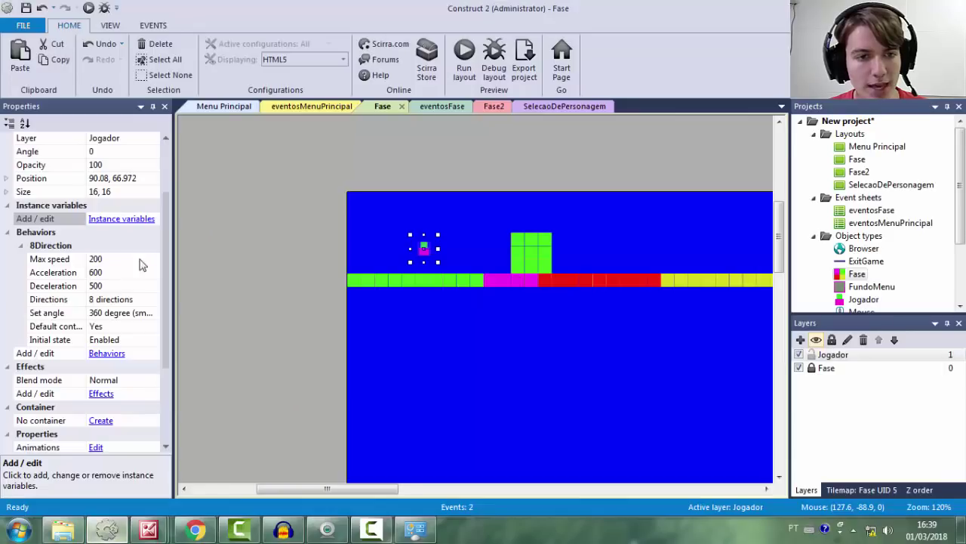
Move the Jogador sprite below the platform to about 193, 206 and replace its 8Direction behavior with Car
{"action": "left_click_drag", "start_coordinate": [425, 249], "coordinate": [512, 366]}
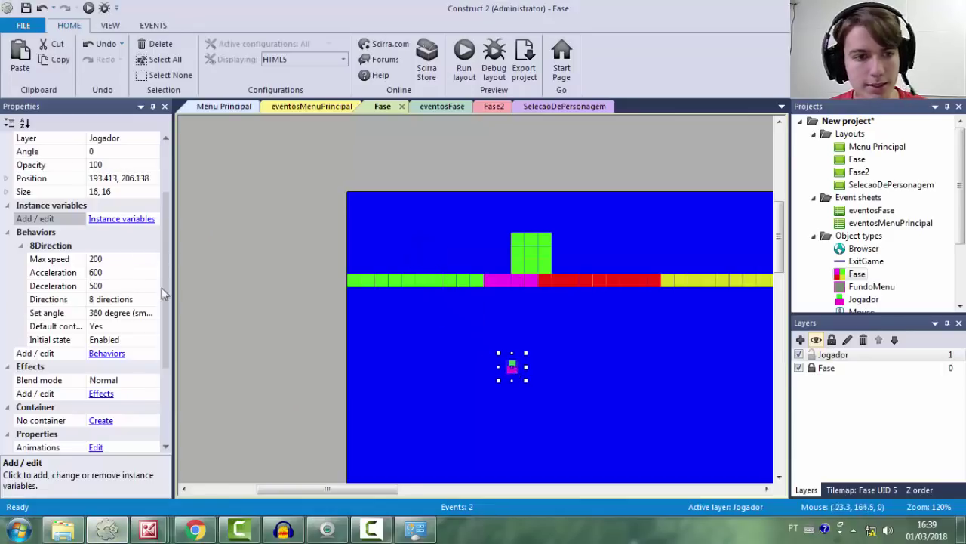
{"action": "left_click", "coordinate": [109, 355]}
{"action": "left_click", "coordinate": [411, 215]}
{"action": "key", "text": "Delete"}
{"action": "key", "text": "Return"}
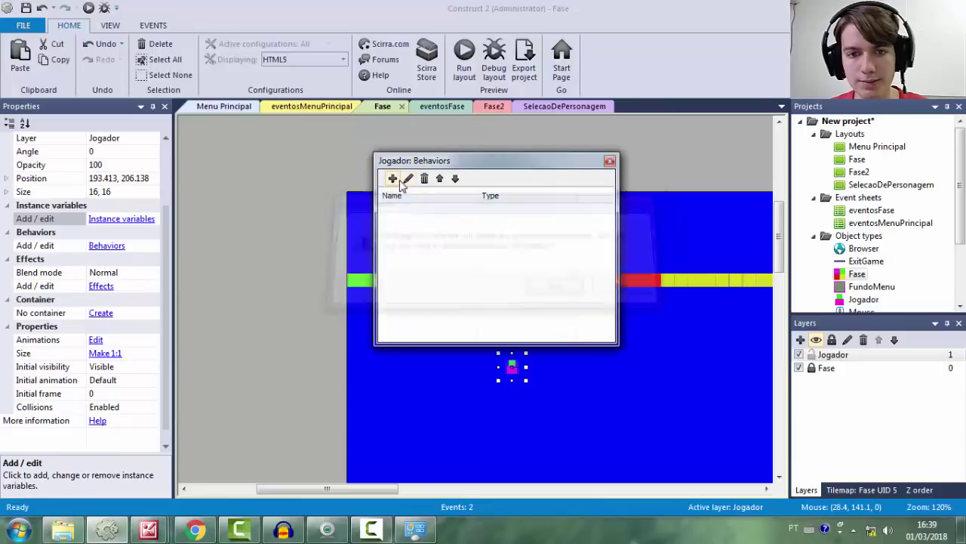
{"action": "left_click", "coordinate": [392, 178]}
{"action": "type", "text": "car"}
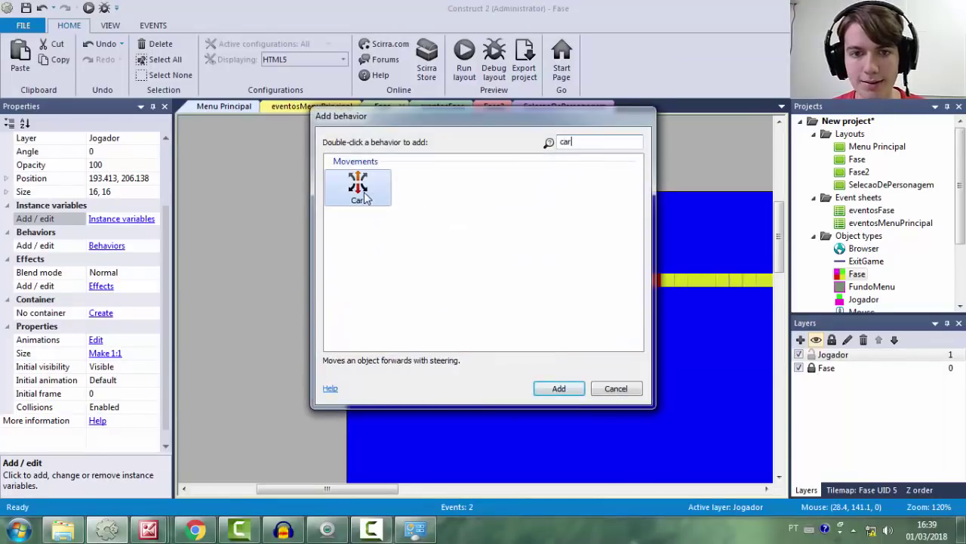
{"action": "double_click", "coordinate": [372, 198]}
{"action": "left_click", "coordinate": [608, 161]}
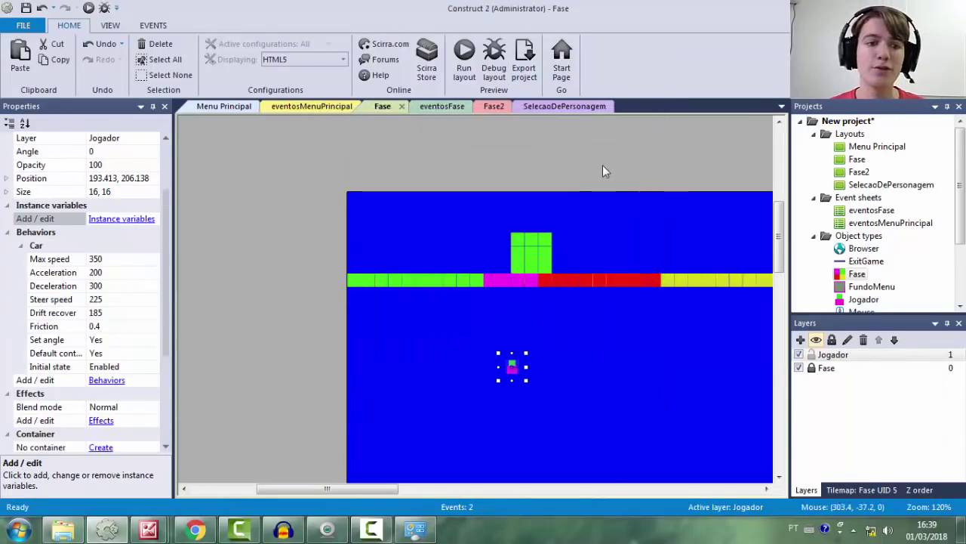
Preview the layout and test driving and steering the player with the Car behavior
{"action": "left_click", "coordinate": [463, 59]}
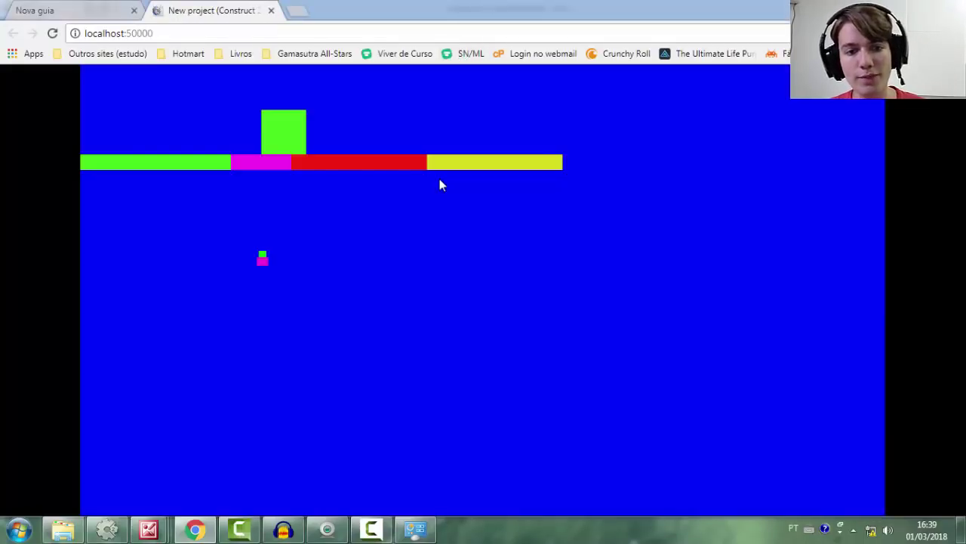
{"action": "key", "text": "Up"}
{"action": "key", "text": "Right"}
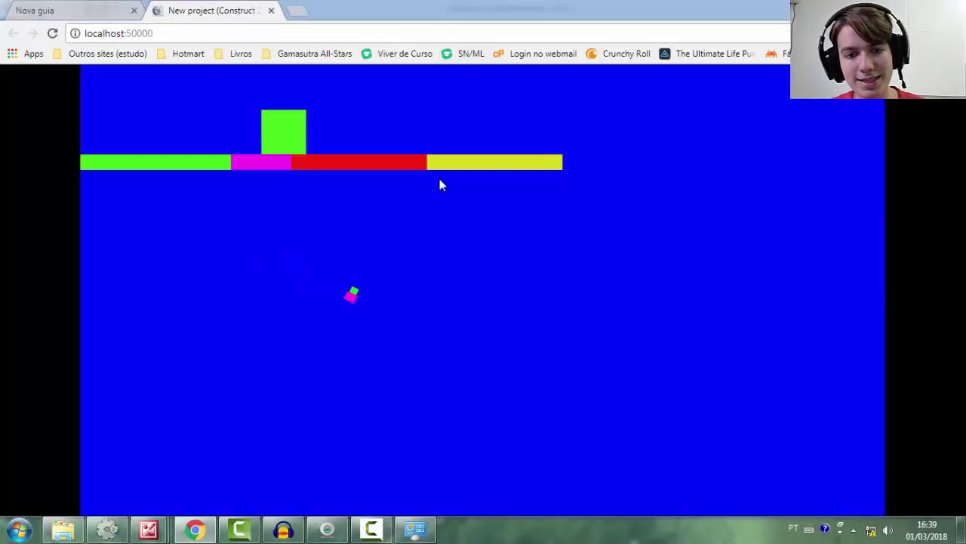
{"action": "key", "text": "Left"}
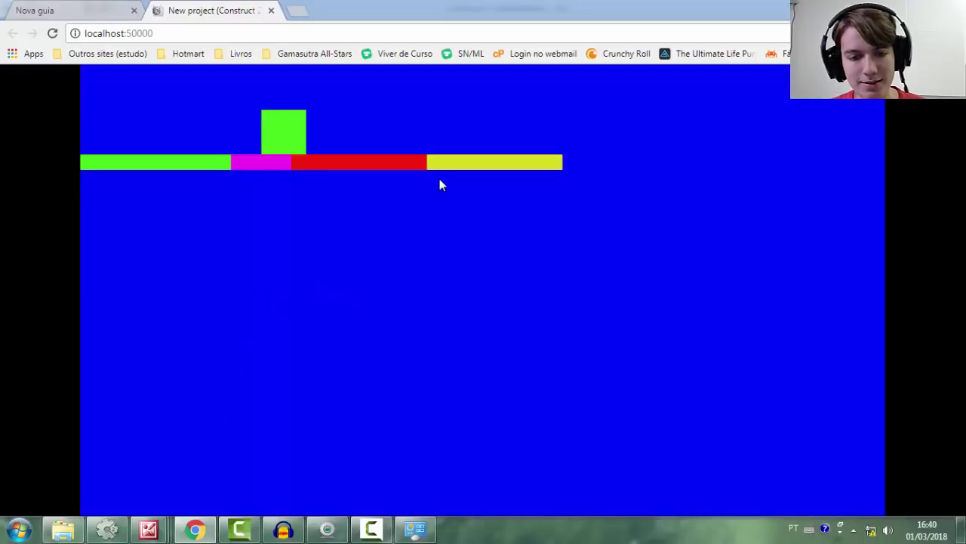
Reload the preview, test steering the player left and right again, and close the preview
{"action": "key", "text": "F5"}
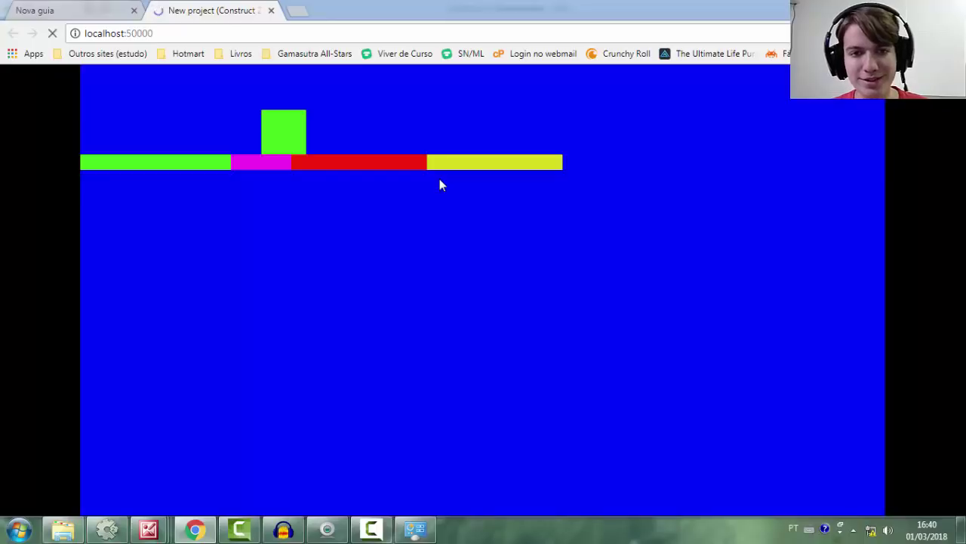
{"action": "key", "text": "Up"}
{"action": "key", "text": "Left"}
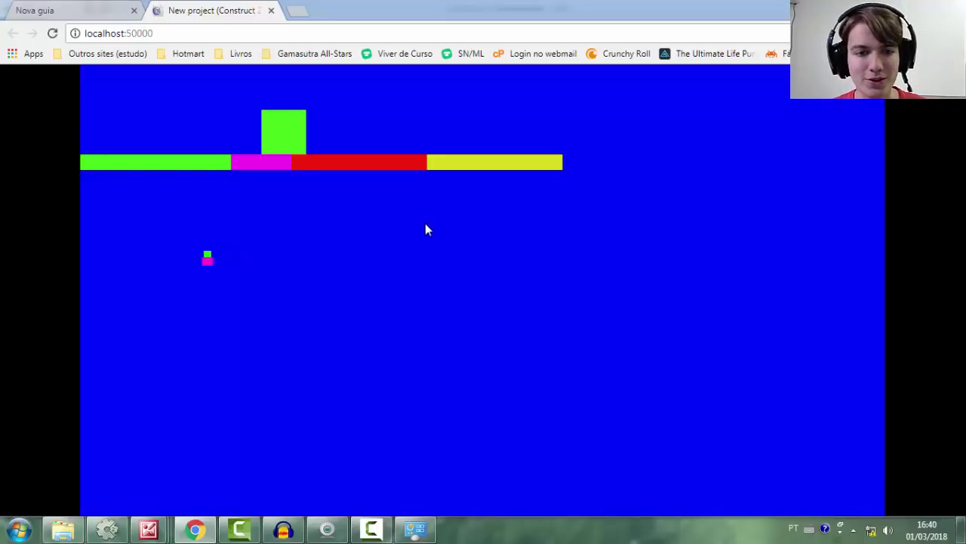
{"action": "key", "text": "Right"}
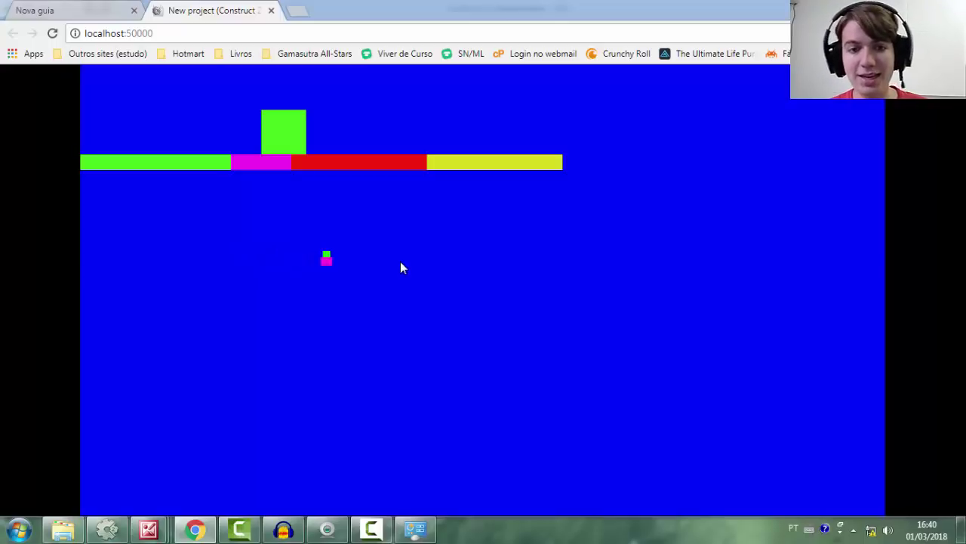
{"action": "left_click", "coordinate": [330, 259]}
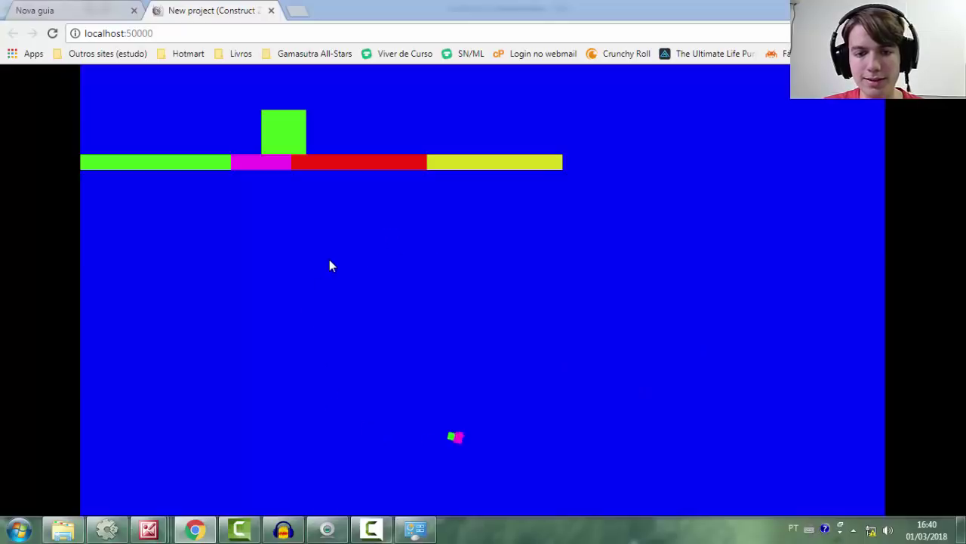
{"action": "left_click", "coordinate": [271, 11]}
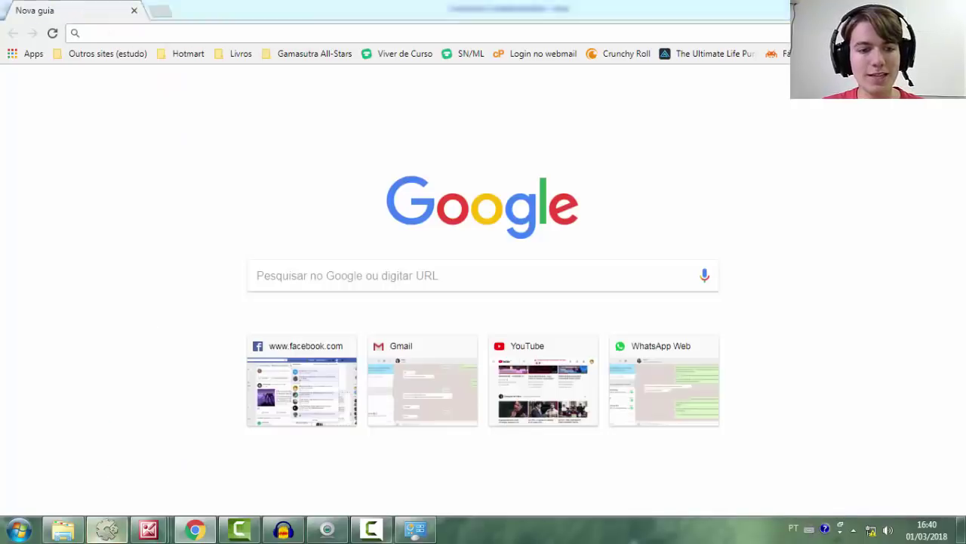
Return to the Construct 2 editor, move the Jogador sprite above the platform to about 100, 40 and replace its Car behavior with Platform
{"action": "key", "text": "alt+Tab"}
{"action": "left_click_drag", "start_coordinate": [506, 366], "coordinate": [428, 234]}
{"action": "left_click", "coordinate": [107, 380]}
{"action": "left_click", "coordinate": [429, 213]}
{"action": "key", "text": "Delete"}
{"action": "key", "text": "Return"}
{"action": "left_click", "coordinate": [393, 178]}
{"action": "type", "text": "plat"}
{"action": "double_click", "coordinate": [361, 185]}
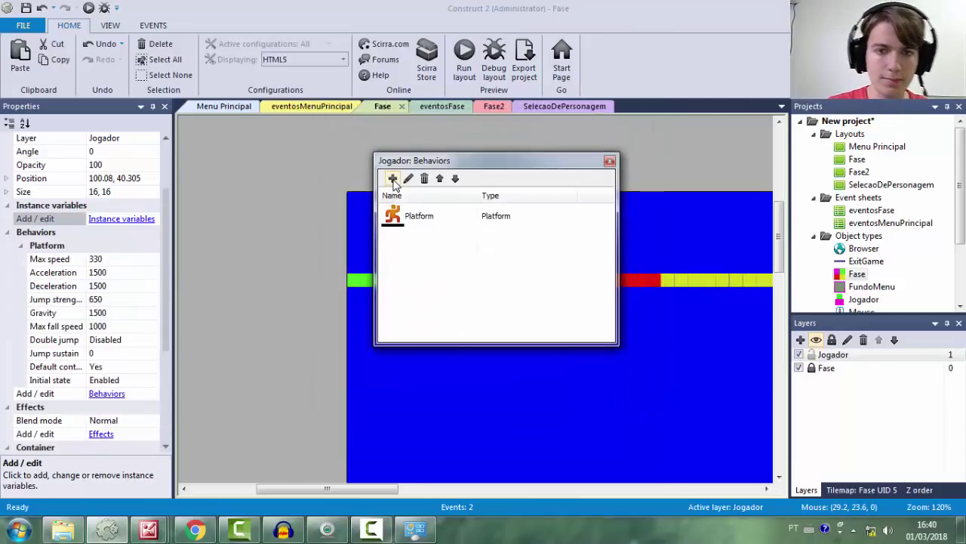
{"action": "left_click", "coordinate": [610, 161]}
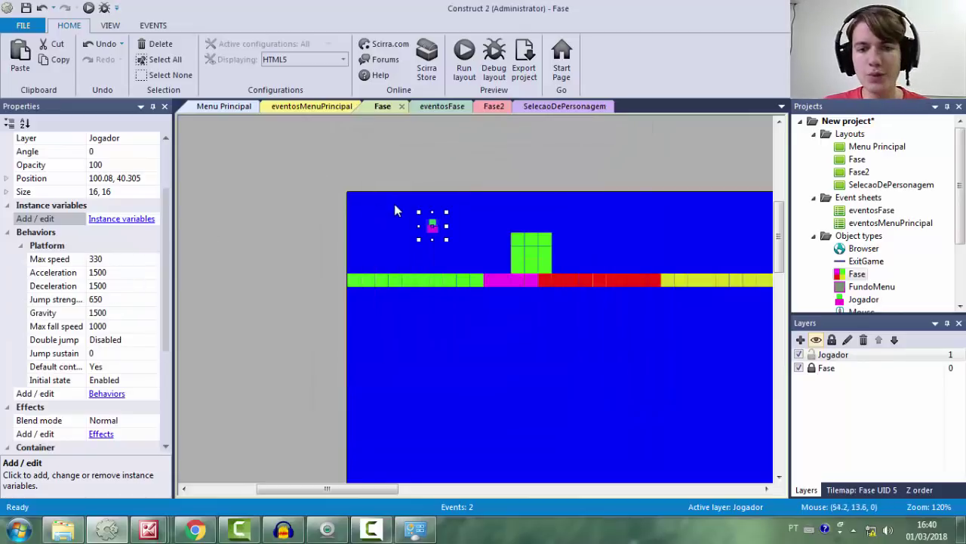
Set the jump strength of Jogador's Platform behavior to 400 and deselect the sprite
{"action": "left_click", "coordinate": [129, 299]}
{"action": "type", "text": "400"}
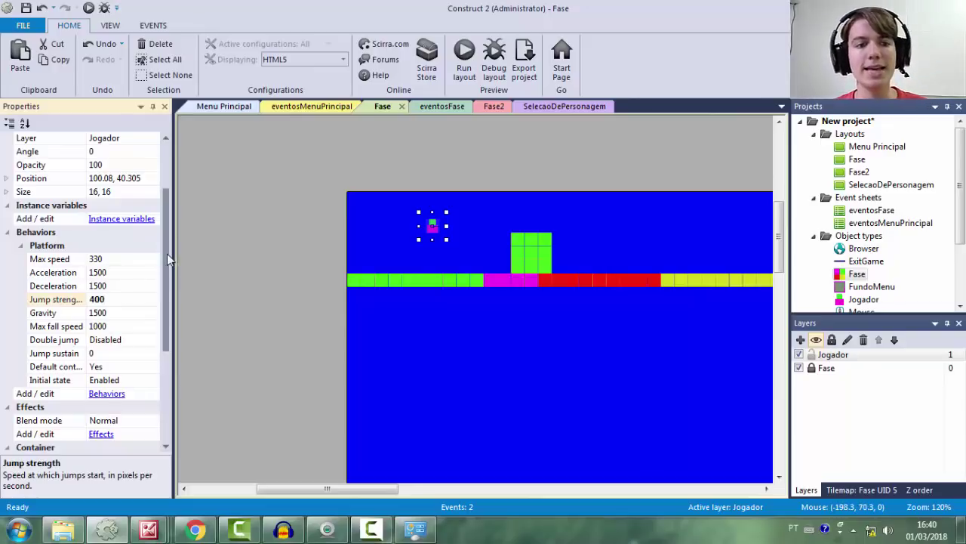
{"action": "left_click_drag", "start_coordinate": [167, 254], "coordinate": [191, 207]}
{"action": "left_click", "coordinate": [446, 254]}
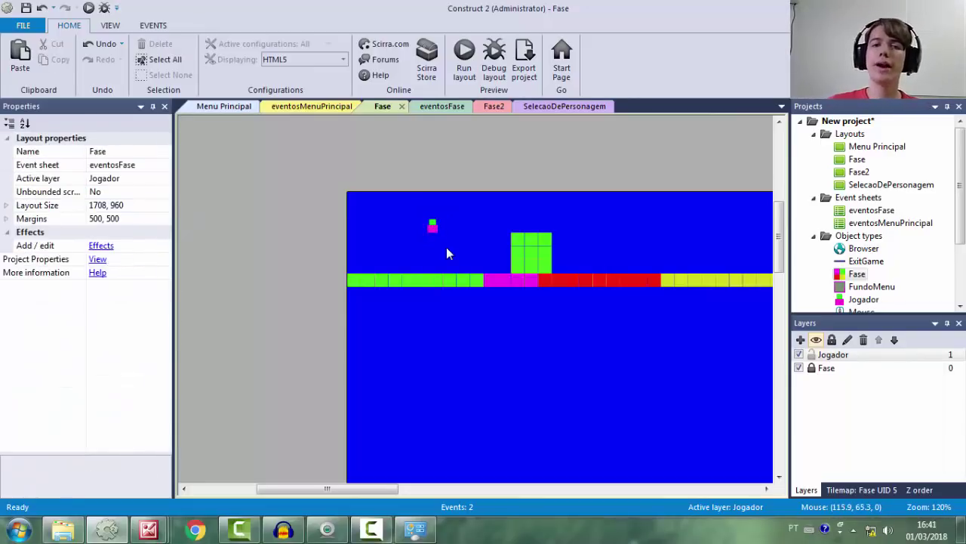
Examine the Jogador sprite's instance variables and its Platform behavior properties
{"action": "left_click", "coordinate": [433, 226]}
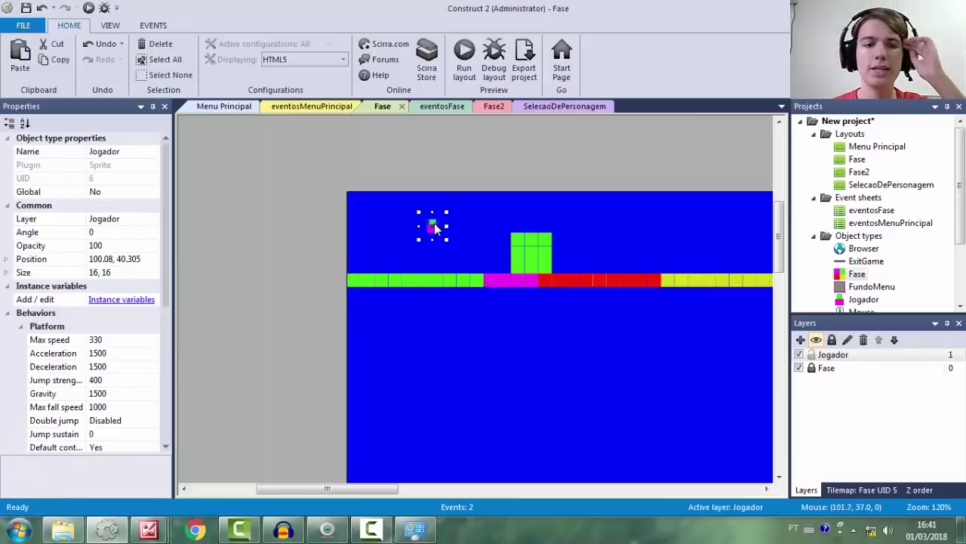
{"action": "left_click", "coordinate": [112, 300]}
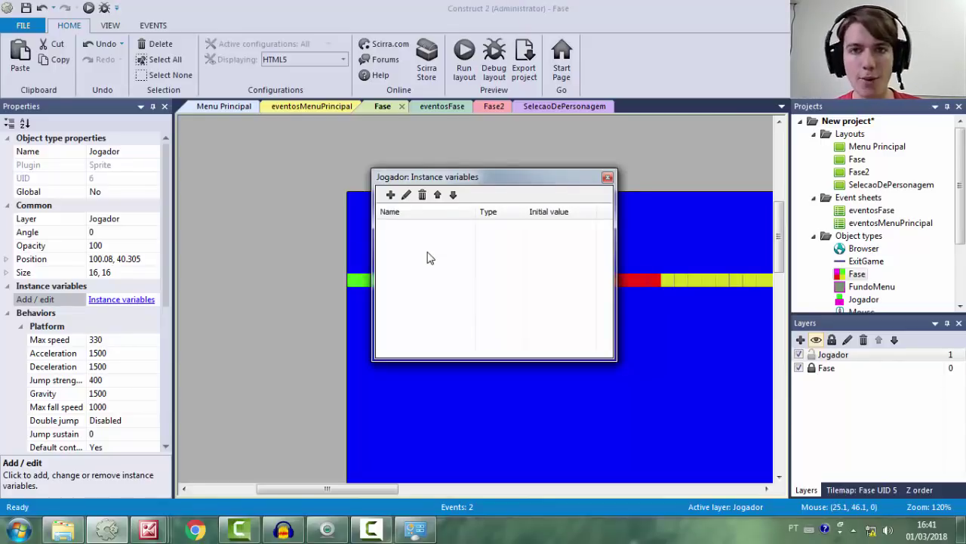
{"action": "left_click", "coordinate": [608, 177]}
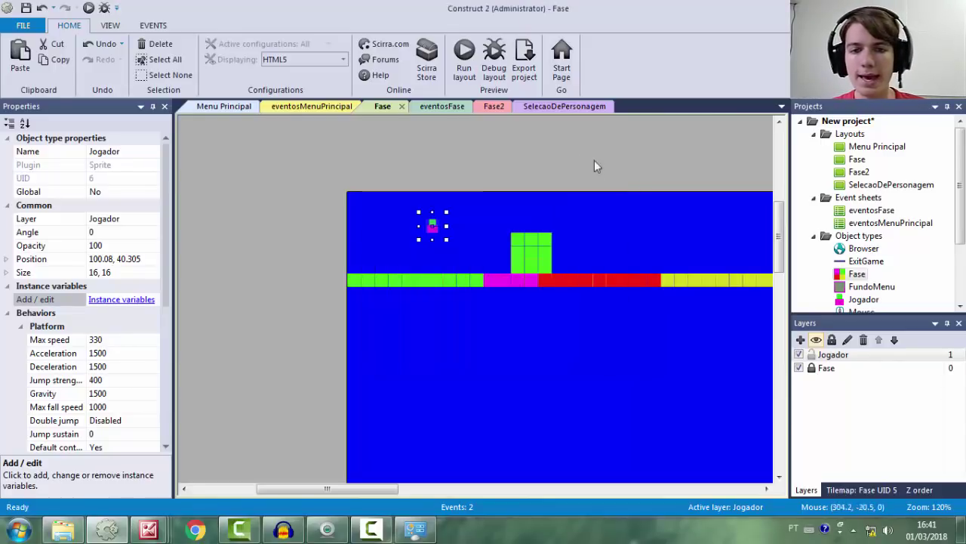
{"action": "scroll", "coordinate": [90, 309], "scroll_direction": "down", "scroll_amount": 2}
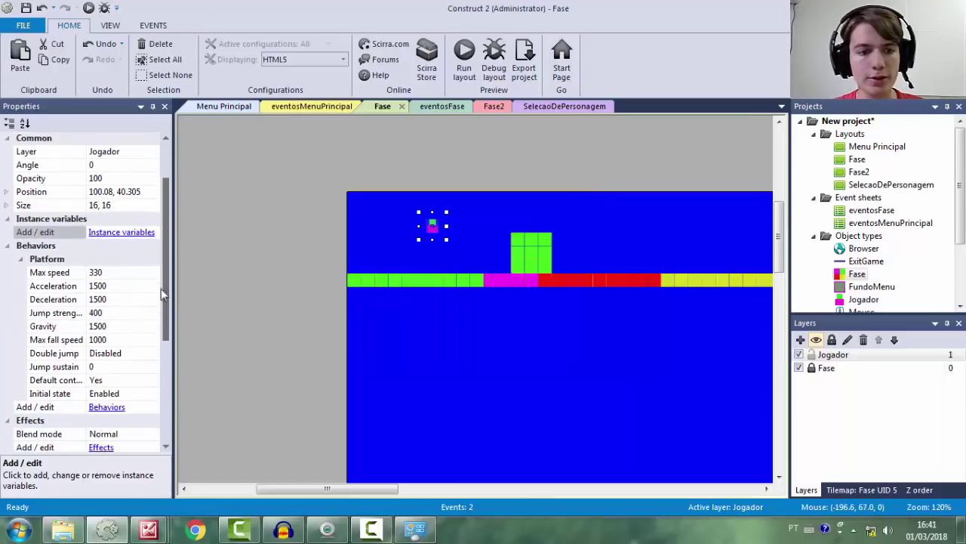
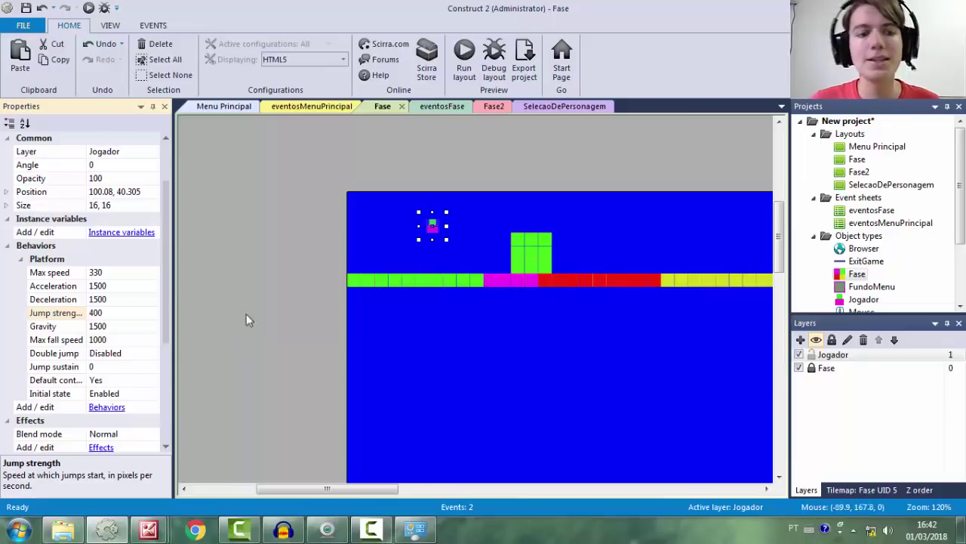
{"action": "left_click", "coordinate": [136, 232]}
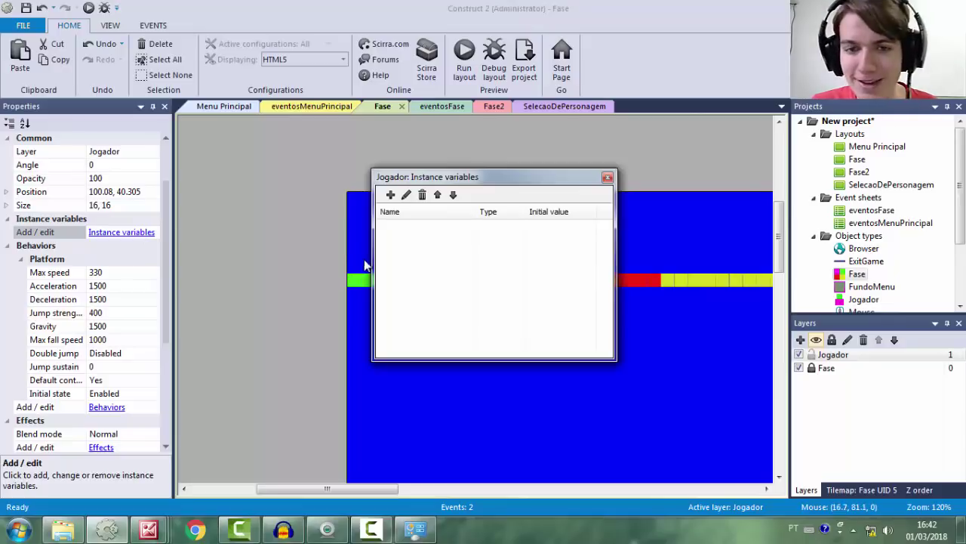
{"action": "left_click", "coordinate": [607, 178]}
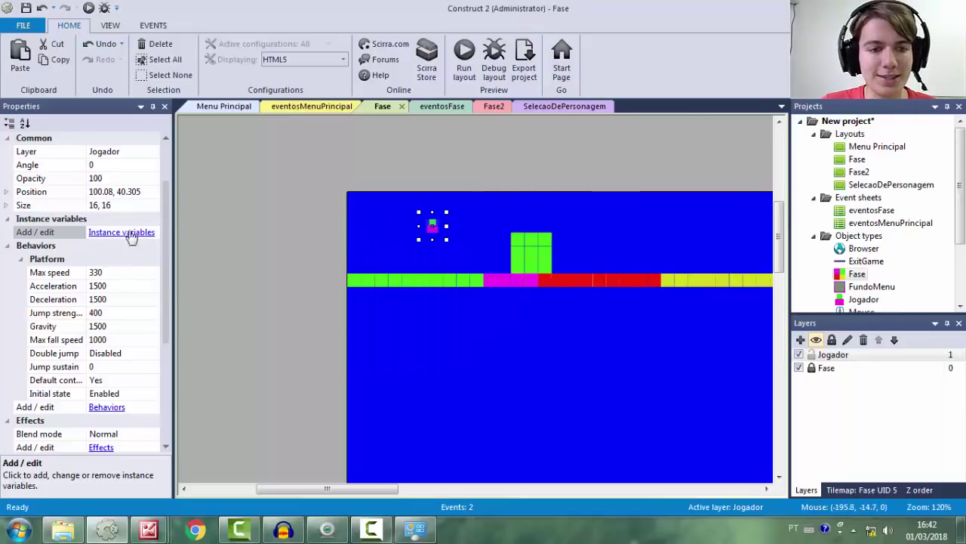
Add a Number instance variable named vida with initial value 3 to the Jogador sprite
{"action": "scroll", "coordinate": [151, 287], "scroll_direction": "up", "scroll_amount": 2}
{"action": "left_click", "coordinate": [148, 299]}
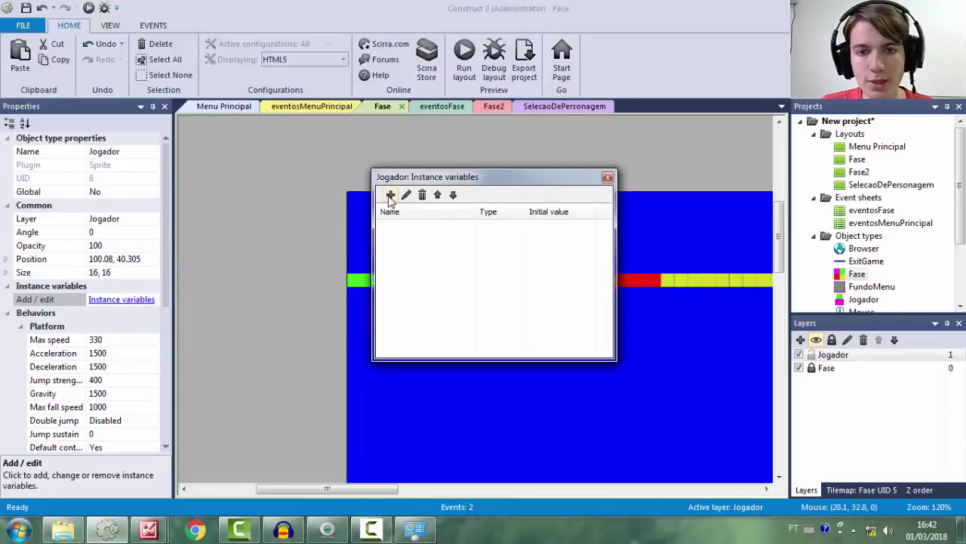
{"action": "left_click", "coordinate": [391, 194]}
{"action": "type", "text": "vid"}
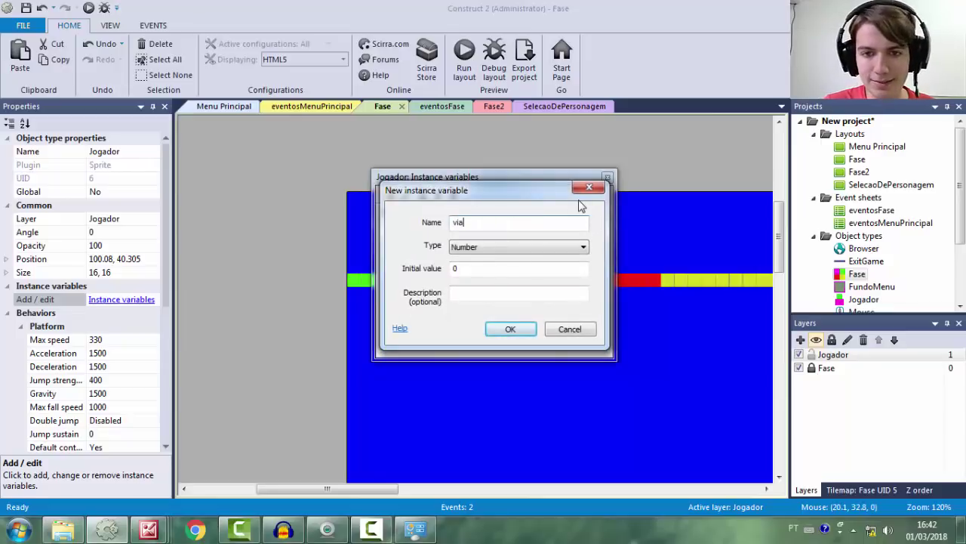
{"action": "key", "text": "Tab"}
{"action": "key", "text": "Tab"}
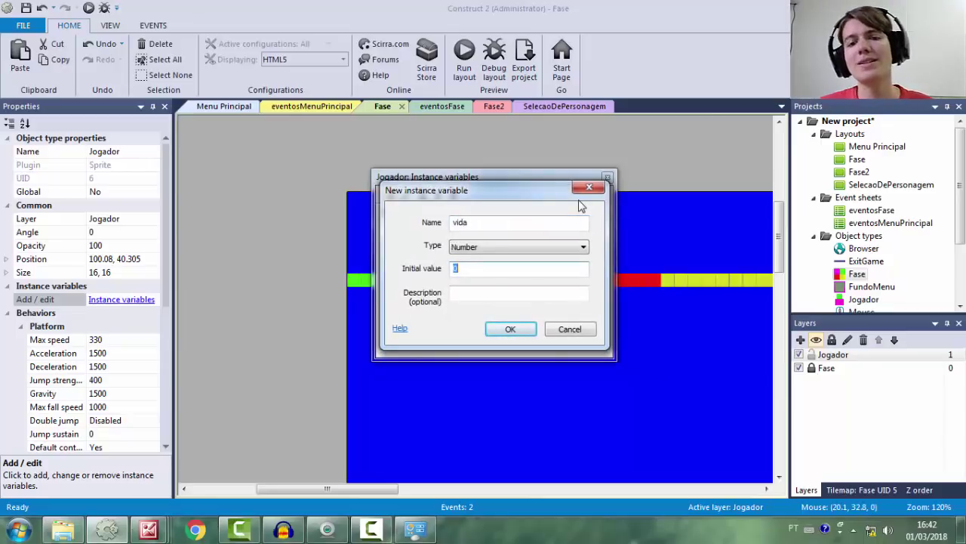
{"action": "key", "text": "Return"}
{"action": "left_click", "coordinate": [608, 176]}
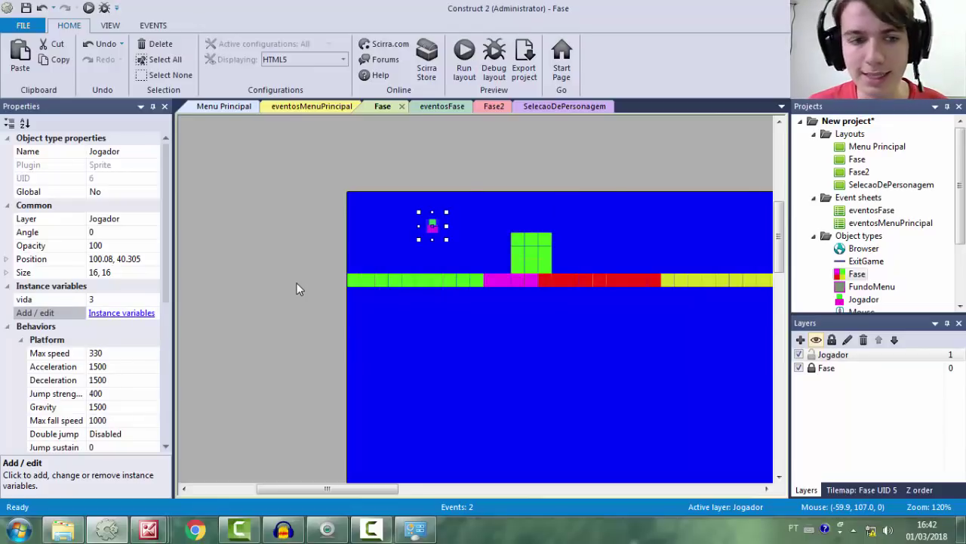
{"action": "left_click", "coordinate": [52, 300]}
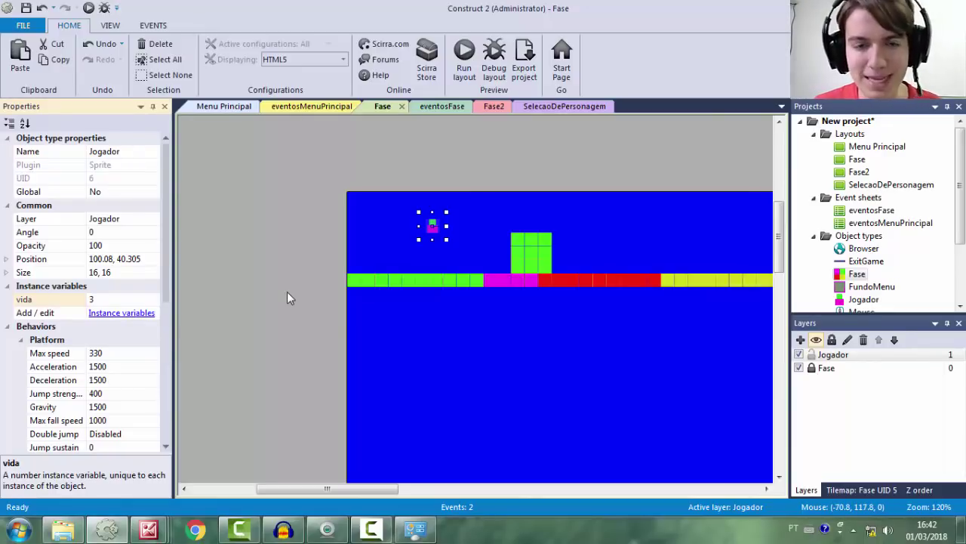
Insert a new sprite named Espinho just above the red tiles beside the green block, at about 261, 74
{"action": "left_click", "coordinate": [555, 232]}
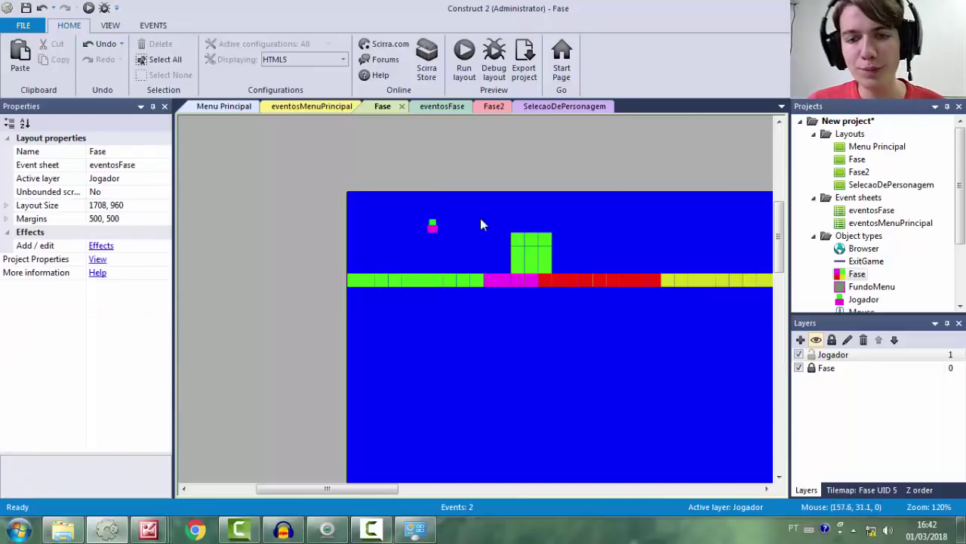
{"action": "middle_click_drag", "start_coordinate": [588, 213], "coordinate": [501, 216]}
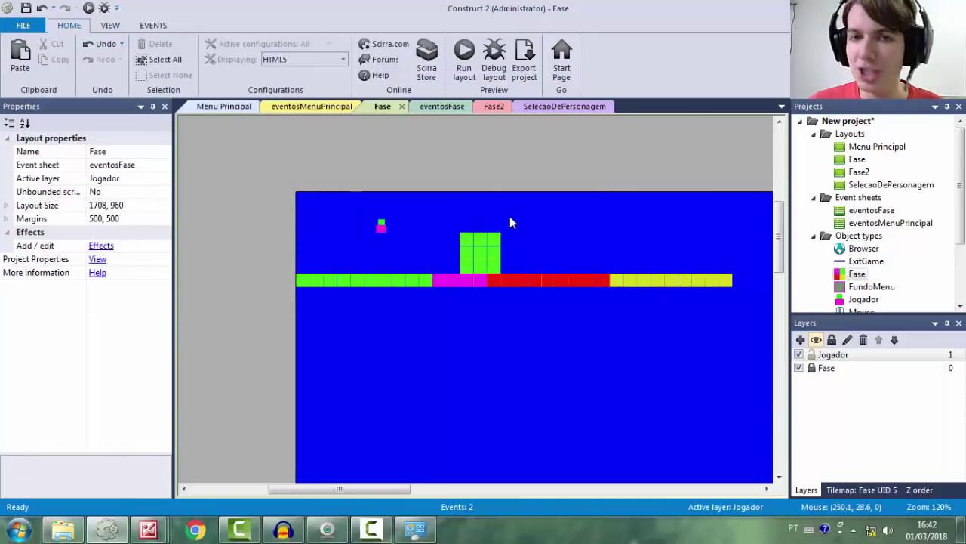
{"action": "double_click", "coordinate": [478, 221]}
{"action": "scroll", "coordinate": [495, 297], "scroll_direction": "down", "scroll_amount": 3}
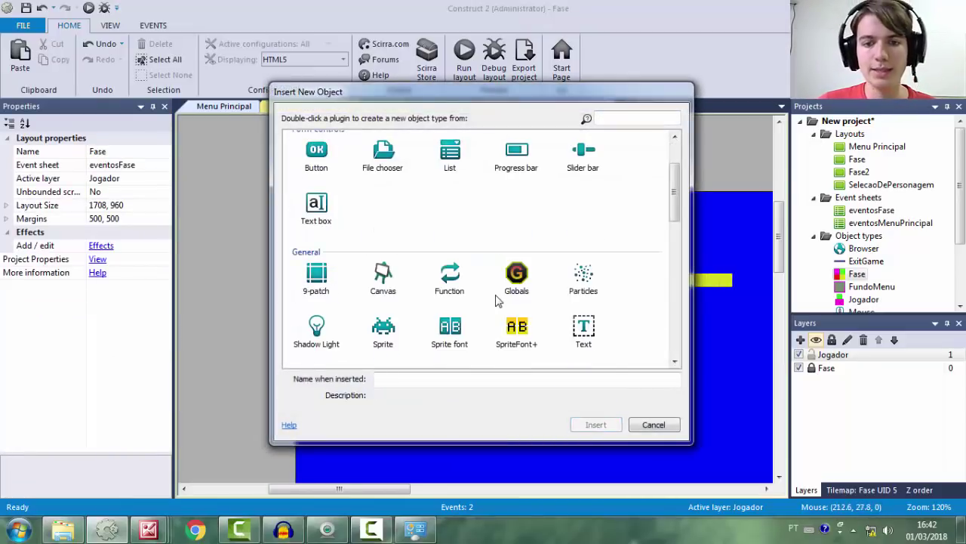
{"action": "left_click", "coordinate": [383, 336]}
{"action": "left_click", "coordinate": [425, 378]}
{"action": "type", "text": "Espin"}
{"action": "key", "text": "Return"}
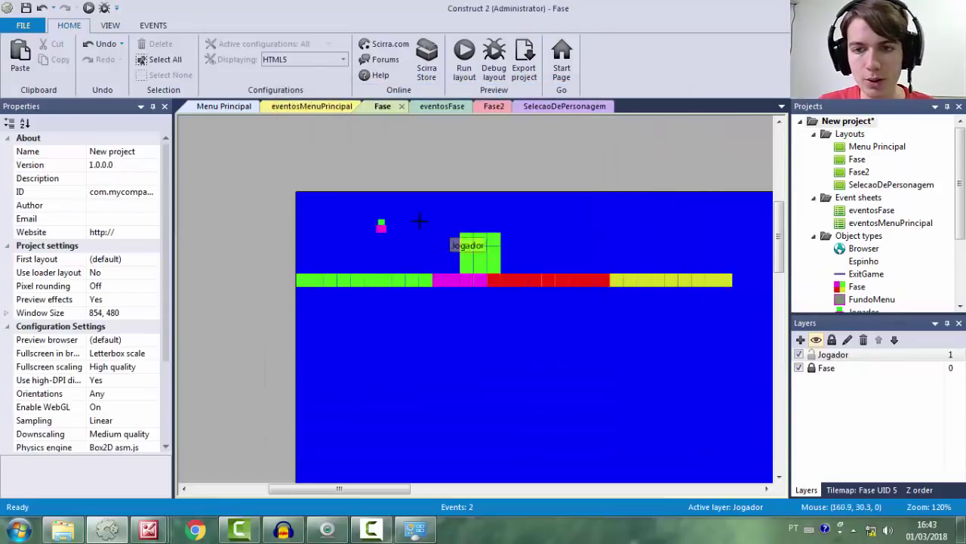
{"action": "left_click", "coordinate": [518, 255]}
Resize the Espinho image canvas to 16 x 16 pixels and choose the Brush with a grey color of 130, 130, 124
{"action": "left_click", "coordinate": [481, 31]}
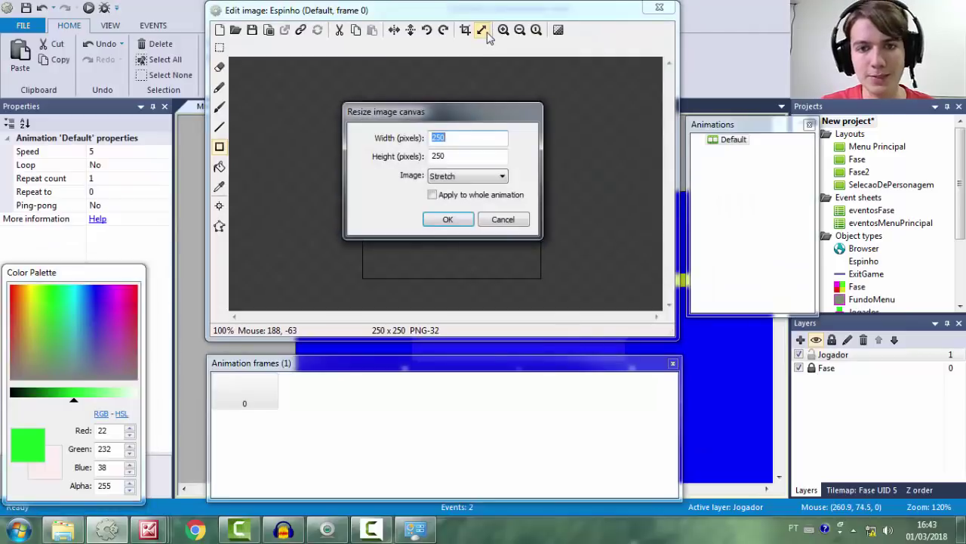
{"action": "key", "text": "Tab"}
{"action": "type", "text": "16"}
{"action": "key", "text": "Return"}
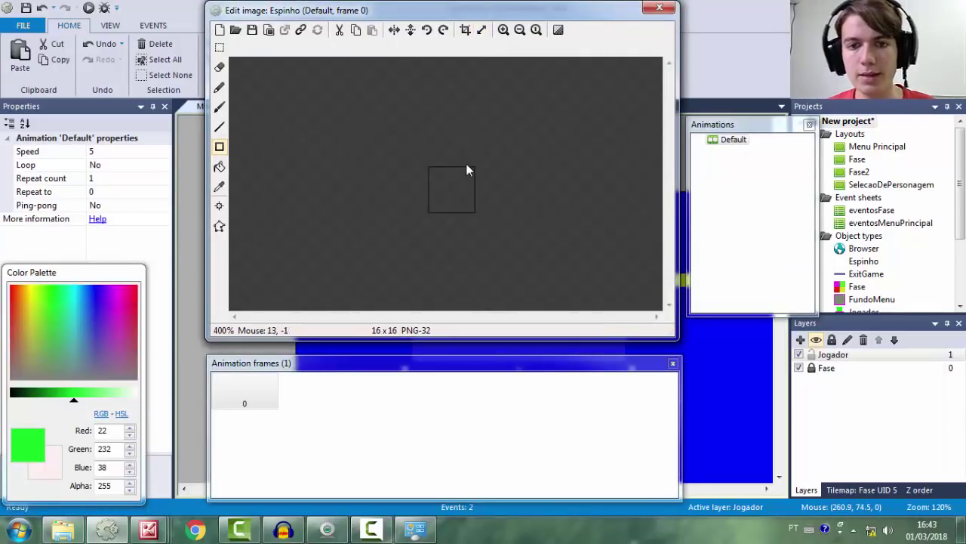
{"action": "left_click", "coordinate": [219, 107]}
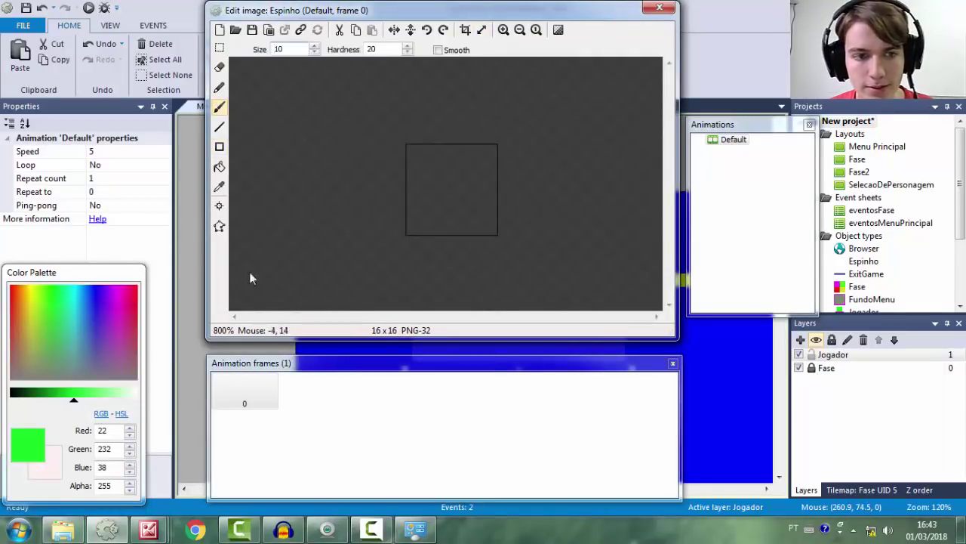
{"action": "left_click", "coordinate": [47, 373]}
{"action": "left_click", "coordinate": [38, 382]}
{"action": "left_click", "coordinate": [411, 226]}
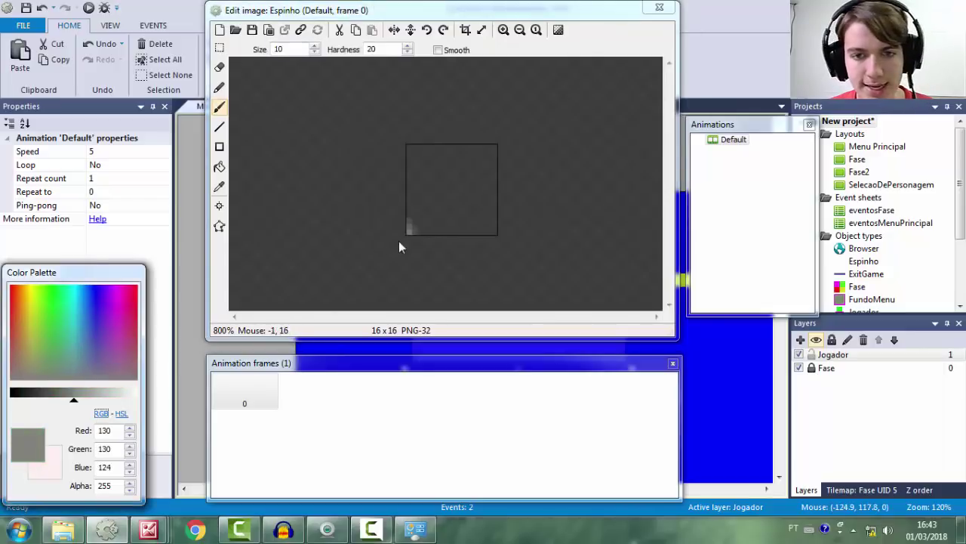
{"action": "left_click_drag", "start_coordinate": [401, 235], "coordinate": [434, 158]}
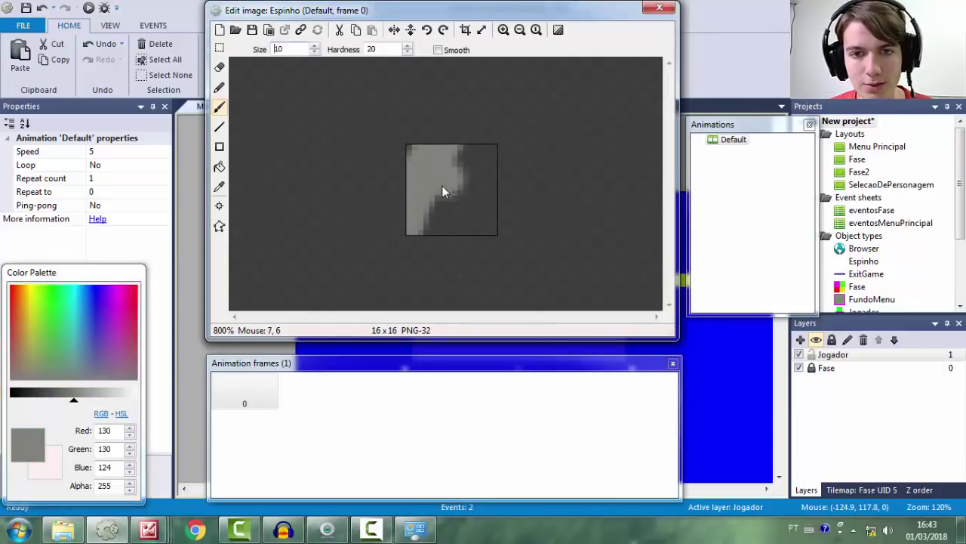
{"action": "key", "text": "ctrl+z"}
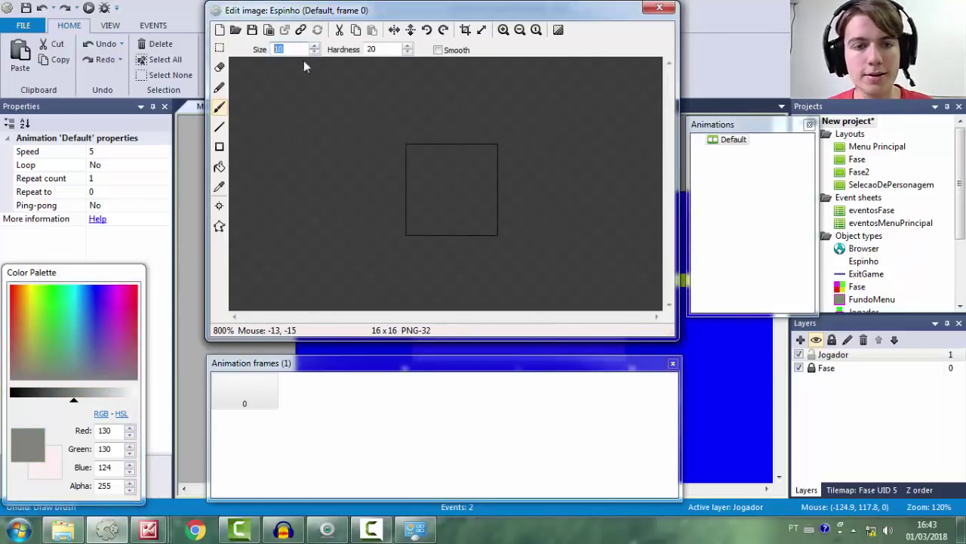
Outline a triangular spike across the canvas with a size 2 brush, fill its interior grey and close the image editor
{"action": "type", "text": "2"}
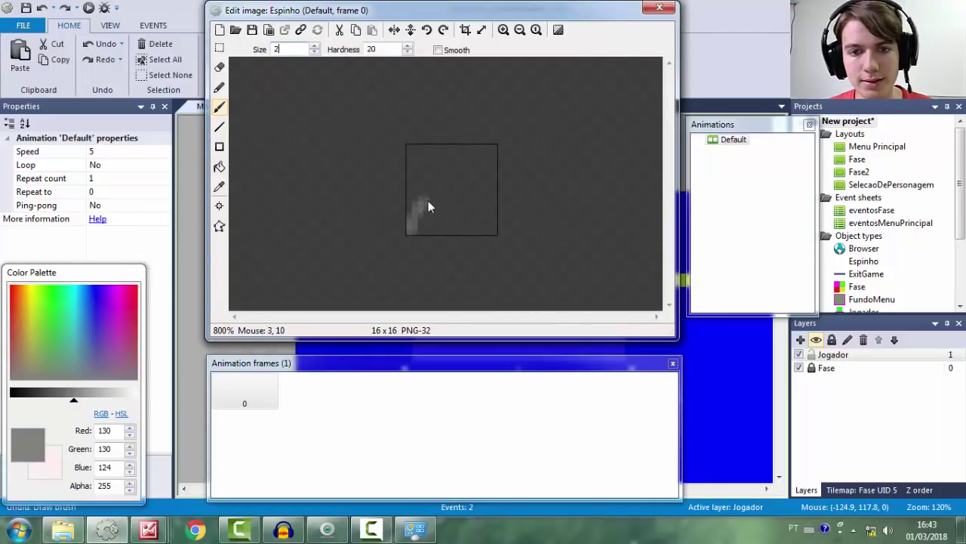
{"action": "left_click_drag", "start_coordinate": [450, 146], "coordinate": [472, 184]}
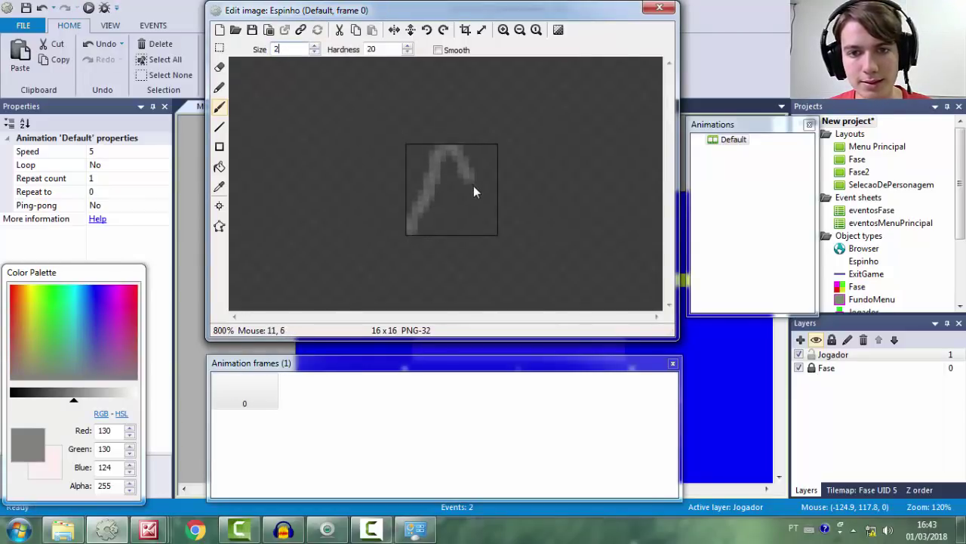
{"action": "left_click", "coordinate": [219, 166]}
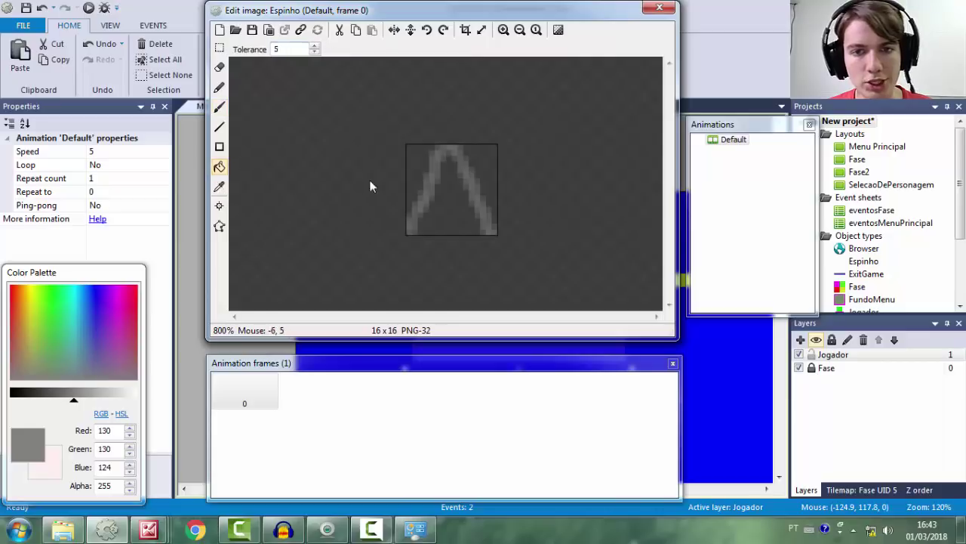
{"action": "left_click", "coordinate": [448, 224]}
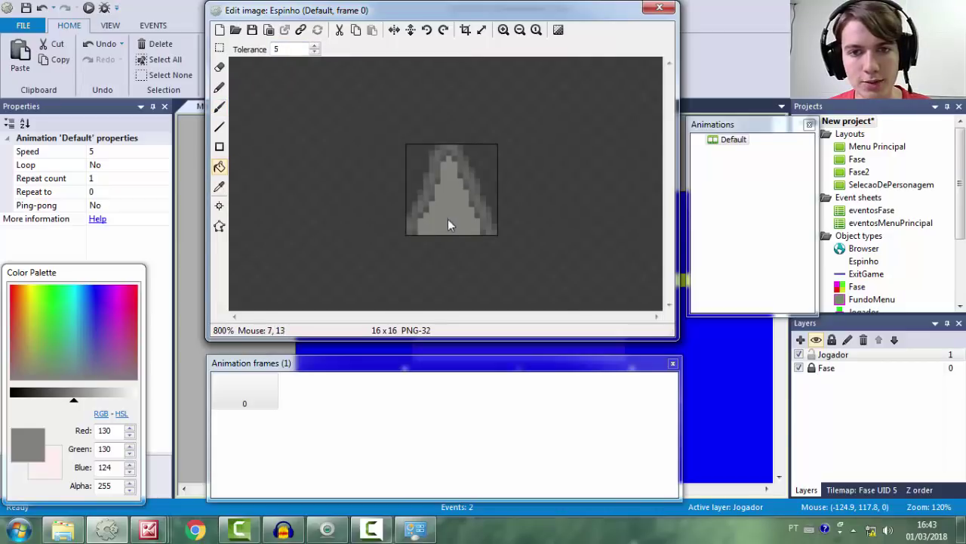
{"action": "left_click", "coordinate": [658, 10]}
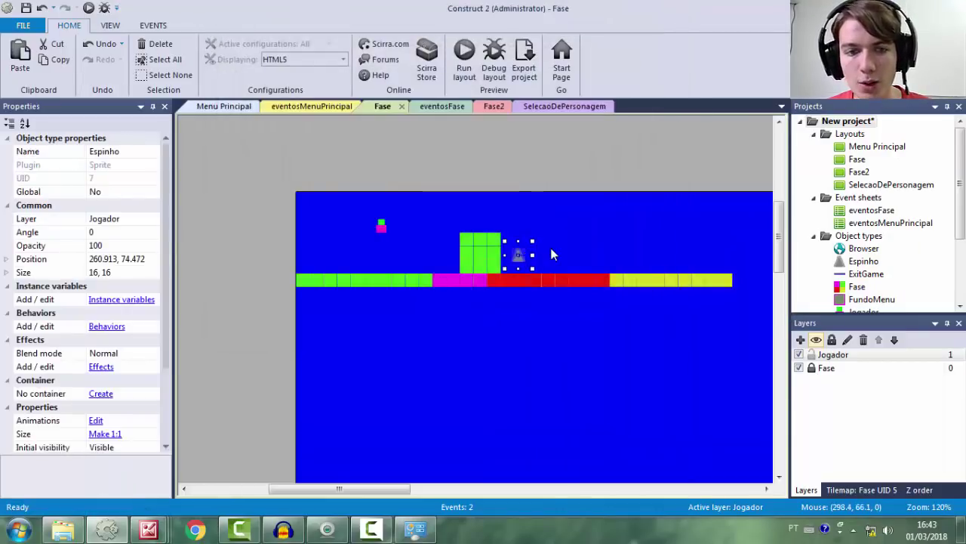
Place three Espinho spikes spaced apart along the red and yellow tiles, with the first at about 301, 88
{"action": "scroll", "coordinate": [551, 255], "scroll_direction": "up", "scroll_amount": 6, "text": "ctrl"}
{"action": "left_click_drag", "start_coordinate": [465, 253], "coordinate": [674, 273]}
{"action": "left_click_drag", "start_coordinate": [565, 273], "coordinate": [592, 274]}
{"action": "left_click_drag", "start_coordinate": [478, 269], "coordinate": [528, 267]}
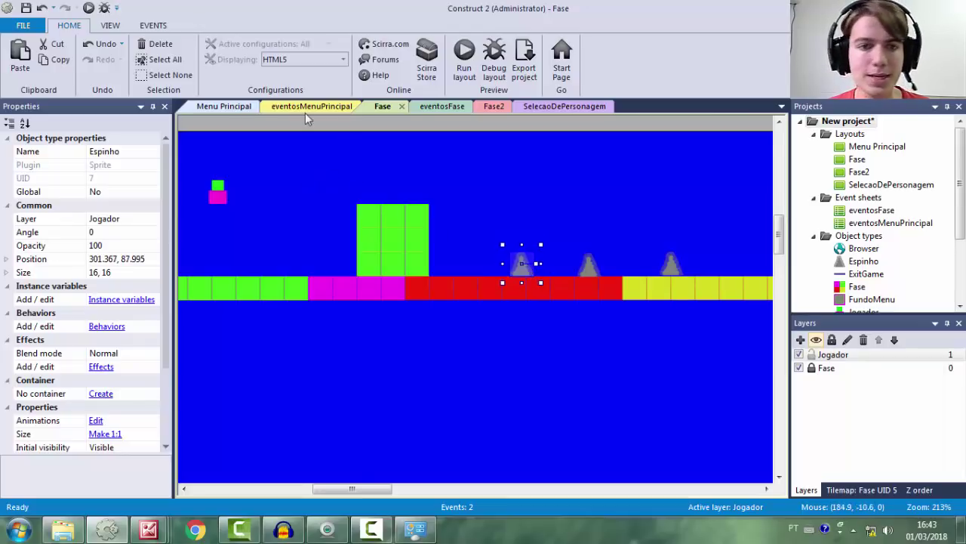
Check the eventosFase event sheet, return to the Fase layout and review the Jogador sprite's variable and Platform properties
{"action": "left_click", "coordinate": [443, 106]}
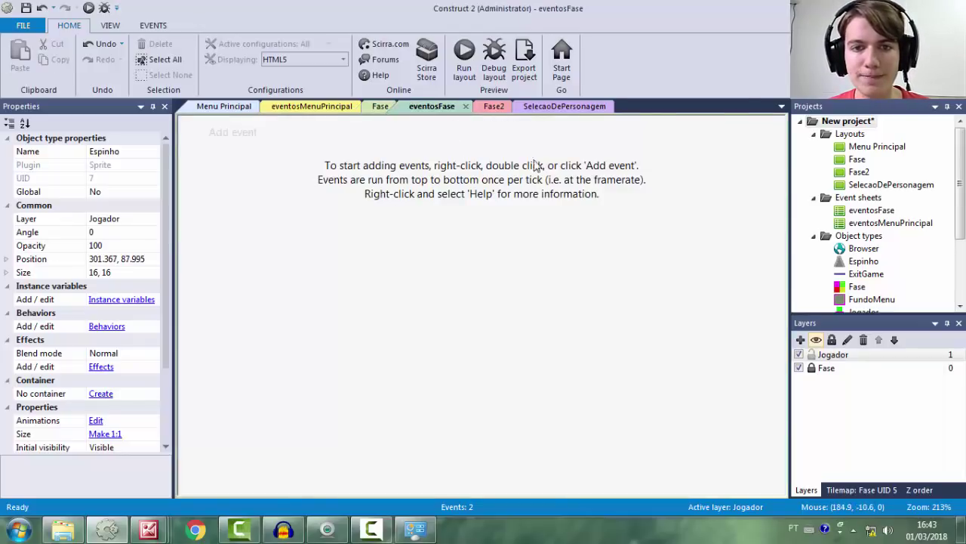
{"action": "left_click", "coordinate": [380, 107]}
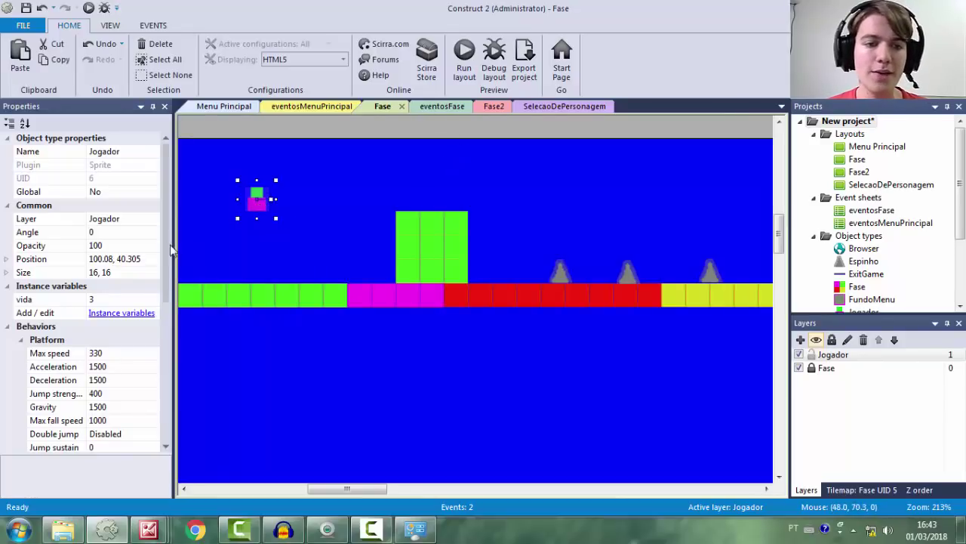
{"action": "scroll", "coordinate": [151, 317], "scroll_direction": "down", "scroll_amount": 4}
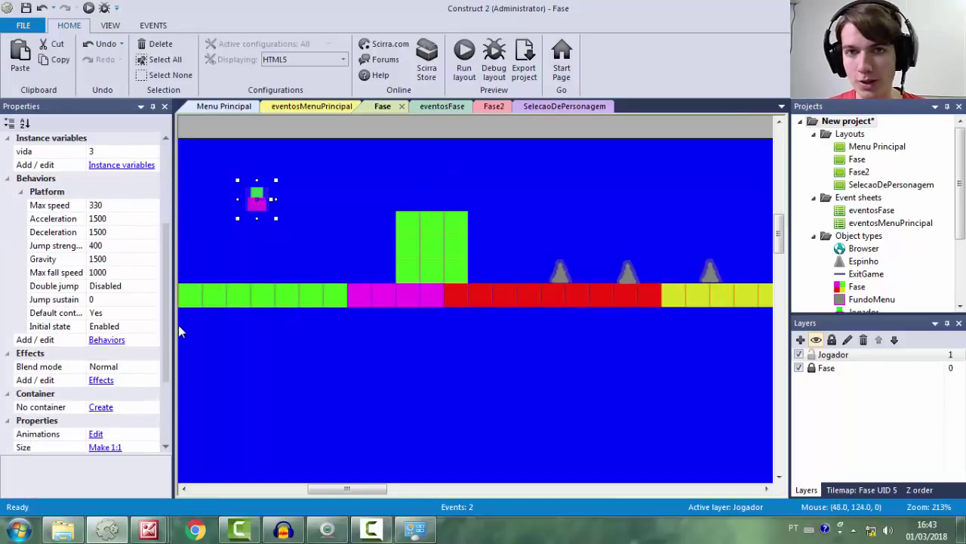
Look through the behaviors available for Jogador and leave its behavior list without adding one
{"action": "left_click", "coordinate": [113, 340]}
{"action": "left_click", "coordinate": [392, 180]}
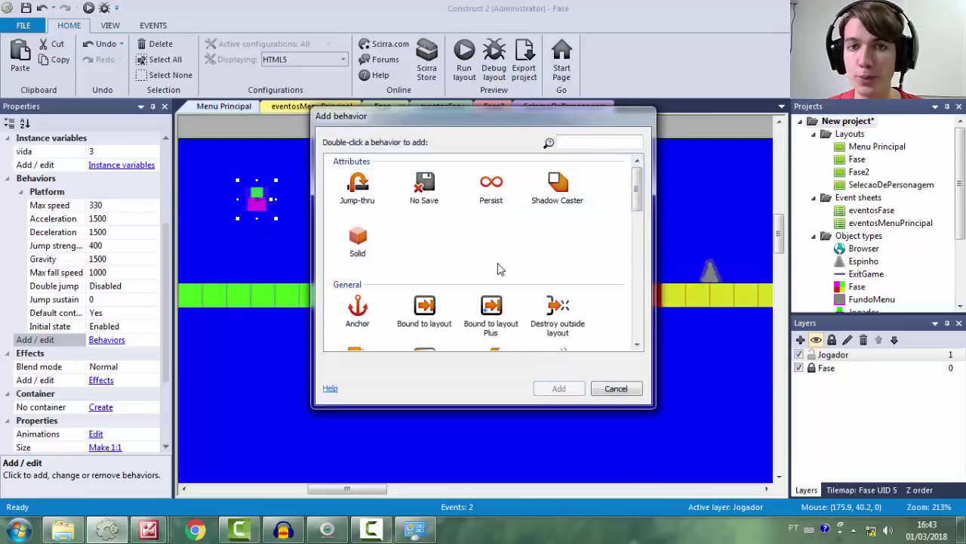
{"action": "scroll", "coordinate": [529, 249], "scroll_direction": "down", "scroll_amount": 3}
{"action": "scroll", "coordinate": [540, 232], "scroll_direction": "up", "scroll_amount": 3}
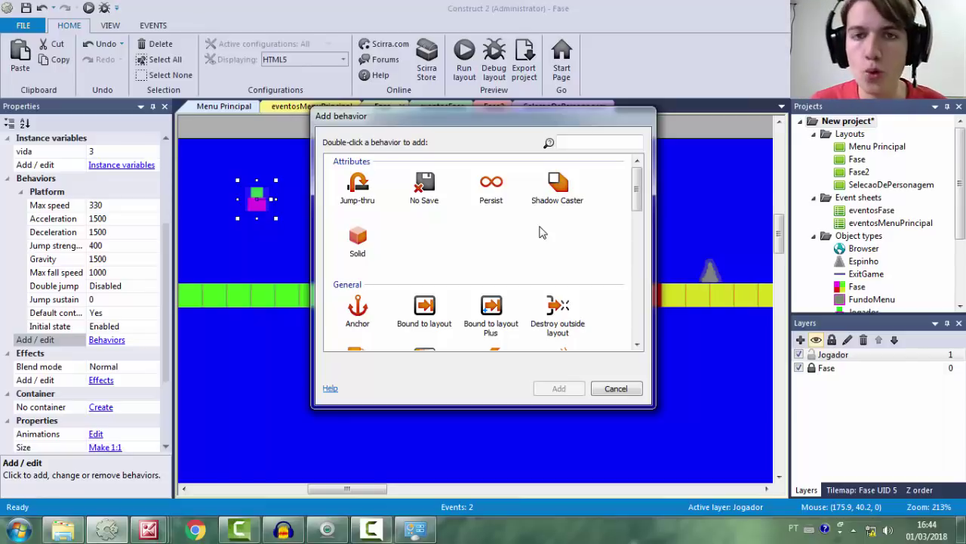
{"action": "left_click", "coordinate": [622, 388]}
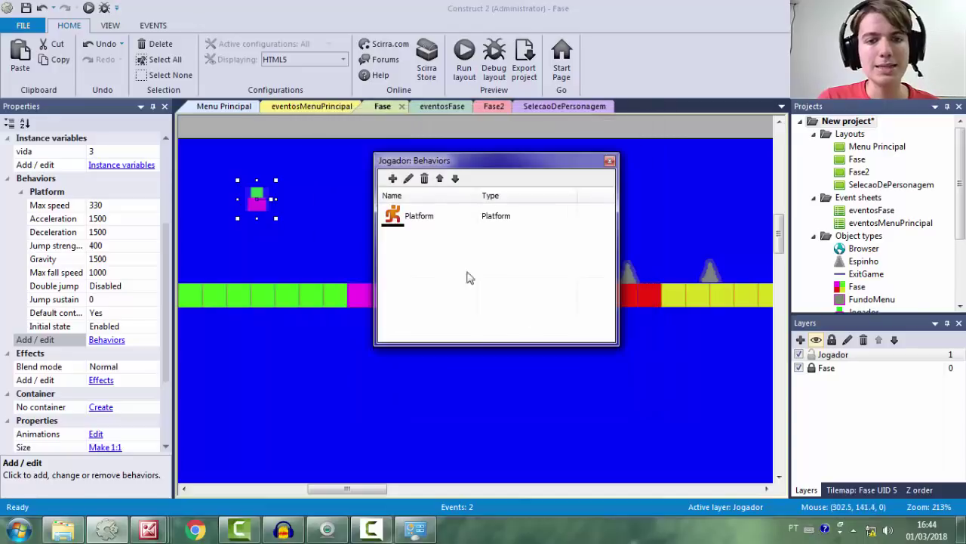
{"action": "left_click", "coordinate": [609, 162]}
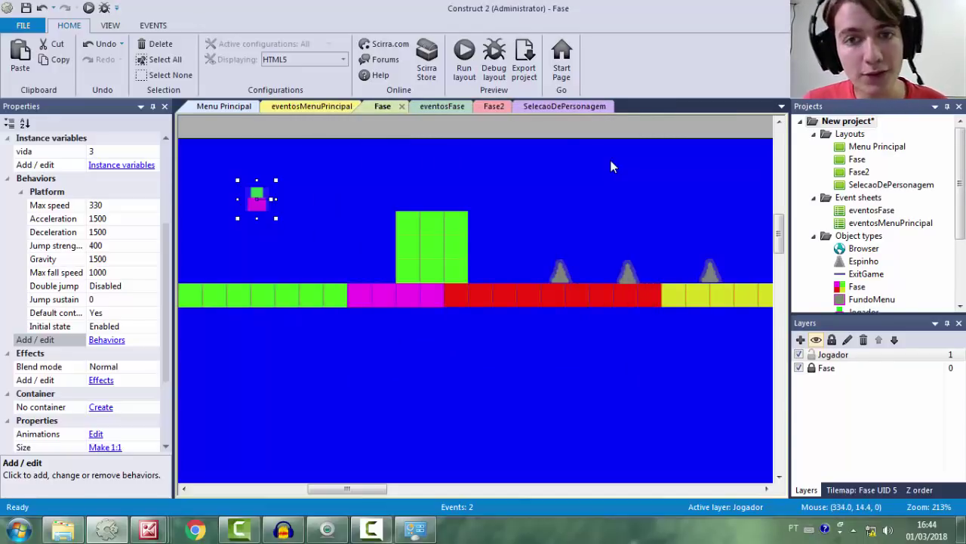
Start a new event in the eventosFase sheet using Jogador's On collision with another object condition
{"action": "left_click", "coordinate": [441, 106]}
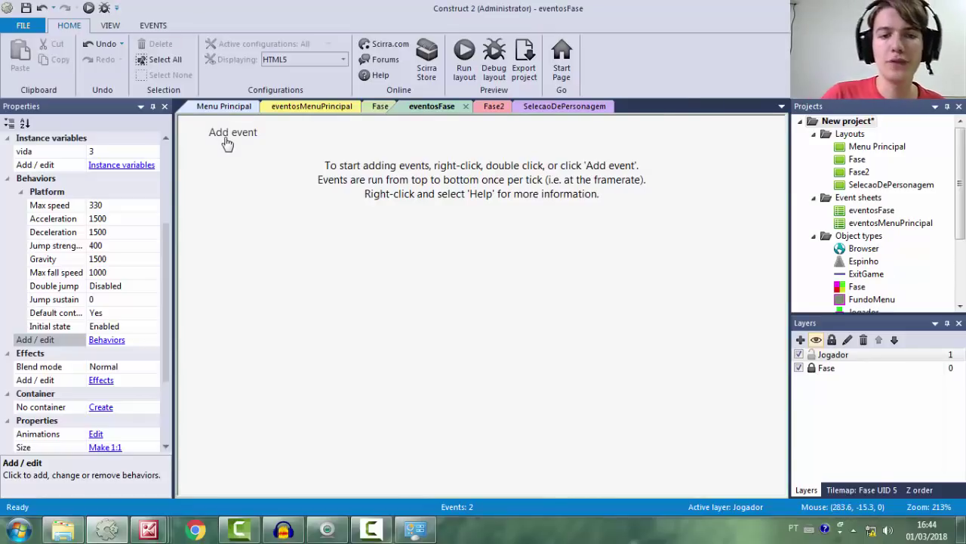
{"action": "left_click", "coordinate": [227, 142]}
{"action": "left_click", "coordinate": [545, 211]}
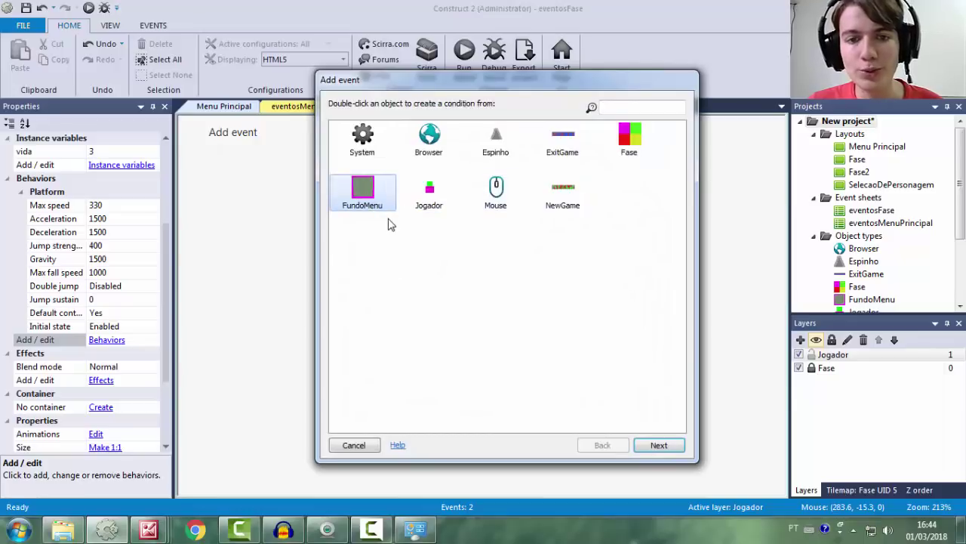
{"action": "left_click", "coordinate": [487, 151]}
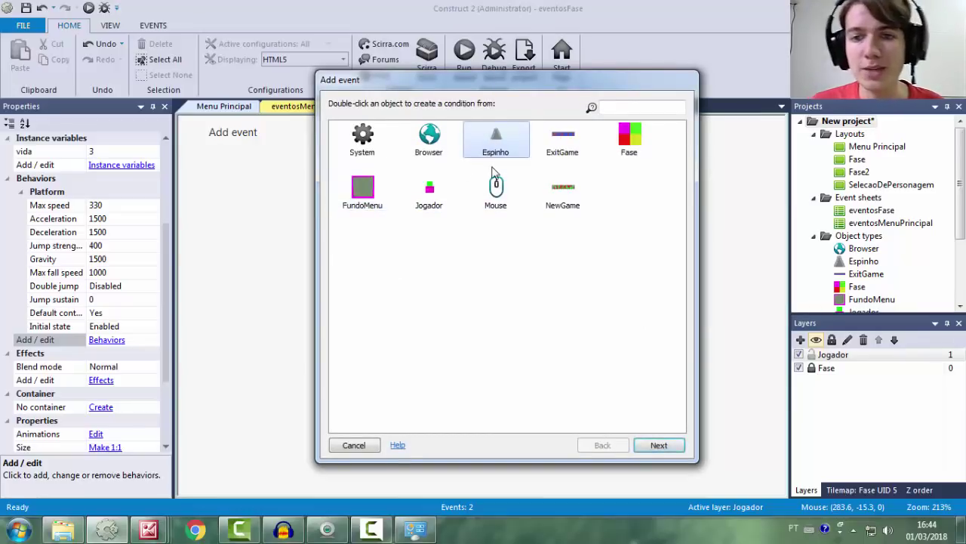
{"action": "left_click", "coordinate": [639, 142]}
{"action": "left_click", "coordinate": [593, 266]}
{"action": "left_click", "coordinate": [453, 188]}
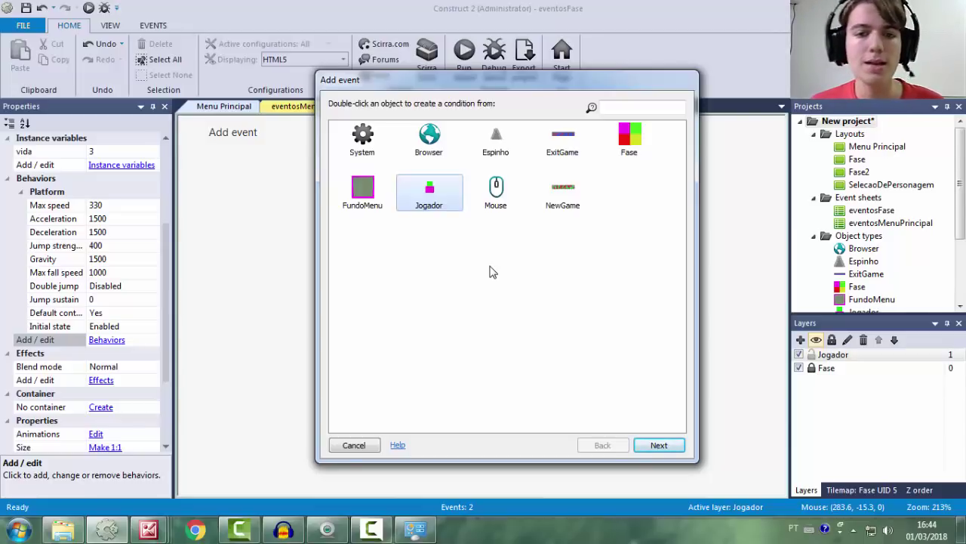
{"action": "double_click", "coordinate": [447, 206]}
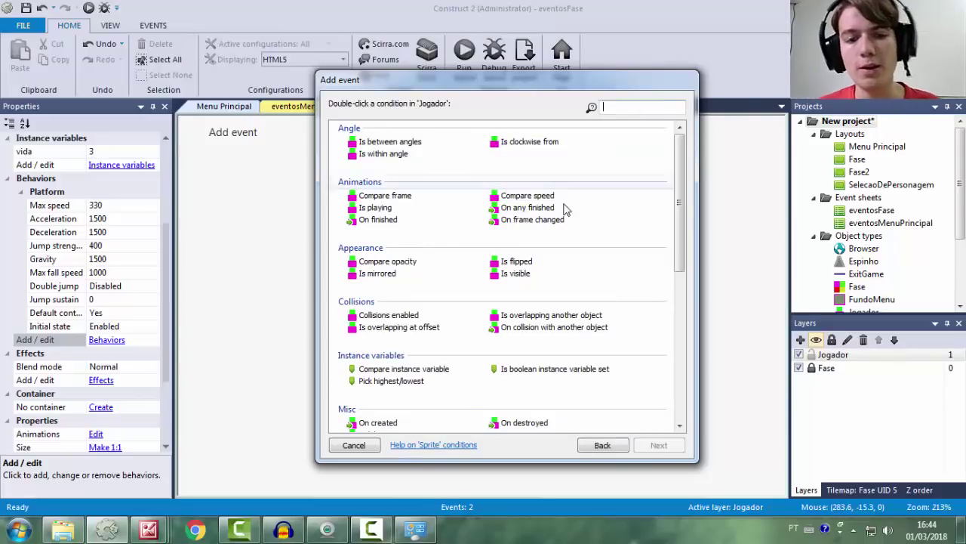
{"action": "left_click", "coordinate": [378, 274]}
{"action": "left_click", "coordinate": [525, 327]}
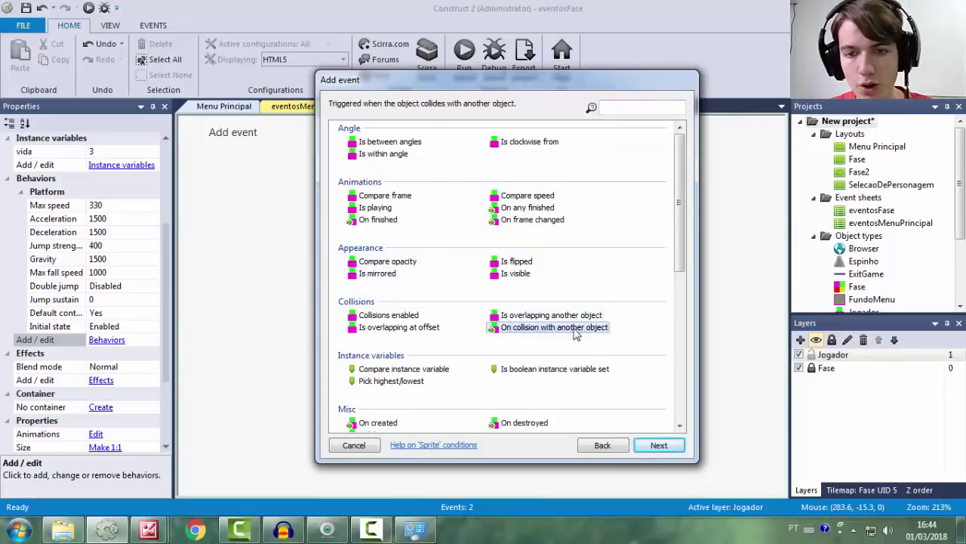
{"action": "double_click", "coordinate": [556, 329]}
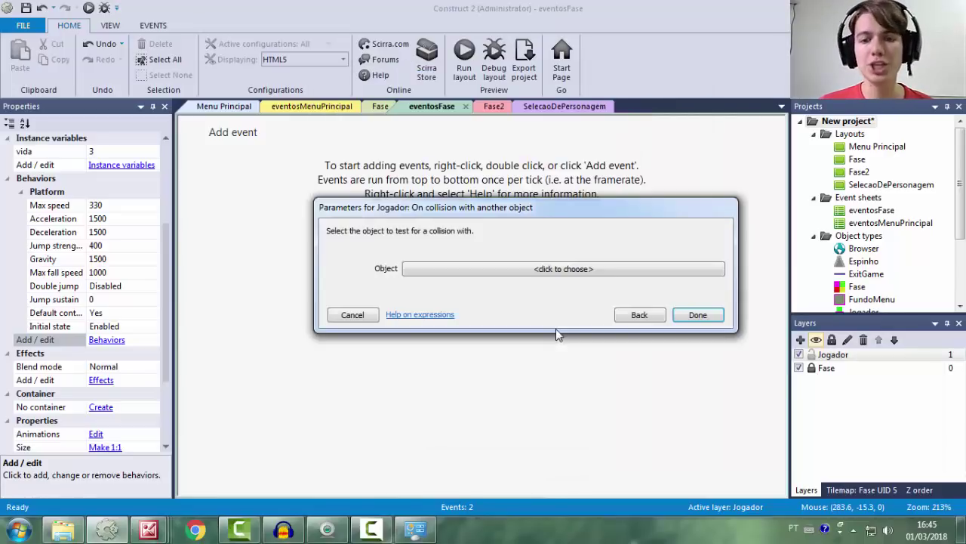
Choose Espinho as the object Jogador collides with and finish the condition
{"action": "left_click", "coordinate": [544, 270]}
{"action": "left_click", "coordinate": [494, 187]}
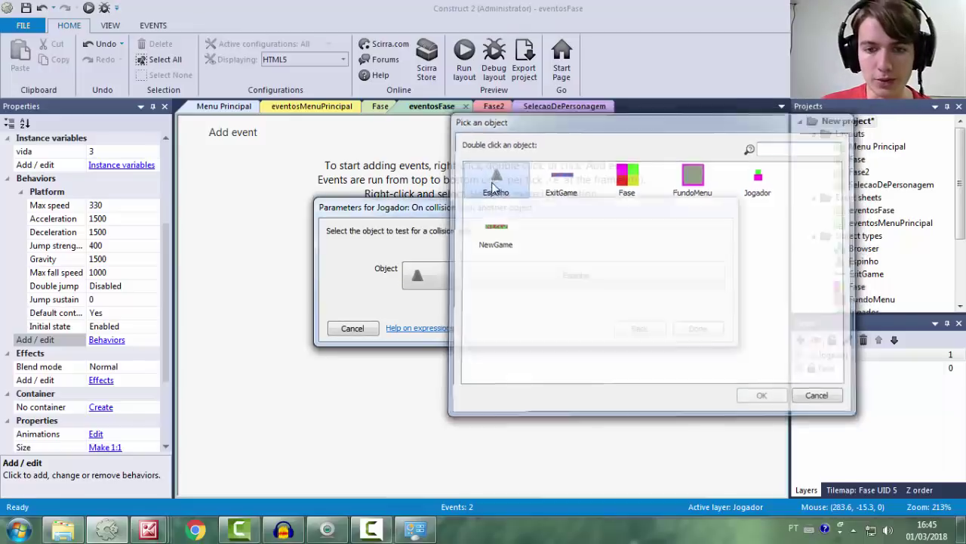
{"action": "double_click", "coordinate": [495, 188]}
{"action": "key", "text": "Return"}
{"action": "left_click", "coordinate": [668, 317]}
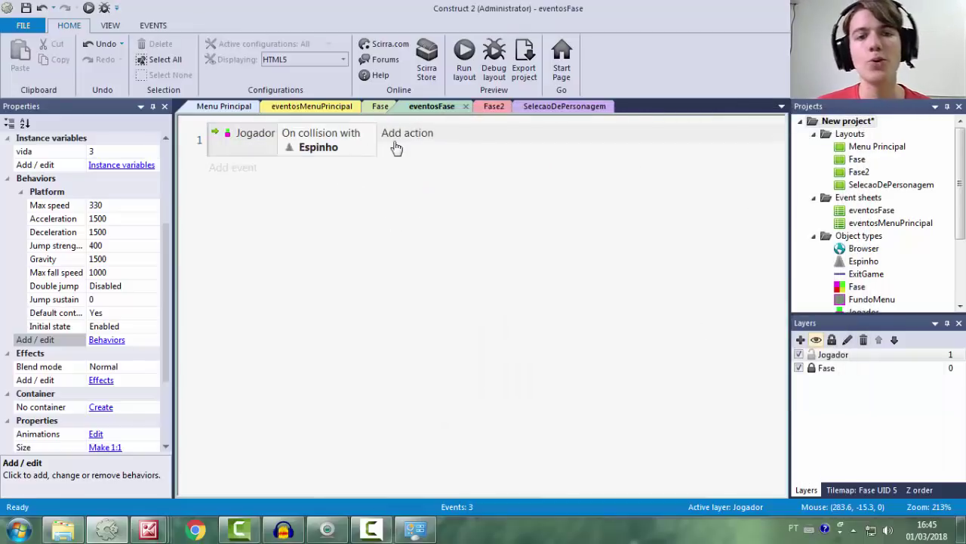
{"action": "left_click", "coordinate": [397, 148]}
{"action": "double_click", "coordinate": [428, 192]}
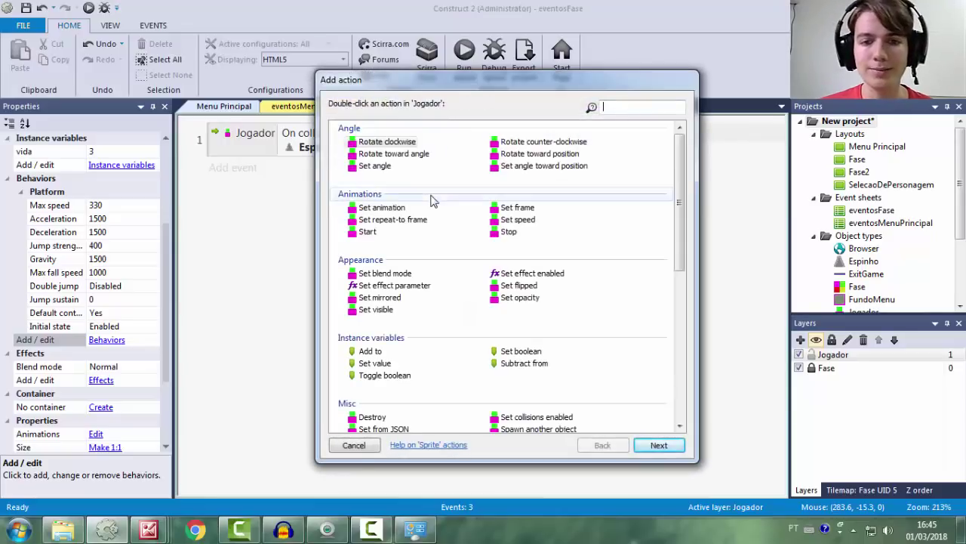
{"action": "left_click", "coordinate": [411, 342]}
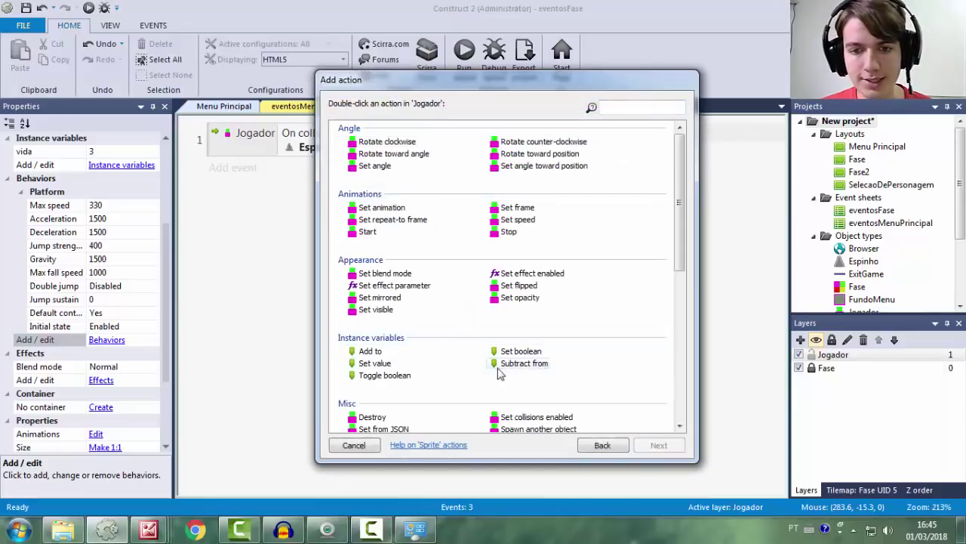
{"action": "left_click", "coordinate": [370, 351]}
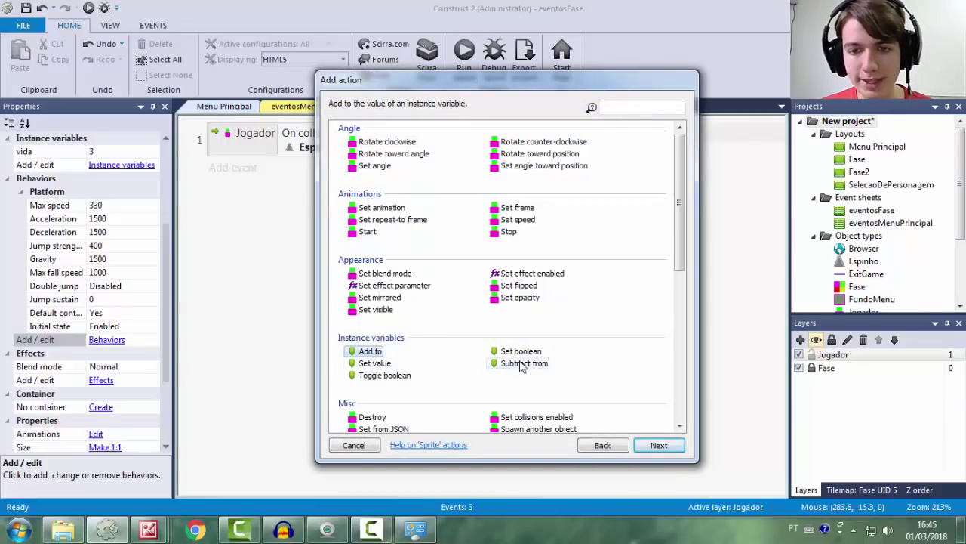
{"action": "left_click", "coordinate": [523, 363]}
{"action": "left_click", "coordinate": [355, 445]}
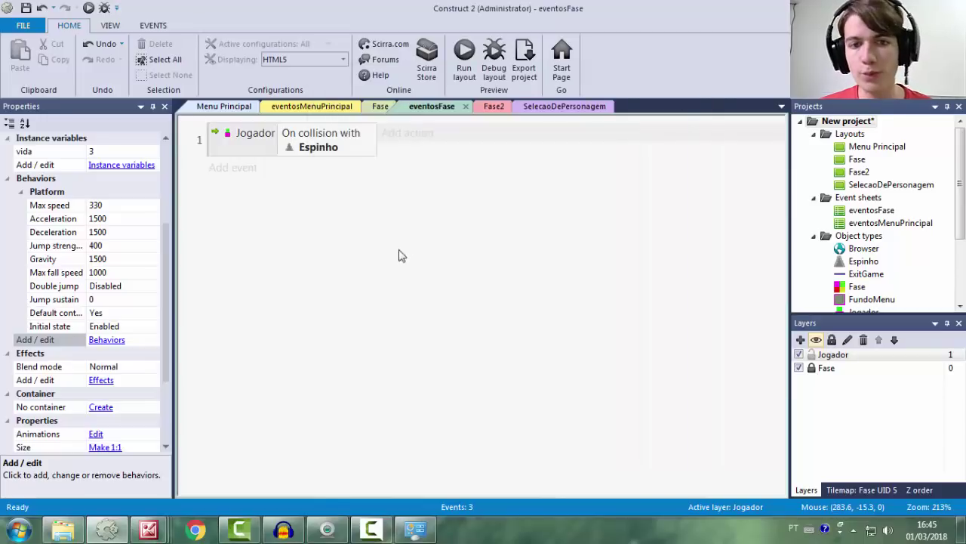
{"action": "left_click", "coordinate": [336, 137]}
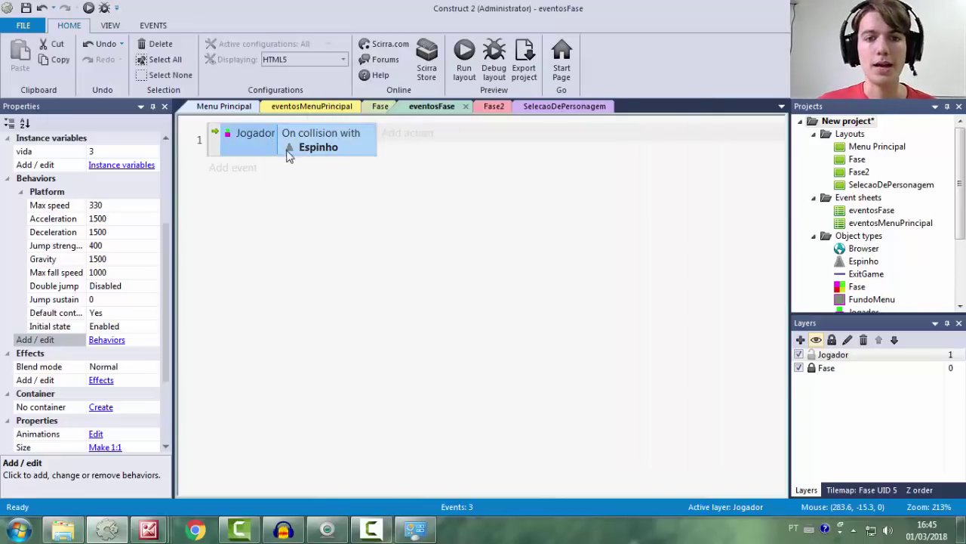
{"action": "left_click", "coordinate": [408, 219]}
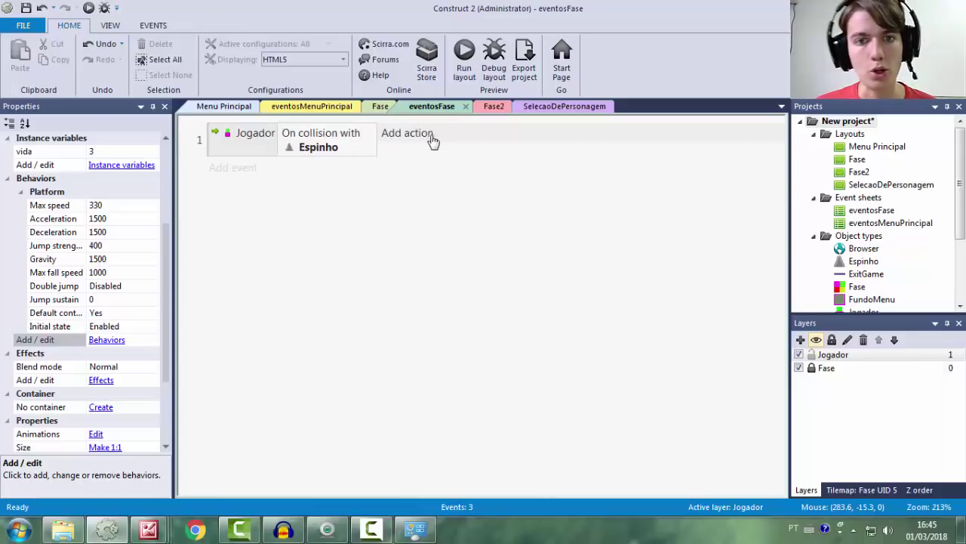
Add a Jogador Subtract from action to the Espinho collision event, taking 1 from the vida variable
{"action": "left_click", "coordinate": [408, 136]}
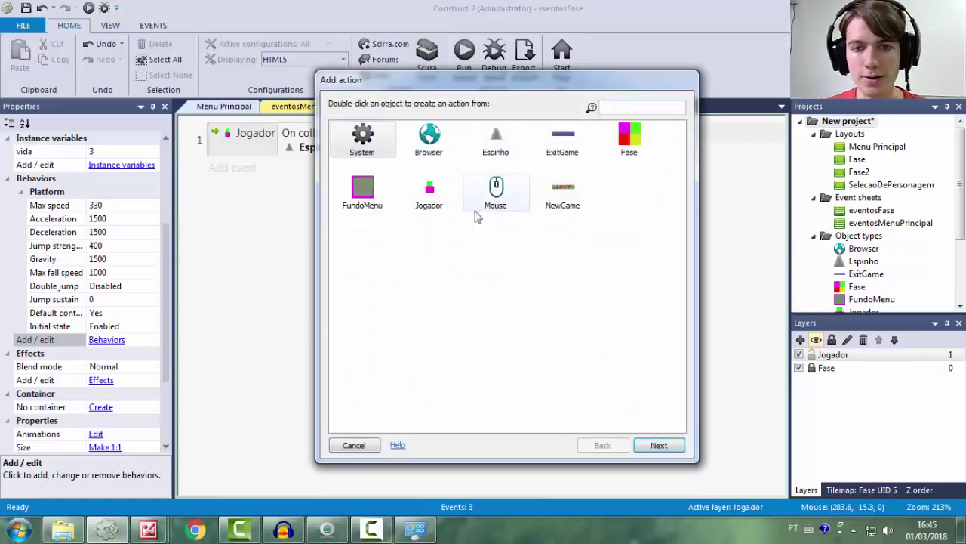
{"action": "double_click", "coordinate": [428, 193]}
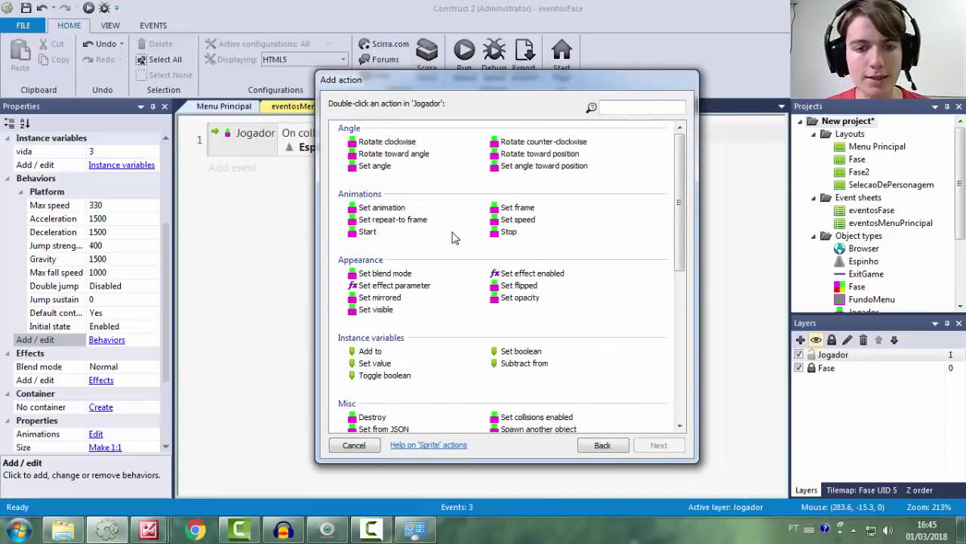
{"action": "scroll", "coordinate": [453, 237], "scroll_direction": "down", "scroll_amount": 1}
{"action": "left_click", "coordinate": [375, 302]}
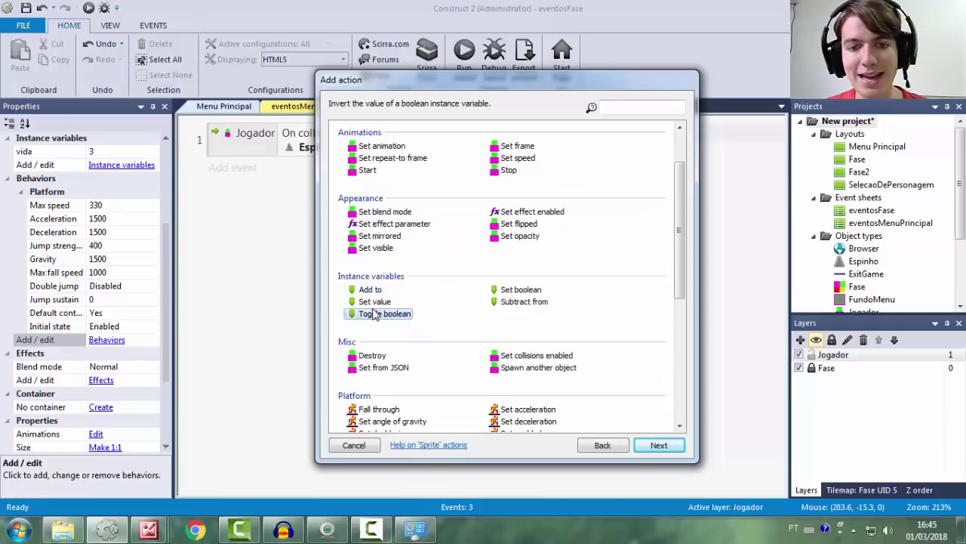
{"action": "double_click", "coordinate": [524, 302]}
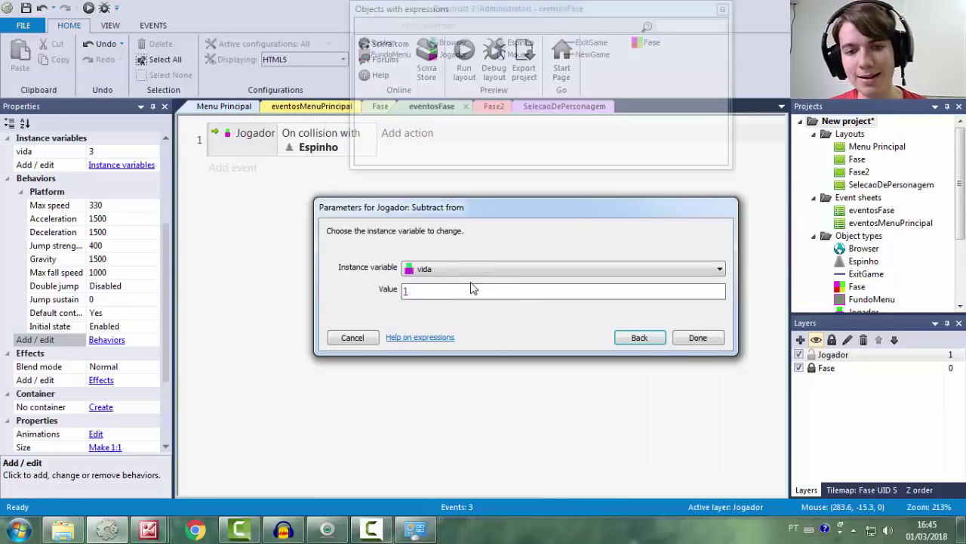
{"action": "key", "text": "Return"}
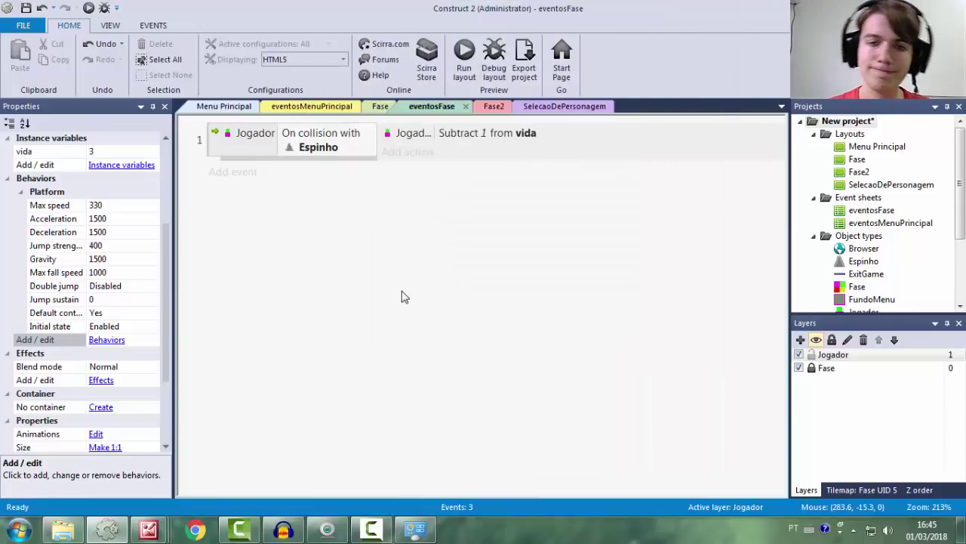
{"action": "left_click", "coordinate": [225, 107]}
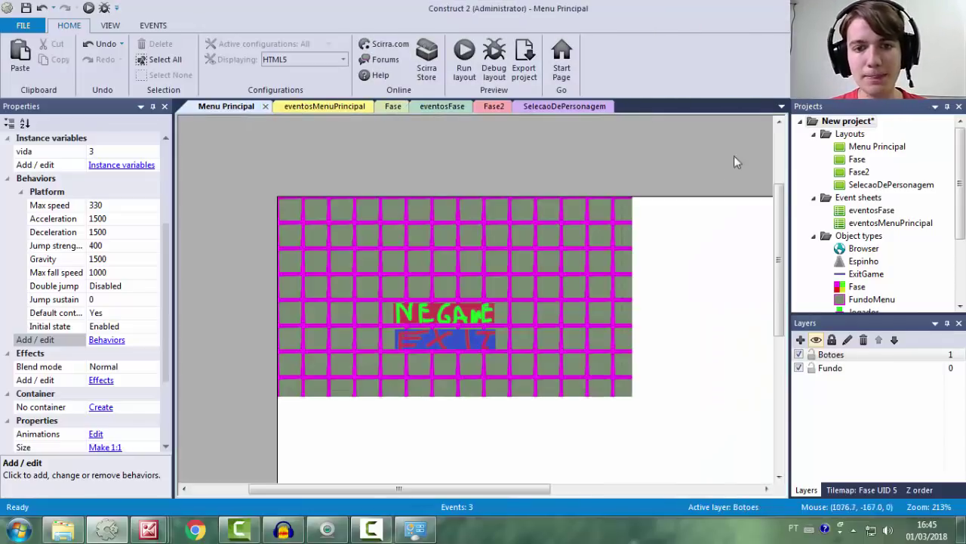
{"action": "left_click", "coordinate": [381, 107]}
{"action": "left_click", "coordinate": [465, 79]}
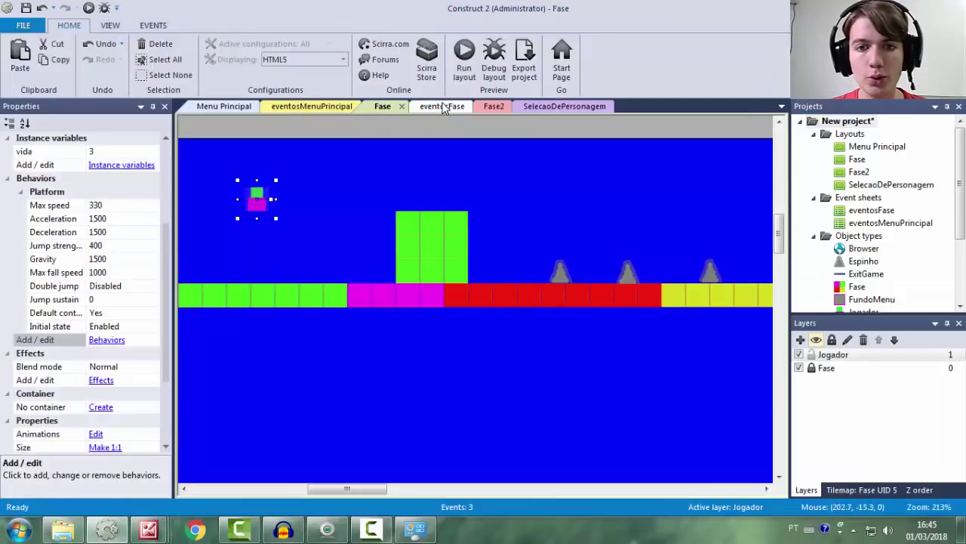
{"action": "left_click", "coordinate": [432, 106]}
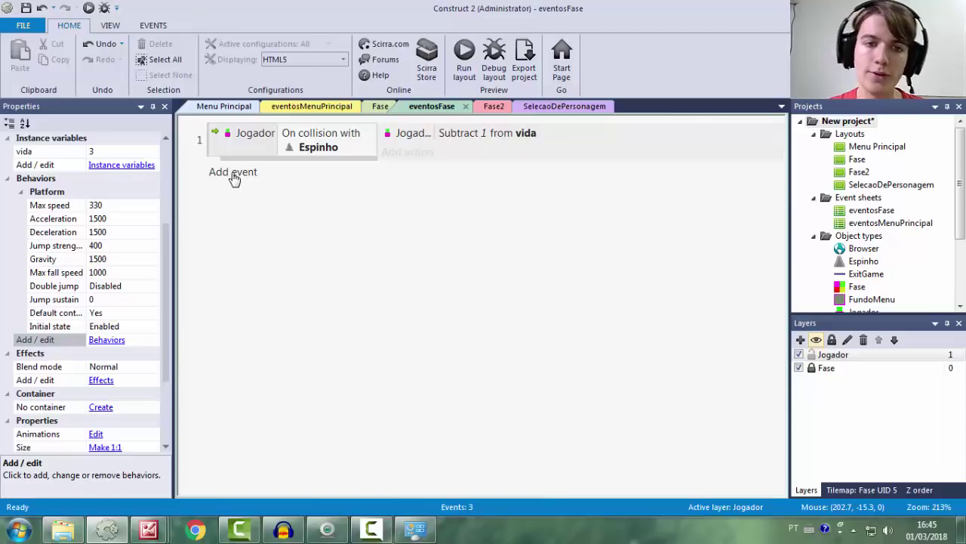
Add a second event with Jogador's Compare instance variable condition, testing vida equal to 0
{"action": "left_click", "coordinate": [234, 174]}
{"action": "double_click", "coordinate": [435, 200]}
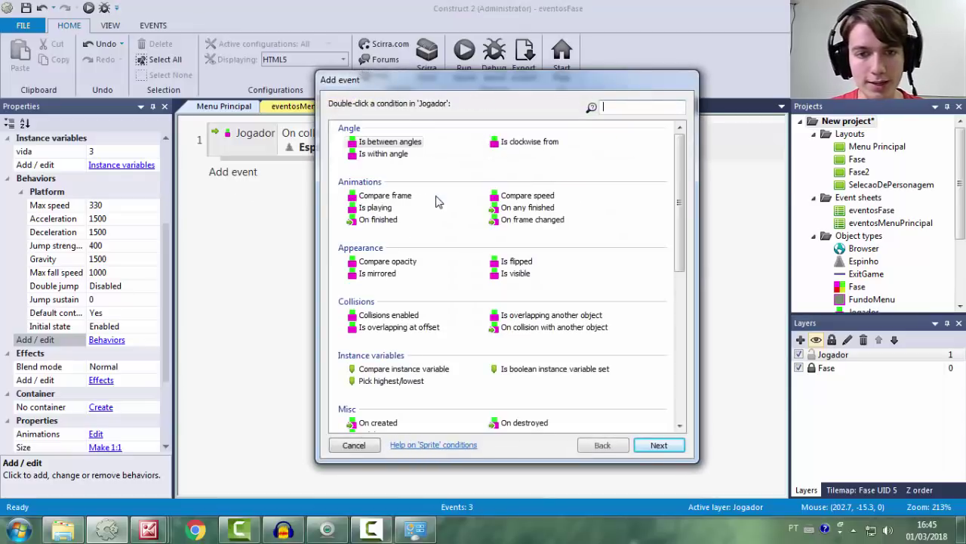
{"action": "scroll", "coordinate": [444, 333], "scroll_direction": "down", "scroll_amount": 3}
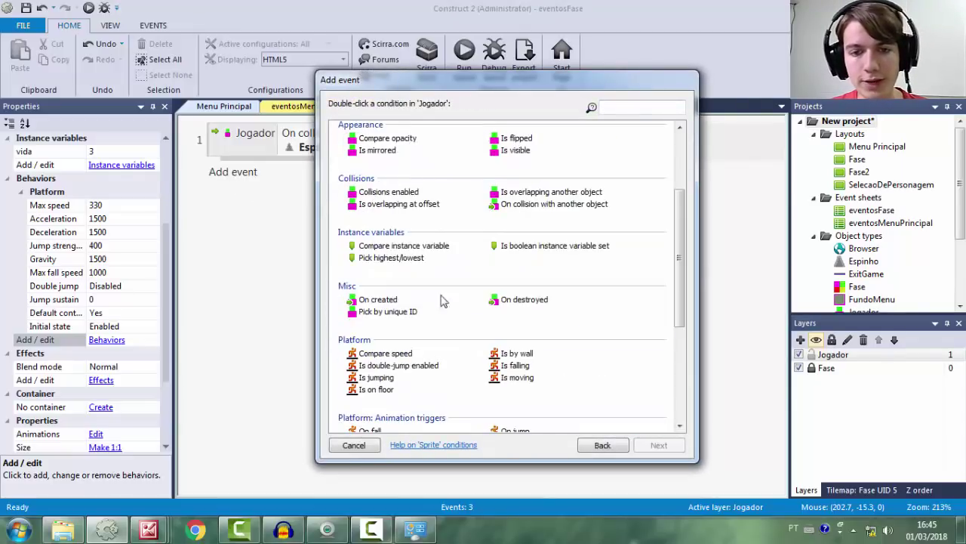
{"action": "left_click", "coordinate": [432, 247]}
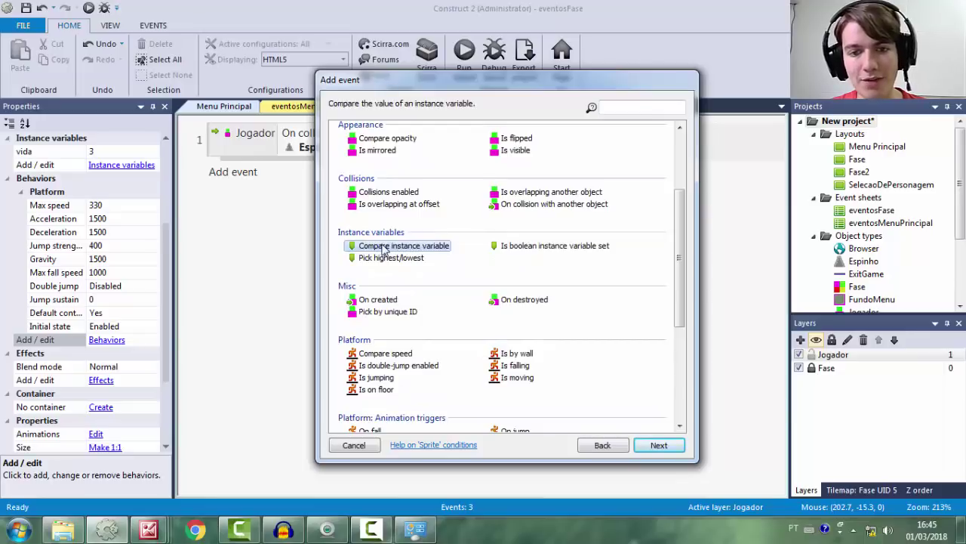
{"action": "double_click", "coordinate": [385, 248]}
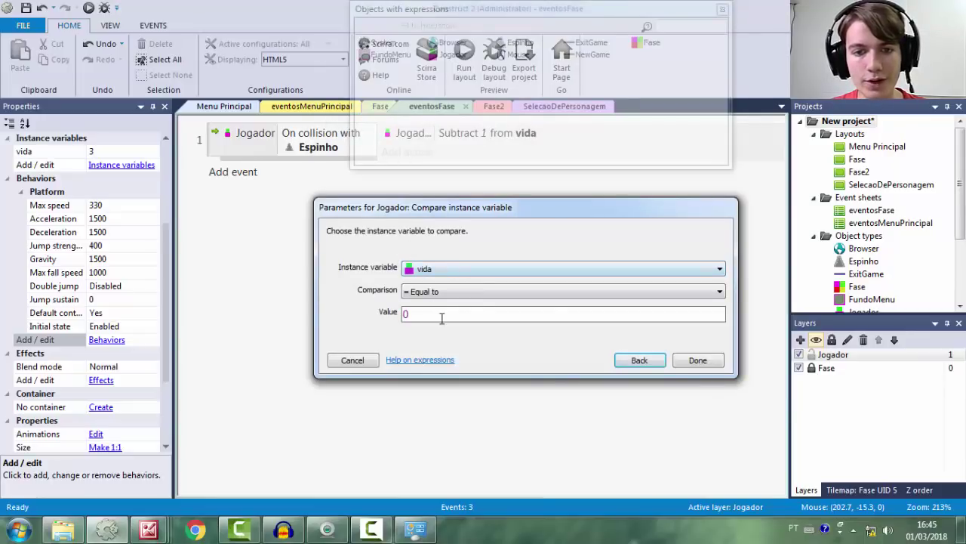
{"action": "key", "text": "Return"}
{"action": "left_click", "coordinate": [315, 178]}
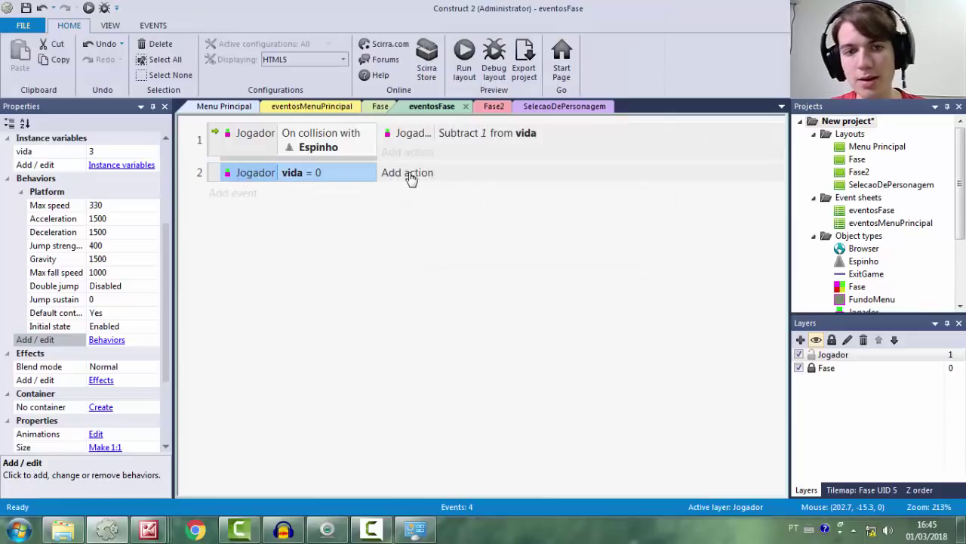
Add the System Restart layout action to the event that tests Jogador's vida equal to 0
{"action": "left_click", "coordinate": [408, 173]}
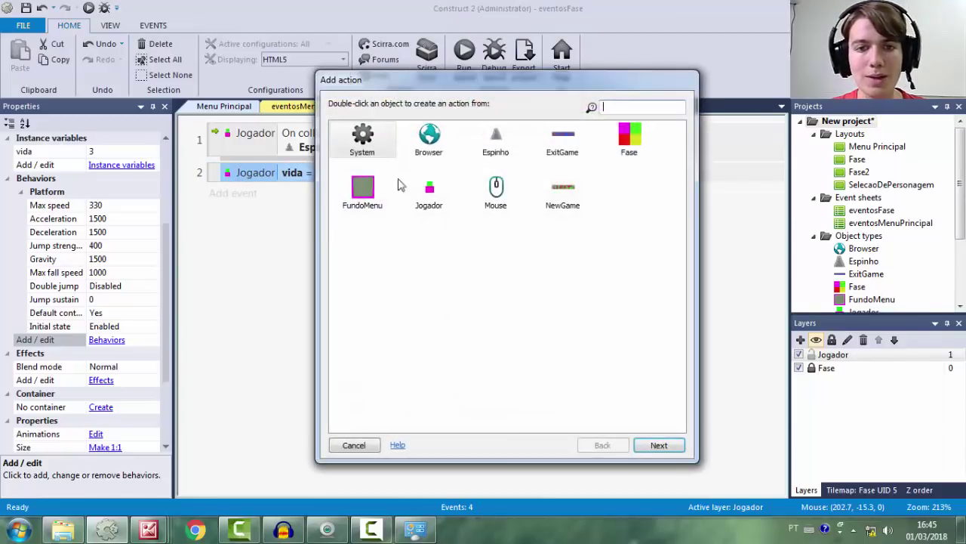
{"action": "double_click", "coordinate": [363, 136]}
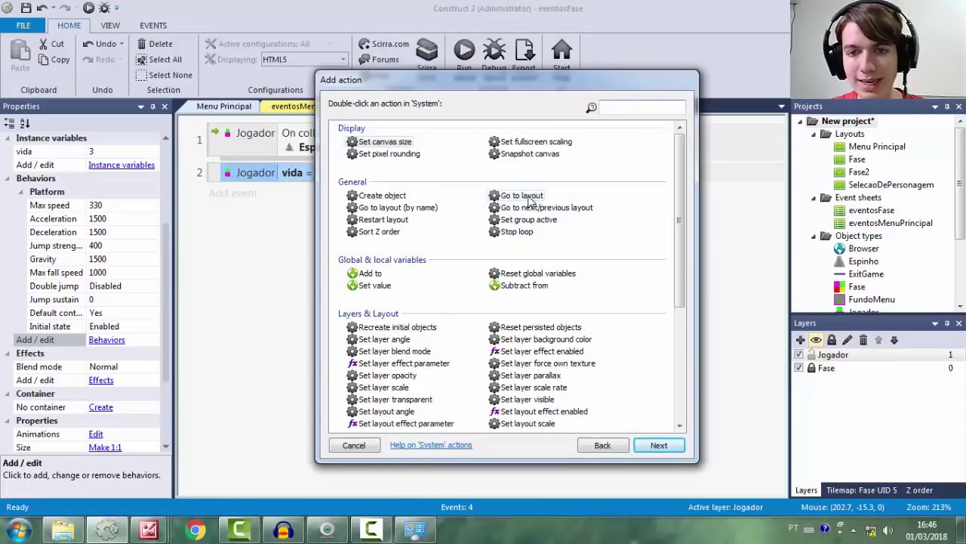
{"action": "left_click", "coordinate": [388, 207]}
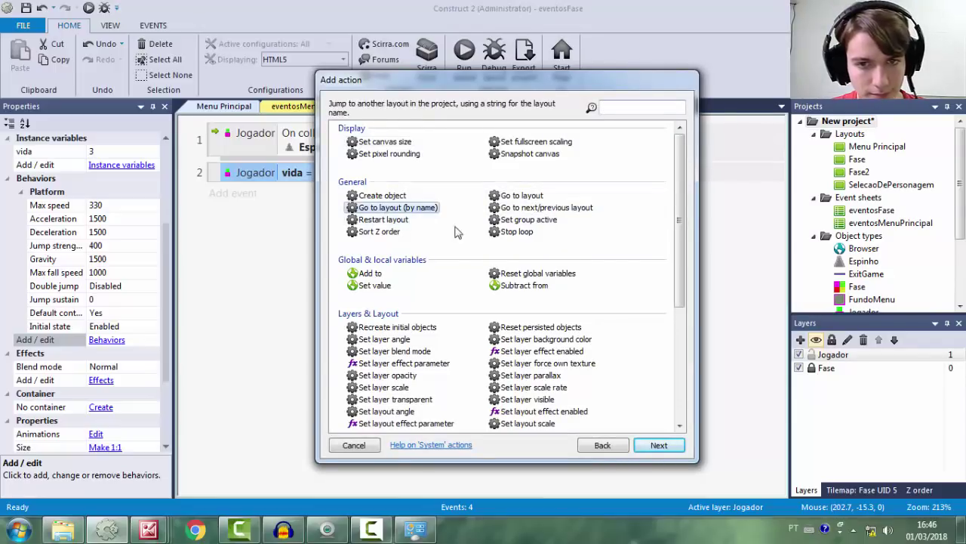
{"action": "left_click", "coordinate": [509, 234]}
{"action": "left_click", "coordinate": [378, 219]}
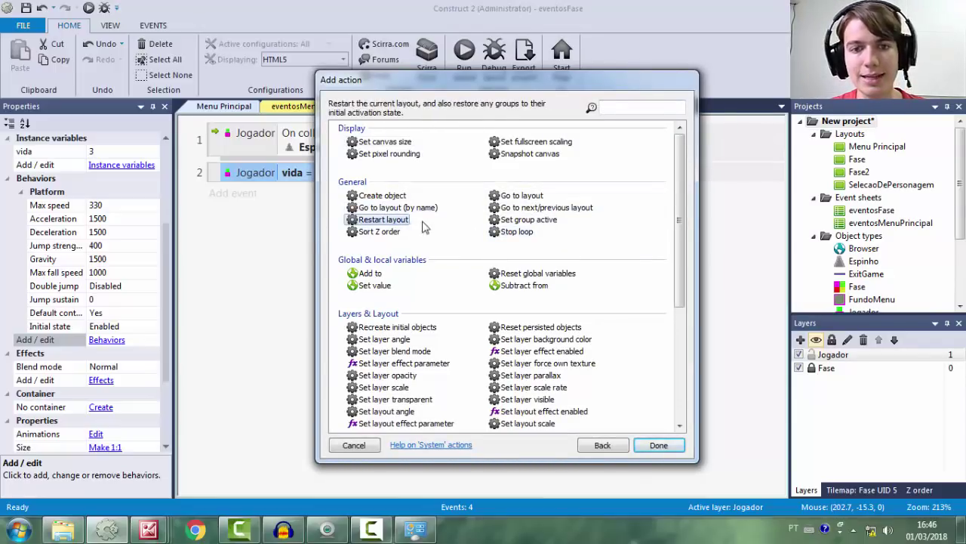
{"action": "double_click", "coordinate": [387, 220]}
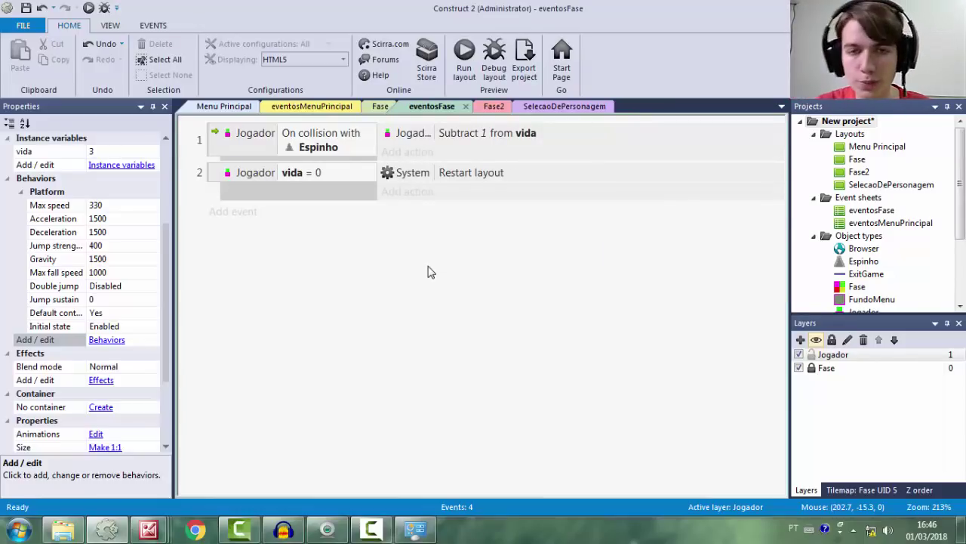
Run the Fase layout, move Jogador over the block and into the spikes to test the damage, and close the preview
{"action": "left_click", "coordinate": [381, 106]}
{"action": "left_click", "coordinate": [463, 54]}
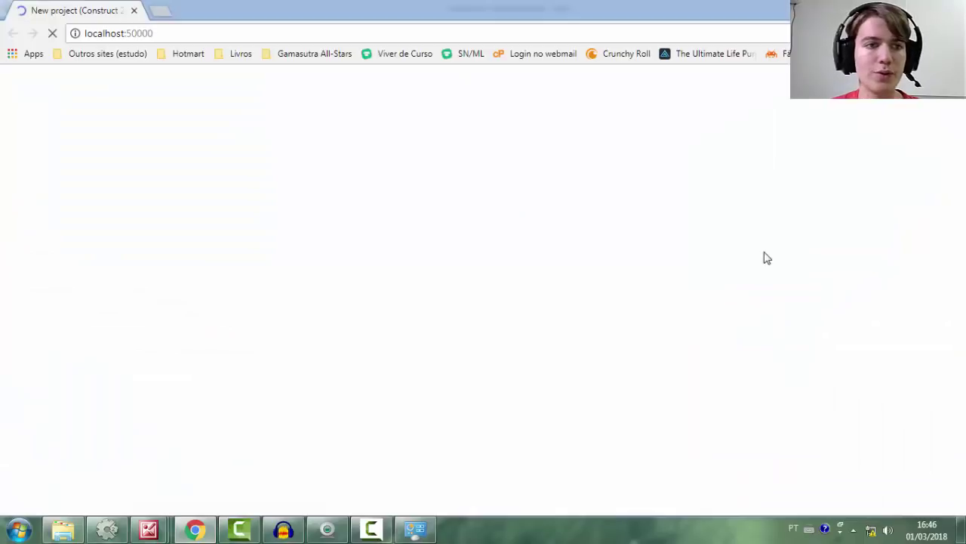
{"action": "key", "text": "Right"}
{"action": "key", "text": "Up"}
{"action": "key", "text": "Right"}
{"action": "key", "text": "Up"}
{"action": "key", "text": "Right"}
{"action": "key", "text": "Right"}
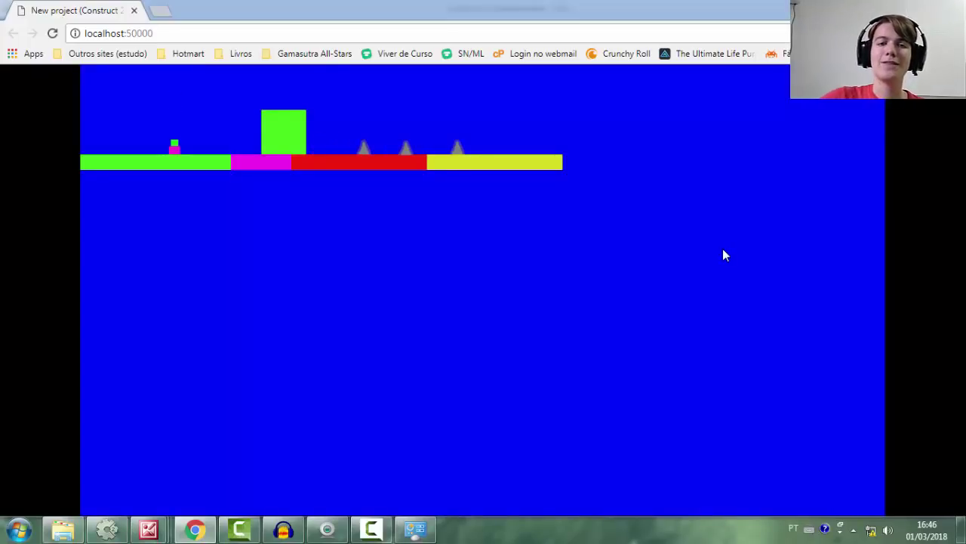
{"action": "key", "text": "Right"}
{"action": "key", "text": "Up"}
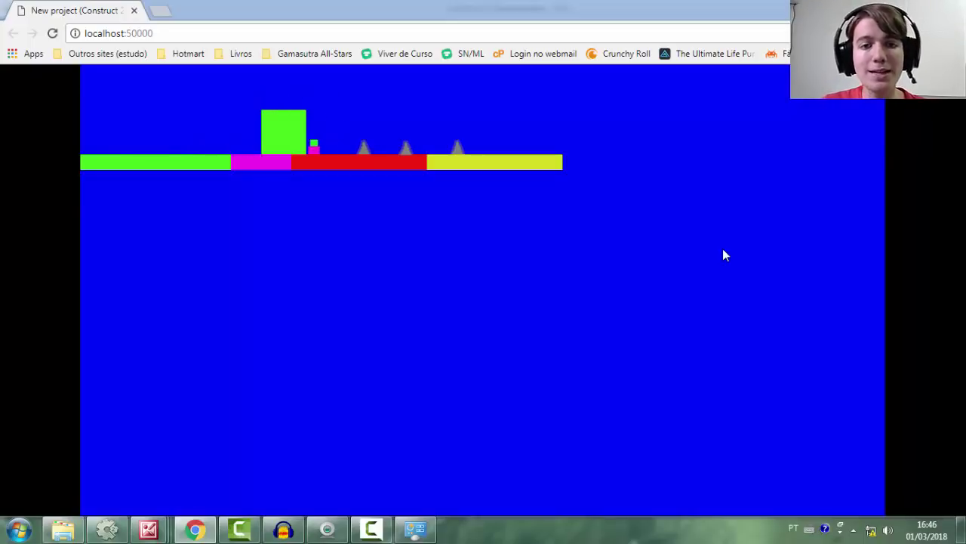
{"action": "key", "text": "Right"}
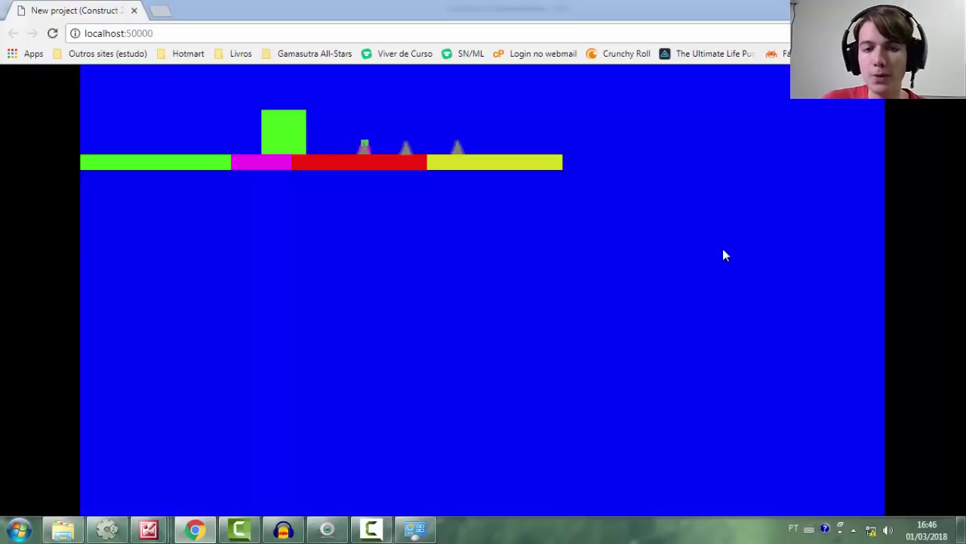
{"action": "key", "text": "Right"}
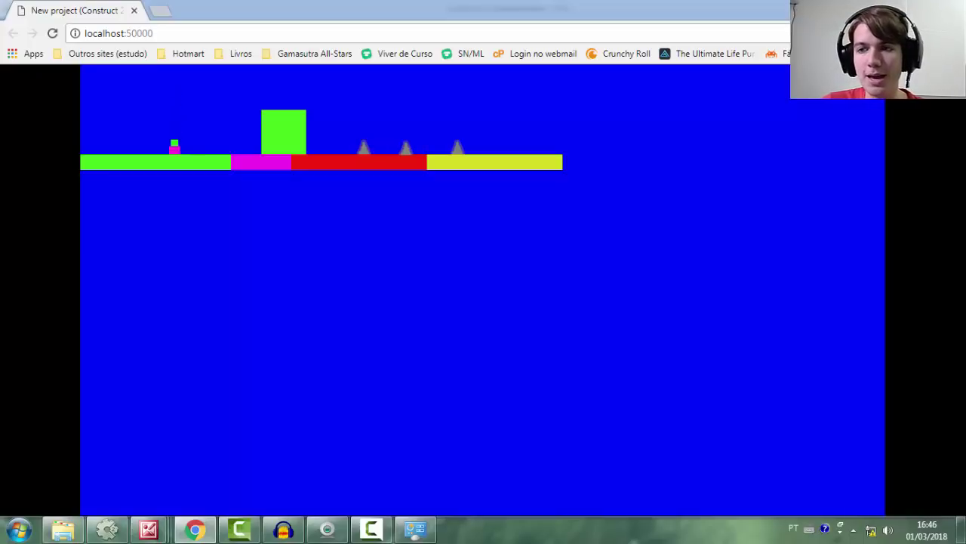
{"action": "left_click", "coordinate": [949, 6]}
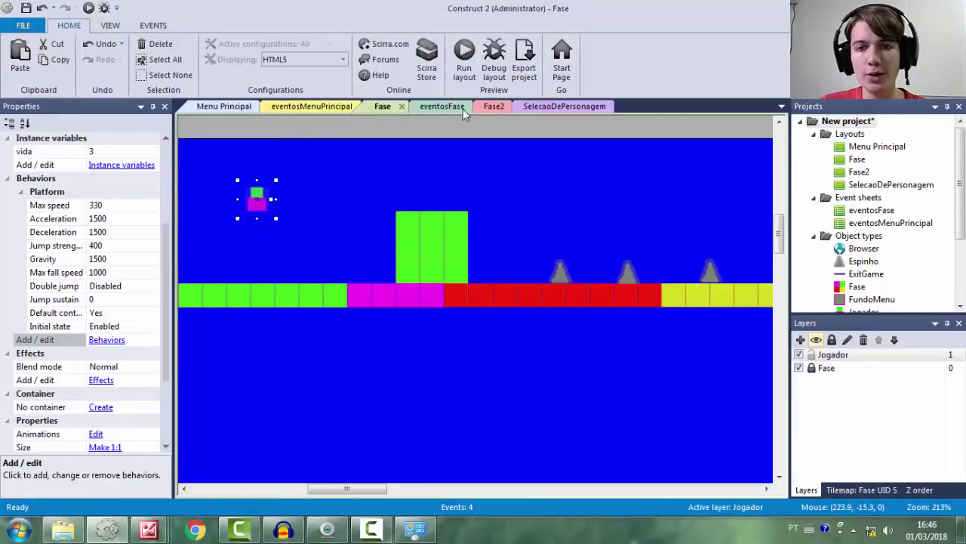
Delete the On collision with Espinho condition from the first event in eventosFase, keeping its Subtract from vida action
{"action": "left_click", "coordinate": [499, 108]}
{"action": "left_click", "coordinate": [442, 106]}
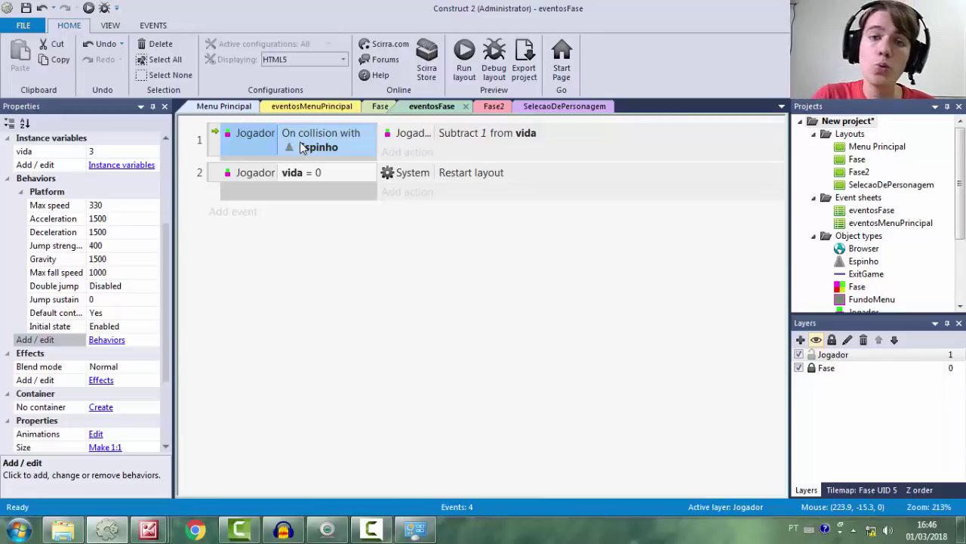
{"action": "key", "text": "Delete"}
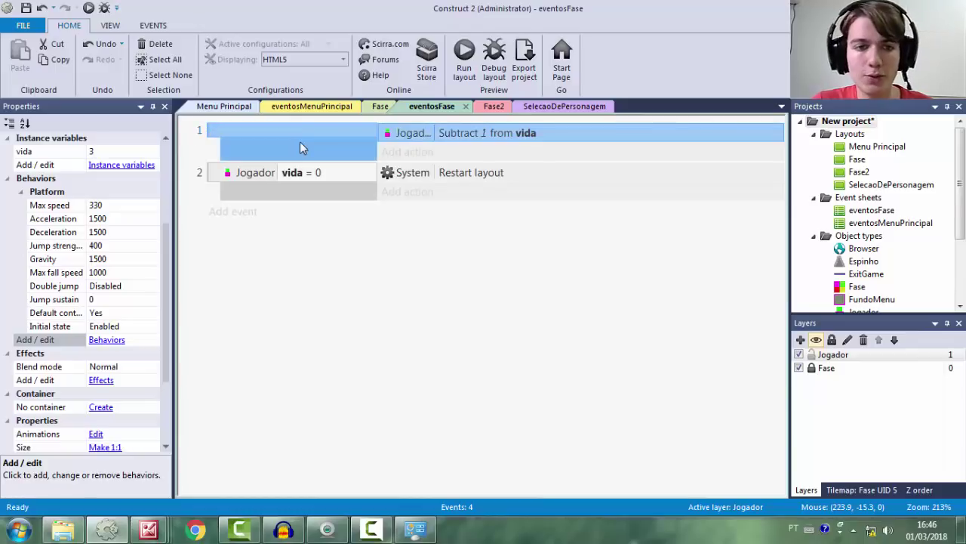
{"action": "double_click", "coordinate": [373, 138]}
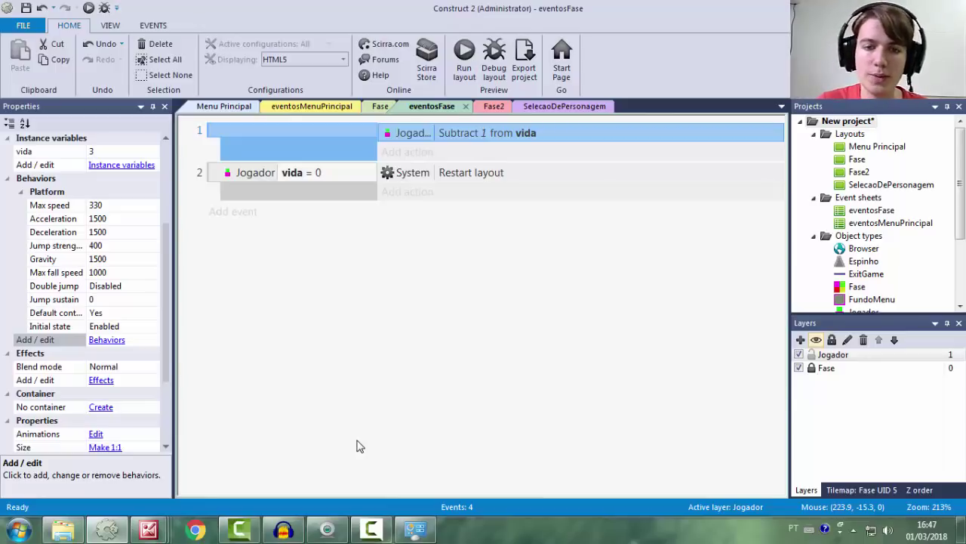
{"action": "right_click", "coordinate": [267, 132]}
{"action": "mouse_move", "coordinate": [345, 140]}
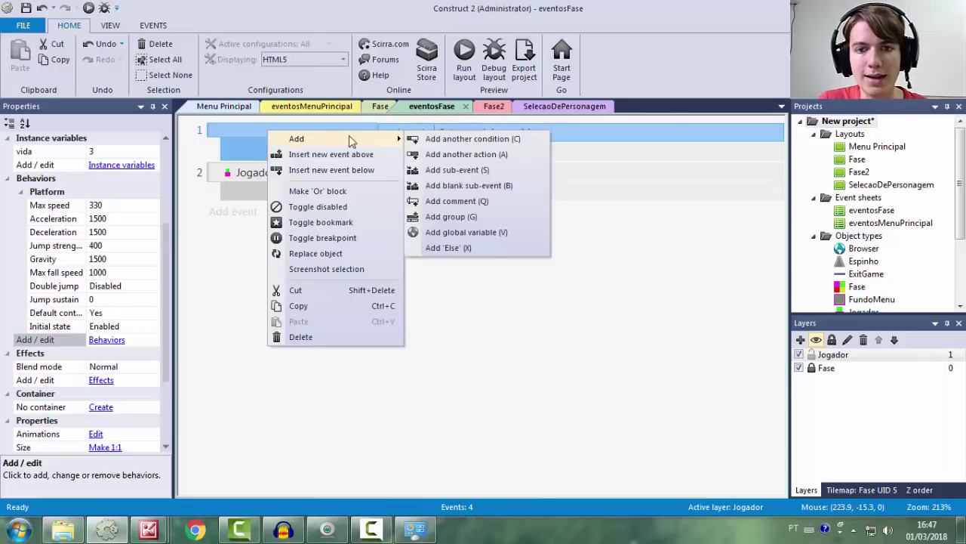
{"action": "left_click", "coordinate": [480, 141]}
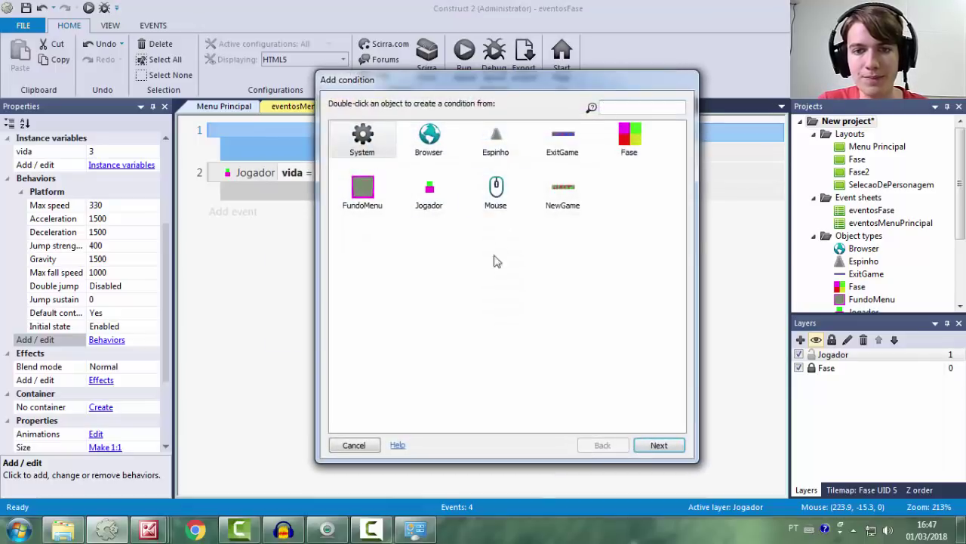
{"action": "left_click", "coordinate": [354, 445]}
Start another condition for the event that subtracts from vida, choosing Jogador as its object
{"action": "right_click", "coordinate": [296, 143]}
{"action": "mouse_move", "coordinate": [332, 151]}
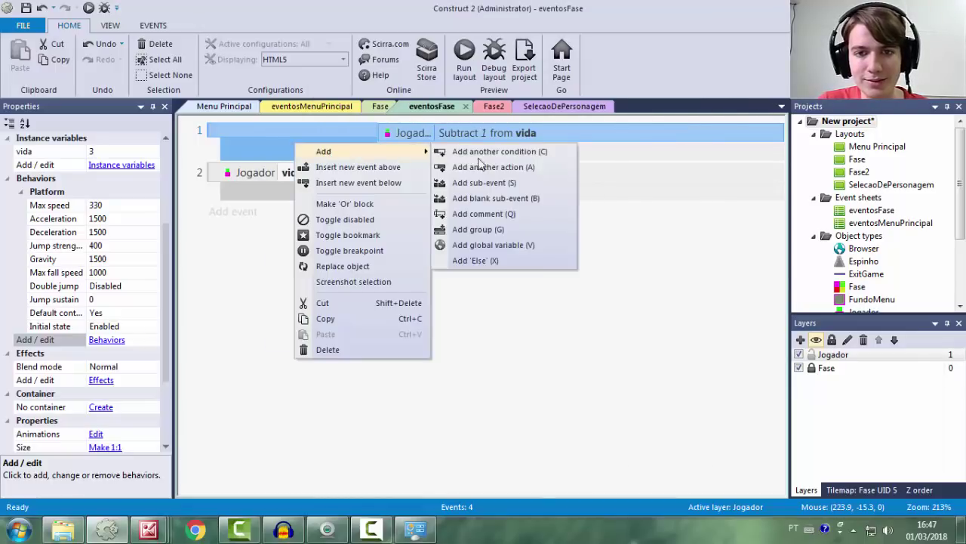
{"action": "left_click", "coordinate": [528, 154]}
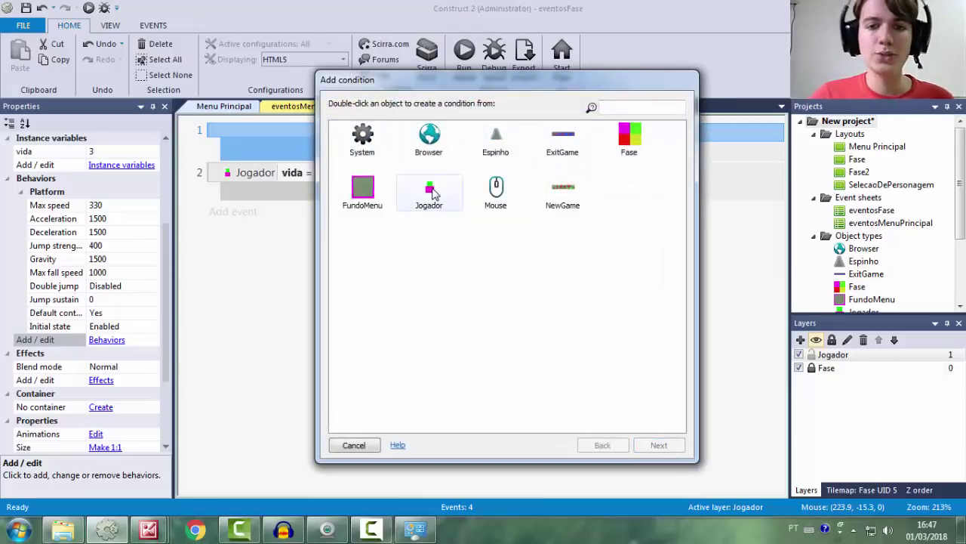
{"action": "left_click", "coordinate": [431, 194]}
{"action": "double_click", "coordinate": [429, 198]}
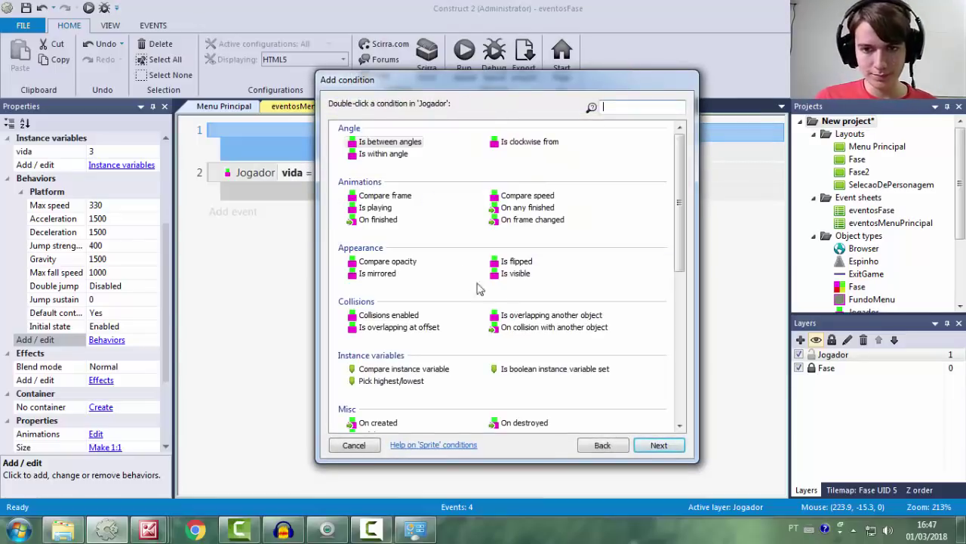
Compare the descriptions of Jogador's Is overlapping another object and On collision with another object conditions, plus the animation conditions
{"action": "double_click", "coordinate": [552, 316]}
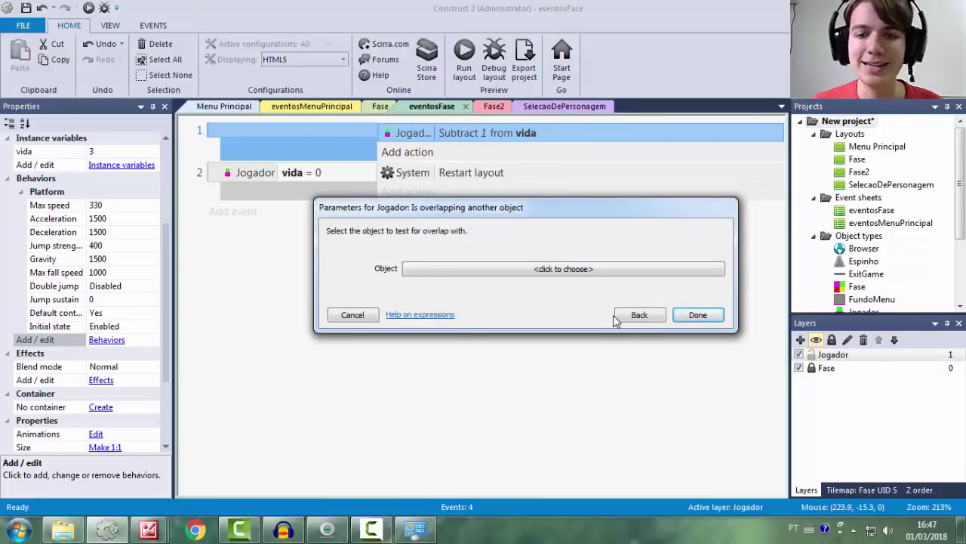
{"action": "left_click", "coordinate": [616, 318]}
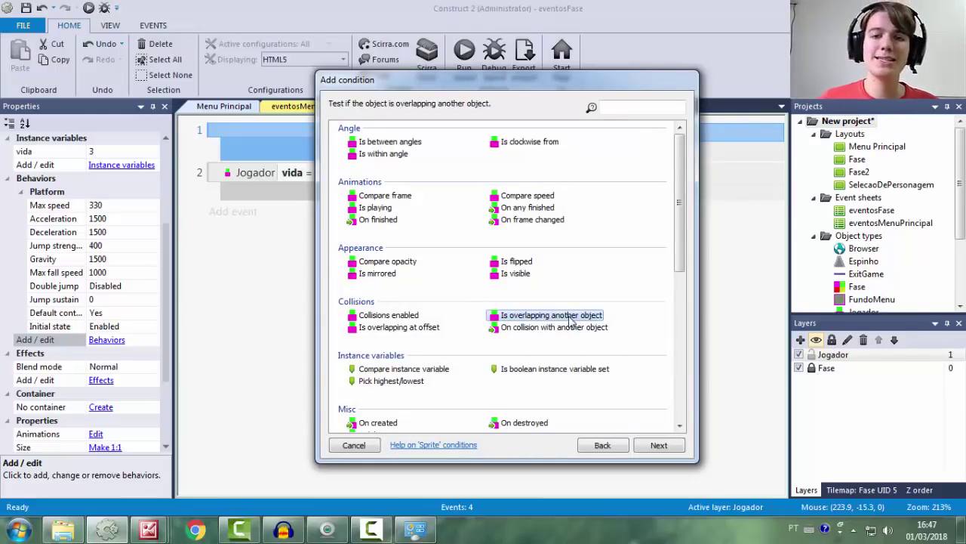
{"action": "left_click", "coordinate": [506, 331]}
{"action": "left_click", "coordinate": [508, 315]}
{"action": "left_click", "coordinate": [506, 331]}
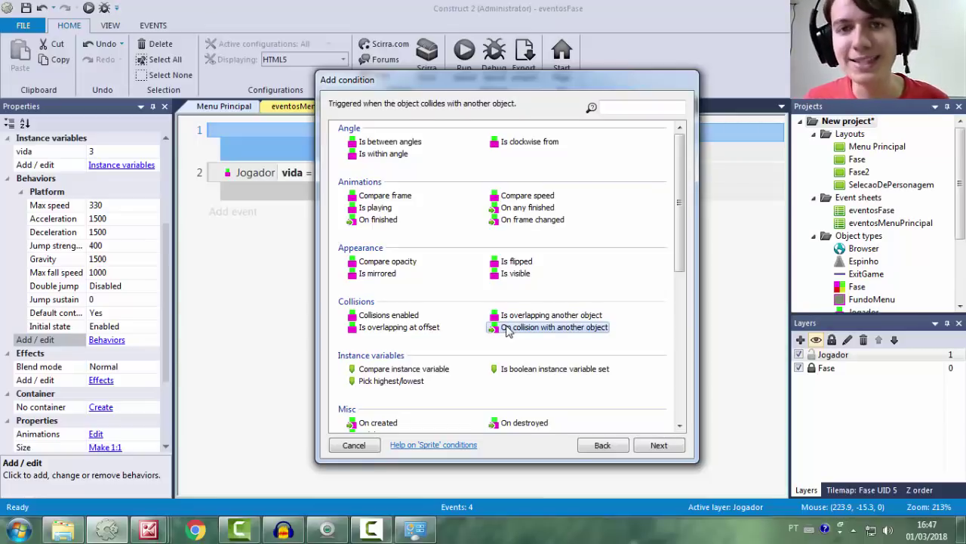
{"action": "left_click", "coordinate": [391, 220]}
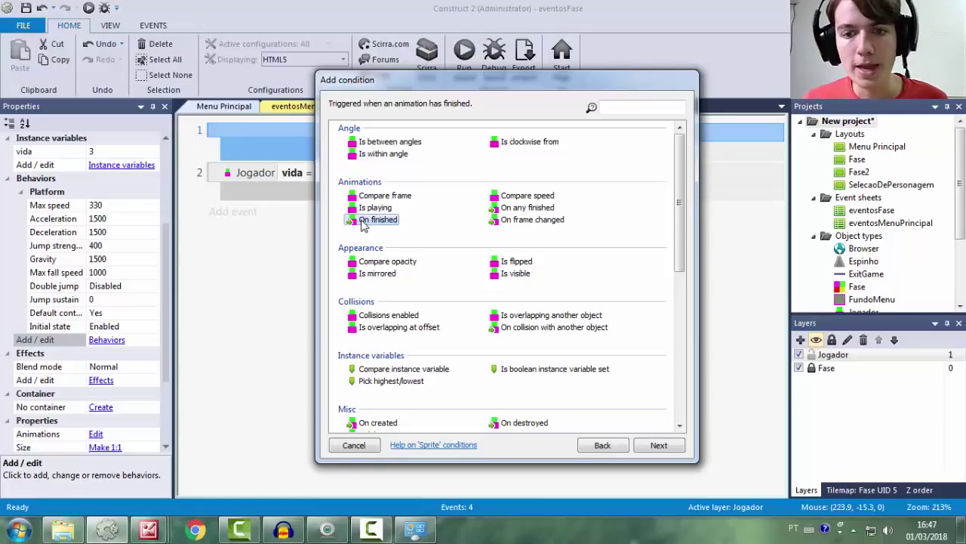
{"action": "left_click", "coordinate": [514, 329]}
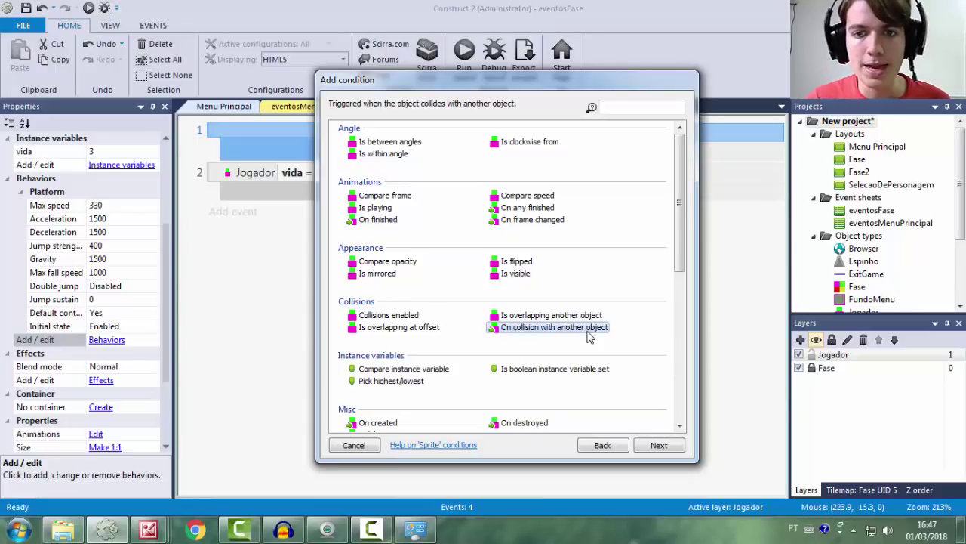
{"action": "left_click", "coordinate": [565, 315]}
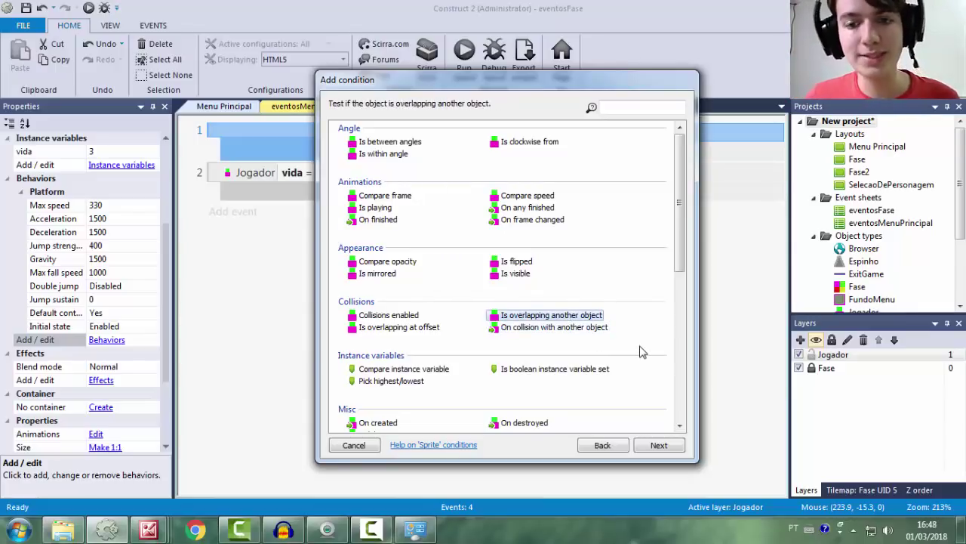
{"action": "left_click", "coordinate": [375, 207]}
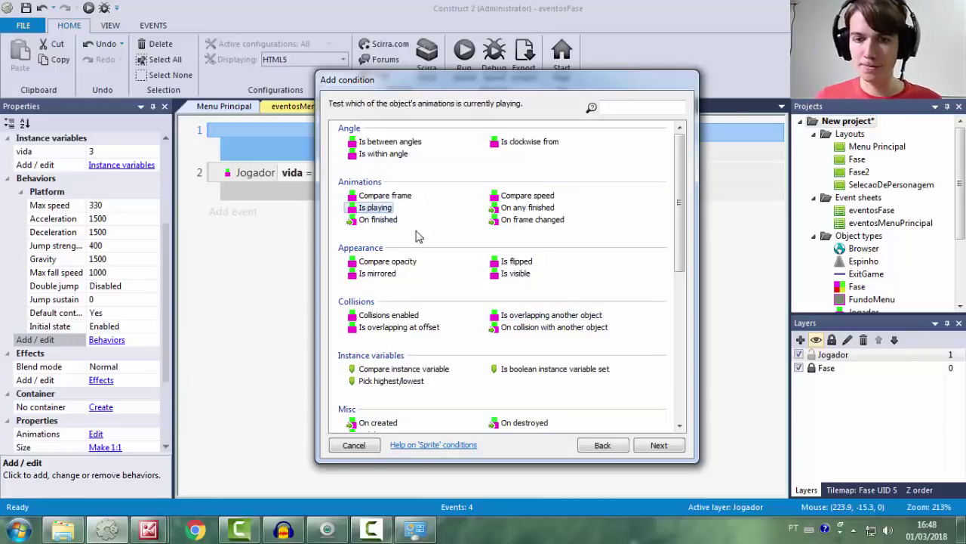
Give the vida-subtracting event Jogador's Is overlapping another object condition, with Espinho as the object
{"action": "double_click", "coordinate": [563, 317]}
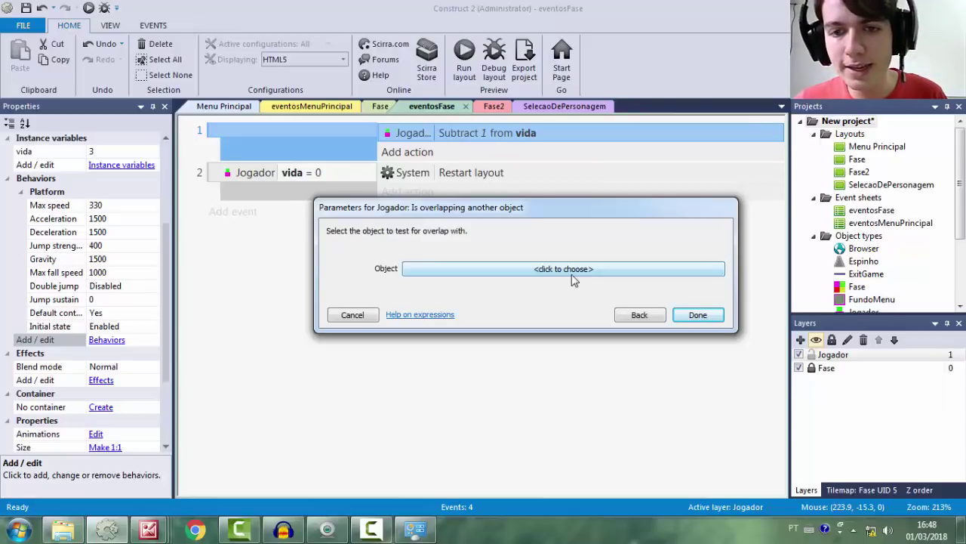
{"action": "left_click", "coordinate": [572, 274]}
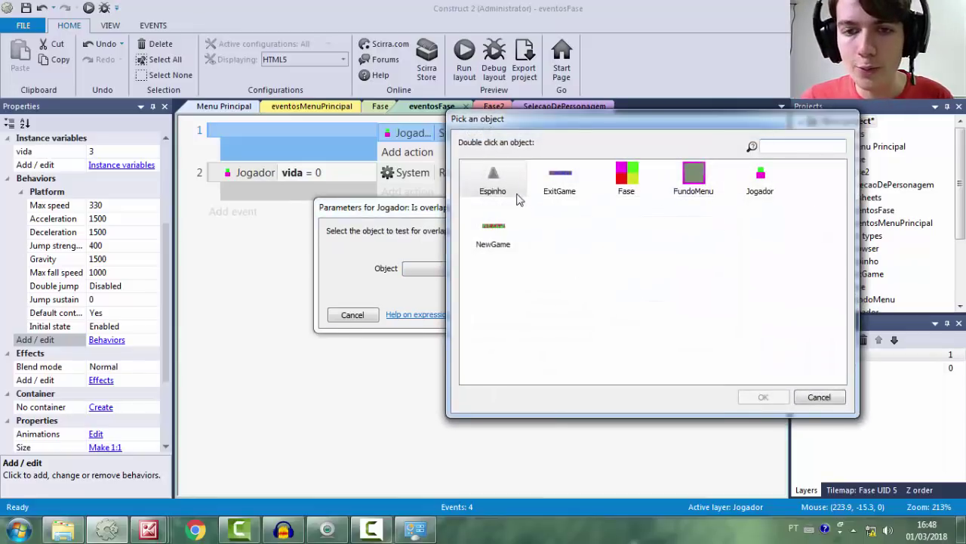
{"action": "double_click", "coordinate": [494, 185]}
{"action": "left_click", "coordinate": [697, 328]}
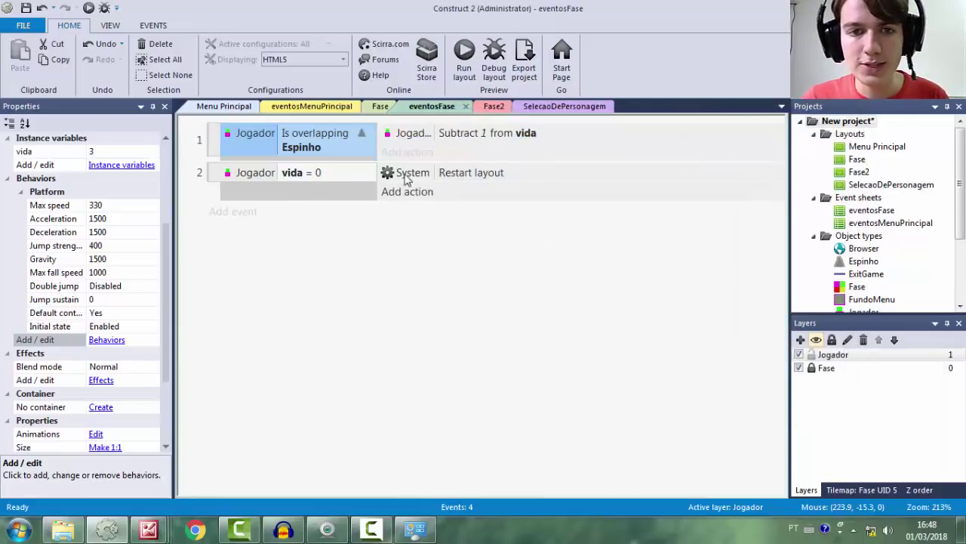
Run the Fase layout again, move Jogador onto the spikes to test the overlap event, and close the preview
{"action": "left_click", "coordinate": [379, 107]}
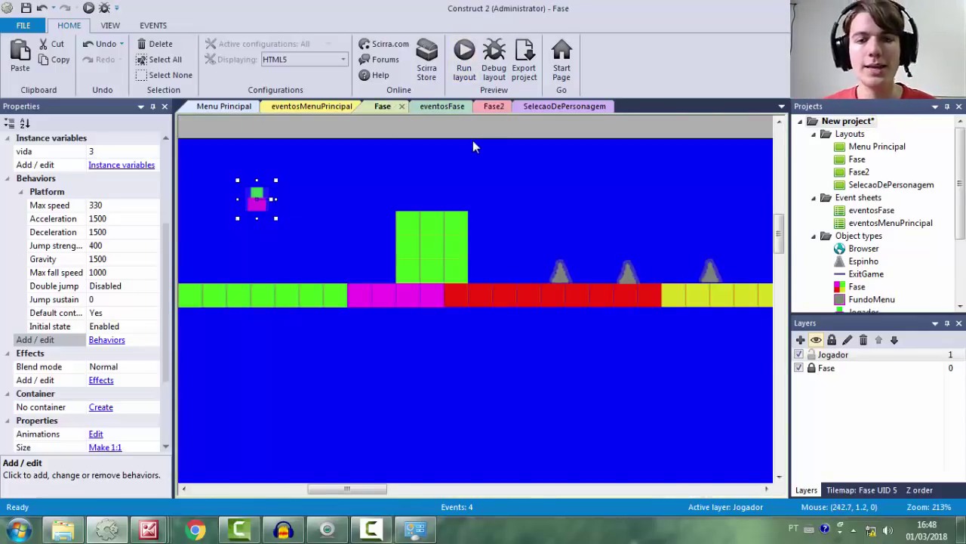
{"action": "key", "text": "F5"}
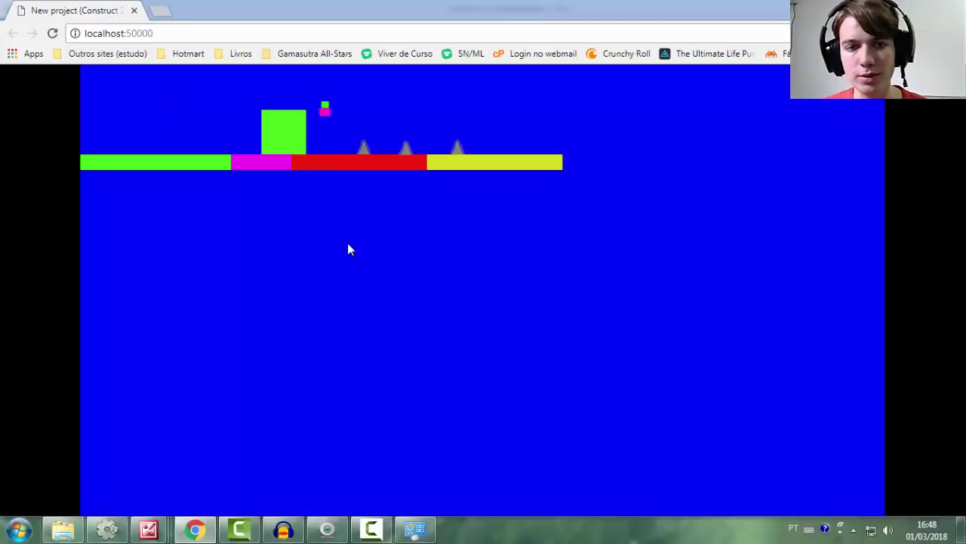
{"action": "key", "text": "Right"}
{"action": "key", "text": "Up"}
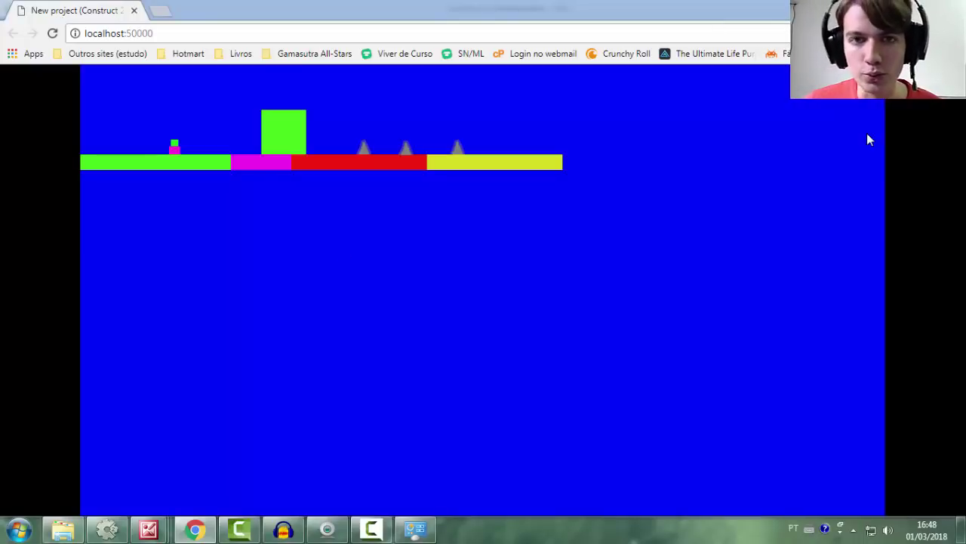
{"action": "left_click", "coordinate": [952, 9]}
Add the Flash behavior to Jogador in the Fase layout
{"action": "left_click", "coordinate": [440, 105]}
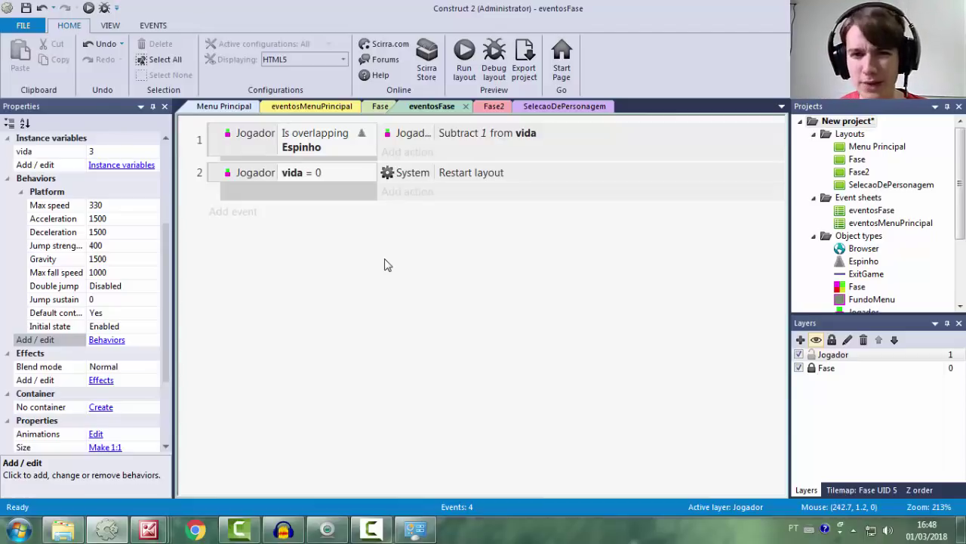
{"action": "left_click", "coordinate": [380, 105]}
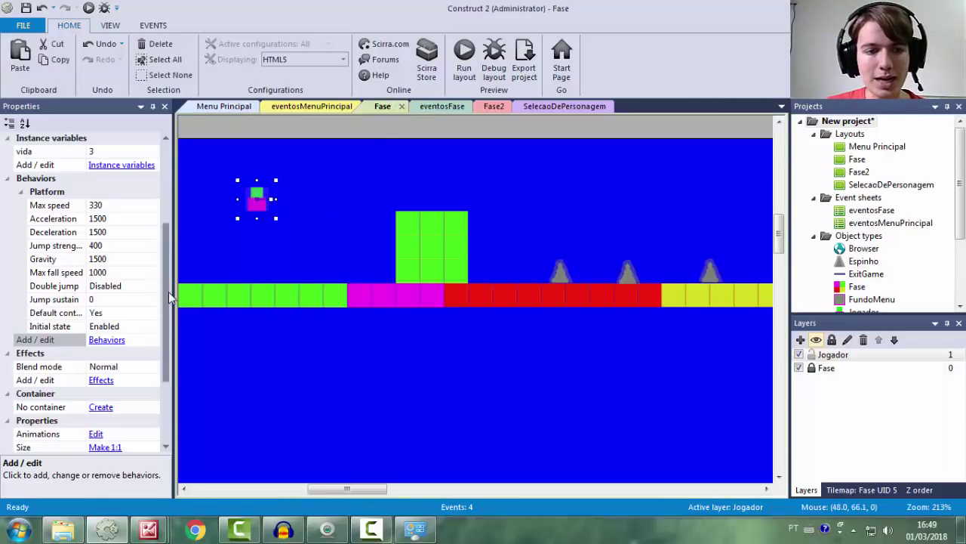
{"action": "scroll", "coordinate": [166, 302], "scroll_direction": "up", "scroll_amount": 1}
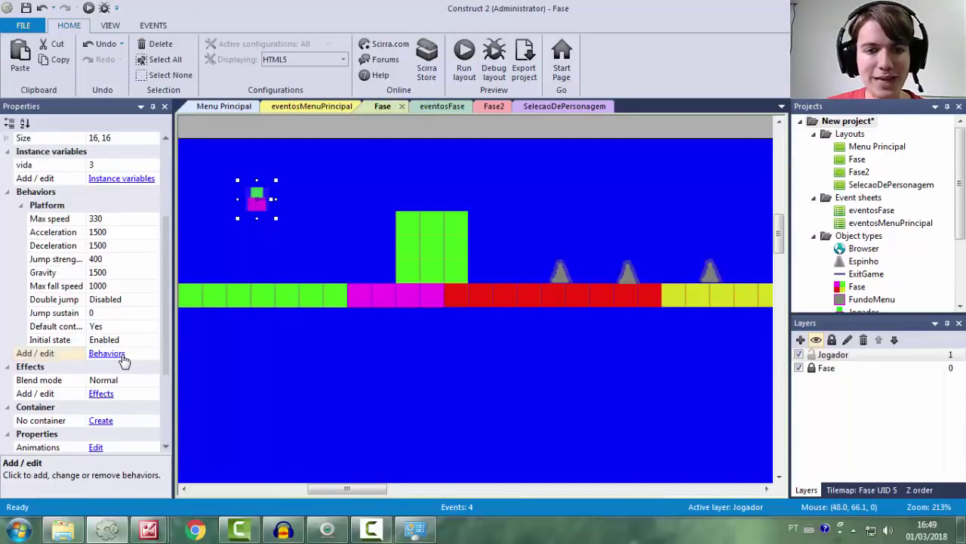
{"action": "left_click", "coordinate": [120, 355]}
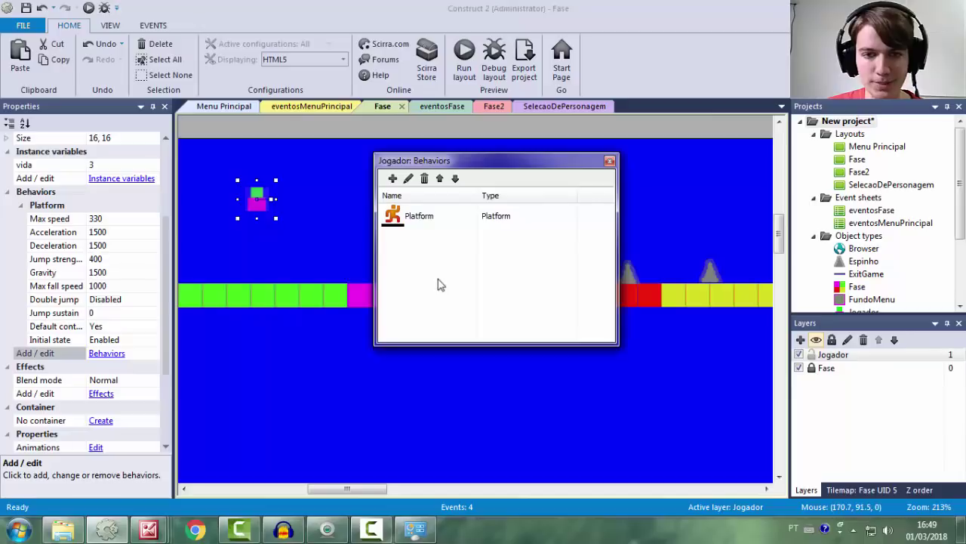
{"action": "left_click", "coordinate": [392, 179]}
{"action": "left_click", "coordinate": [564, 144]}
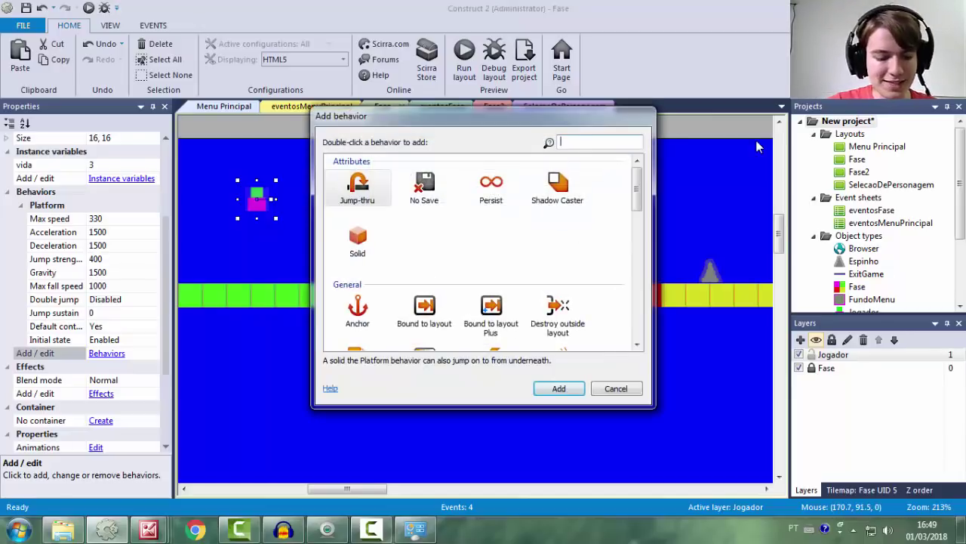
{"action": "type", "text": "flash"}
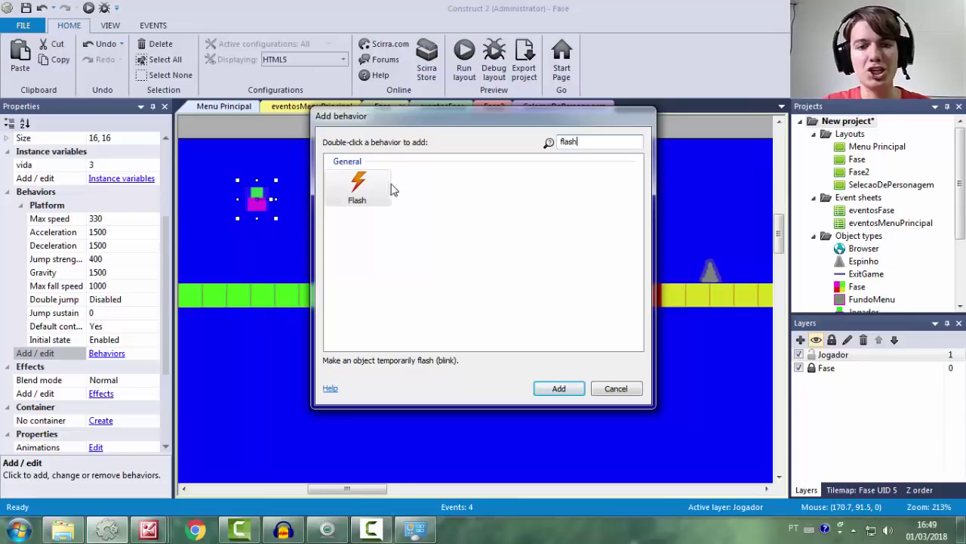
{"action": "double_click", "coordinate": [370, 191]}
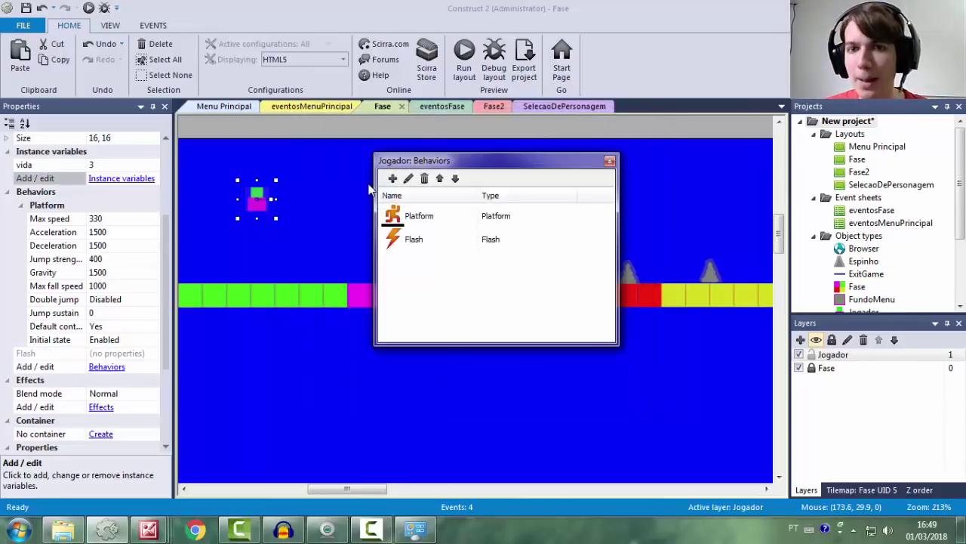
{"action": "left_click", "coordinate": [609, 161]}
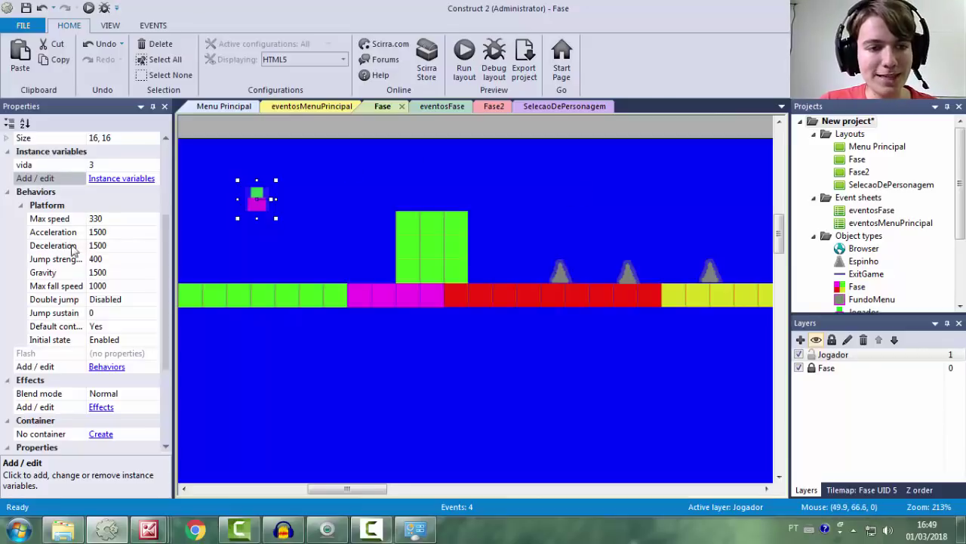
Look through the Flash, Platform and other event conditions offered for Jogador, and those offered for Espinho
{"action": "key", "text": "ctrl+Tab"}
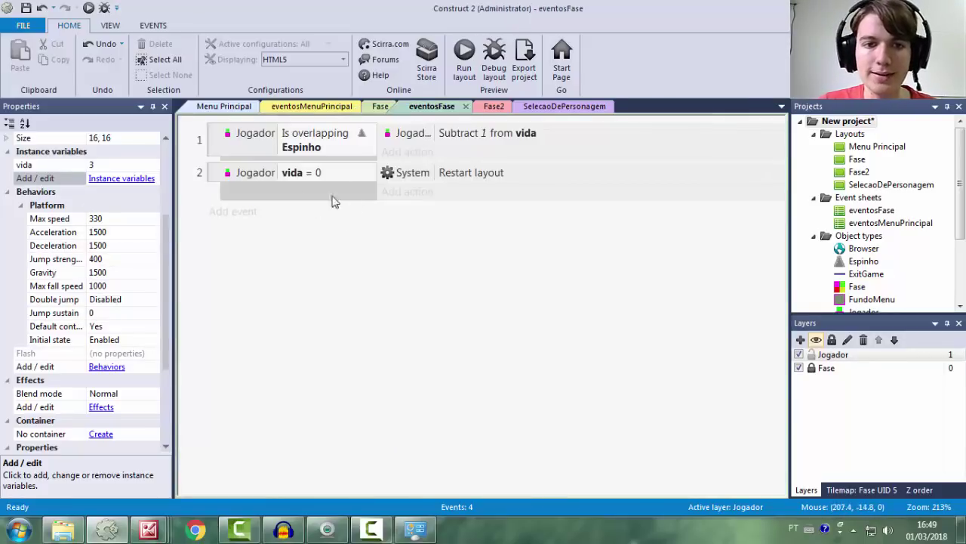
{"action": "left_click", "coordinate": [255, 213]}
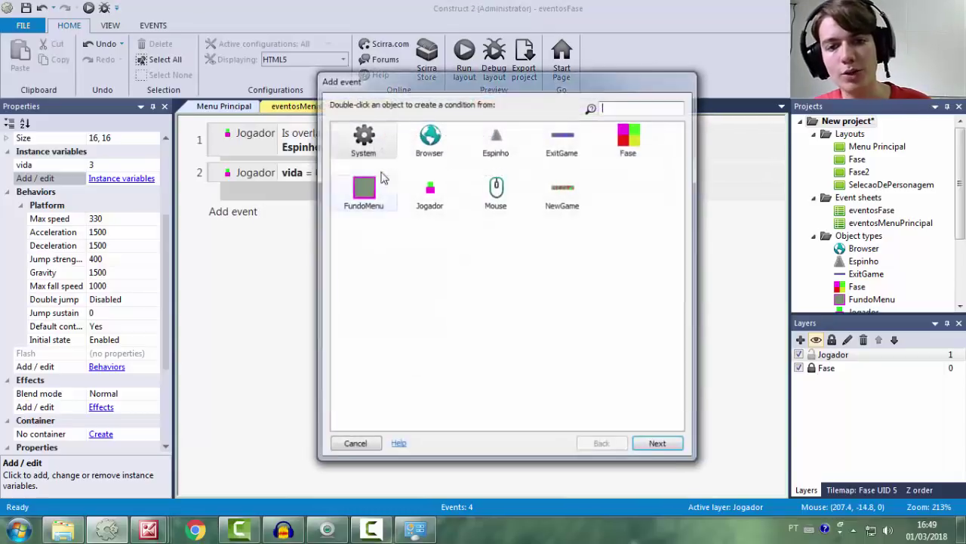
{"action": "double_click", "coordinate": [434, 200]}
{"action": "scroll", "coordinate": [421, 262], "scroll_direction": "down", "scroll_amount": 6}
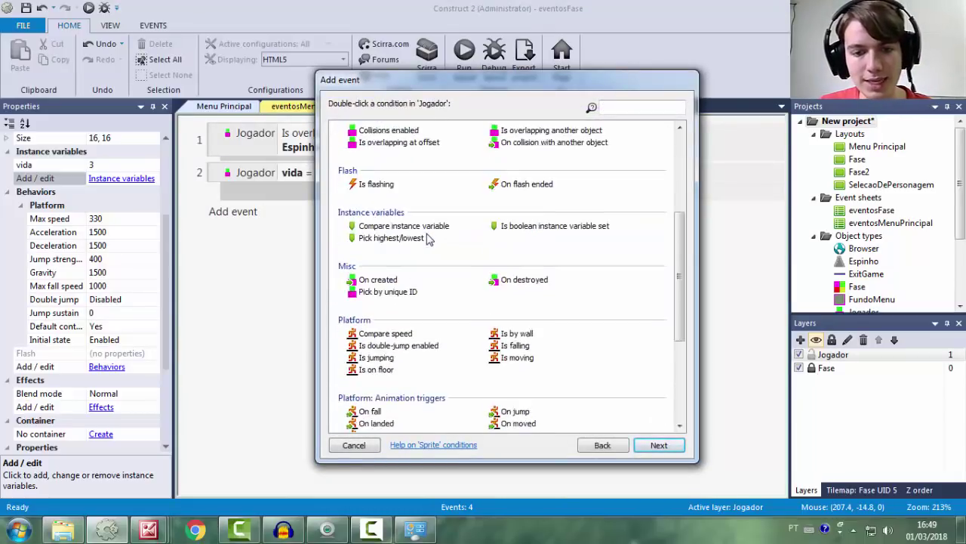
{"action": "left_click", "coordinate": [381, 271]}
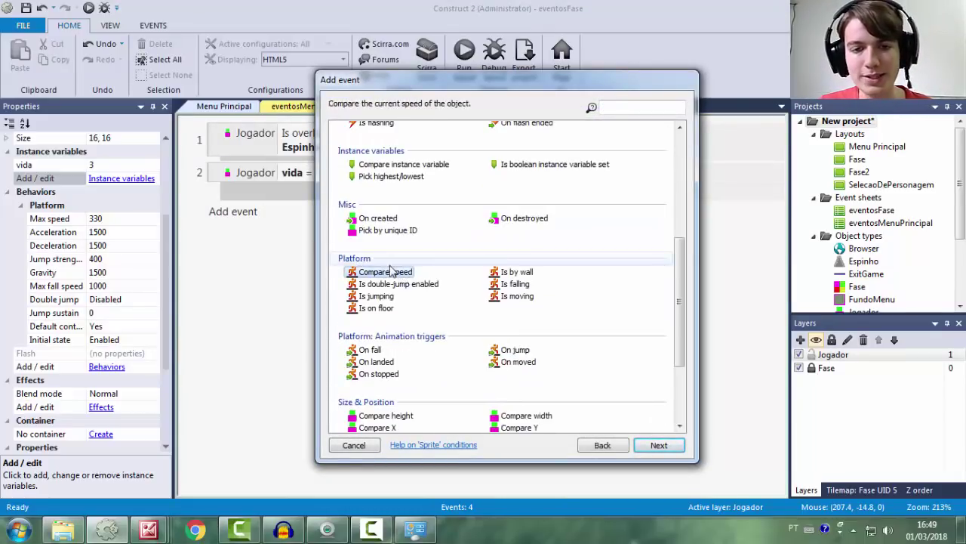
{"action": "scroll", "coordinate": [390, 272], "scroll_direction": "down", "scroll_amount": 3}
{"action": "left_click", "coordinate": [381, 186]}
{"action": "left_click", "coordinate": [509, 163]}
{"action": "left_click", "coordinate": [426, 188]}
{"action": "scroll", "coordinate": [425, 188], "scroll_direction": "up", "scroll_amount": 2}
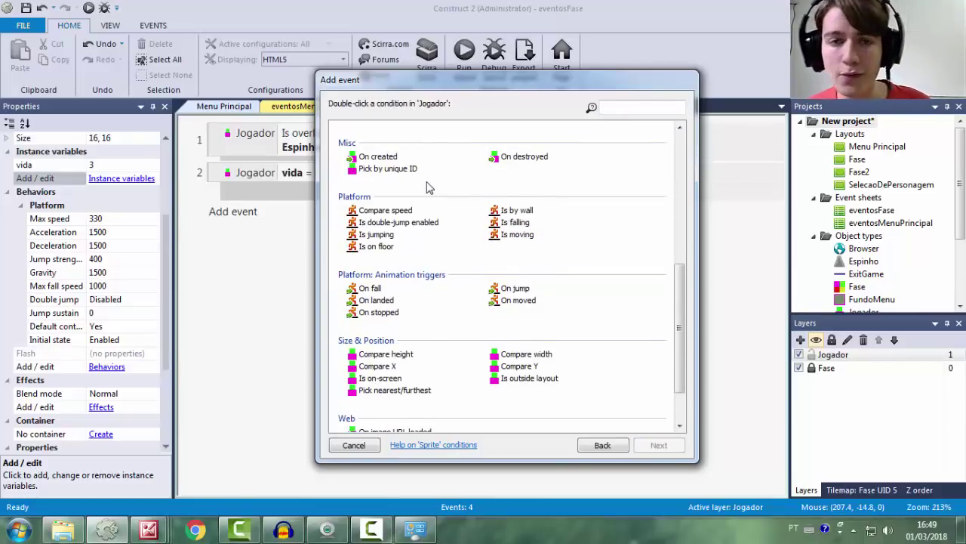
{"action": "left_click", "coordinate": [349, 445]}
{"action": "double_click", "coordinate": [377, 193]}
{"action": "double_click", "coordinate": [494, 140]}
{"action": "scroll", "coordinate": [417, 270], "scroll_direction": "down", "scroll_amount": 6}
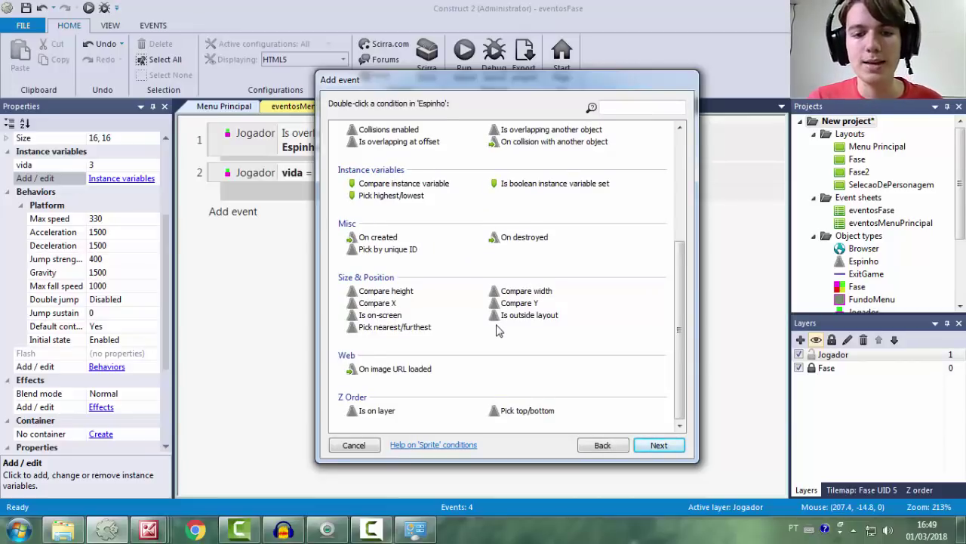
{"action": "left_click", "coordinate": [349, 444]}
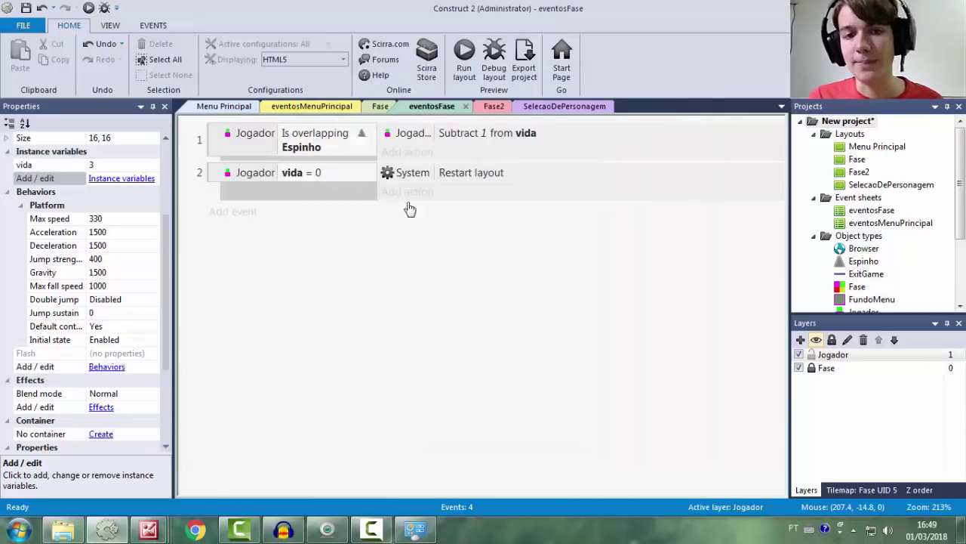
{"action": "left_click", "coordinate": [379, 105]}
{"action": "left_click", "coordinate": [555, 273]}
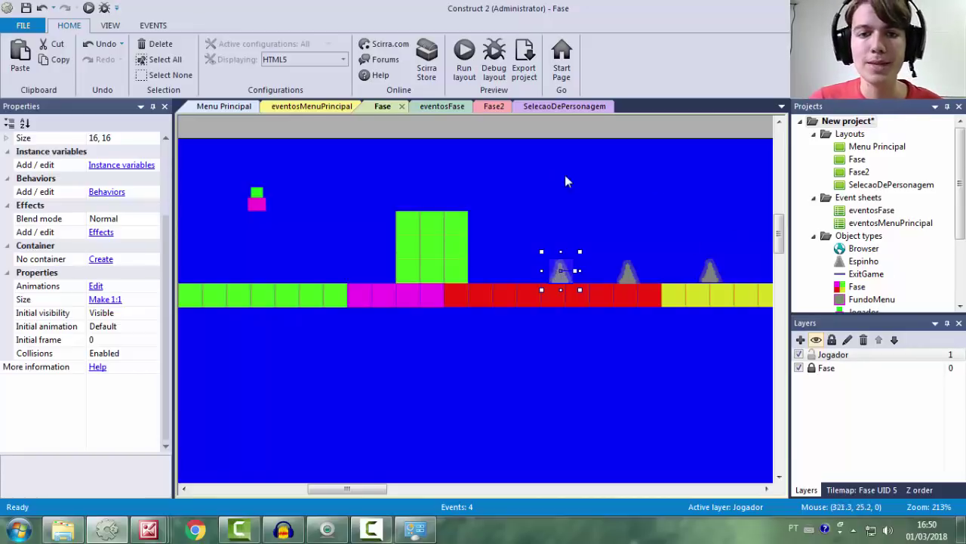
{"action": "left_click", "coordinate": [441, 107]}
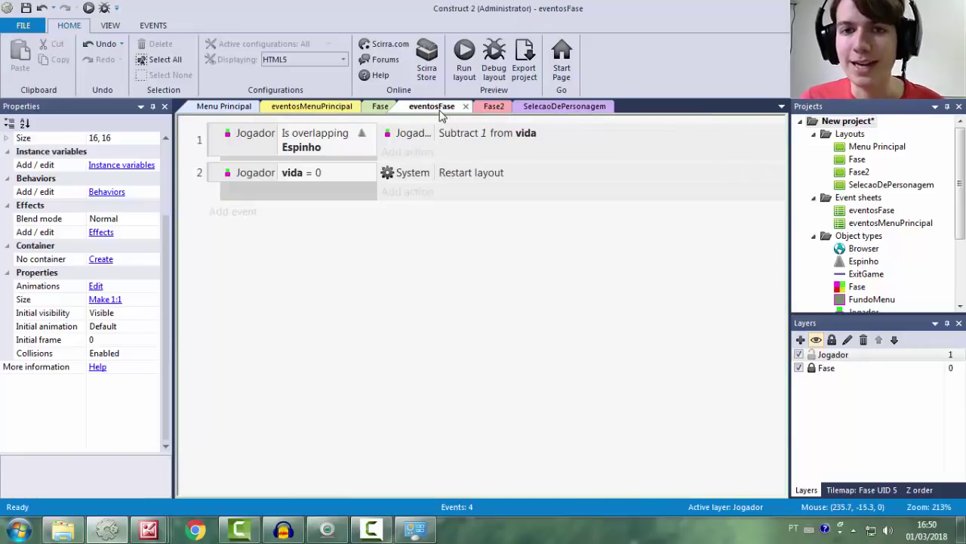
{"action": "left_click", "coordinate": [348, 197]}
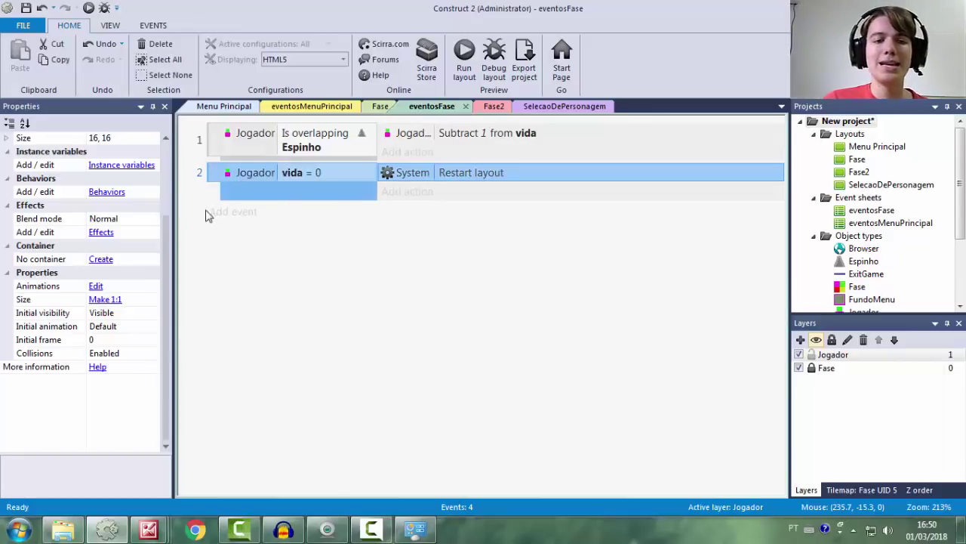
{"action": "left_click", "coordinate": [336, 142]}
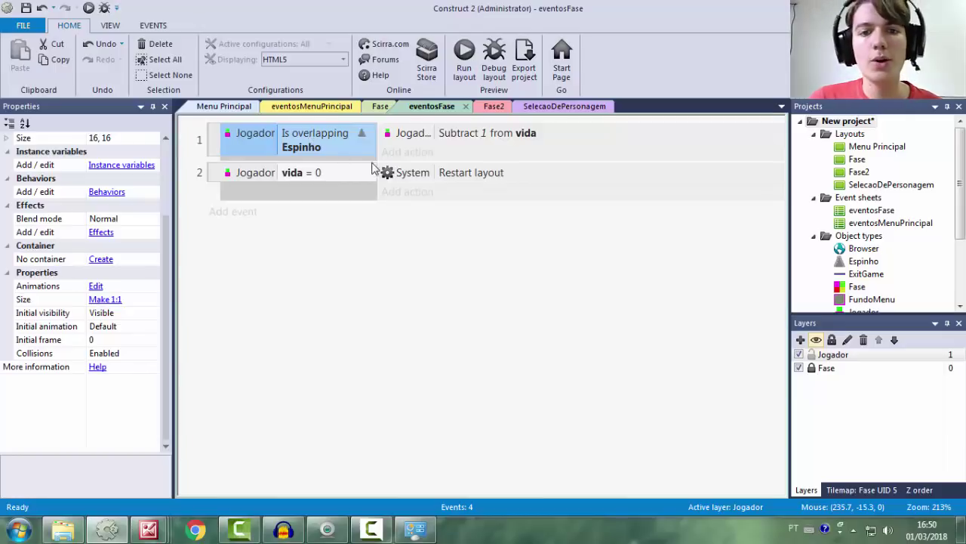
Compare the descriptions of Jogador's Flash and Stop flashing actions for the Espinho overlap event
{"action": "left_click", "coordinate": [426, 154]}
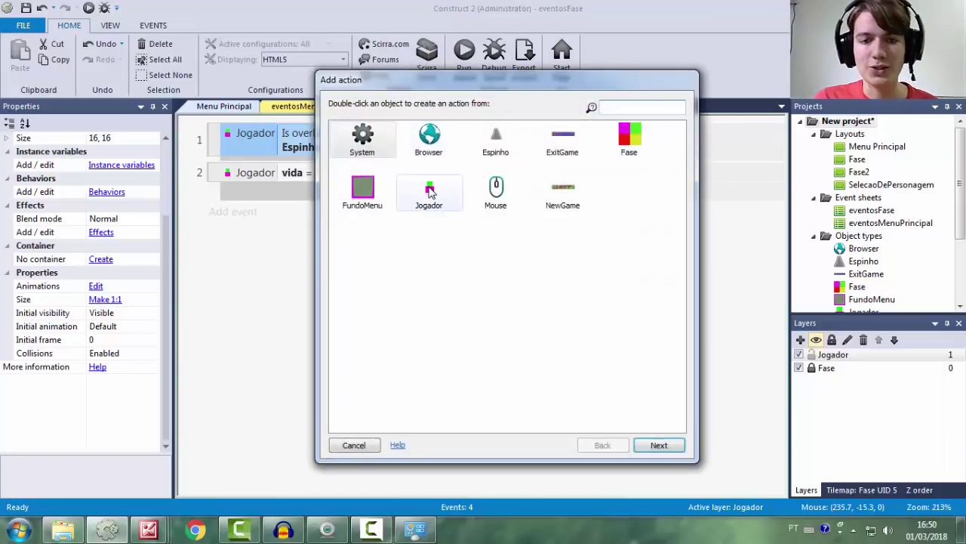
{"action": "double_click", "coordinate": [429, 191]}
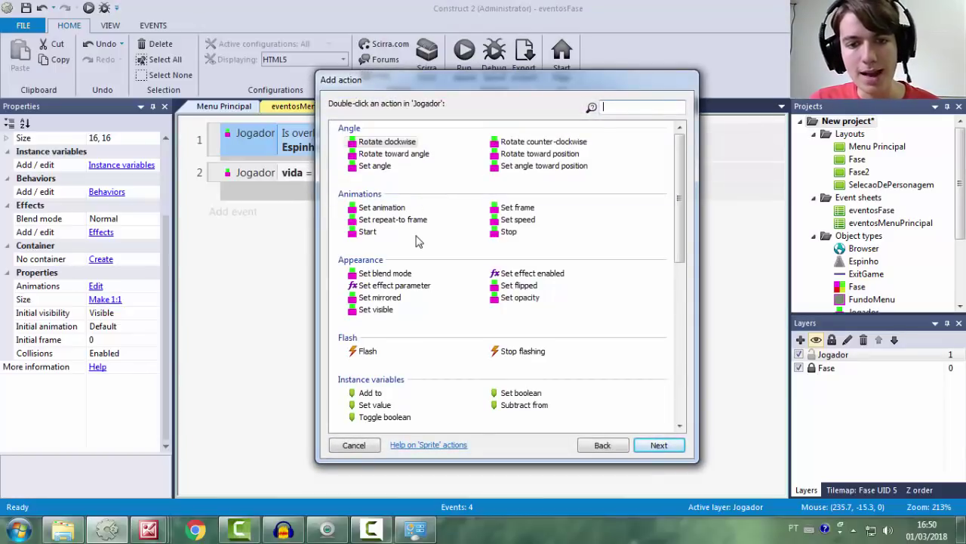
{"action": "left_click", "coordinate": [363, 352]}
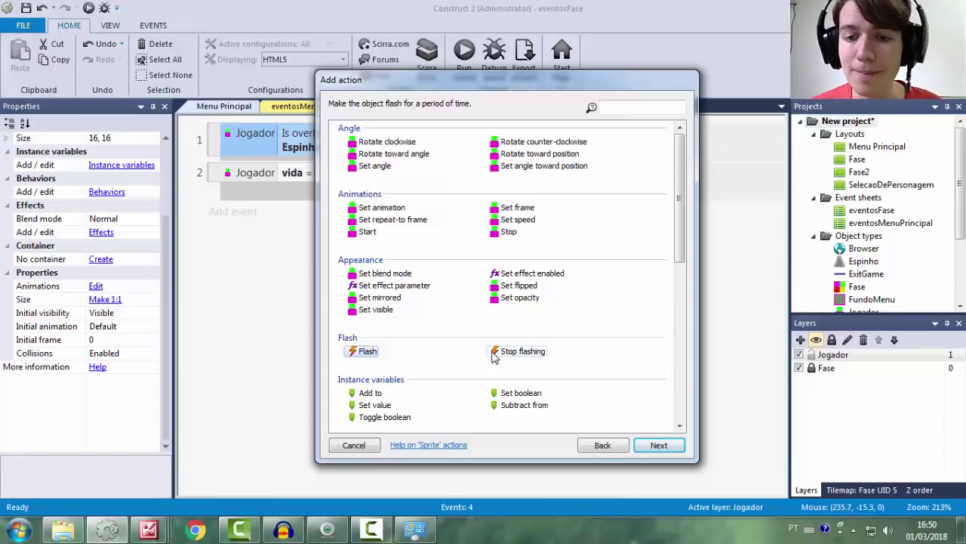
{"action": "left_click", "coordinate": [518, 353]}
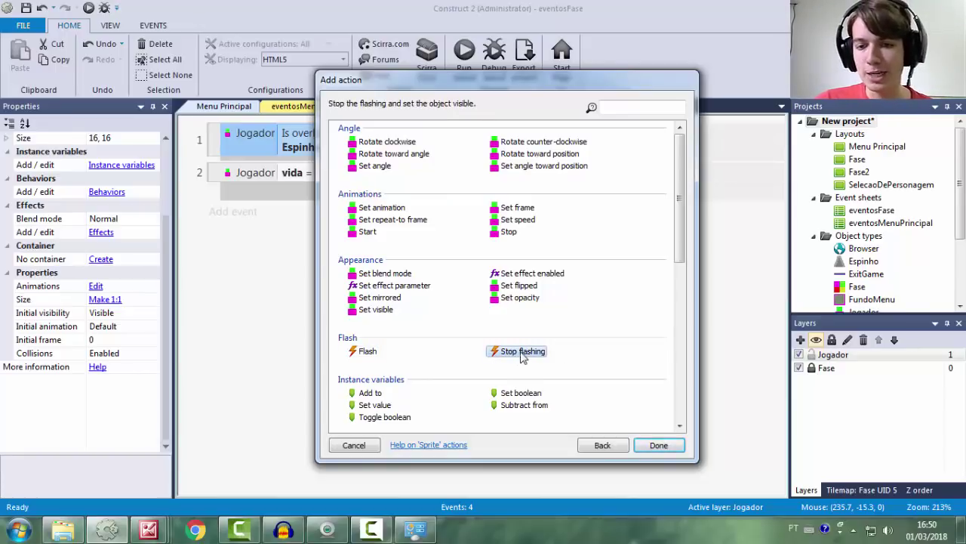
{"action": "left_click", "coordinate": [368, 353]}
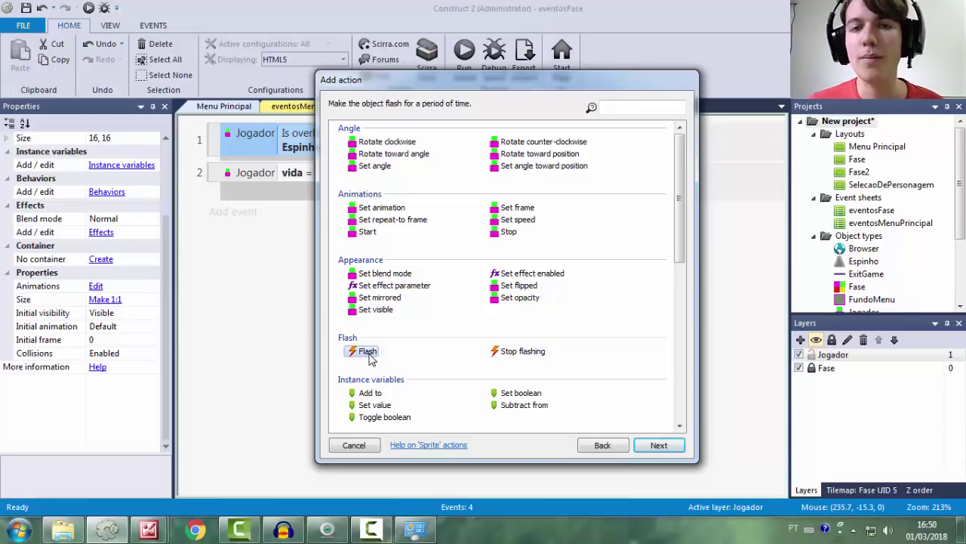
{"action": "left_click", "coordinate": [368, 442]}
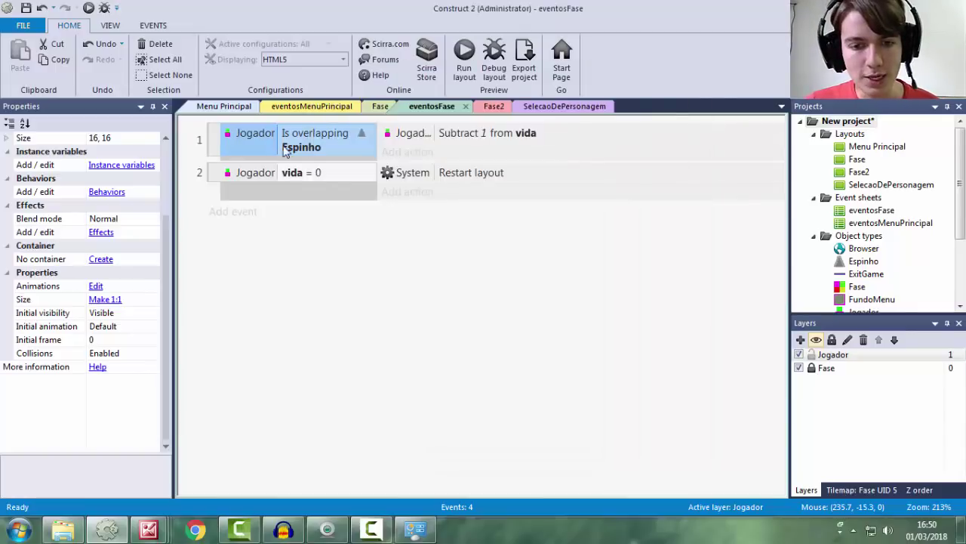
Read the description of Jogador's Is flashing condition as a possible extra condition for the Espinho overlap event
{"action": "left_click", "coordinate": [211, 141]}
{"action": "key", "text": "c"}
{"action": "double_click", "coordinate": [433, 193]}
{"action": "left_click", "coordinate": [387, 261]}
{"action": "left_click", "coordinate": [381, 370]}
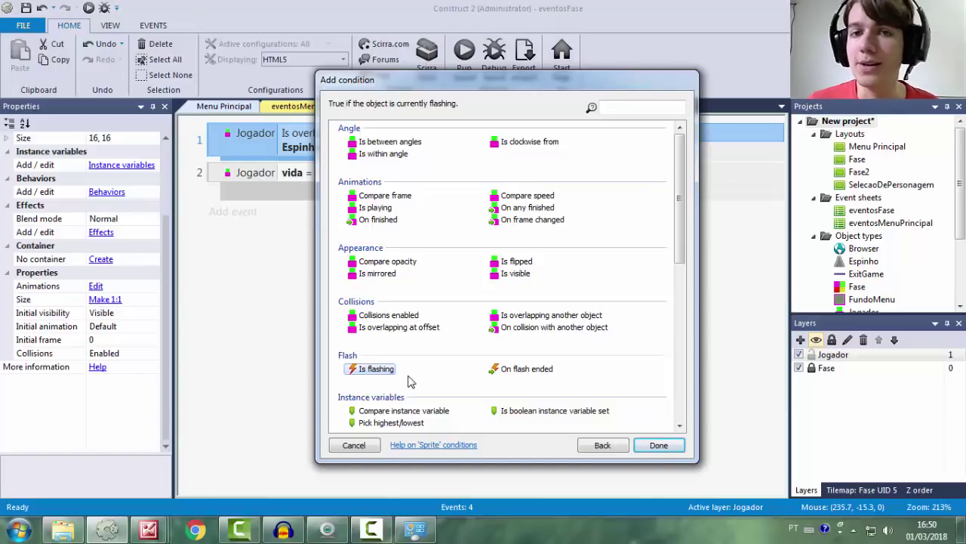
{"action": "left_click", "coordinate": [355, 447]}
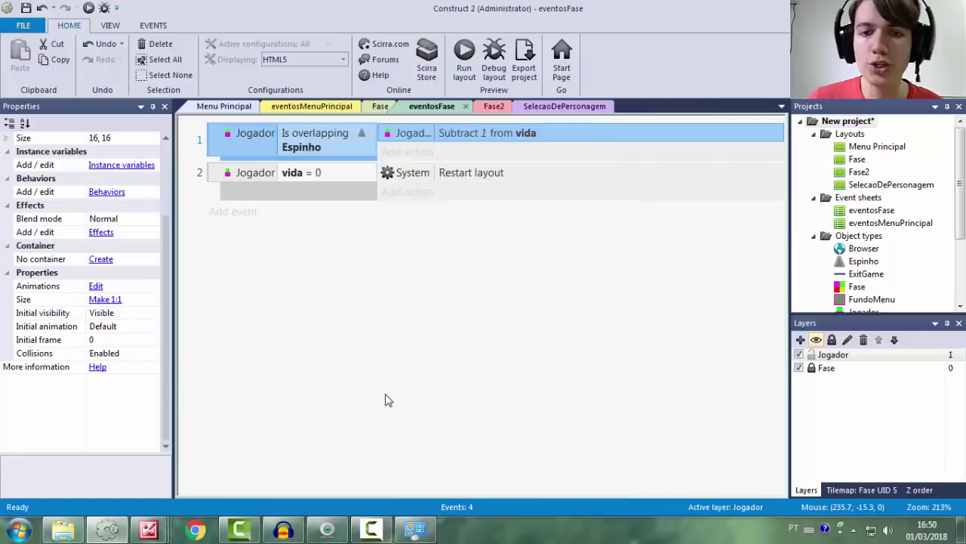
{"action": "left_click", "coordinate": [348, 140]}
{"action": "left_click", "coordinate": [408, 192]}
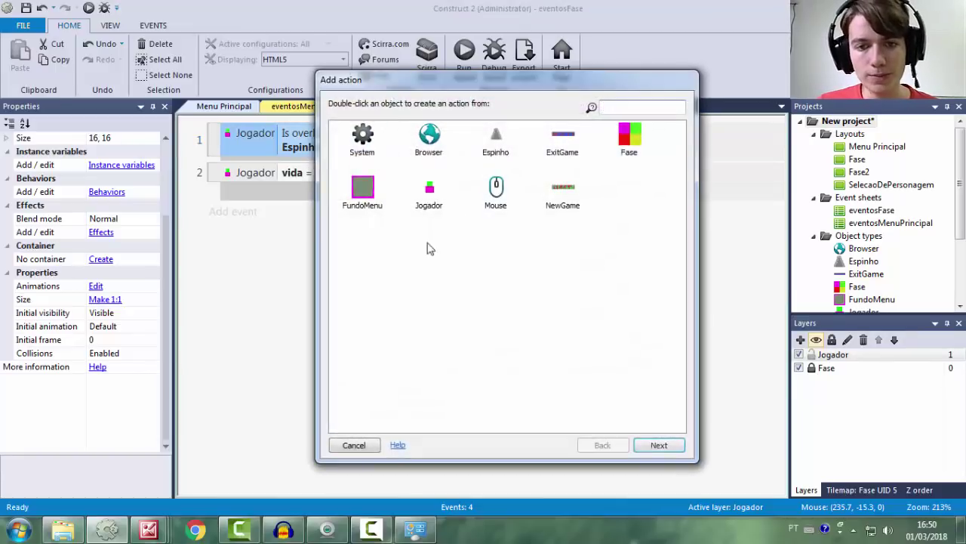
{"action": "double_click", "coordinate": [430, 200]}
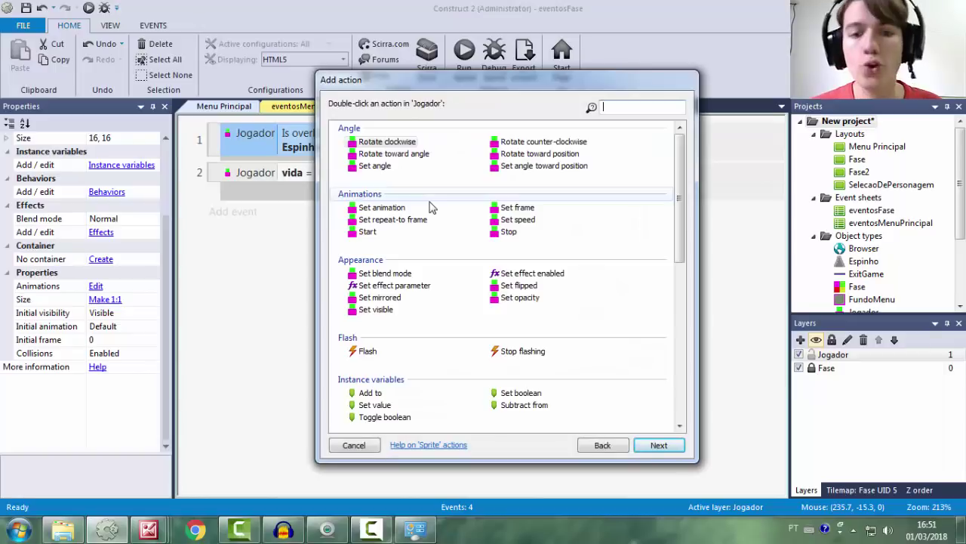
{"action": "left_click", "coordinate": [353, 444]}
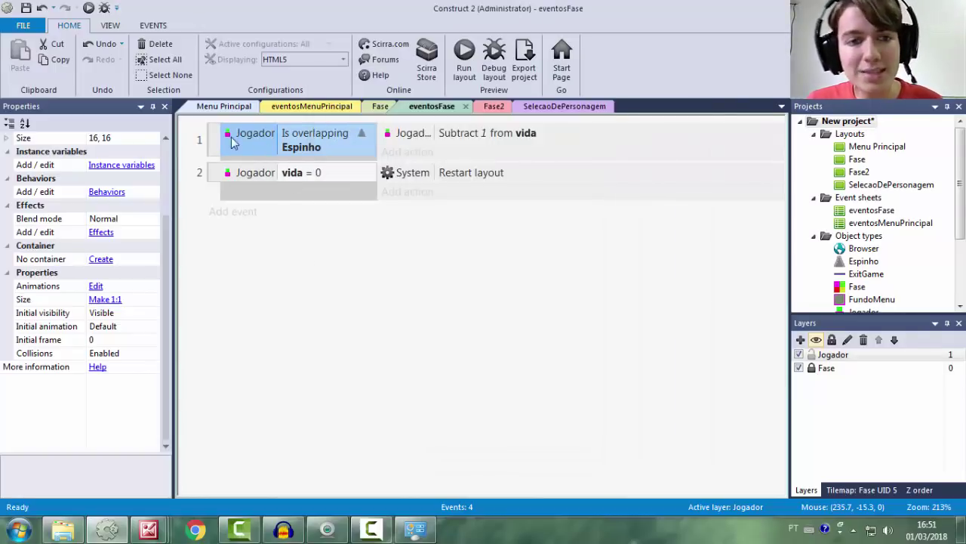
Start a Flash action for Jogador in the event that checks the overlap with Espinho
{"action": "left_click", "coordinate": [215, 147]}
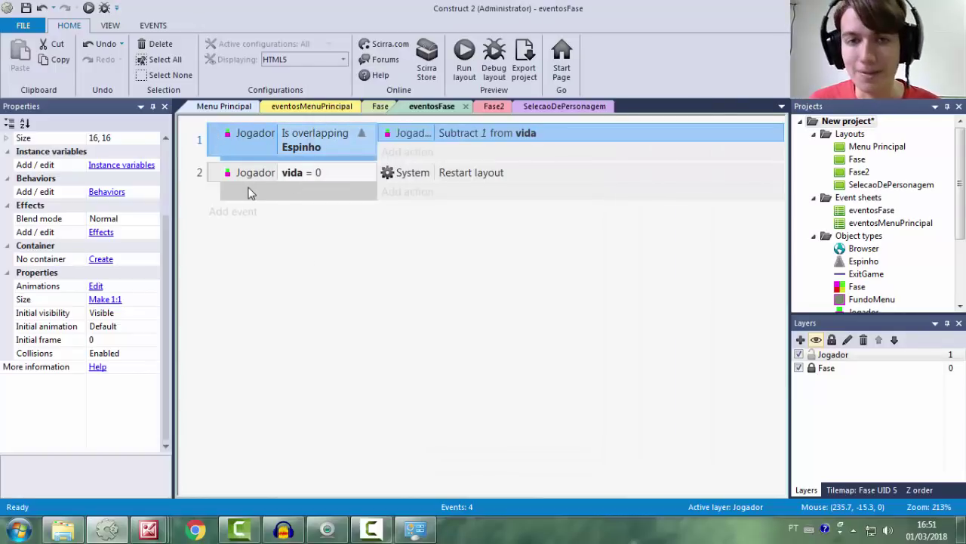
{"action": "left_click", "coordinate": [455, 155]}
{"action": "double_click", "coordinate": [430, 192]}
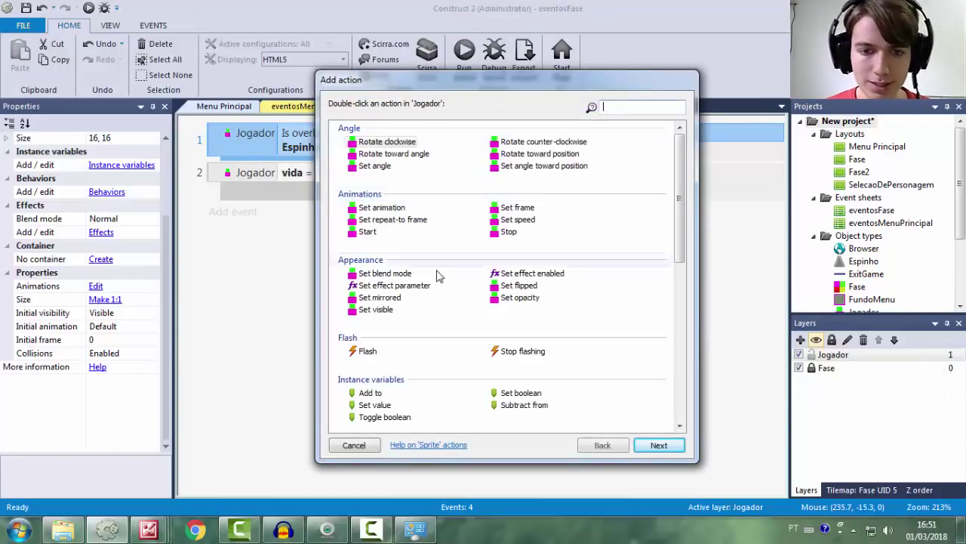
{"action": "scroll", "coordinate": [442, 261], "scroll_direction": "down", "scroll_amount": 2}
{"action": "left_click", "coordinate": [364, 291]}
{"action": "double_click", "coordinate": [363, 294]}
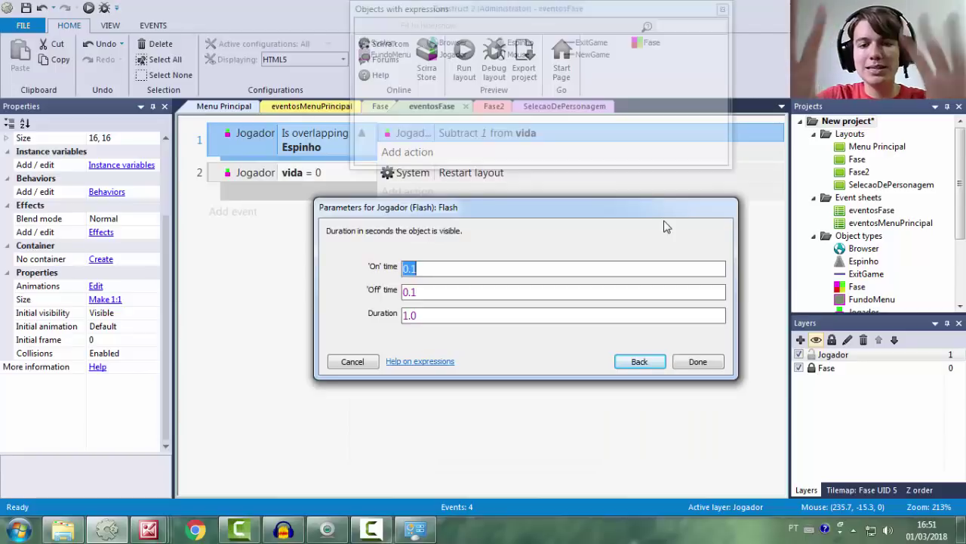
Set both the 'On' time and the 'Off' time of Jogador's Flash action to 0.05 seconds
{"action": "left_click", "coordinate": [447, 266]}
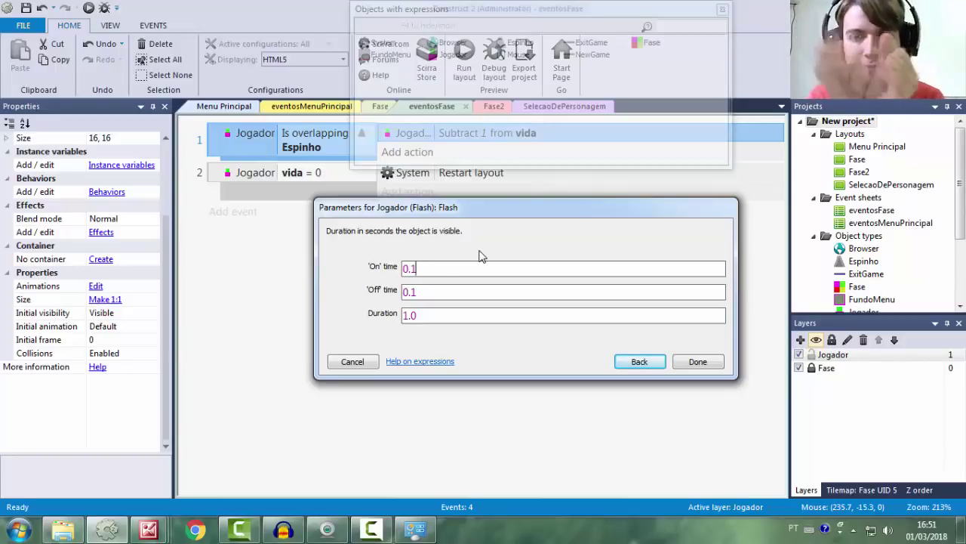
{"action": "key", "text": "BackSpace"}
{"action": "type", "text": "01"}
{"action": "key", "text": "BackSpace"}
{"action": "type", "text": "5"}
{"action": "key", "text": "Tab"}
{"action": "type", "text": "0.05"}
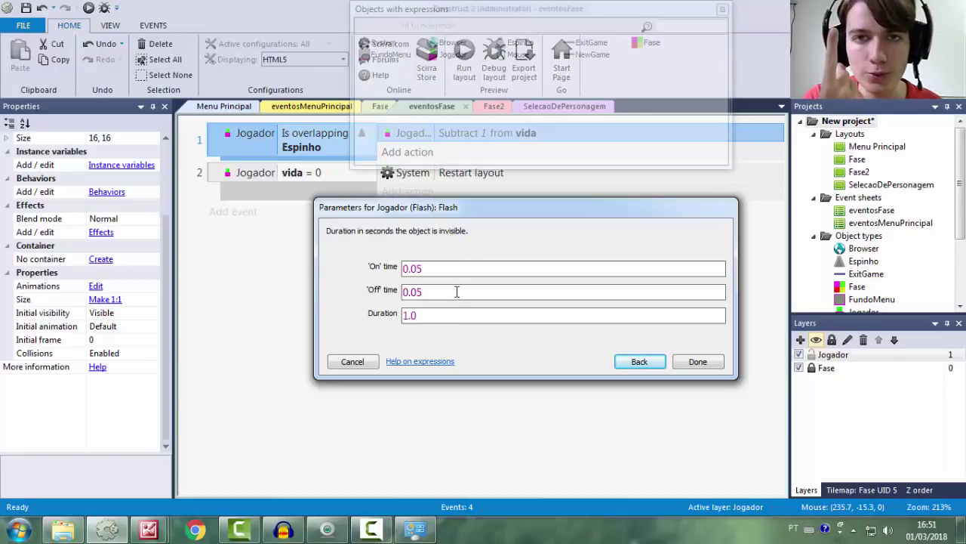
Finish Jogador's Flash action with a duration of 1.0 second and add Jogador's Is flashing condition to the Espinho overlap event
{"action": "left_click", "coordinate": [688, 364]}
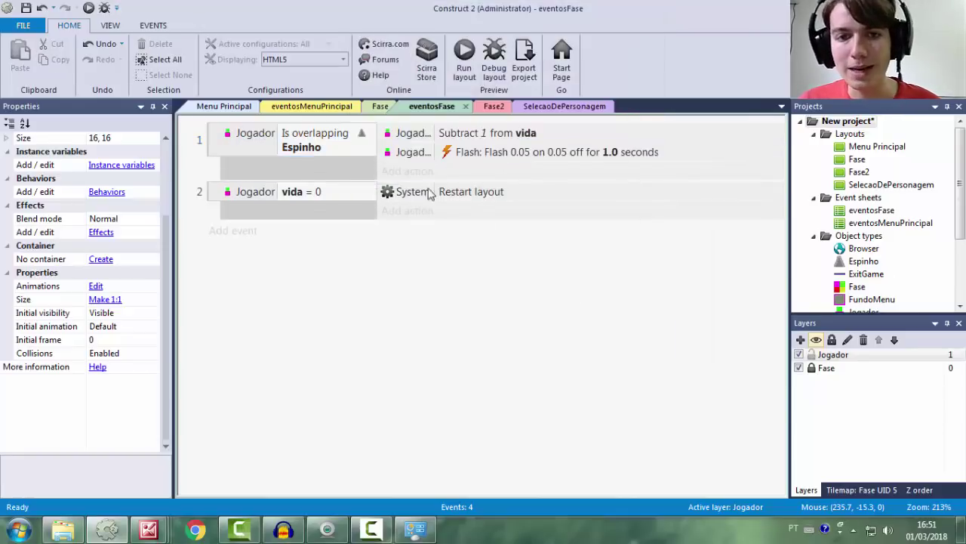
{"action": "right_click", "coordinate": [290, 160]}
{"action": "mouse_move", "coordinate": [370, 171]}
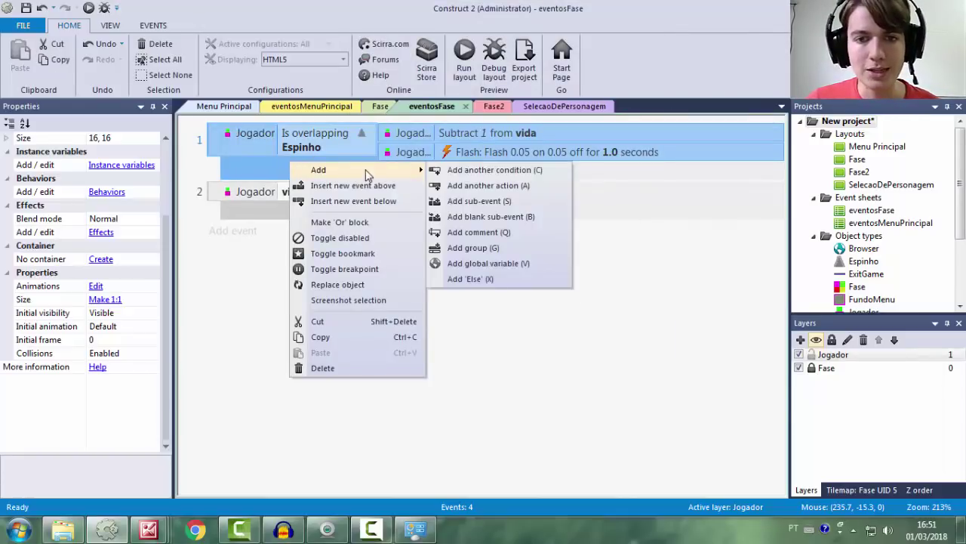
{"action": "left_click", "coordinate": [480, 171]}
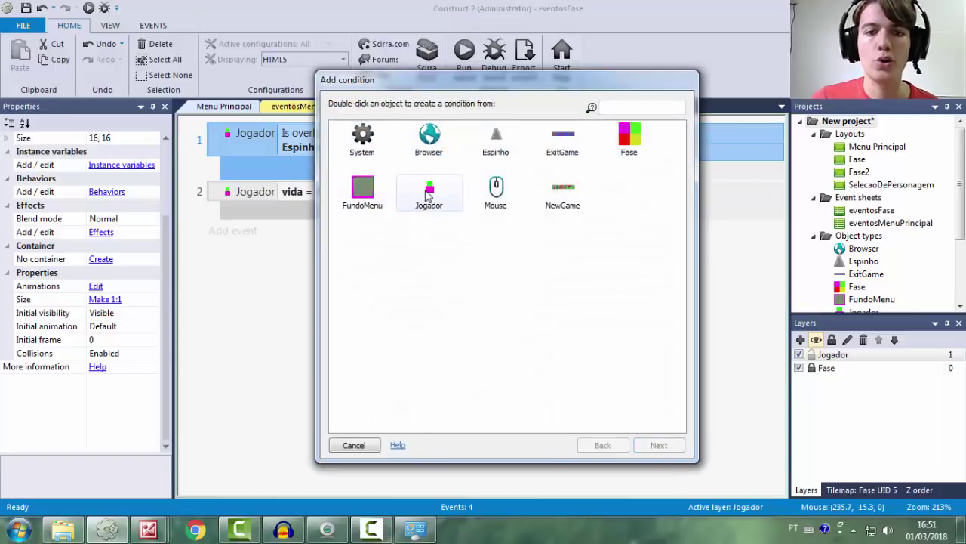
{"action": "double_click", "coordinate": [428, 195]}
{"action": "scroll", "coordinate": [427, 249], "scroll_direction": "down", "scroll_amount": 2}
{"action": "left_click", "coordinate": [389, 253]}
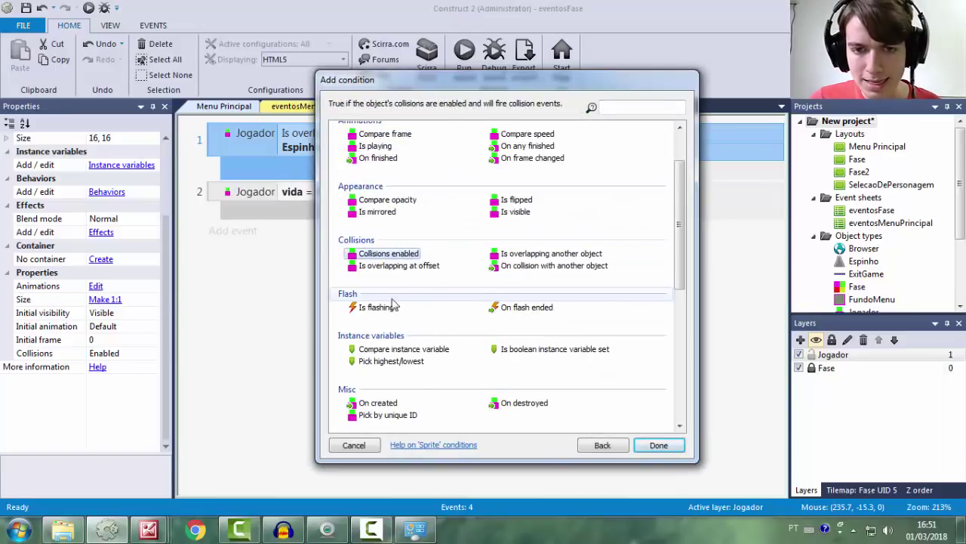
{"action": "left_click", "coordinate": [366, 307]}
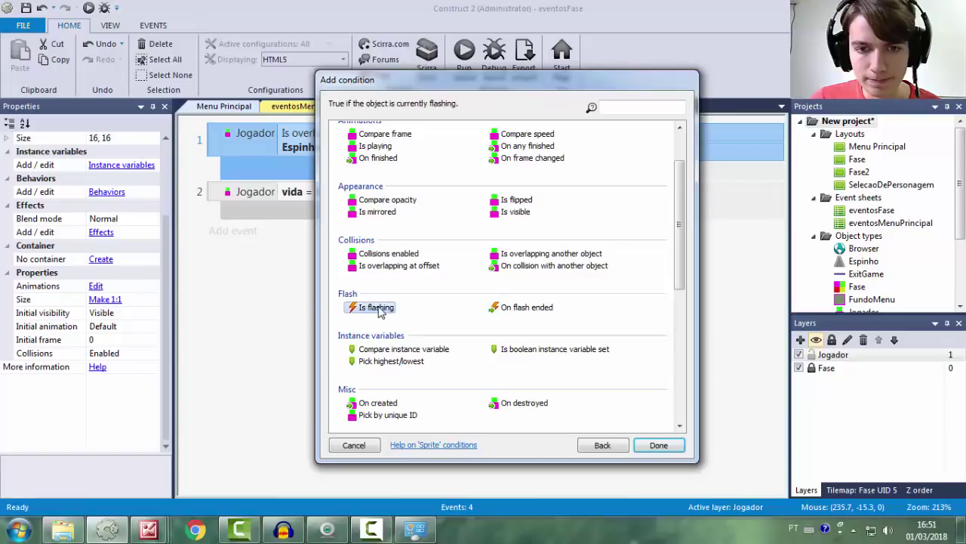
{"action": "double_click", "coordinate": [378, 308]}
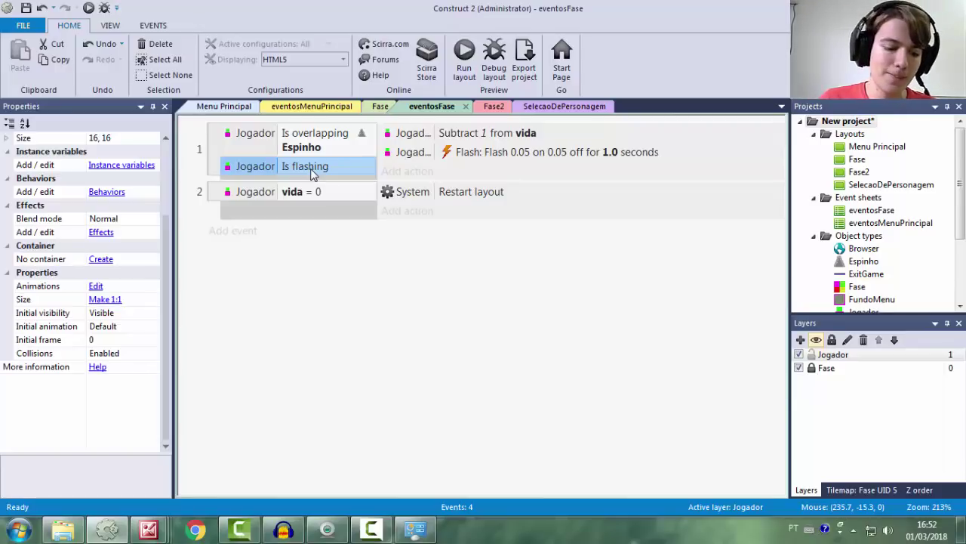
Invert Jogador's Is flashing condition in the Espinho overlap event
{"action": "key", "text": "i"}
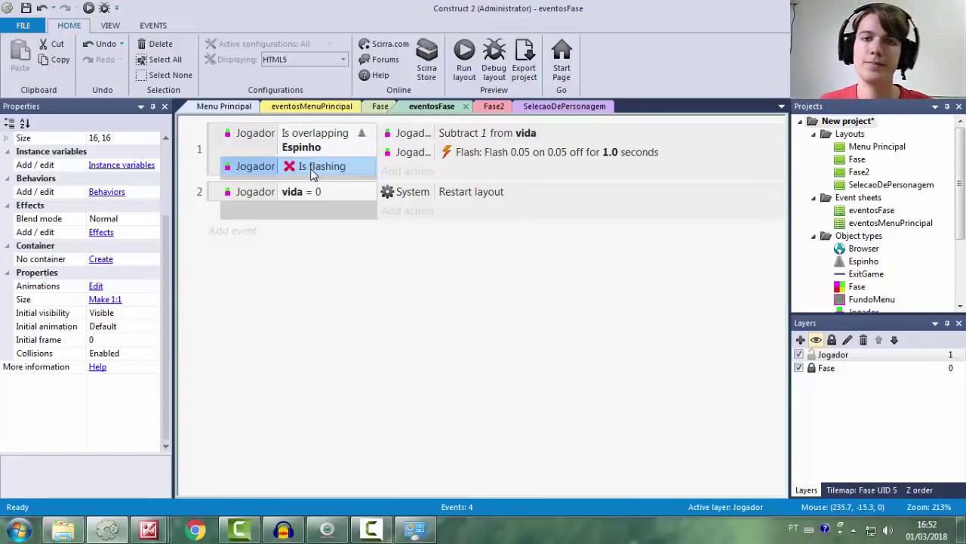
{"action": "key", "text": "i"}
{"action": "right_click", "coordinate": [314, 173]}
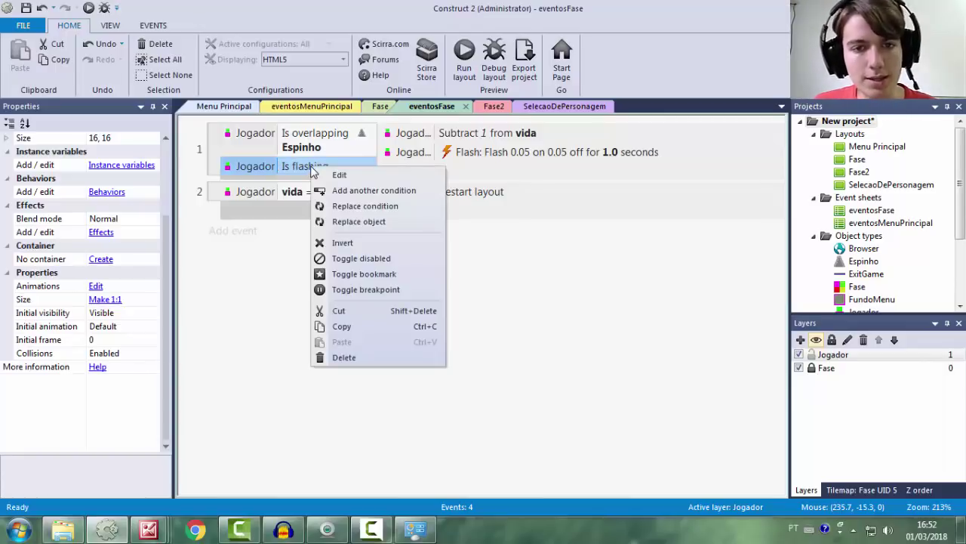
{"action": "left_click", "coordinate": [356, 249]}
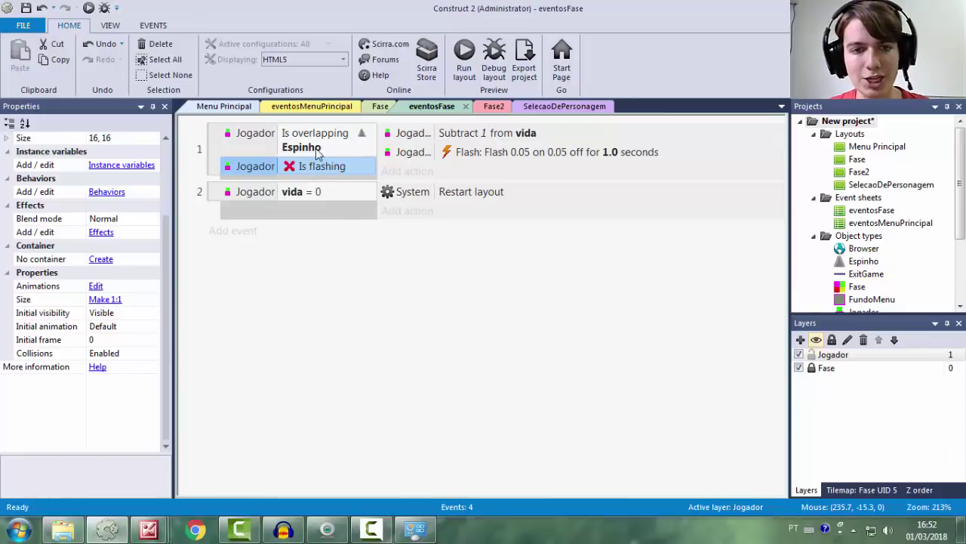
Try the event without the Is flashing condition and with the Espinho overlap condition inverted, previewing the Fase layout
{"action": "key", "text": "Delete"}
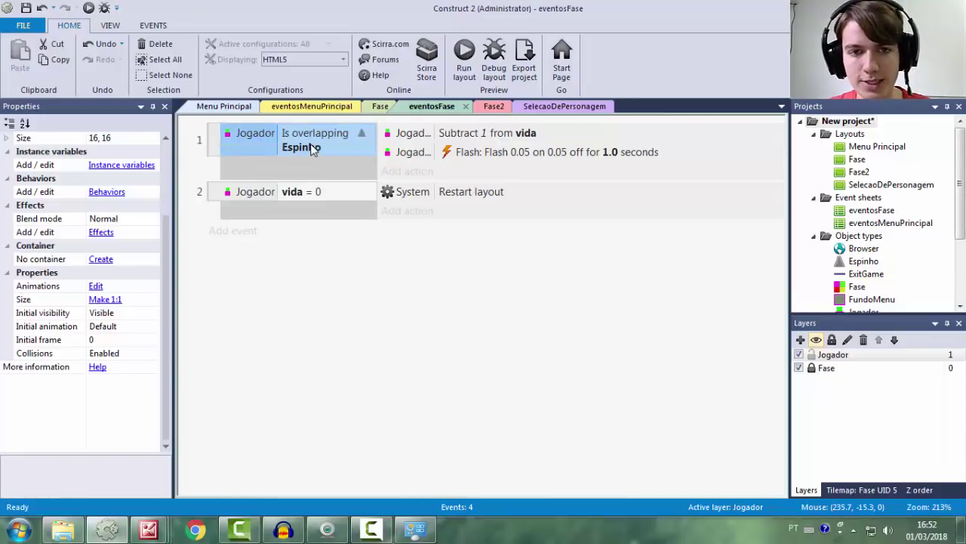
{"action": "right_click", "coordinate": [317, 143]}
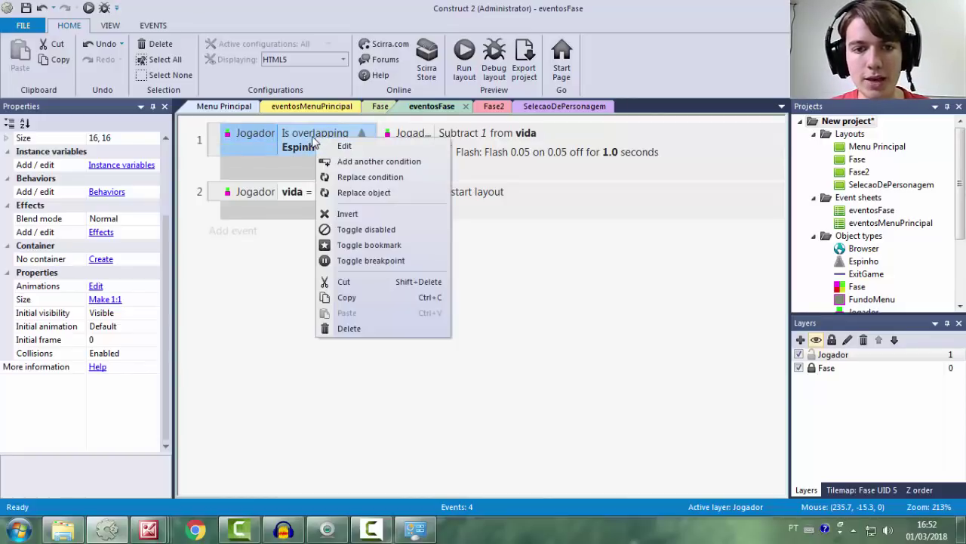
{"action": "left_click", "coordinate": [344, 215]}
{"action": "left_click", "coordinate": [459, 76]}
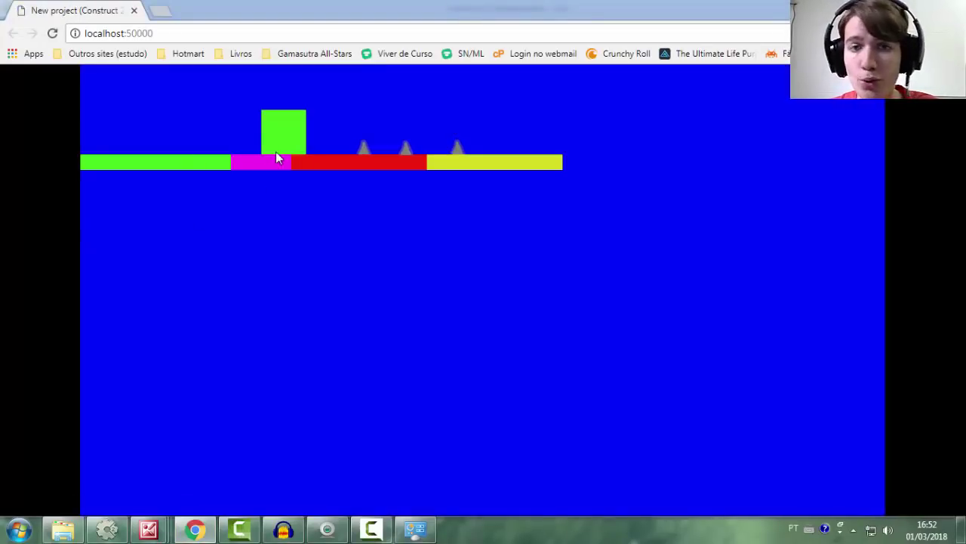
{"action": "key", "text": "alt+Tab"}
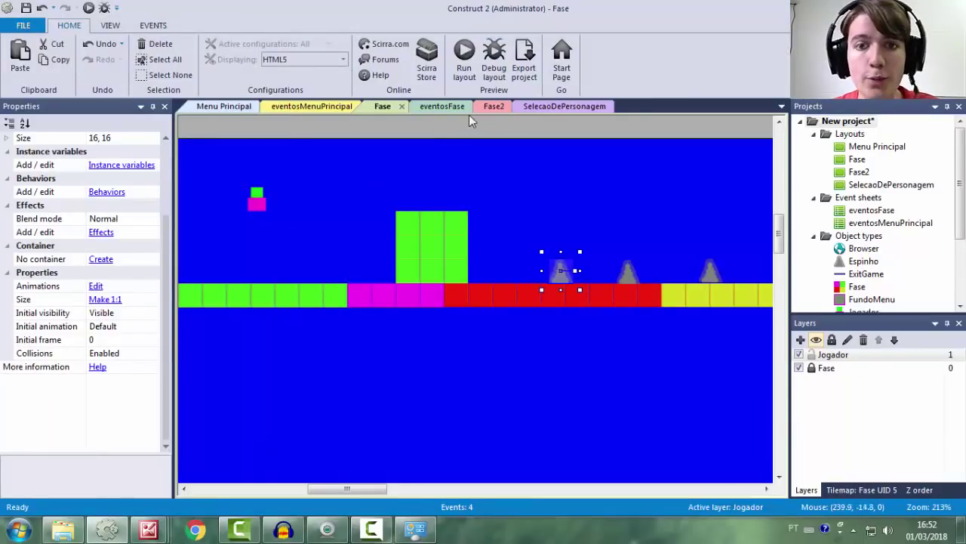
Undo the inversion of the Espinho overlap condition and the deletion of the Is flashing condition in eventosFase
{"action": "left_click", "coordinate": [441, 107]}
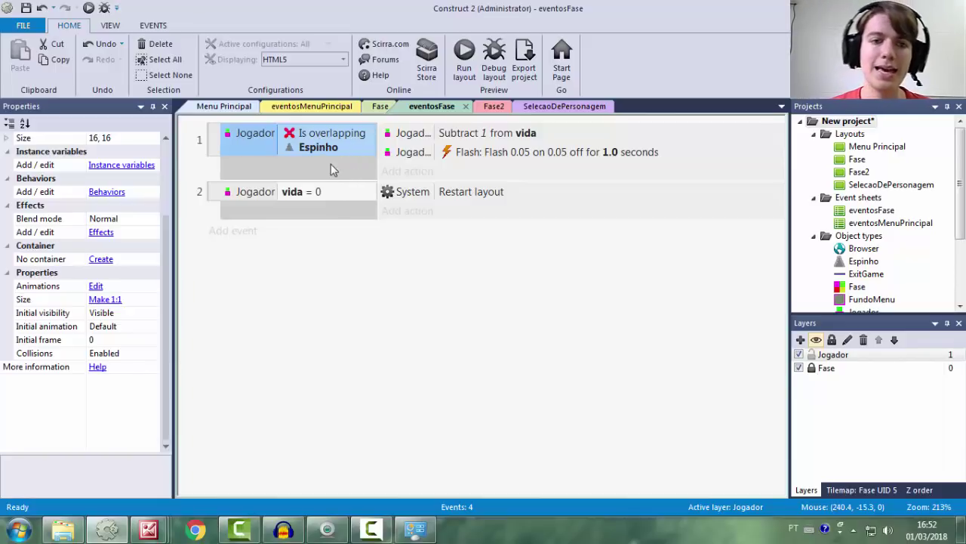
{"action": "key", "text": "ctrl+z"}
{"action": "key", "text": "ctrl+z"}
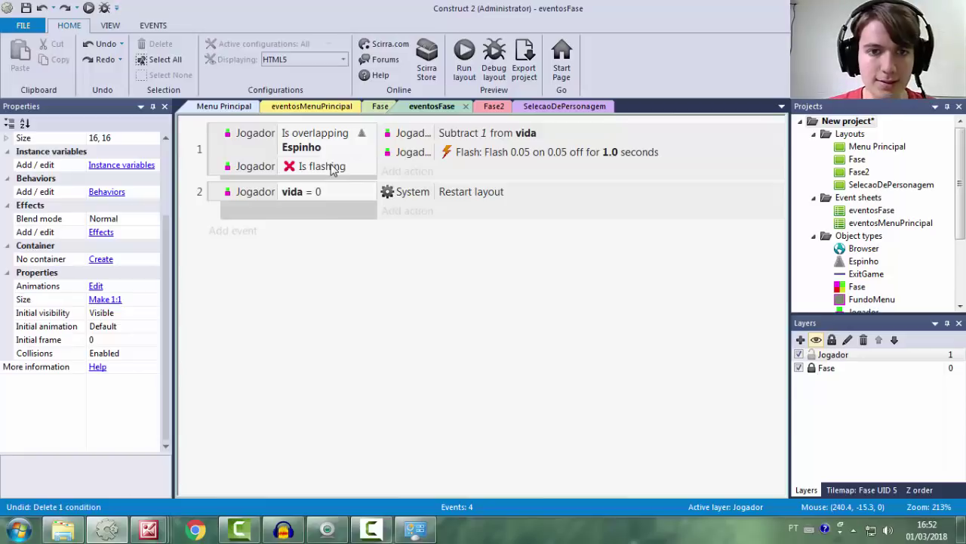
Review the two conditions of the Espinho overlap event together with its vida subtraction and Flash actions
{"action": "left_click", "coordinate": [333, 169]}
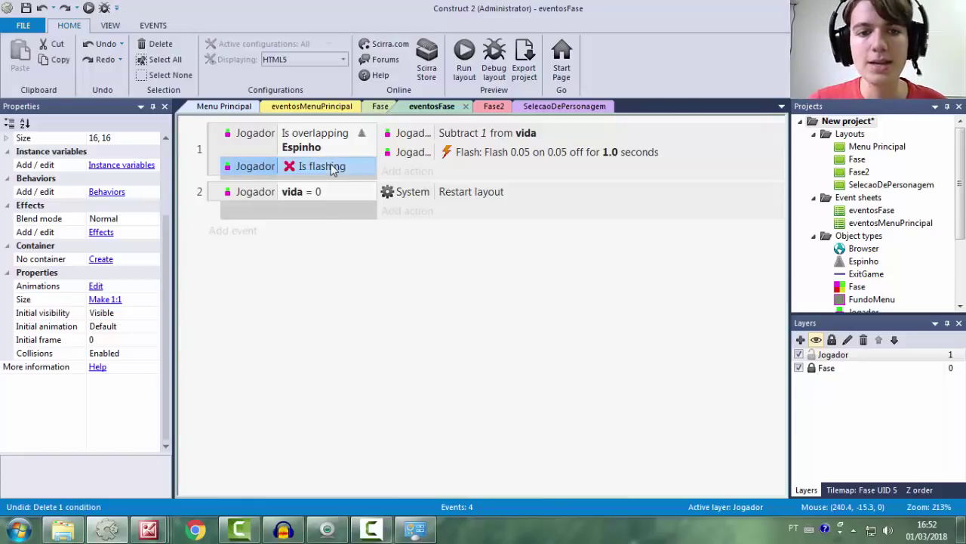
{"action": "left_click", "coordinate": [326, 150]}
{"action": "left_click", "coordinate": [451, 138]}
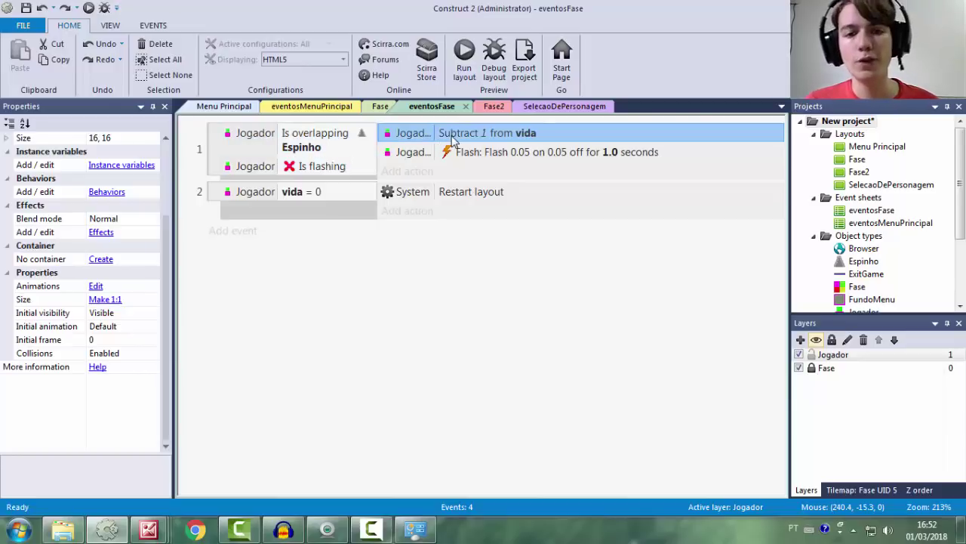
{"action": "left_click", "coordinate": [473, 155]}
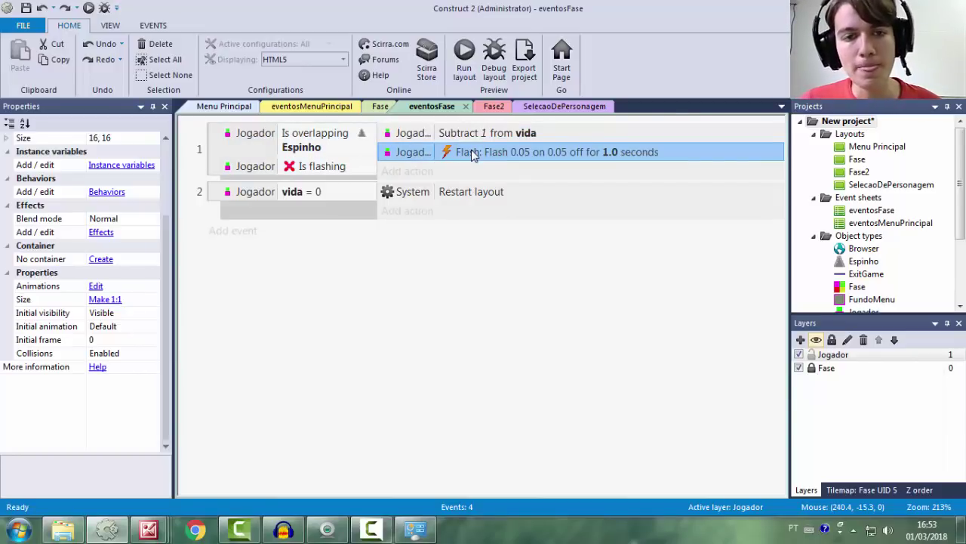
{"action": "left_click", "coordinate": [311, 171]}
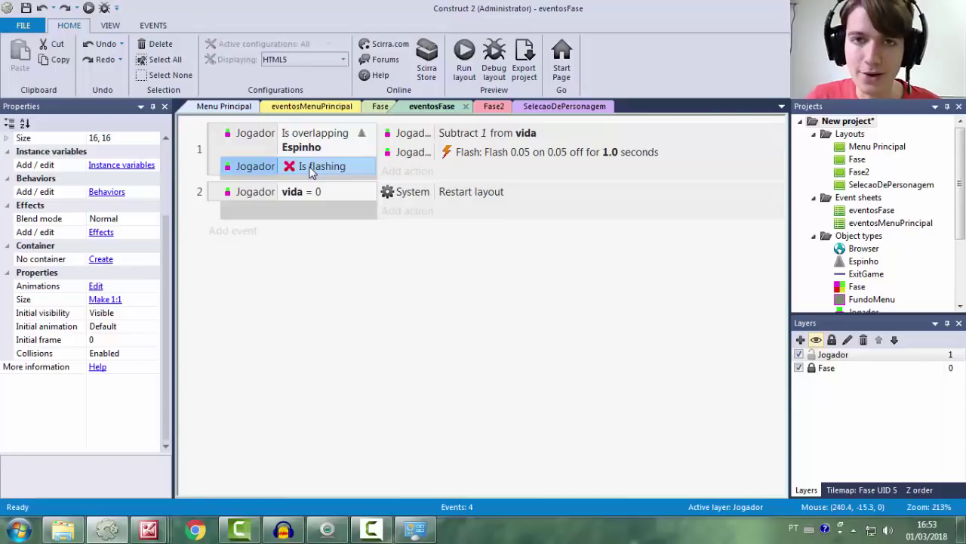
Run the Fase layout and move Jogador over the Espinho spikes to test the damage, flashing and restart
{"action": "left_click", "coordinate": [382, 106]}
{"action": "left_click", "coordinate": [464, 61]}
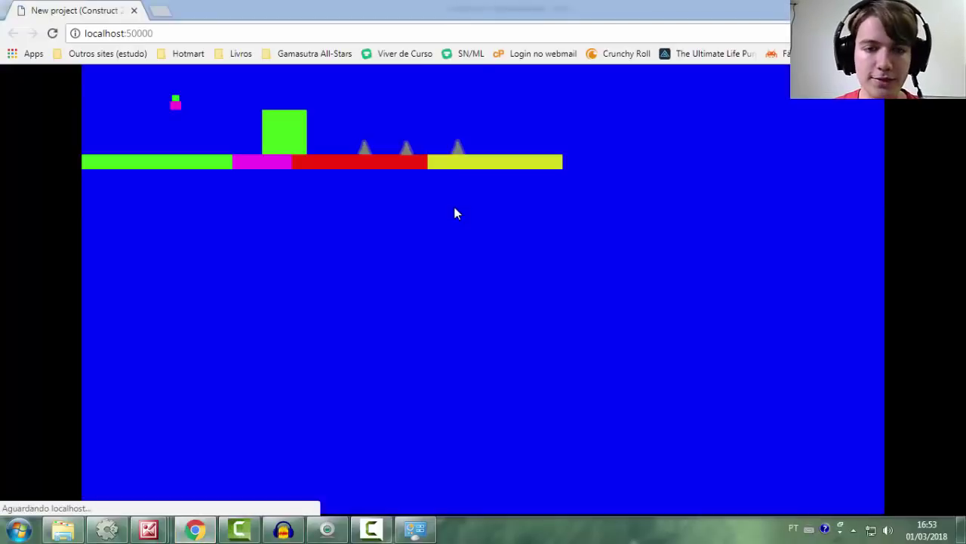
{"action": "key", "text": "Right"}
{"action": "key", "text": "Up"}
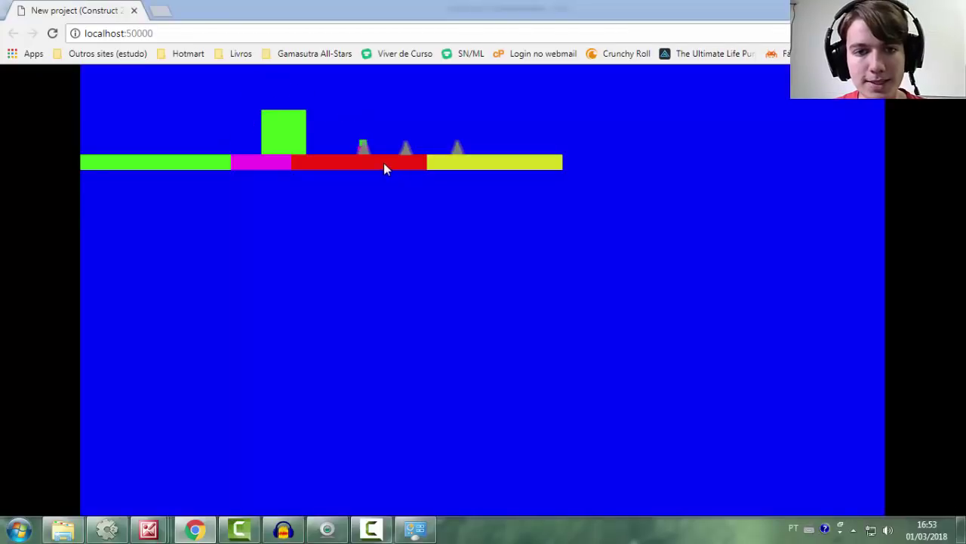
{"action": "key", "text": "Right"}
{"action": "key", "text": "Up"}
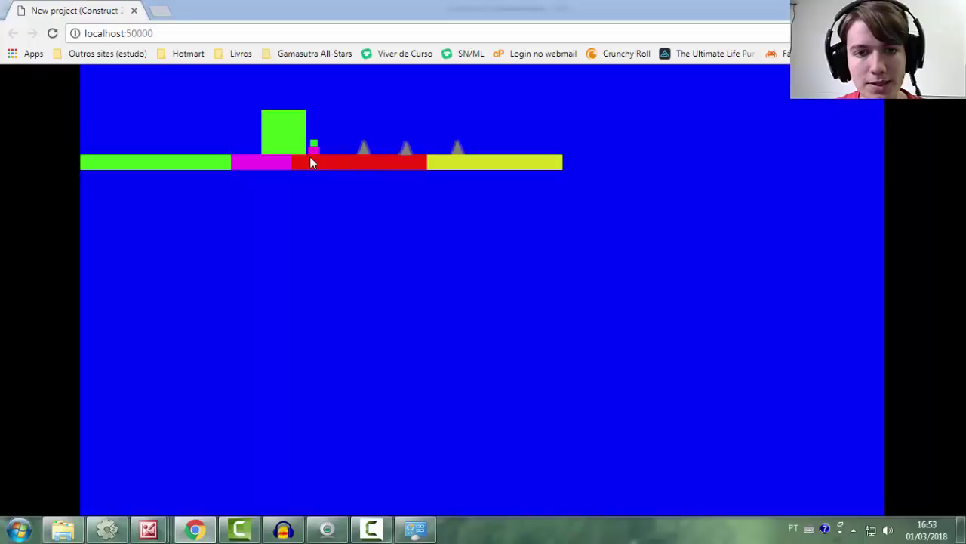
{"action": "key", "text": "Right"}
{"action": "key", "text": "Right"}
{"action": "key", "text": "Up"}
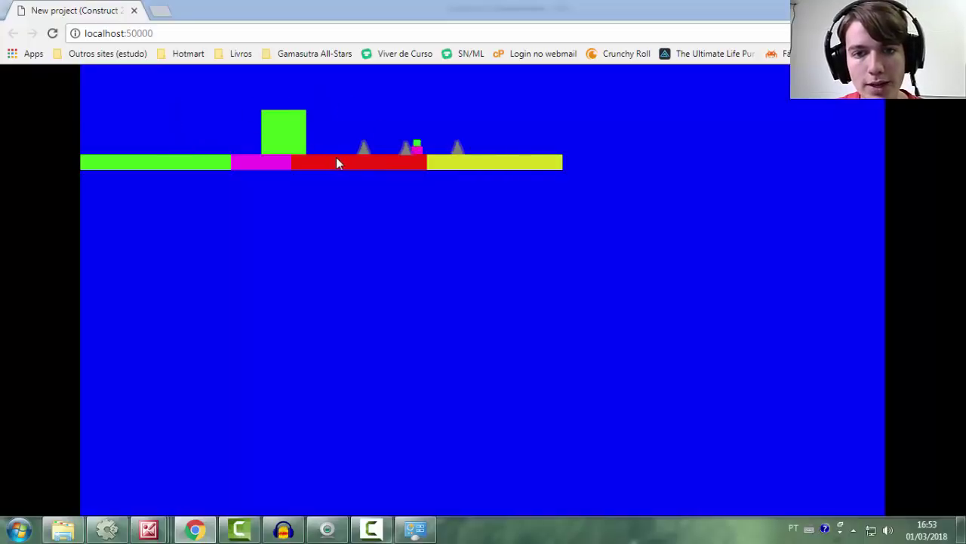
{"action": "key", "text": "Right"}
{"action": "key", "text": "Left"}
{"action": "key", "text": "Right"}
Reload the game preview, take Jogador across all the spikes once more, and return to Construct 2
{"action": "key", "text": "F5"}
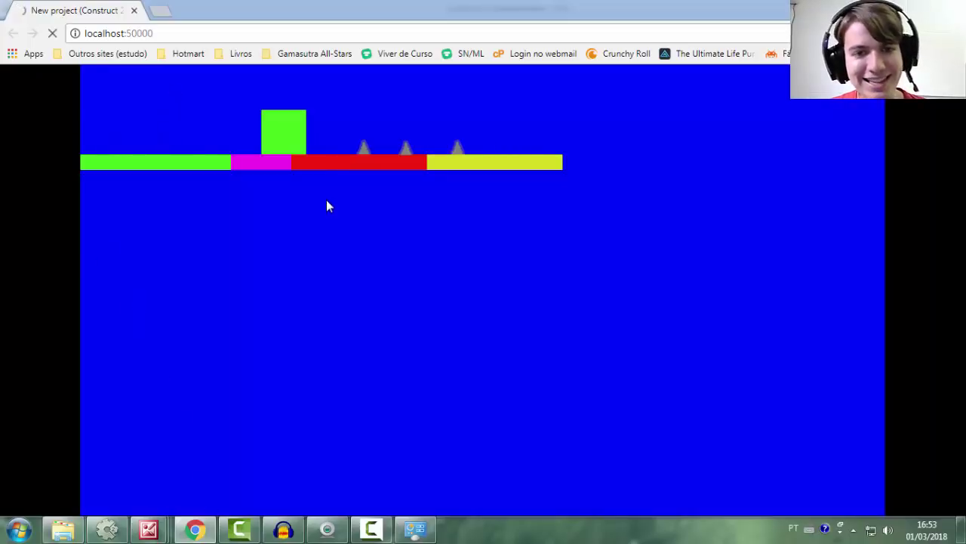
{"action": "key", "text": "Right"}
{"action": "key", "text": "Up"}
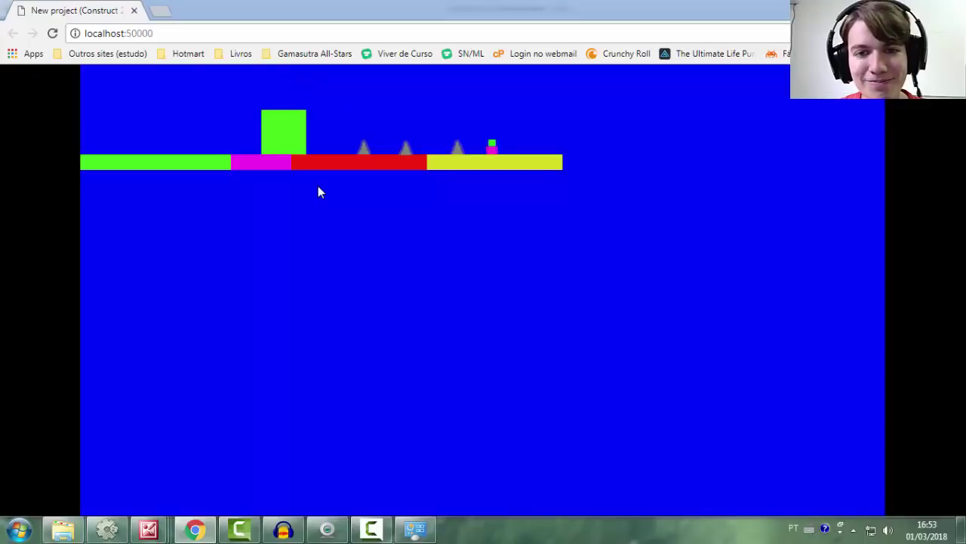
{"action": "key", "text": "Right"}
{"action": "key", "text": "Left"}
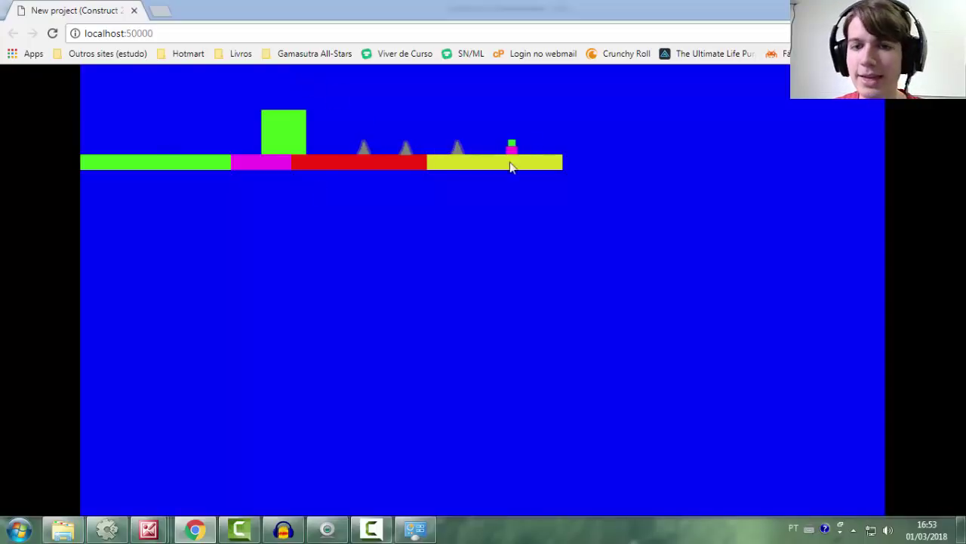
{"action": "key", "text": "alt+Tab"}
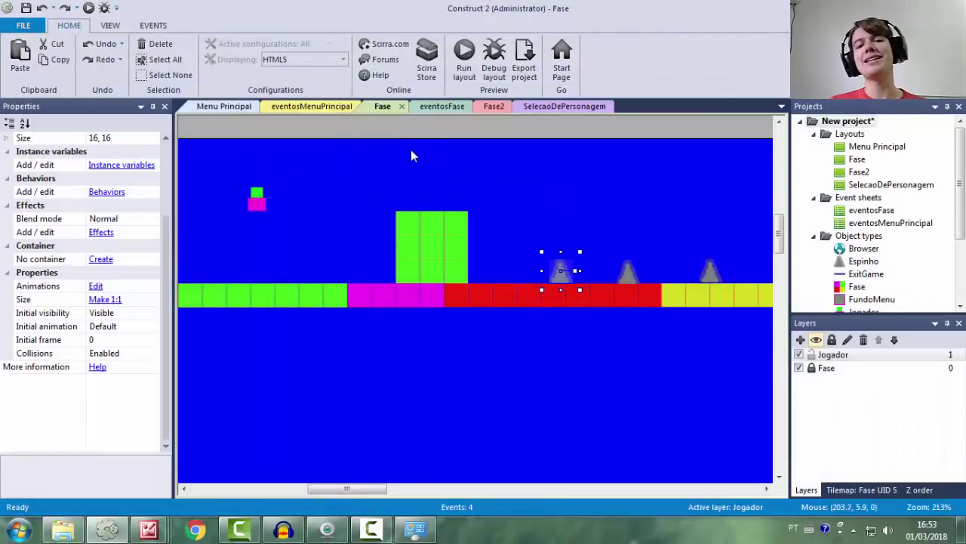
Examine Jogador's vida variable and its Platform behavior properties in the Fase layout
{"action": "left_click", "coordinate": [256, 202]}
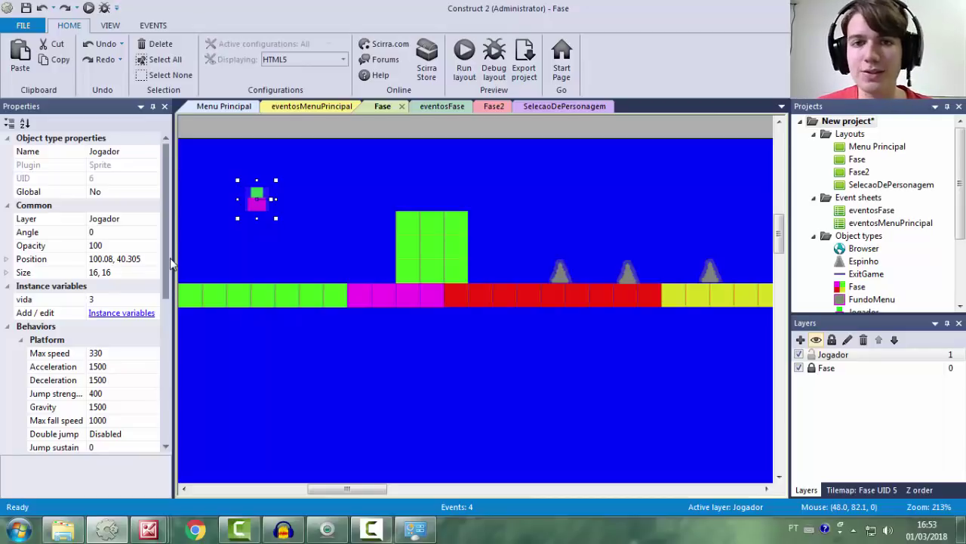
{"action": "left_click_drag", "start_coordinate": [169, 290], "coordinate": [127, 321]}
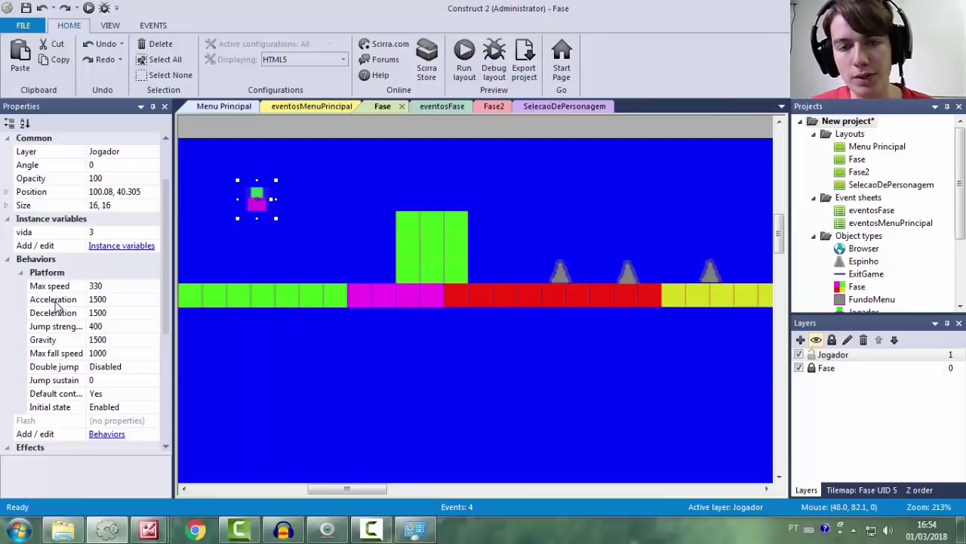
{"action": "left_click", "coordinate": [377, 178]}
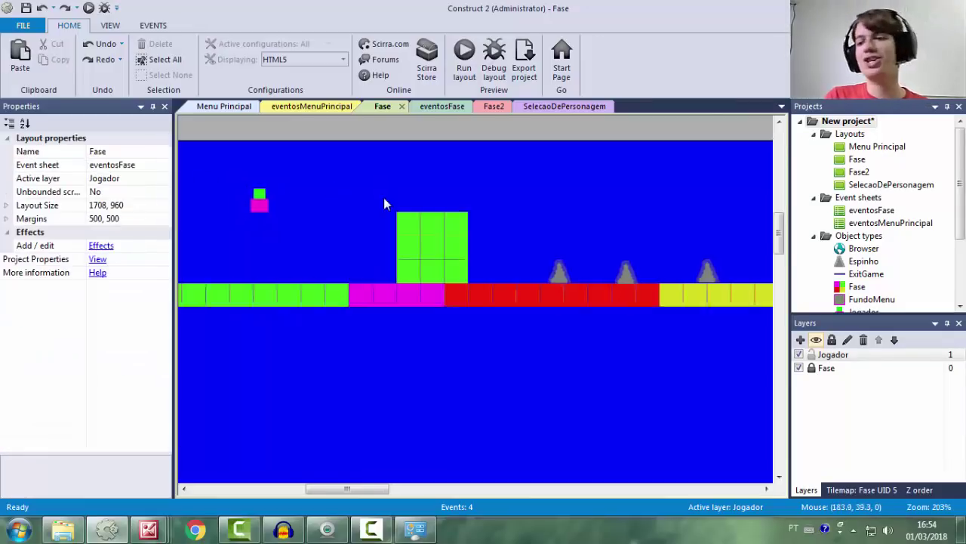
{"action": "scroll", "coordinate": [383, 197], "scroll_direction": "down", "scroll_amount": 5, "text": "ctrl"}
{"action": "left_click", "coordinate": [391, 260]}
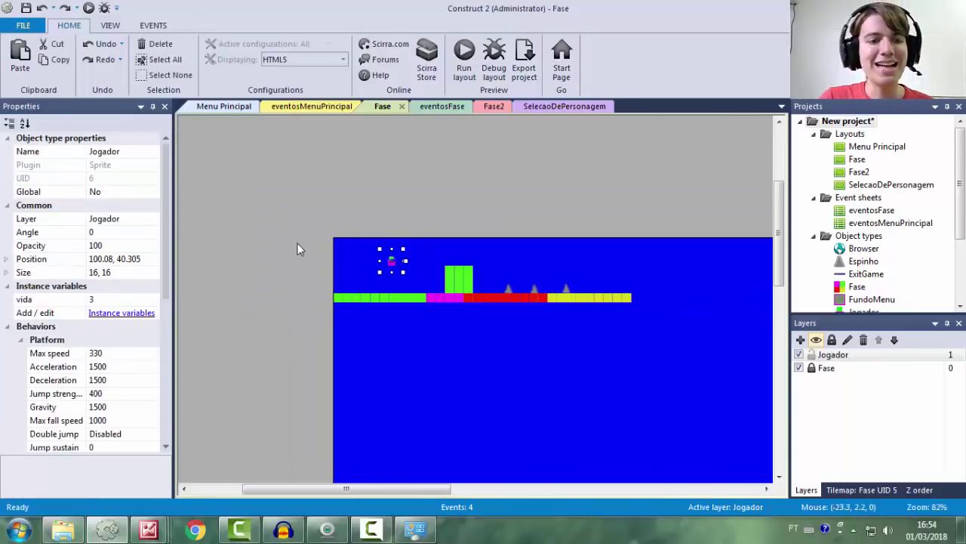
{"action": "left_click_drag", "start_coordinate": [170, 205], "coordinate": [188, 196]}
{"action": "left_click", "coordinate": [190, 197]}
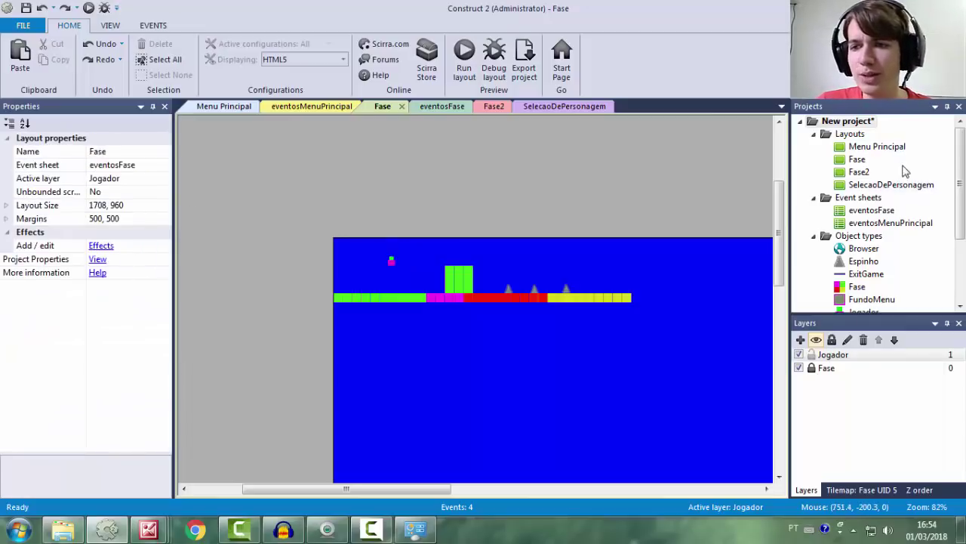
Open the Menu Principal layout and examine how its background and buttons sit within the layout area
{"action": "double_click", "coordinate": [875, 148]}
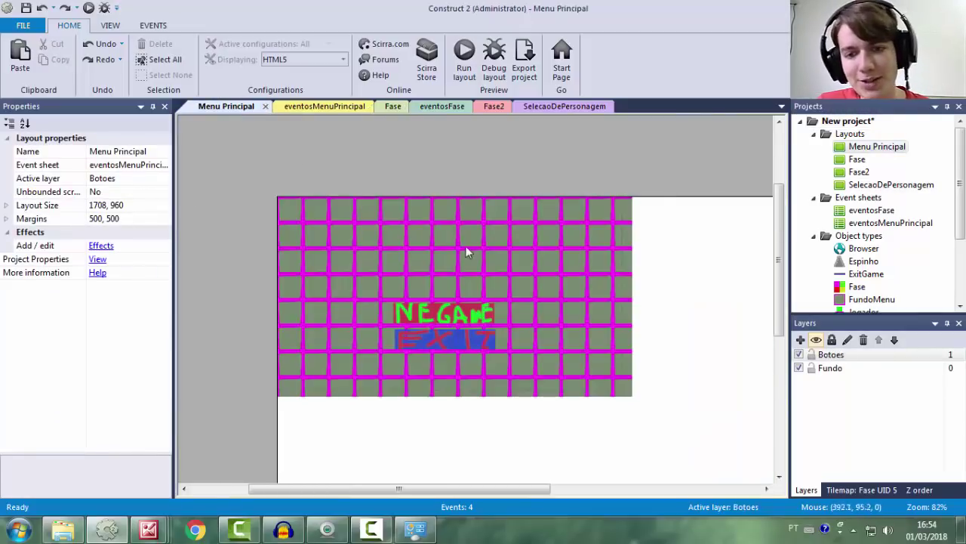
{"action": "scroll", "coordinate": [545, 244], "scroll_direction": "down", "scroll_amount": 6, "text": "ctrl"}
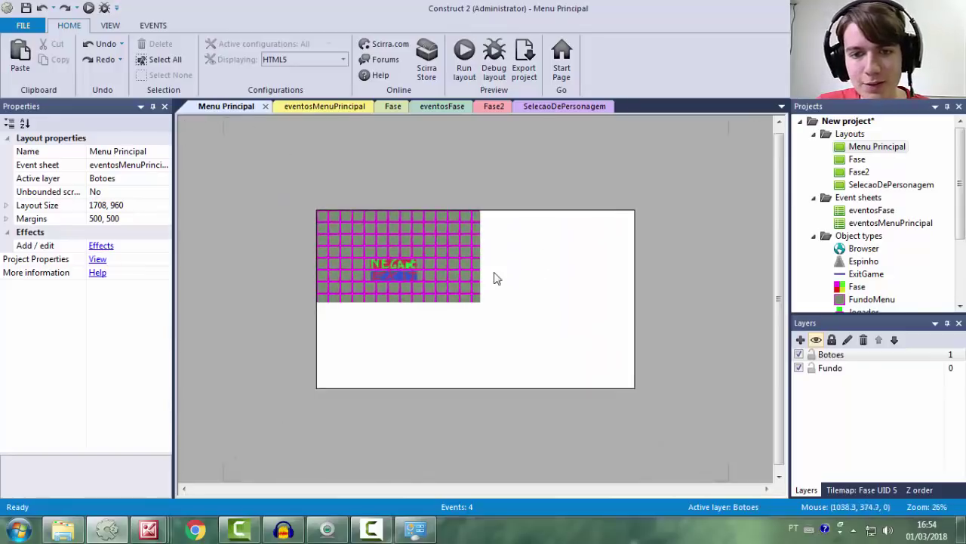
{"action": "scroll", "coordinate": [506, 283], "scroll_direction": "up", "scroll_amount": 2, "text": "ctrl"}
{"action": "left_click", "coordinate": [875, 147]}
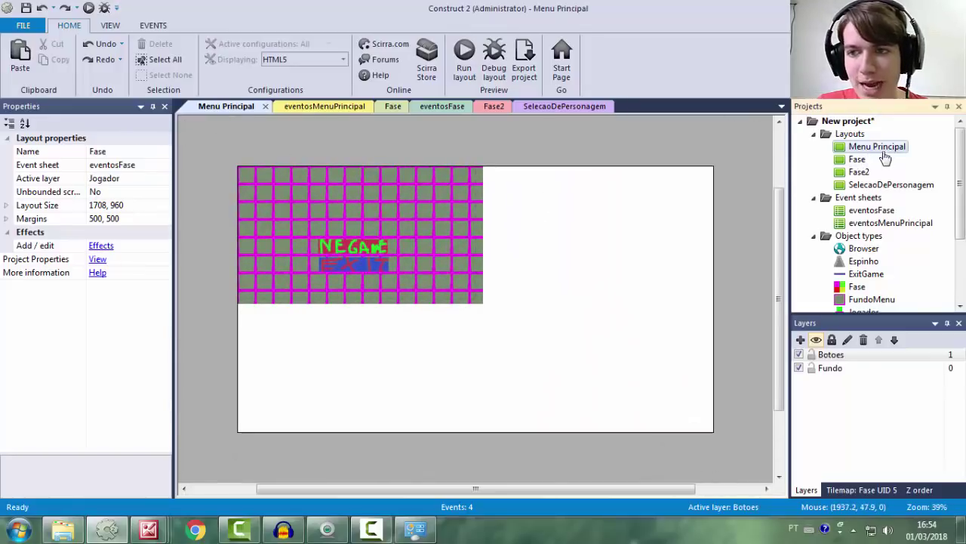
Check the project's Window Size and set the Menu Principal layout's size to the matching 854, 480
{"action": "left_click", "coordinate": [72, 204]}
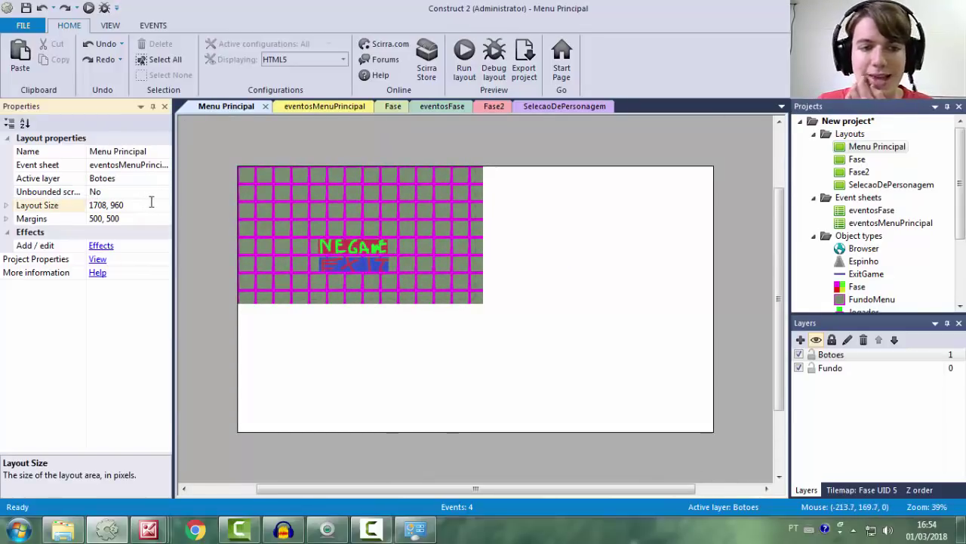
{"action": "left_click", "coordinate": [845, 120]}
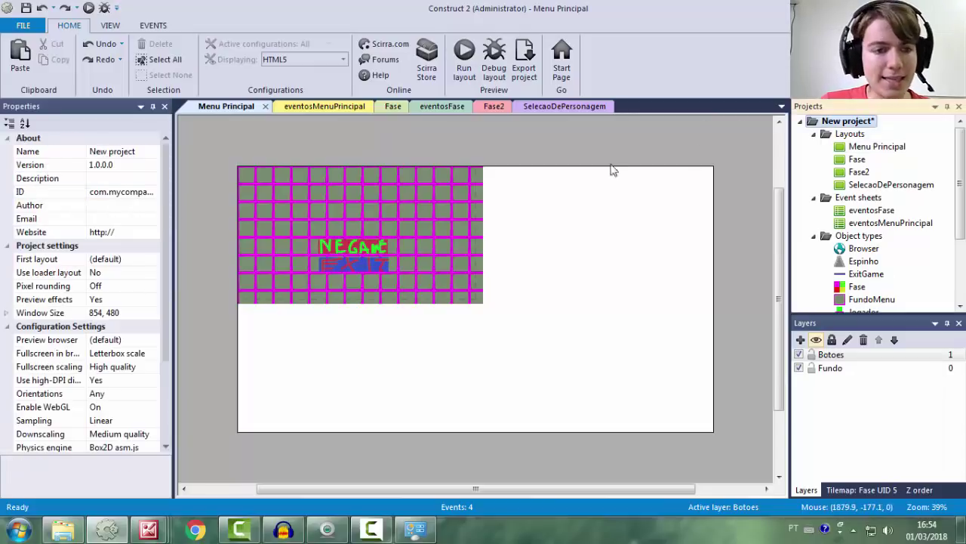
{"action": "left_click", "coordinate": [861, 147]}
{"action": "left_click", "coordinate": [151, 205]}
{"action": "type", "text": "854, 480"}
{"action": "key", "text": "Return"}
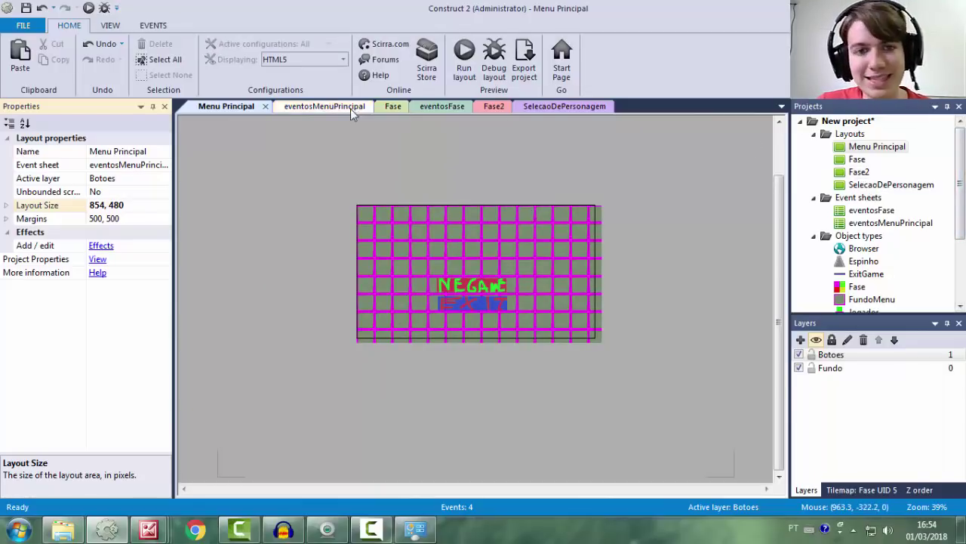
Open the Fase layout and set its layout size to 500, 500
{"action": "left_click", "coordinate": [382, 109]}
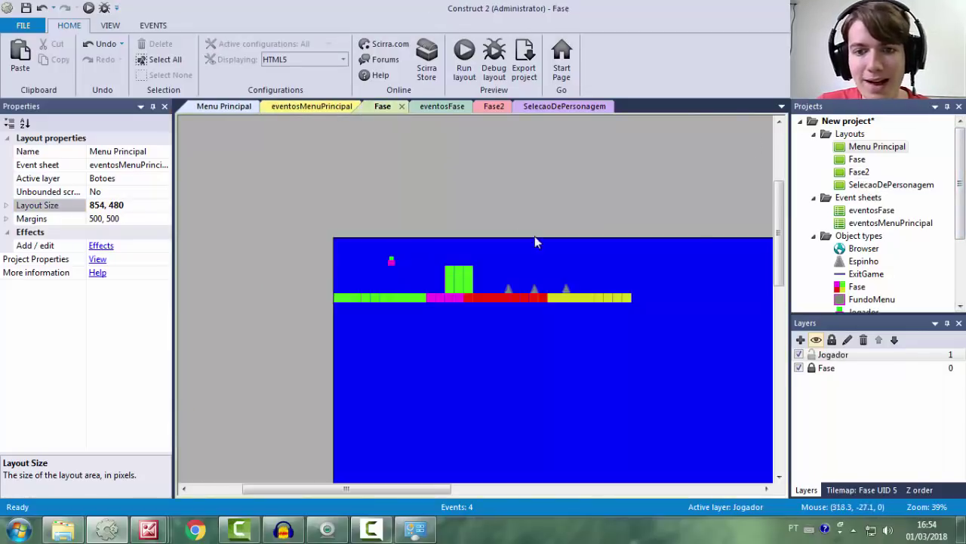
{"action": "left_click", "coordinate": [857, 171]}
{"action": "left_click", "coordinate": [857, 160]}
{"action": "left_click", "coordinate": [105, 204]}
{"action": "type", "text": "500, 500"}
{"action": "key", "text": "Return"}
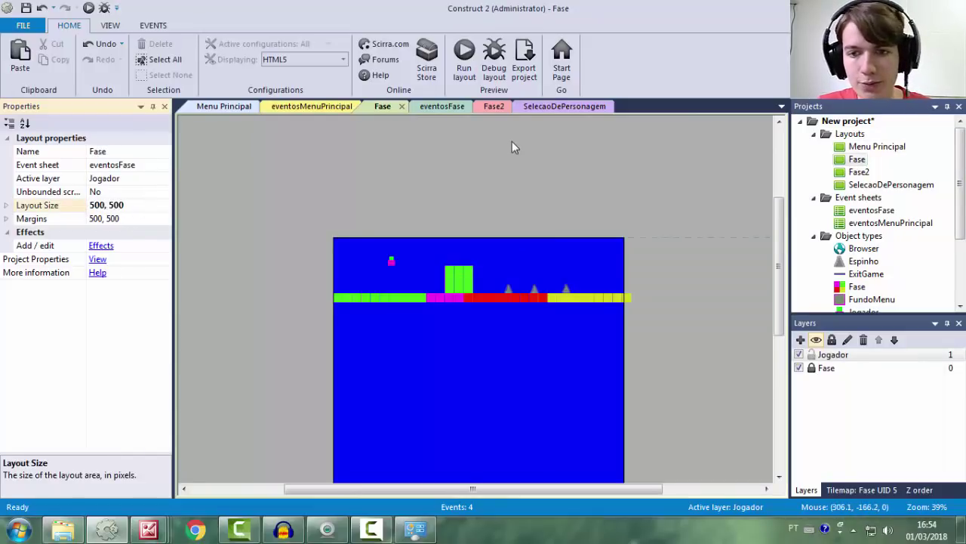
Change the Fase layout's height to 300, making its layout size 500, 300, and check its Margins property
{"action": "left_click", "coordinate": [132, 204]}
{"action": "key", "text": "BackSpace"}
{"action": "key", "text": "BackSpace"}
{"action": "key", "text": "BackSpace"}
{"action": "type", "text": "300"}
{"action": "key", "text": "Return"}
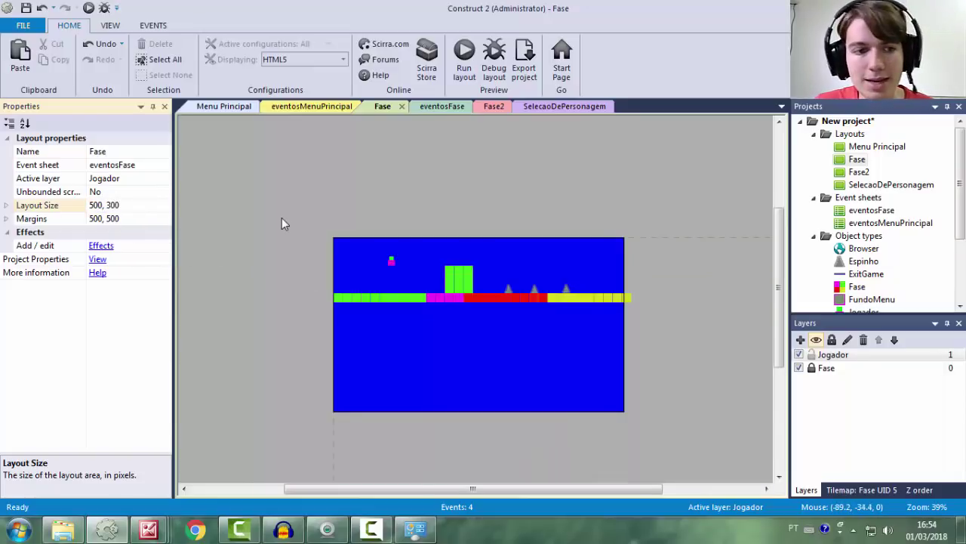
{"action": "left_click", "coordinate": [75, 218]}
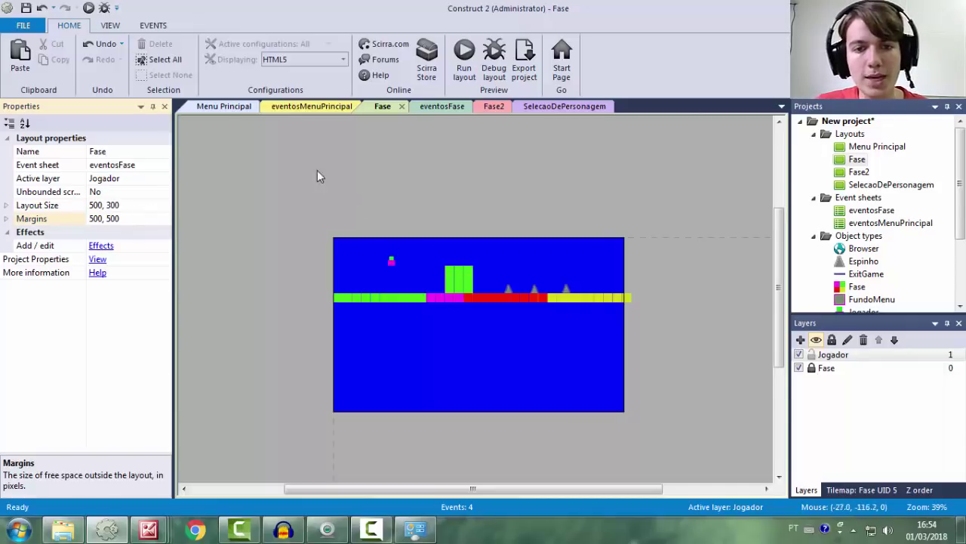
{"action": "left_click", "coordinate": [258, 197]}
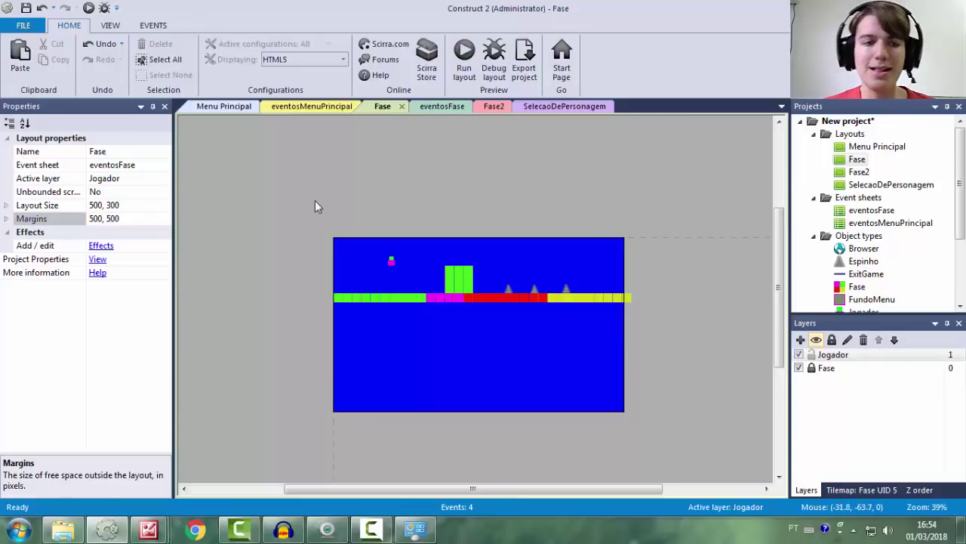